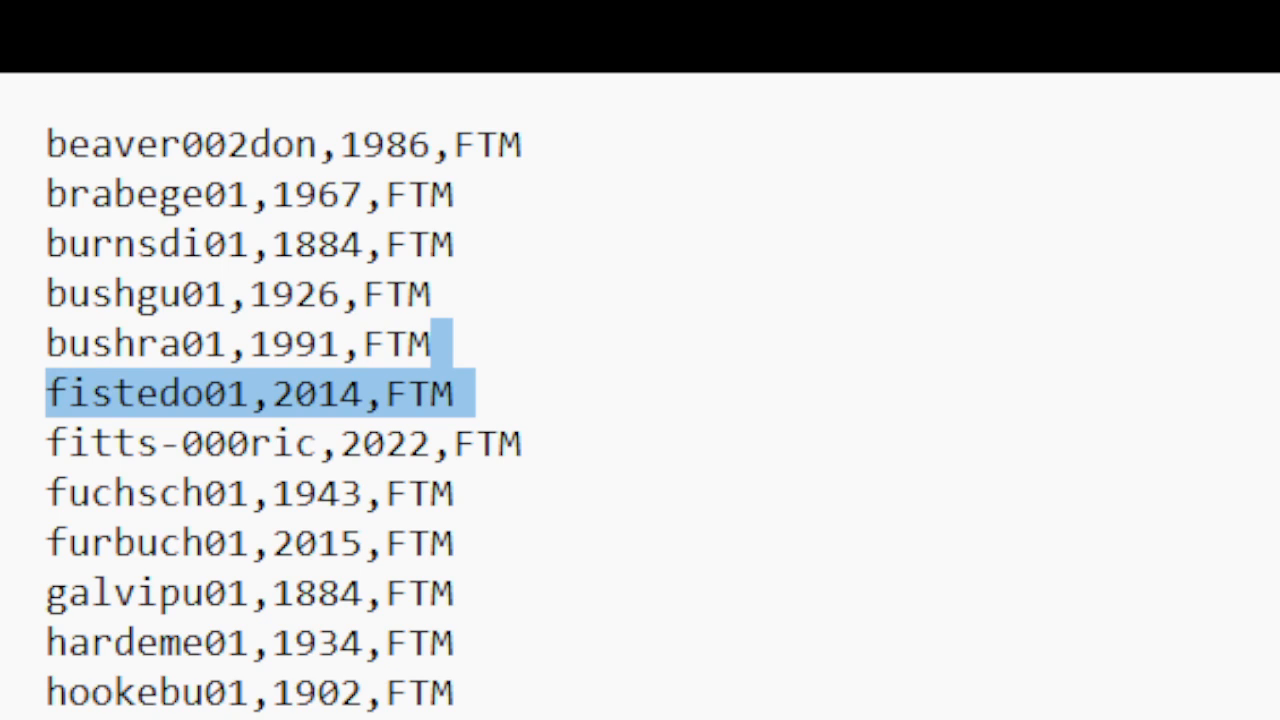
Search Baseball Reference for Mark Beavers and open his player page
left_click(361, 145)
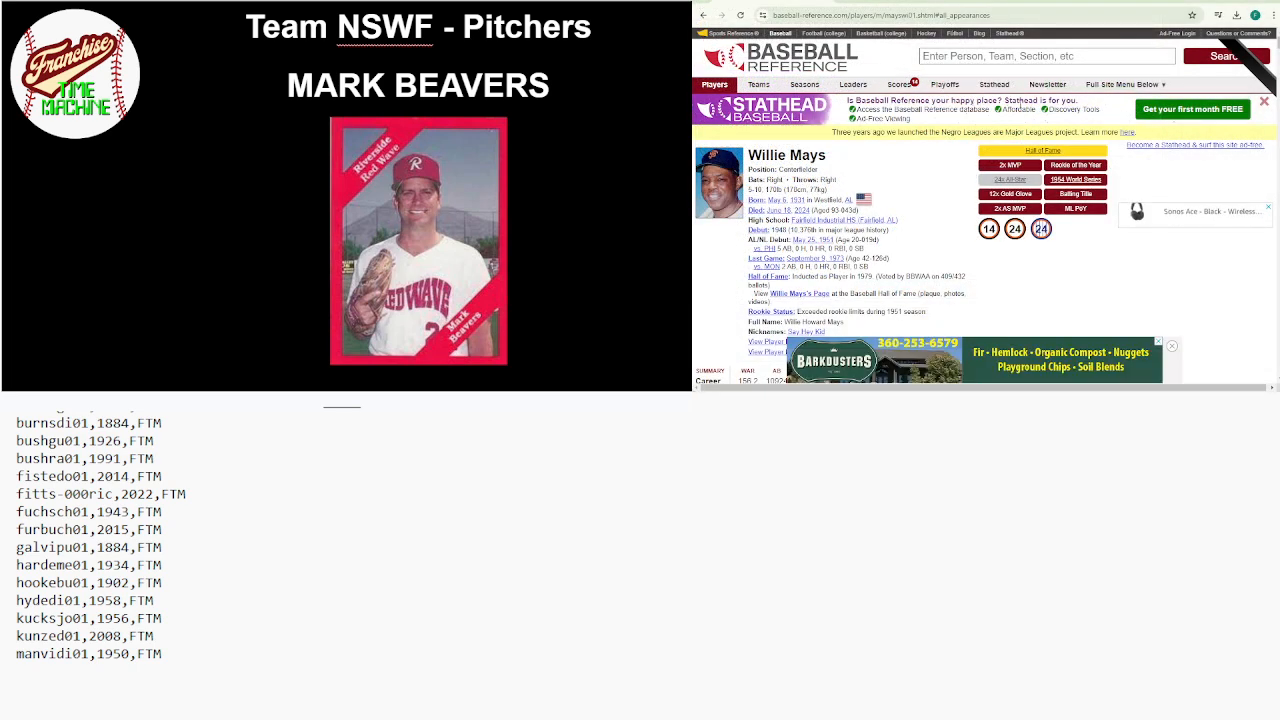
left_click(1013, 57)
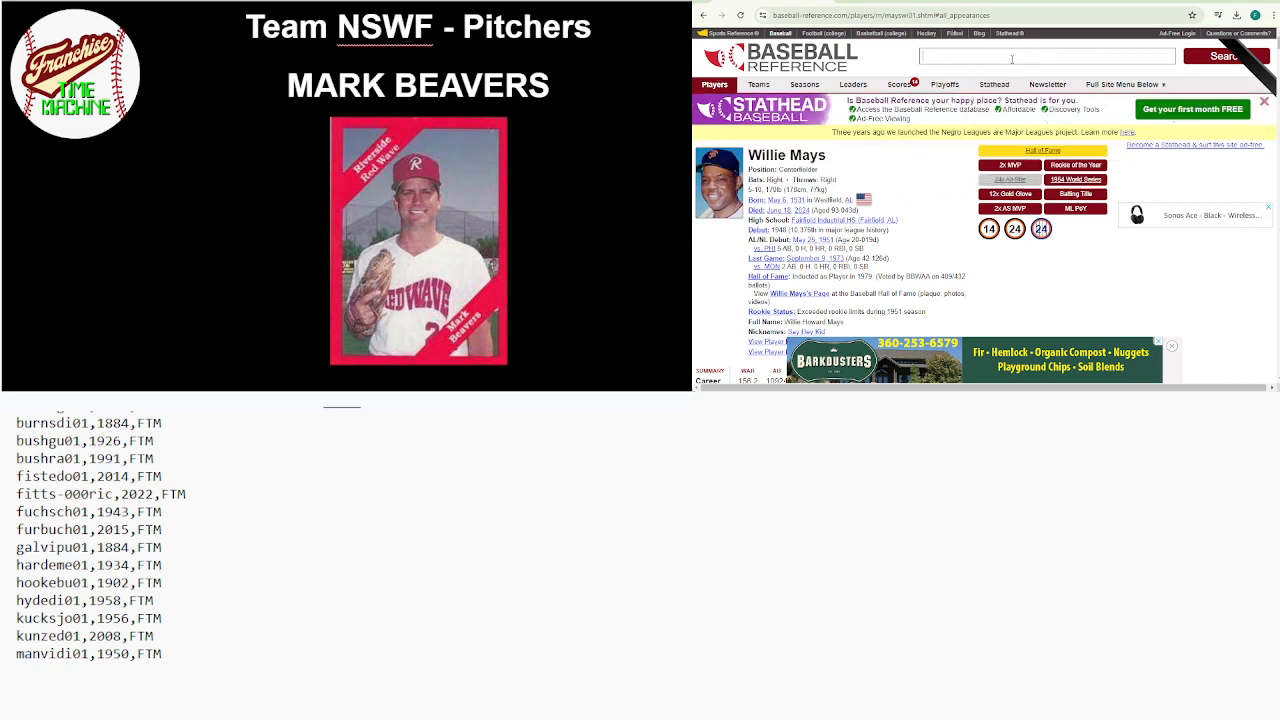
type("mark belanger")
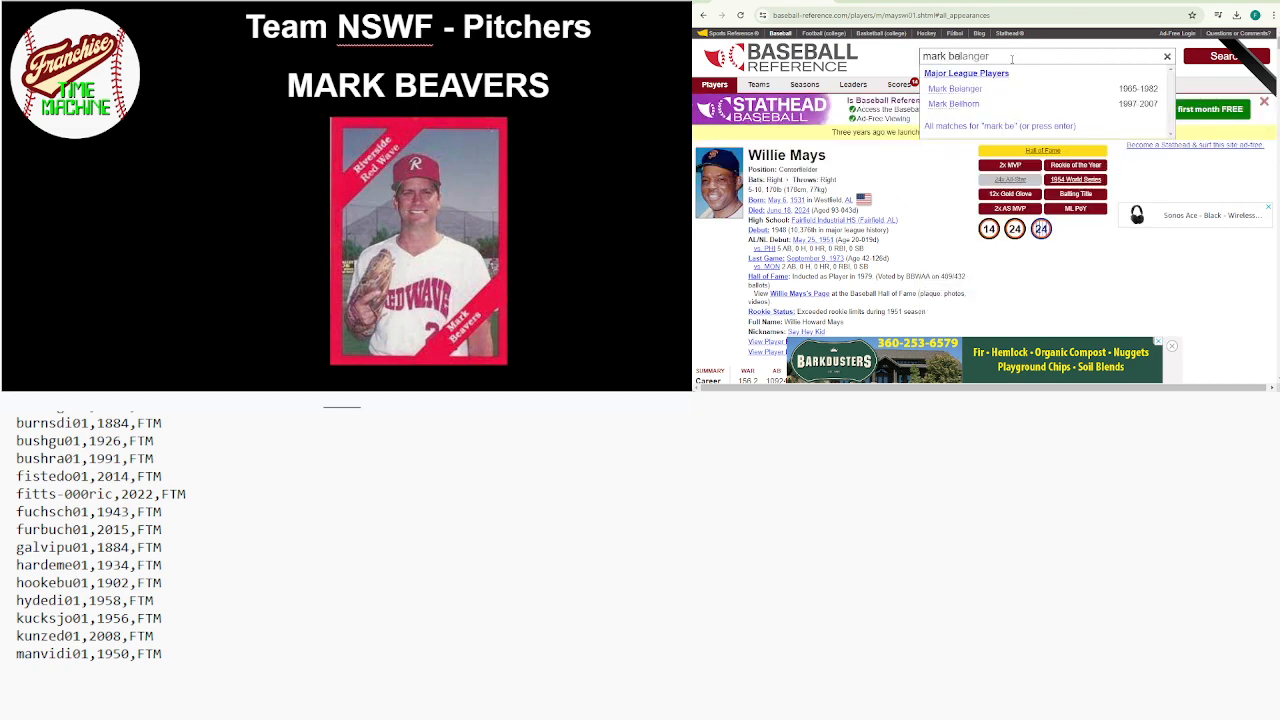
type("avers")
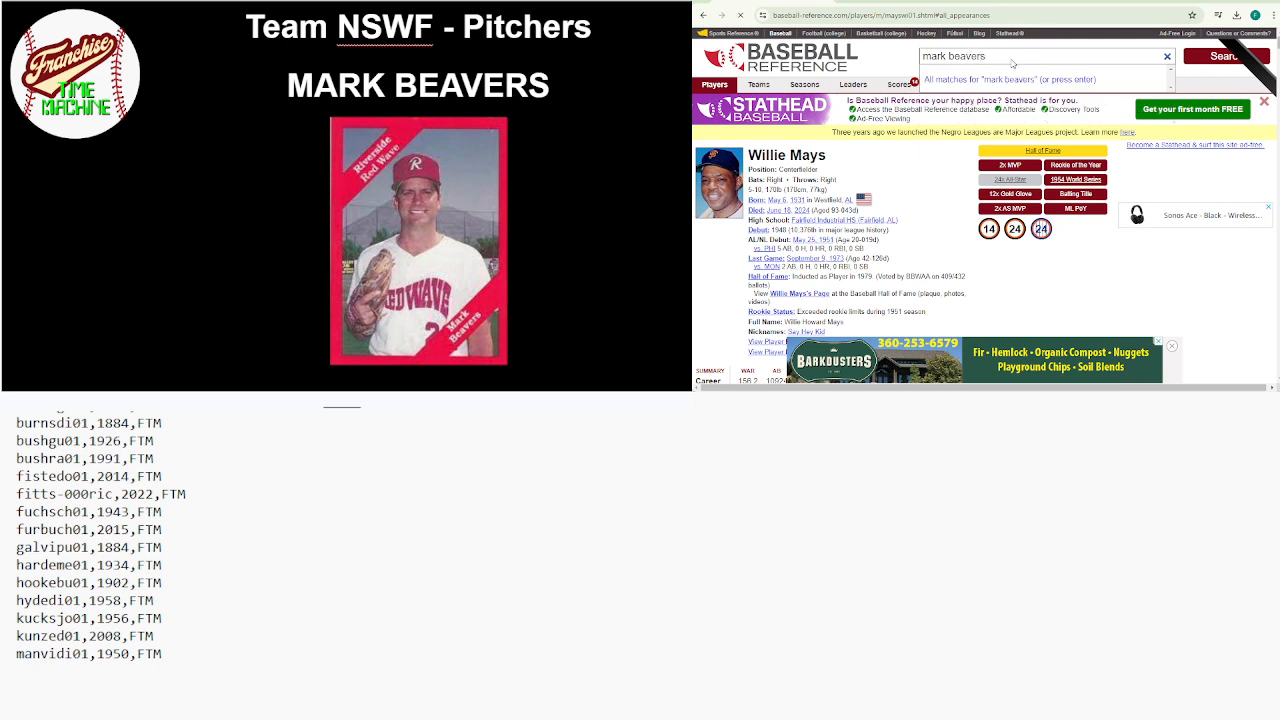
key("Return")
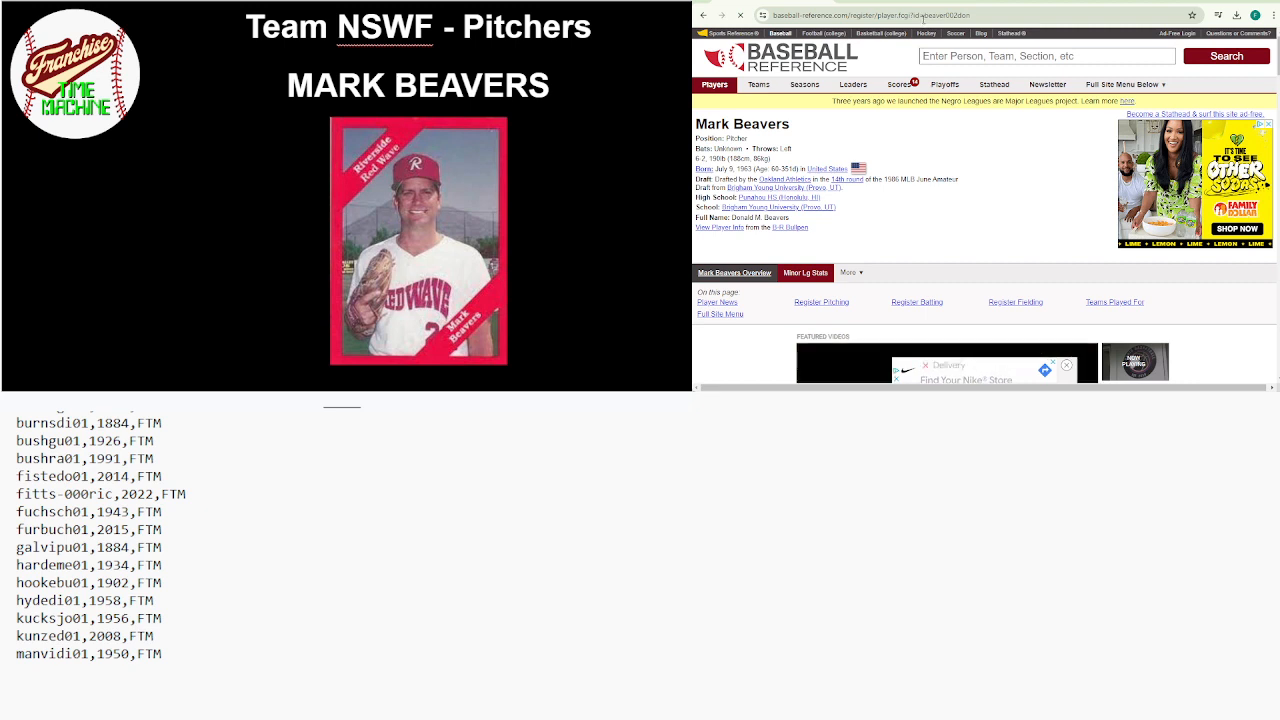
Highlight the player ID beaver002don in the page address, then examine Mark Beavers' minor league pitching table without the floating video
left_click_drag(924, 15, 971, 15)
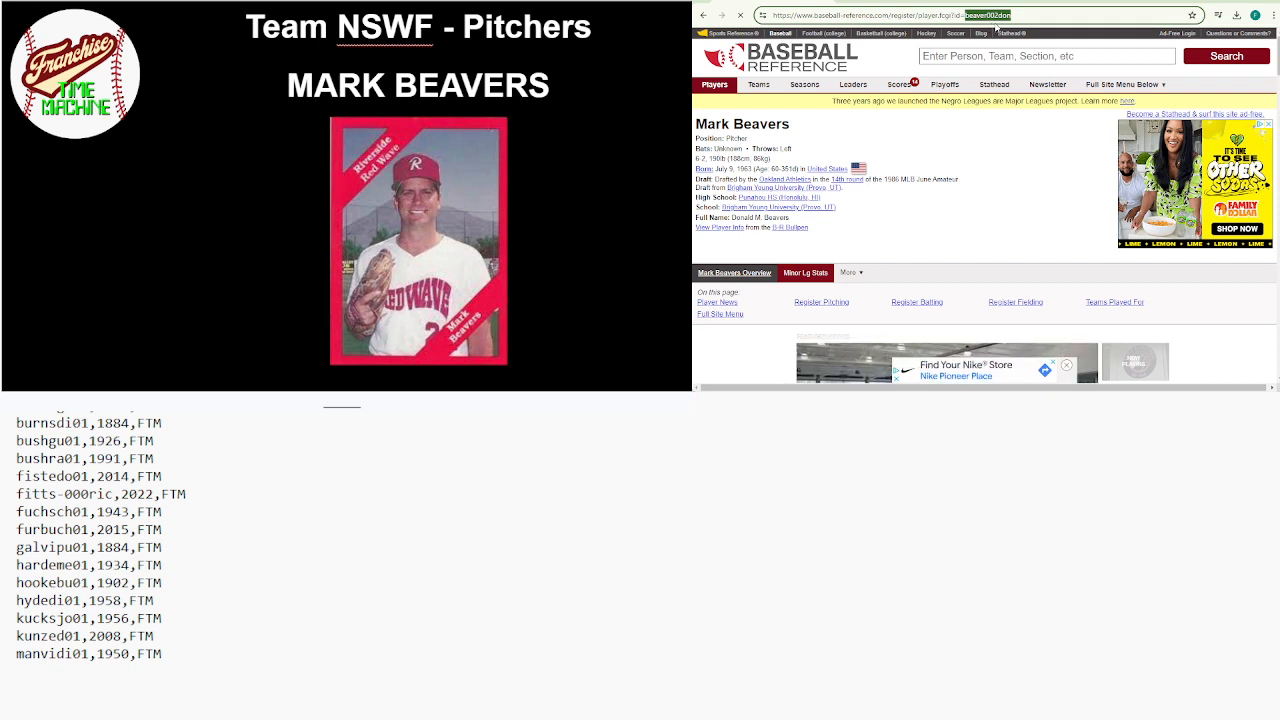
key("alt+Tab")
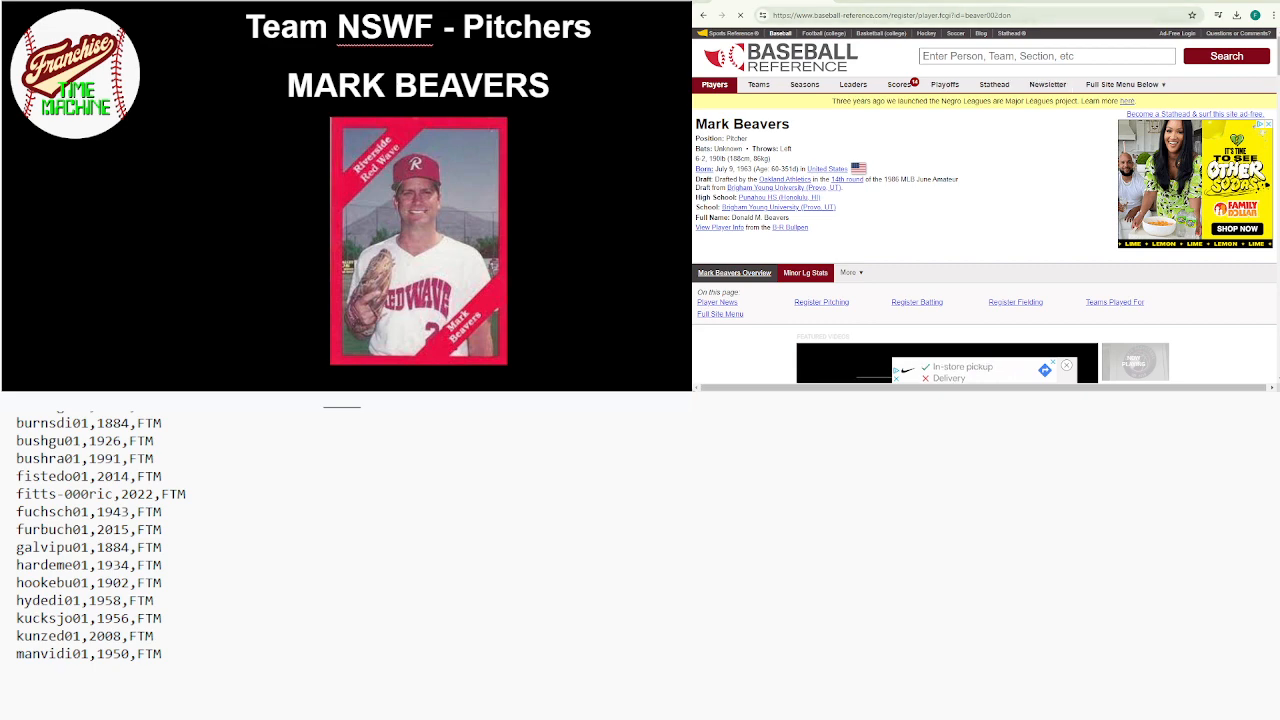
scroll(985, 205, "down", 5)
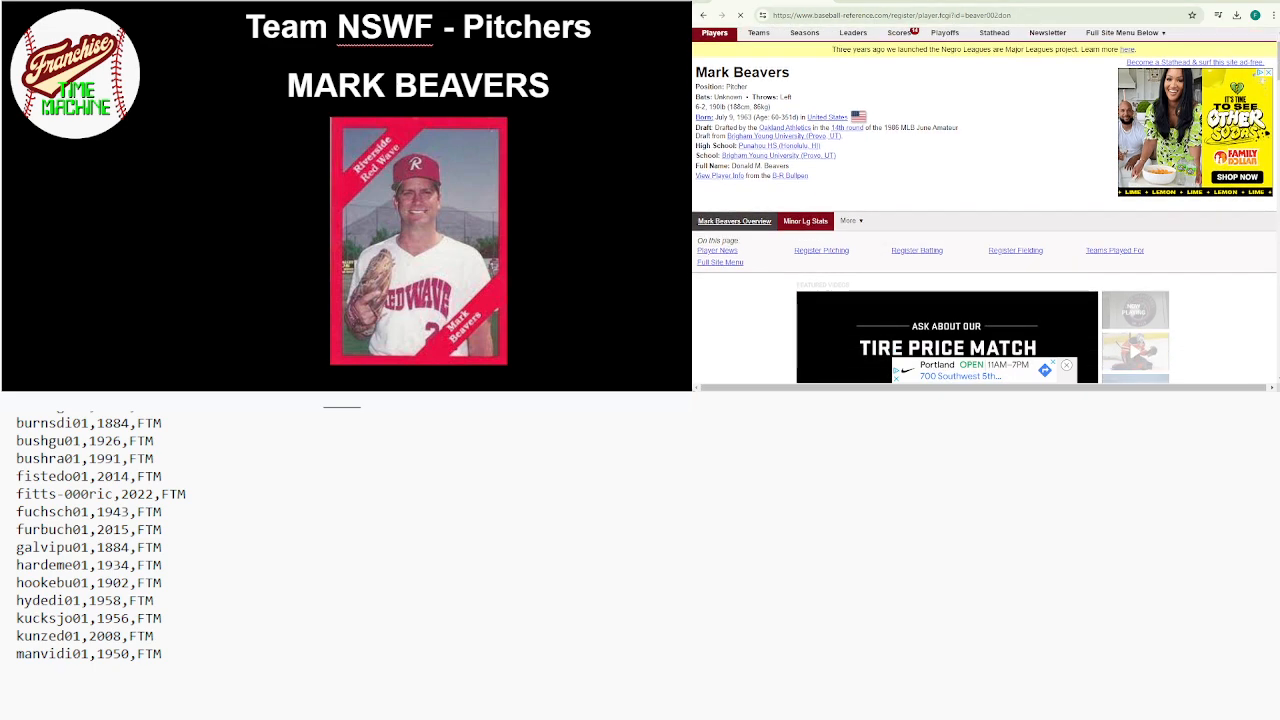
scroll(985, 205, "down", 8)
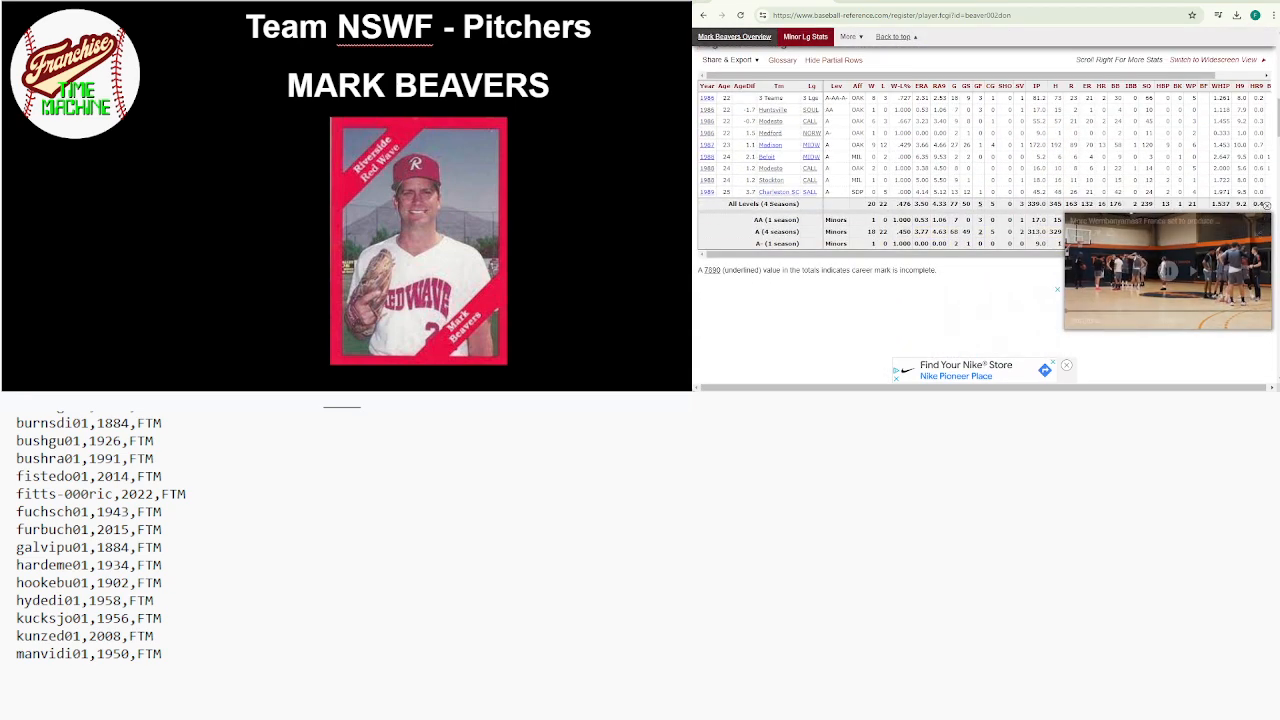
left_click(1266, 205)
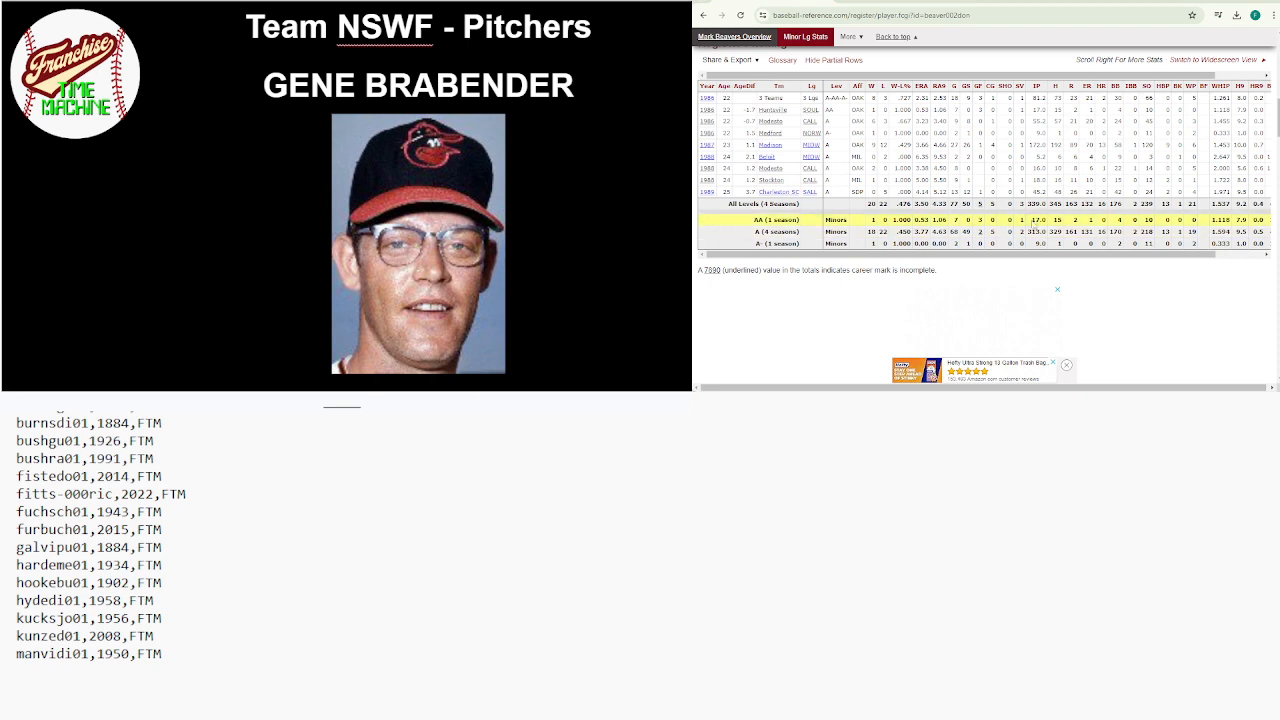
Search Baseball Reference for Gene Brabender and open his player page
scroll(1035, 225, "up", 3)
scroll(1044, 137, "up", 5)
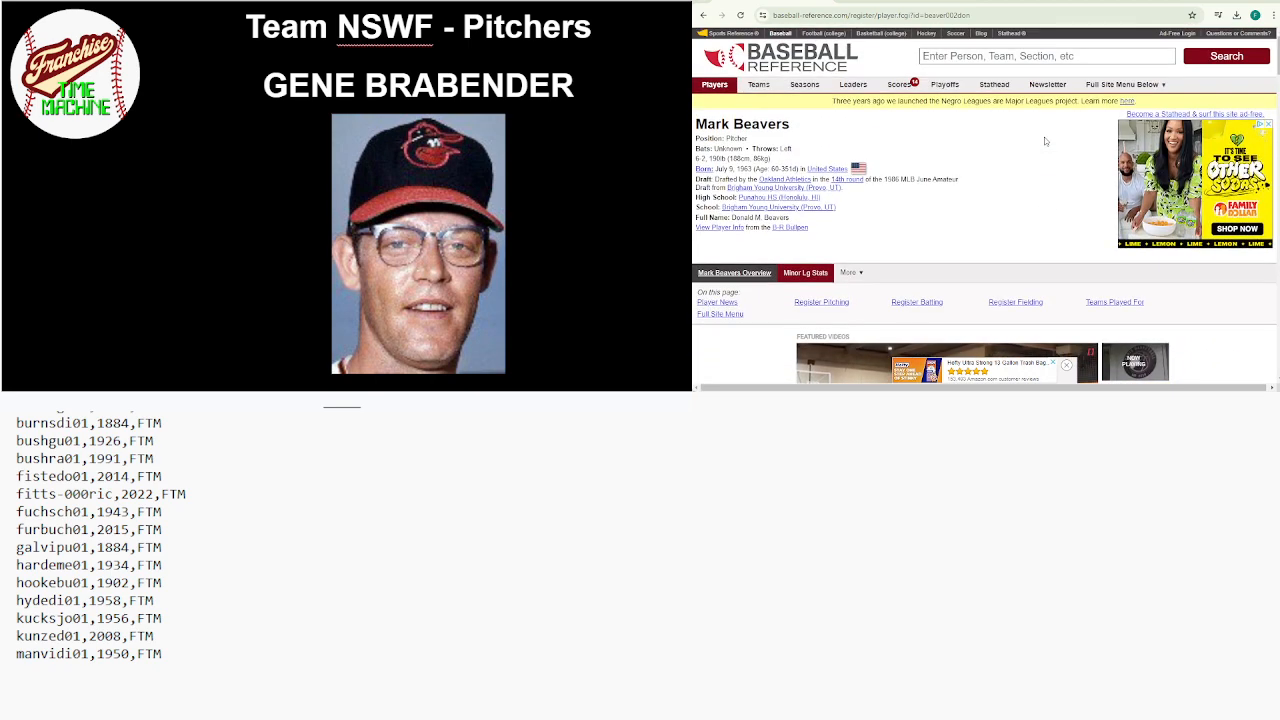
left_click(1051, 51)
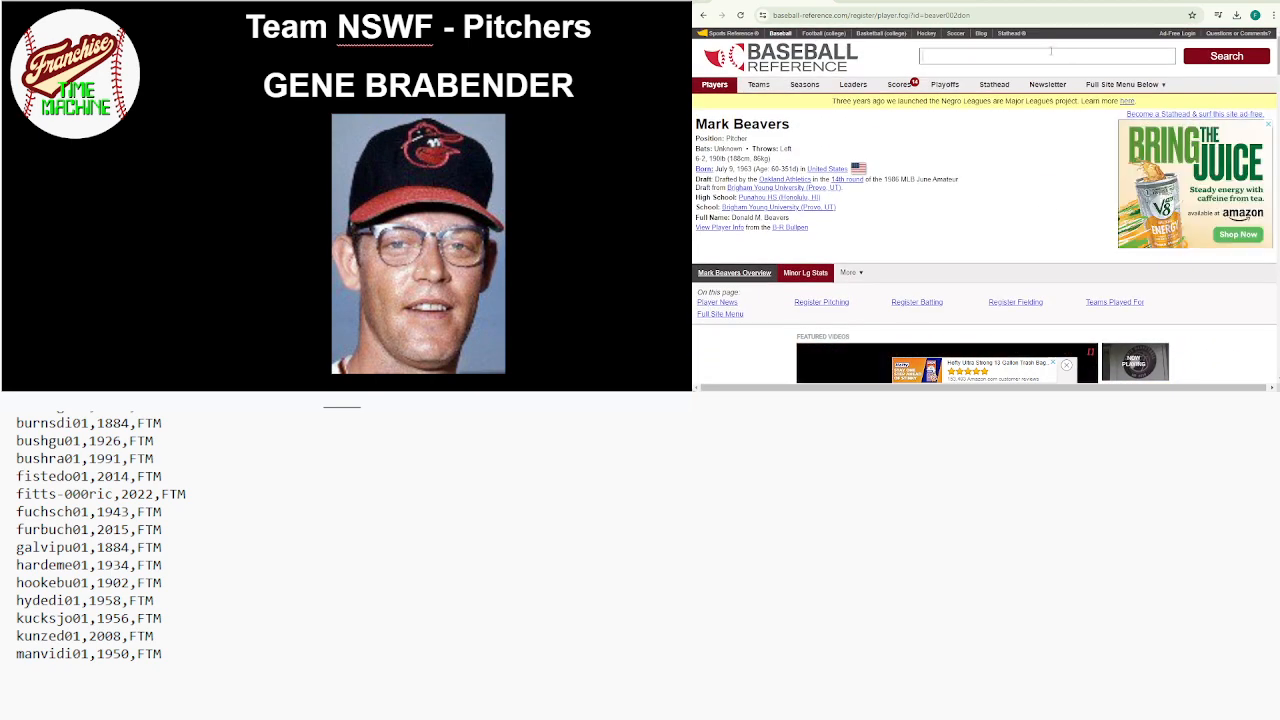
type("gene brabender")
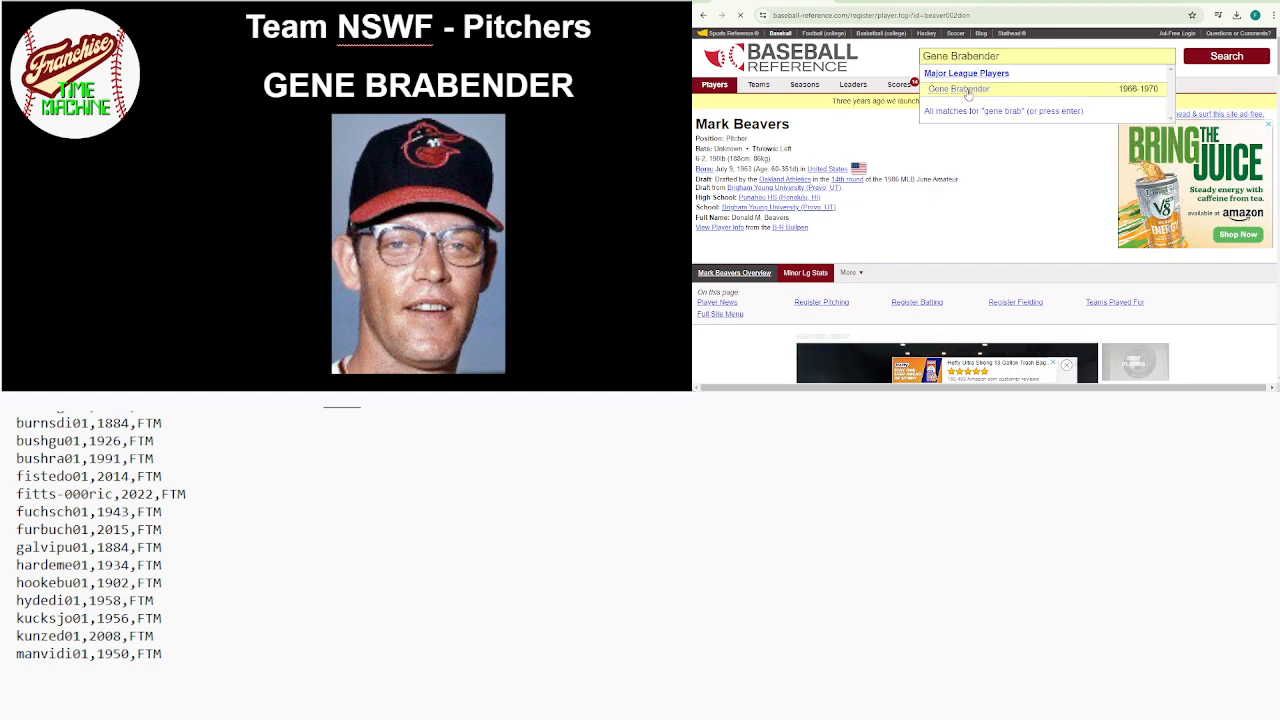
left_click(968, 93)
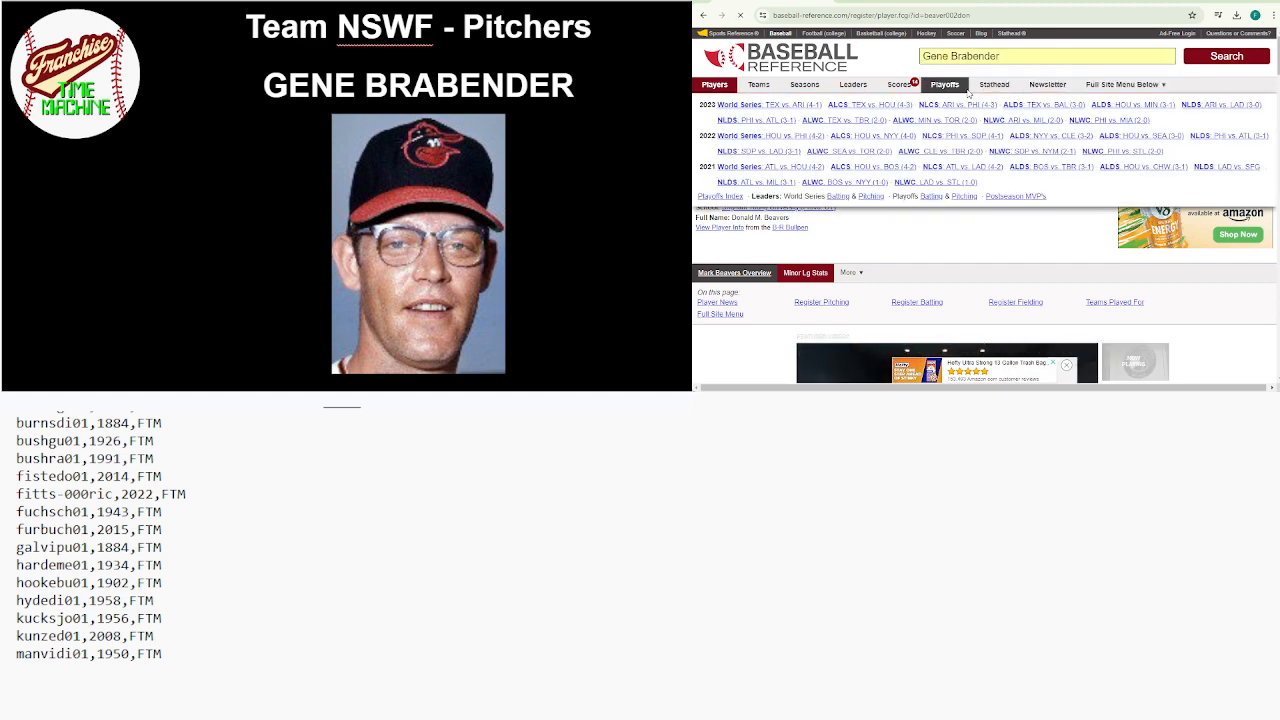
Examine Gene Brabender's season-by-season Standard Pitching and Player Value pitching tables
scroll(1031, 234, "down", 1)
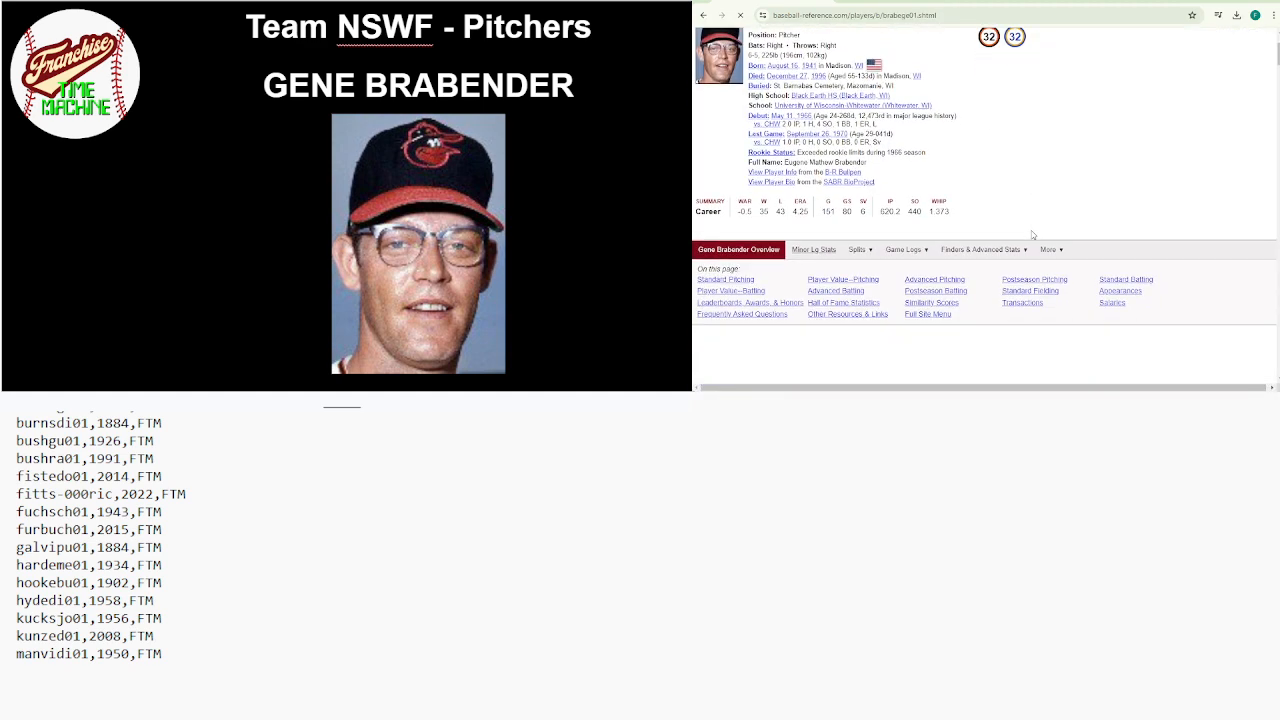
scroll(1032, 234, "down", 5)
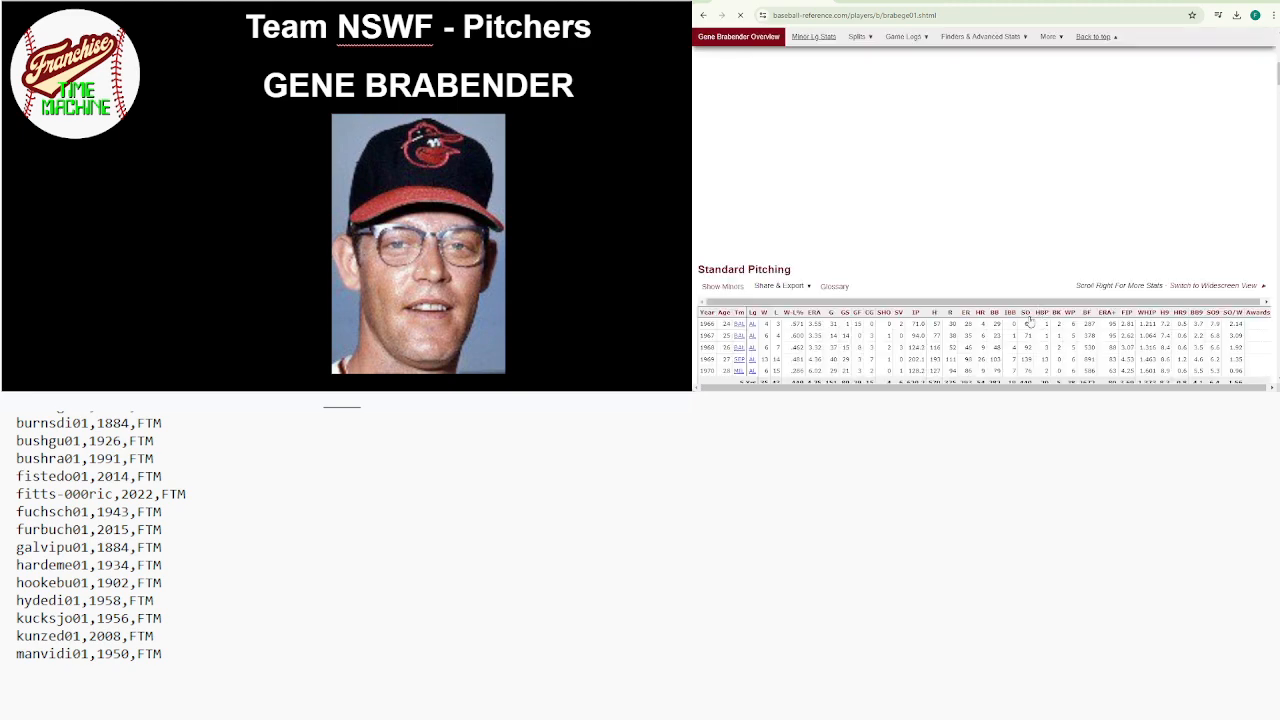
scroll(972, 315, "down", 1)
scroll(970, 280, "down", 4)
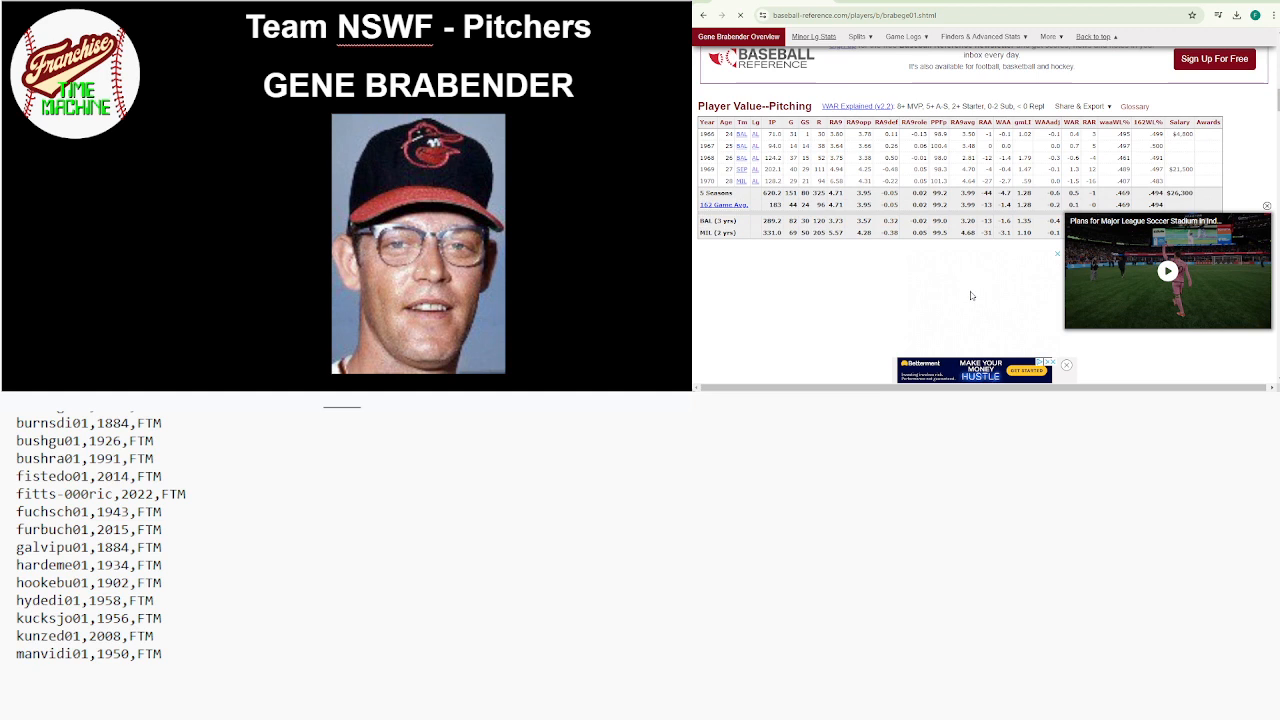
scroll(971, 290, "down", 1)
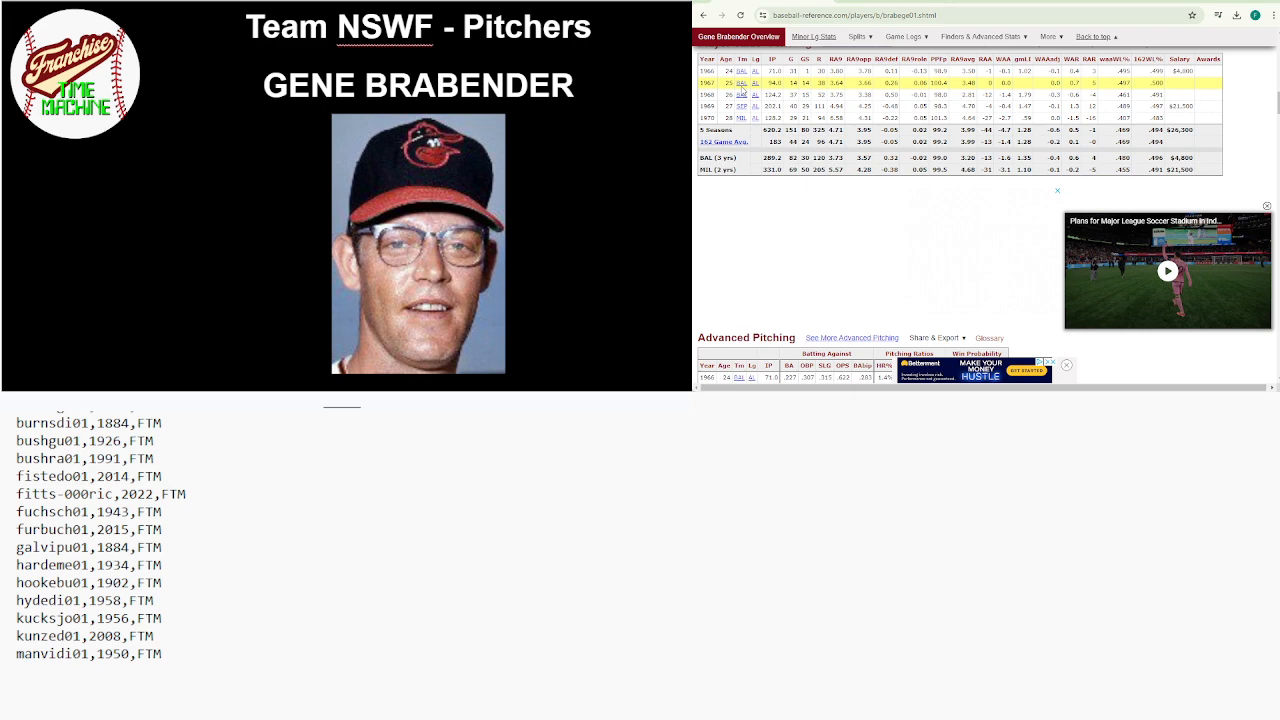
scroll(911, 257, "up", 3)
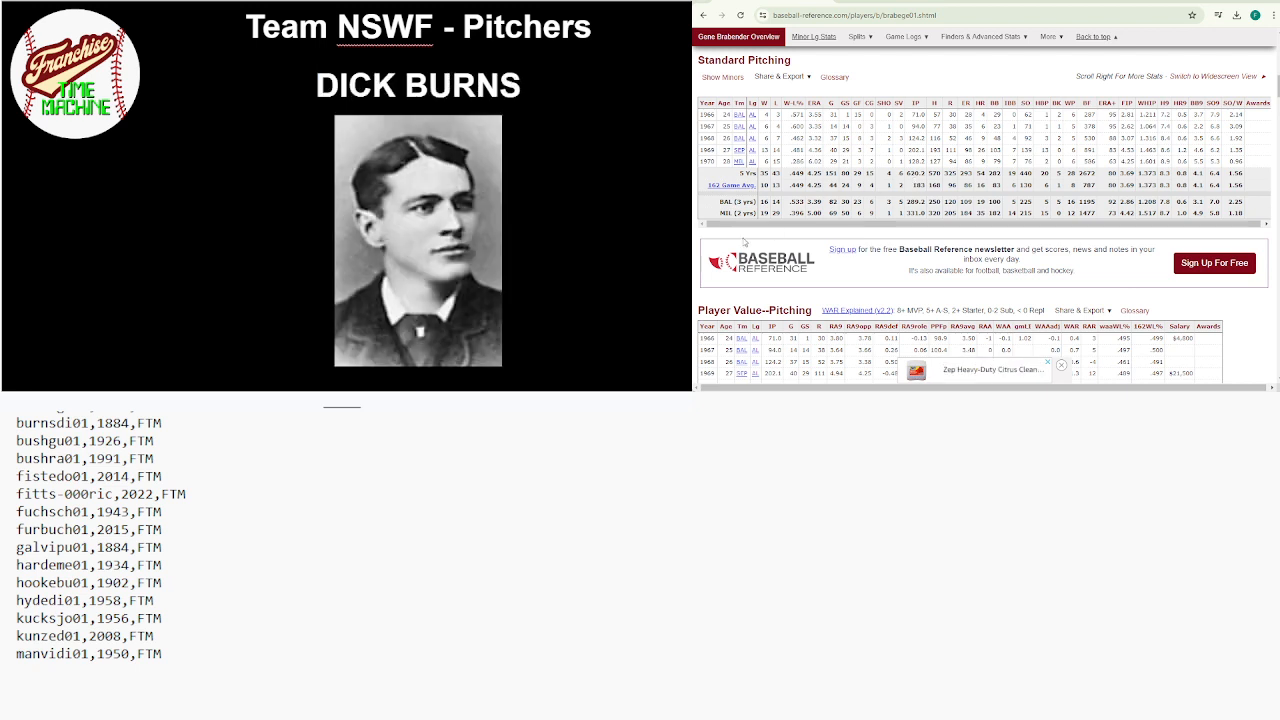
Search Baseball Reference for Dick Burns and open his player page
scroll(997, 50, "up", 6)
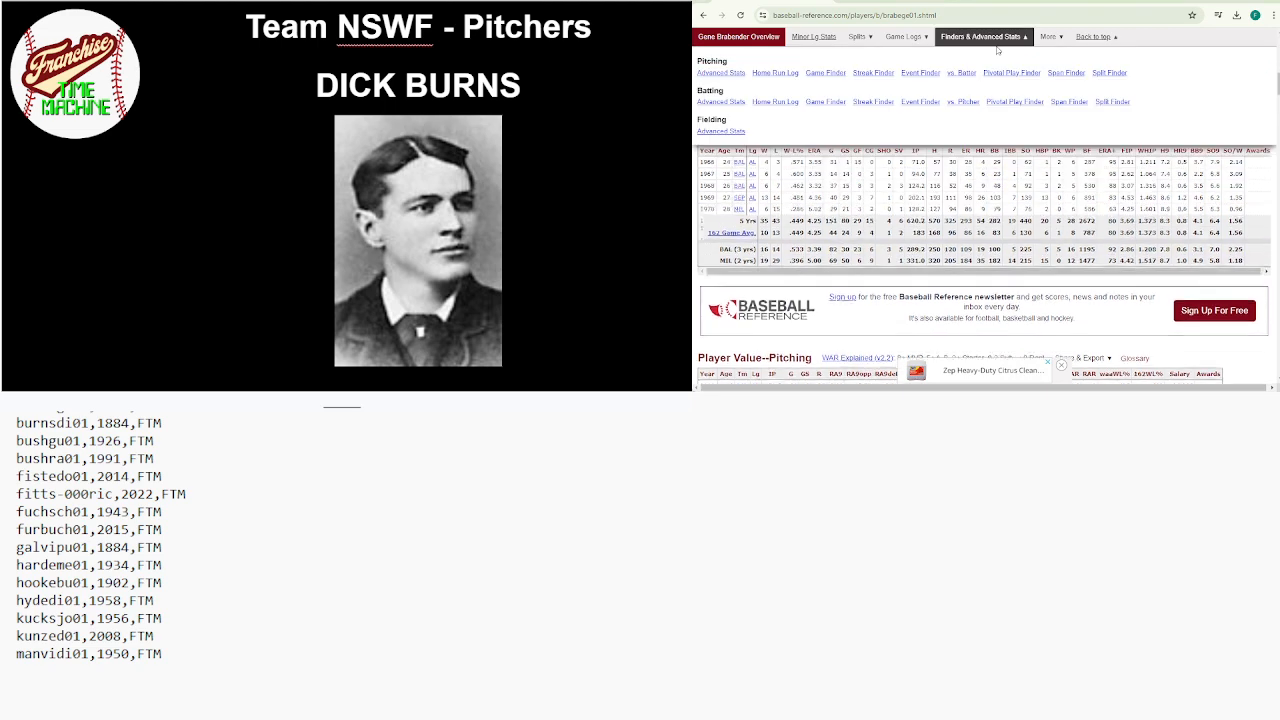
scroll(1000, 55, "up", 3)
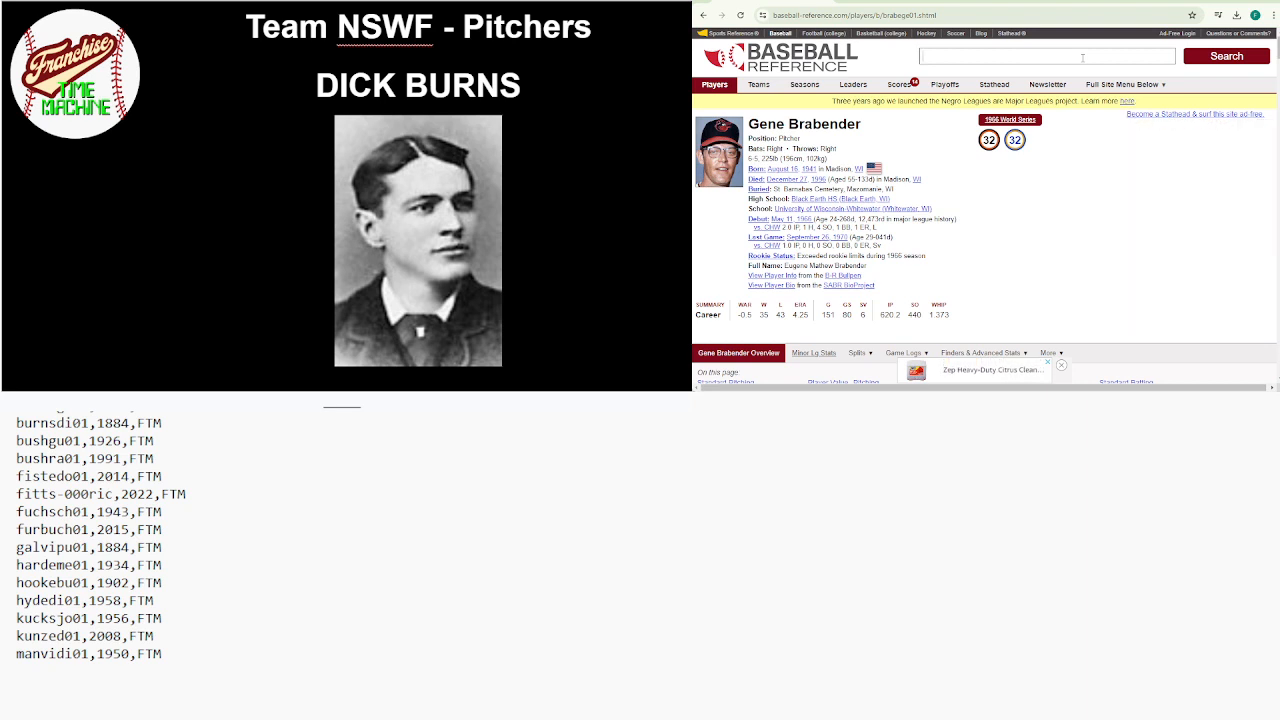
left_click(1082, 59)
type("dick burns")
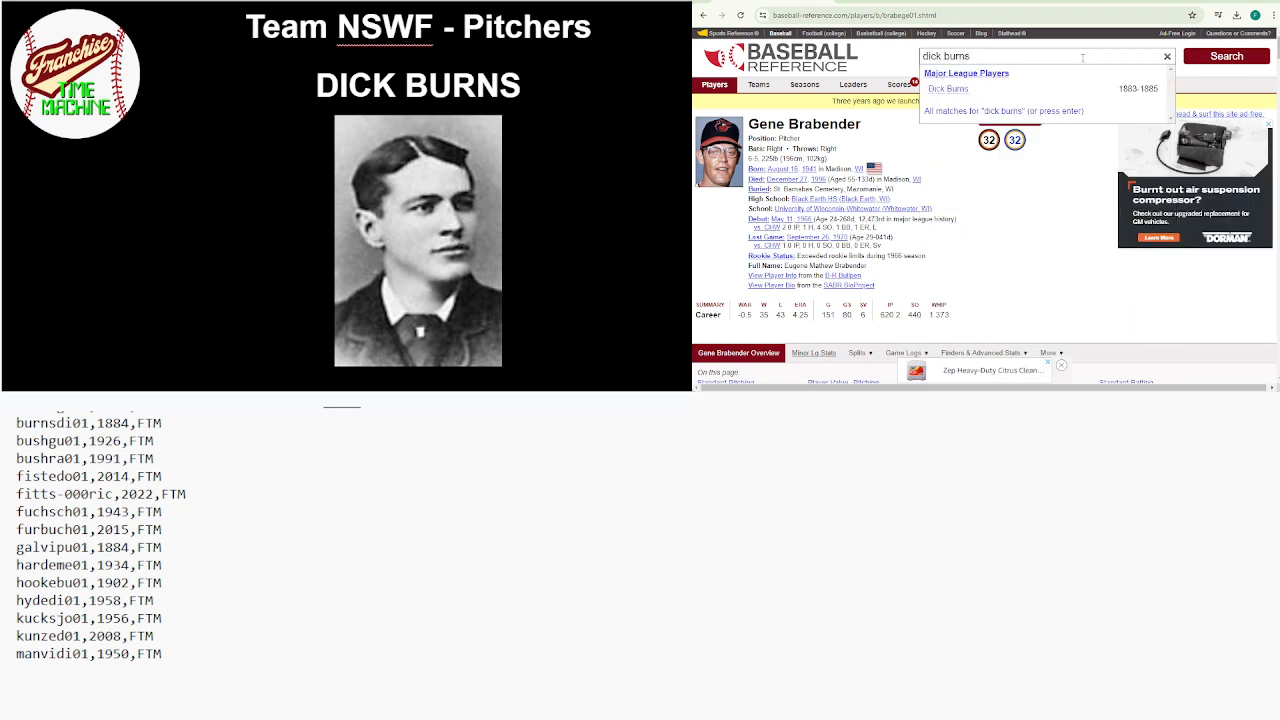
left_click(958, 89)
mouse_move(958, 92)
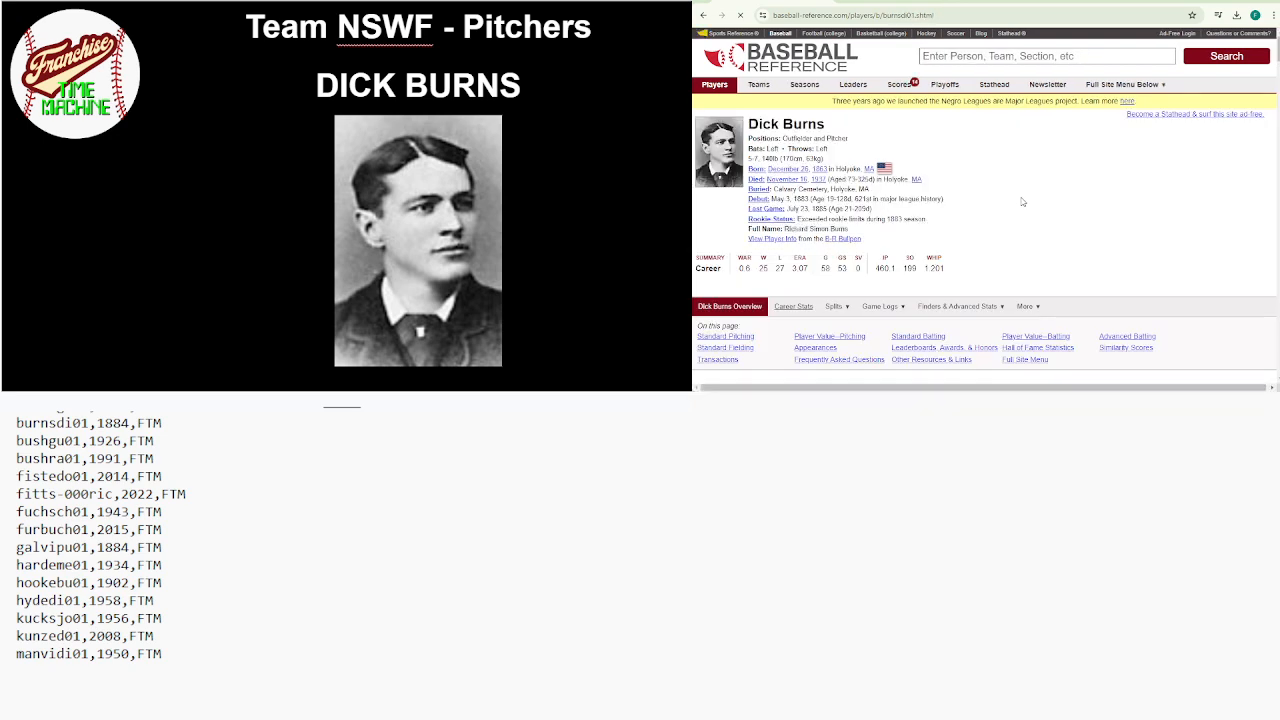
Examine Dick Burns' Standard Pitching table by season and dismiss the floating video covering it
scroll(1022, 200, "down", 4)
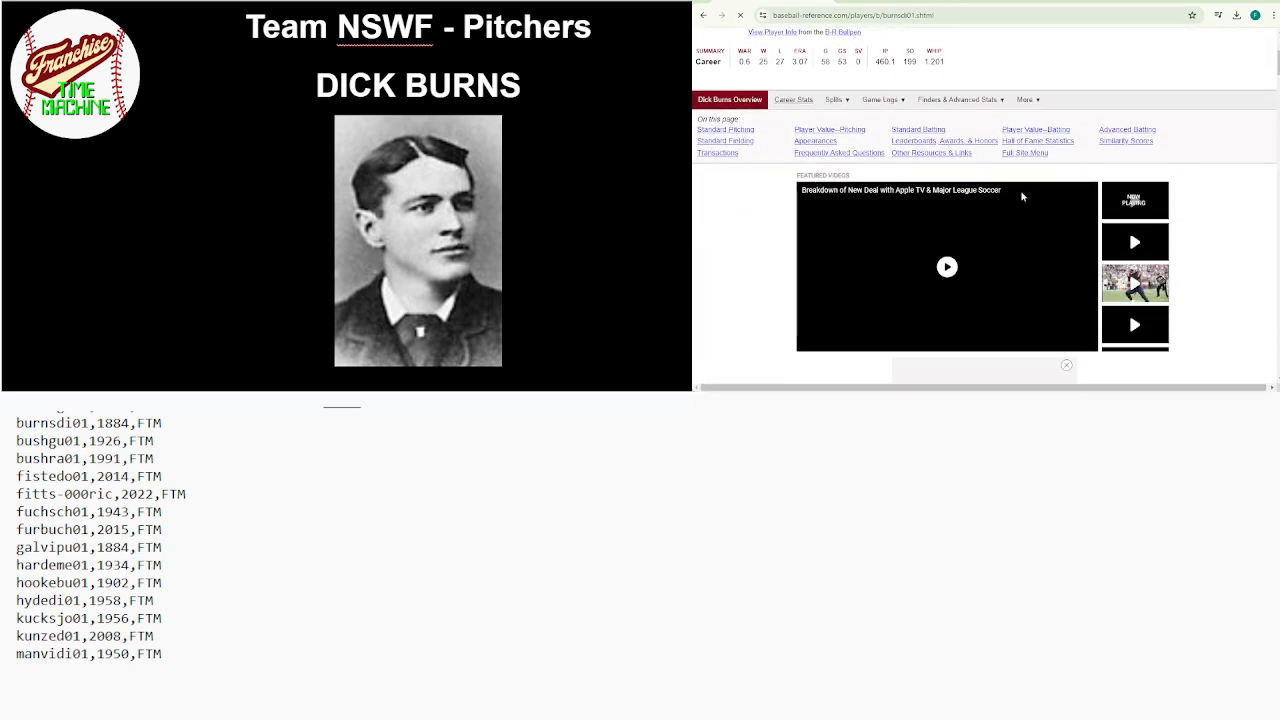
scroll(1022, 200, "down", 5)
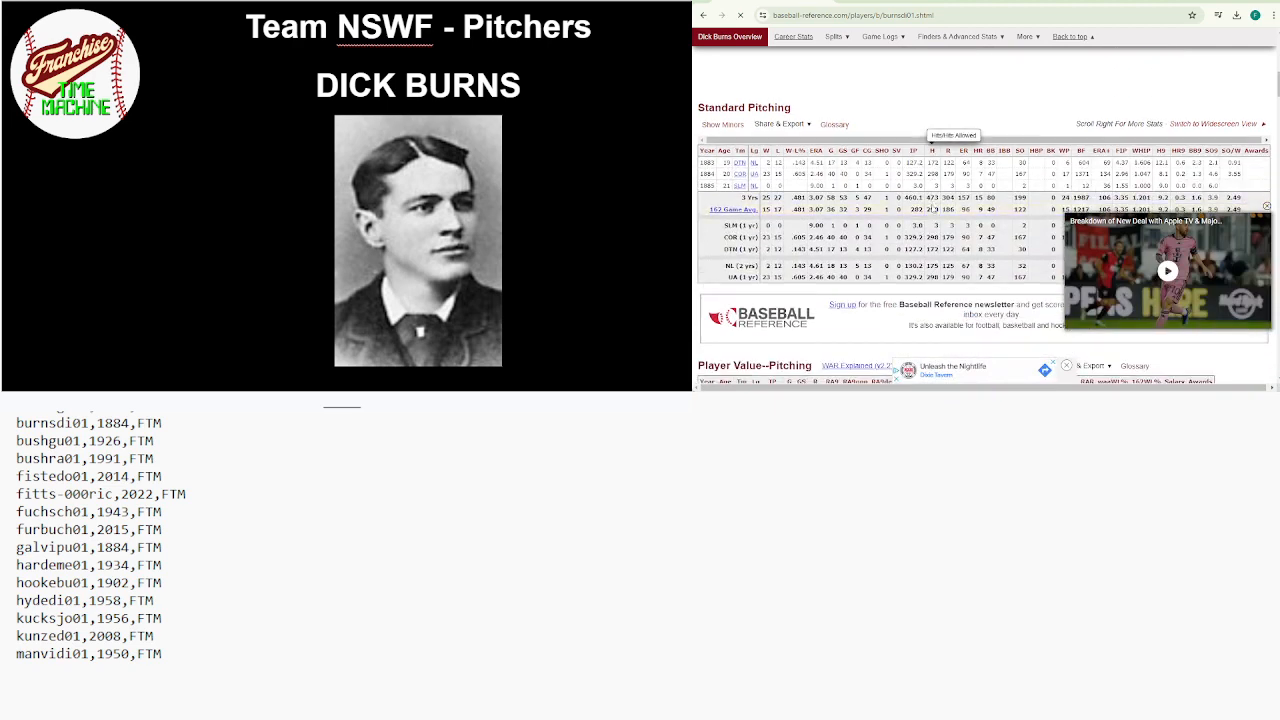
scroll(932, 209, "down", 1)
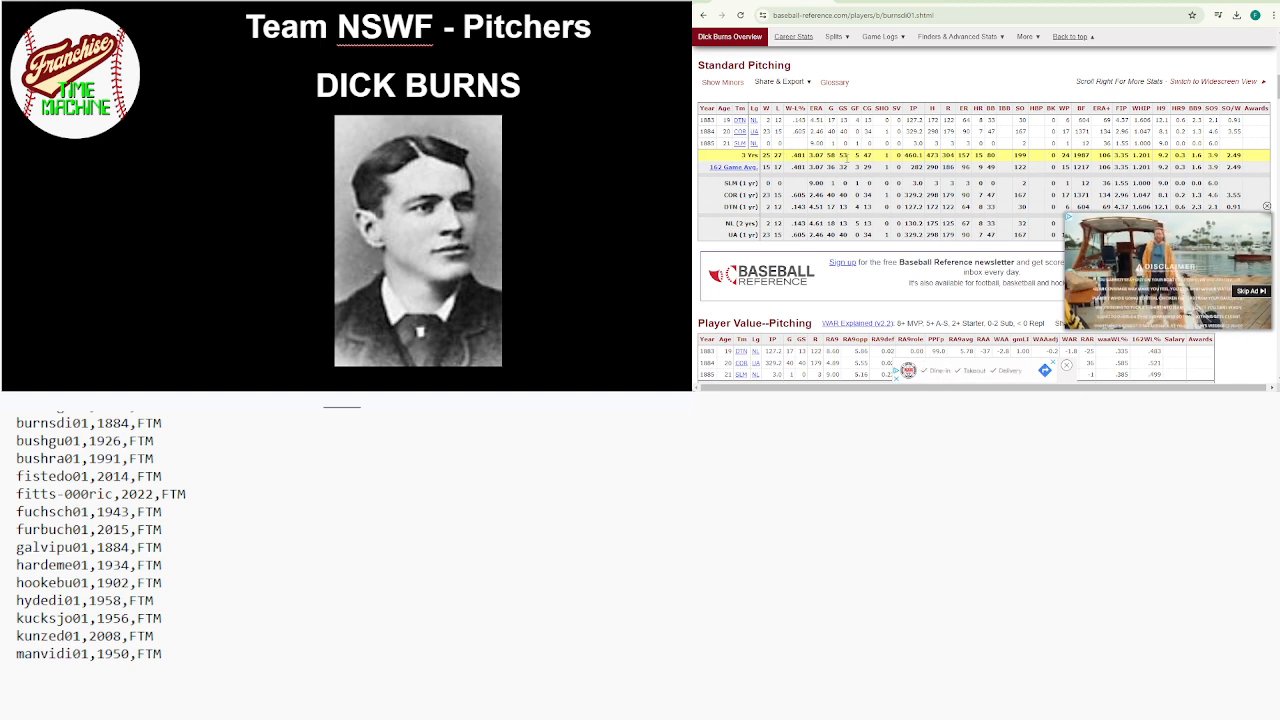
left_click(880, 133)
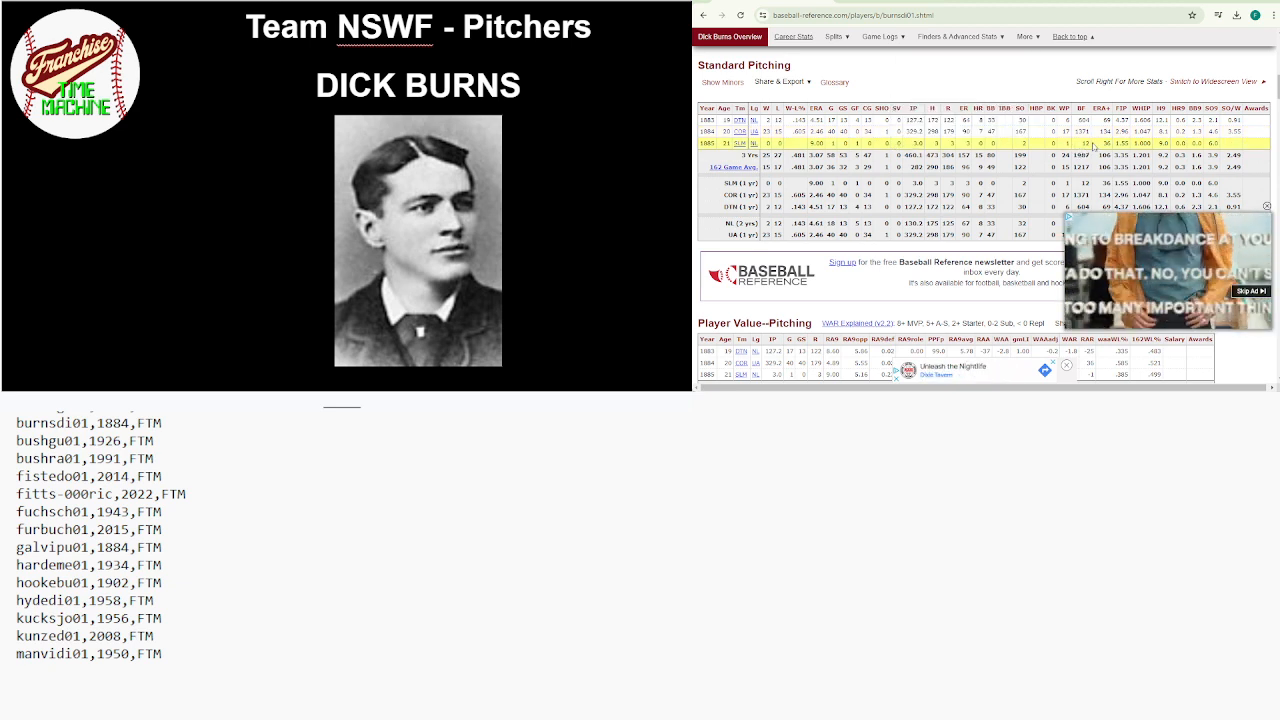
left_click(1267, 207)
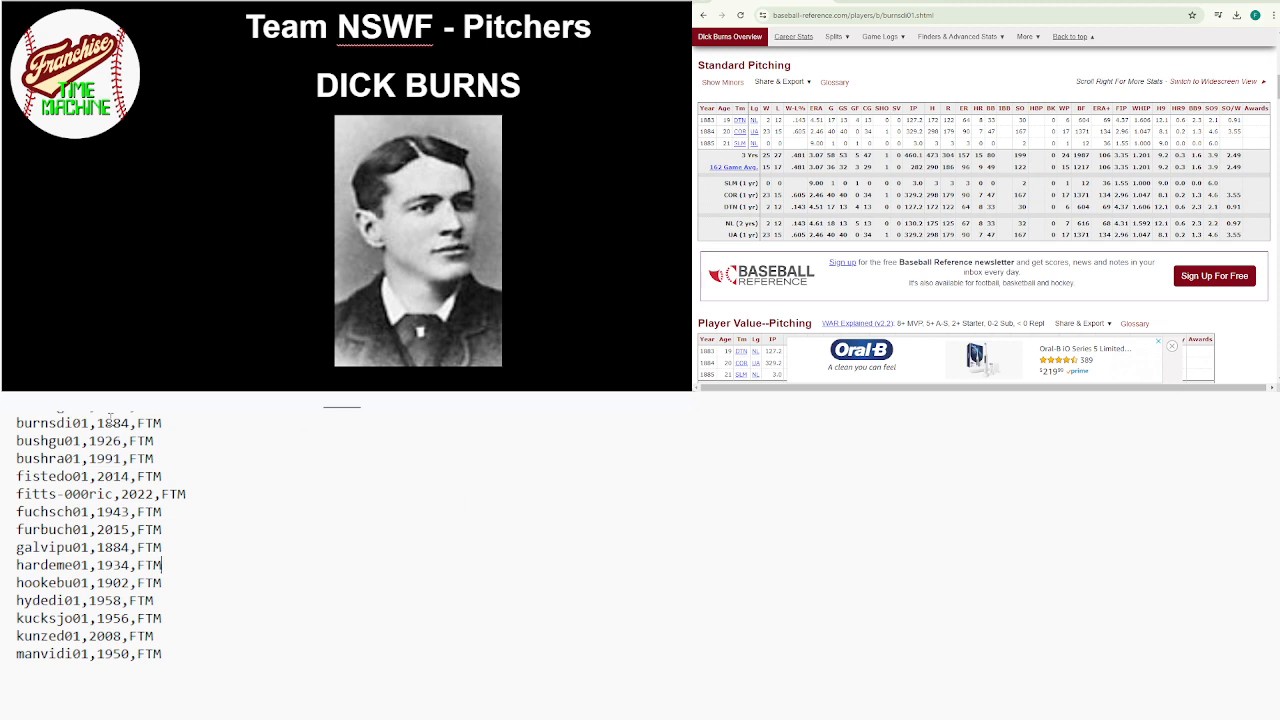
Change the season in the burnsdi01 line of the text list to 1883
left_click(130, 428)
key("BackSpace")
type("3")
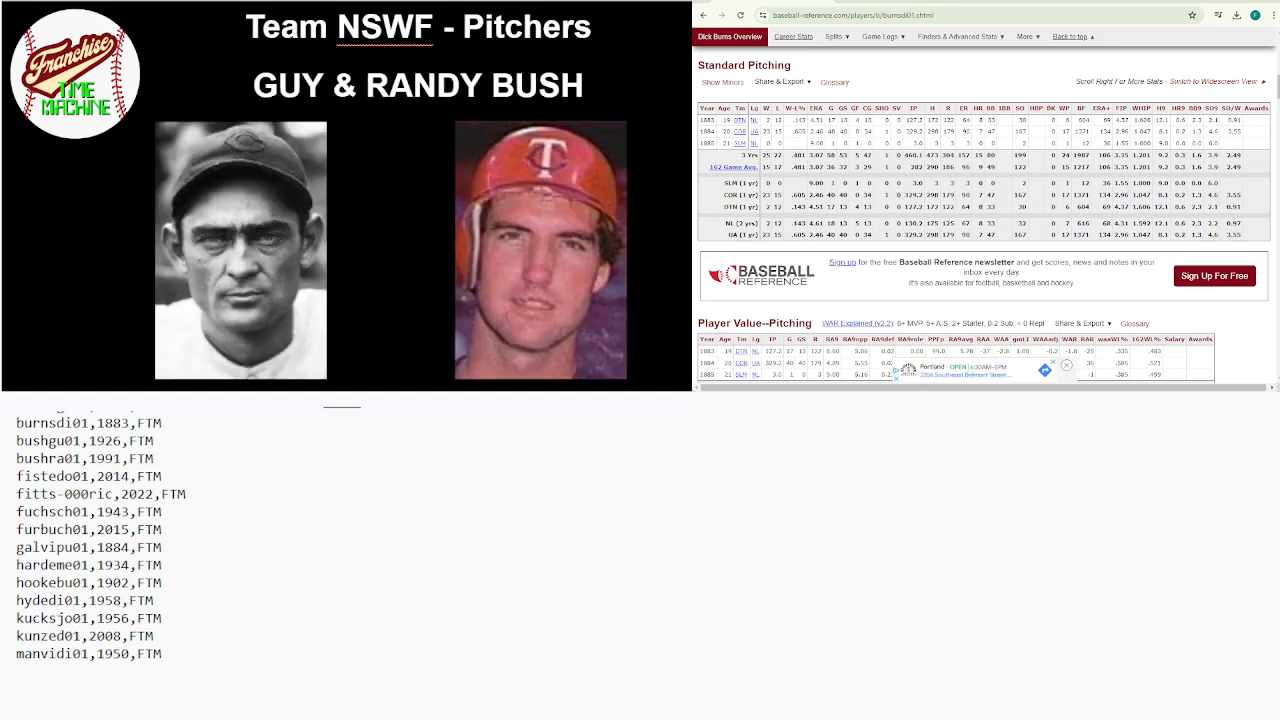
Search Baseball Reference for Guy Bush, open his player page and bring up his Standard Pitching table
left_click(1190, 154)
left_click_drag(1278, 87, 1278, 45)
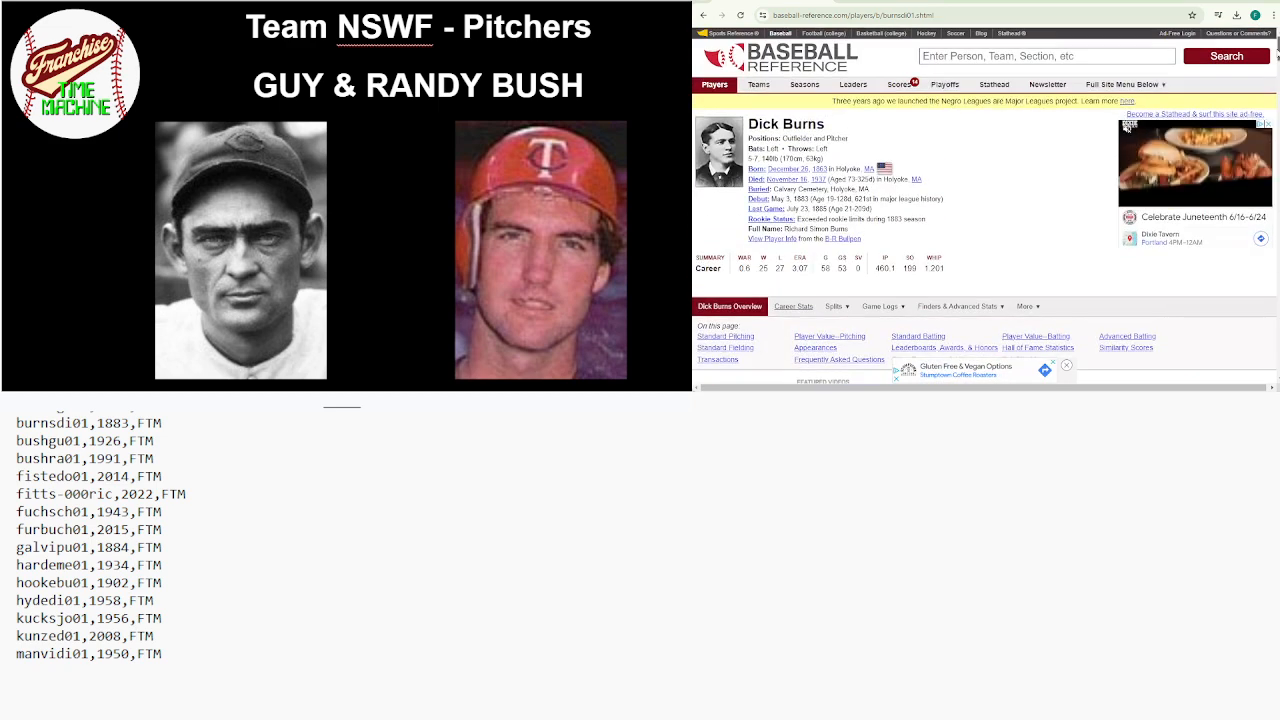
left_click(1095, 58)
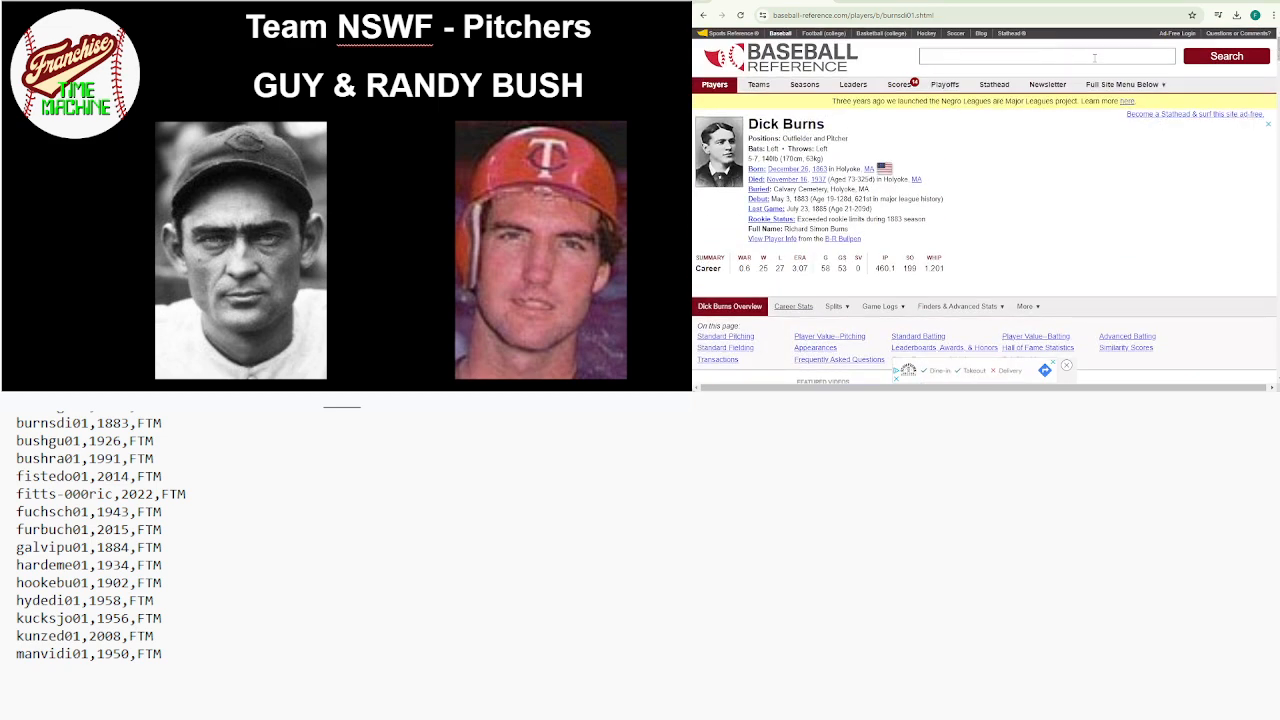
type("guy bush")
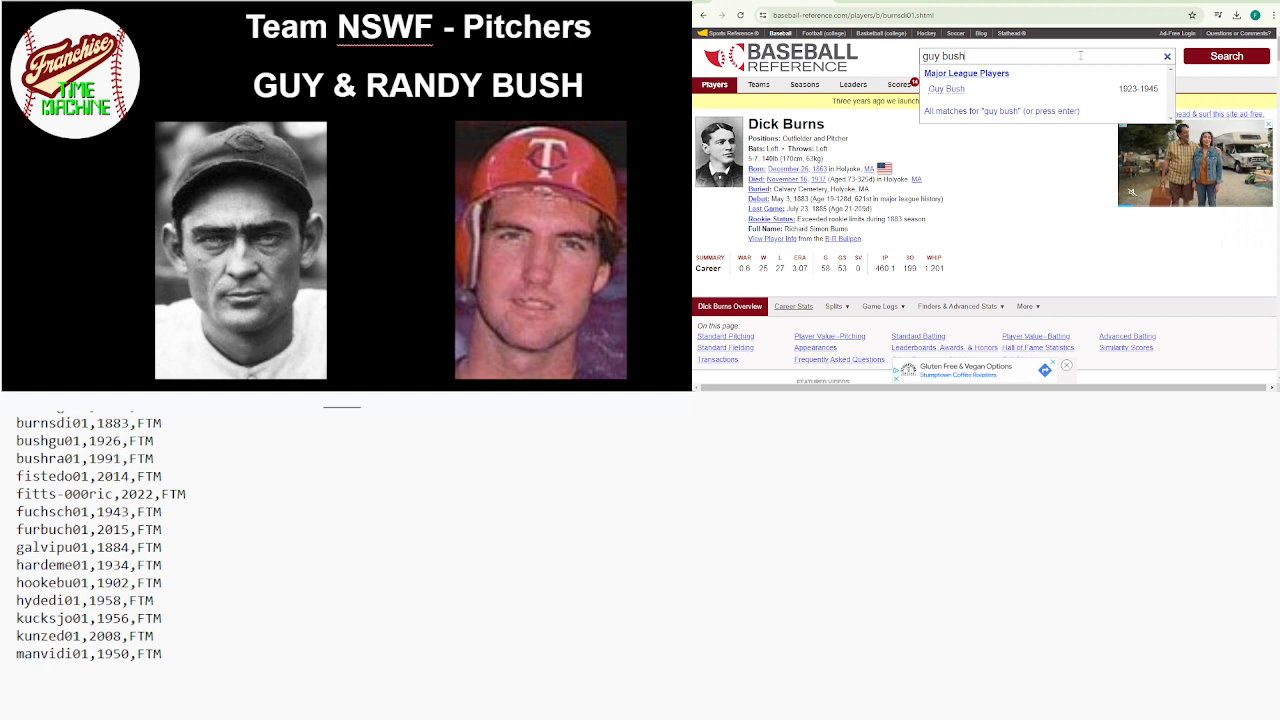
left_click(955, 90)
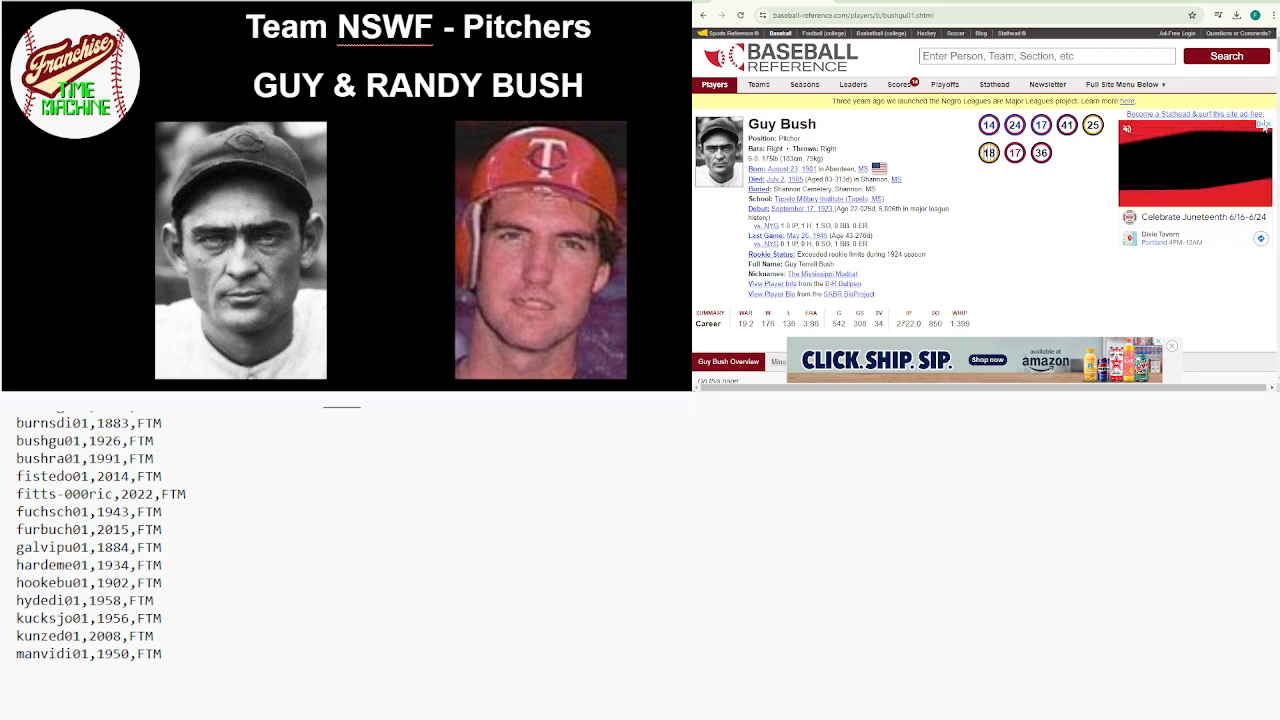
scroll(1276, 80, "down", 5)
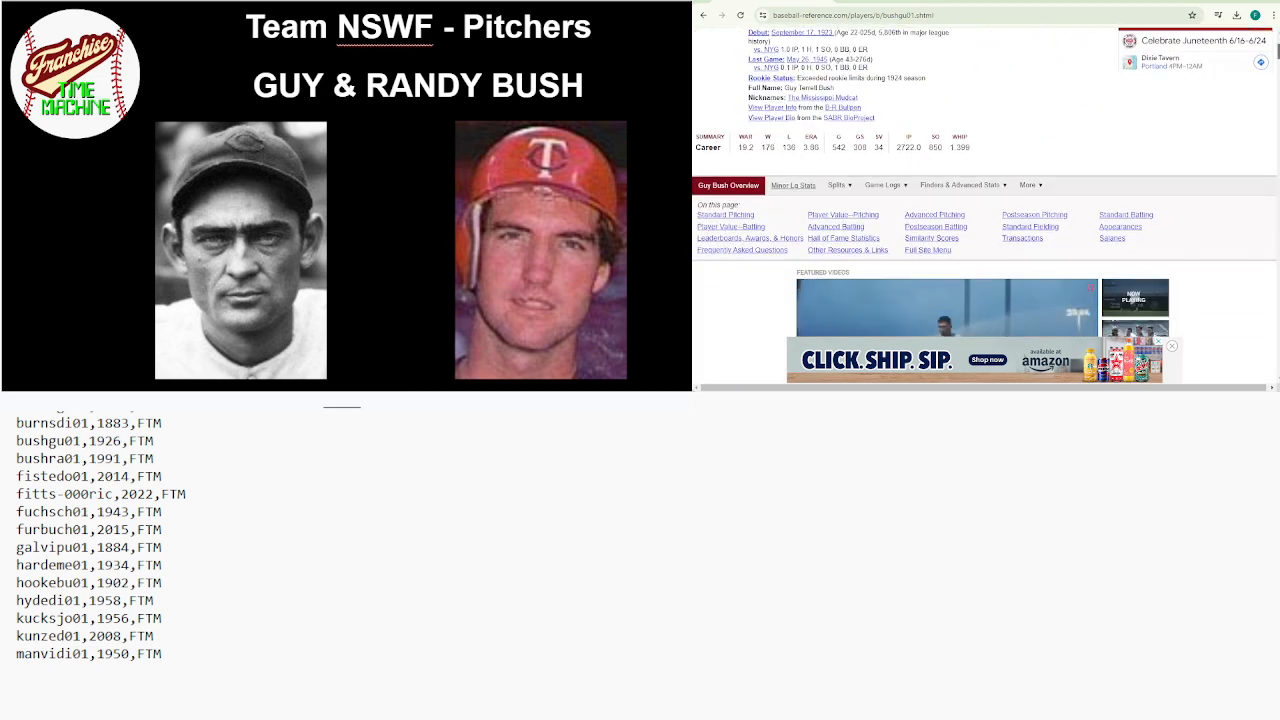
scroll(1276, 80, "down", 5)
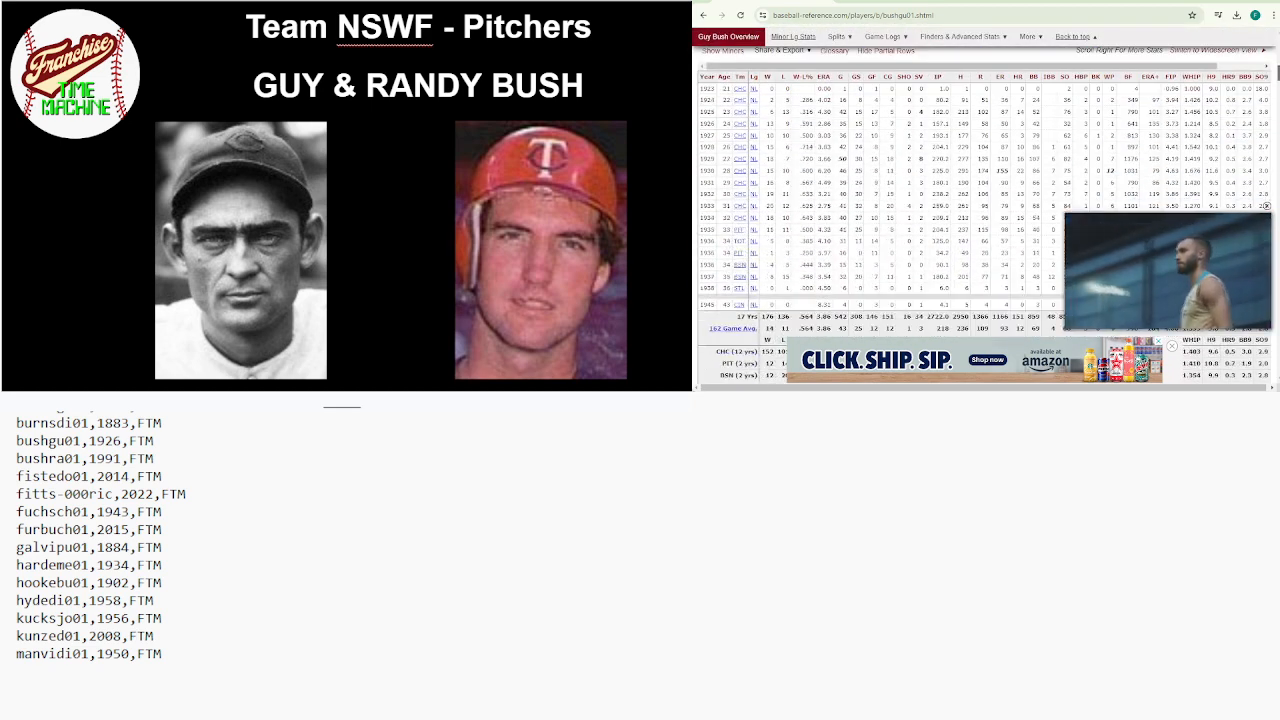
Dismiss the floating video over Guy Bush's pitching table and change the season in the bushgu01 line to 1924
left_click(1266, 206)
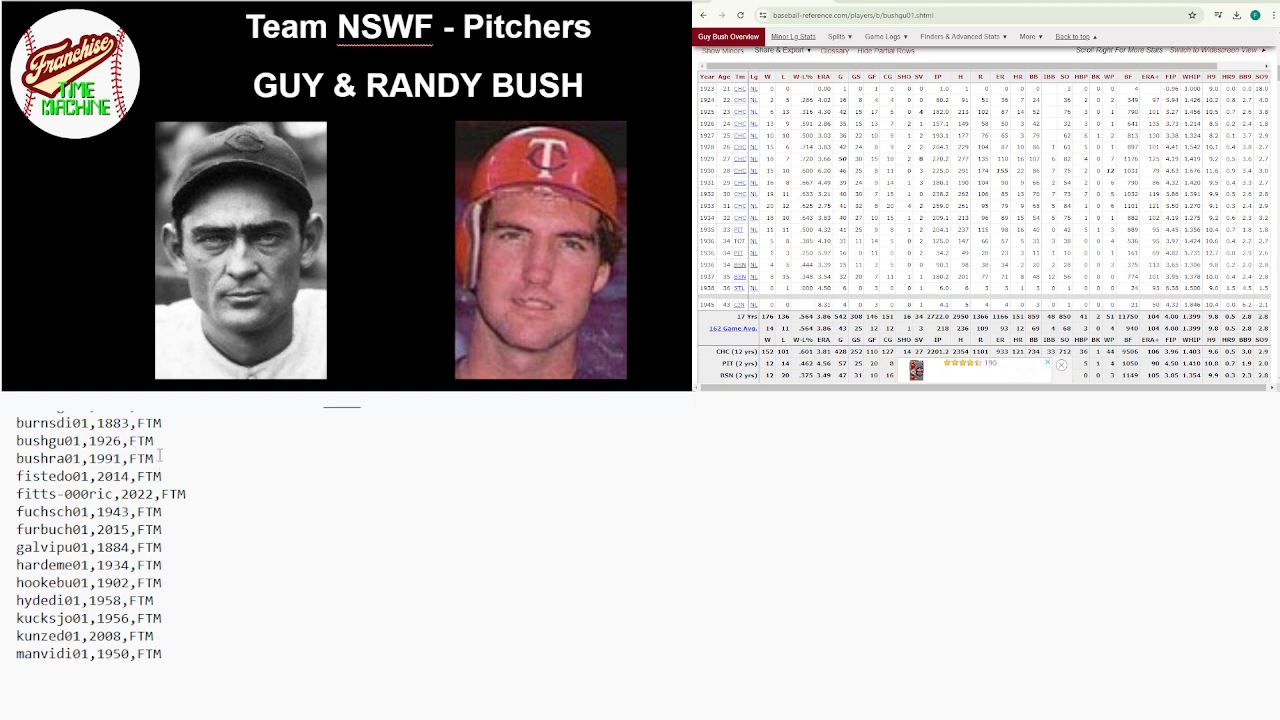
left_click(123, 440)
key("BackSpace")
type("4")
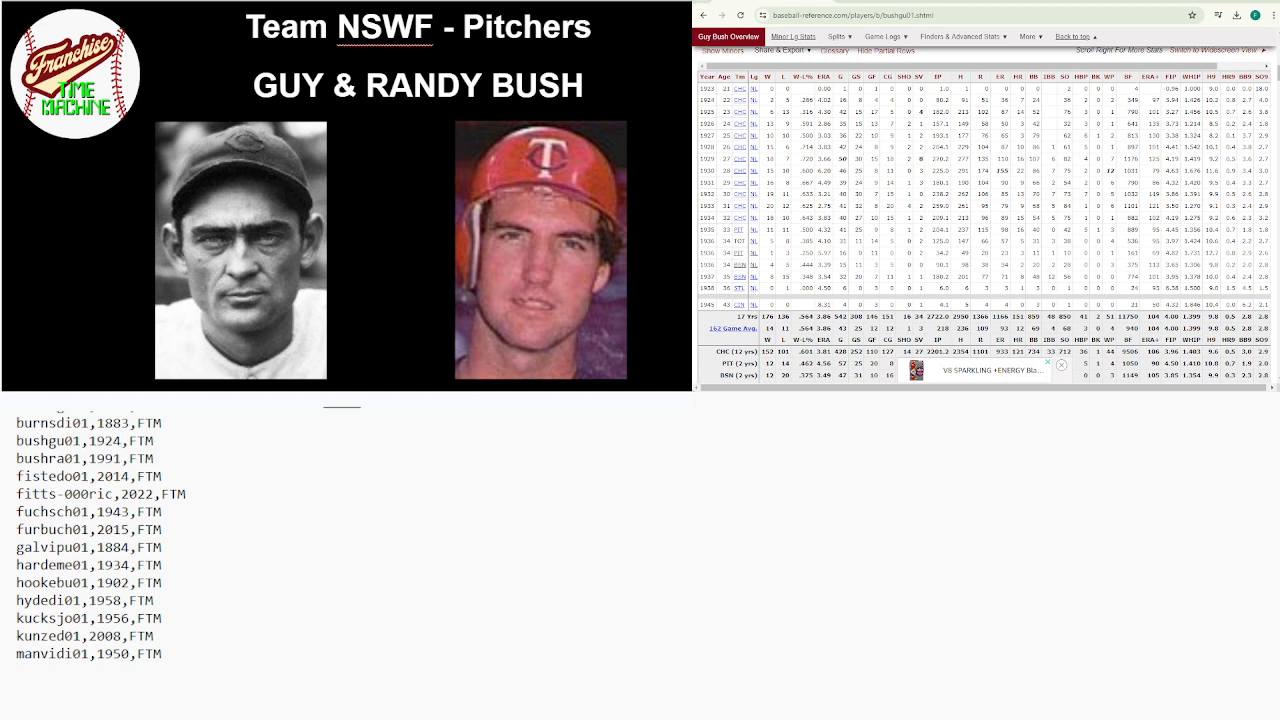
Search Baseball Reference for Randy Bush, open his player page and bring up his Standard Batting table
scroll(1276, 86, "up", 1)
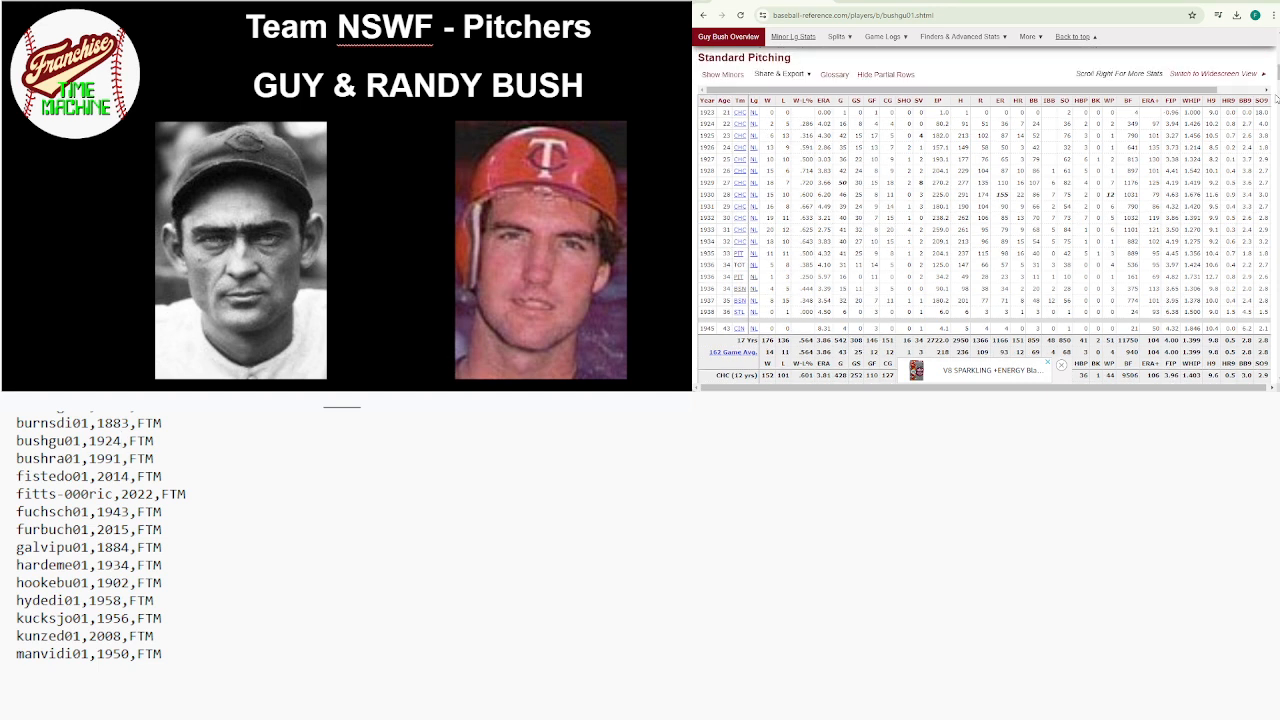
scroll(1195, 160, "up", 10)
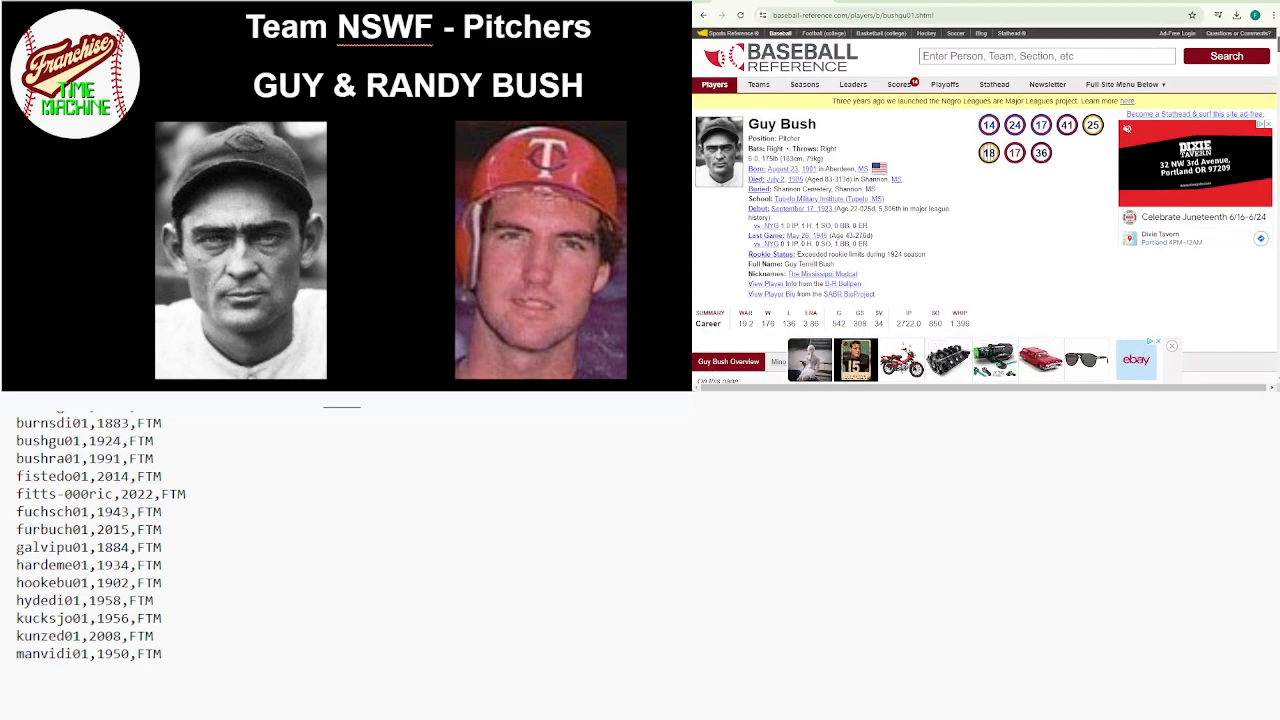
left_click(1173, 55)
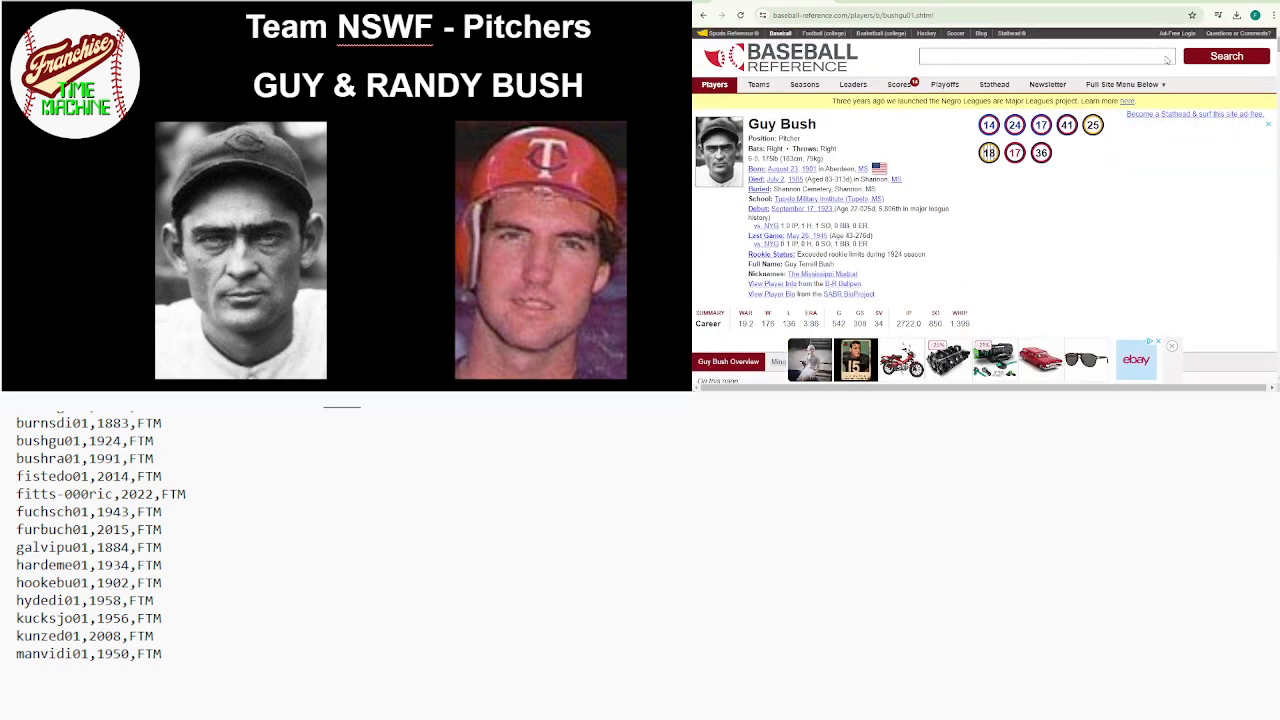
type("randy")
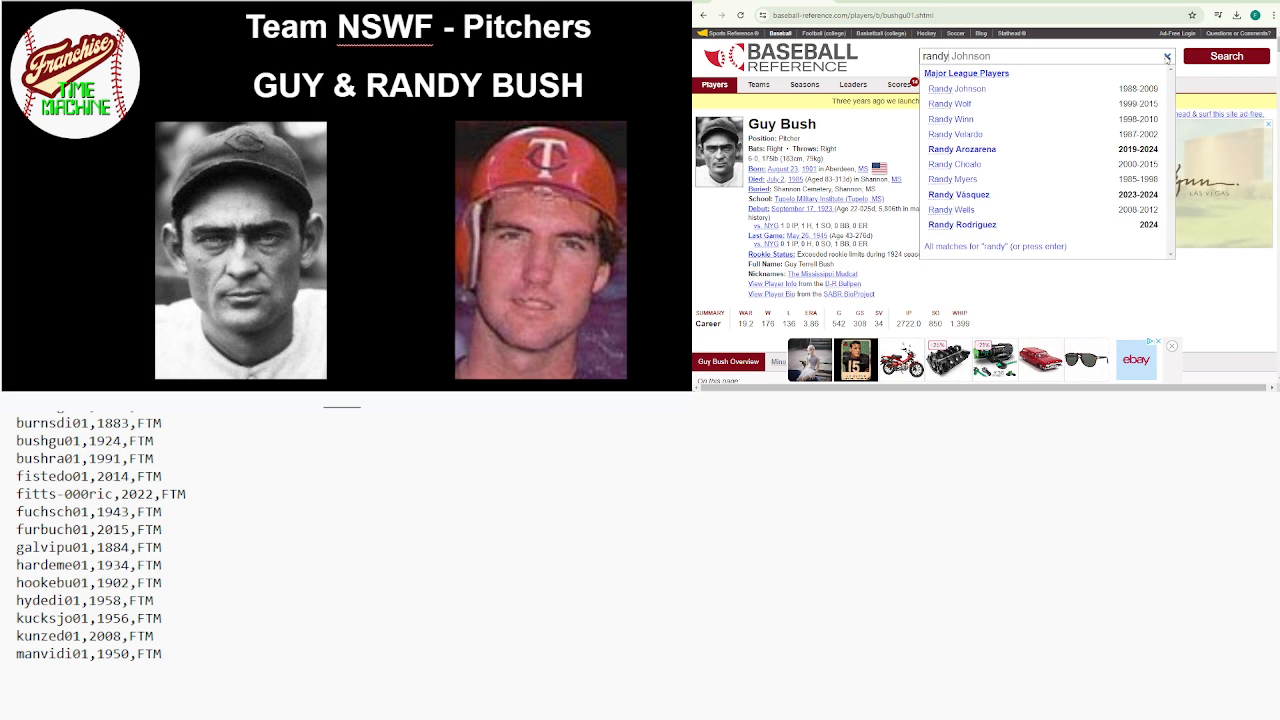
type(" bush")
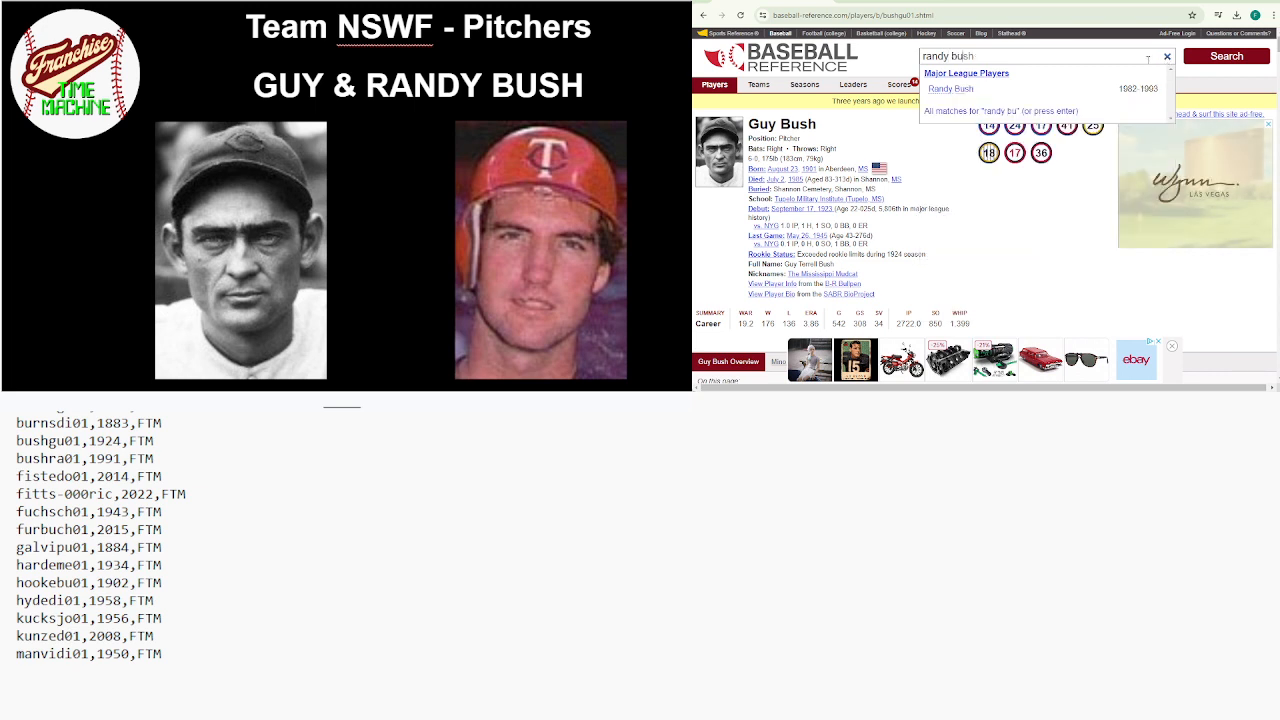
left_click(1052, 89)
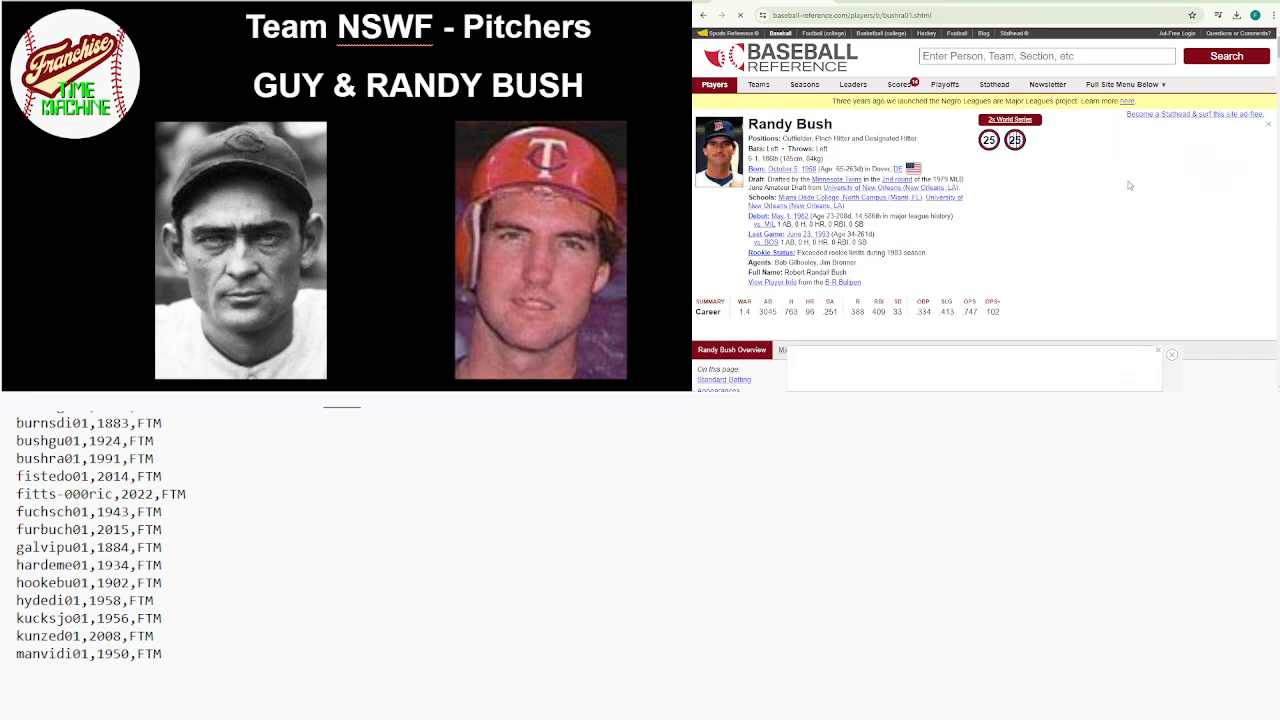
scroll(1127, 180, "down", 2)
scroll(1129, 185, "down", 4)
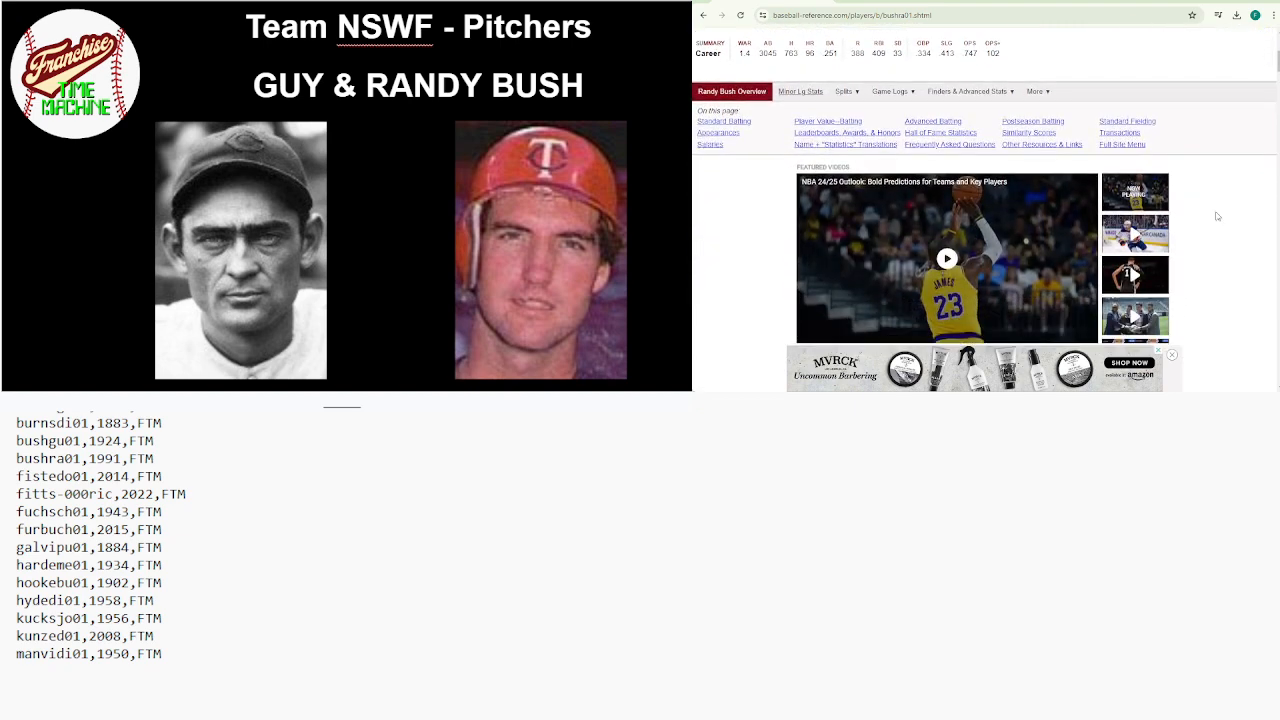
scroll(1218, 216, "down", 1)
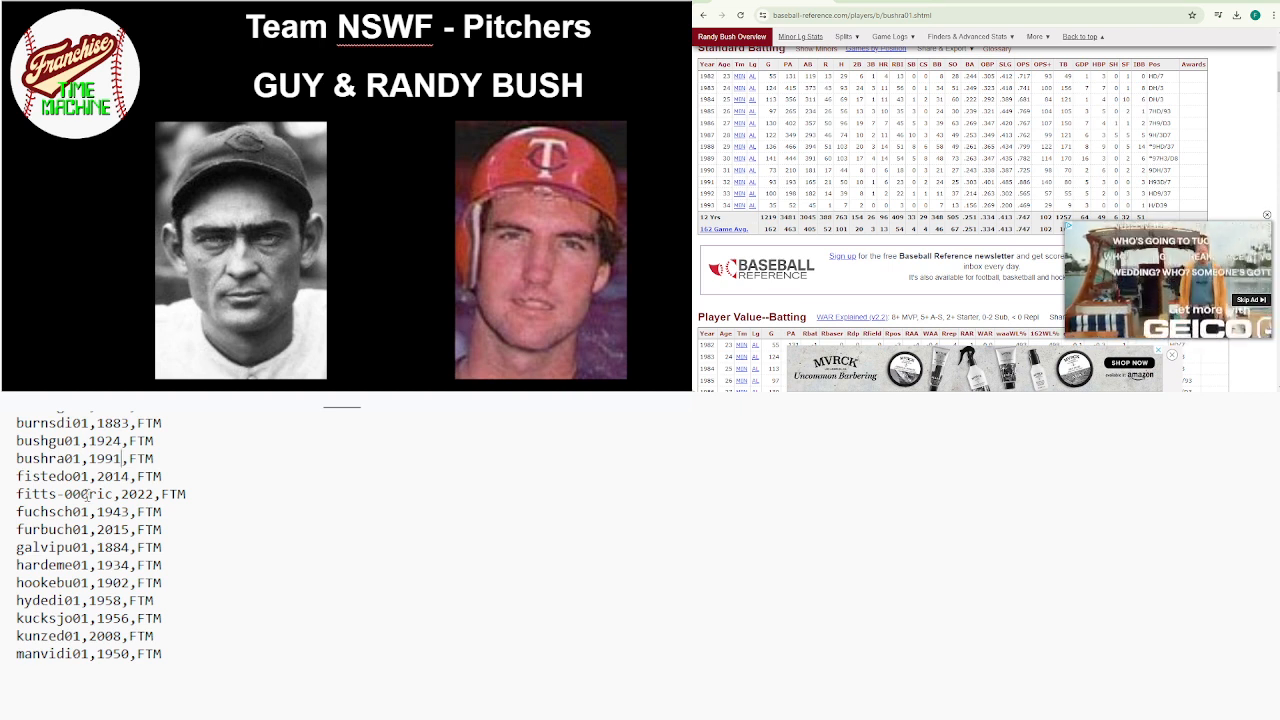
Change the season in the bushra01 line of the text list to 1982
left_click(121, 459)
key("BackSpace")
key("BackSpace")
type("8")
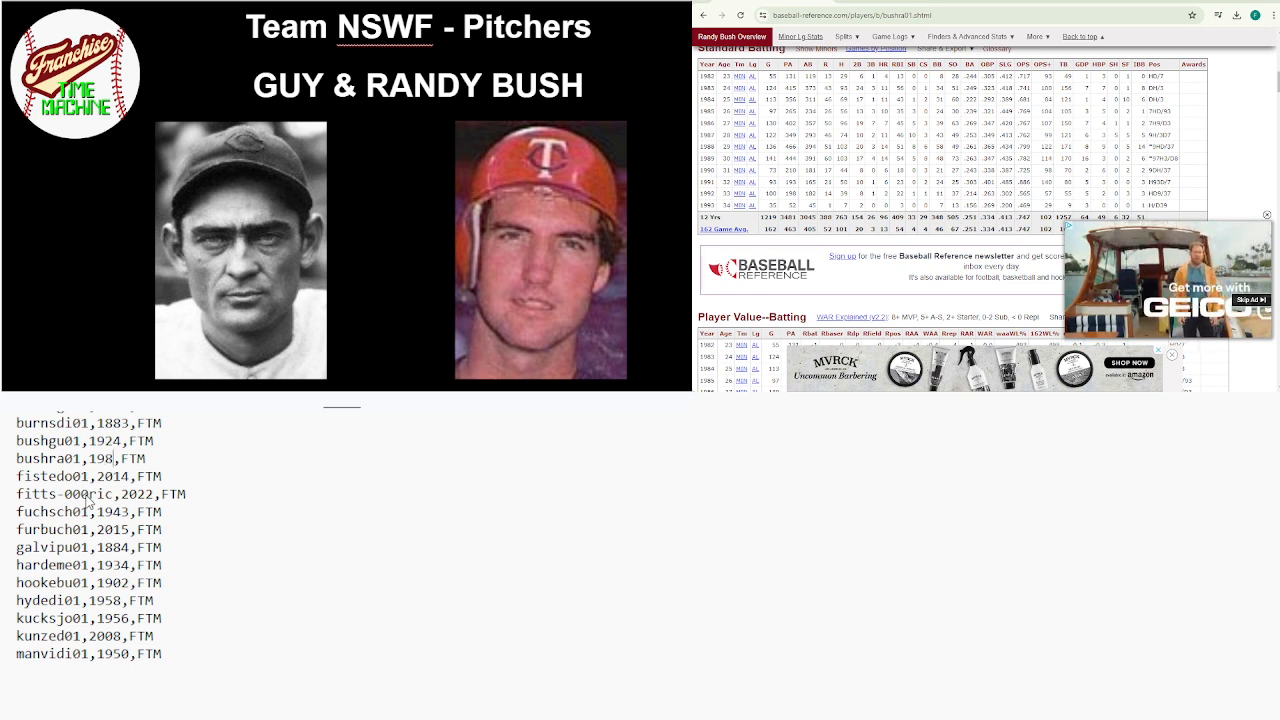
type("2")
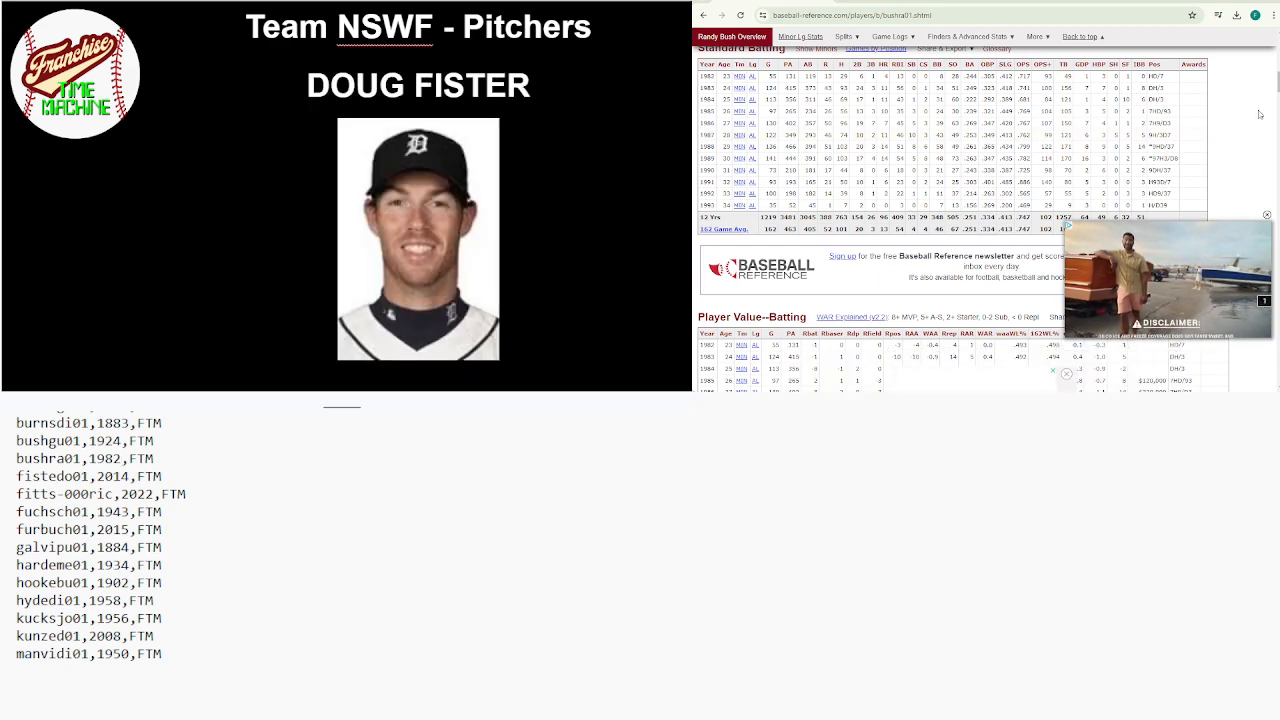
Search Baseball Reference for Doug Fister, open his player page and bring up his Standard Pitching table
left_click_drag(1277, 90, 1277, 50)
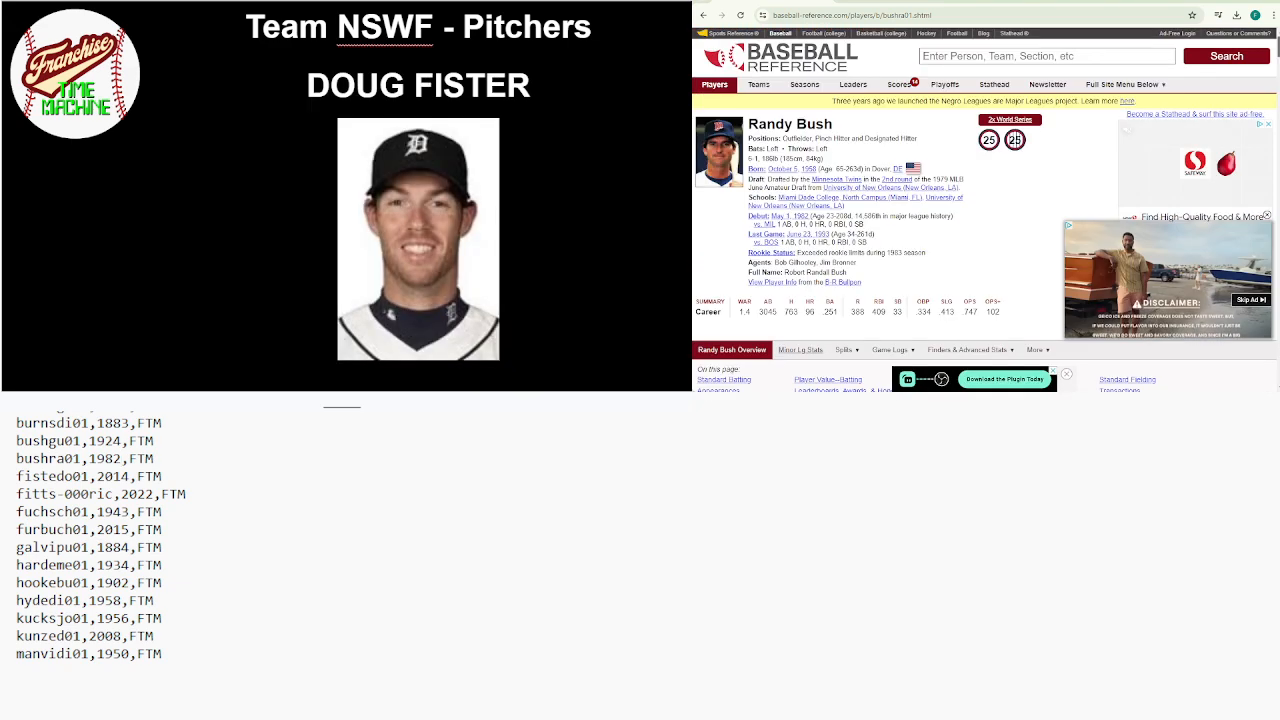
left_click(1154, 58)
type("doug")
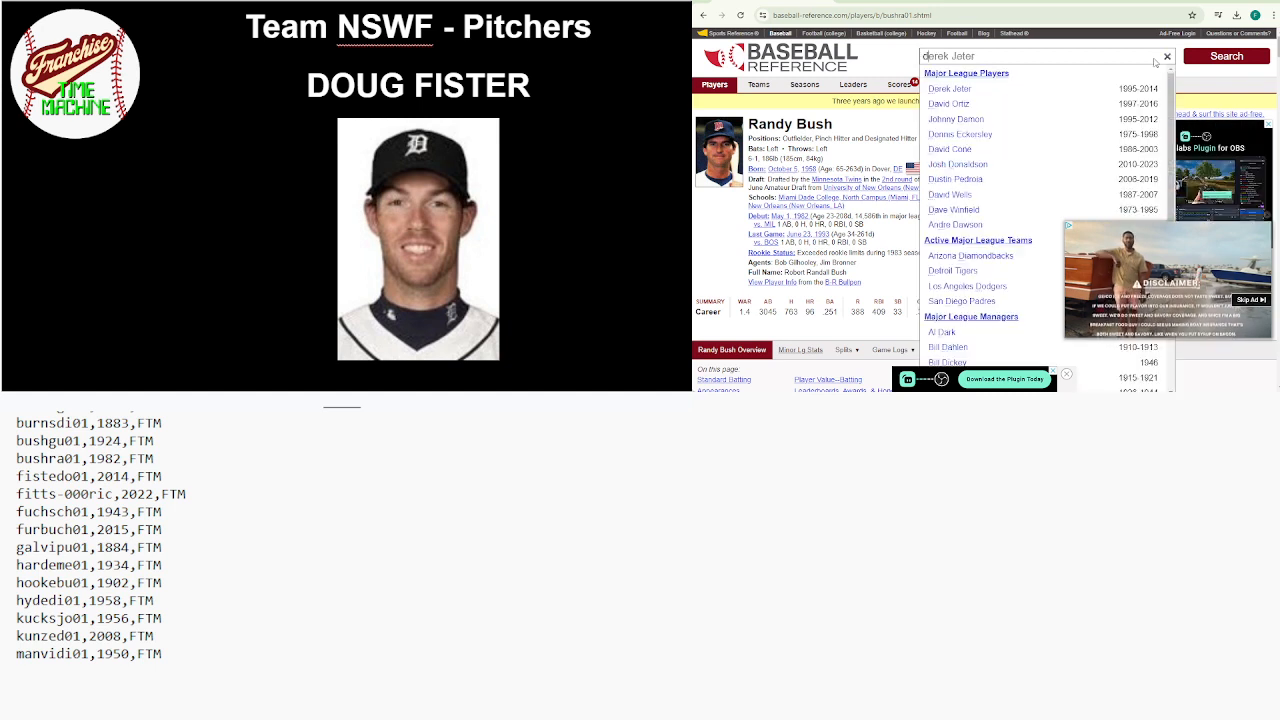
type(" fist")
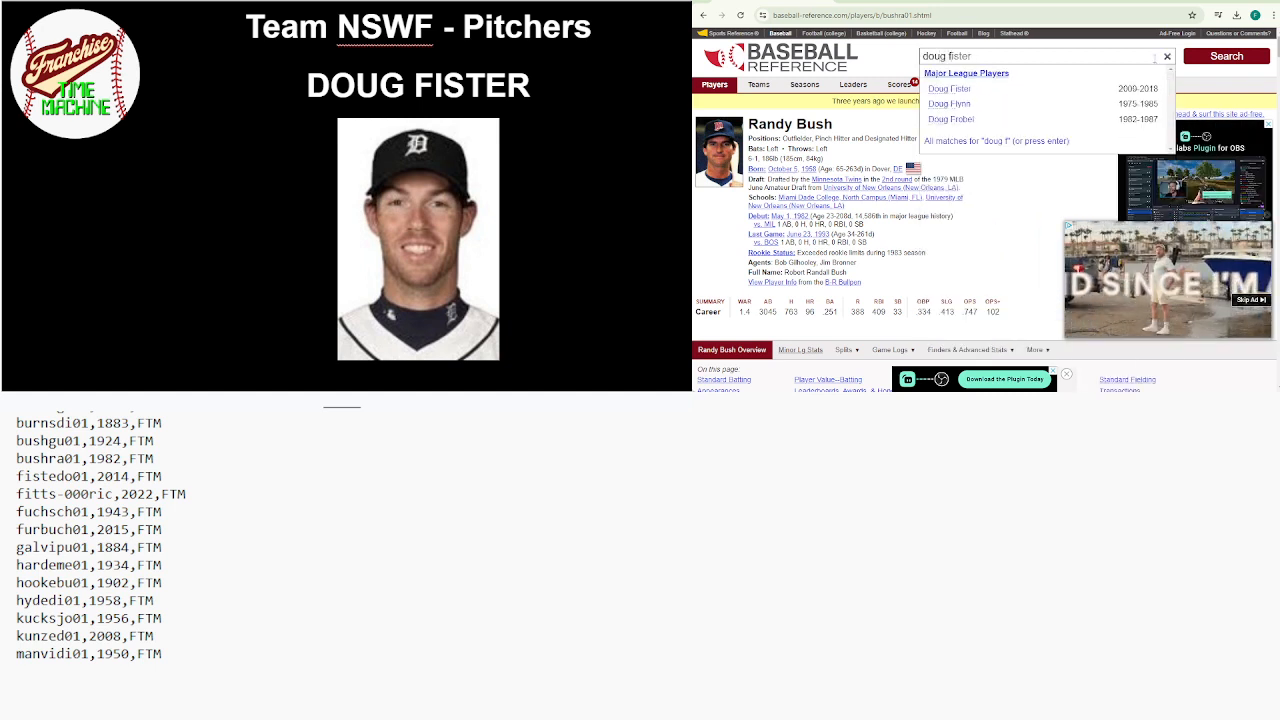
type("er")
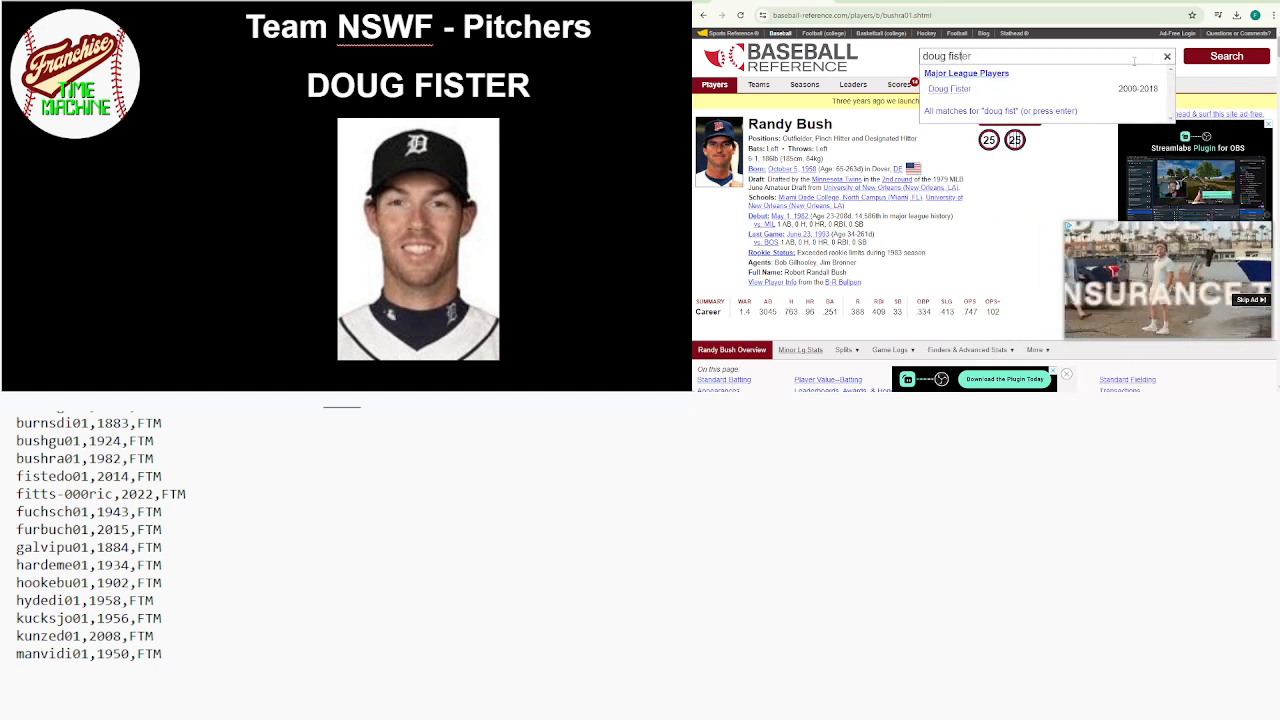
left_click(1064, 89)
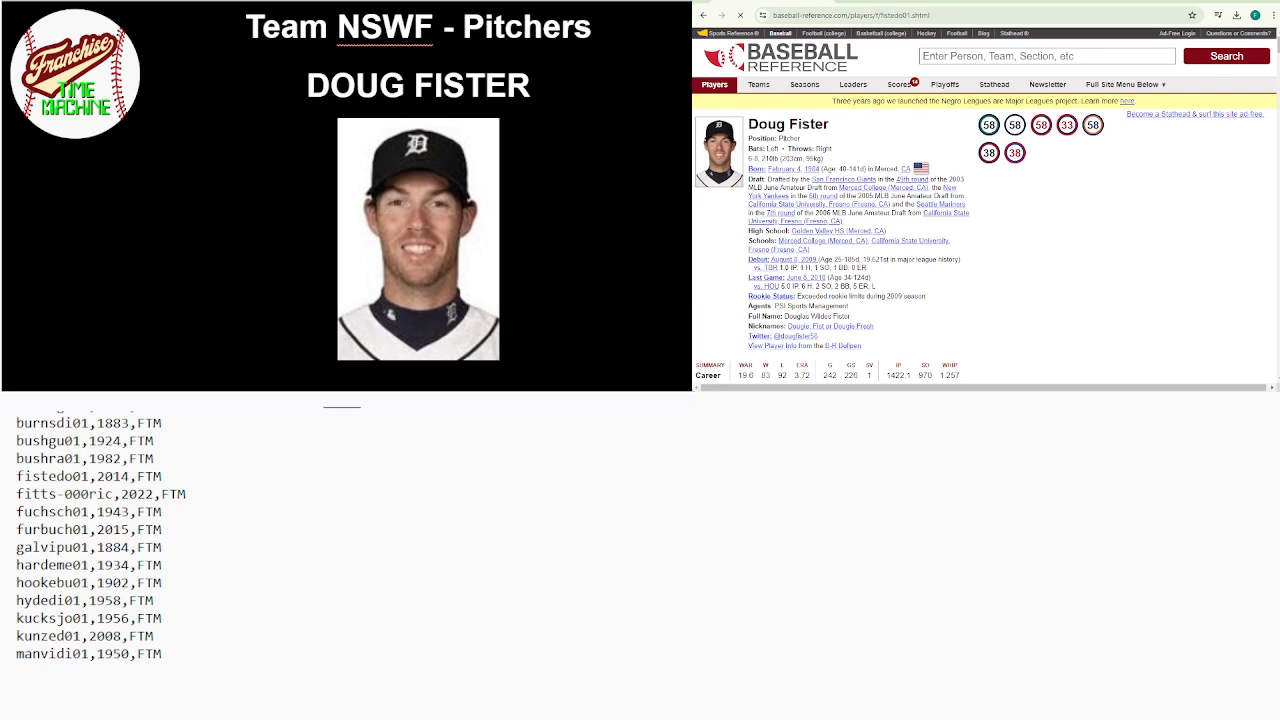
scroll(985, 250, "down", 10)
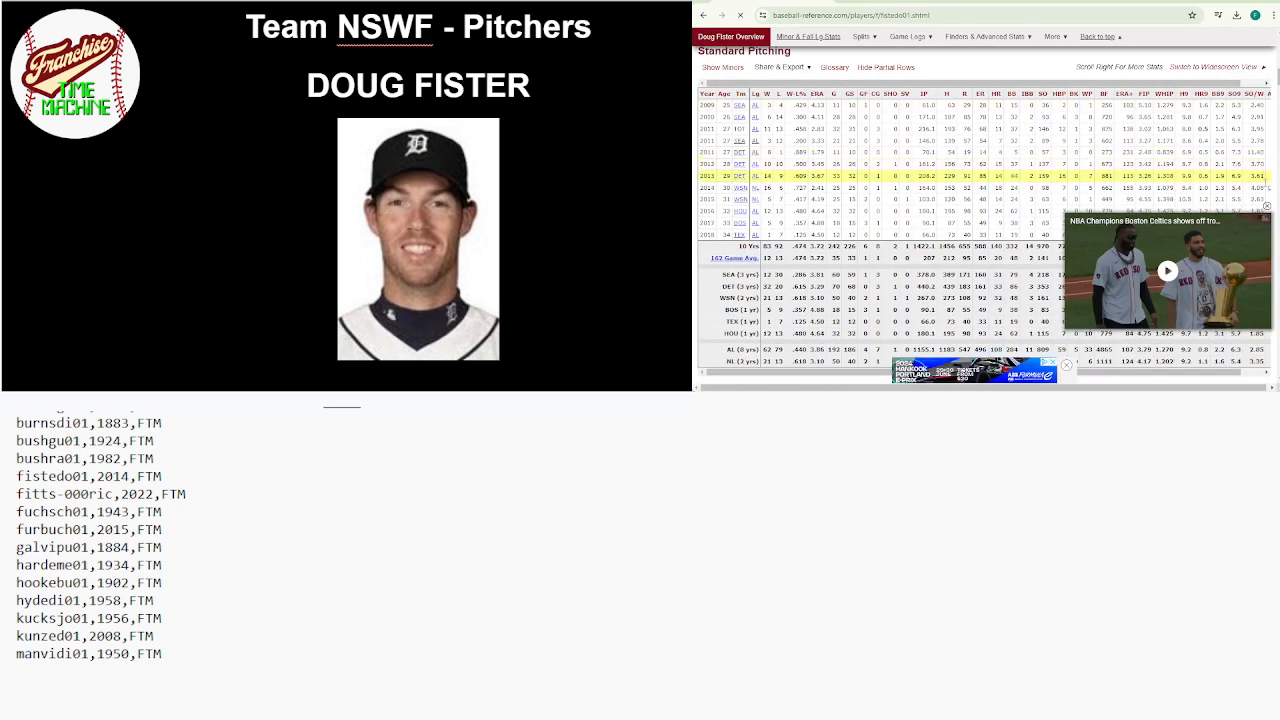
Dismiss the floating video over Doug Fister's pitching table and change the season in the fistedo01 line to 2009
left_click(1266, 206)
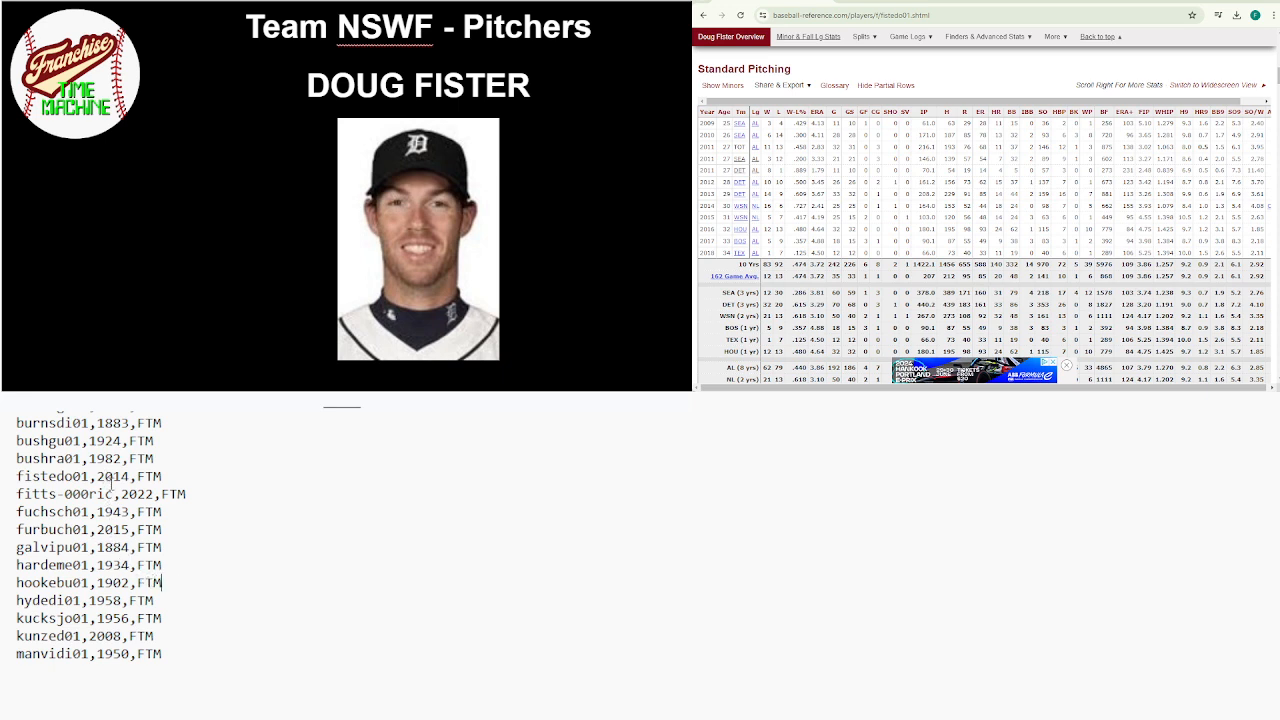
mouse_move(112, 484)
left_mouse_down()
mouse_move(130, 493)
mouse_move(128, 479)
left_mouse_up()
type("09")
Search Baseball Reference for "fitts", open Richard Fitts' page and bring up his Register Pitching table
scroll(1141, 56, "up", 10)
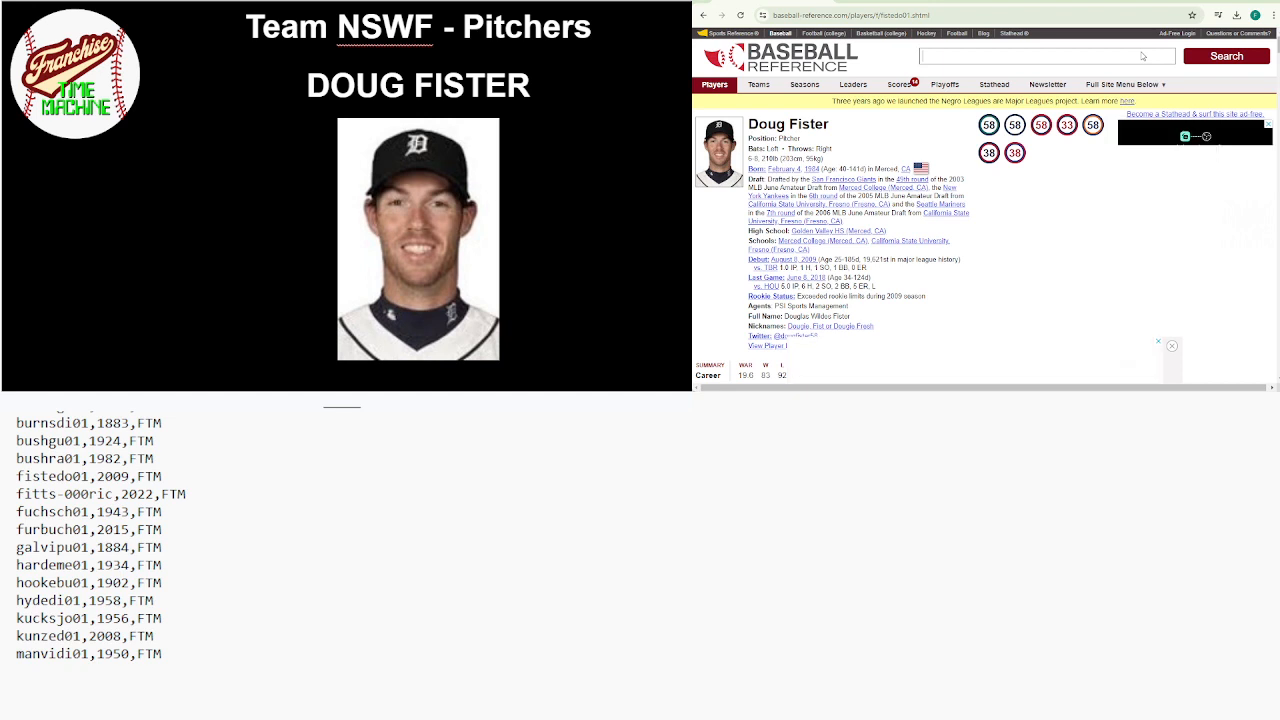
left_click(1141, 56)
type("fitts")
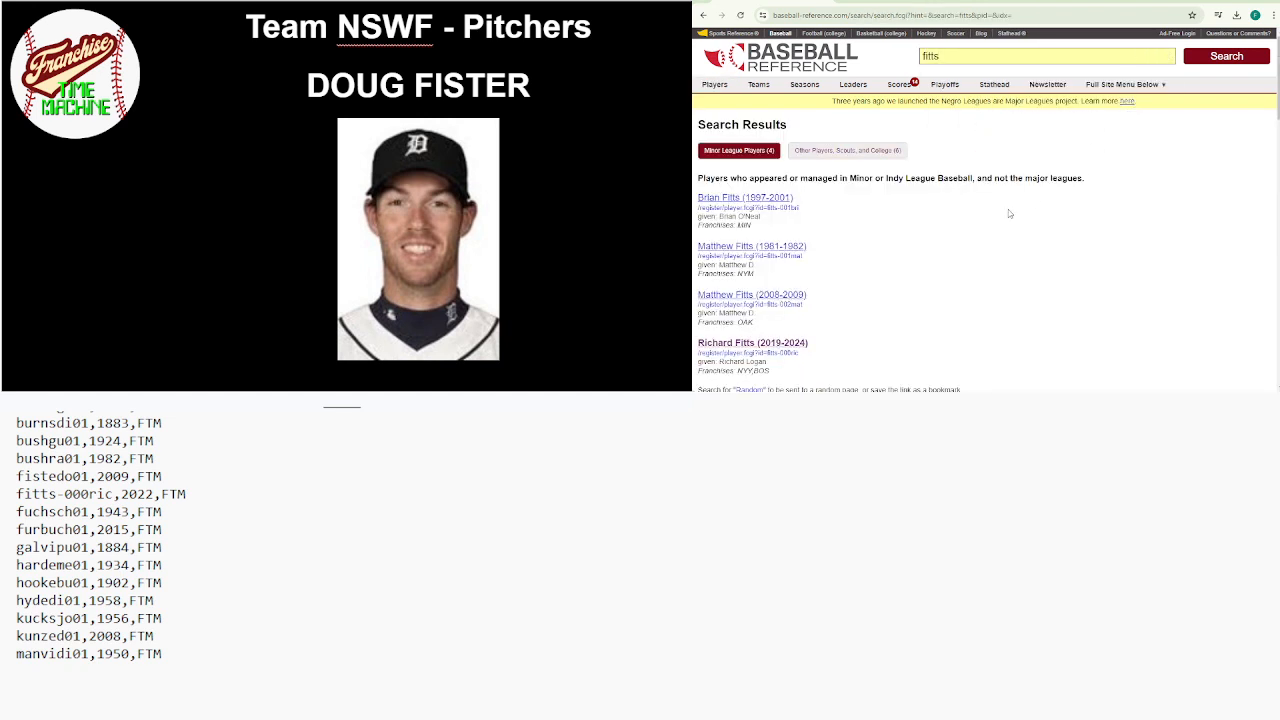
left_click(800, 343)
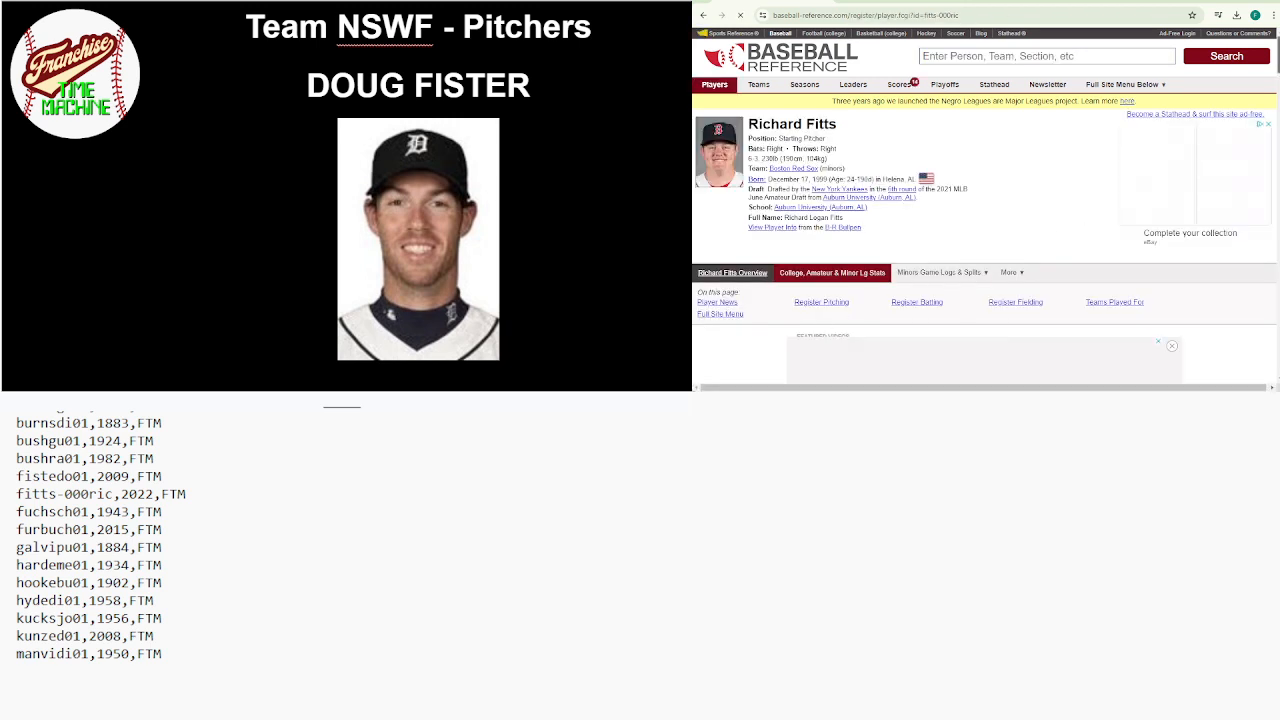
scroll(986, 200, "down", 2)
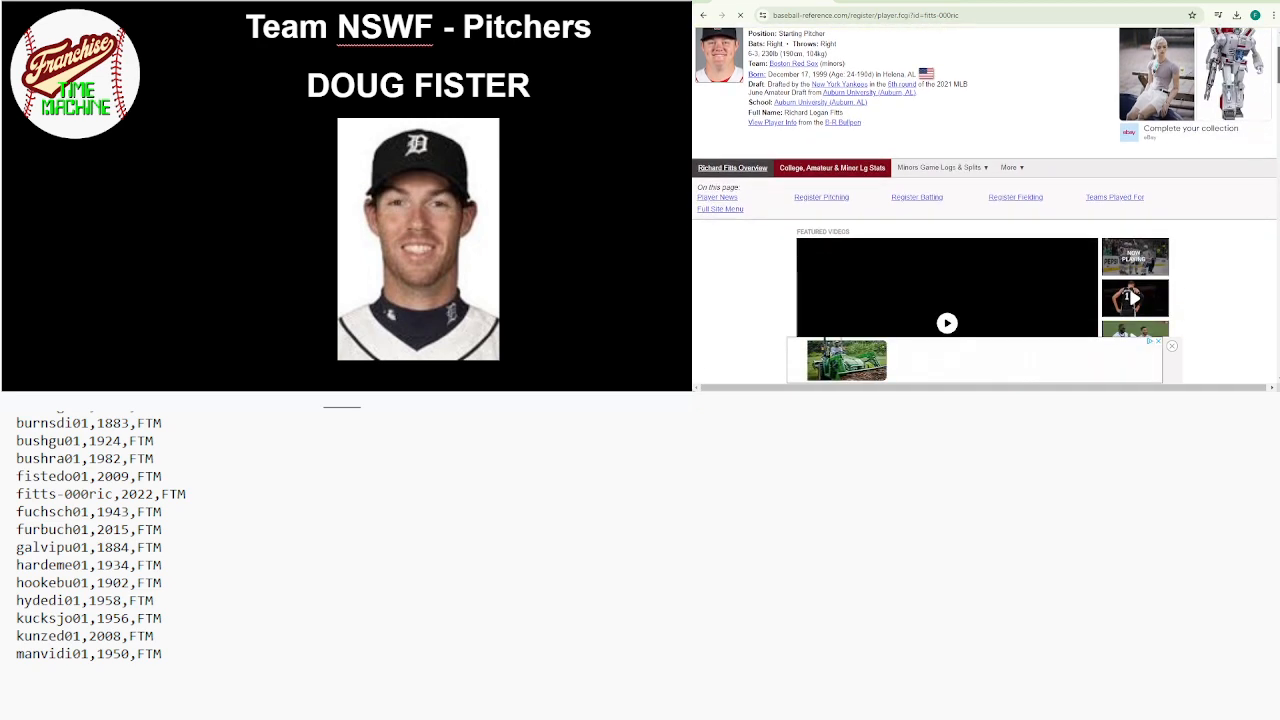
scroll(1268, 135, "down", 6)
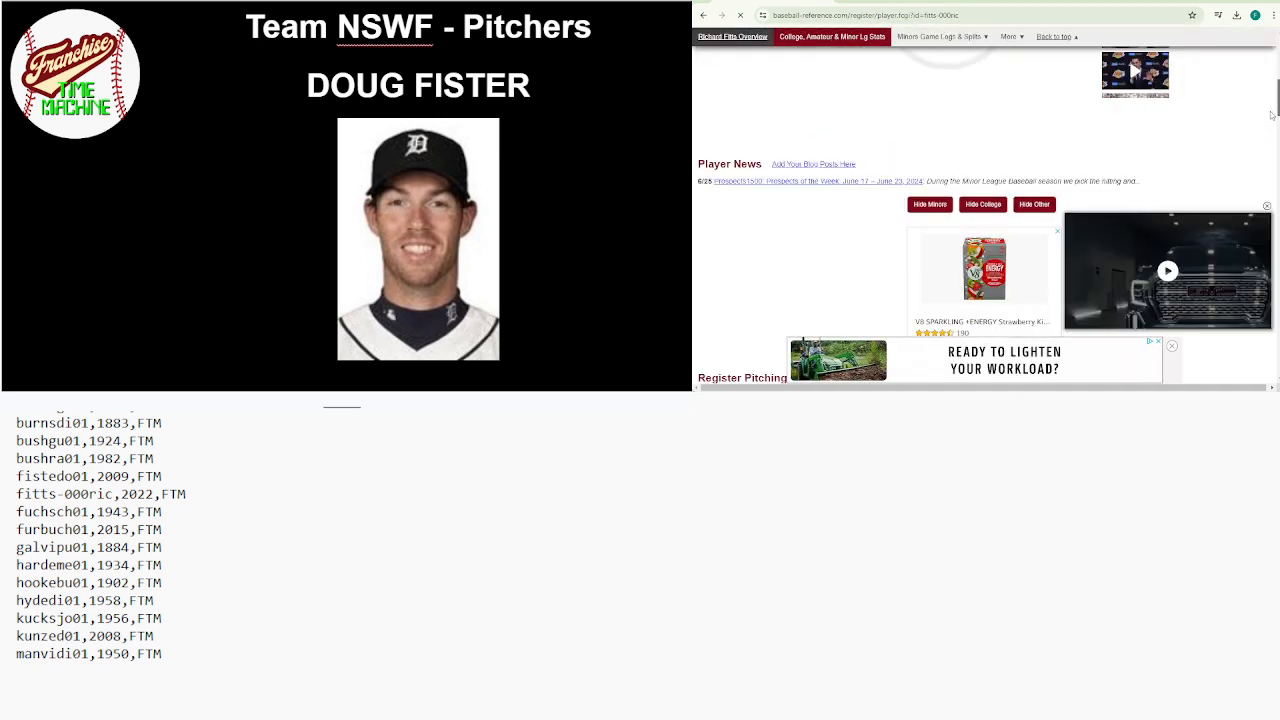
scroll(1268, 135, "down", 2)
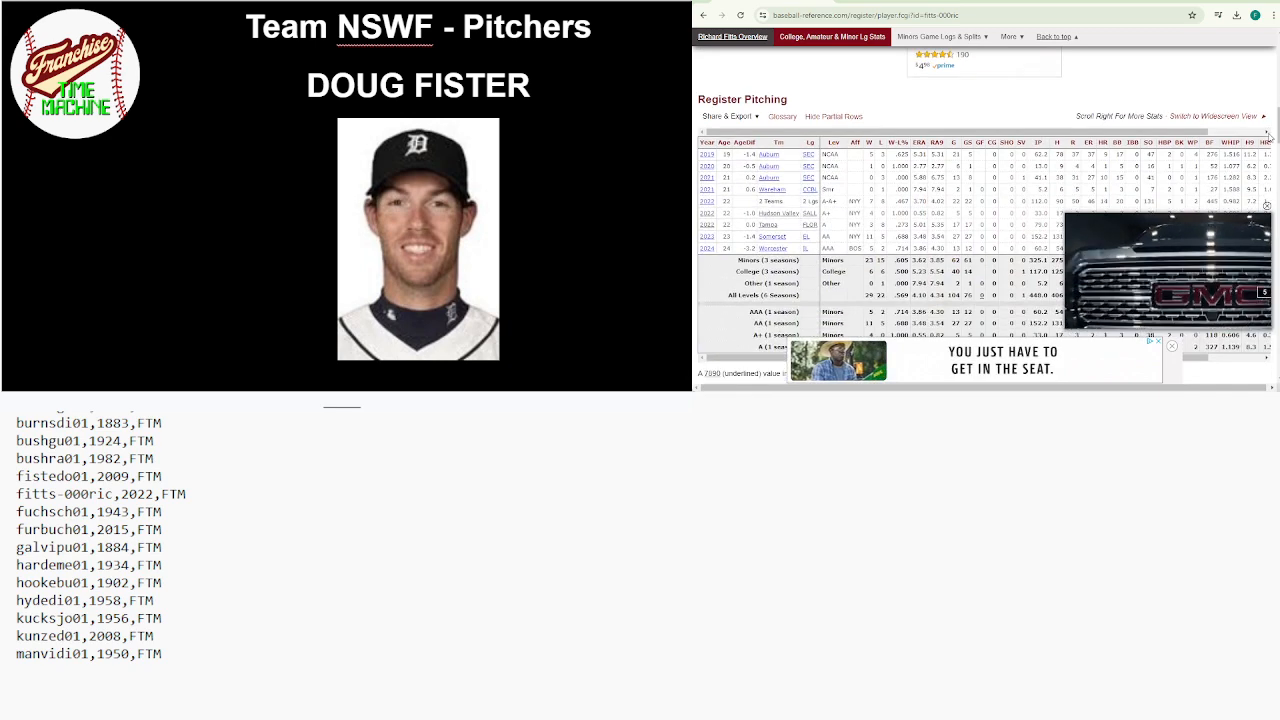
scroll(1268, 138, "down", 1)
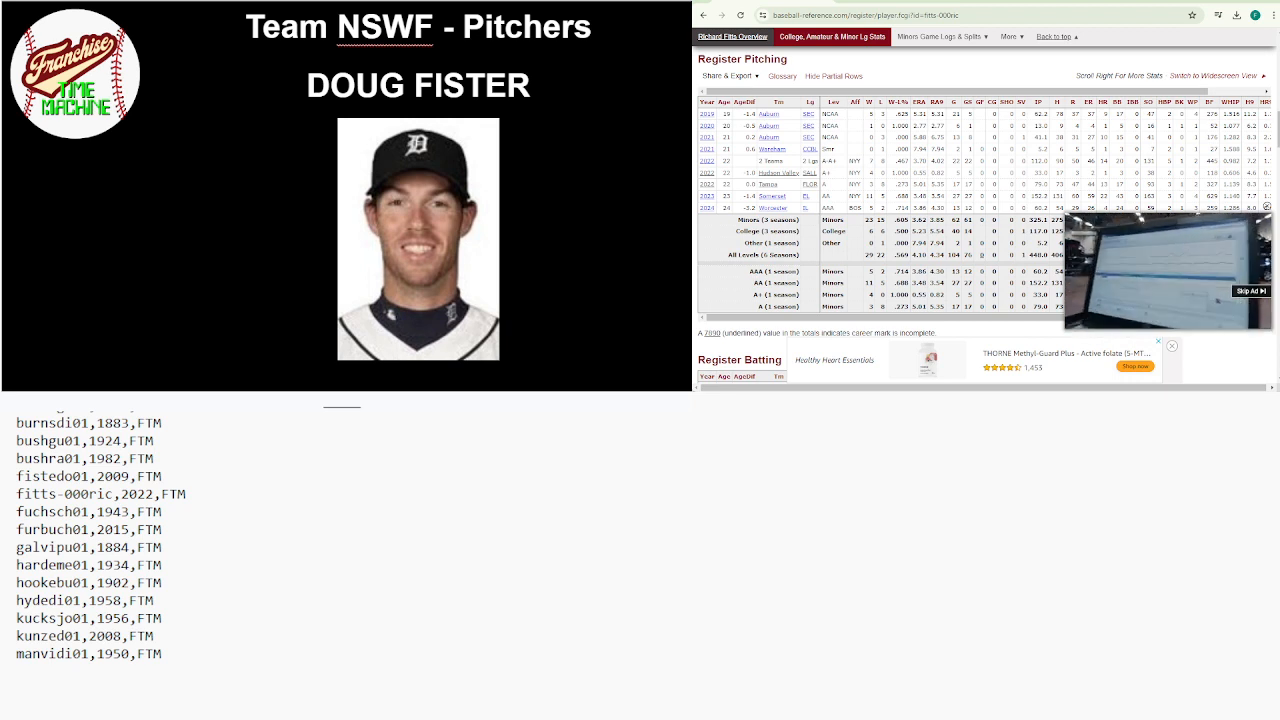
Advance the slides to Charlie Fuchs and open his Baseball Reference page at the Standard Pitching table, clearing the floating video
key("Down")
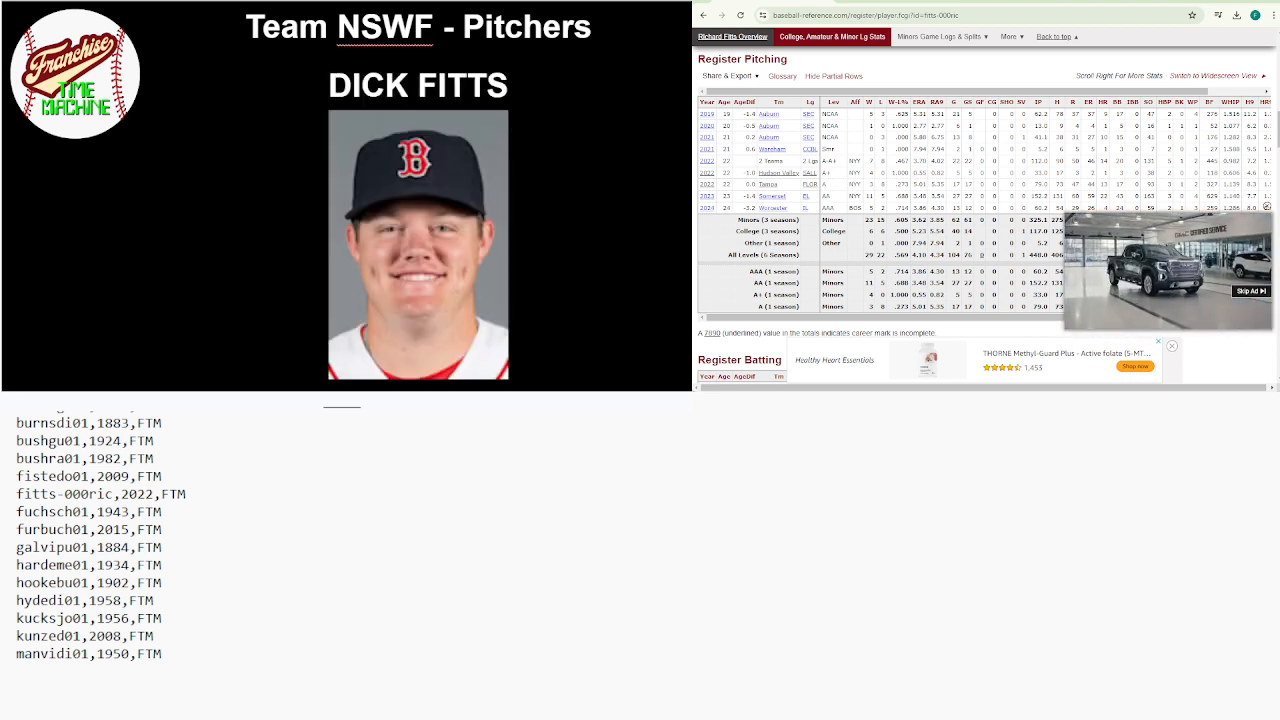
key("Down")
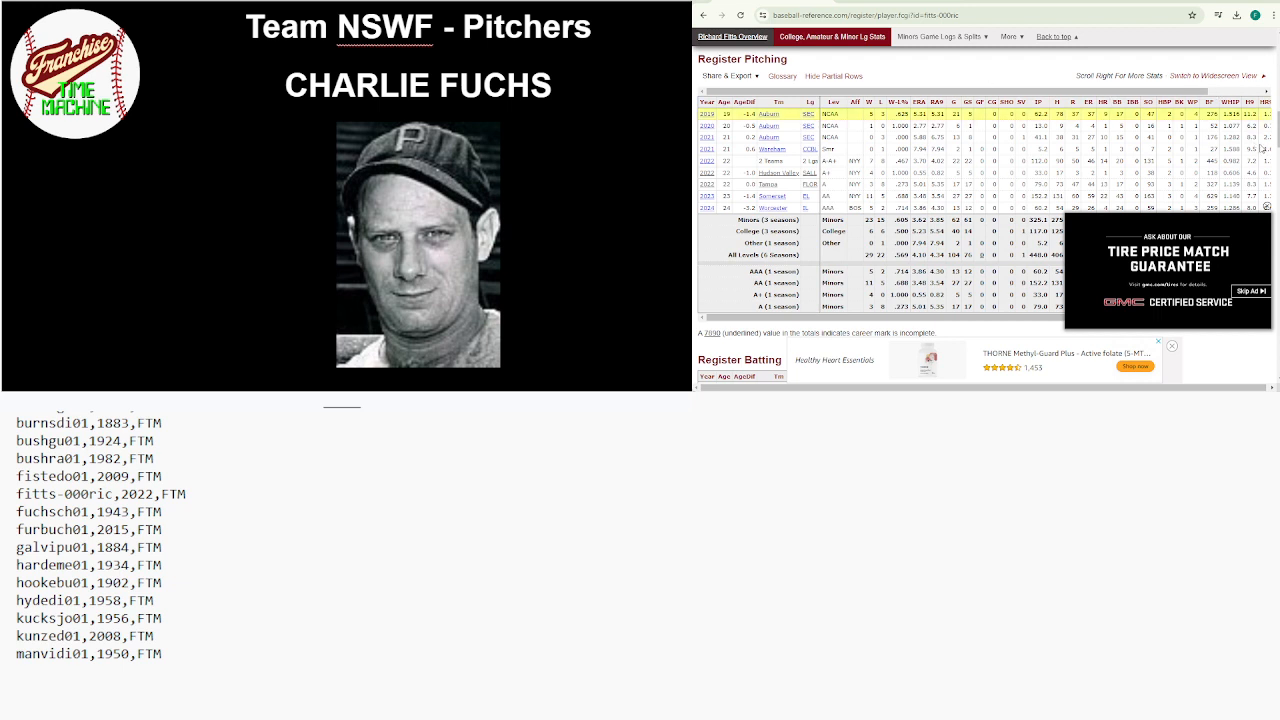
scroll(1077, 69, "up", 10)
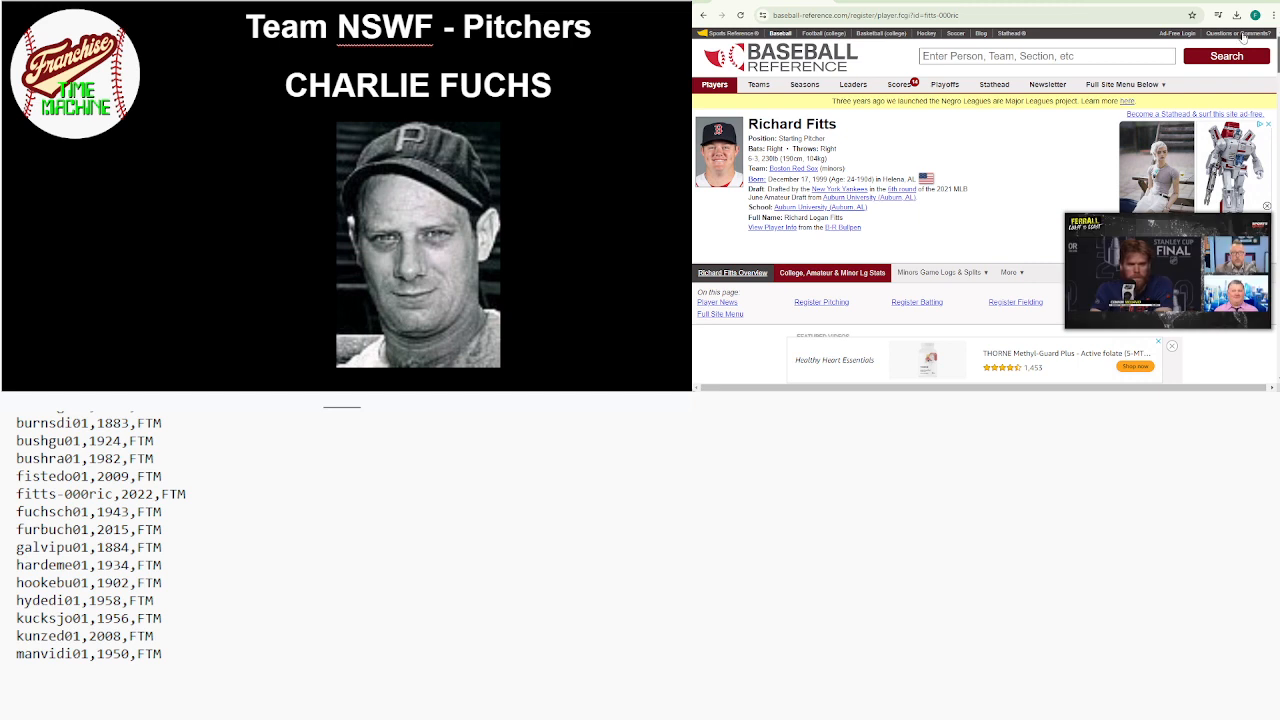
left_click(1077, 64)
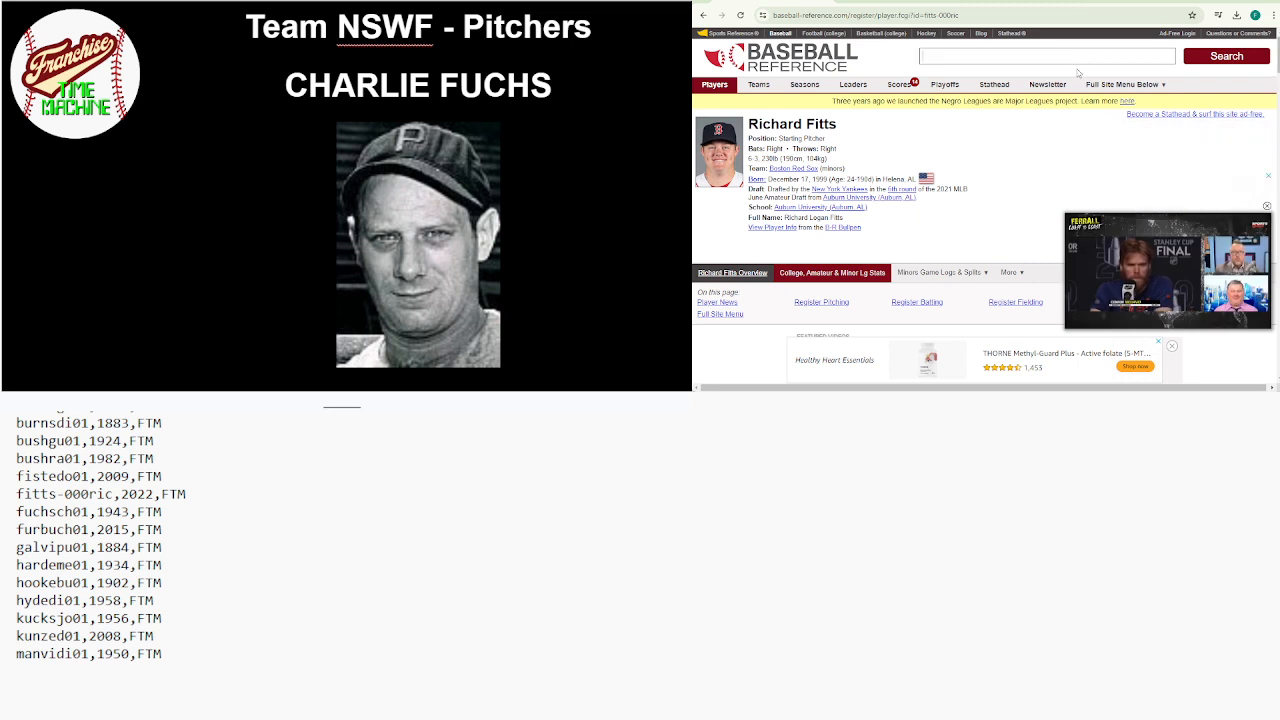
type("charlie ")
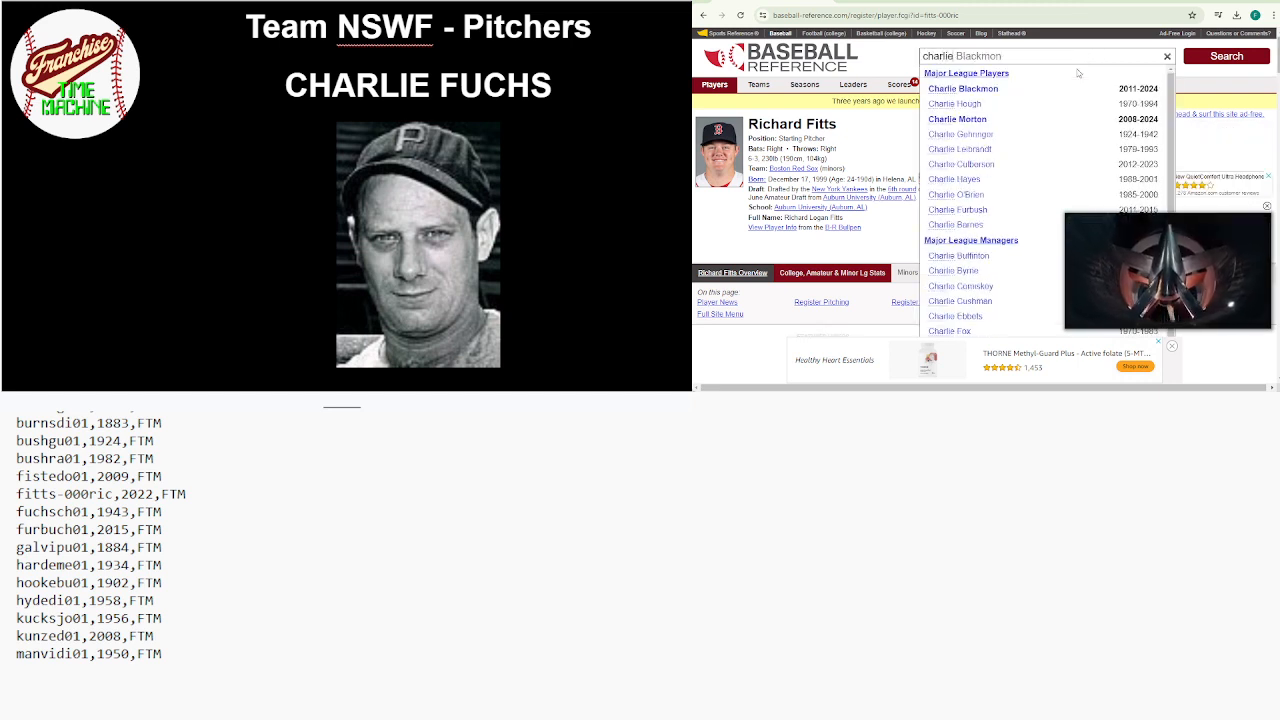
type("fuchs")
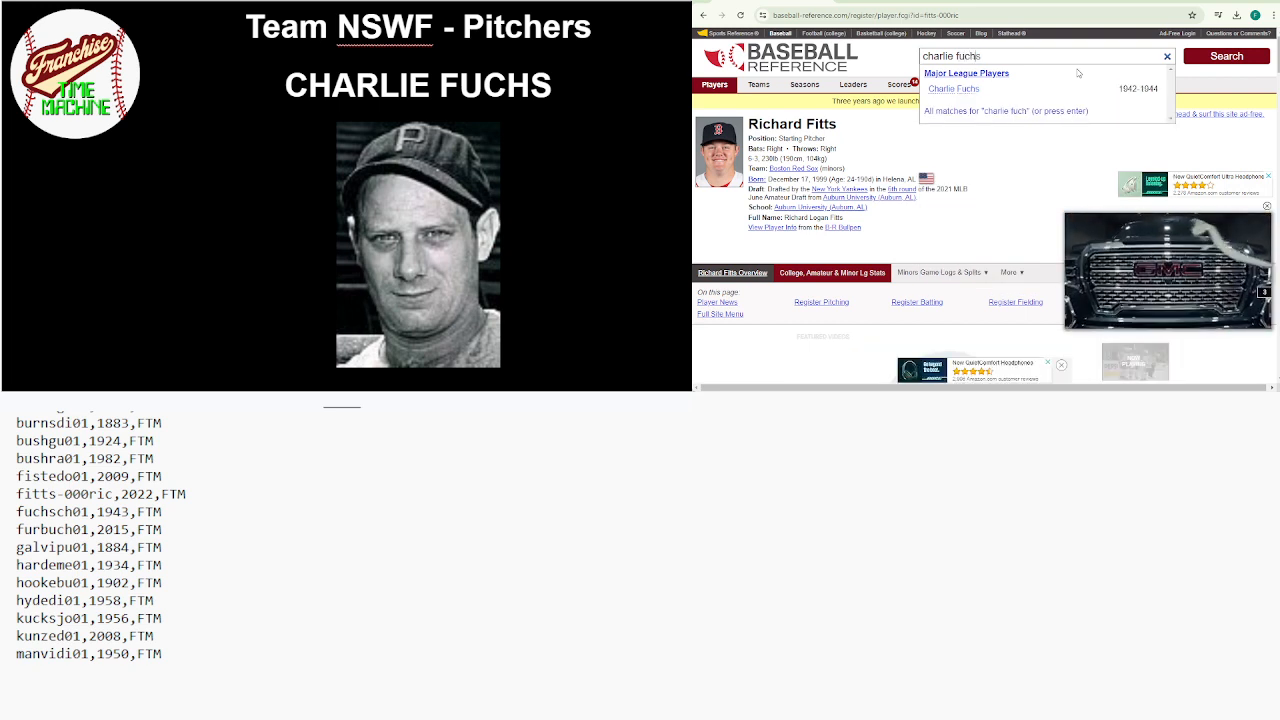
left_click(1016, 92)
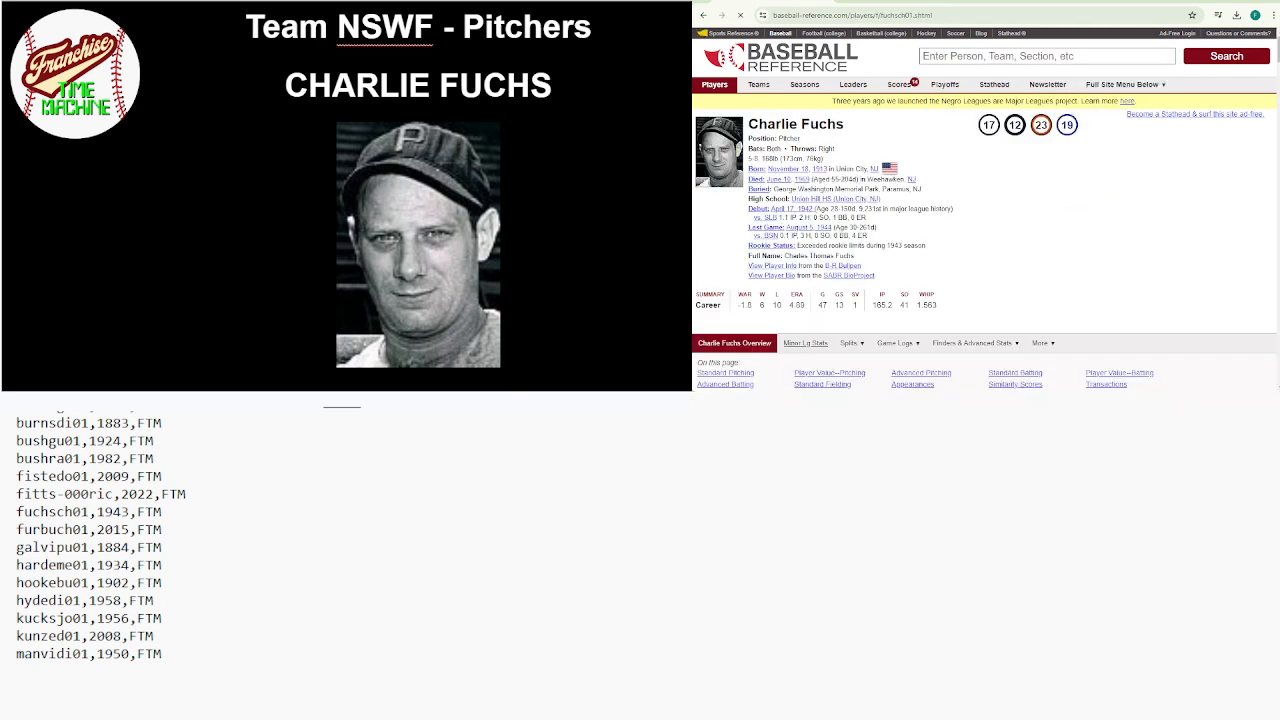
scroll(1276, 95, "down", 10)
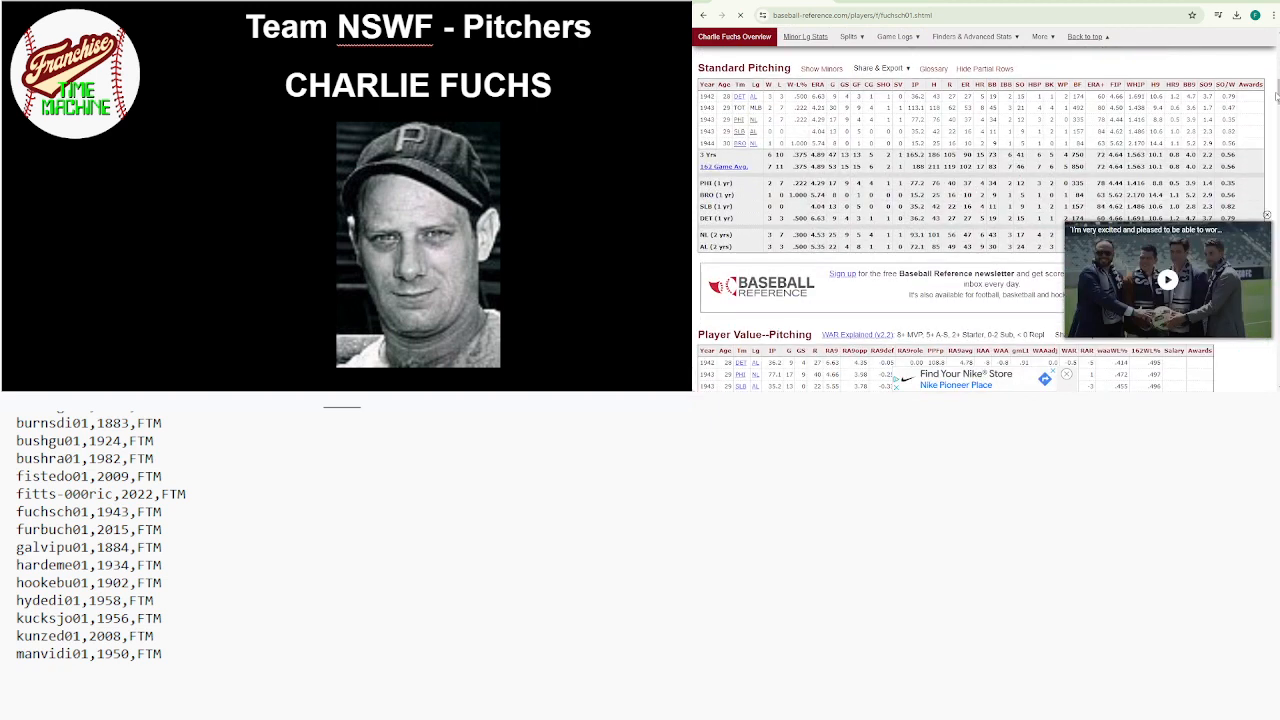
left_click(1267, 215)
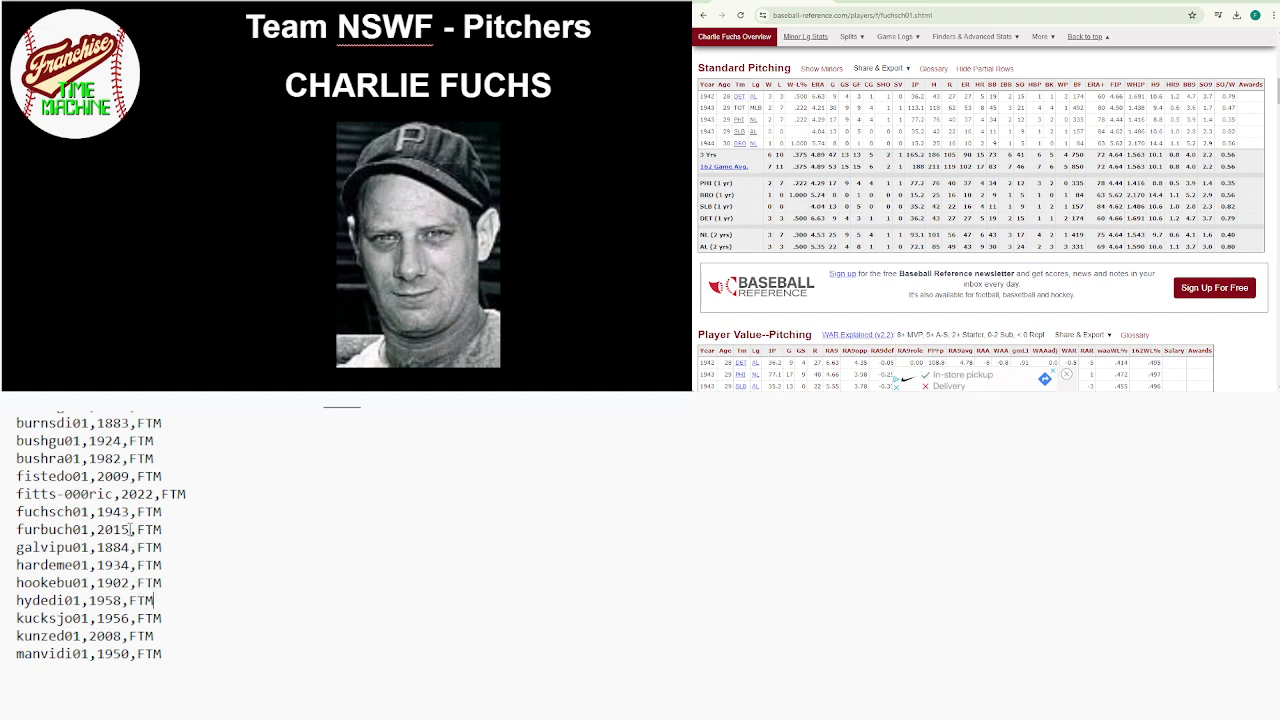
Change the season in the fuchsch01 line of the roster list to 1942
left_click(131, 512)
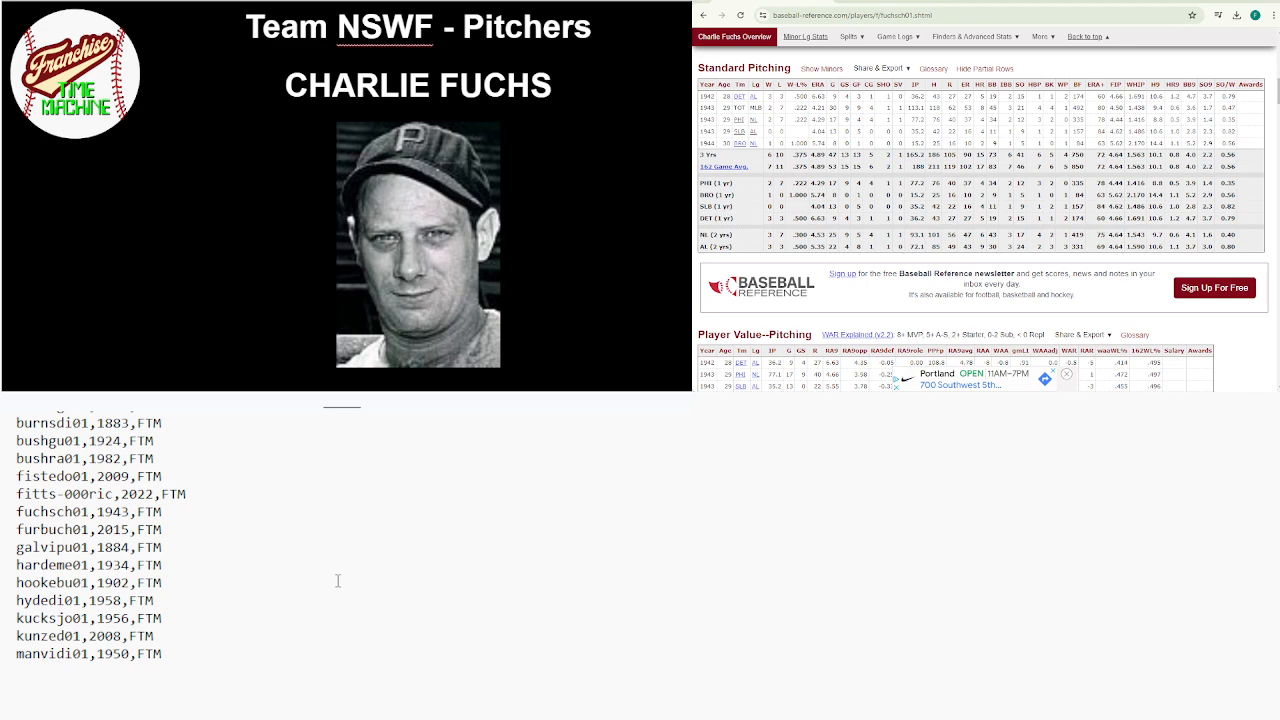
key("BackSpace")
type("2")
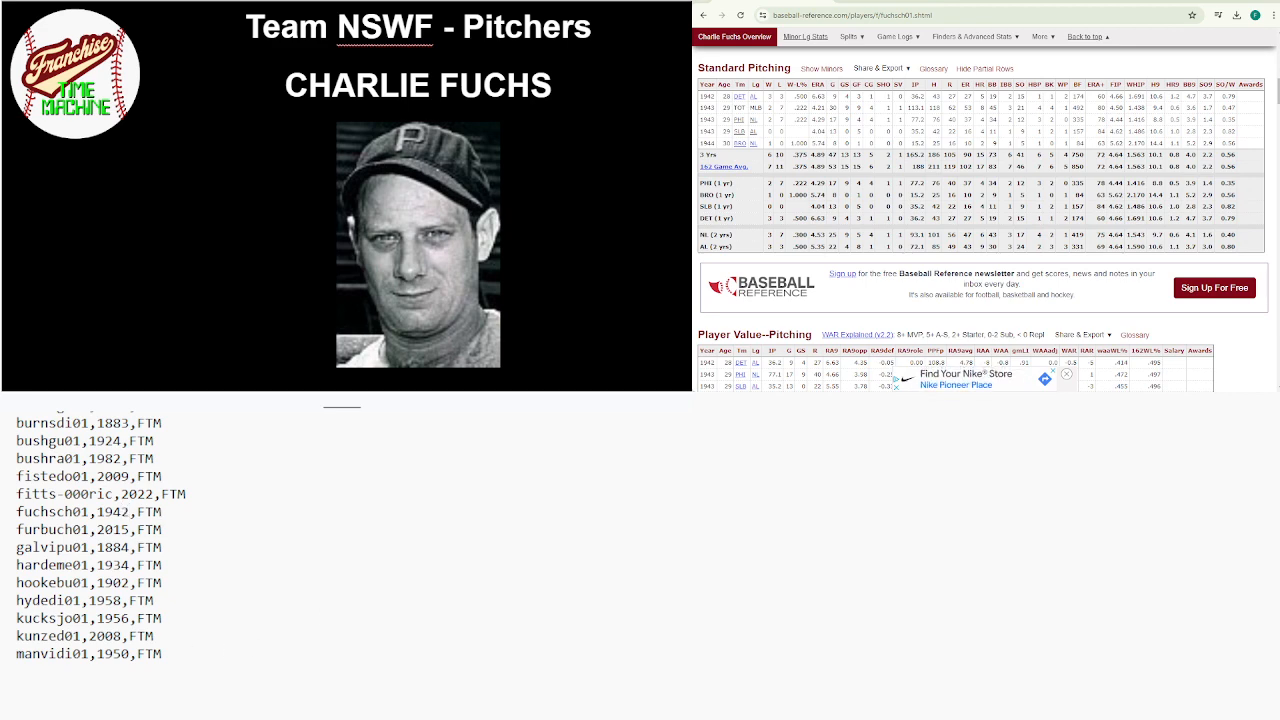
Search Baseball Reference for "charlie furbush", open his player page and bring up his Standard Pitching table, clearing the floating video
scroll(985, 230, "up", 10)
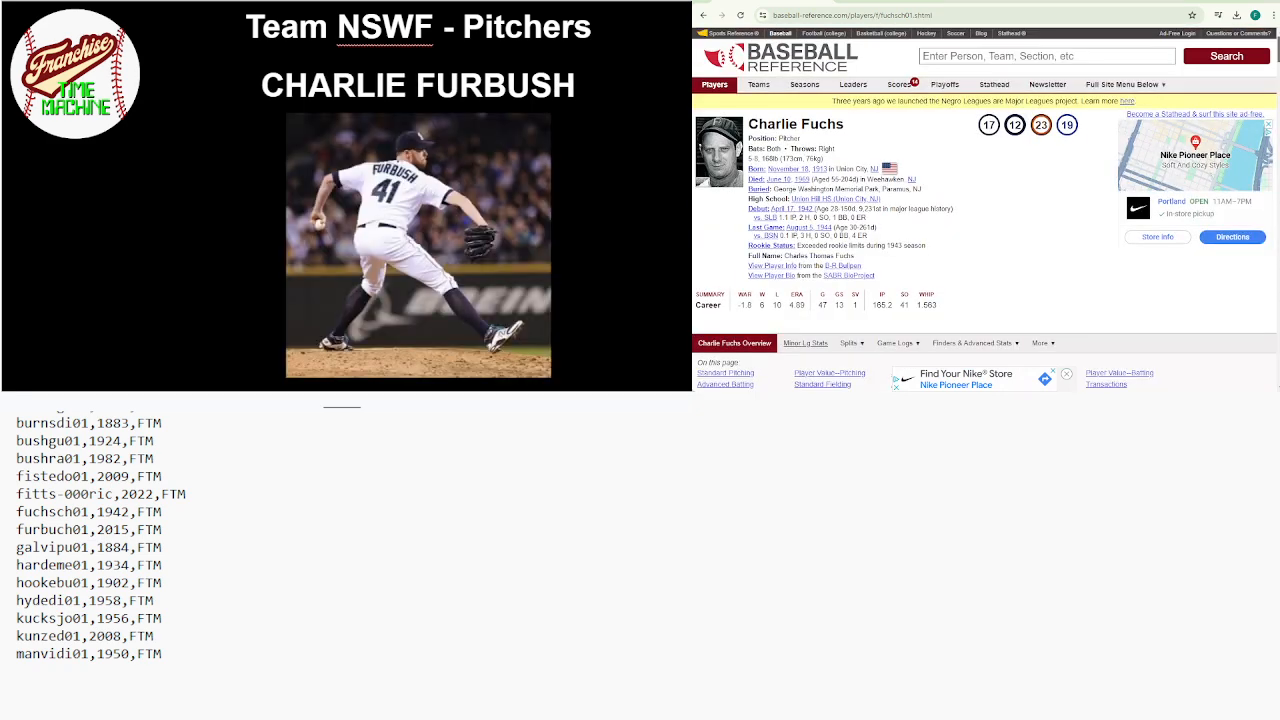
left_click(1124, 60)
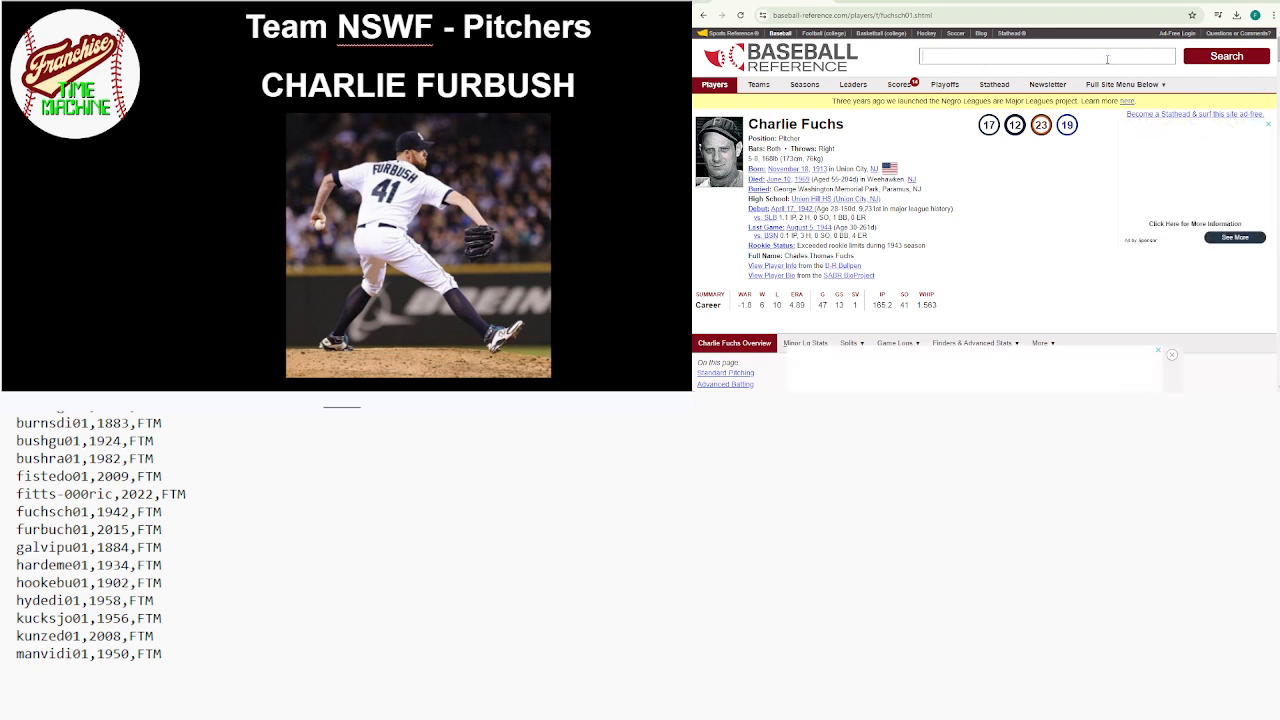
type("ch")
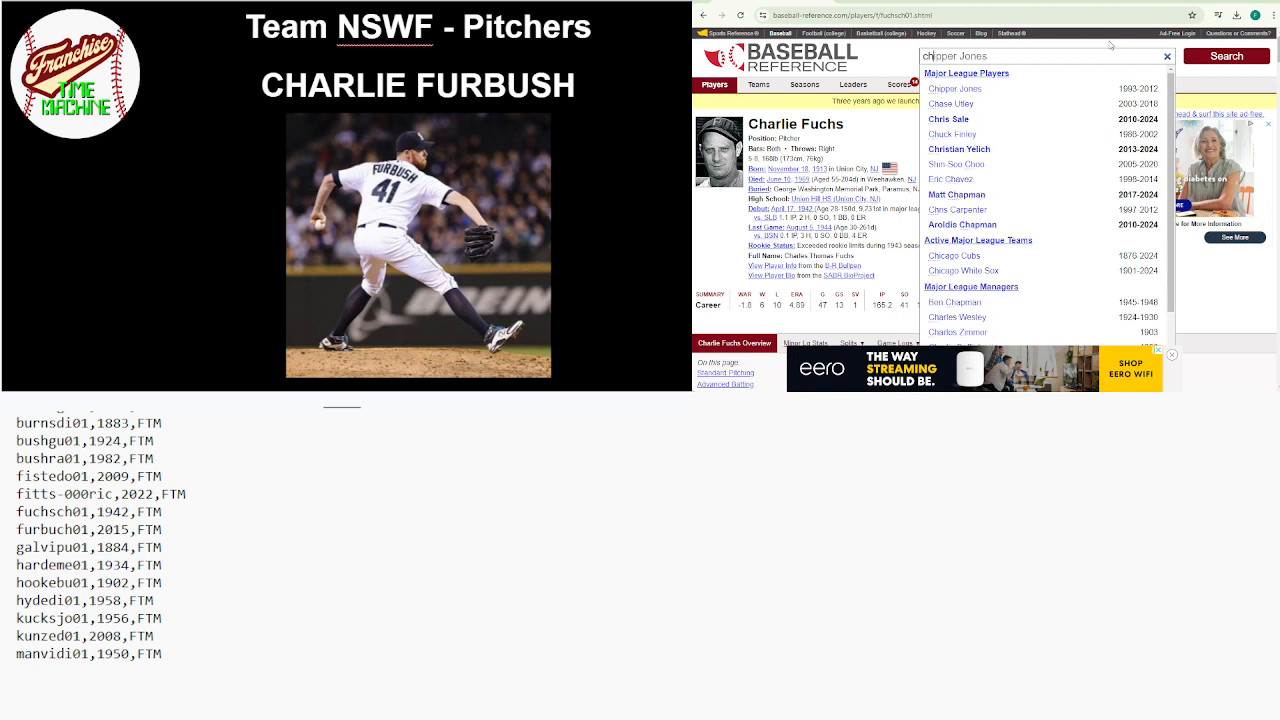
type("arlie furbush")
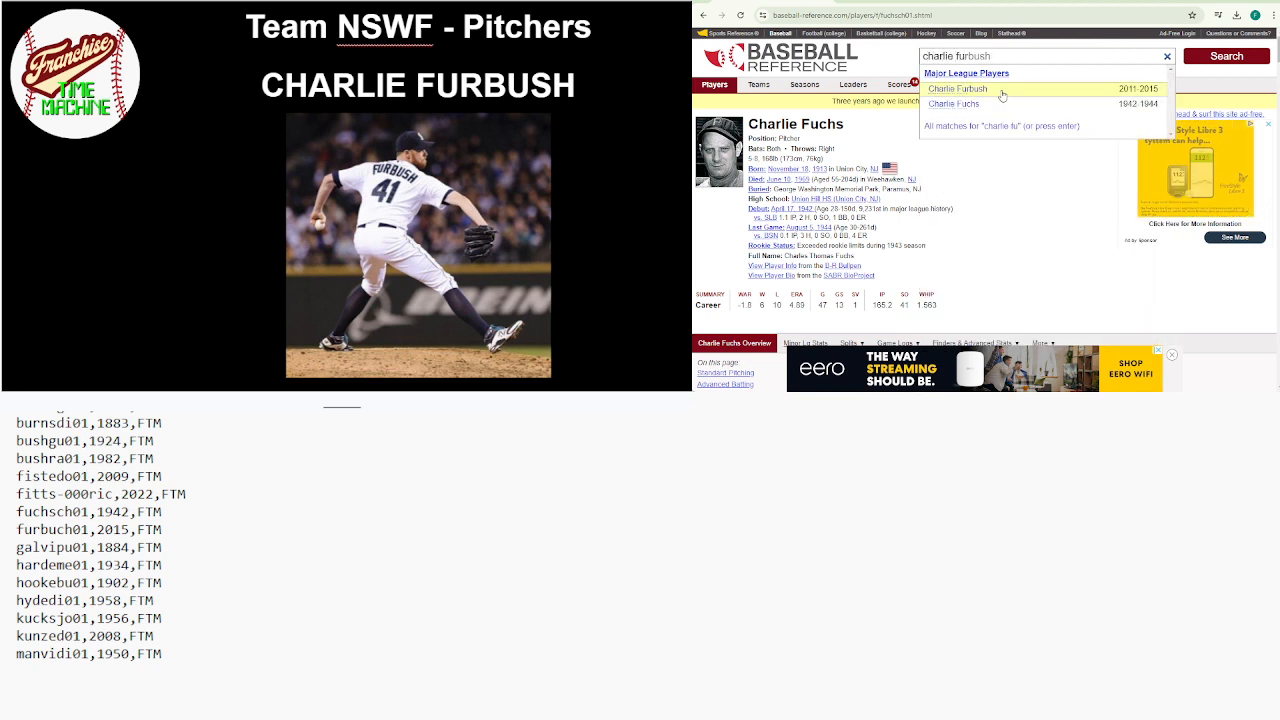
left_click(1098, 89)
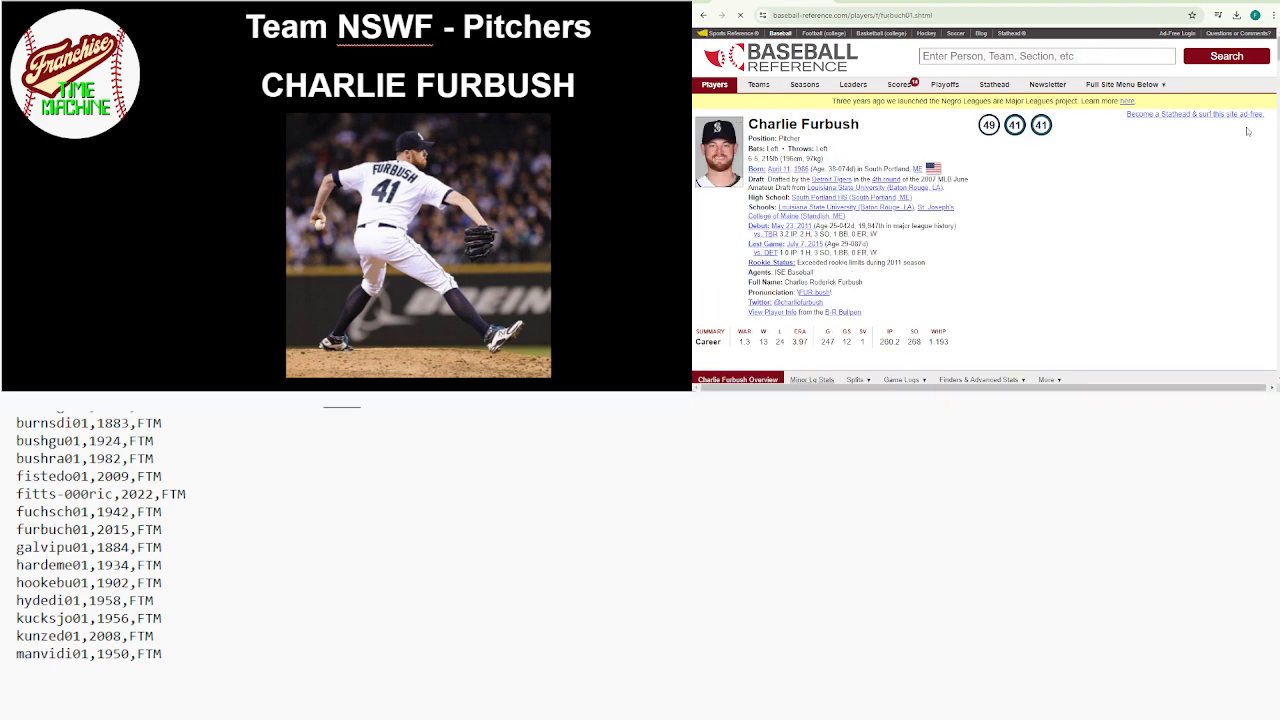
scroll(985, 205, "down", 10)
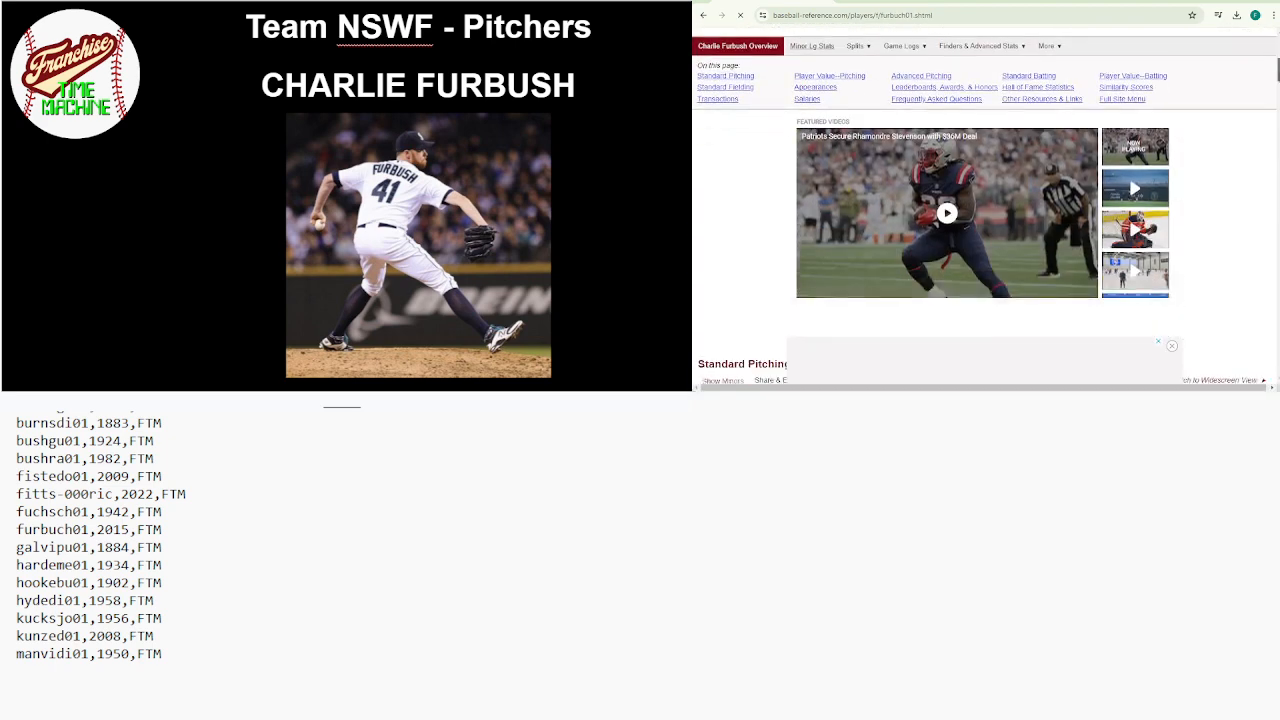
scroll(985, 205, "down", 1)
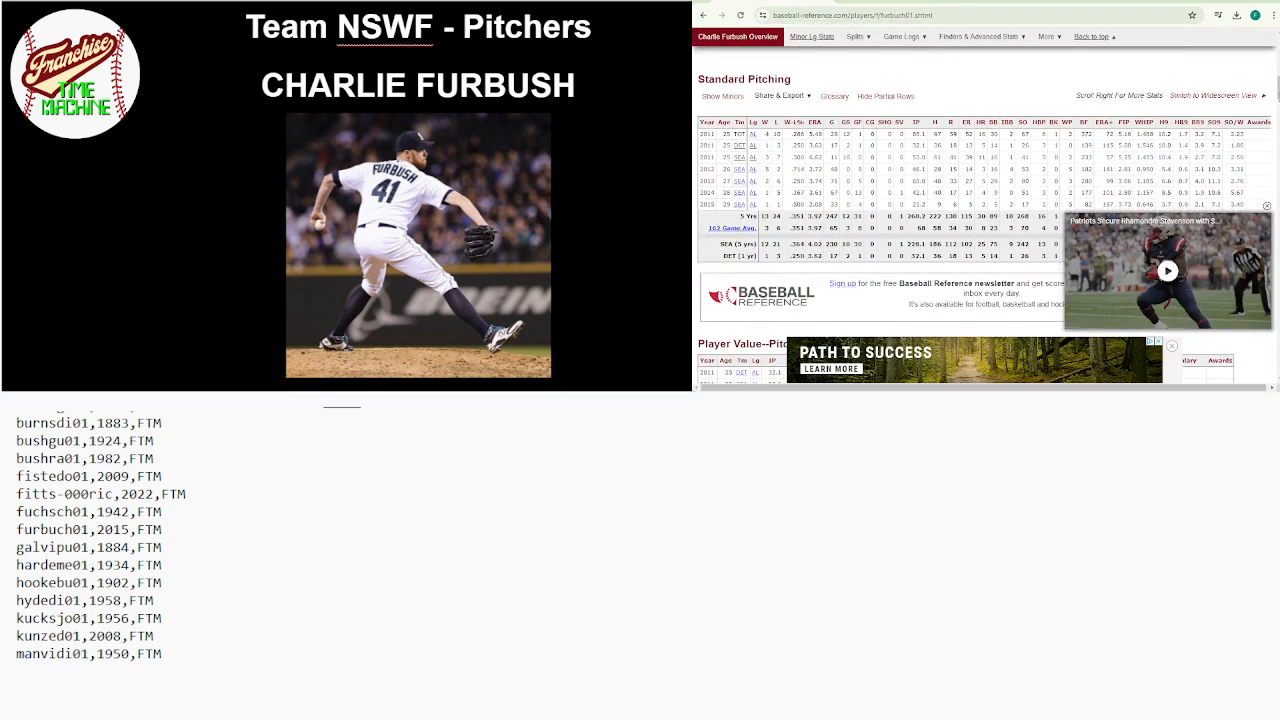
left_click(1267, 206)
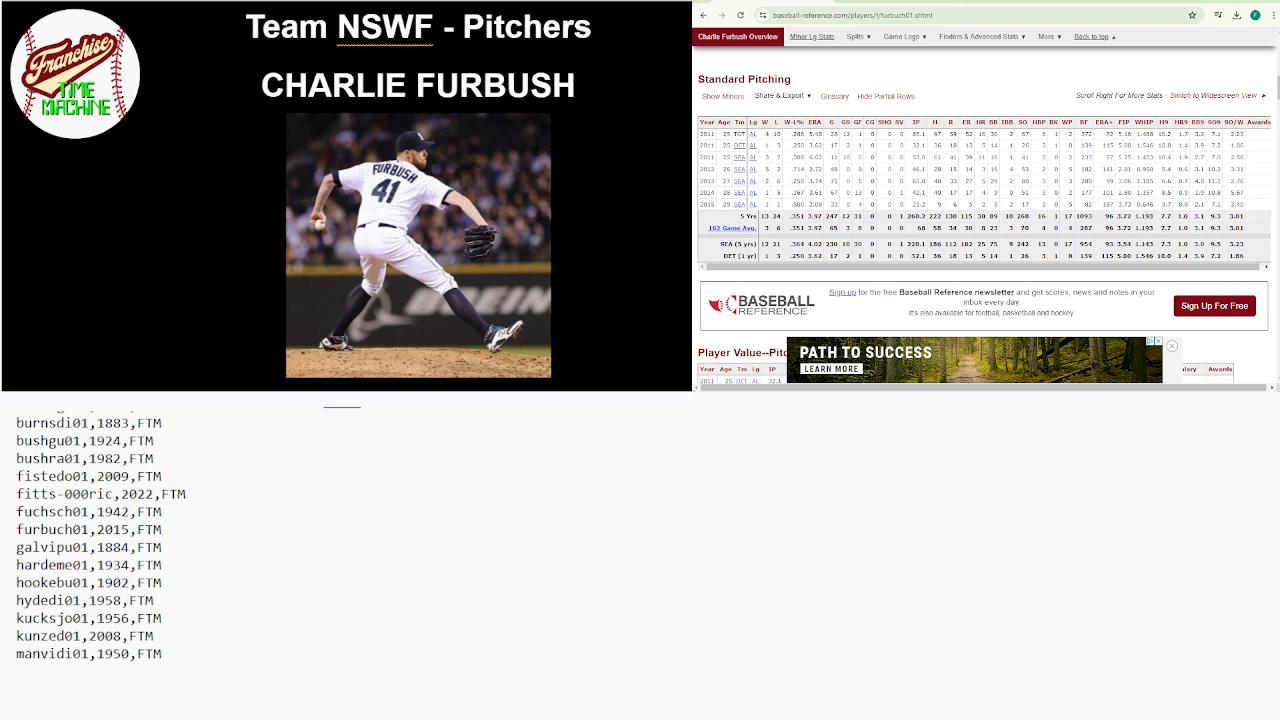
Change the season in the furbuch01 line of the roster list to 2011
left_click(130, 530)
key("BackSpace")
type("1")
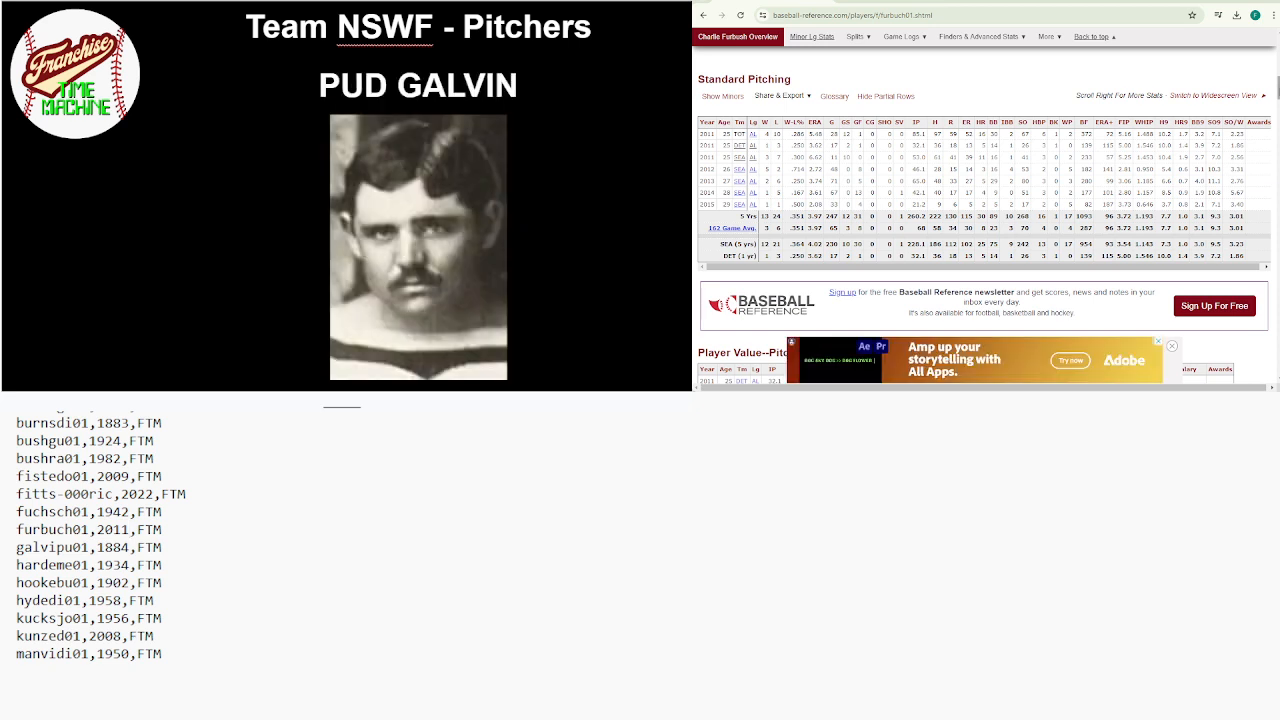
Search Baseball Reference for "pud", open Pud Galvin's player page and review his Standard Pitching seasons with the floating video dismissed
left_click_drag(1278, 83, 1278, 48)
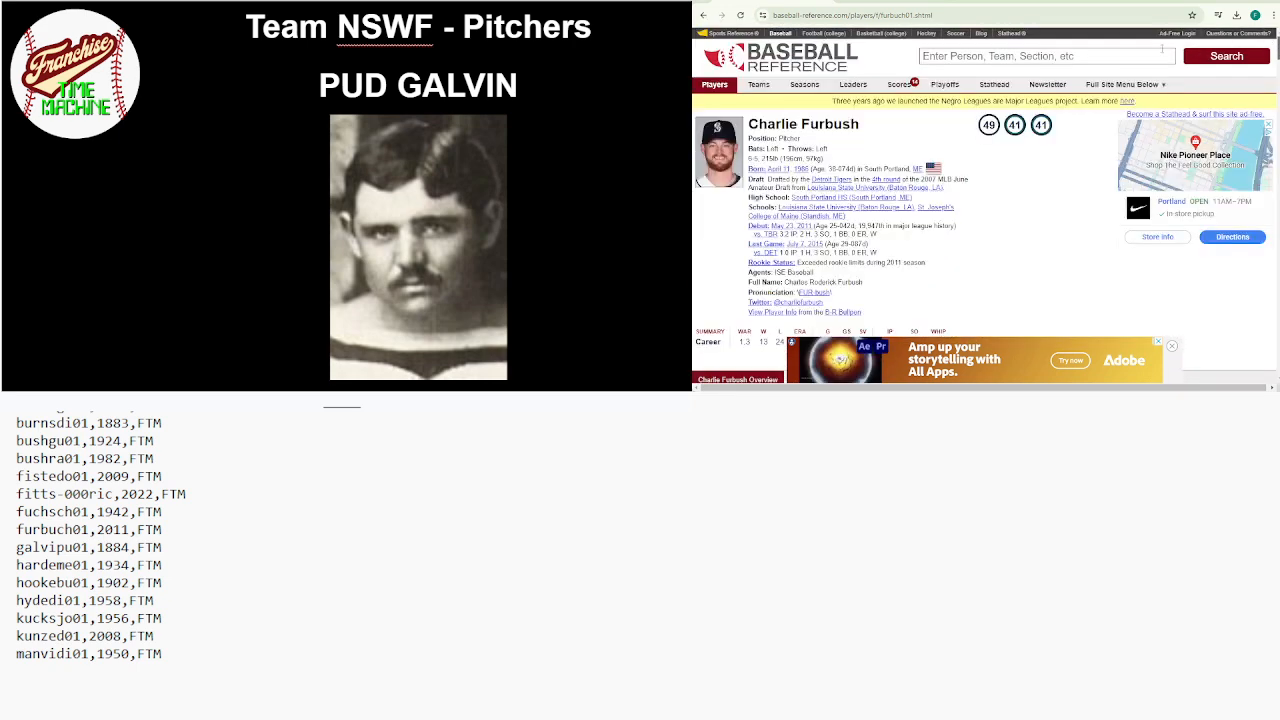
left_click(1160, 56)
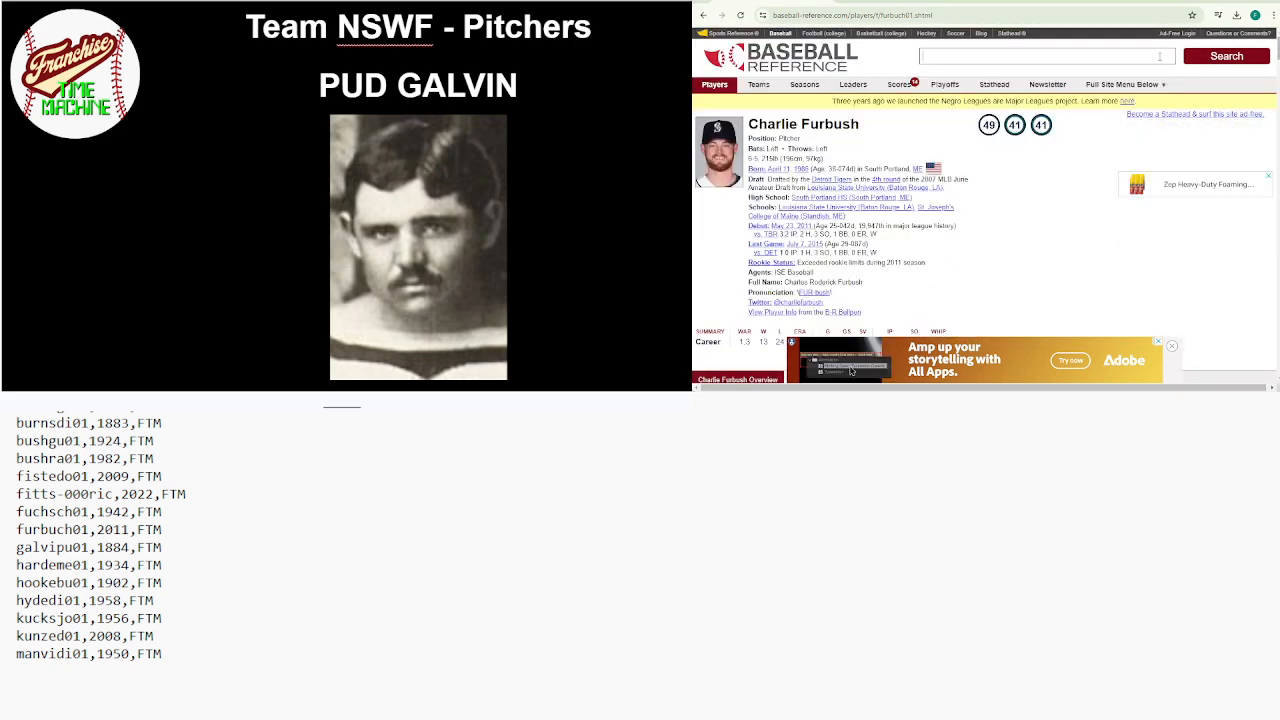
type("pud")
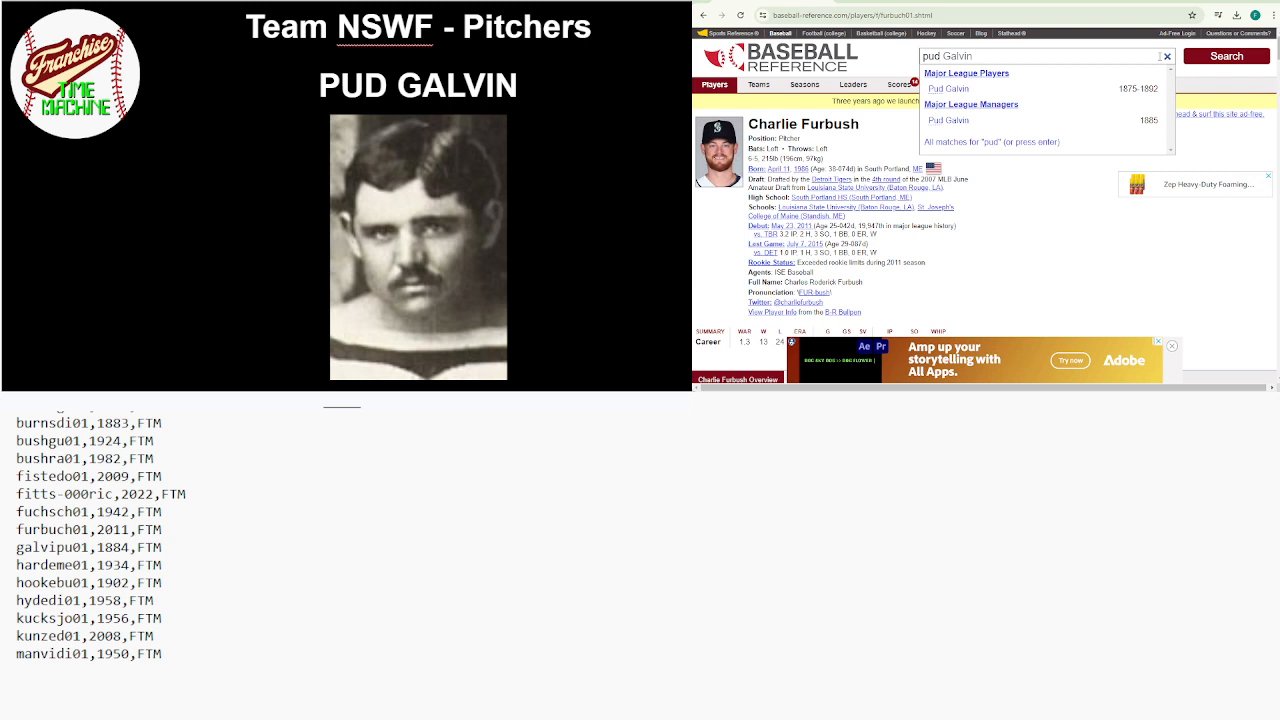
left_click(982, 92)
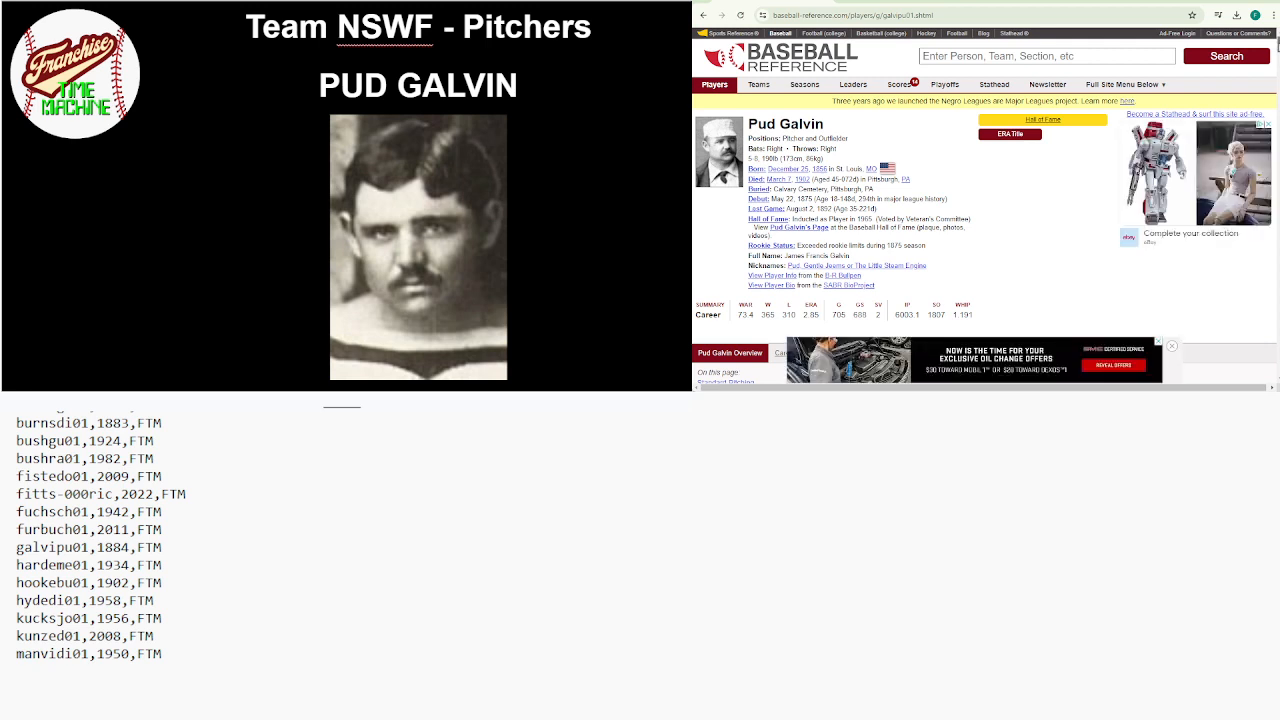
scroll(1277, 44, "down", 3)
scroll(1277, 50, "down", 6)
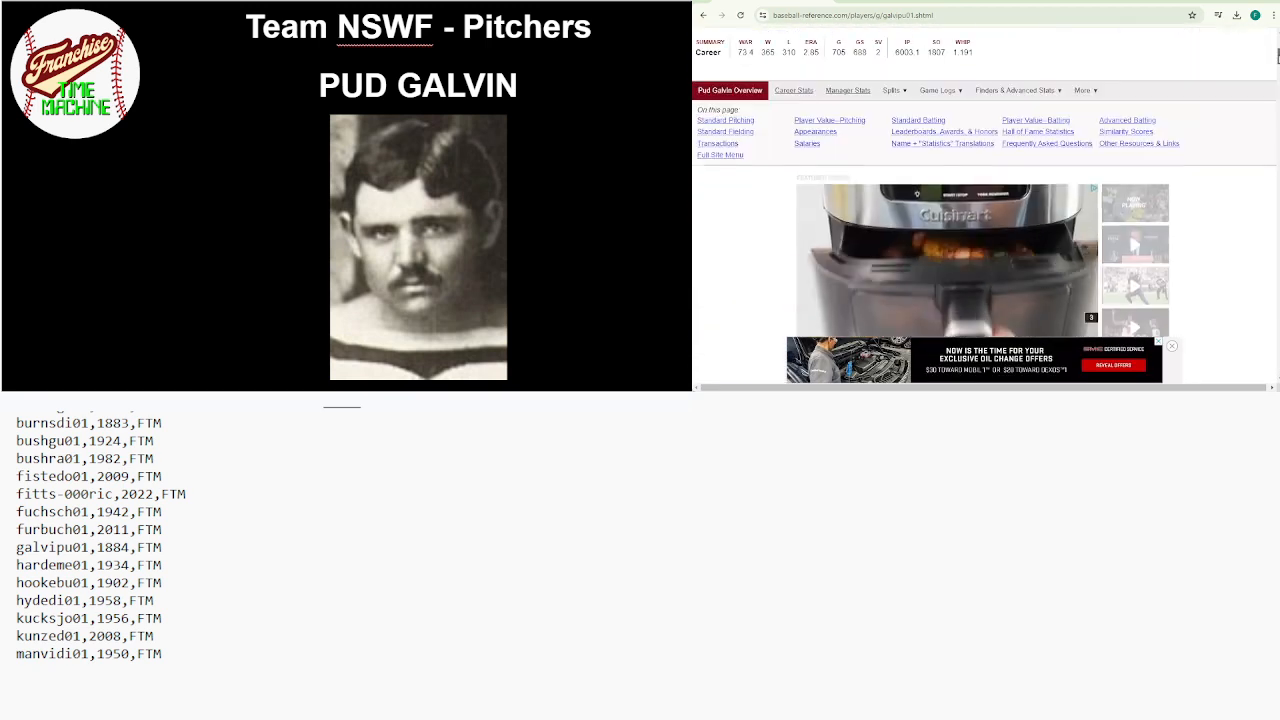
scroll(1277, 67, "down", 1)
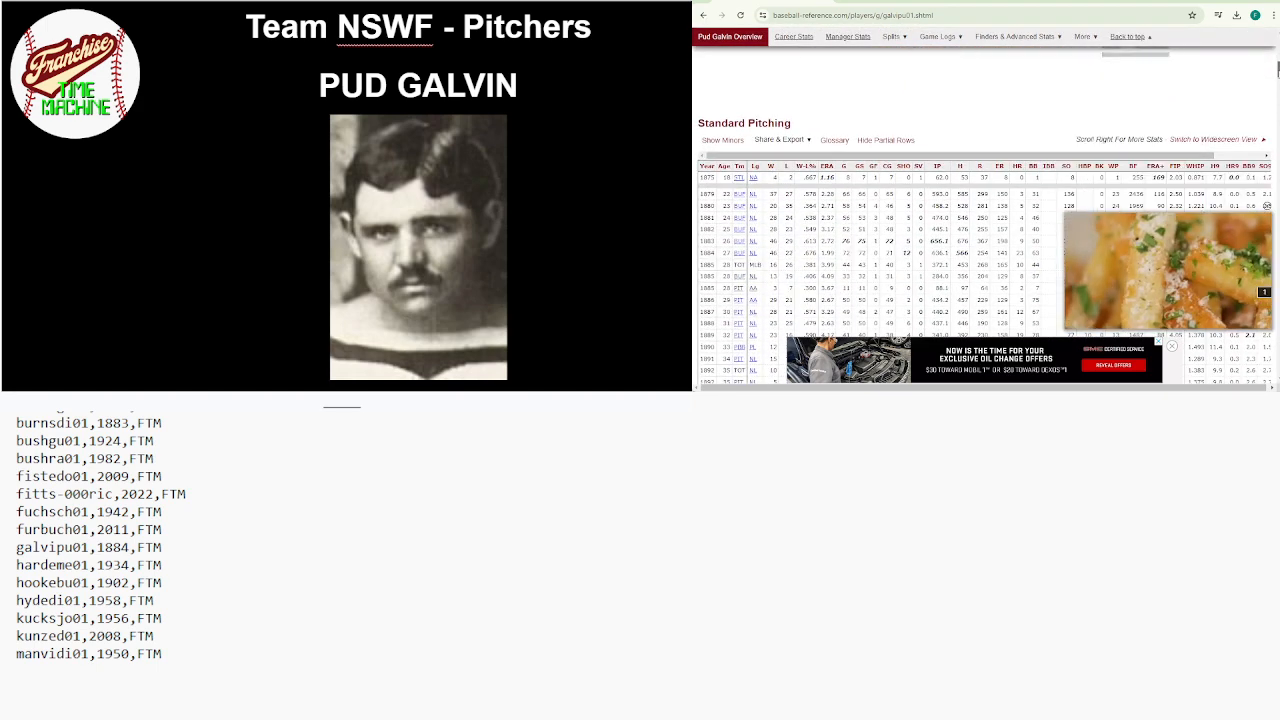
scroll(1277, 68, "down", 2)
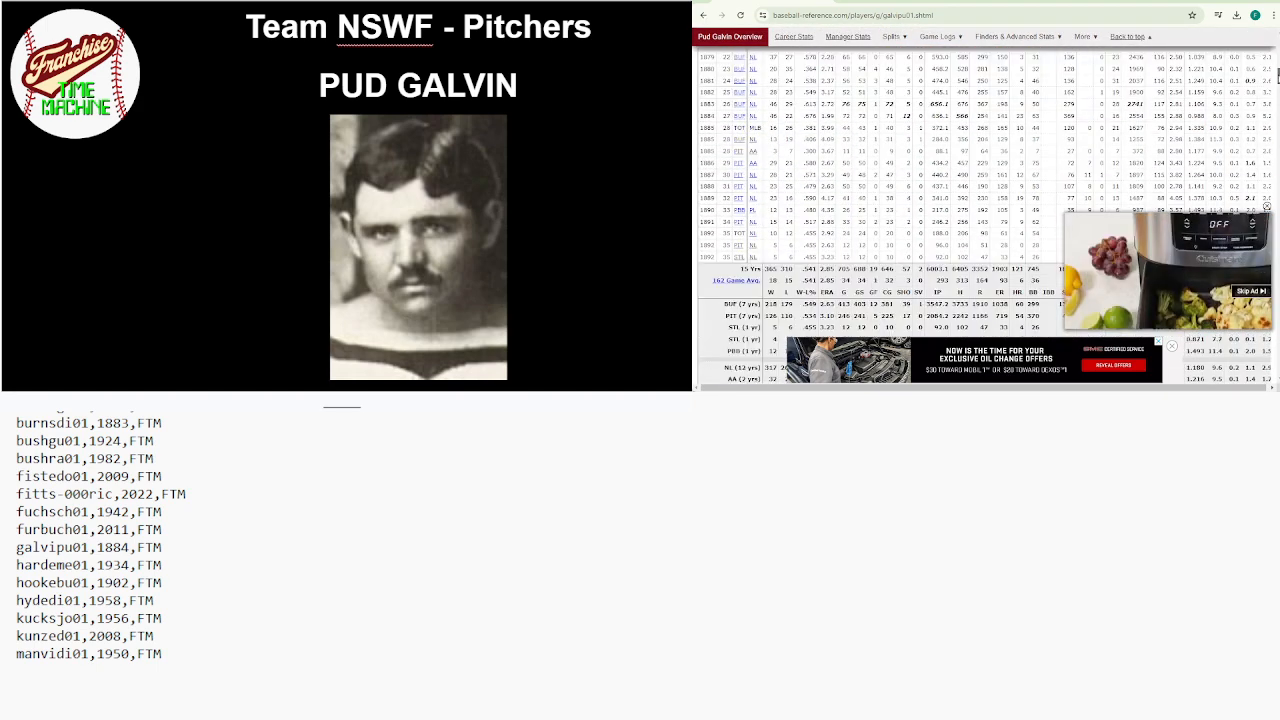
left_click(1267, 206)
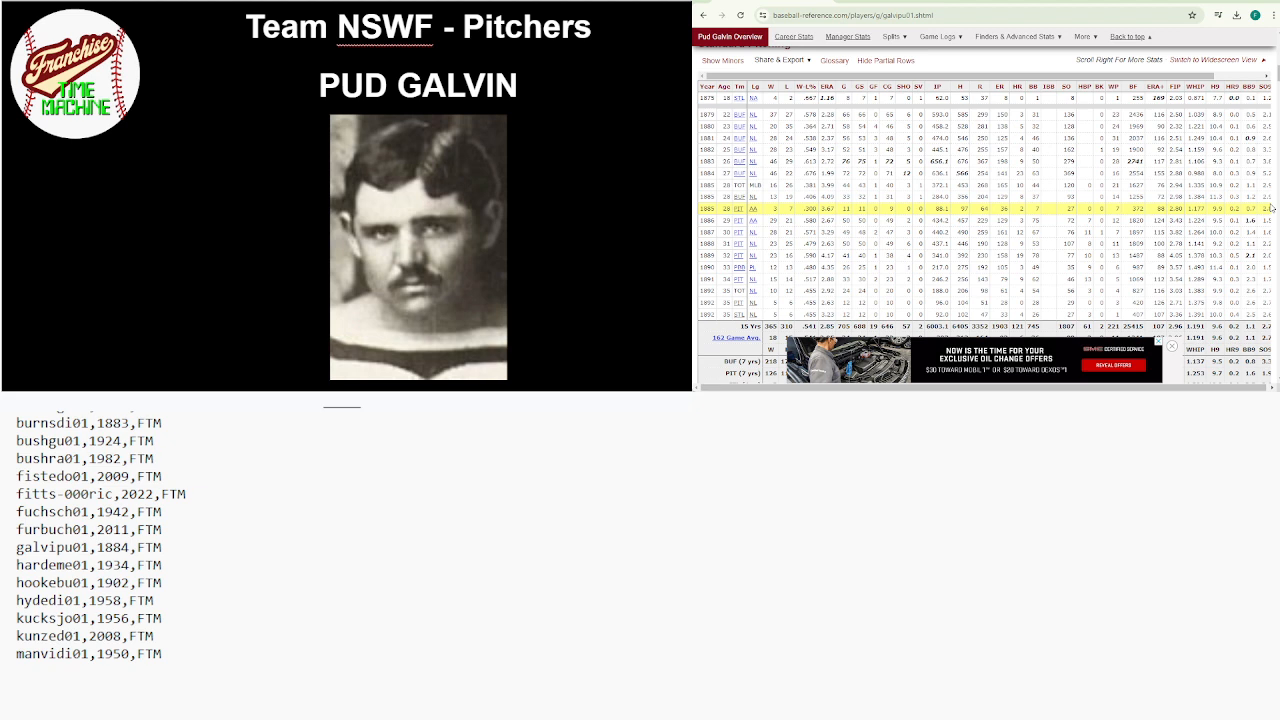
left_click(1272, 207)
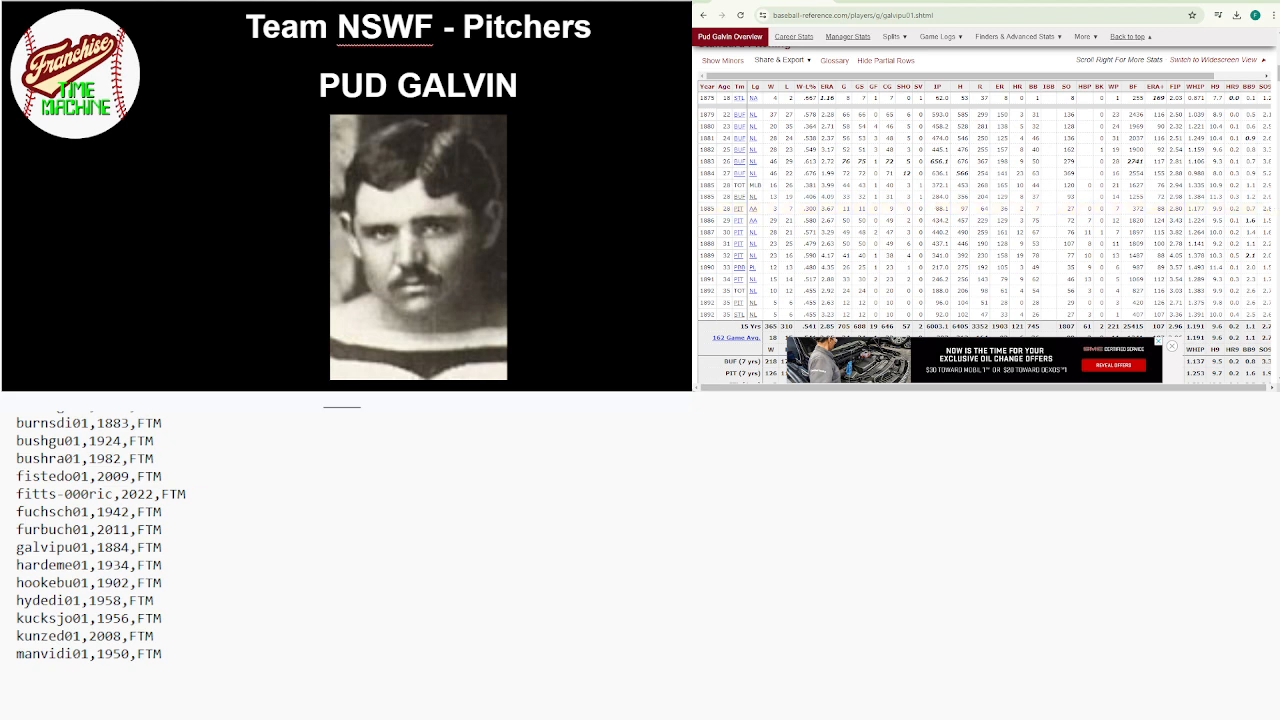
left_click(1195, 106)
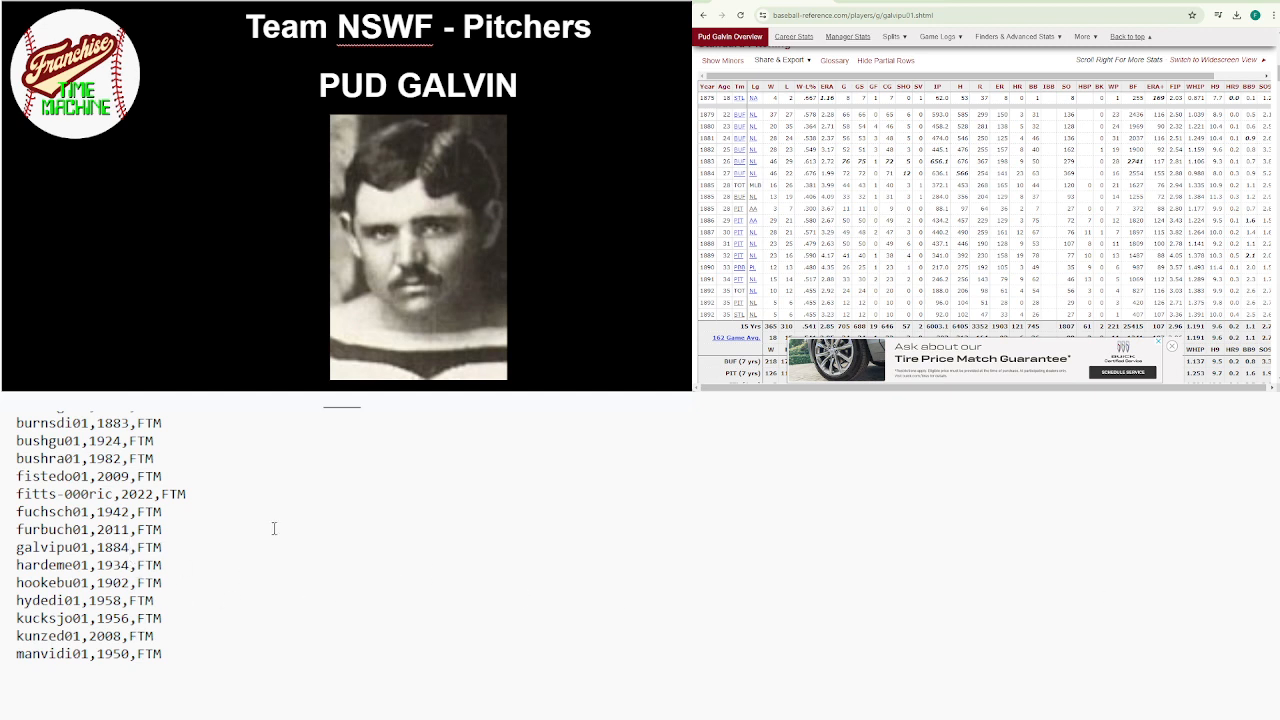
Change the season in the galvipu01 line of the roster list to 1879
key("BackSpace")
key("BackSpace")
type("79")
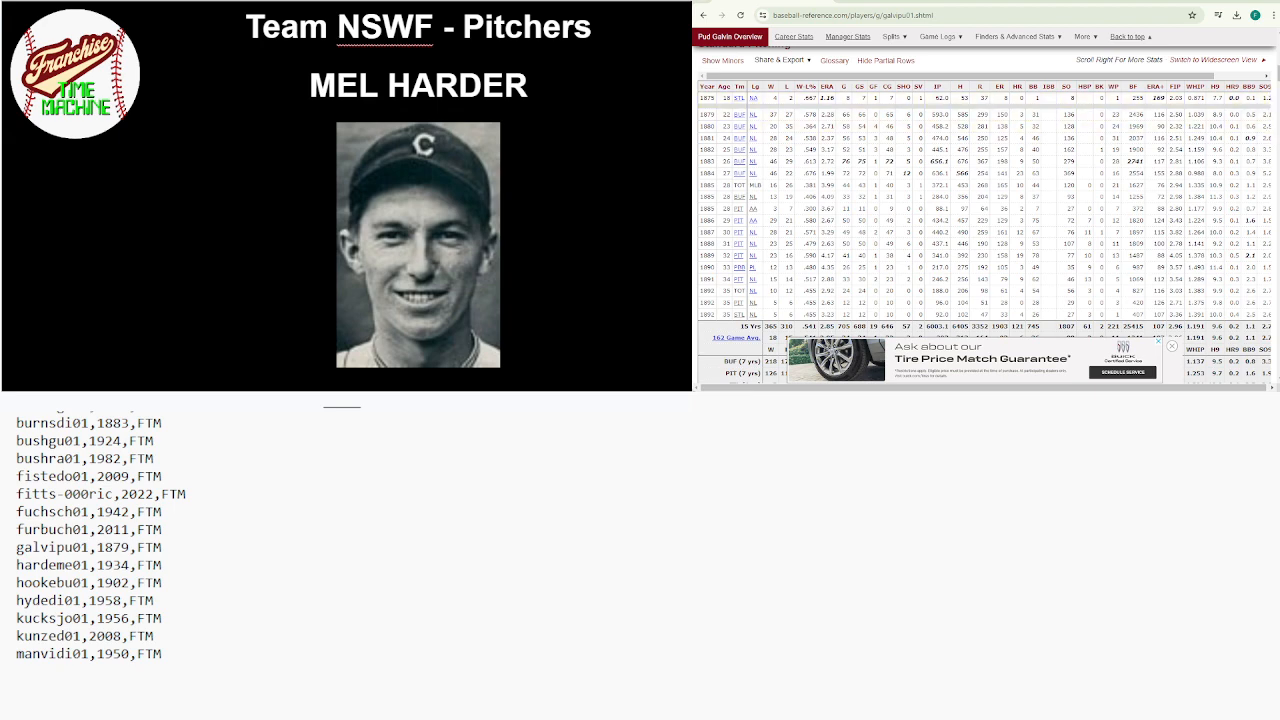
Search Baseball Reference for "mel harder", open his player page and bring up his Standard Pitching table without the floating video
left_click_drag(1278, 72, 1278, 42)
left_click(1138, 60)
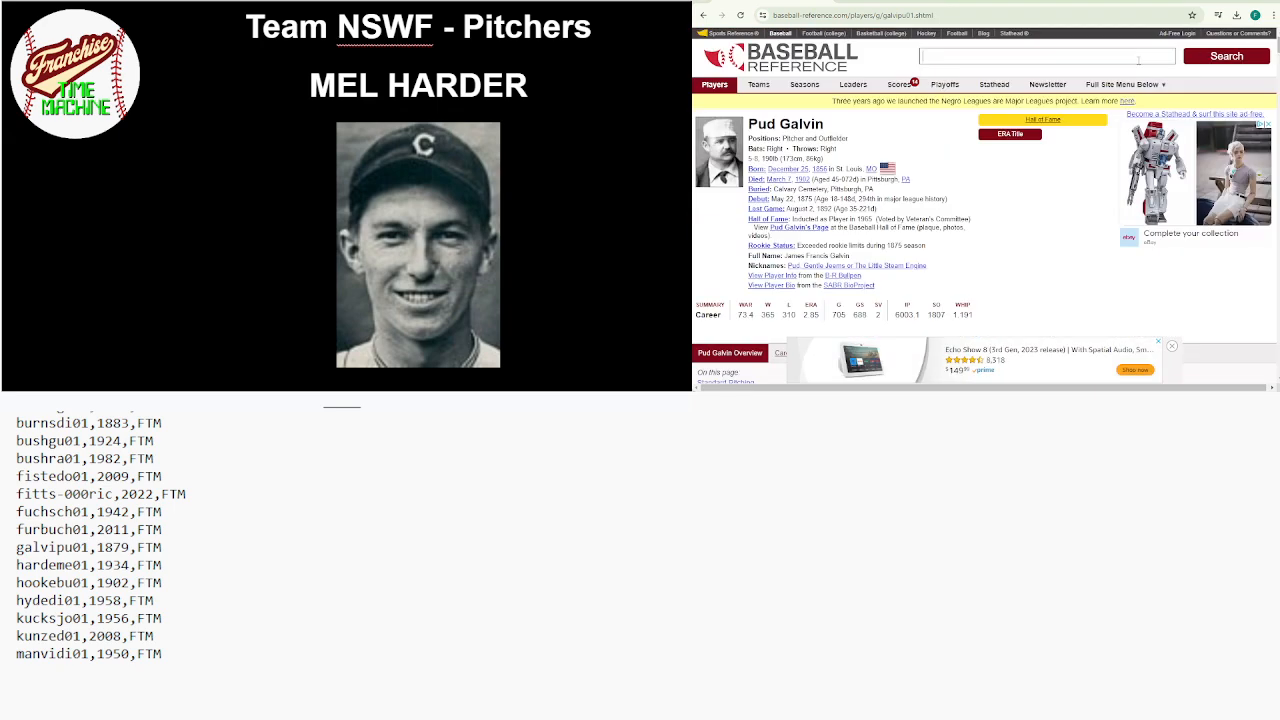
type("mel")
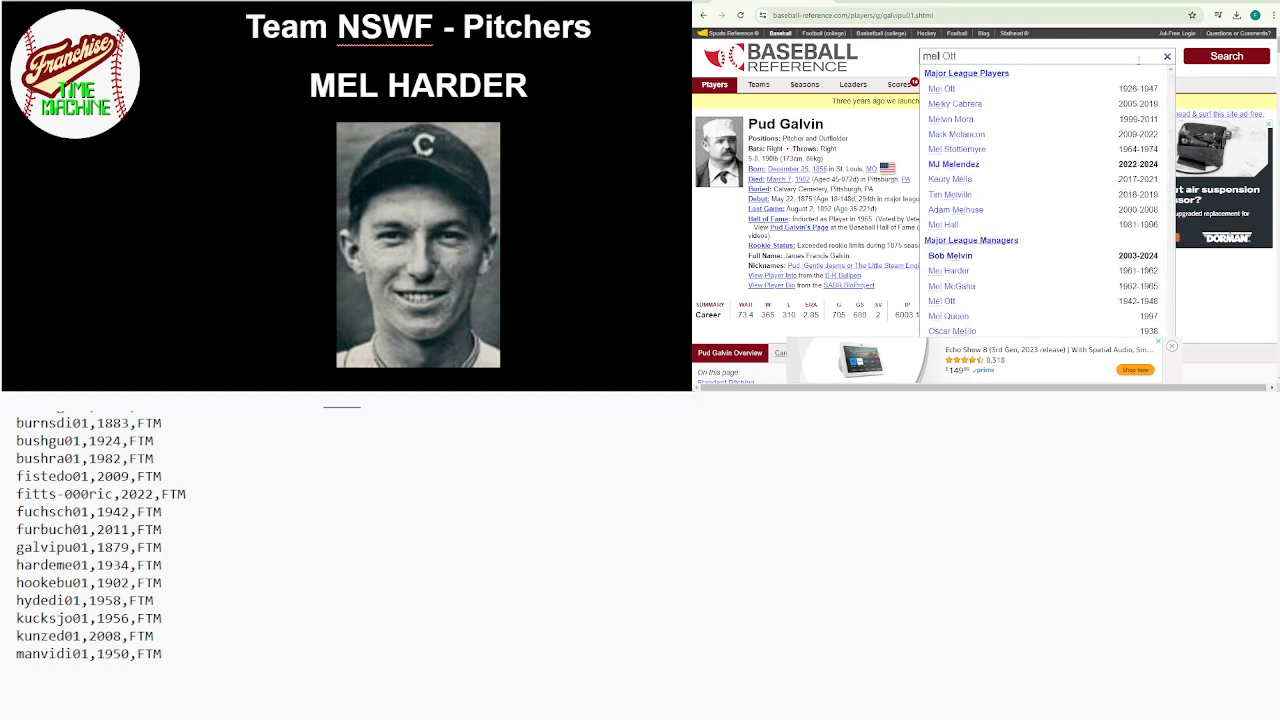
type(" harder")
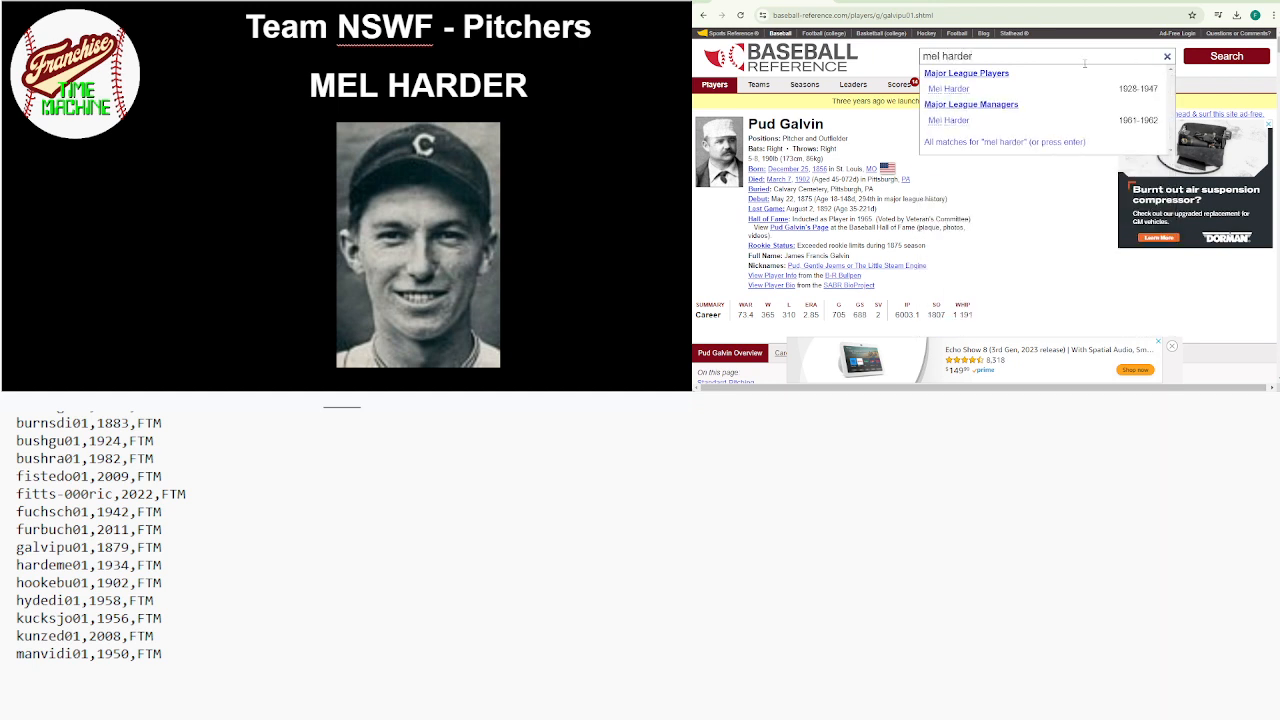
left_click(978, 89)
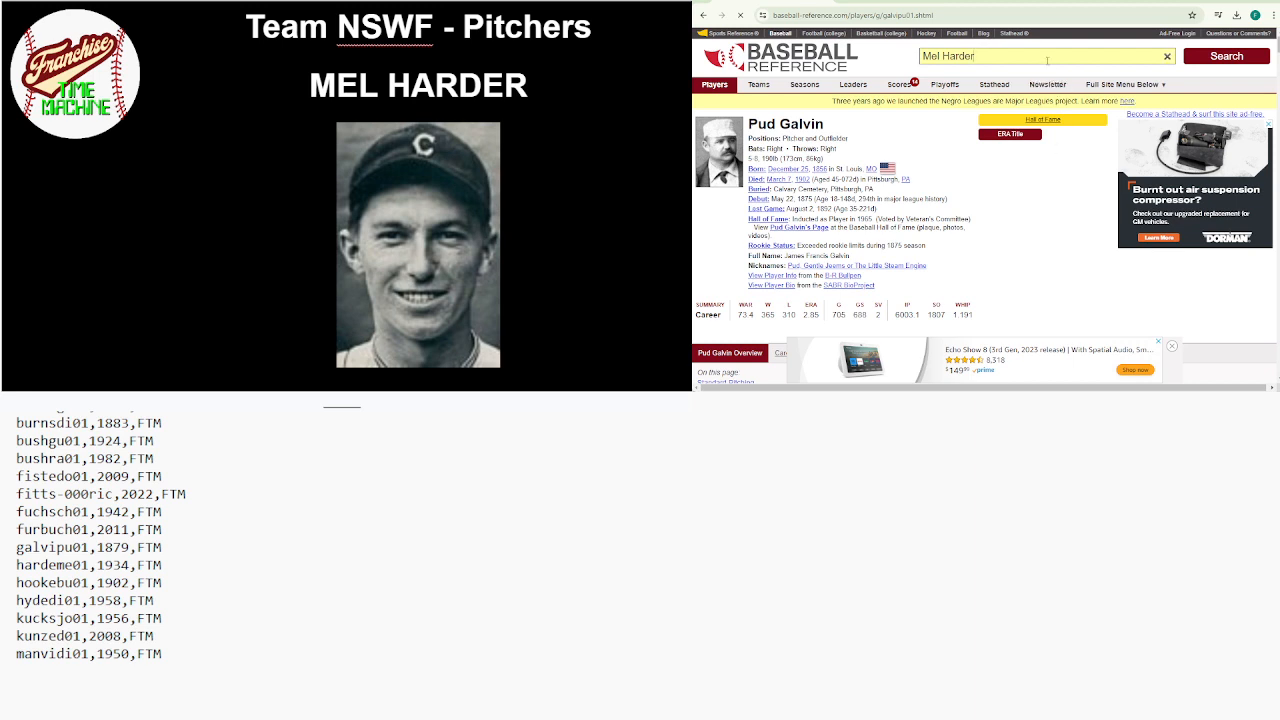
key("Return")
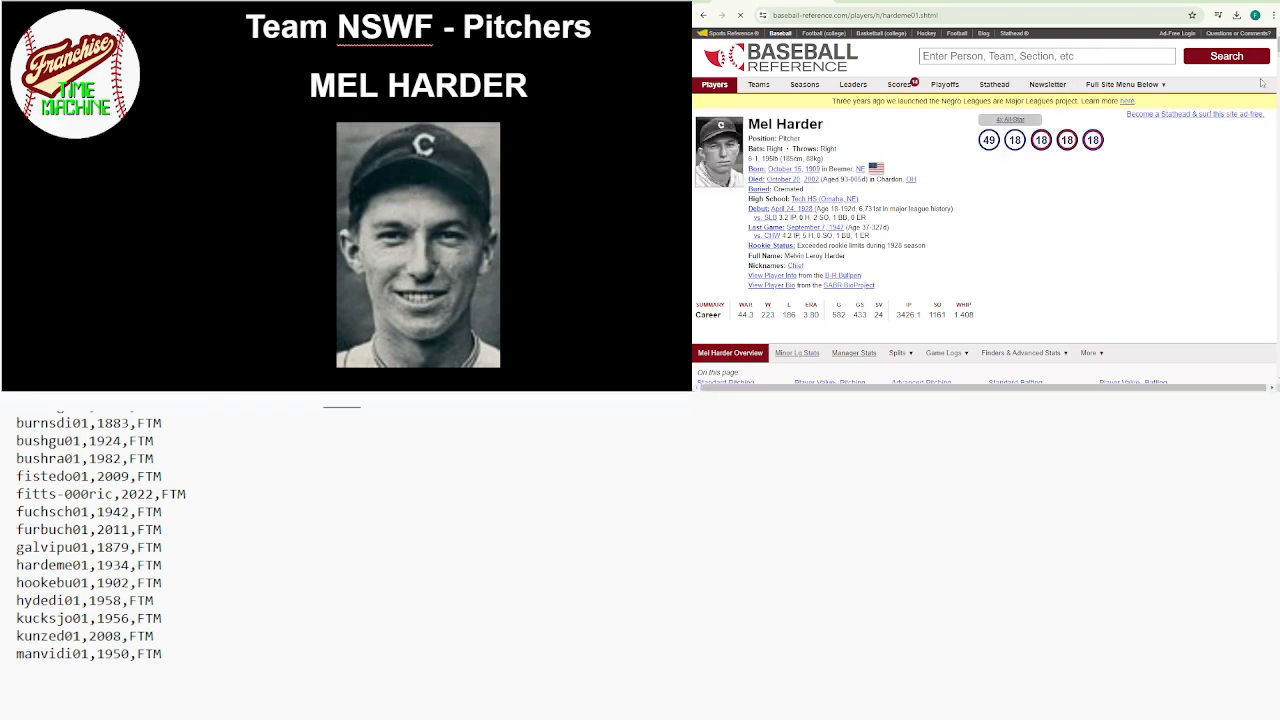
scroll(1277, 68, "down", 5)
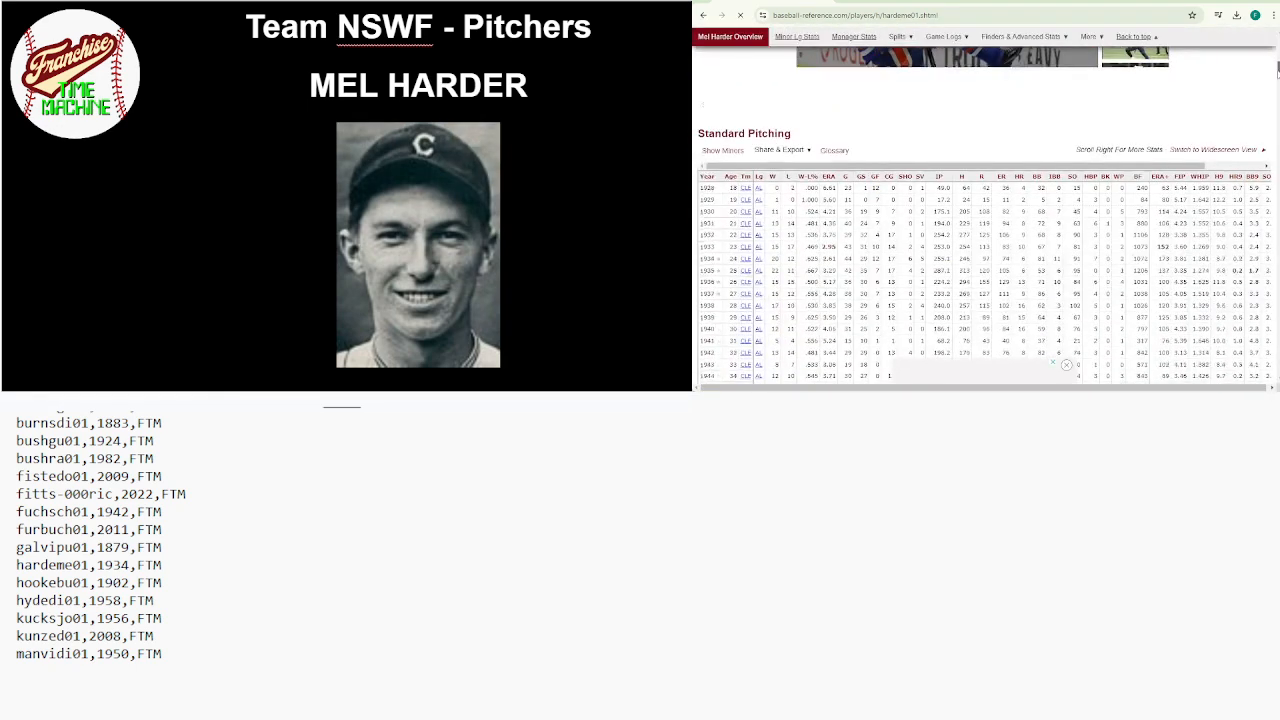
scroll(1277, 68, "down", 1)
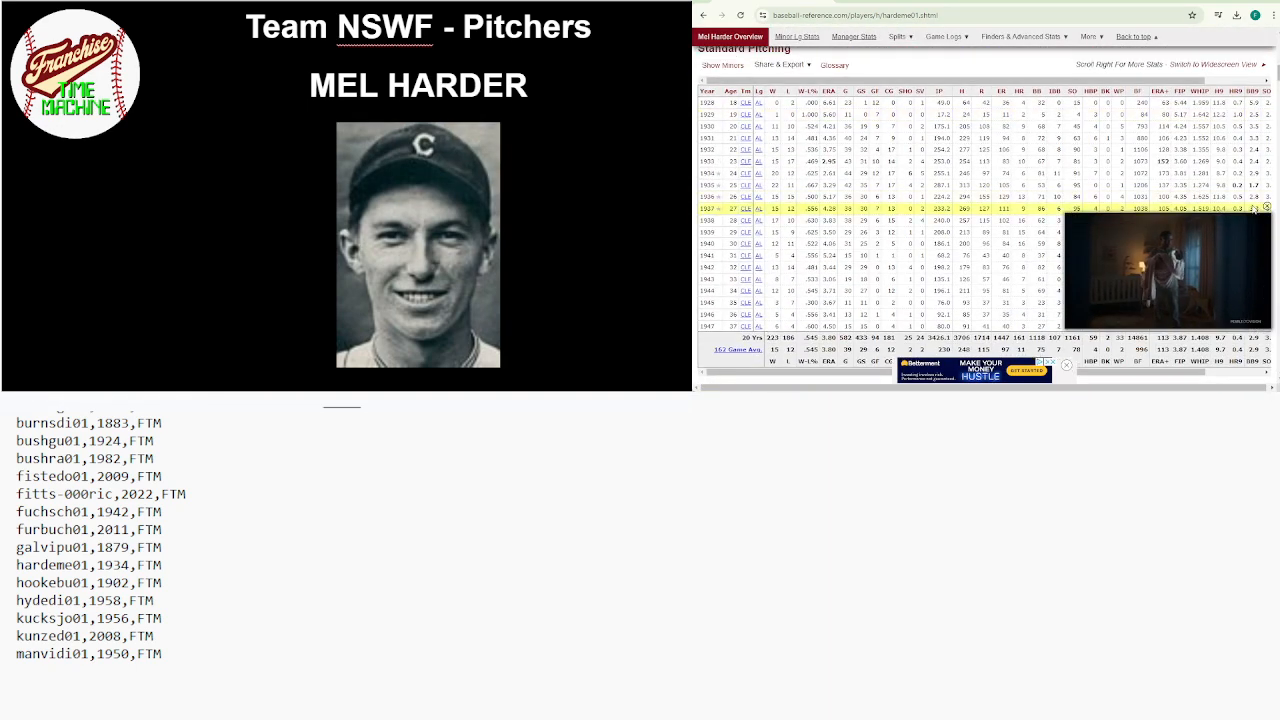
left_click(1266, 206)
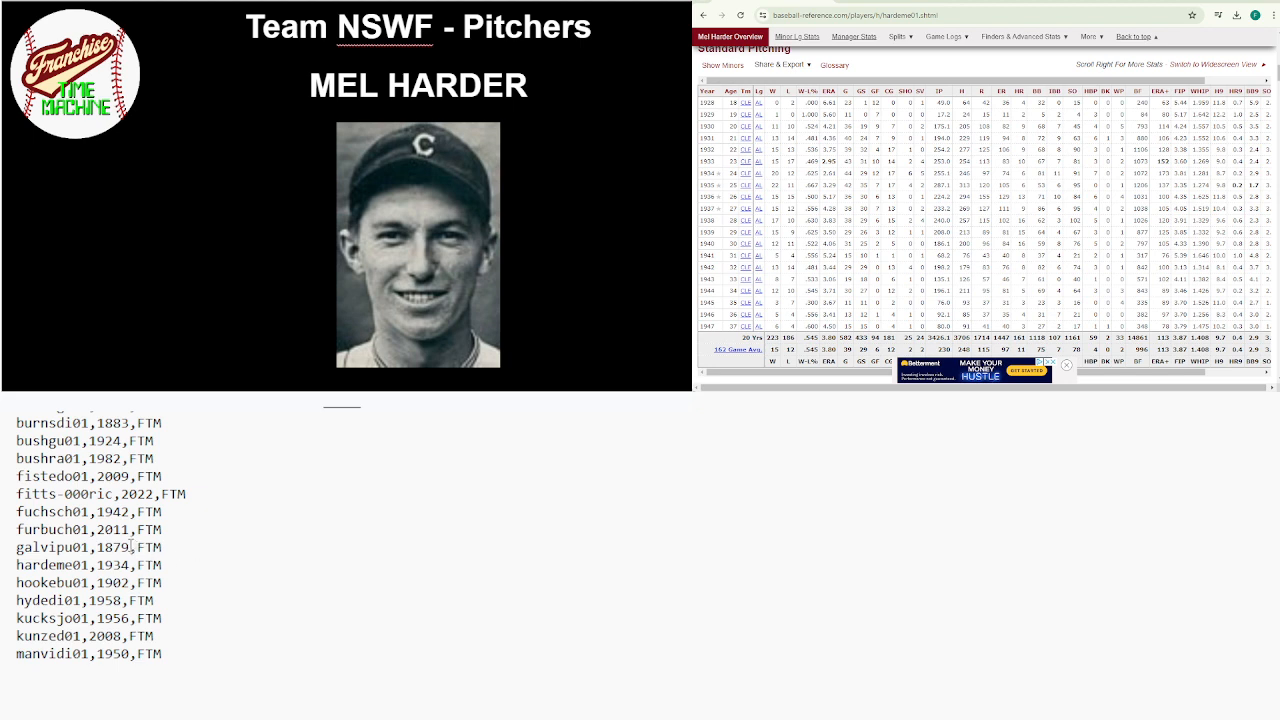
Replace the season in the galvipu01 line of the roster list with 1930
key("BackSpace")
key("BackSpace")
key("BackSpace")
type("930")
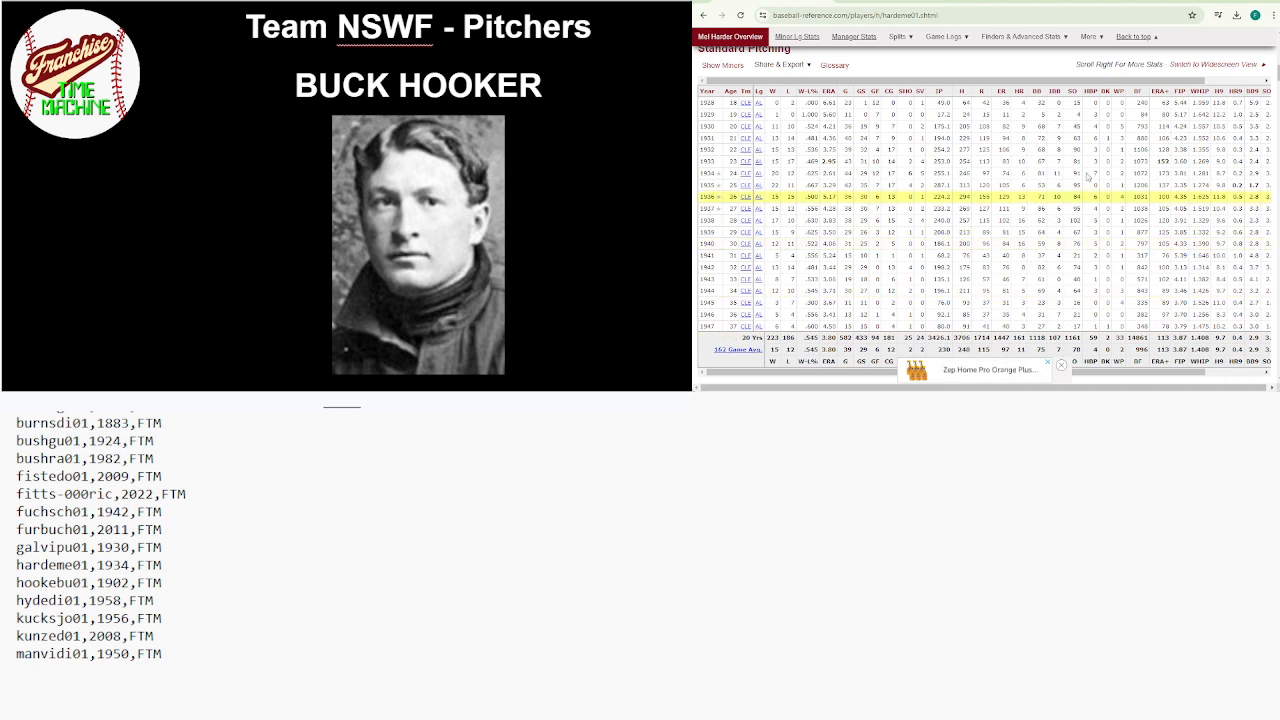
Search Baseball Reference for "buck hooker" and open his player page
scroll(1095, 150, "up", 5)
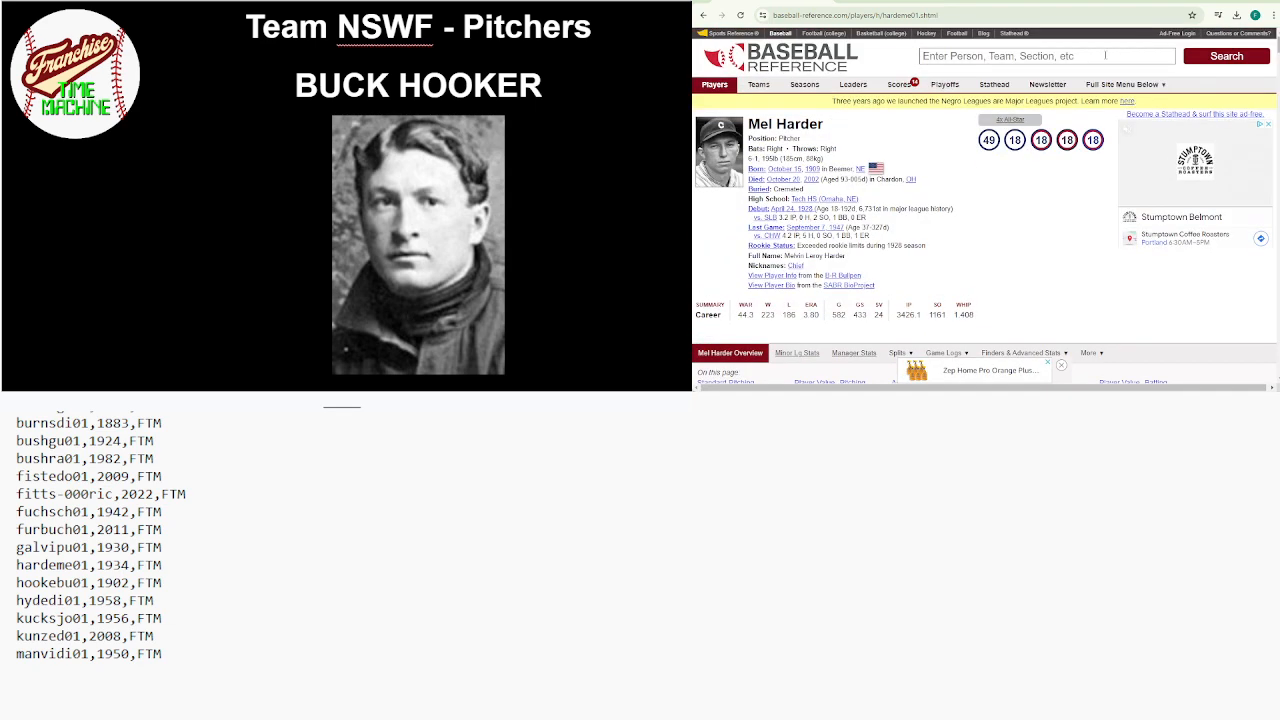
left_click(1105, 56)
type("bu")
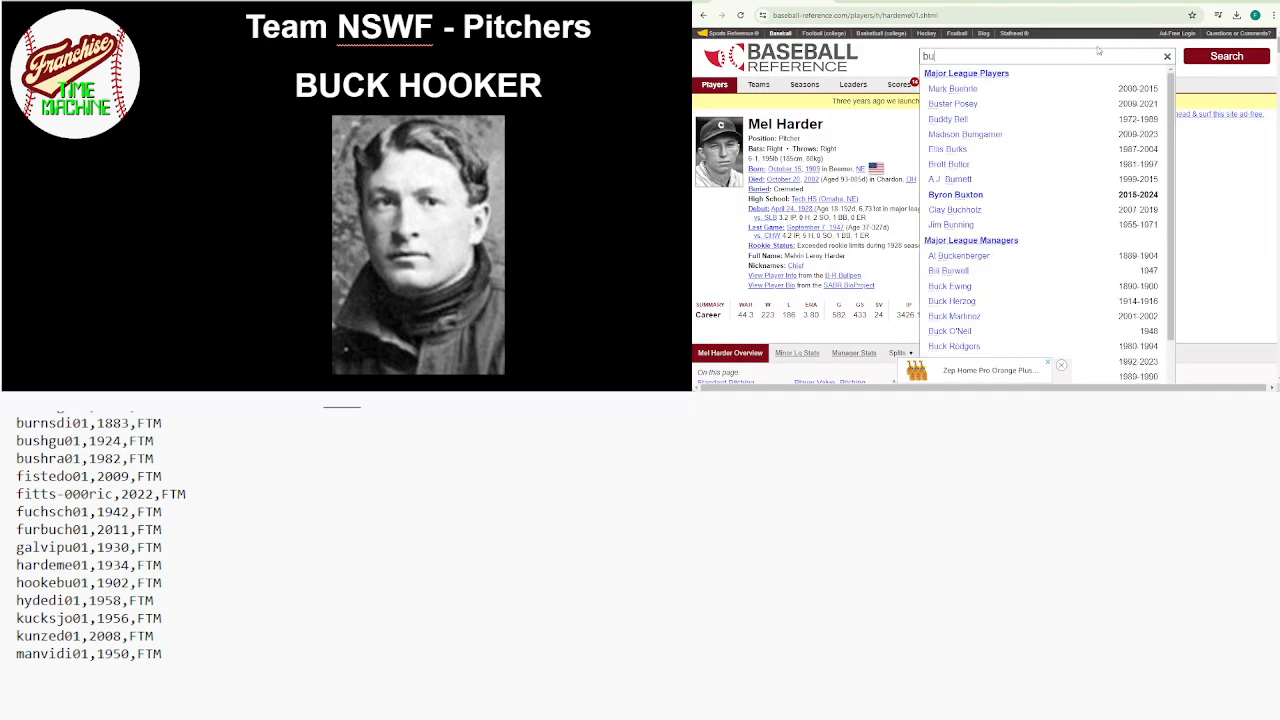
type("ck hooker")
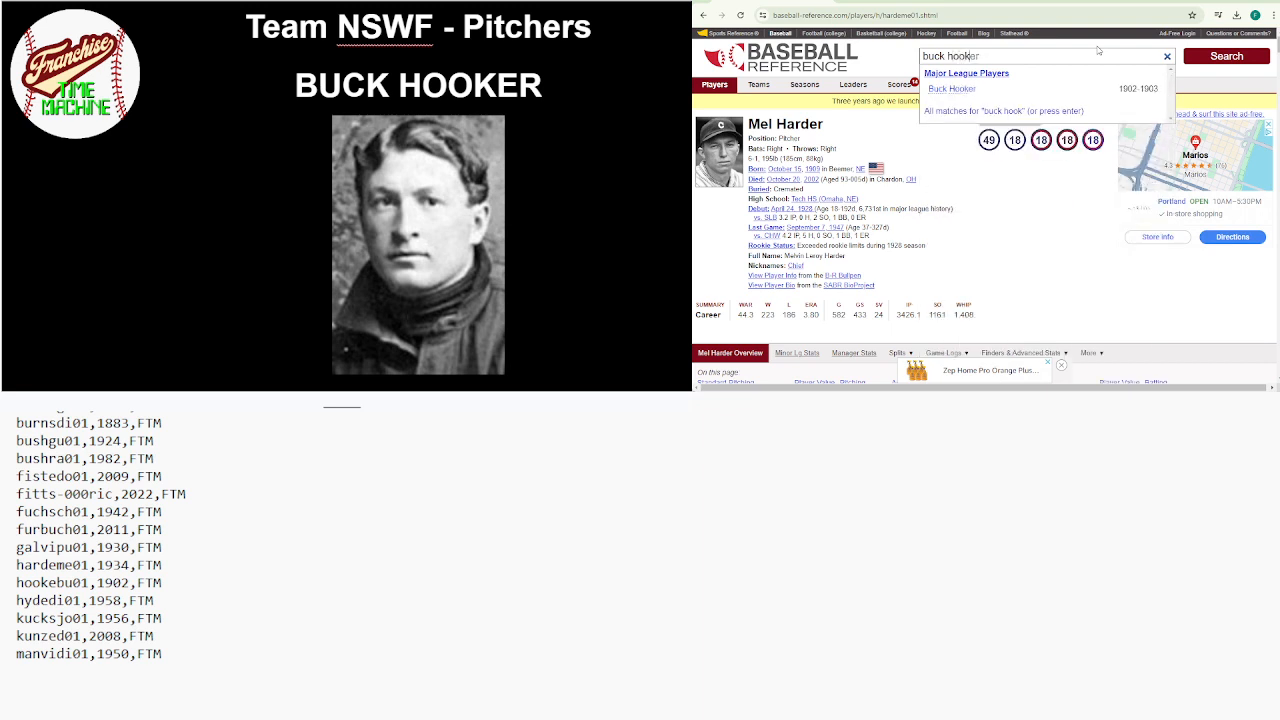
type("er")
left_click(952, 91)
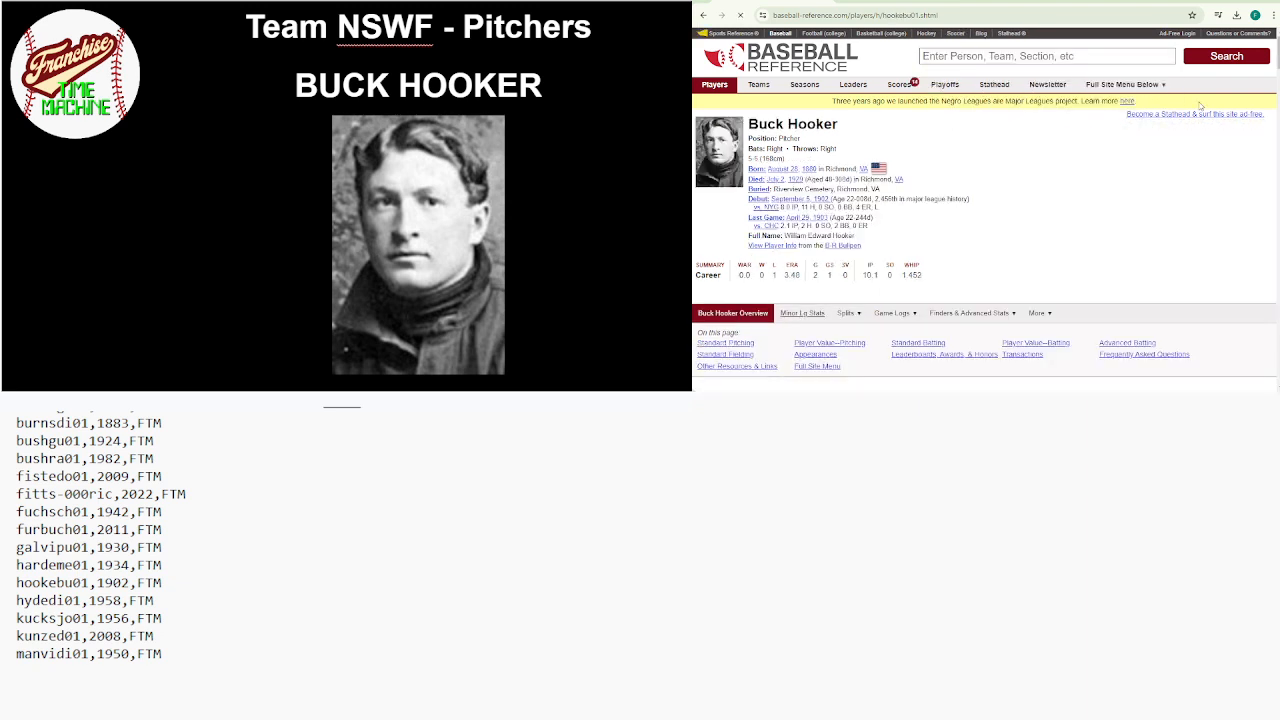
Bring up Buck Hooker's Standard Pitching table and dismiss the floating video
scroll(986, 209, "down", 1)
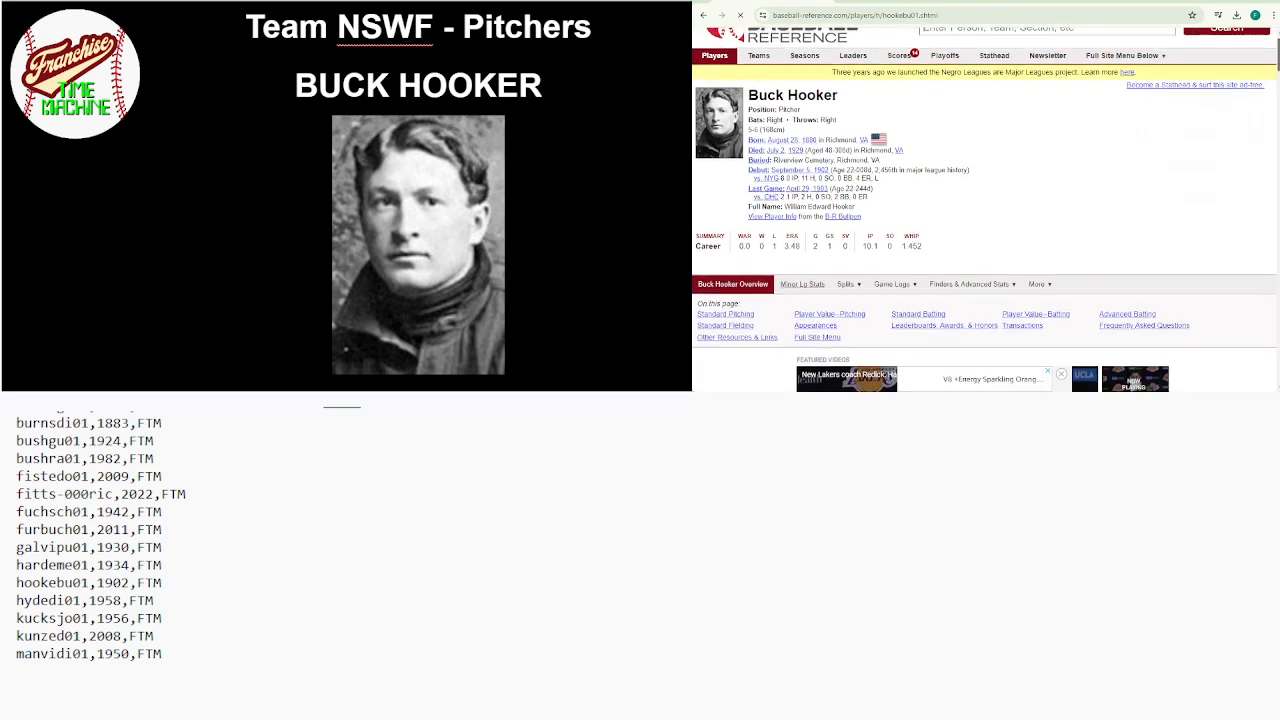
left_click_drag(1277, 54, 1275, 120)
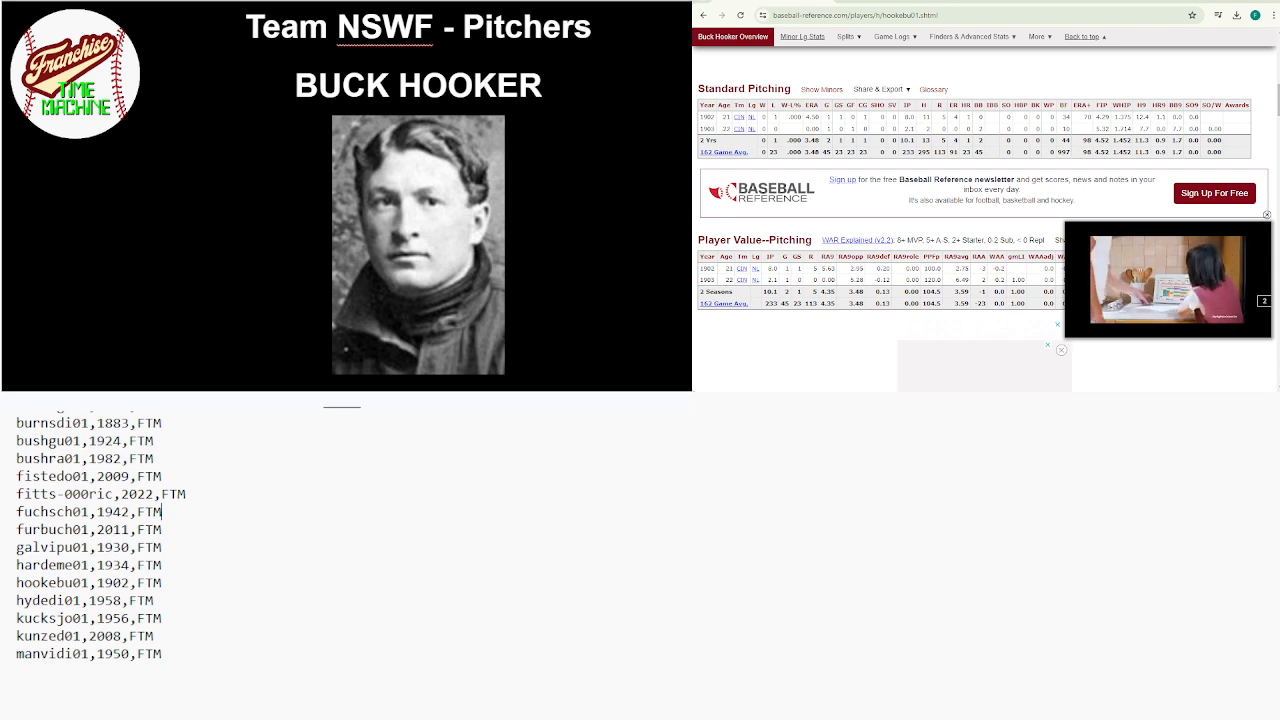
left_click(1267, 215)
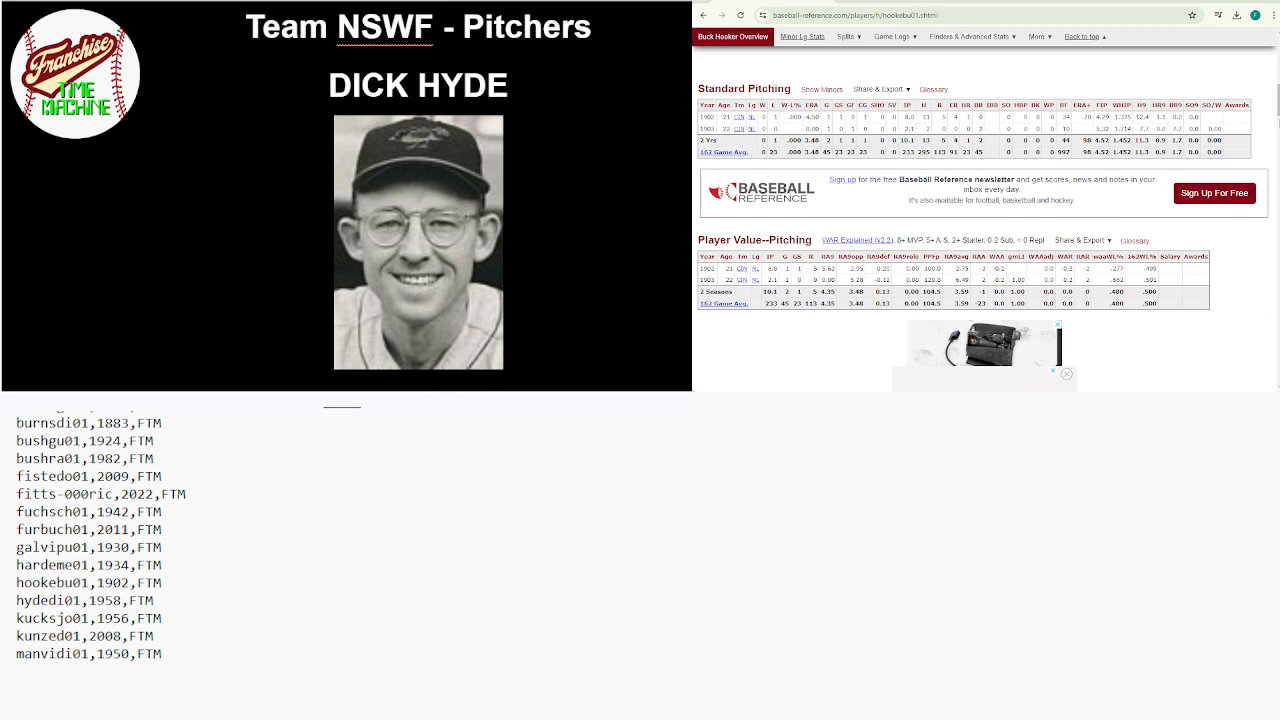
Search Baseball Reference for "dick hyde", open his player page and bring up his Standard Pitching table without the floating video
left_click_drag(1278, 100, 1278, 52)
left_click(1150, 54)
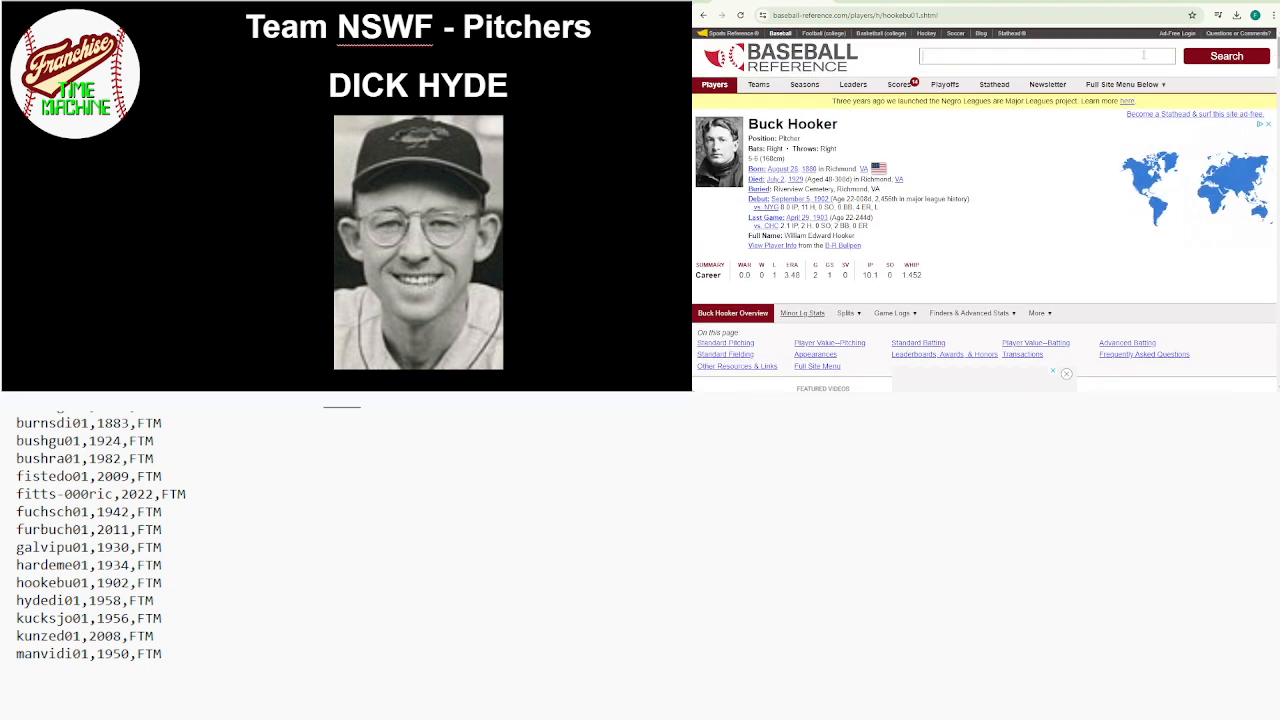
type("dic")
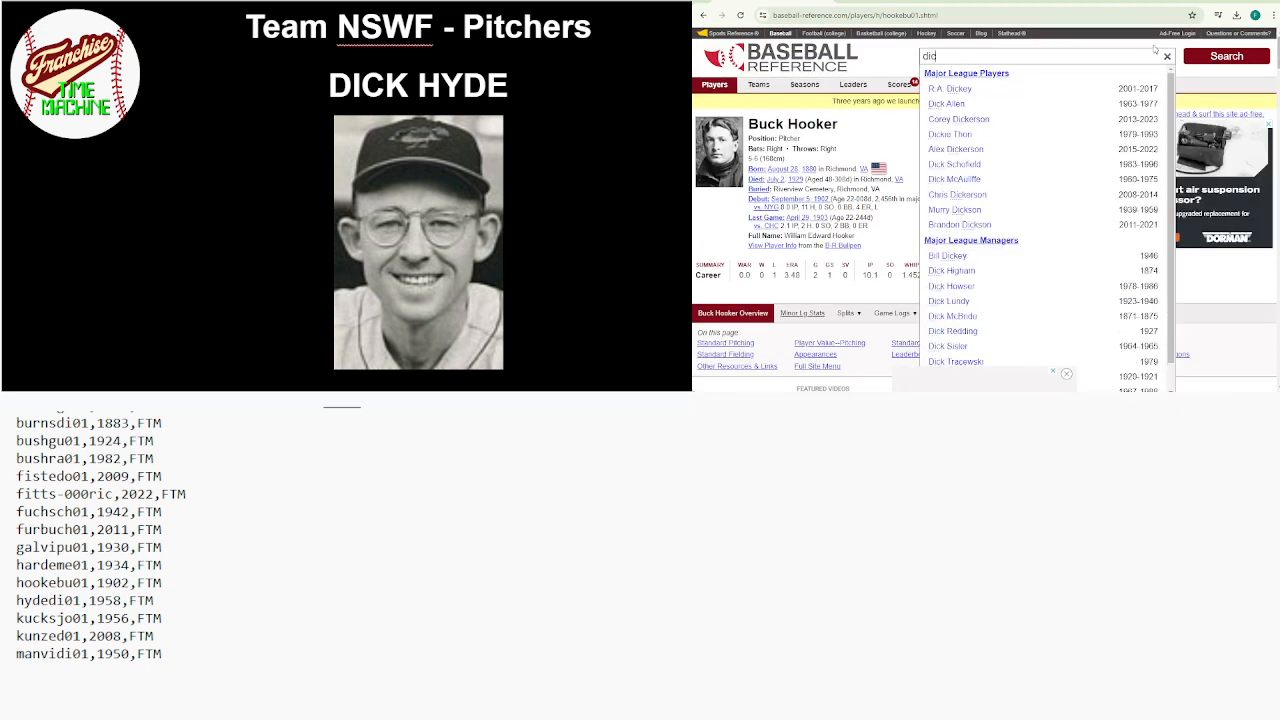
type("k hyde")
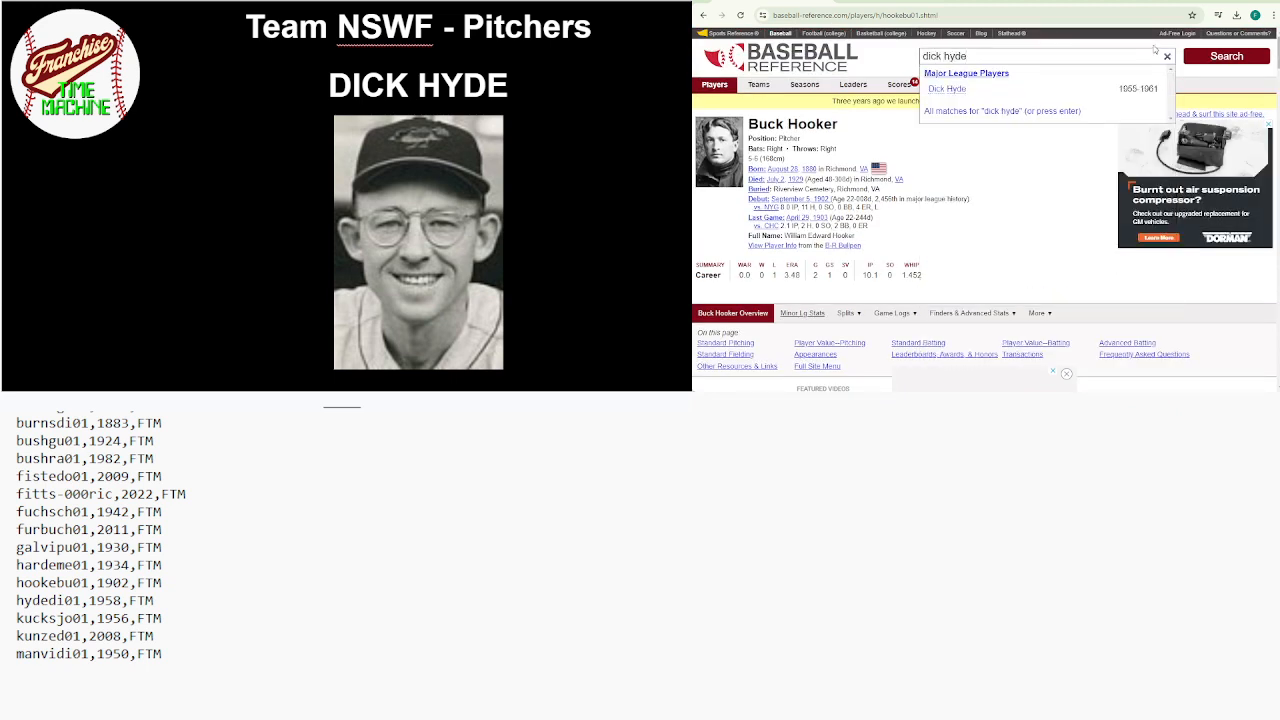
left_click(1034, 94)
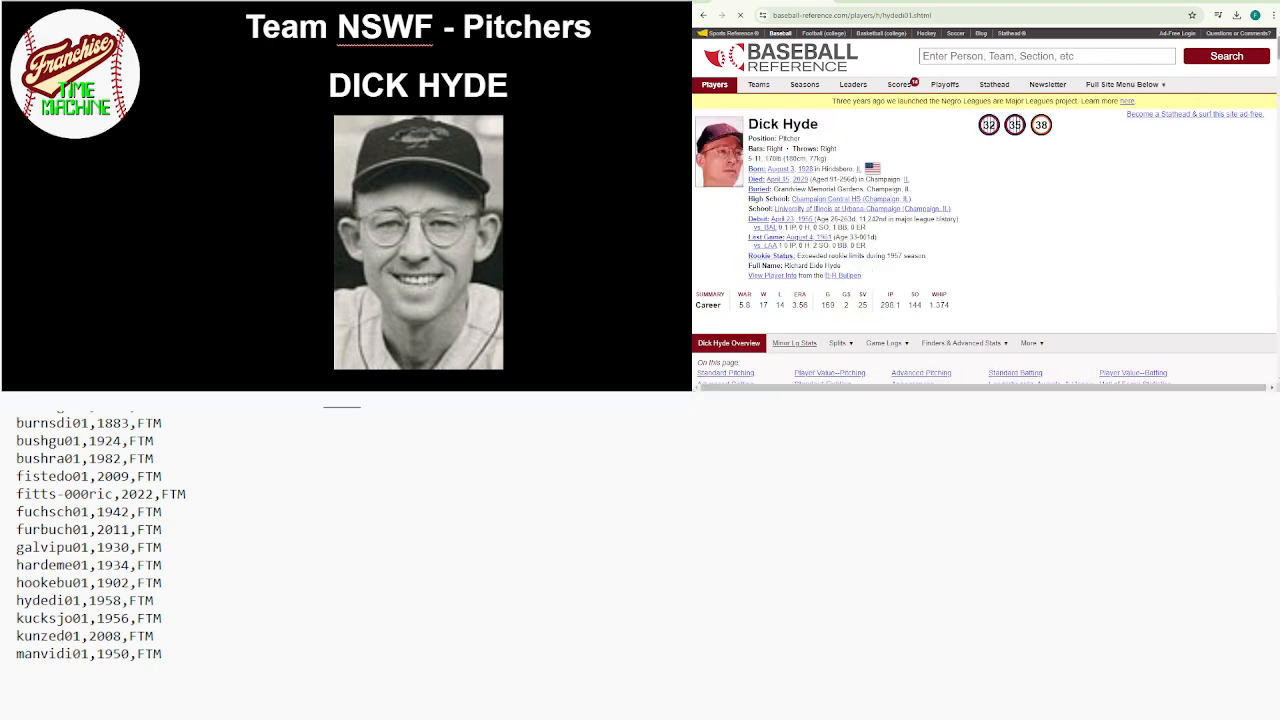
scroll(986, 205, "down", 5)
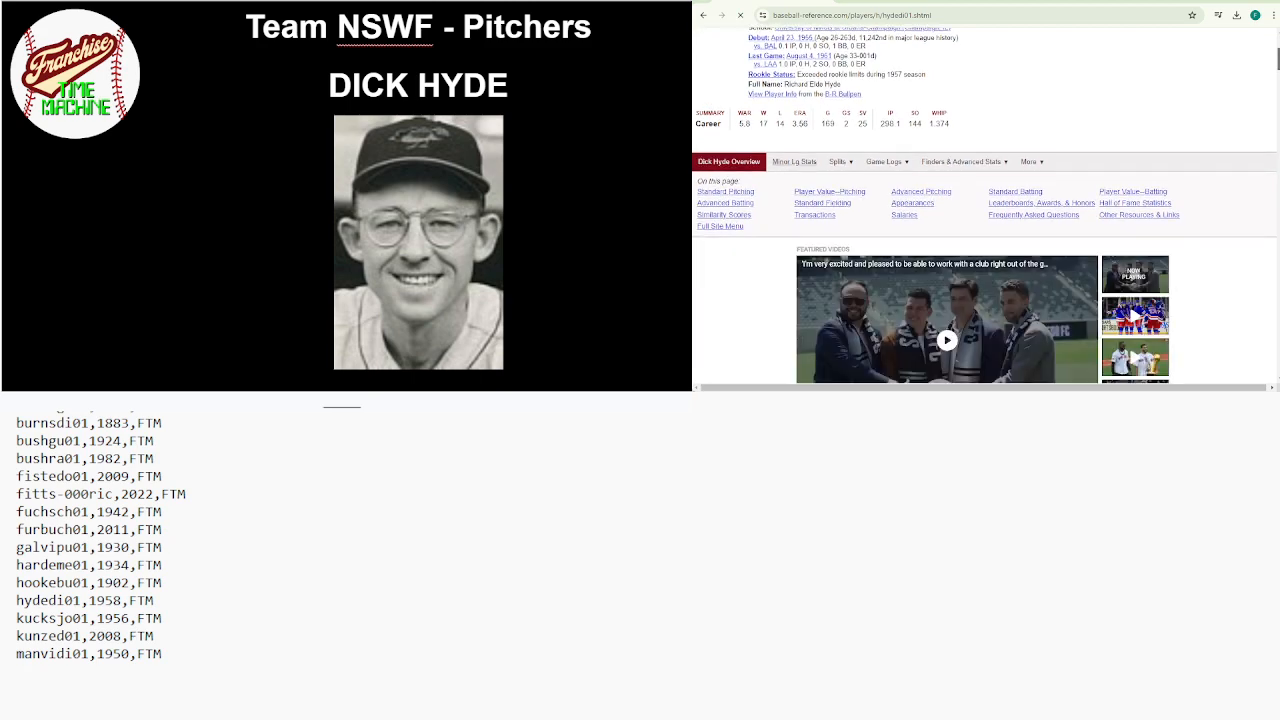
scroll(986, 215, "down", 3)
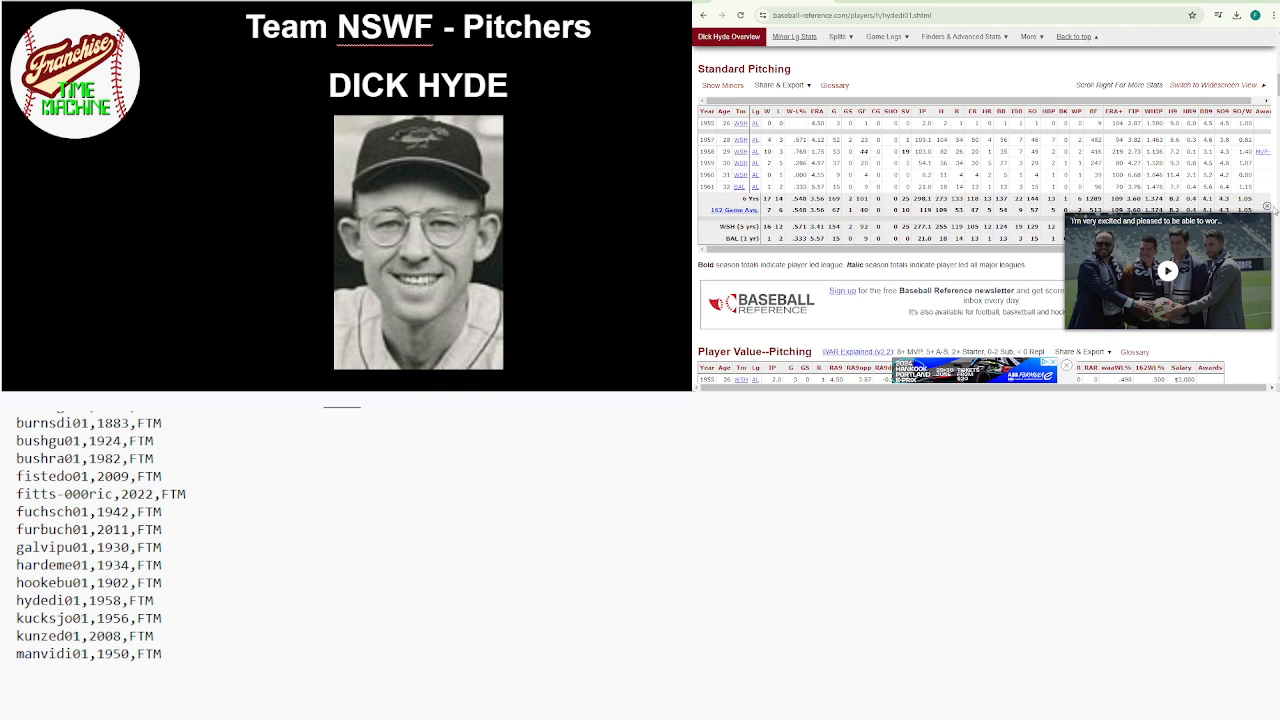
left_click(1267, 207)
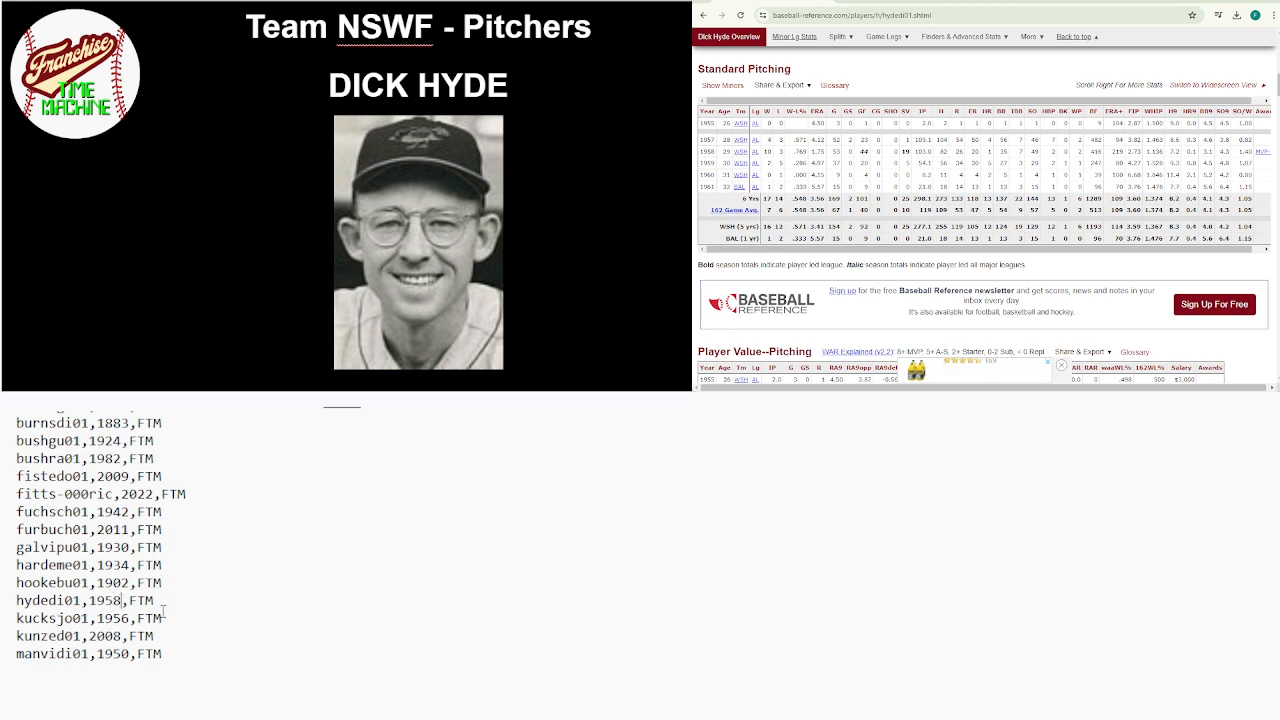
Set the season in the hydedi01 line of the roster list to 1957 and add an empty line below it
left_click(121, 600)
key("BackSpace")
type("7")
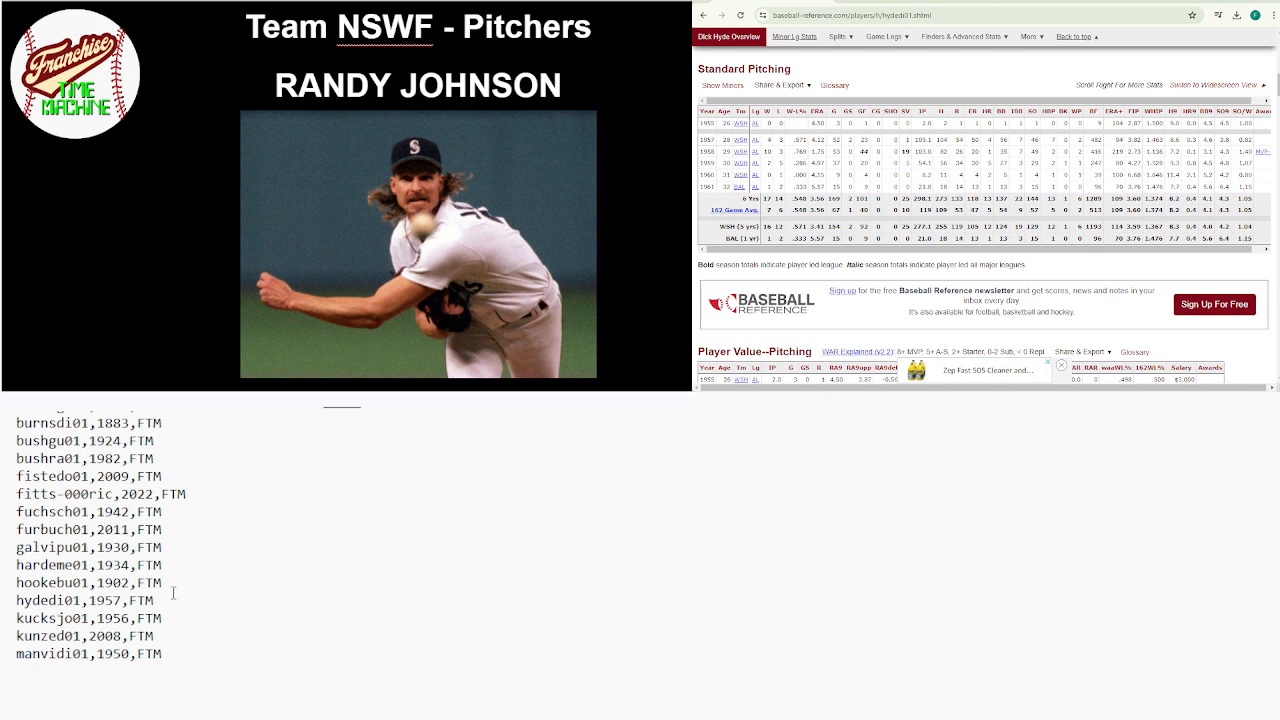
key("Return")
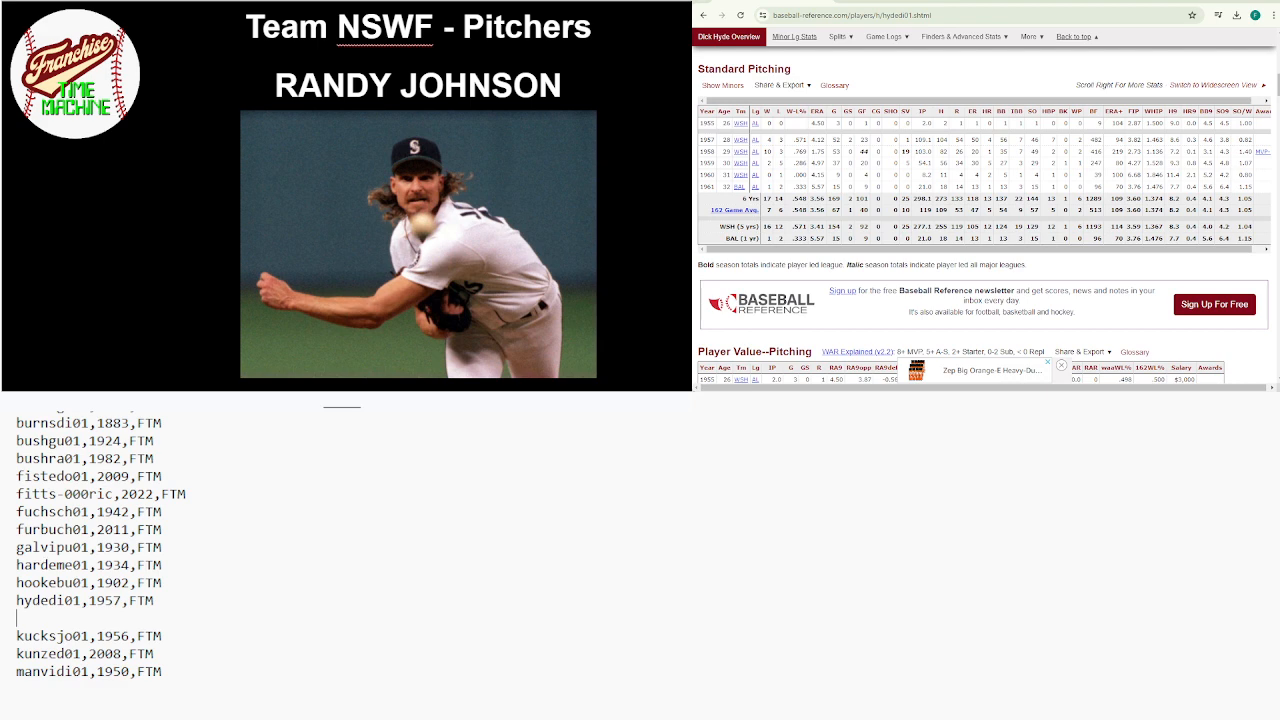
Search Baseball Reference for "randy johnson" and open the page of the pitcher active 1988-2009
scroll(984, 200, "up", 7)
left_click(1140, 58)
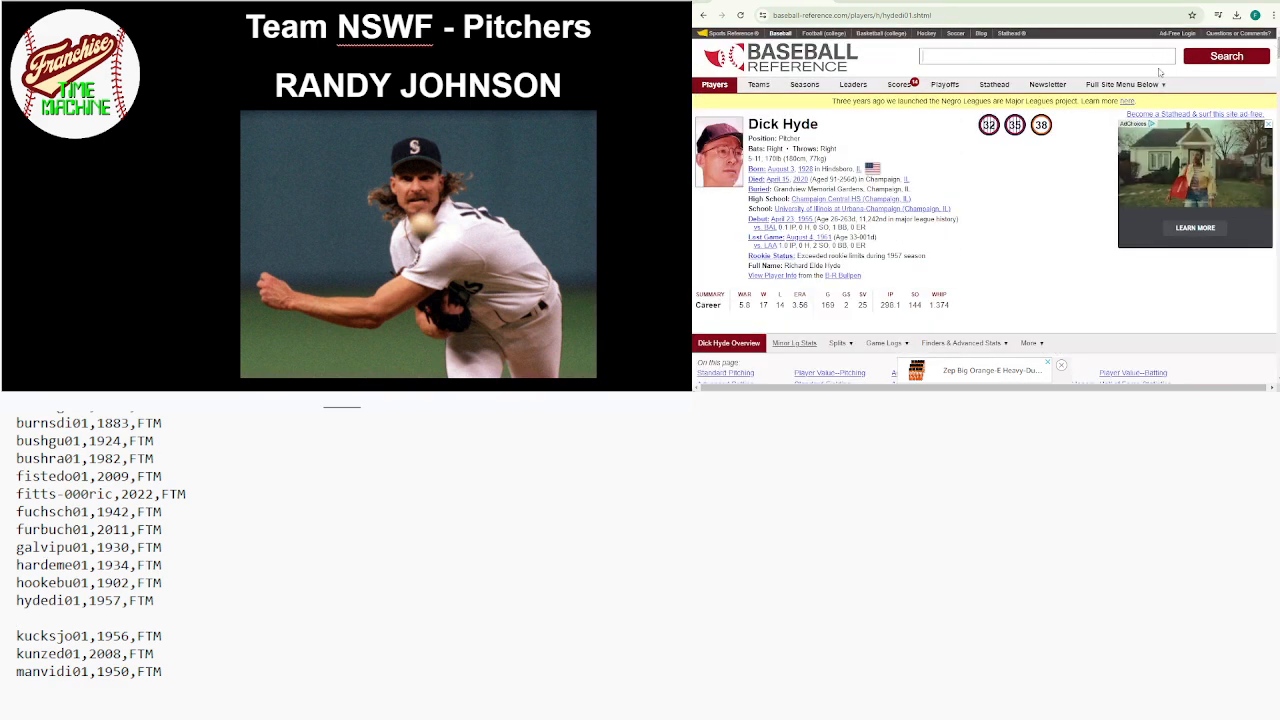
type("randy Johnson")
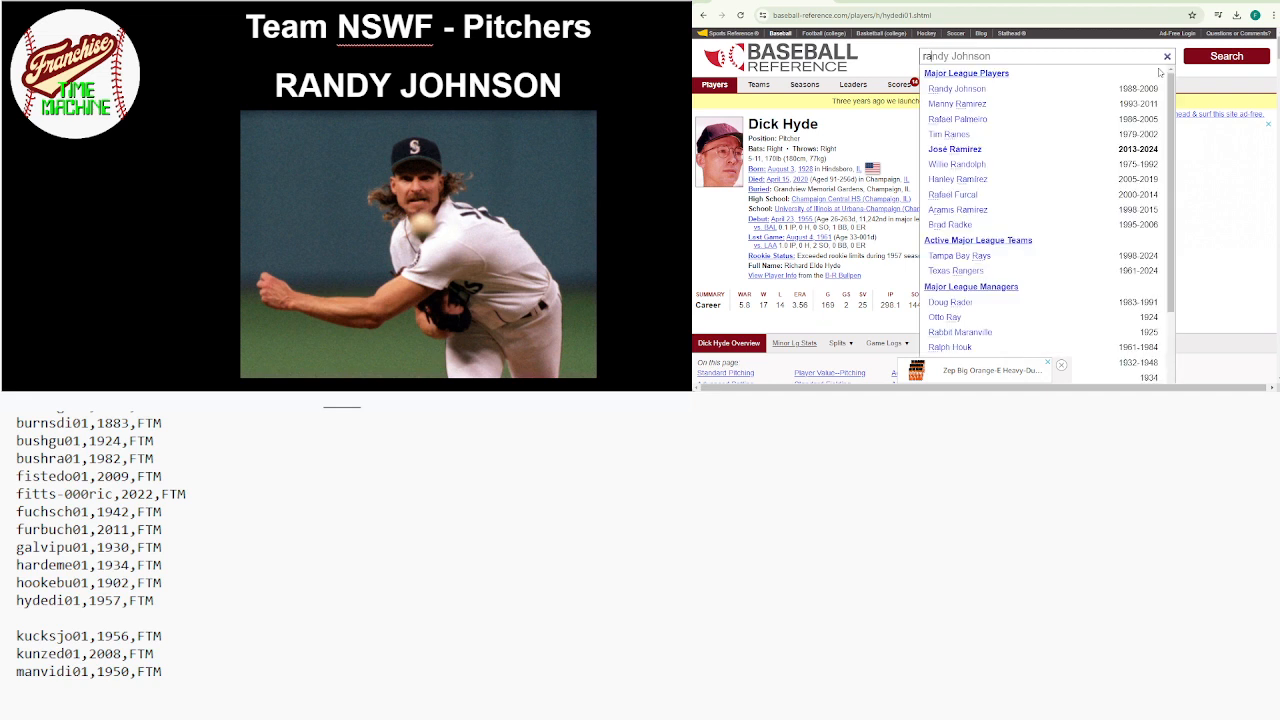
type("ndy j")
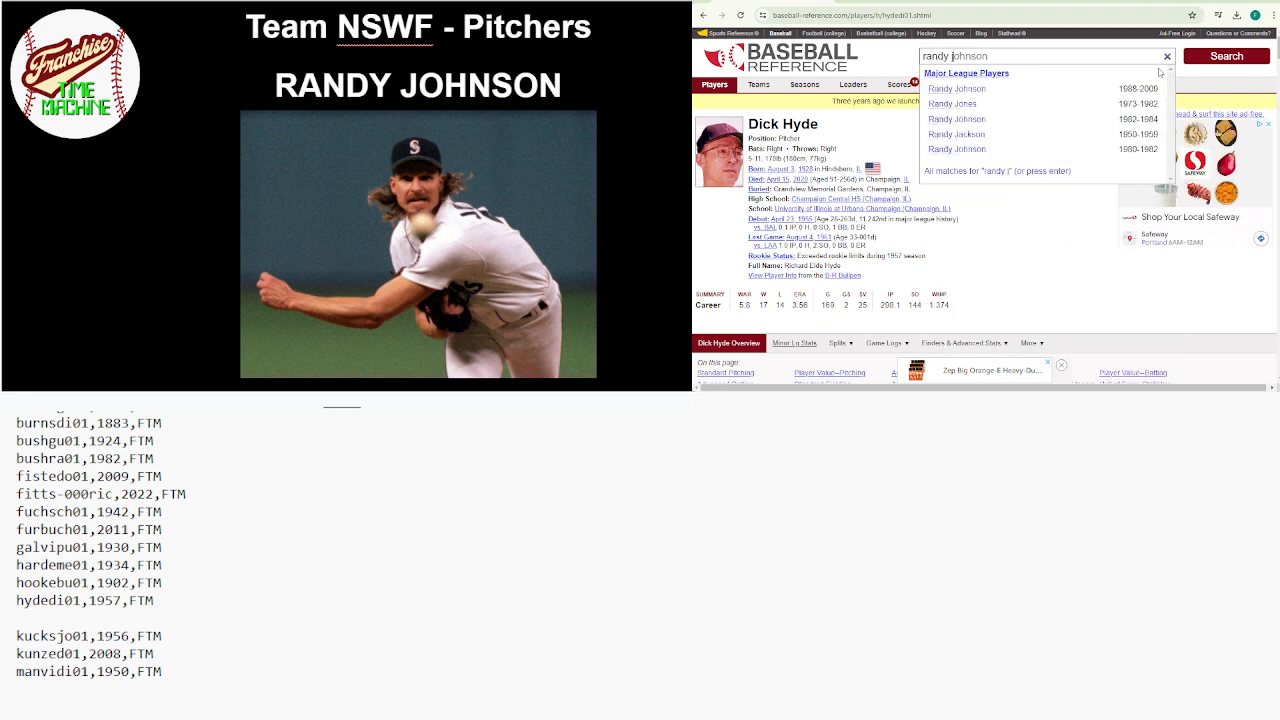
left_click(1062, 92)
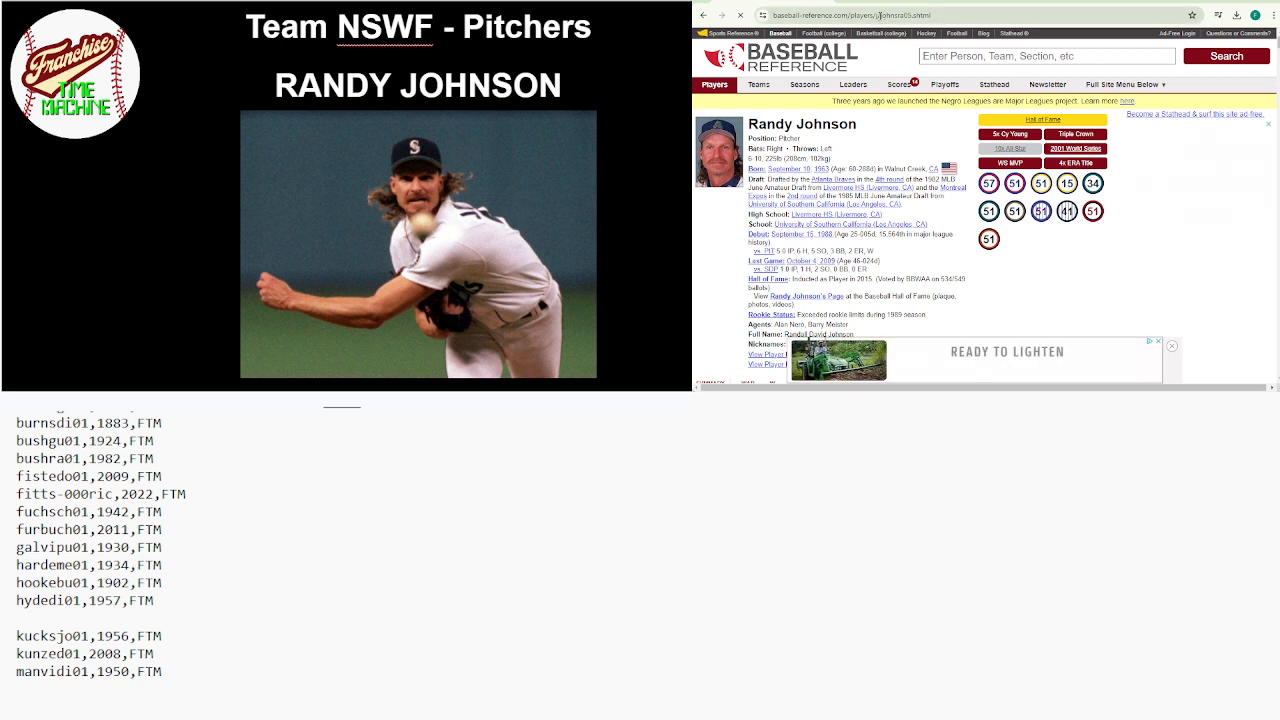
Copy Randy Johnson's player ID from the page address and fill the empty roster line with johnsra05,1988,FTM
left_click_drag(880, 15, 907, 16)
key("ctrl+c")
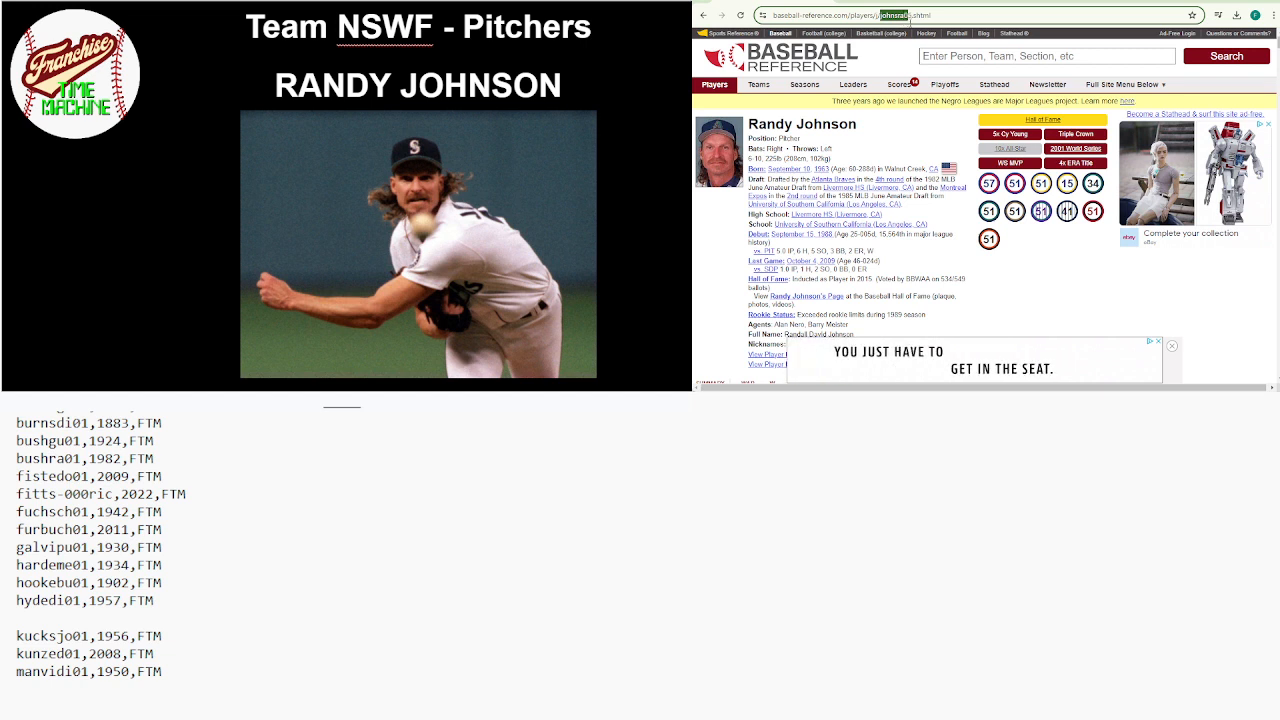
left_click_drag(907, 16, 911, 17)
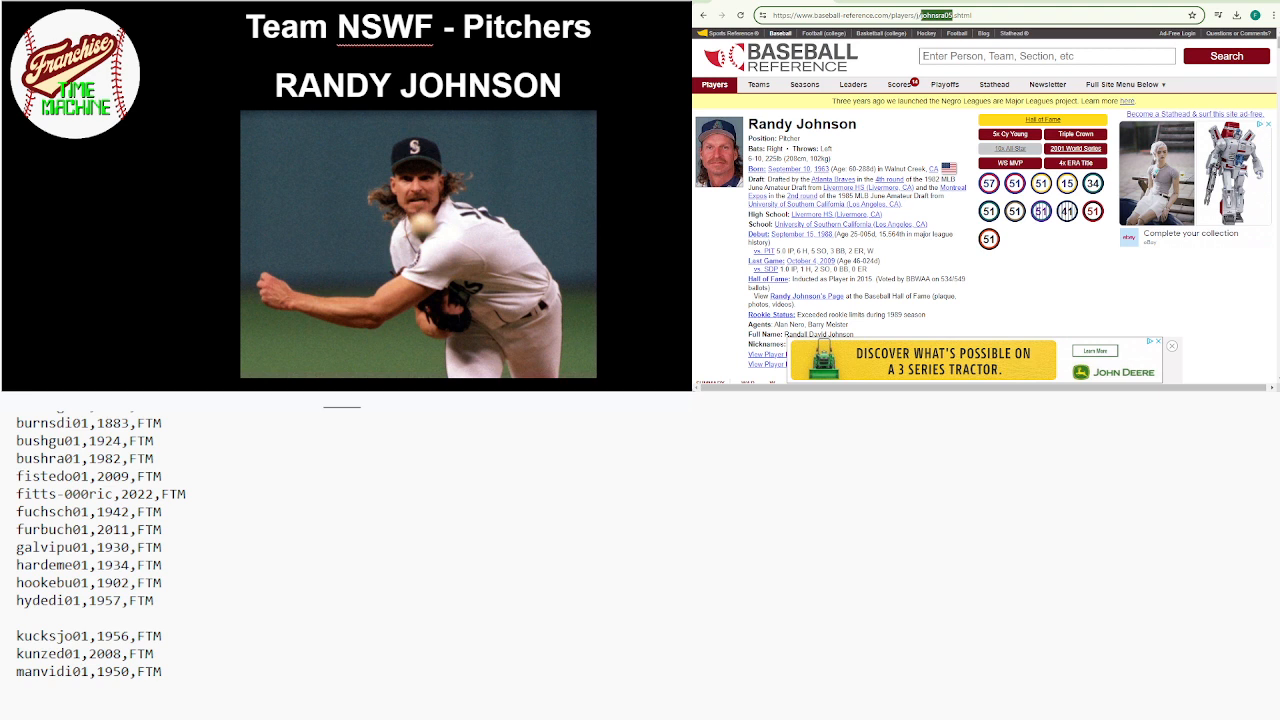
left_click(171, 612)
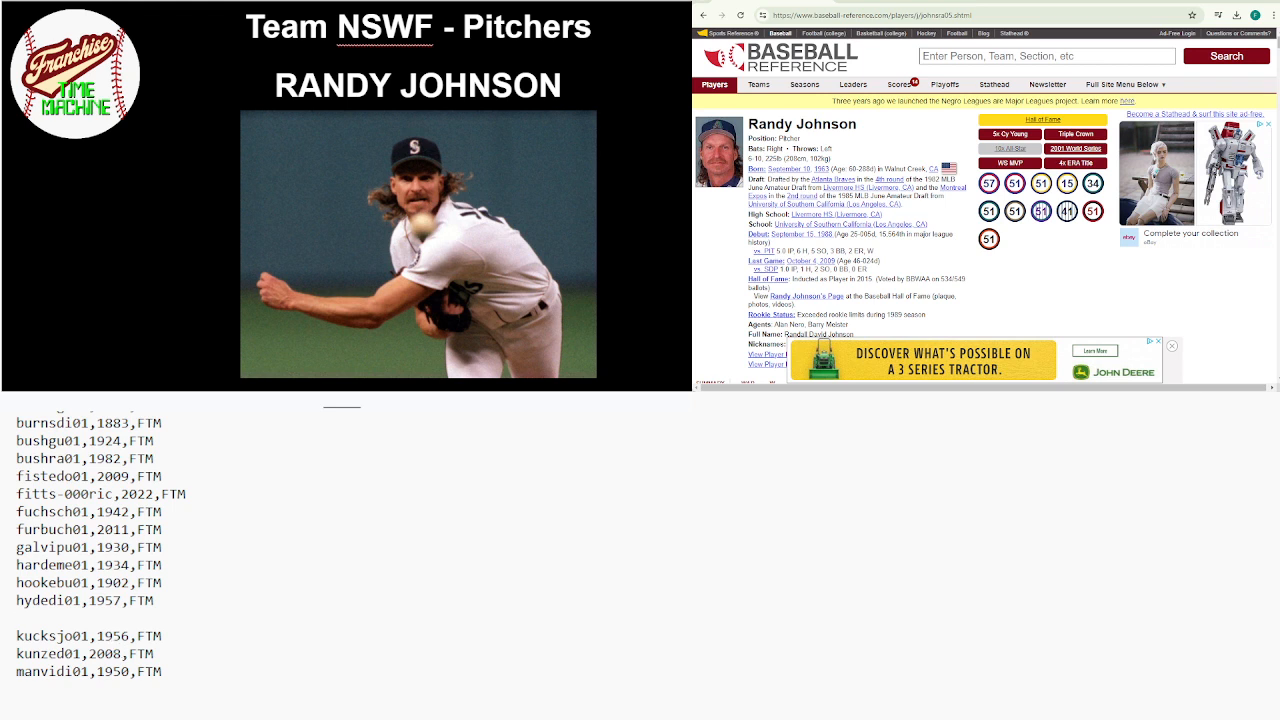
type("jo")
key("BackSpace")
key("BackSpace")
key("ctrl+v")
type(",1988,FTM")
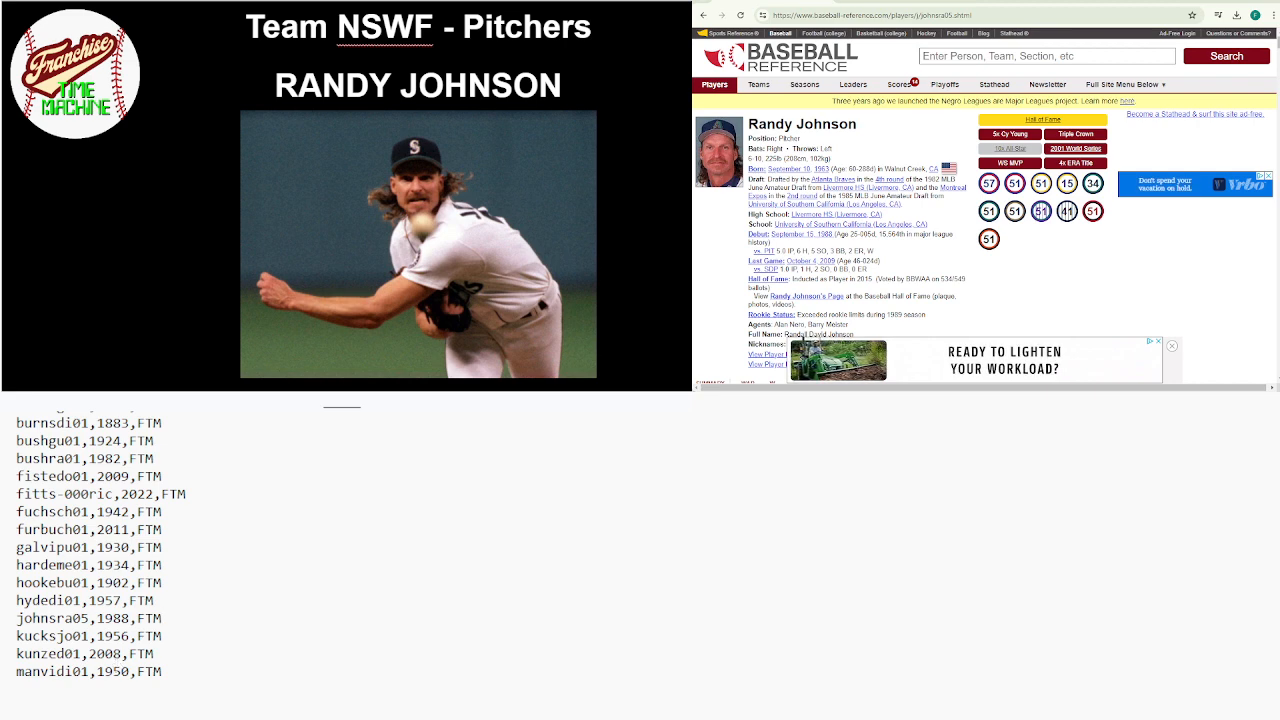
Review Randy Johnson's Standard Pitching table without the floating video and set the season in the johnsra05 line to 1989
scroll(985, 205, "down", 3)
scroll(985, 215, "down", 6)
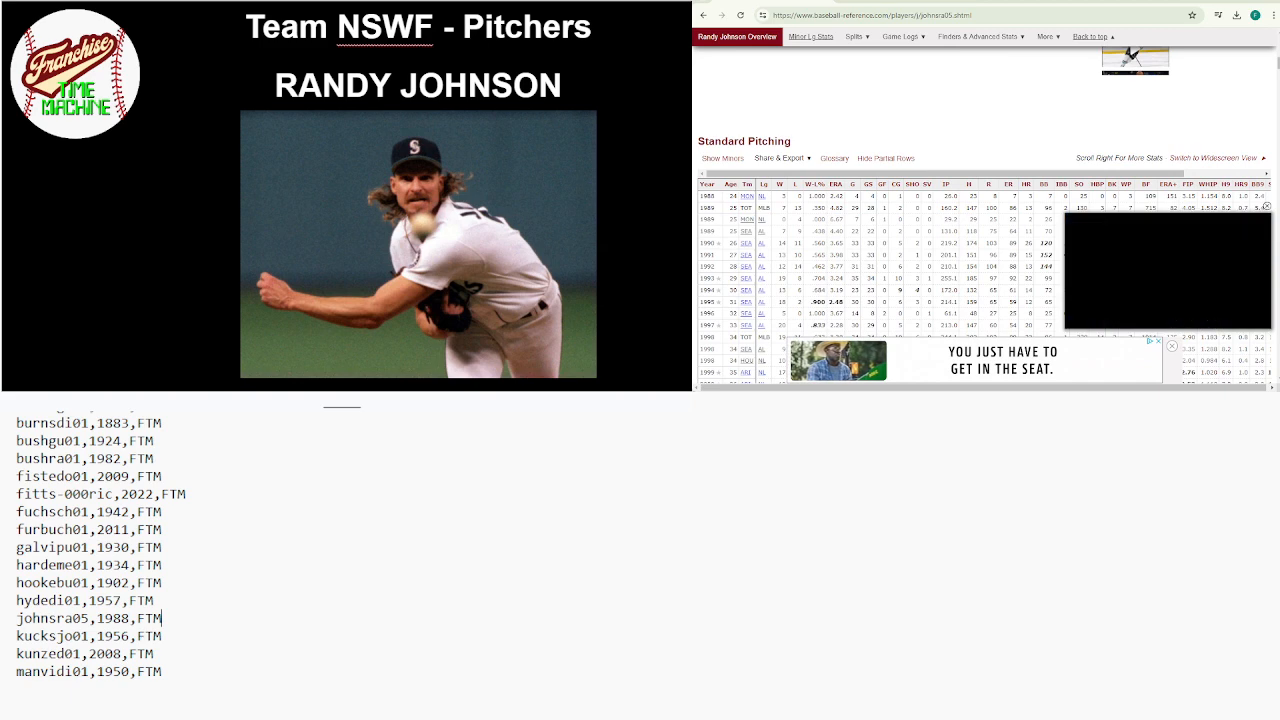
scroll(985, 215, "down", 3)
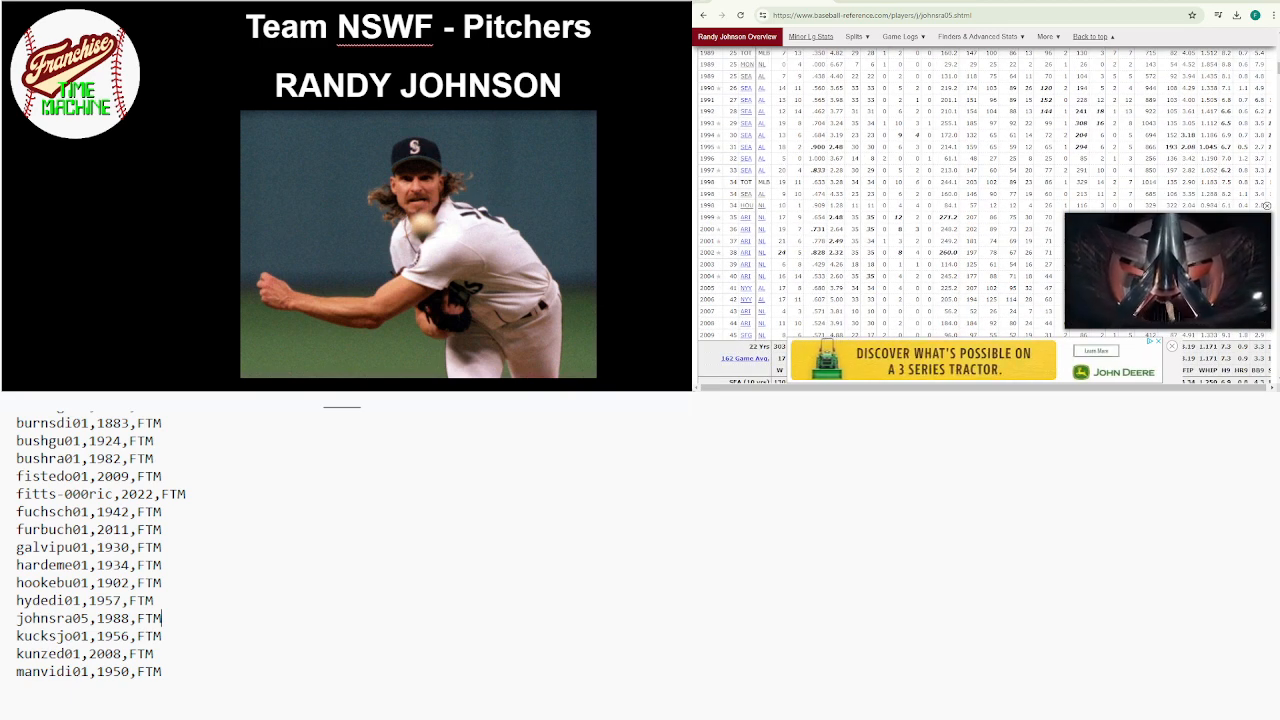
left_click(1267, 206)
scroll(1245, 197, "up", 1)
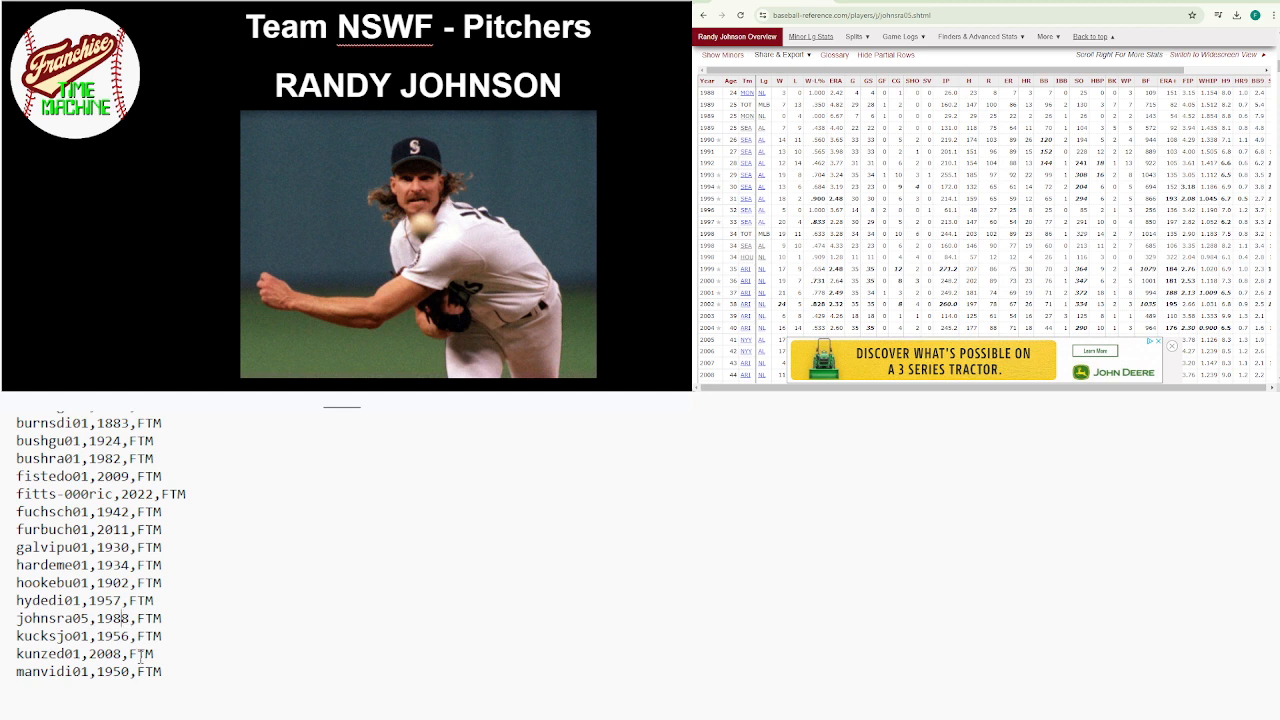
key("BackSpace")
type("9")
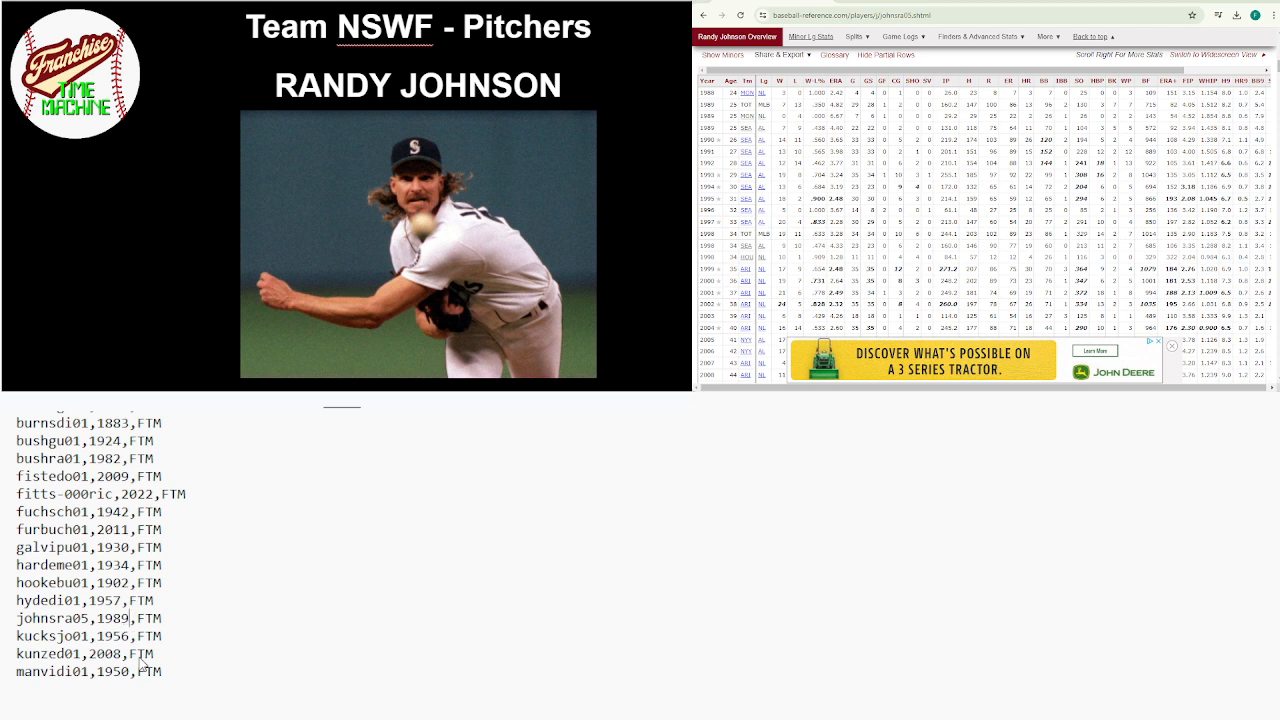
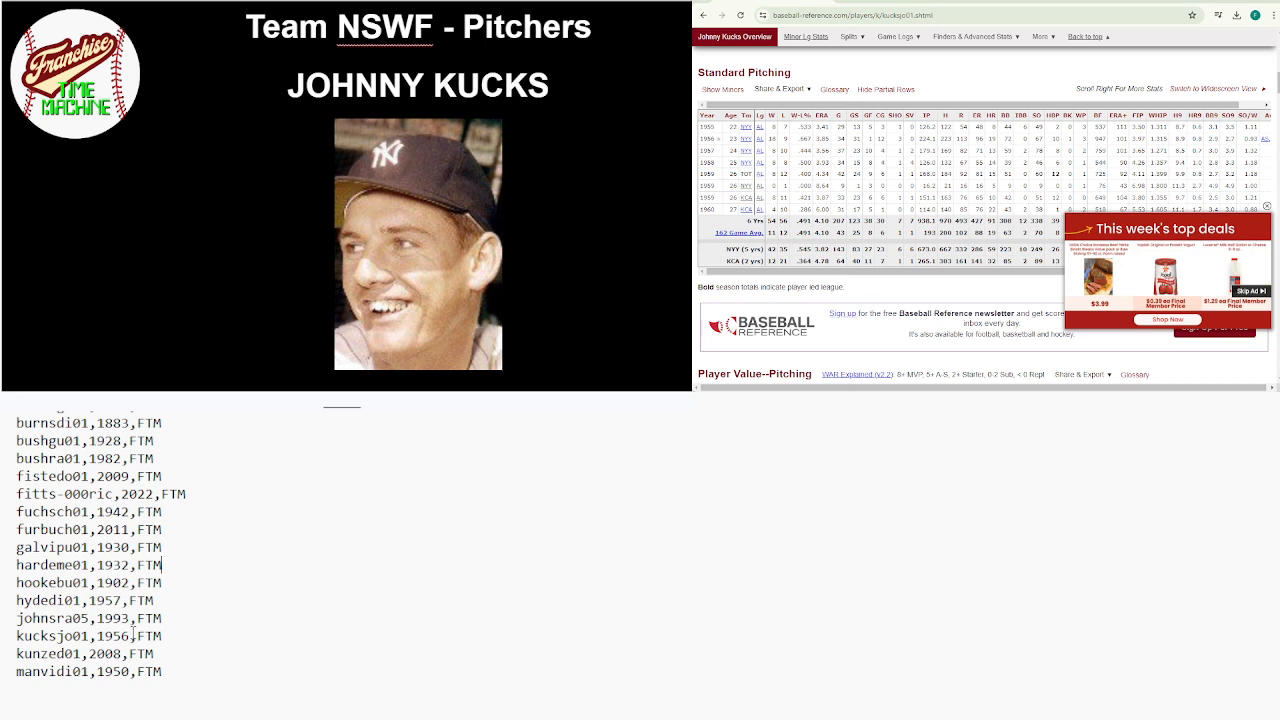
Replace the season in the kucksjo01 line of the roster list with 1955
key("BackSpace")
type("5")
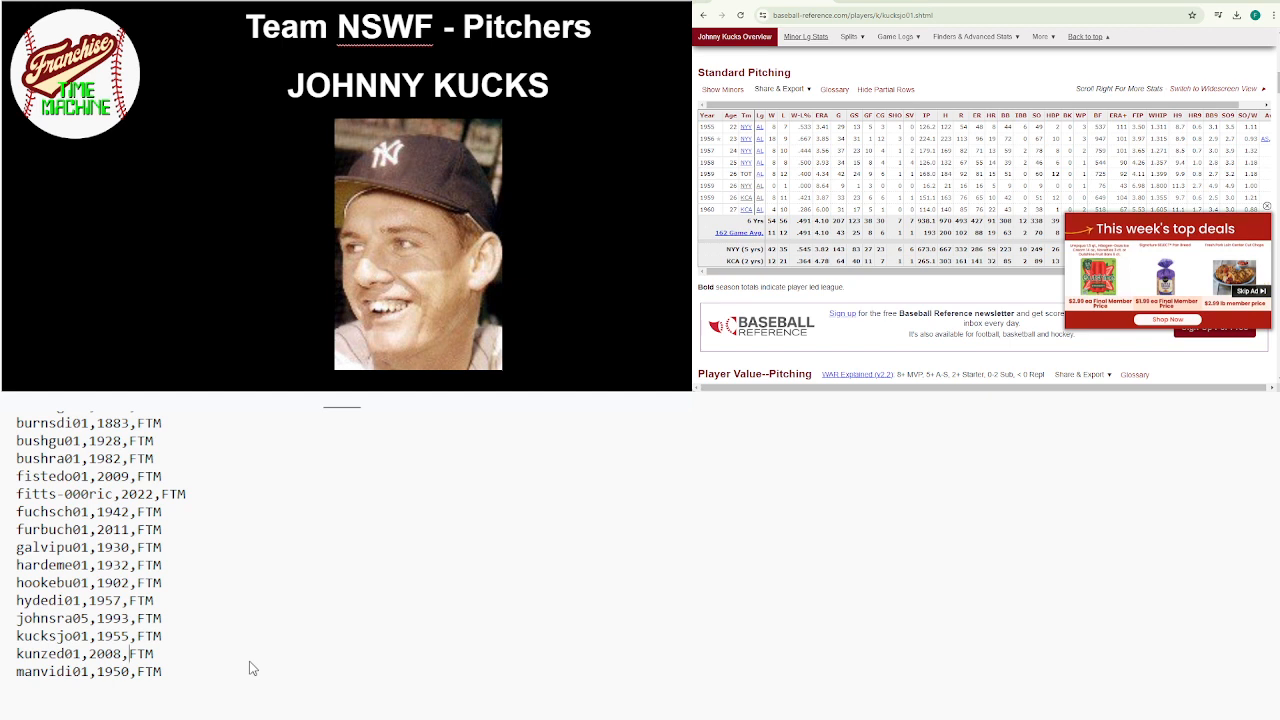
key("Return")
key("Return")
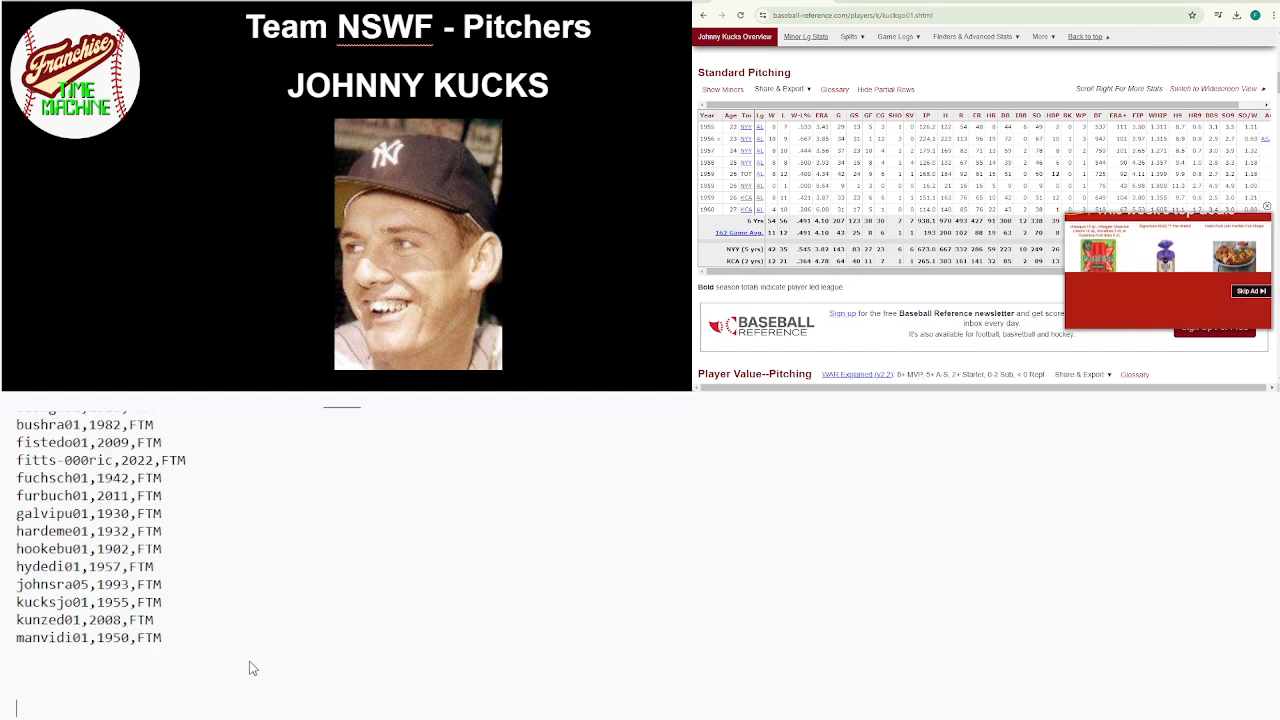
key("Return")
key("Return")
key("Return")
key("Return")
key("Return")
key("Return")
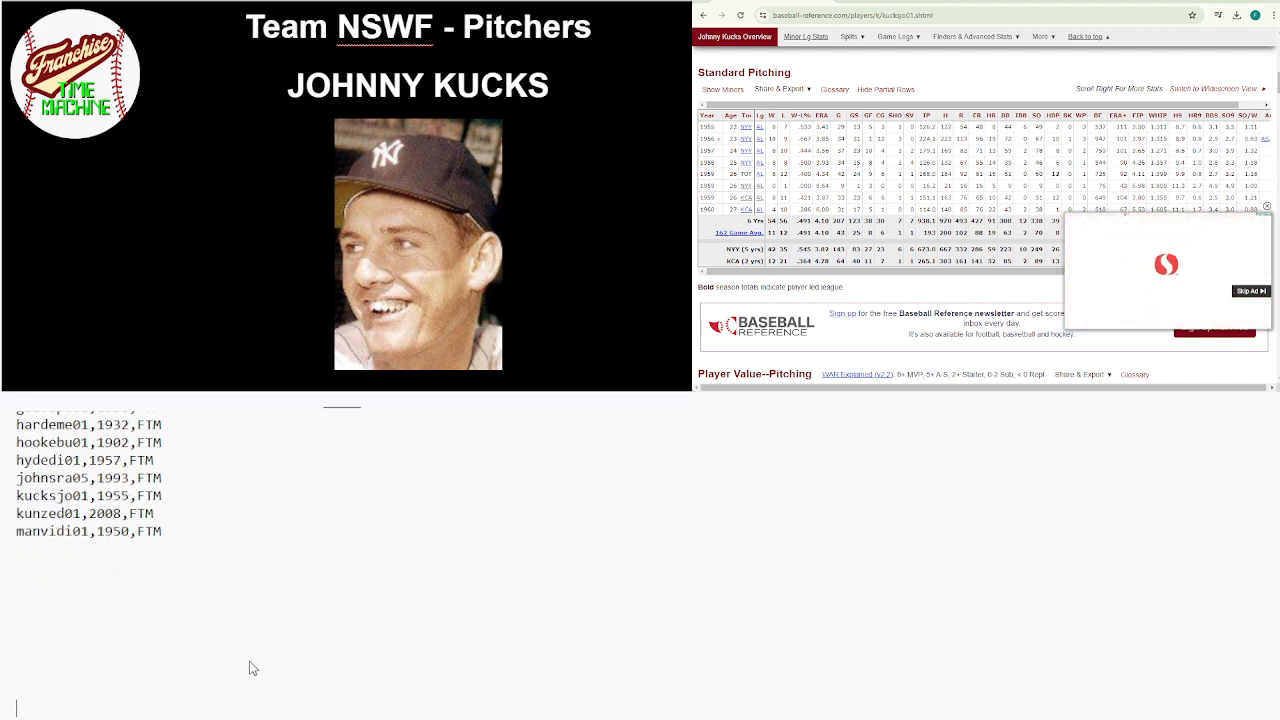
key("Return")
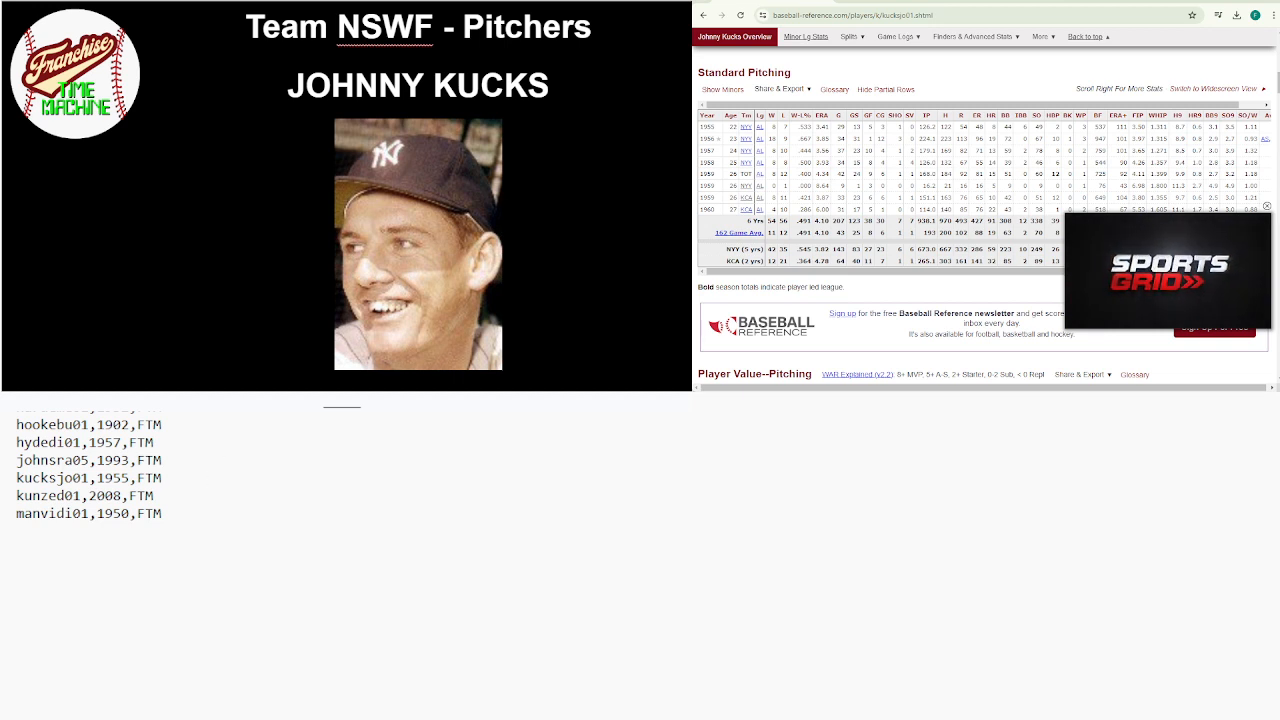
Advance the Team NSWF pitchers slideshow to the Eddie Kunz slide
right_click(0, 0)
key("Escape")
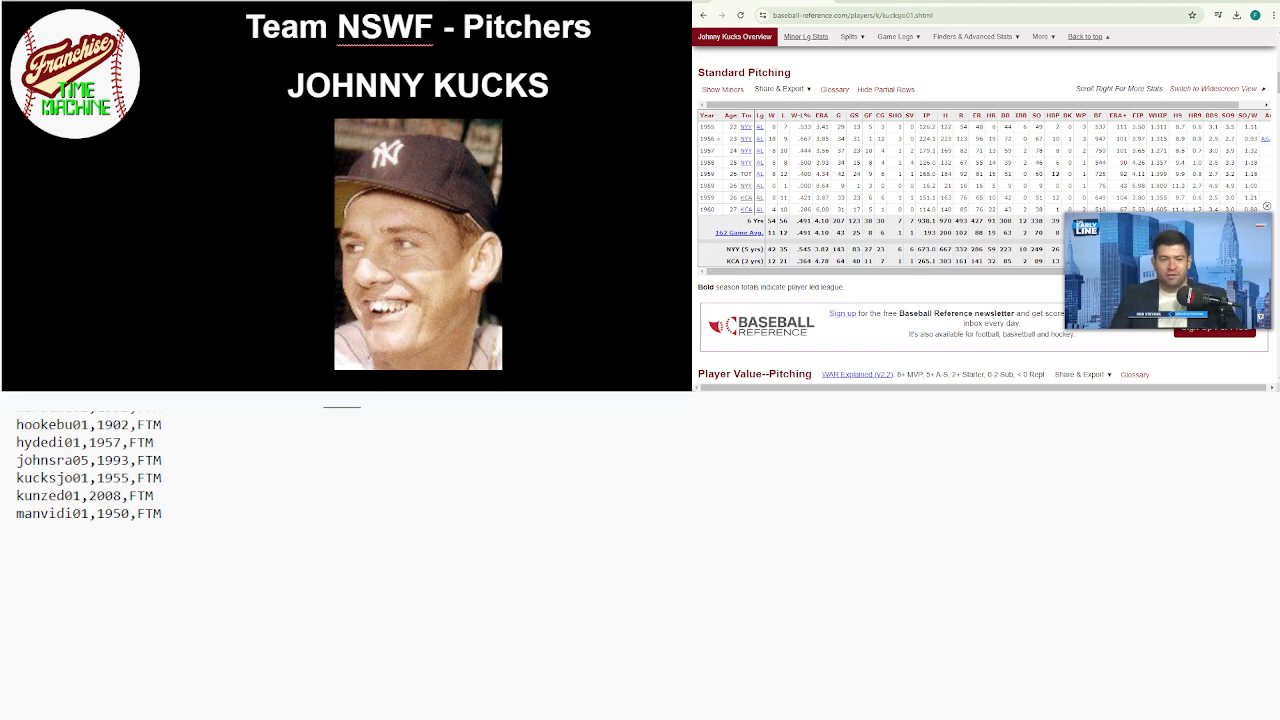
key("Right")
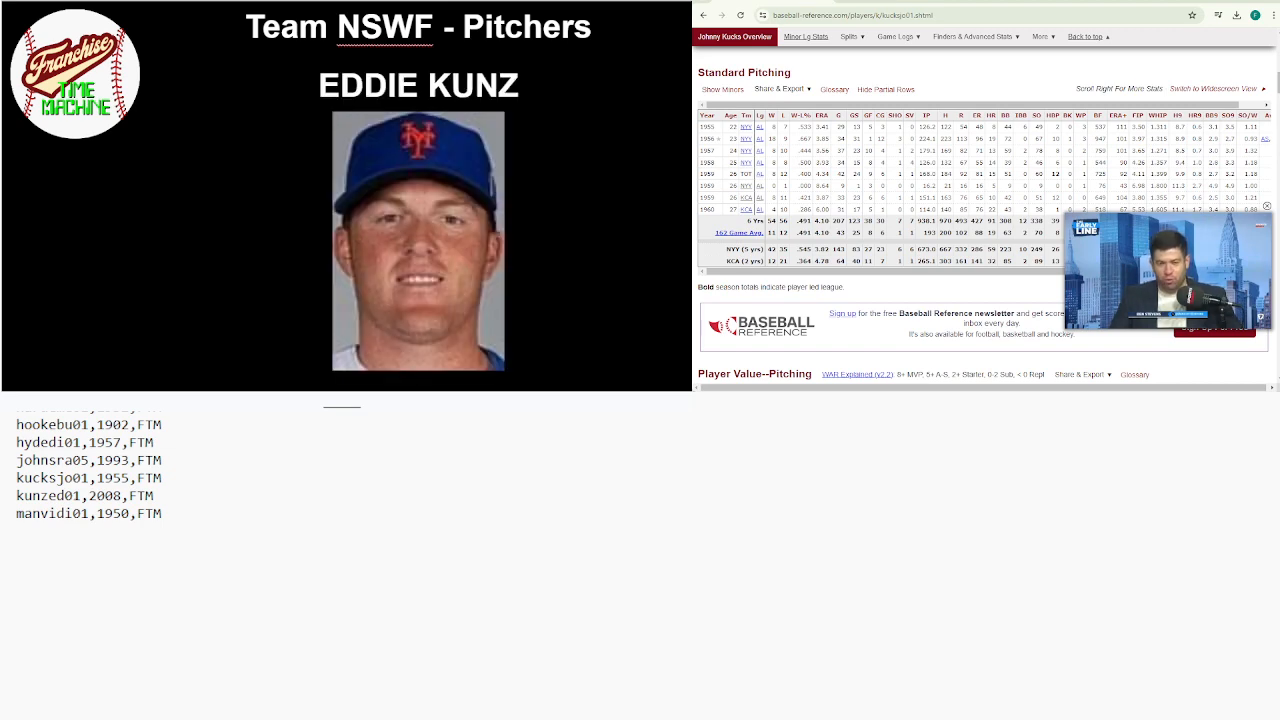
Search Baseball Reference for "kunz", open Earl Kunz's player page and bring up his Standard Pitching table
left_click(1086, 36)
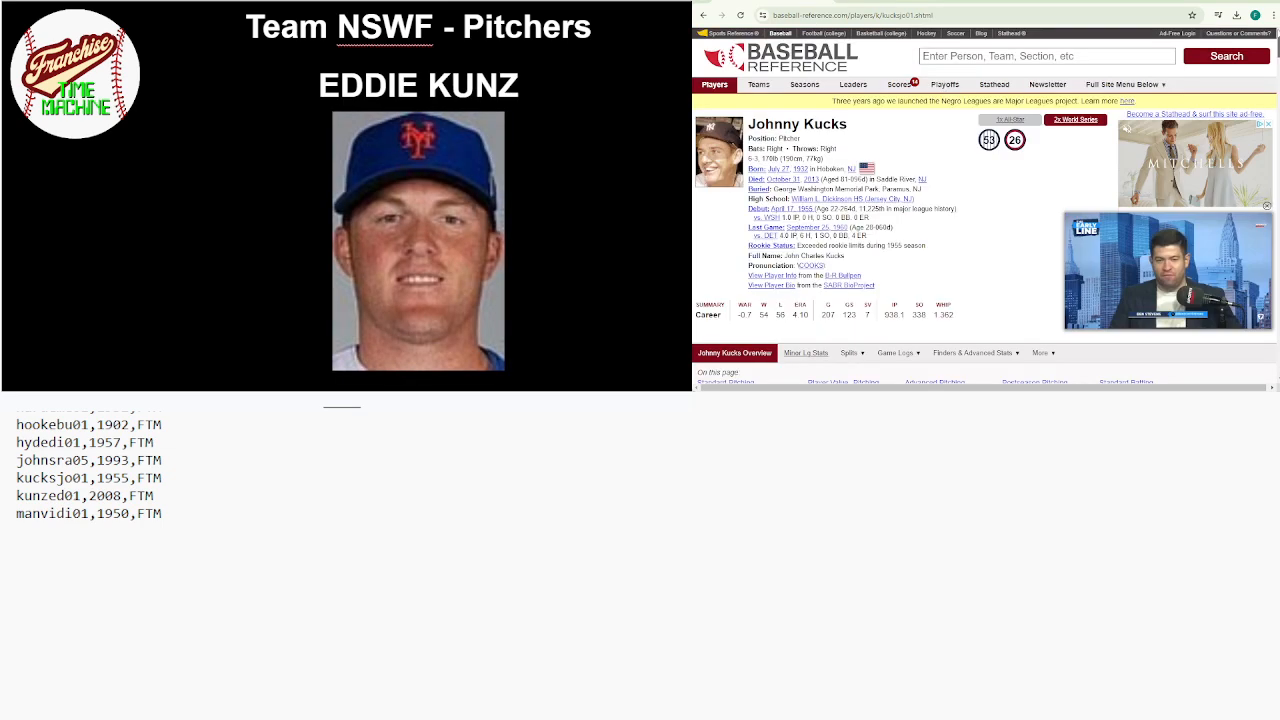
left_click(1112, 57)
type("kunz")
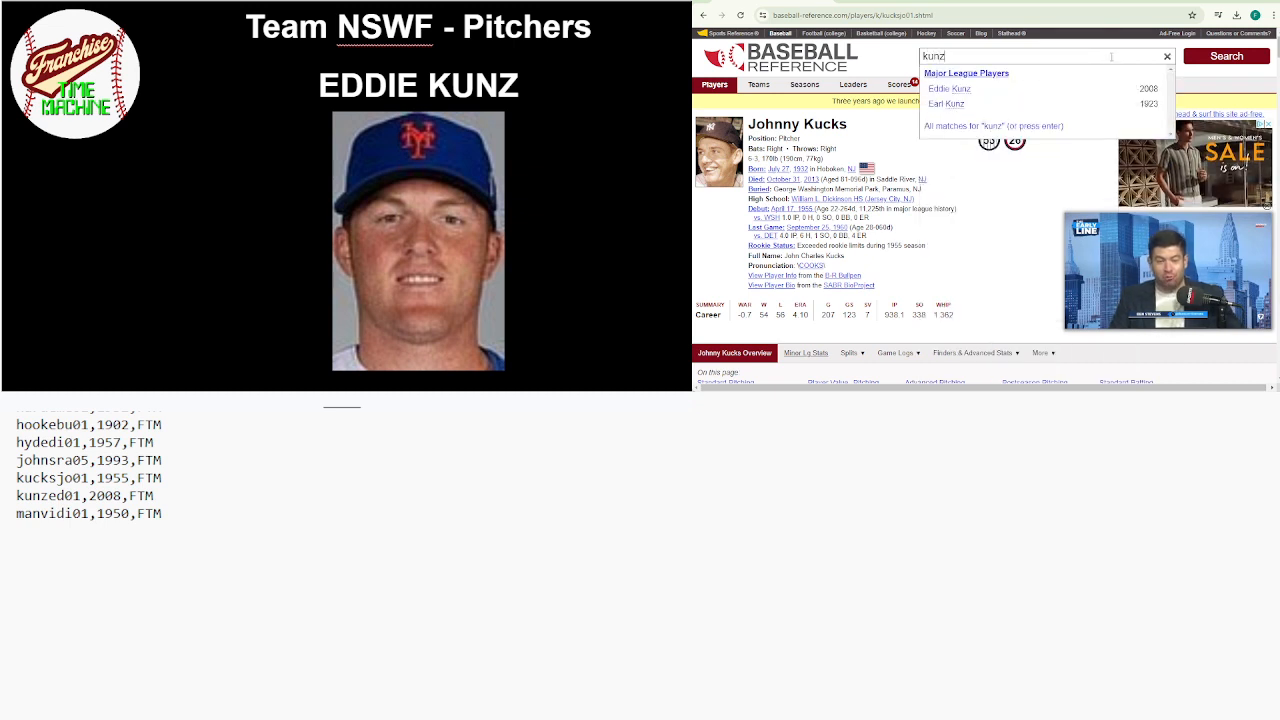
left_click(1008, 105)
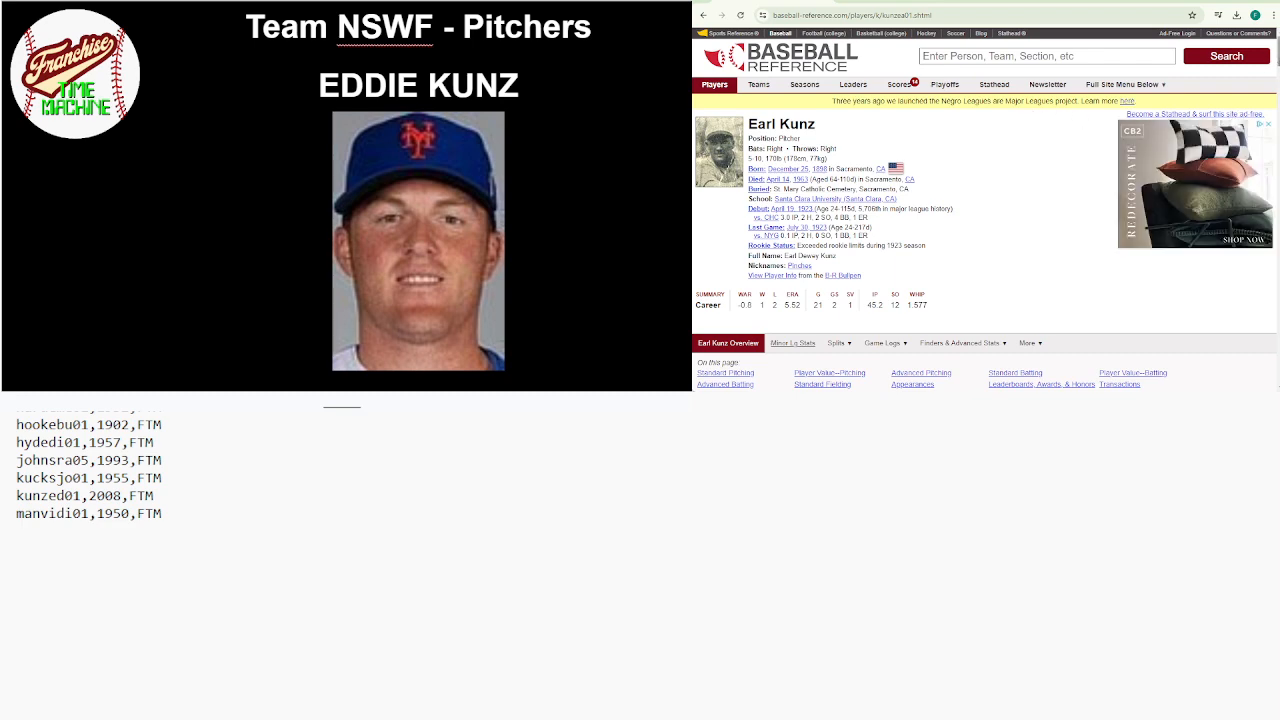
scroll(985, 210, "down", 3)
scroll(1274, 104, "down", 5)
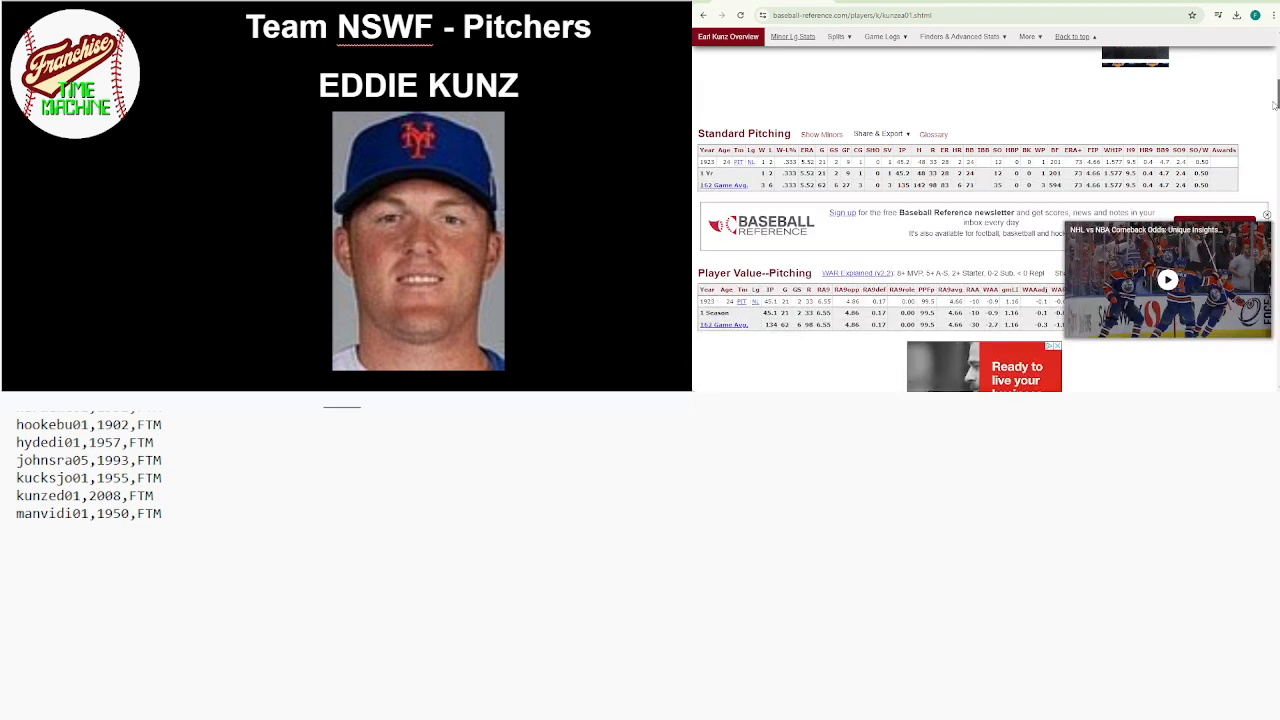
Search Baseball Reference for "kun", open Eddie Kunz's player page and bring up his Standard Pitching table
left_click_drag(1274, 104, 1276, 44)
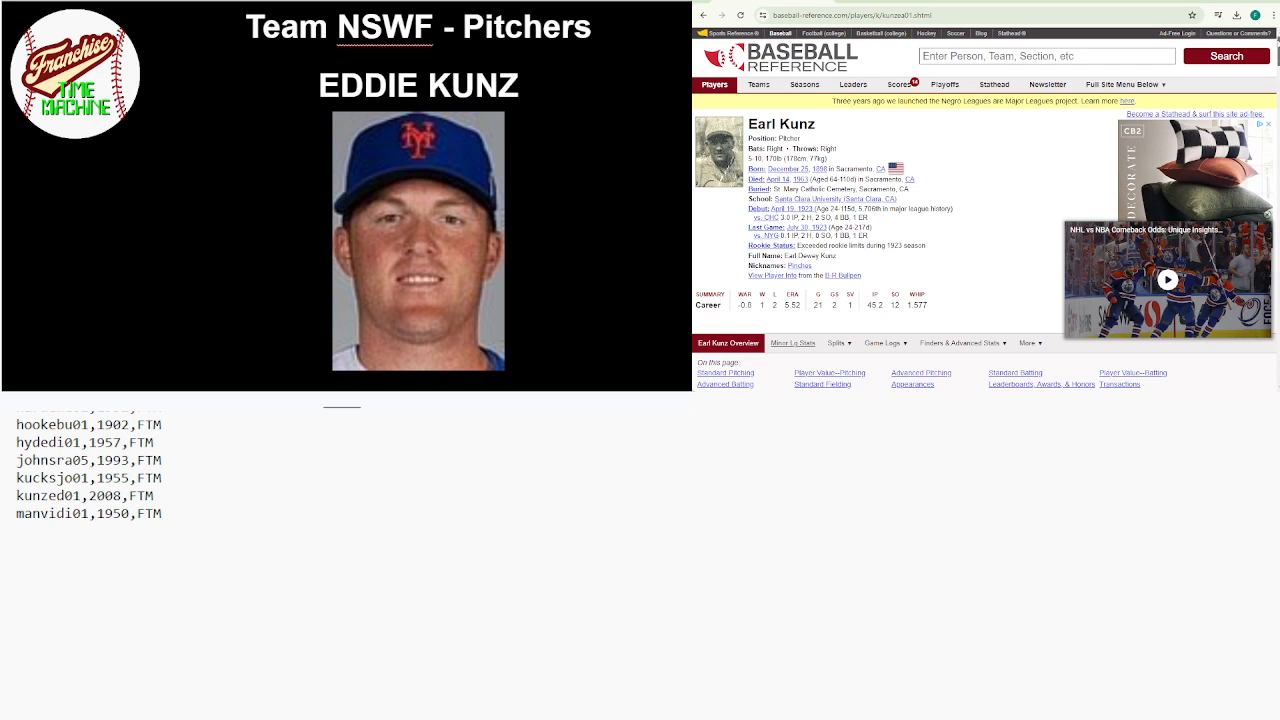
left_click(1082, 56)
type("kun")
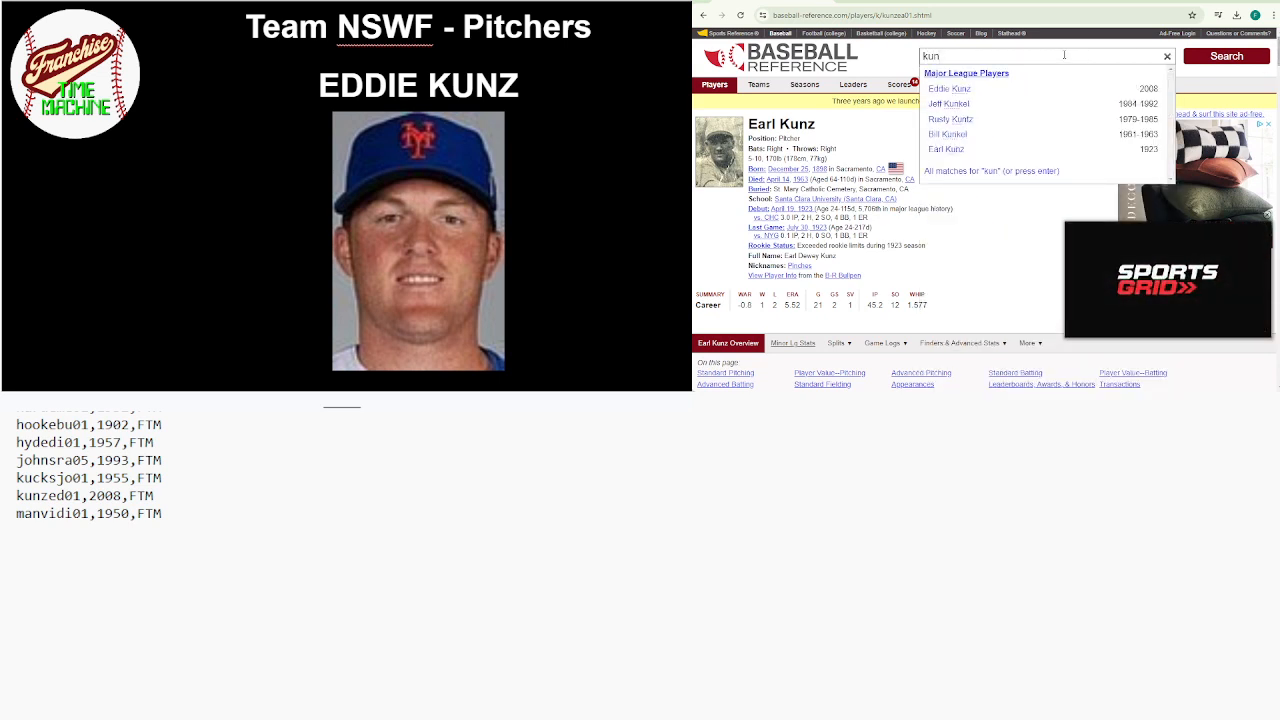
left_click(999, 90)
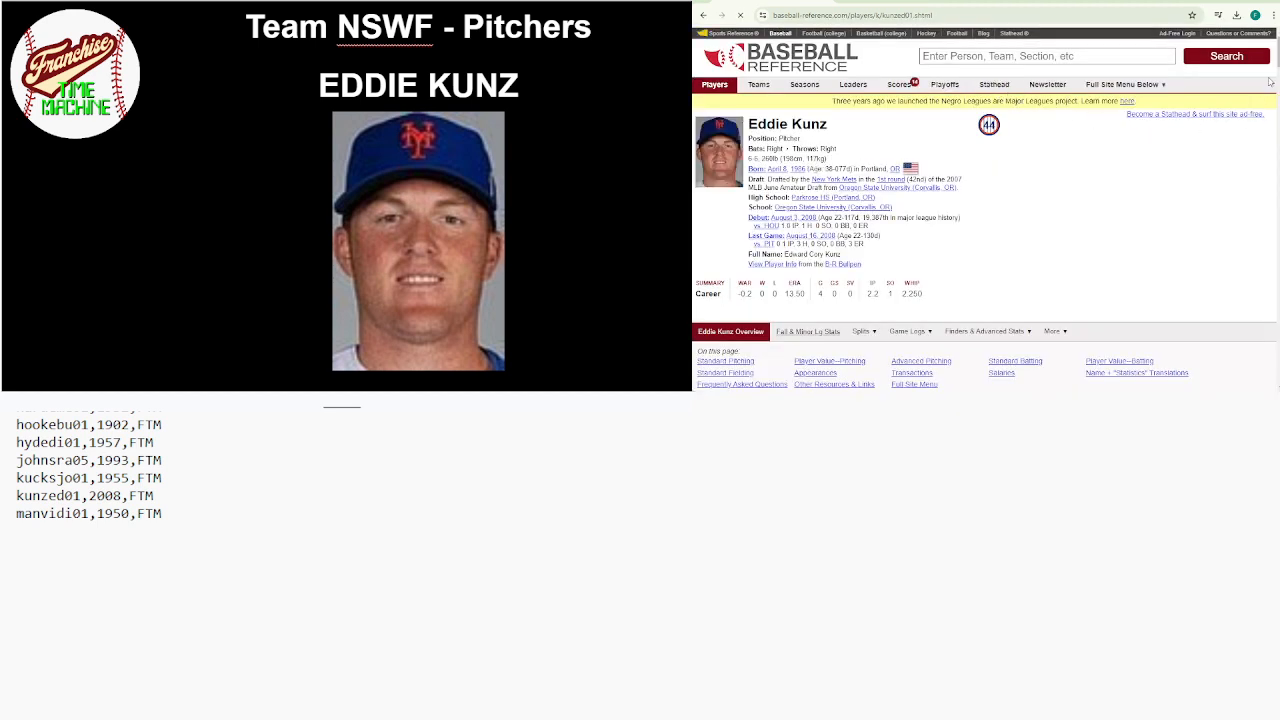
left_click_drag(1277, 58, 1275, 103)
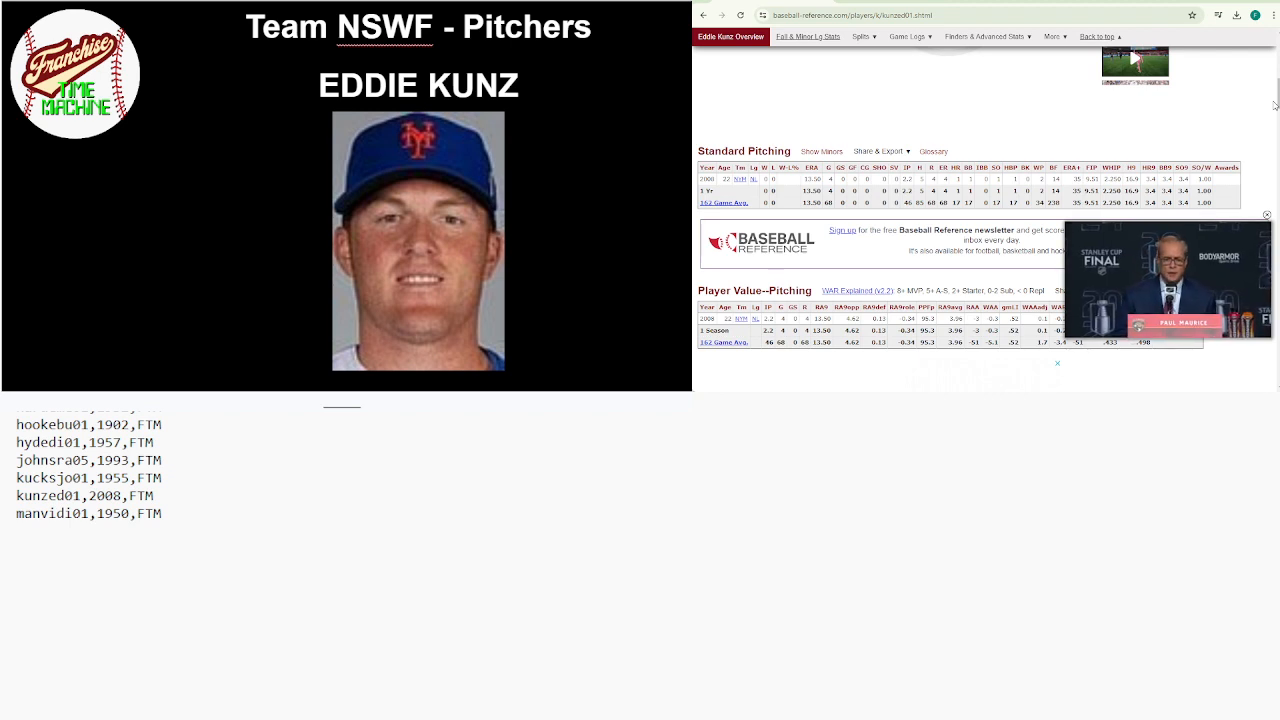
scroll(1275, 104, "up", 1)
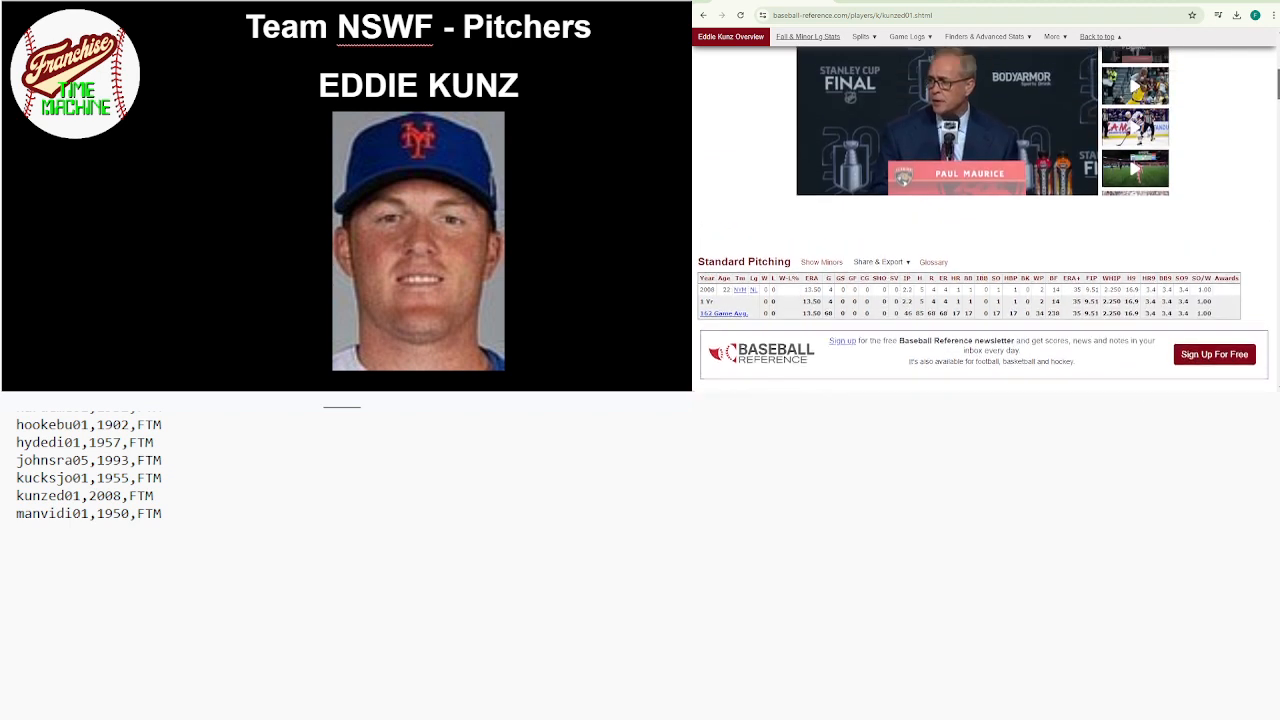
Search Baseball Reference for "manvi", open Dick Manville's player page and bring up his Standard Pitching table
scroll(1151, 55, "up", 5)
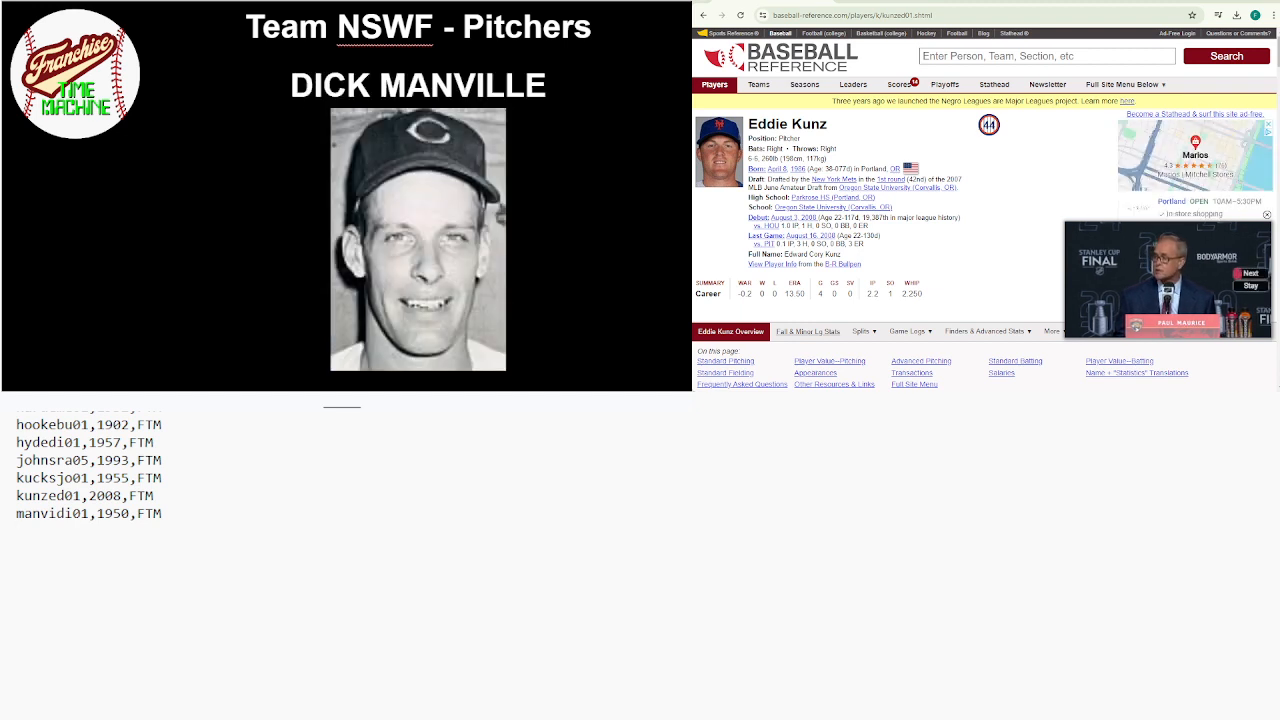
left_click(1085, 60)
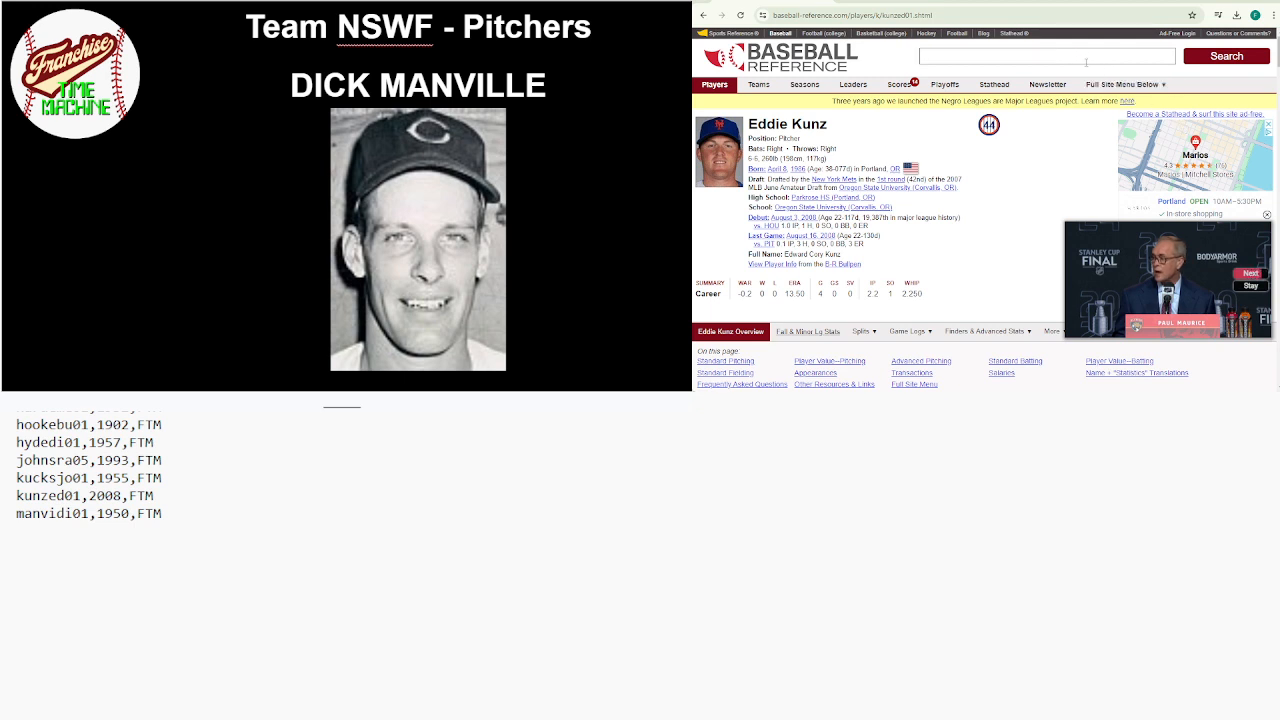
type("manvi")
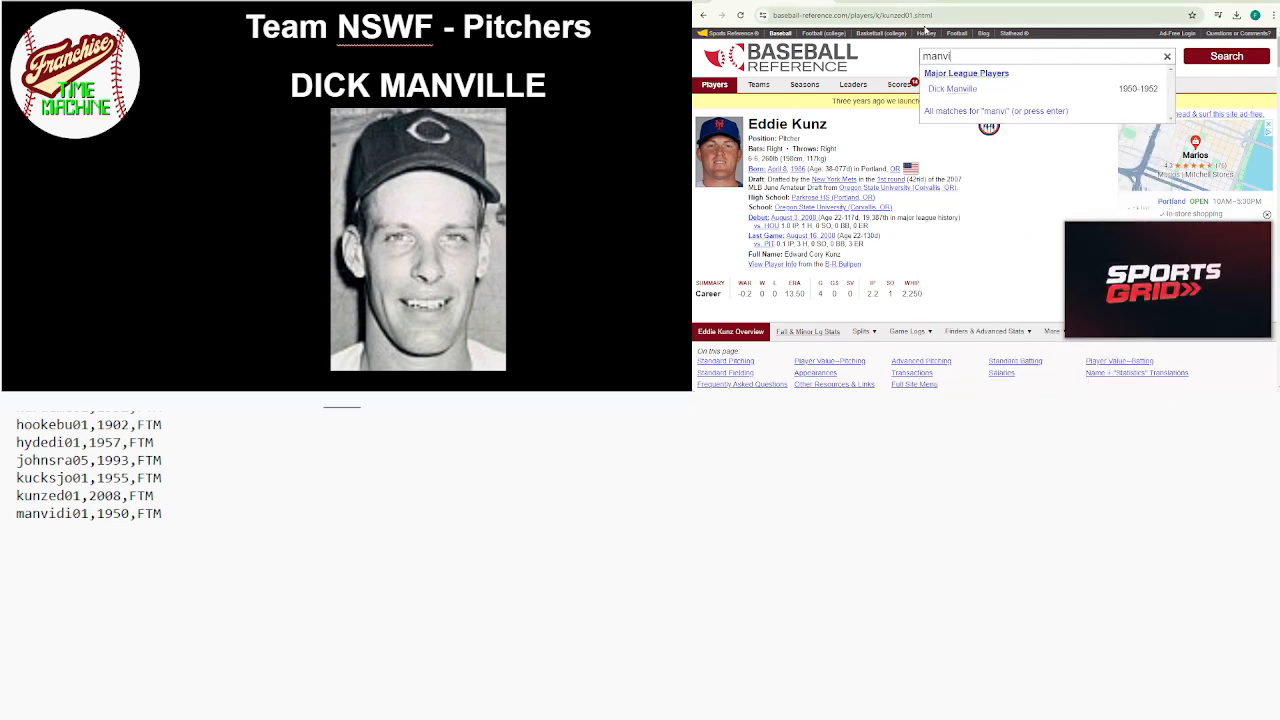
left_click(1032, 89)
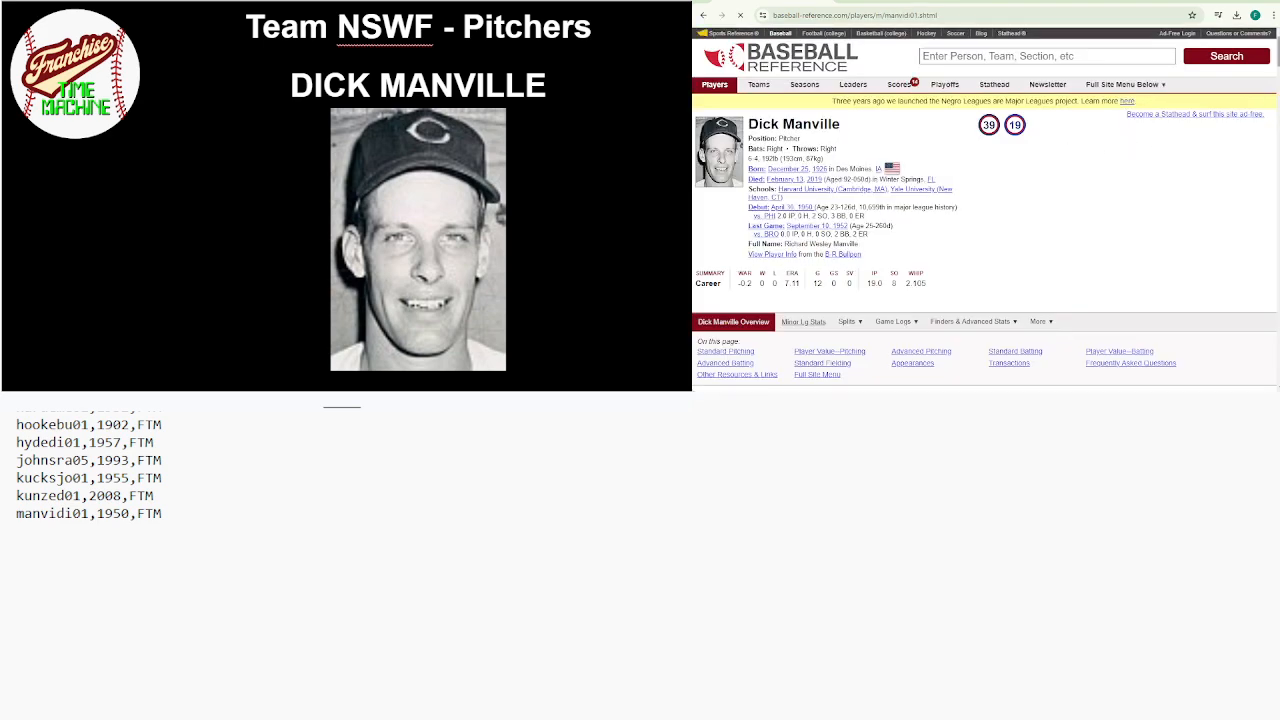
scroll(1273, 100, "down", 6)
left_click_drag(1273, 100, 1273, 104)
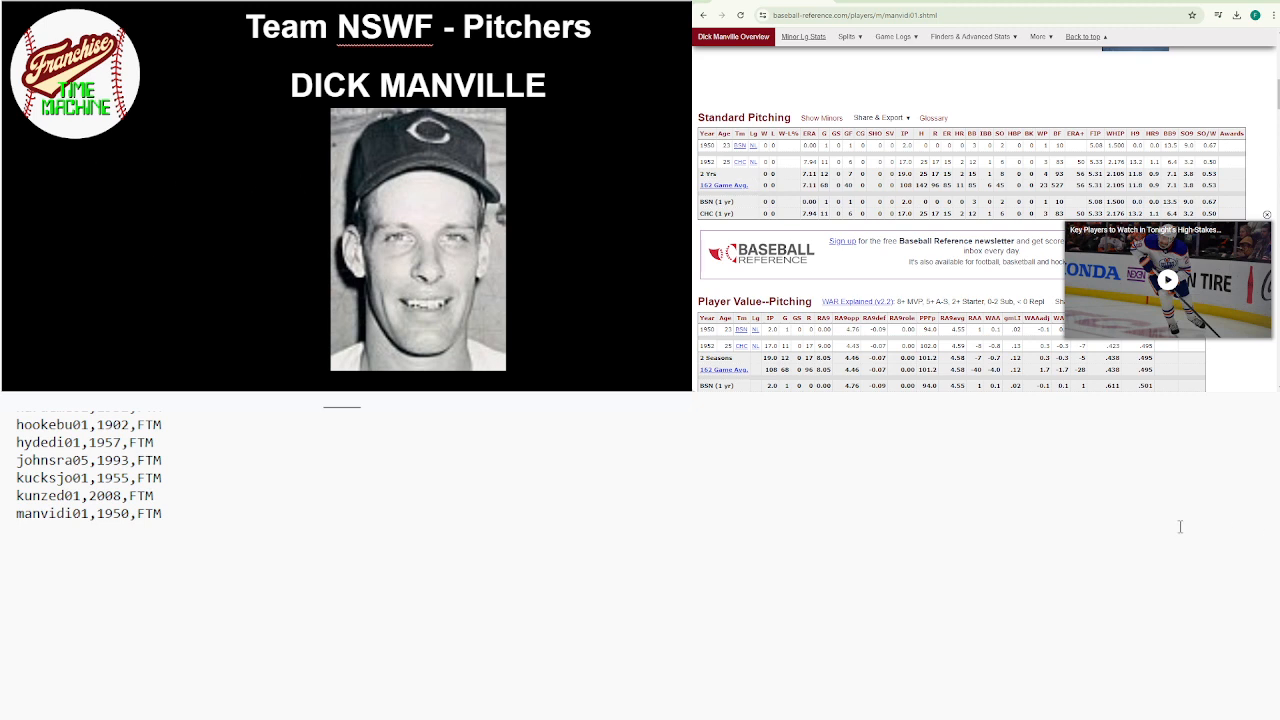
left_click(120, 552)
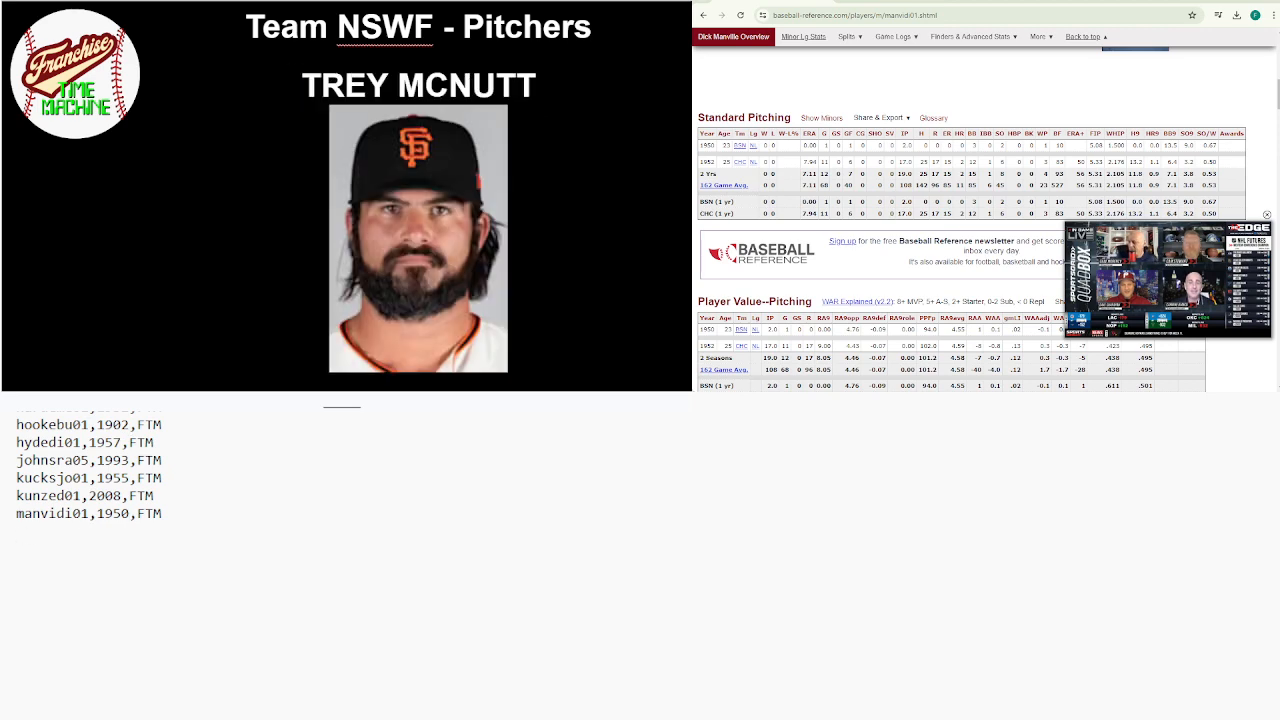
Search Baseball Reference for "trey mcnutt" to open his register page
scroll(1135, 50, "up", 5)
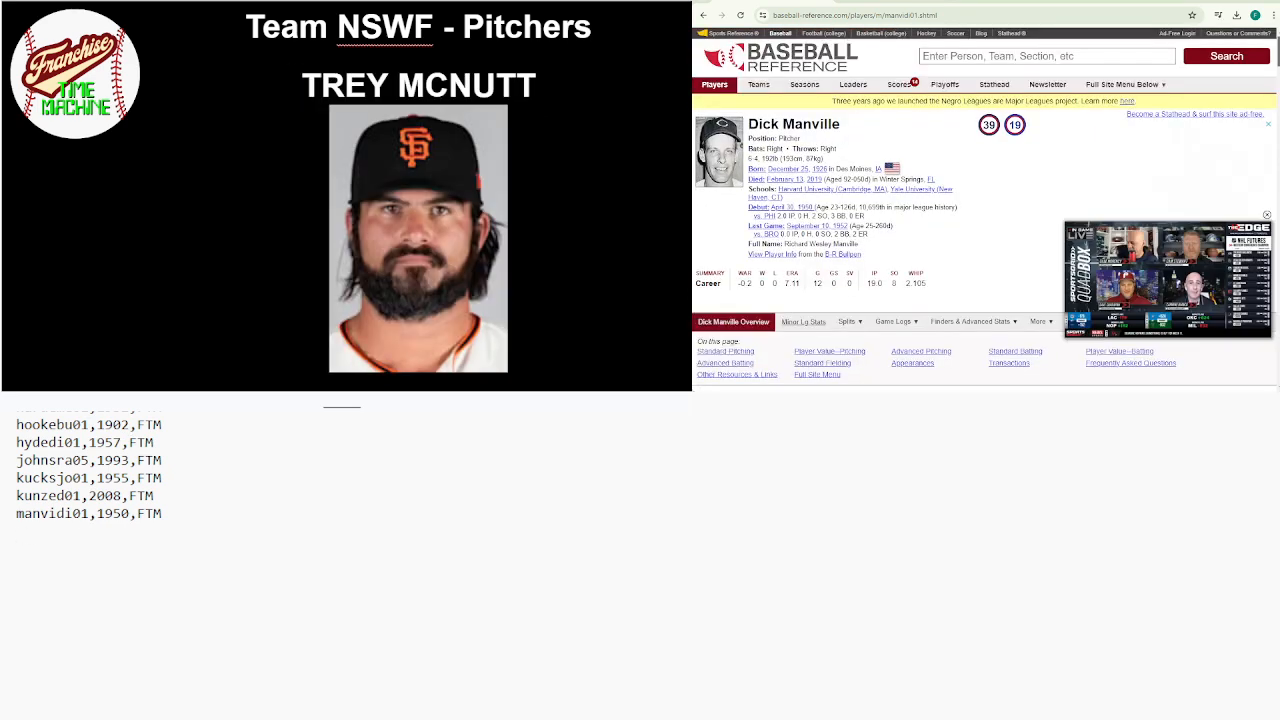
left_click(1135, 53)
type("trey mcnutt")
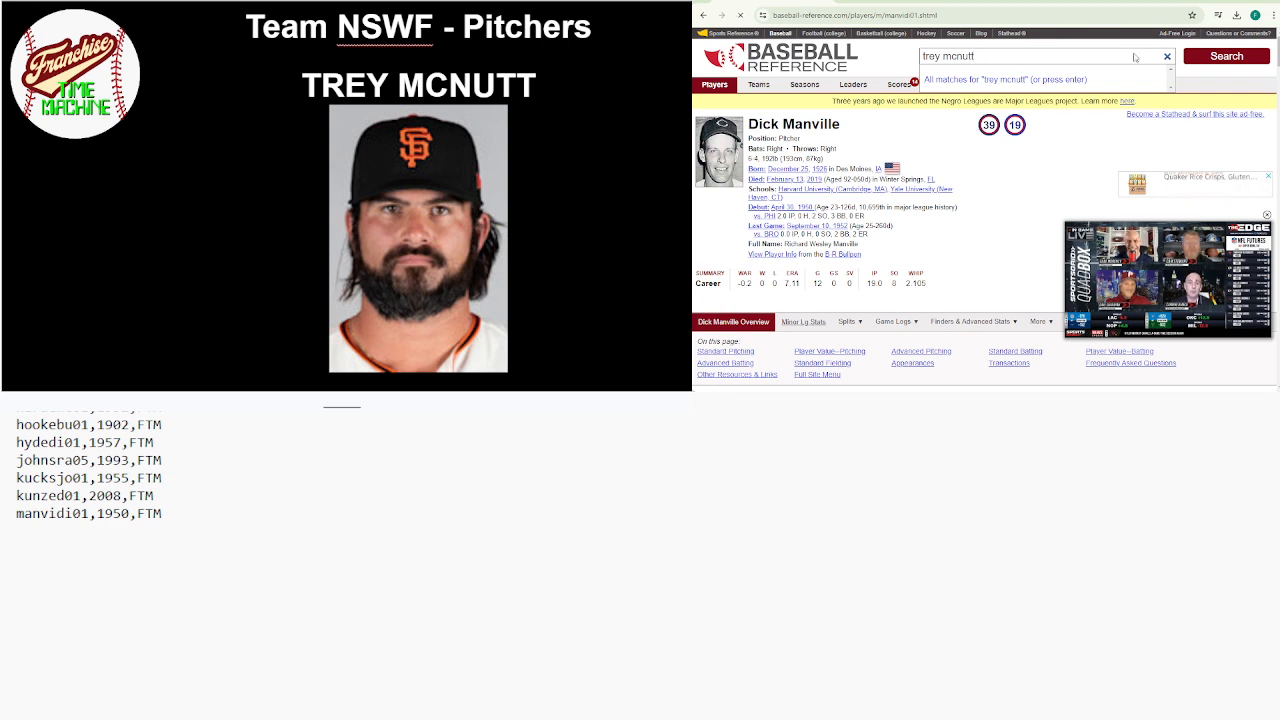
key("Return")
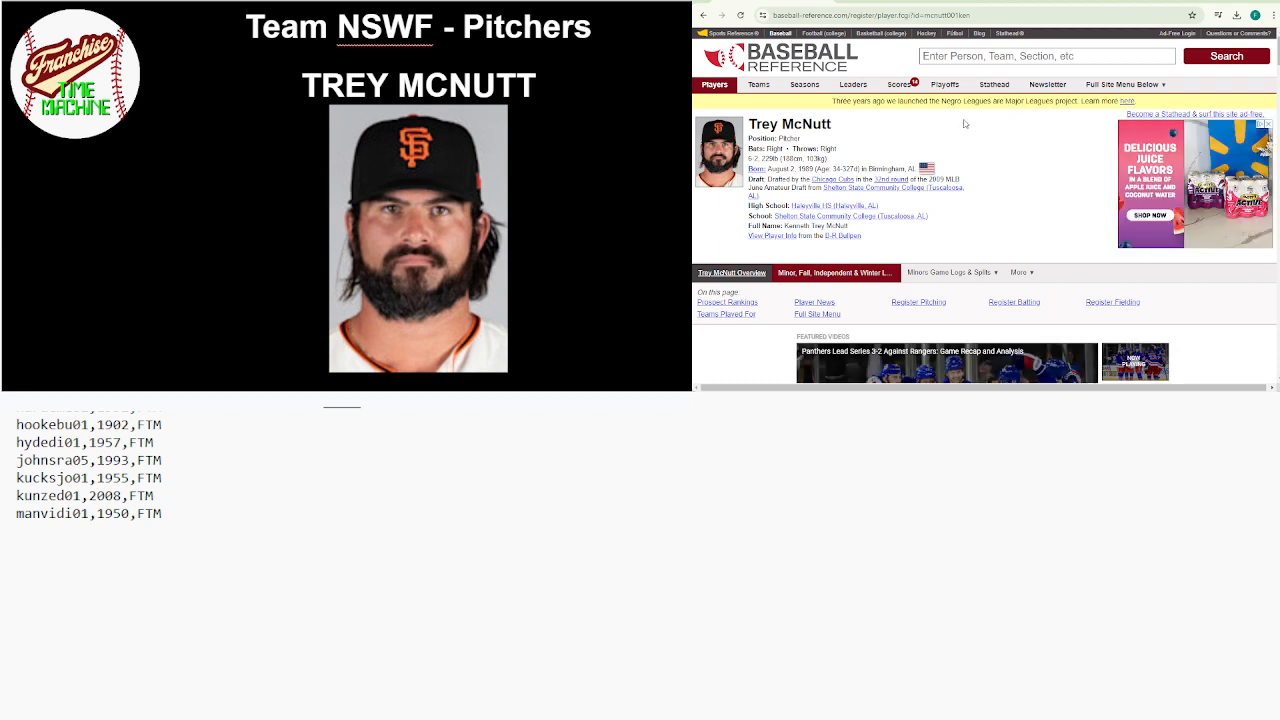
Copy the player ID mcnutt001ken from the page address and bring up the Register Pitching table
left_click(926, 15)
left_click_drag(924, 15, 974, 16)
key("ctrl+c")
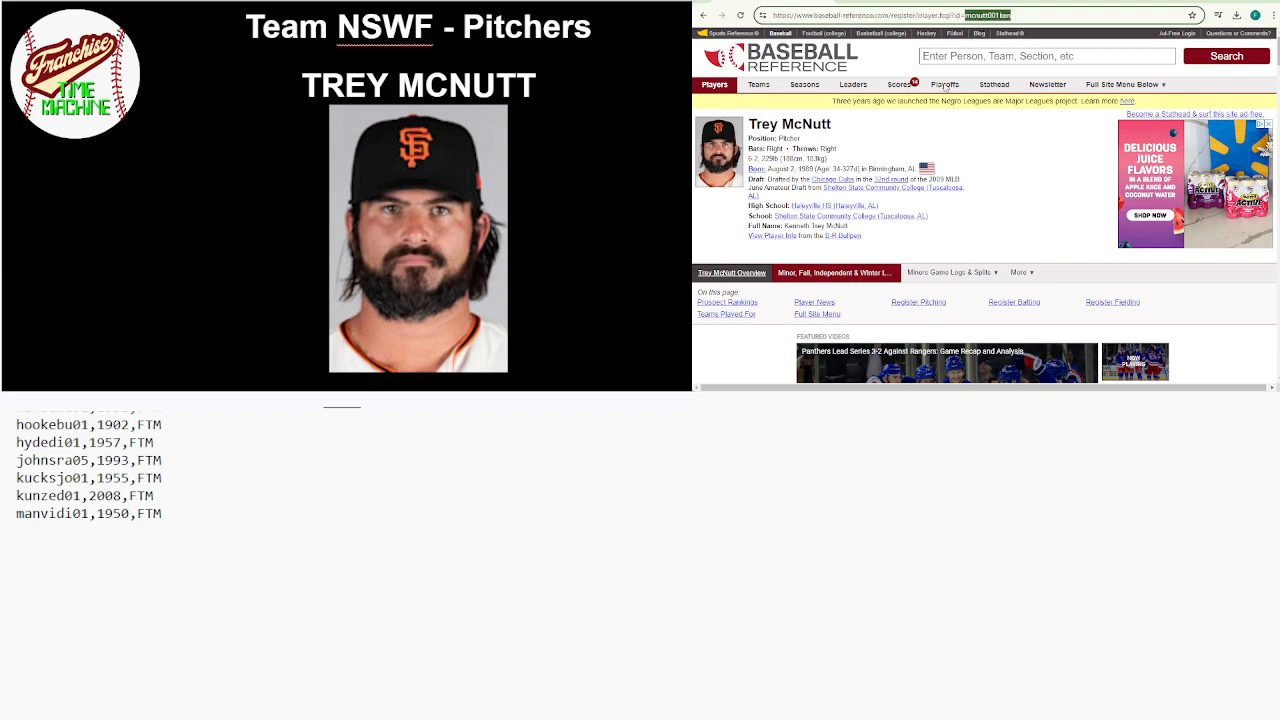
scroll(1007, 169, "down", 5)
scroll(1007, 169, "down", 5)
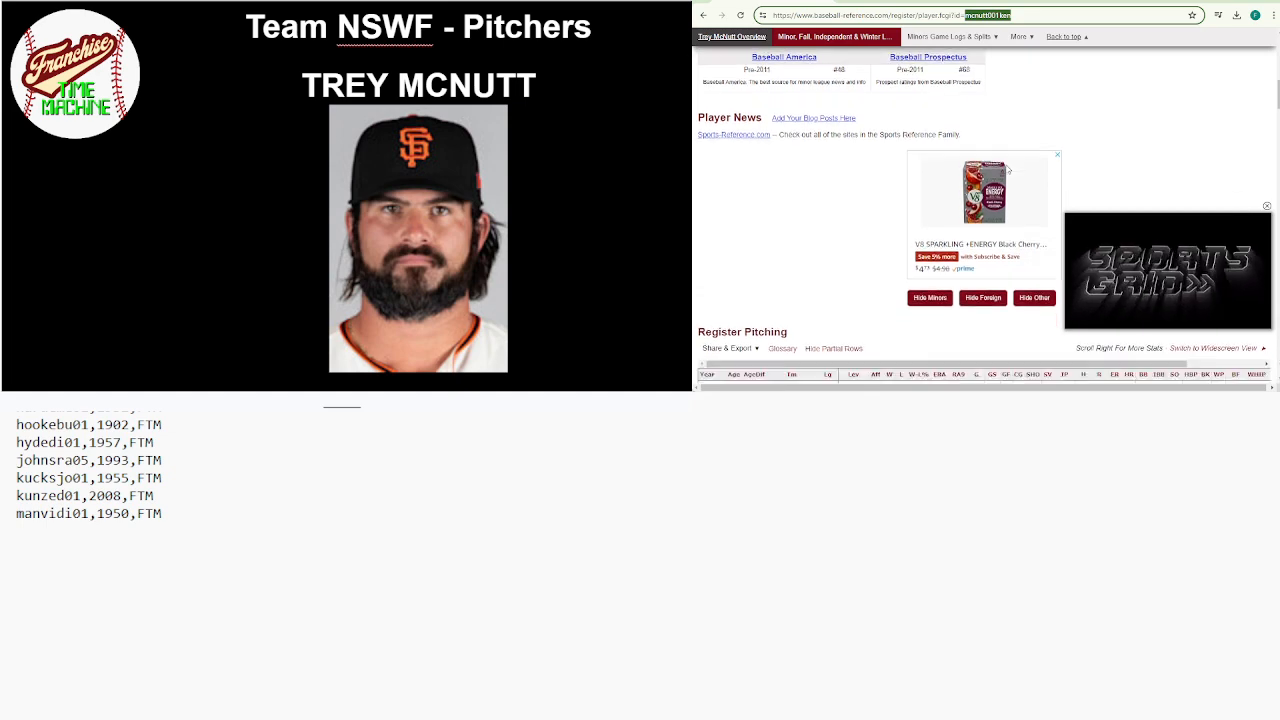
scroll(1006, 172, "down", 1)
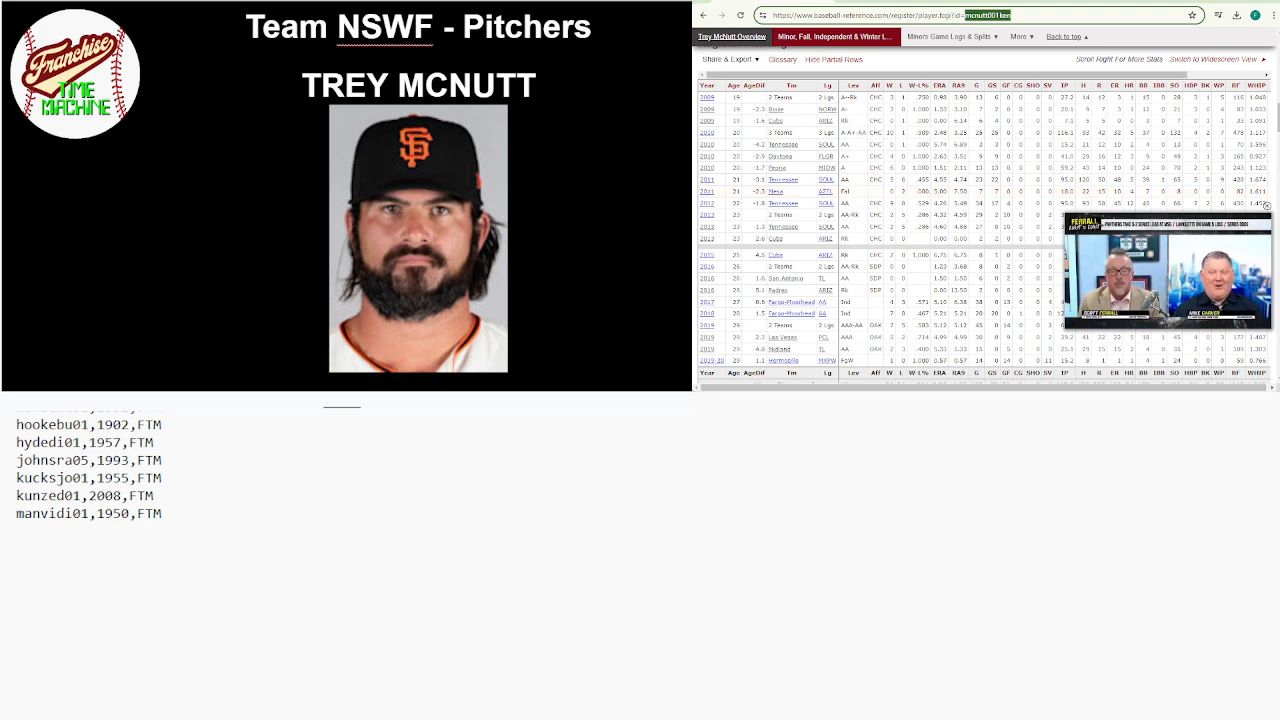
key("alt+Tab")
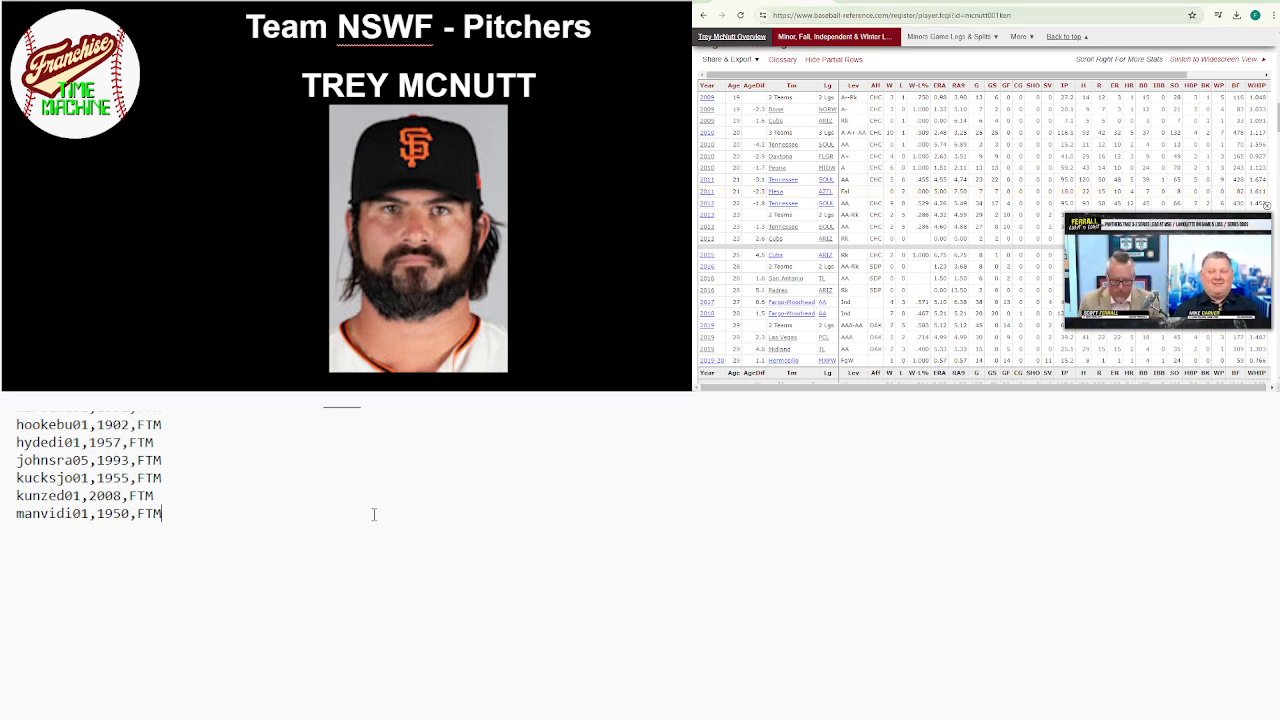
key("Return")
key("ctrl+v")
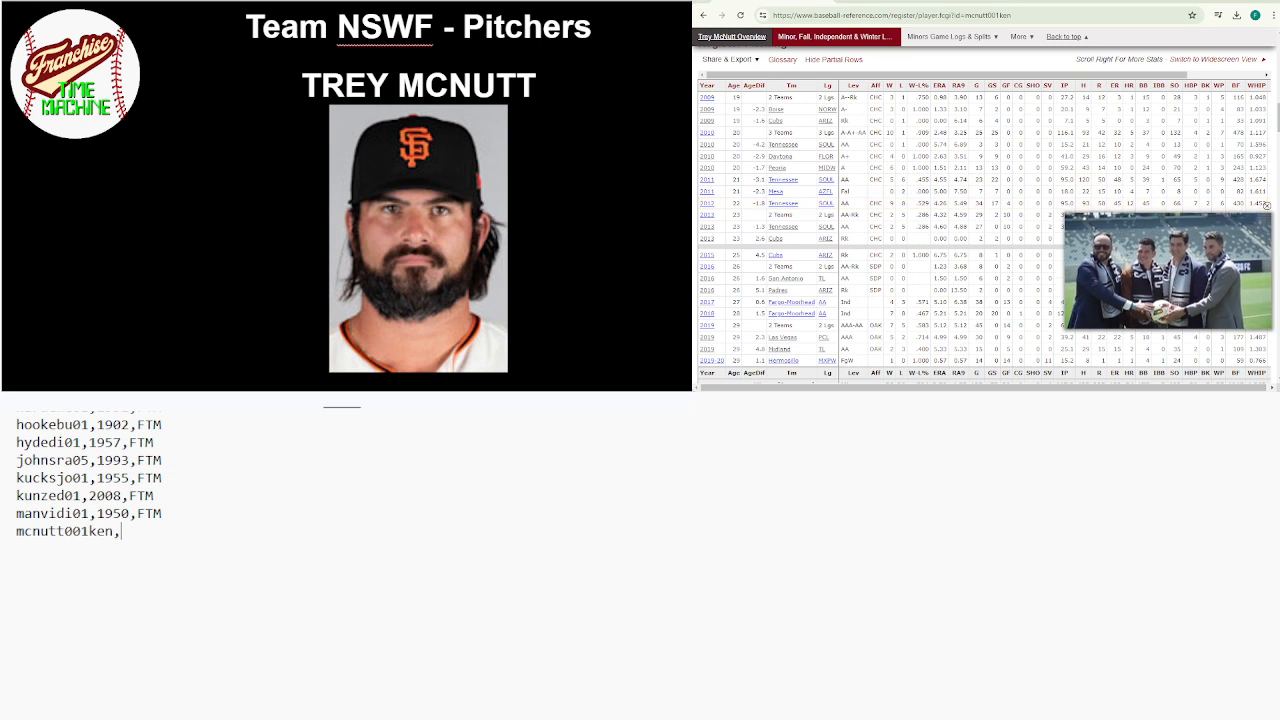
type("2010,")
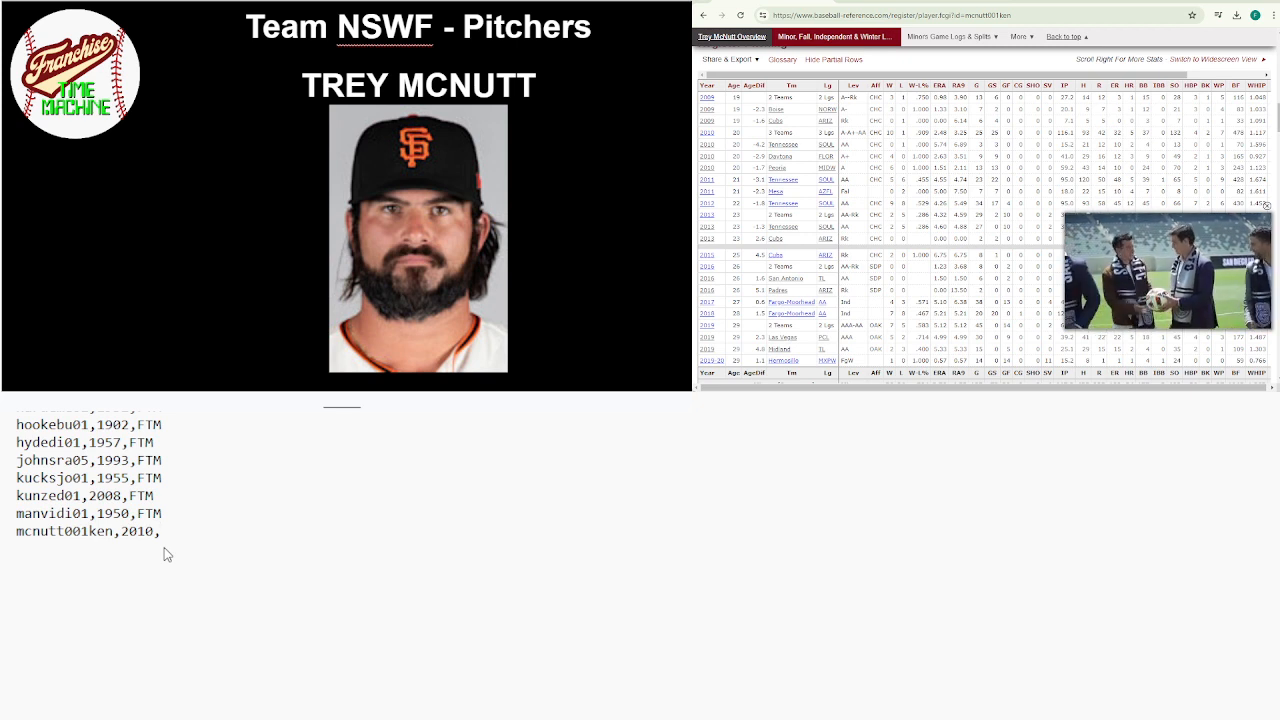
type("FT")
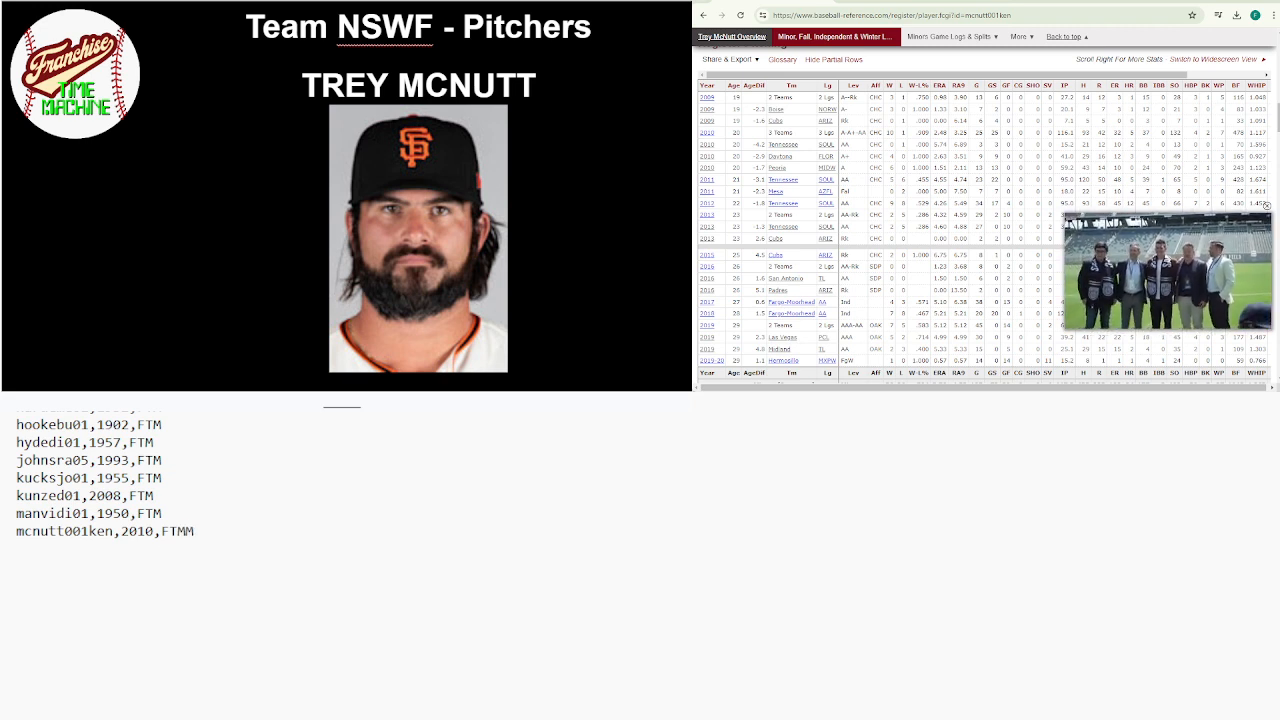
type("MM")
key("BackSpace")
key("Return")
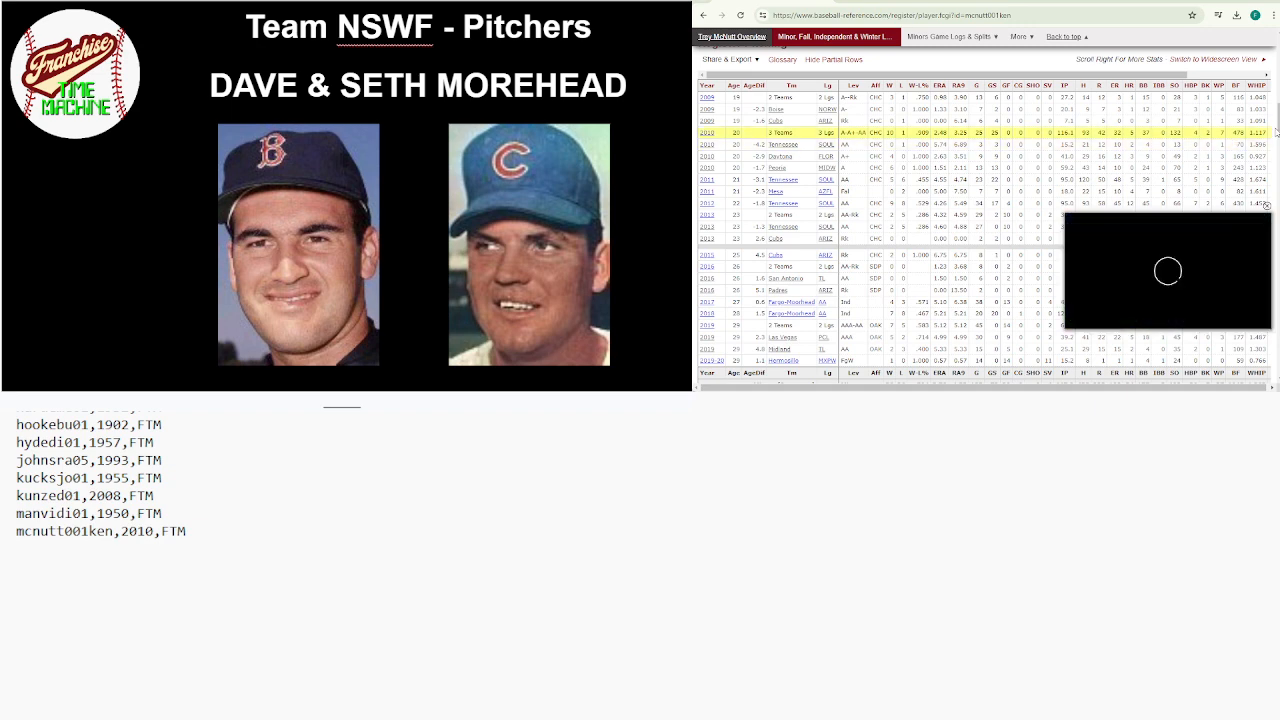
Search Baseball Reference for "DAVE MORE", open Dave Morehead's player page and bring up his Standard Pitching table
scroll(980, 210, "up", 10)
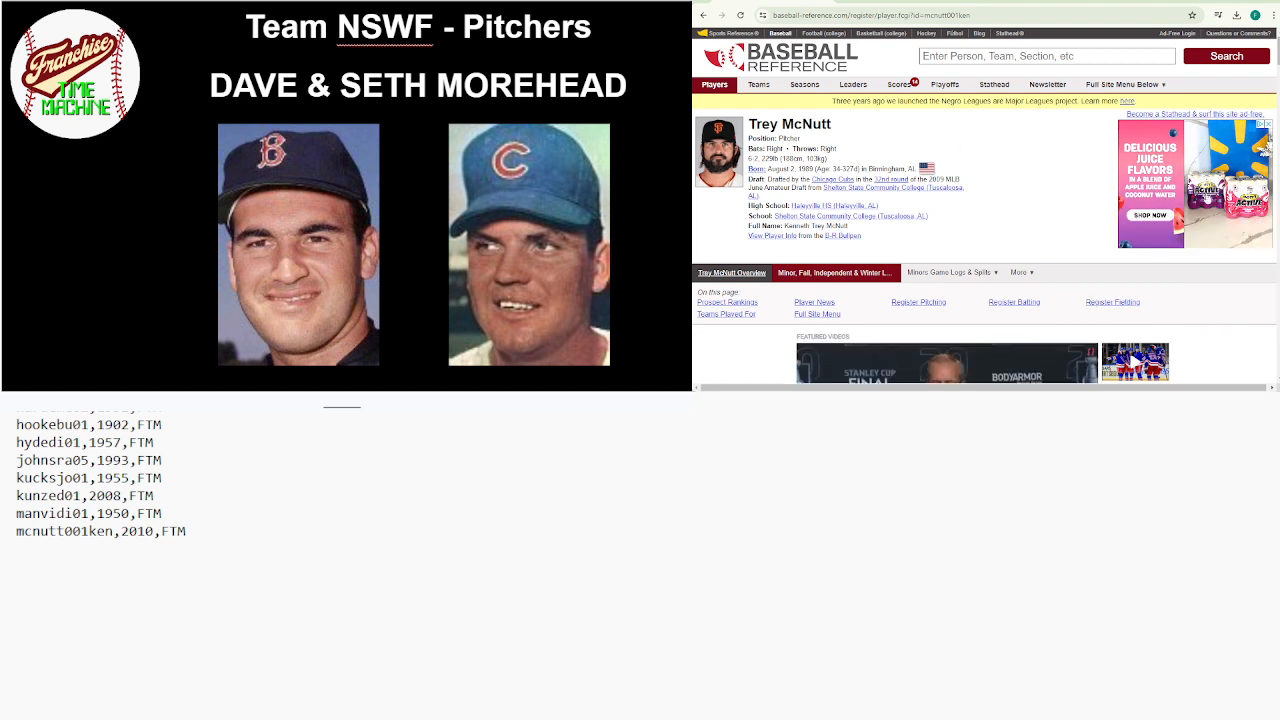
left_click(974, 60)
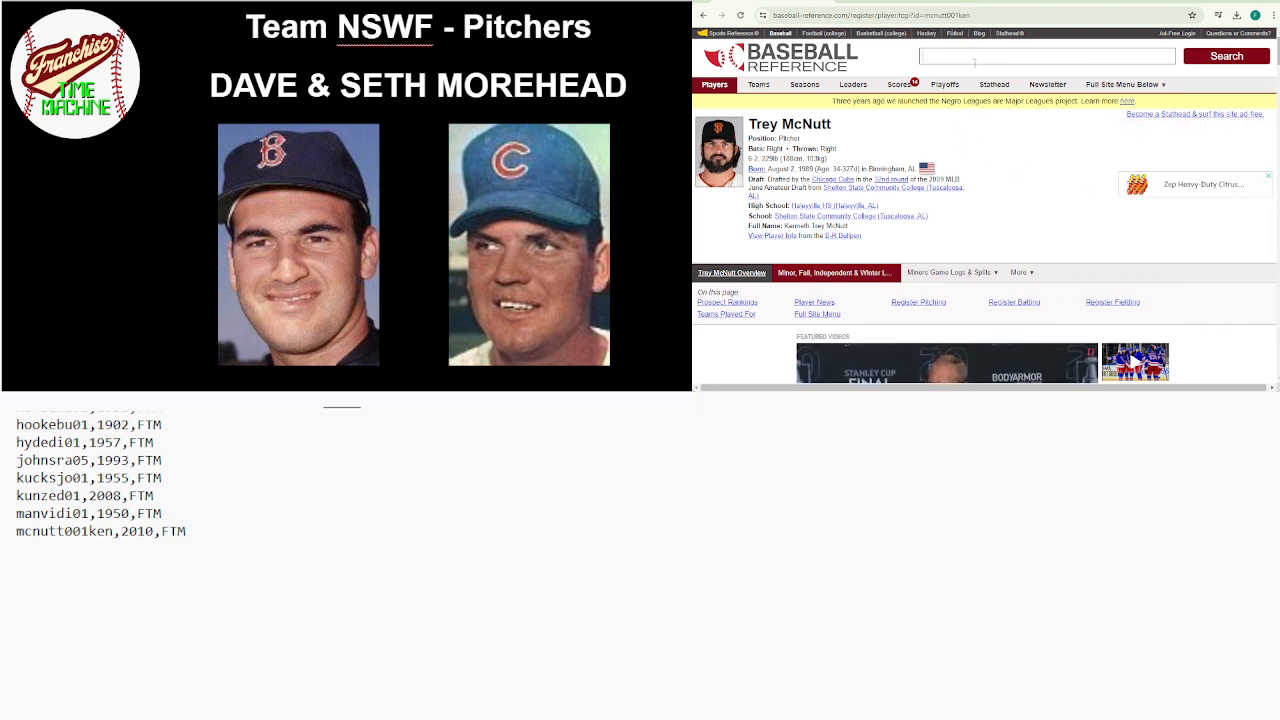
type("DAVE MORE")
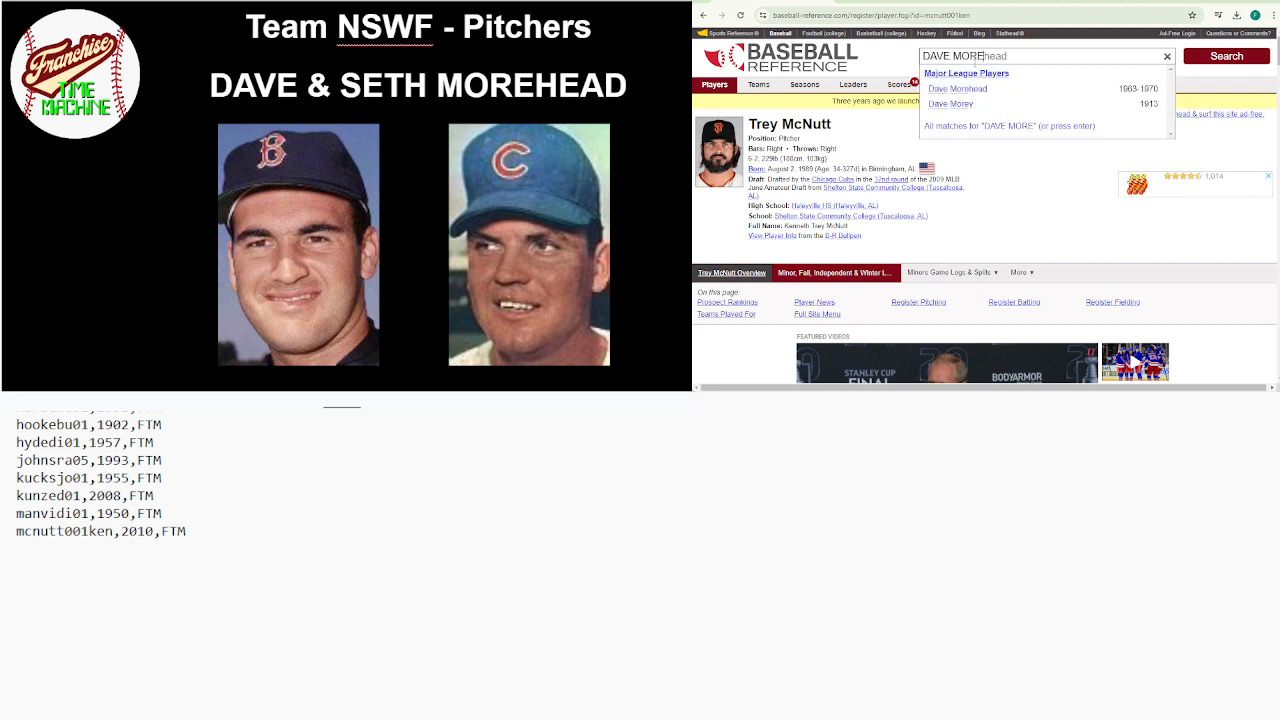
left_click(972, 89)
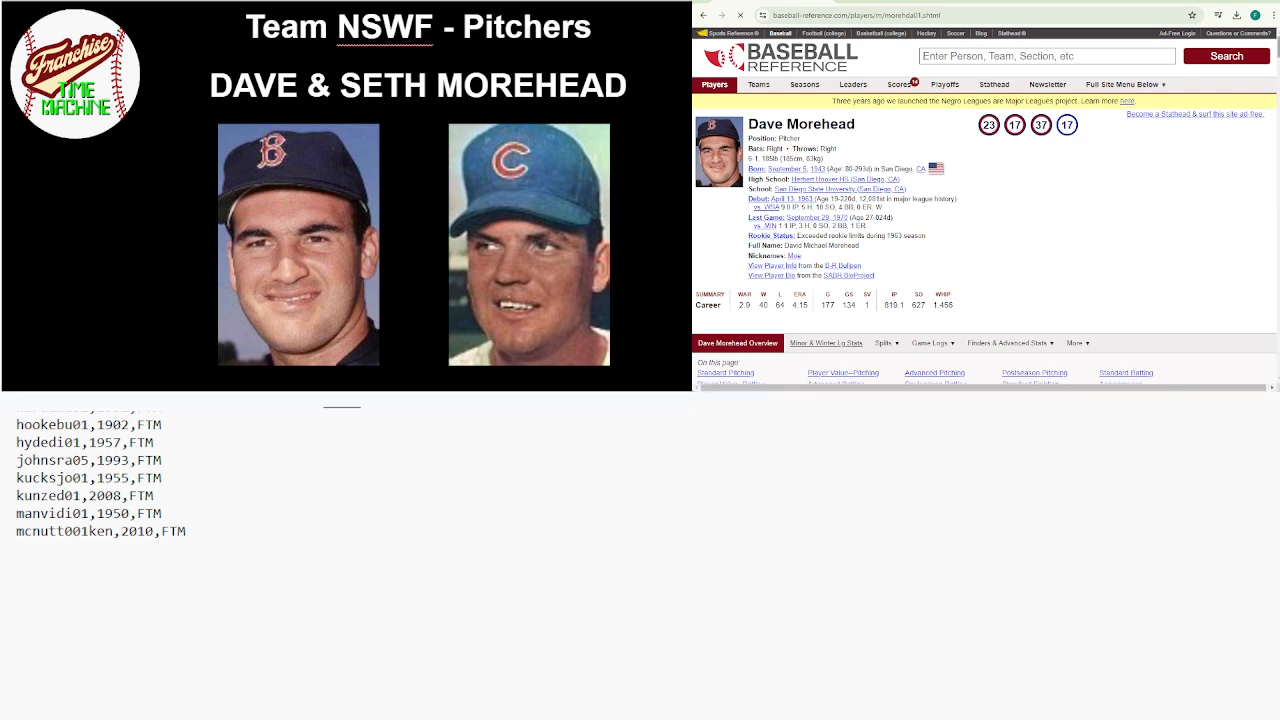
scroll(986, 205, "down", 6)
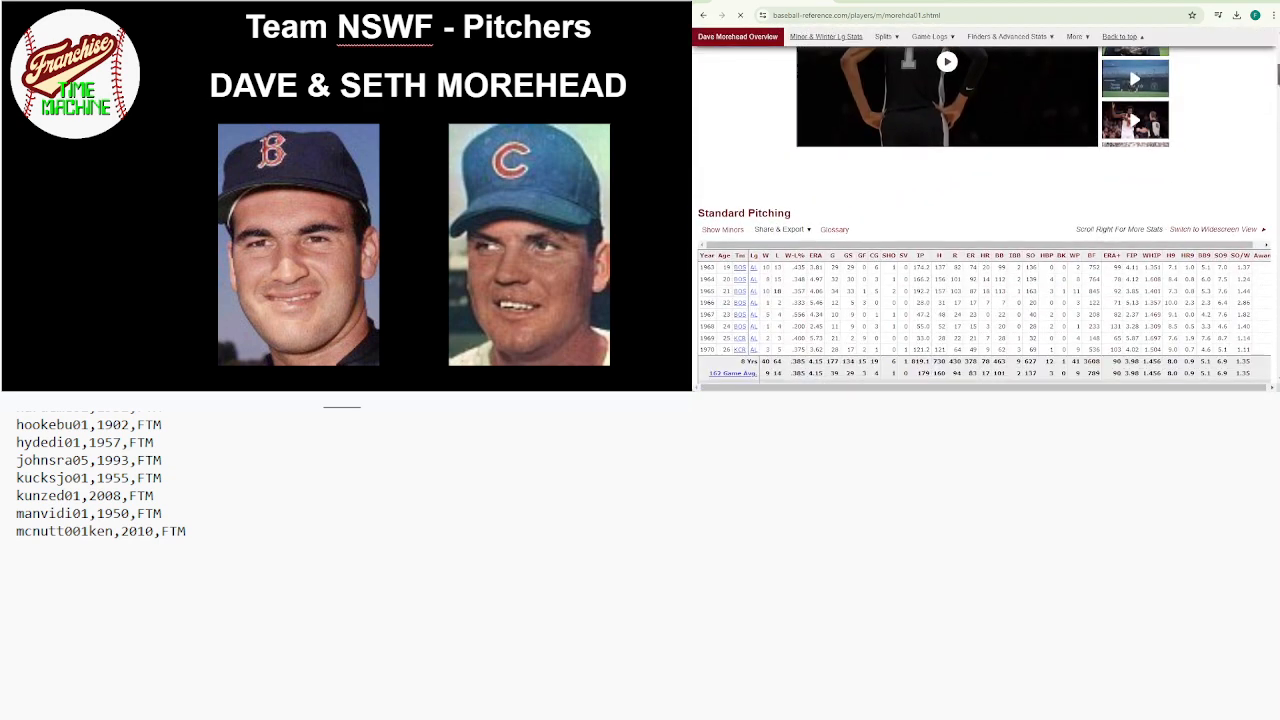
scroll(1222, 108, "down", 2)
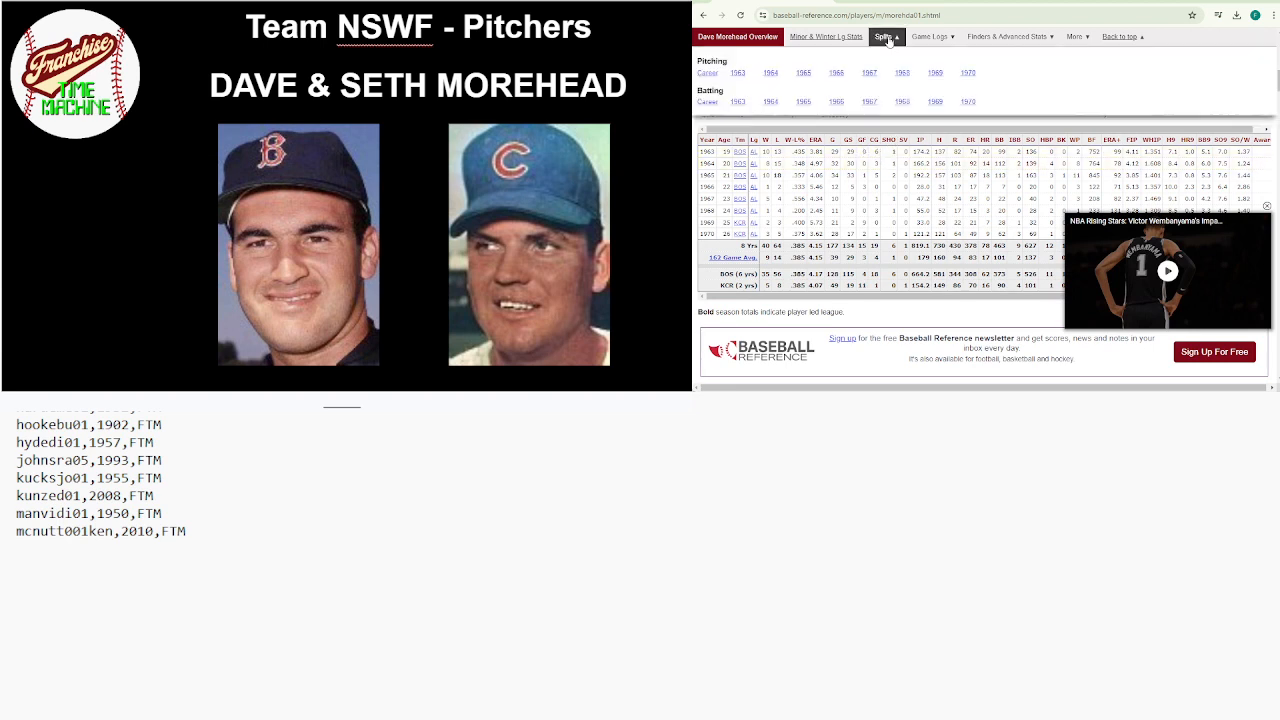
Copy the player ID morehda01 from the page address and add the line morehda01,1963,FTM at the end of the roster list
left_click_drag(884, 15, 918, 15)
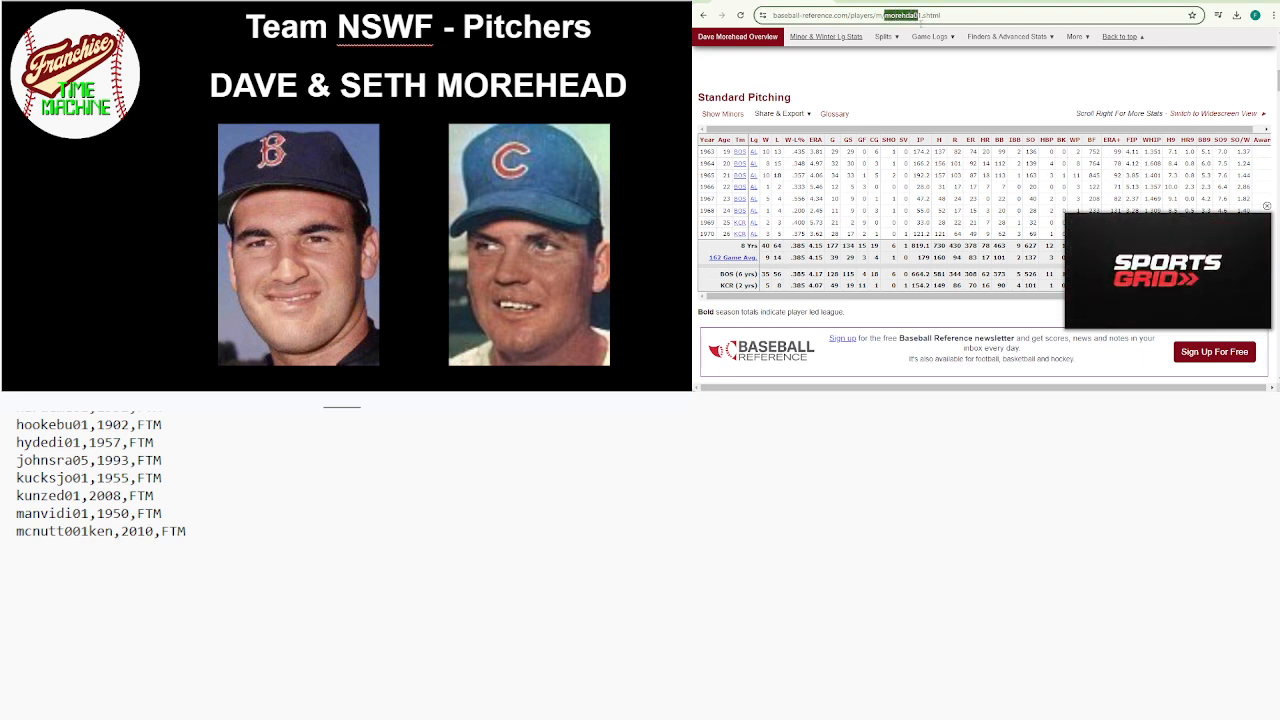
left_click_drag(921, 17, 921, 18)
key("ctrl+c")
mouse_move(937, 37)
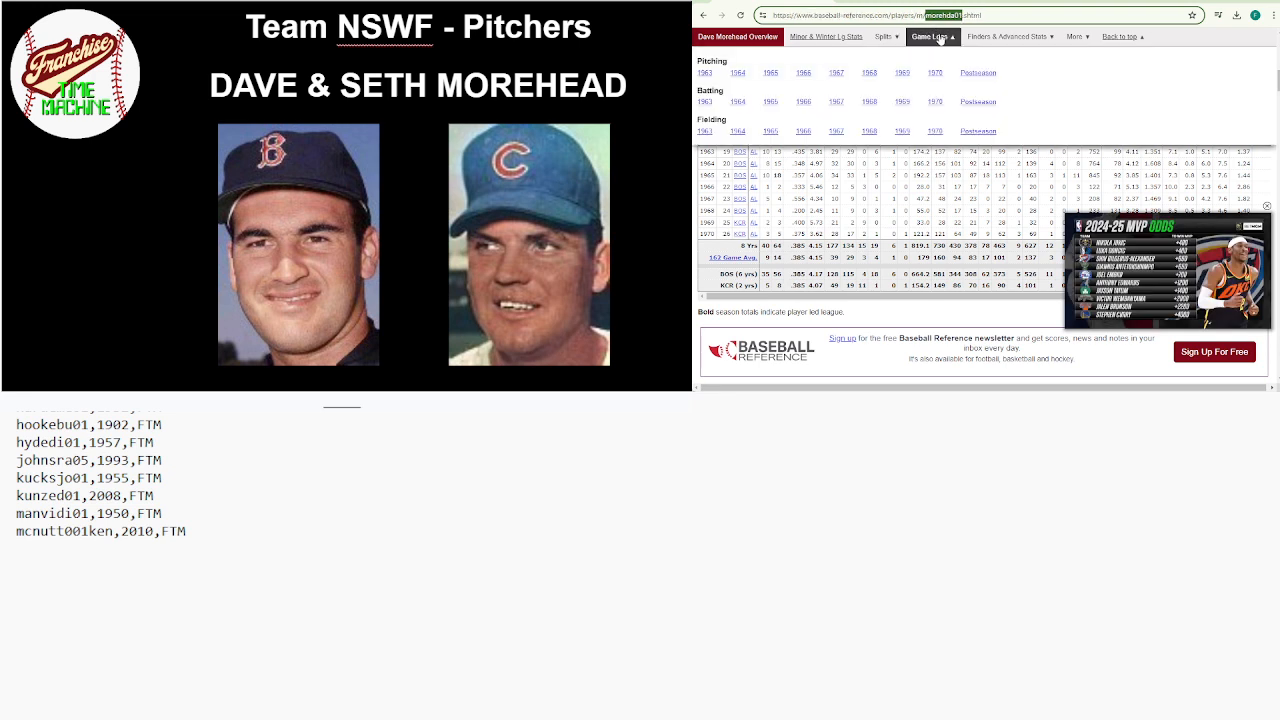
left_click(940, 37)
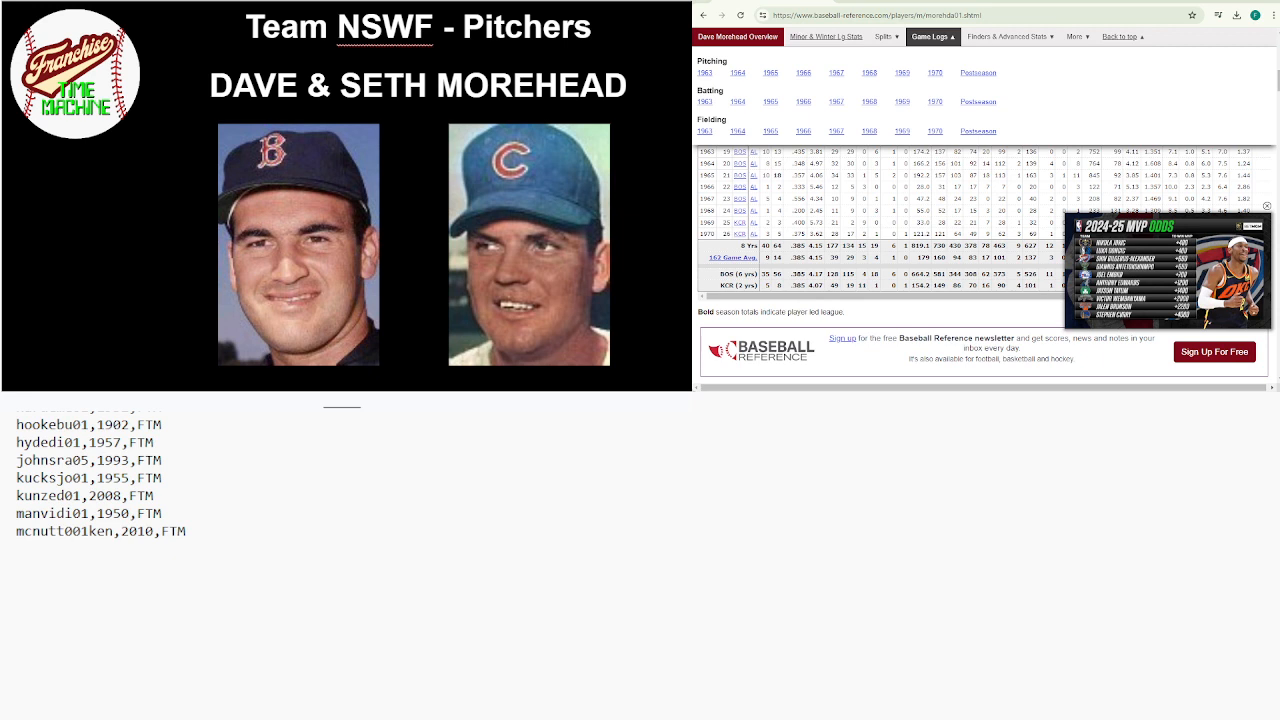
mouse_move(1008, 37)
key("ctrl+v")
type(",")
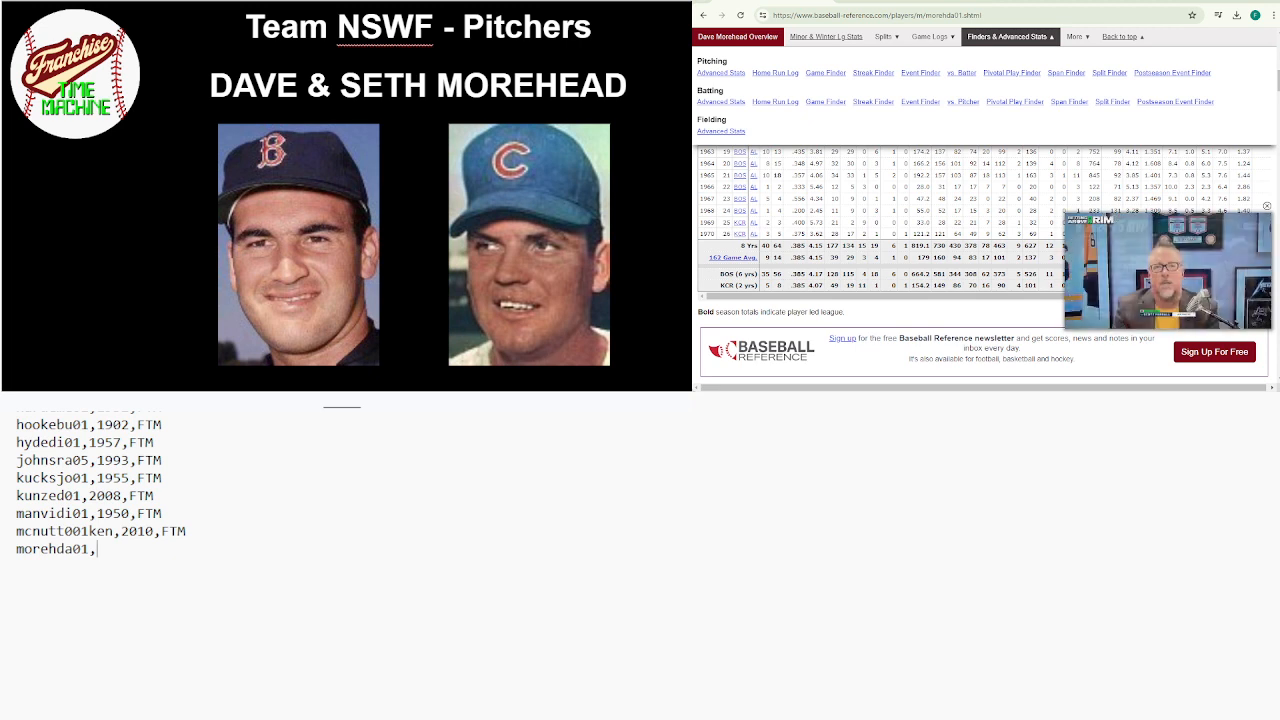
type("19")
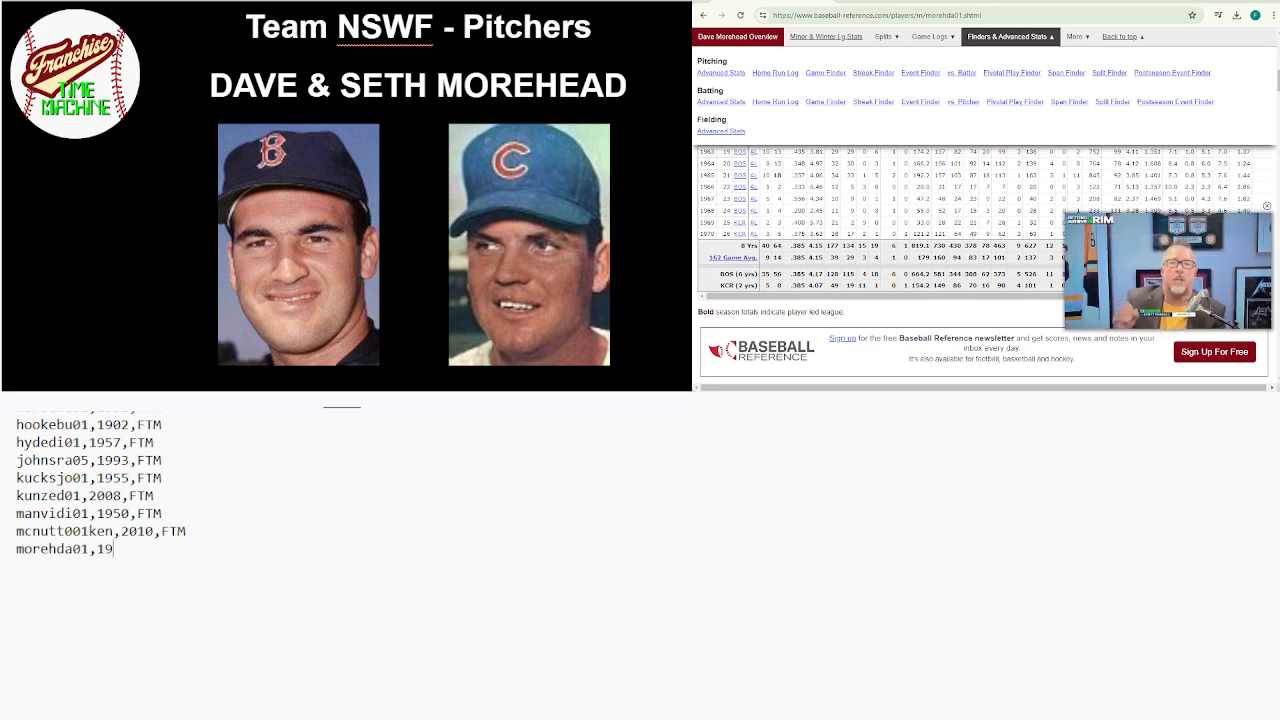
type("63,FTM")
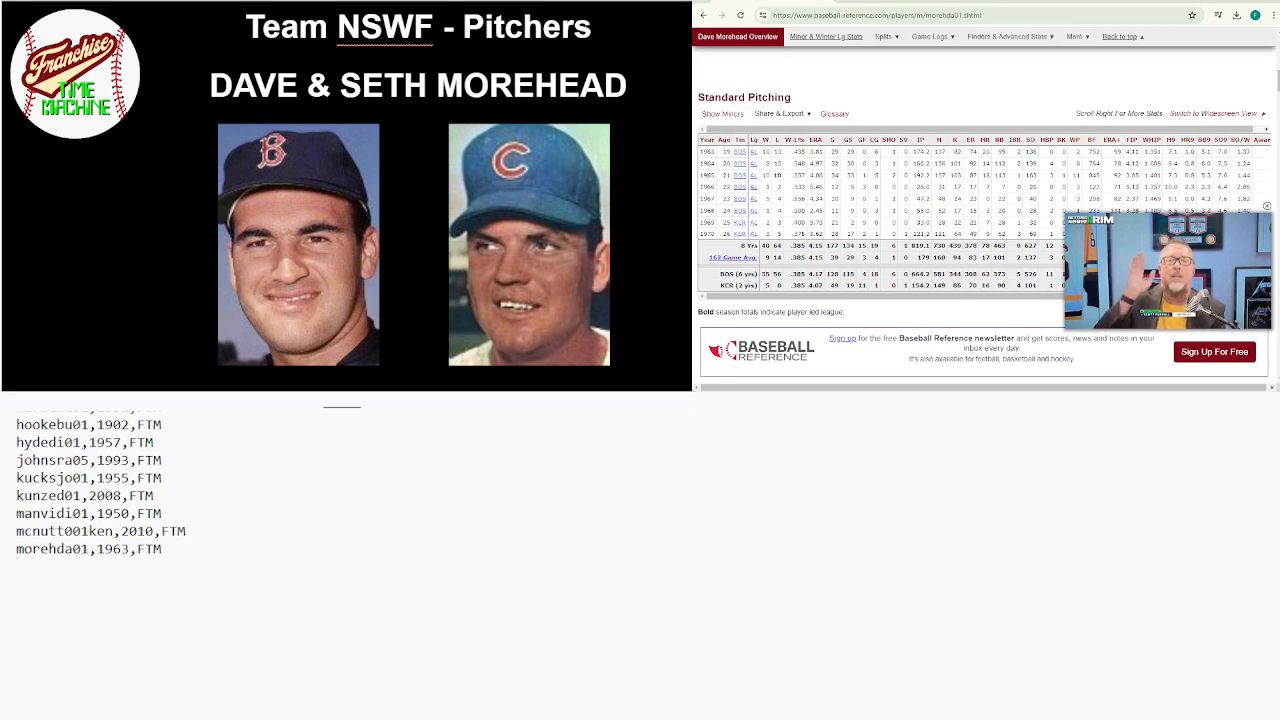
key("Return")
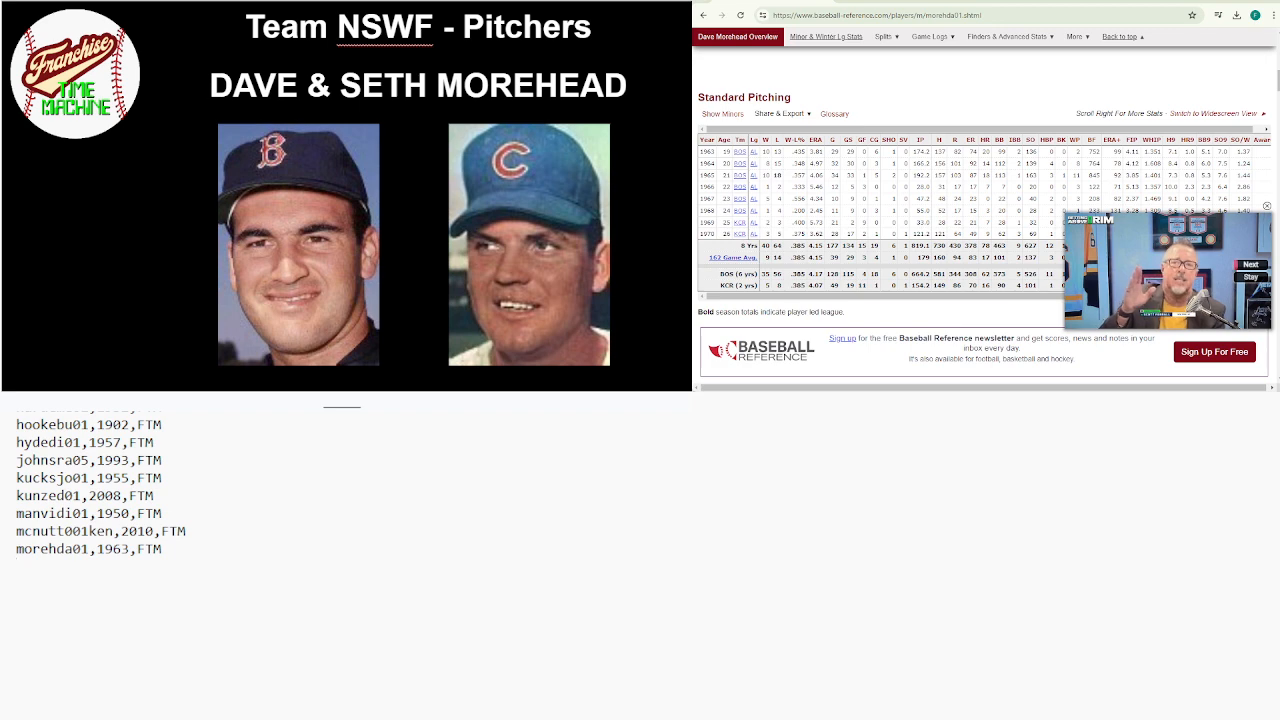
Search Baseball Reference for "SETH MORE", open Seth Morehead's player page and bring up his Standard Pitching table without the floating video
scroll(900, 210, "up", 10)
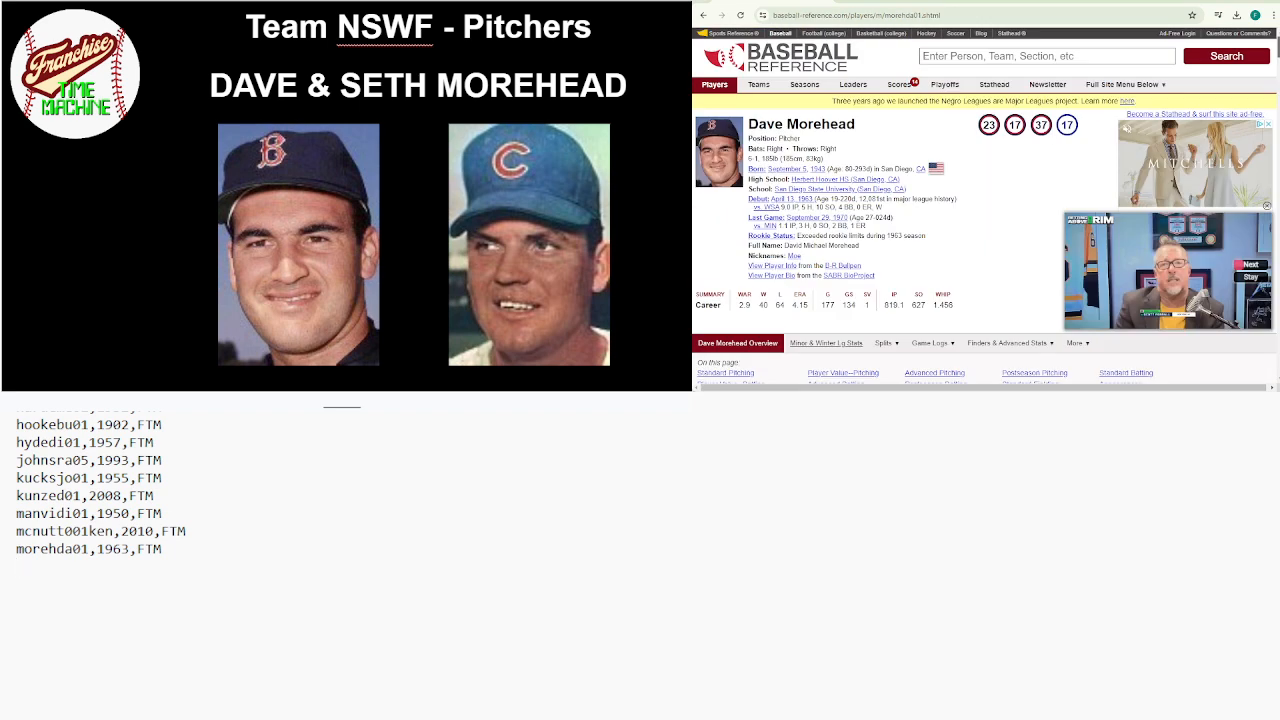
left_click(1009, 55)
type("SE")
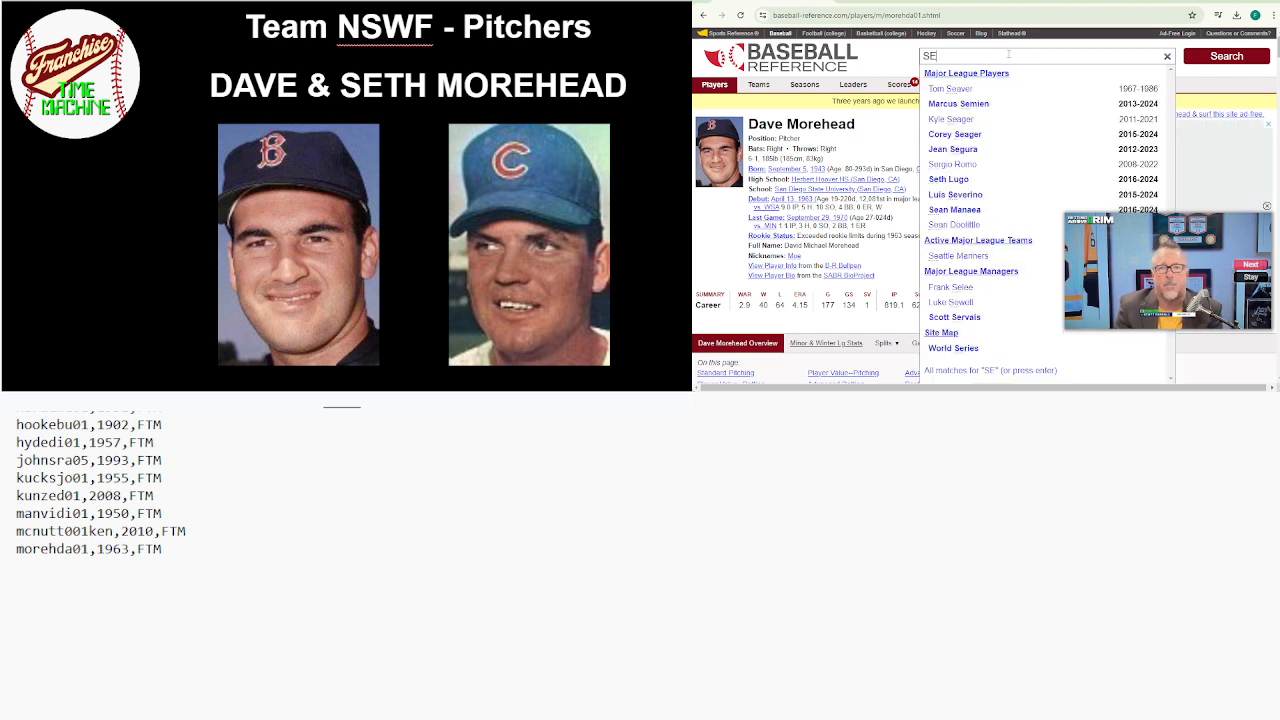
type("TH MORE")
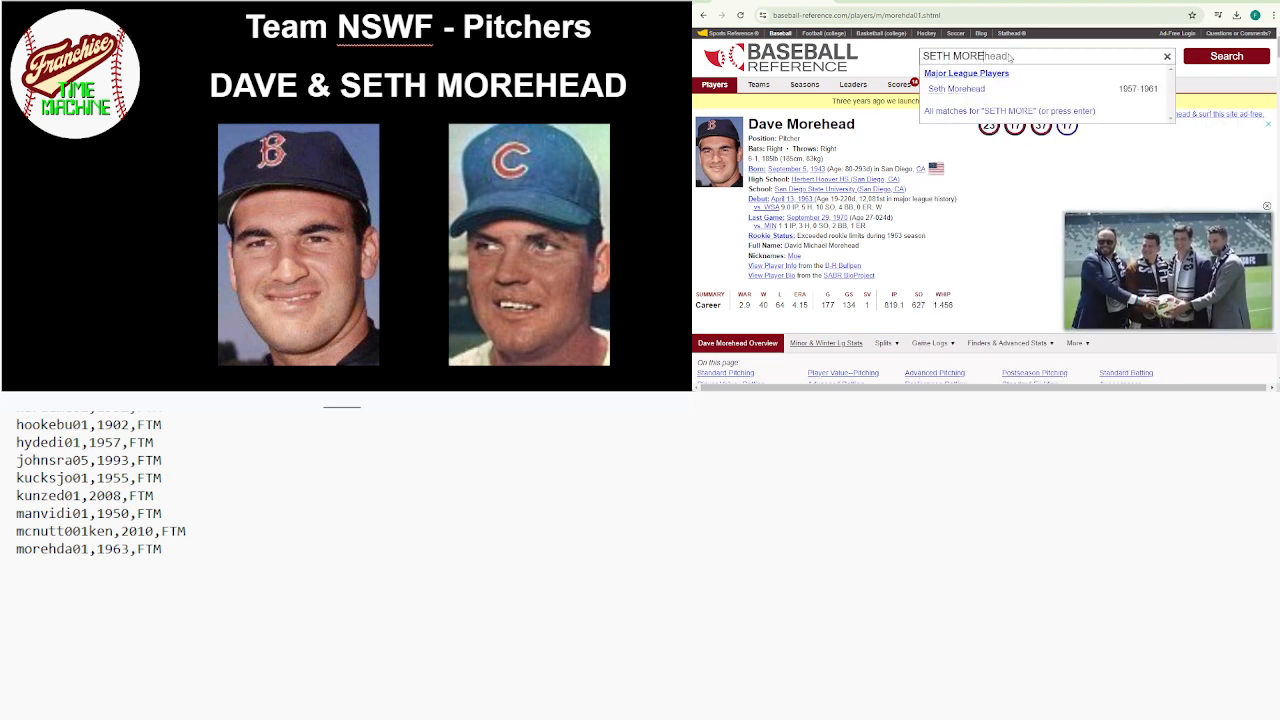
left_click(960, 89)
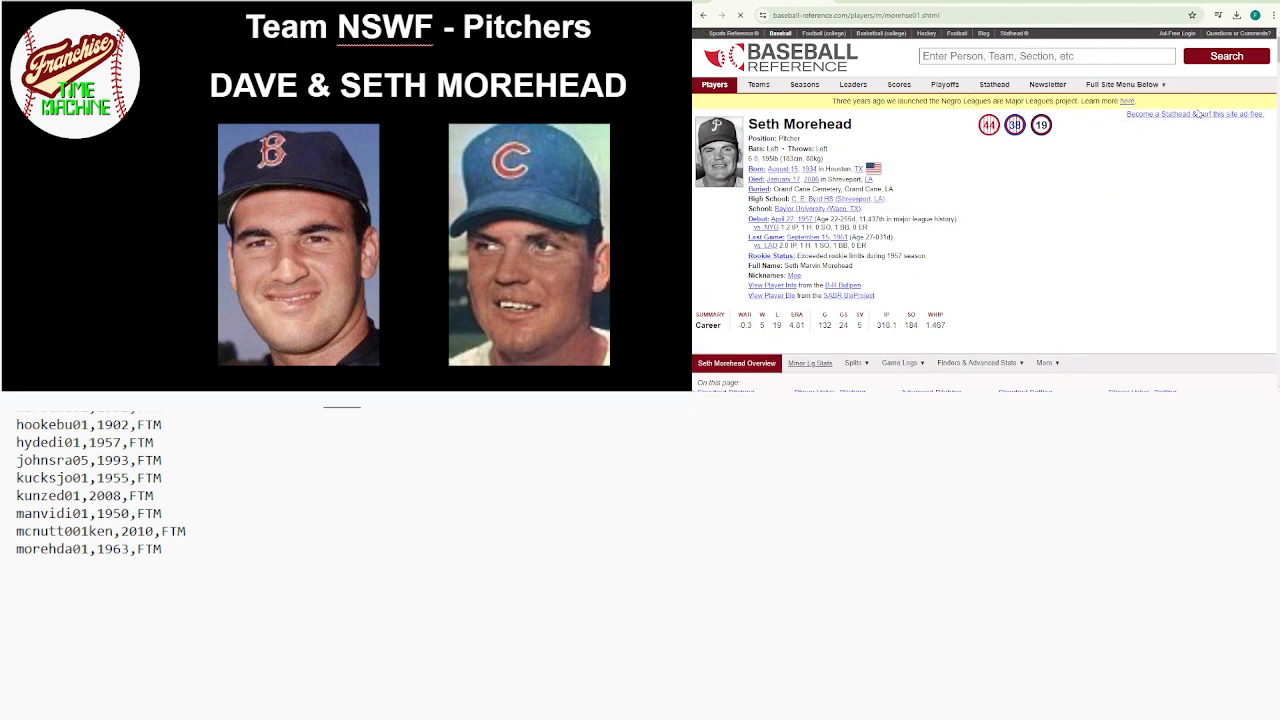
scroll(1277, 84, "down", 10)
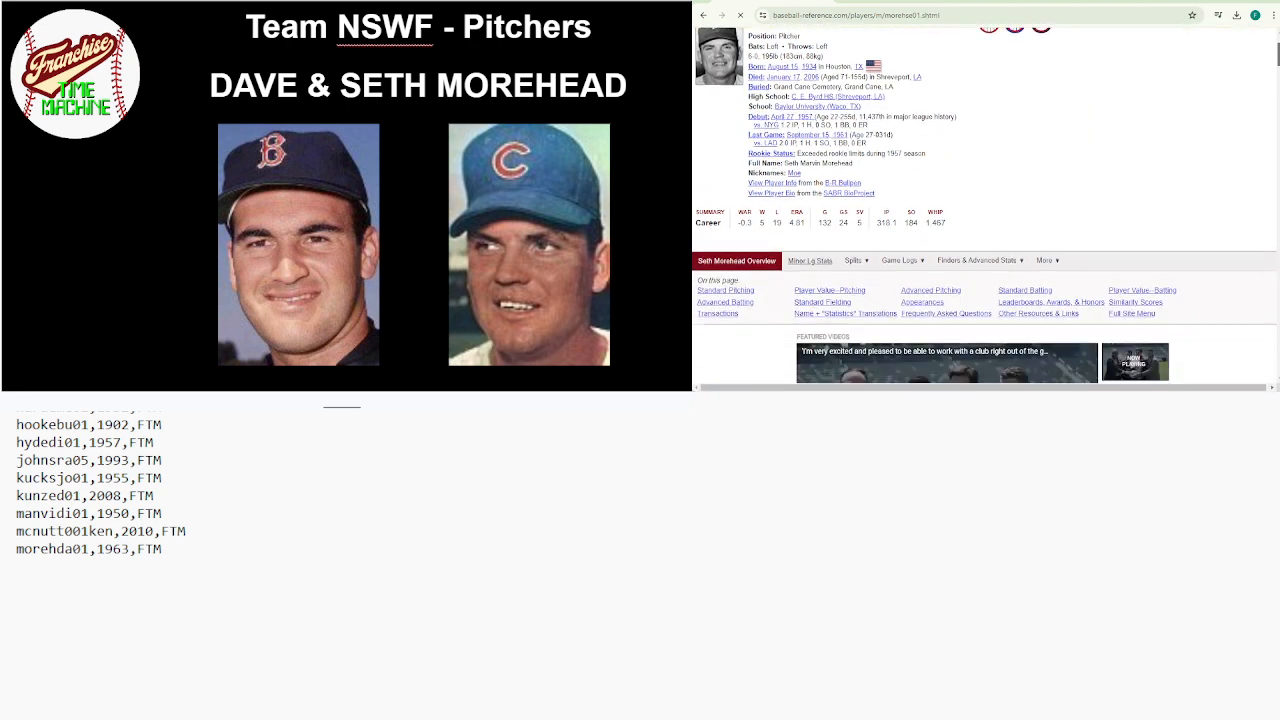
scroll(1277, 84, "down", 1)
scroll(1277, 84, "down", 3)
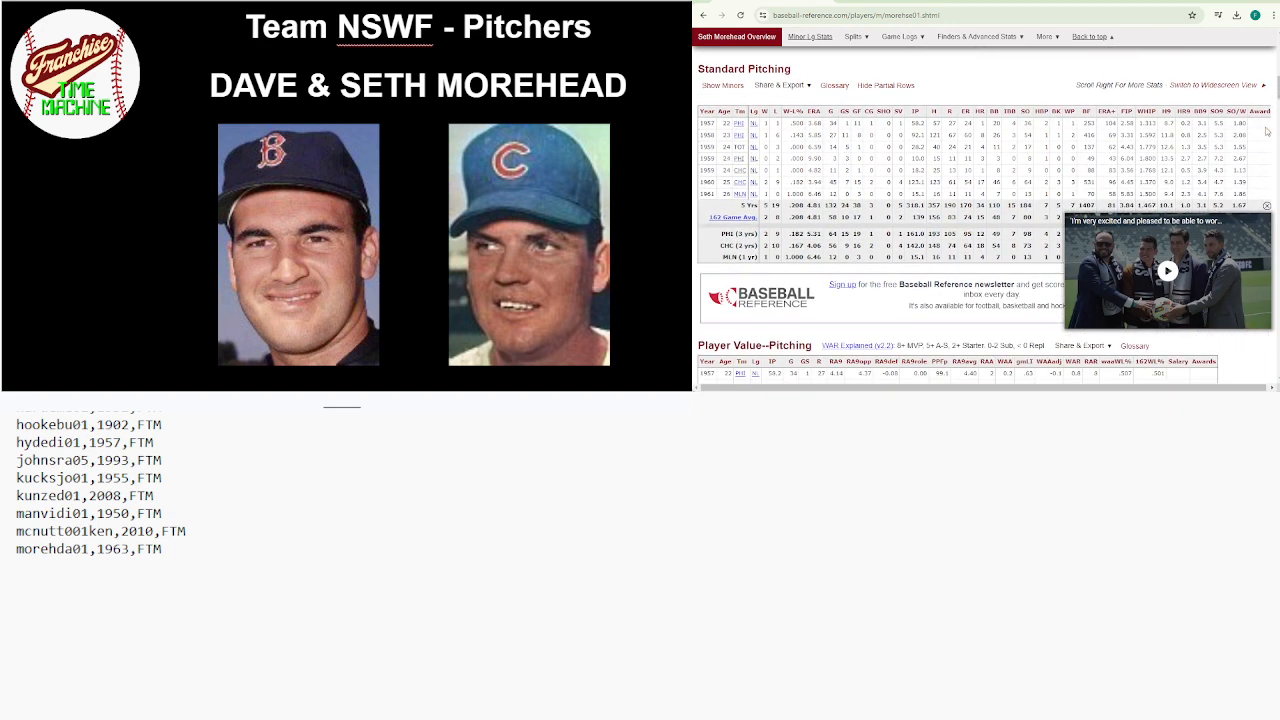
left_click(1266, 206)
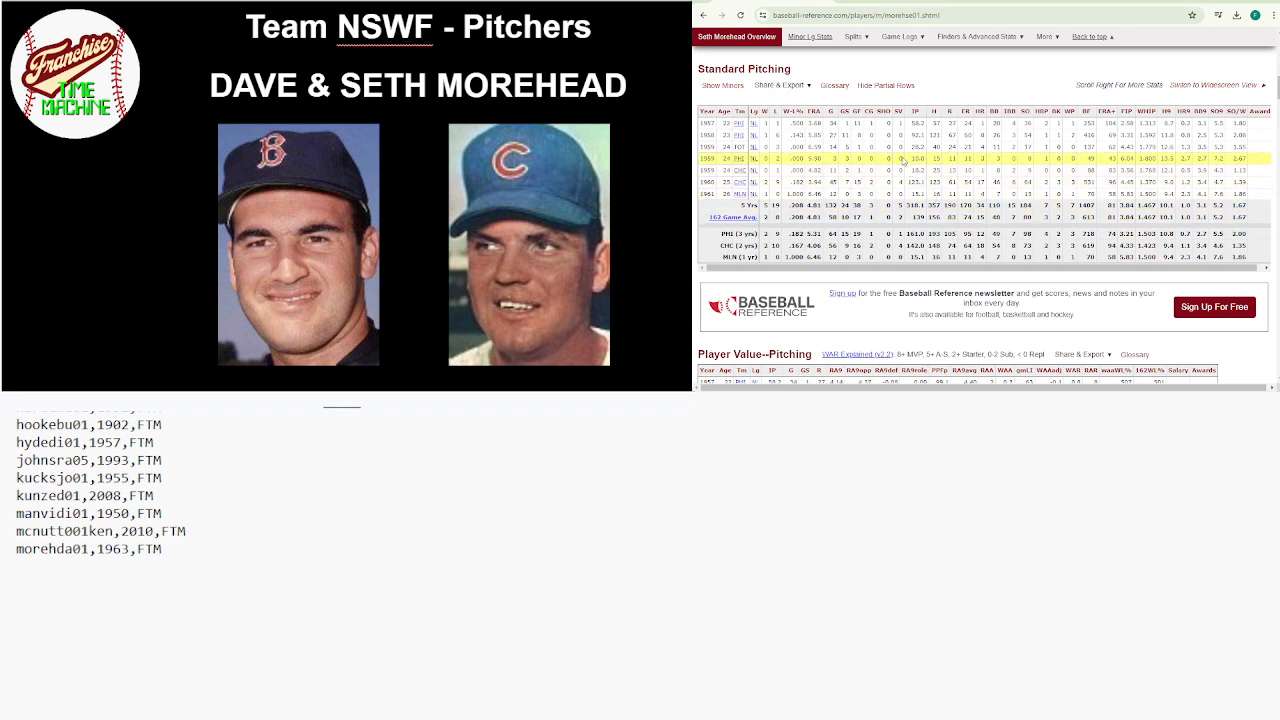
Copy the player ID morehse01 from the page address and add the line morehse01,1957,FTM below the morehda01 line of the roster list
mouse_move(901, 143)
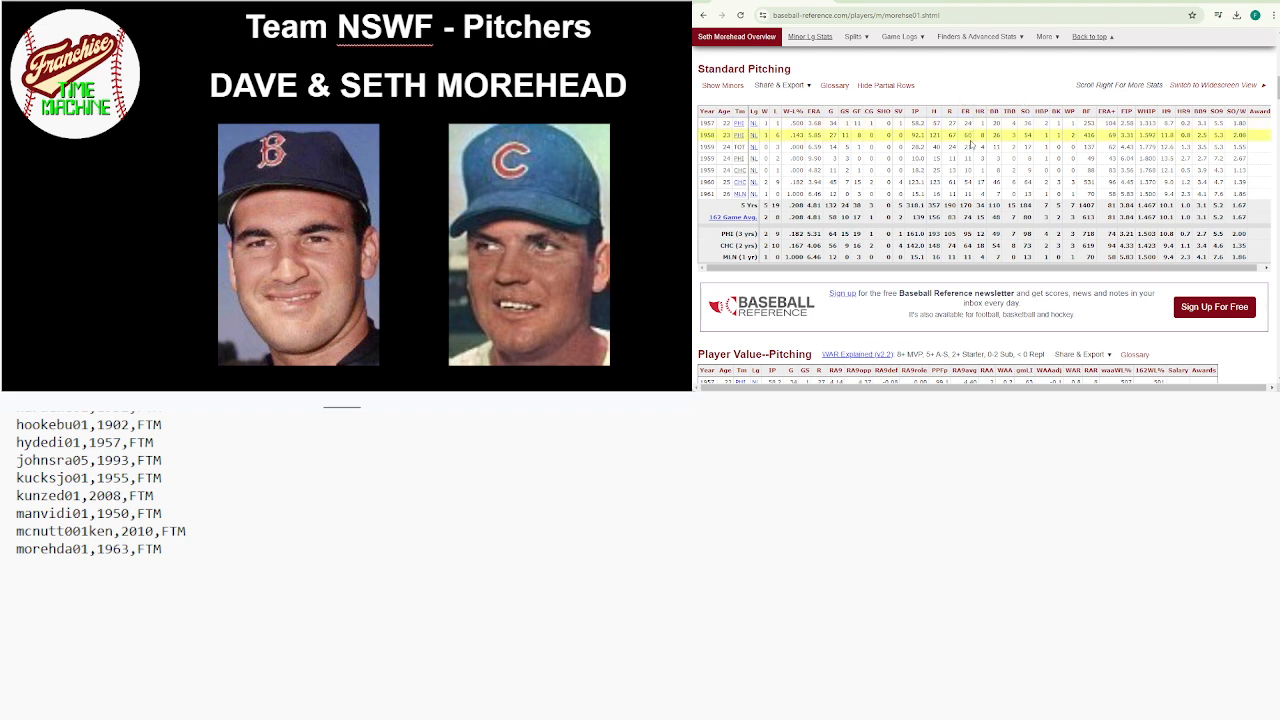
mouse_move(1128, 167)
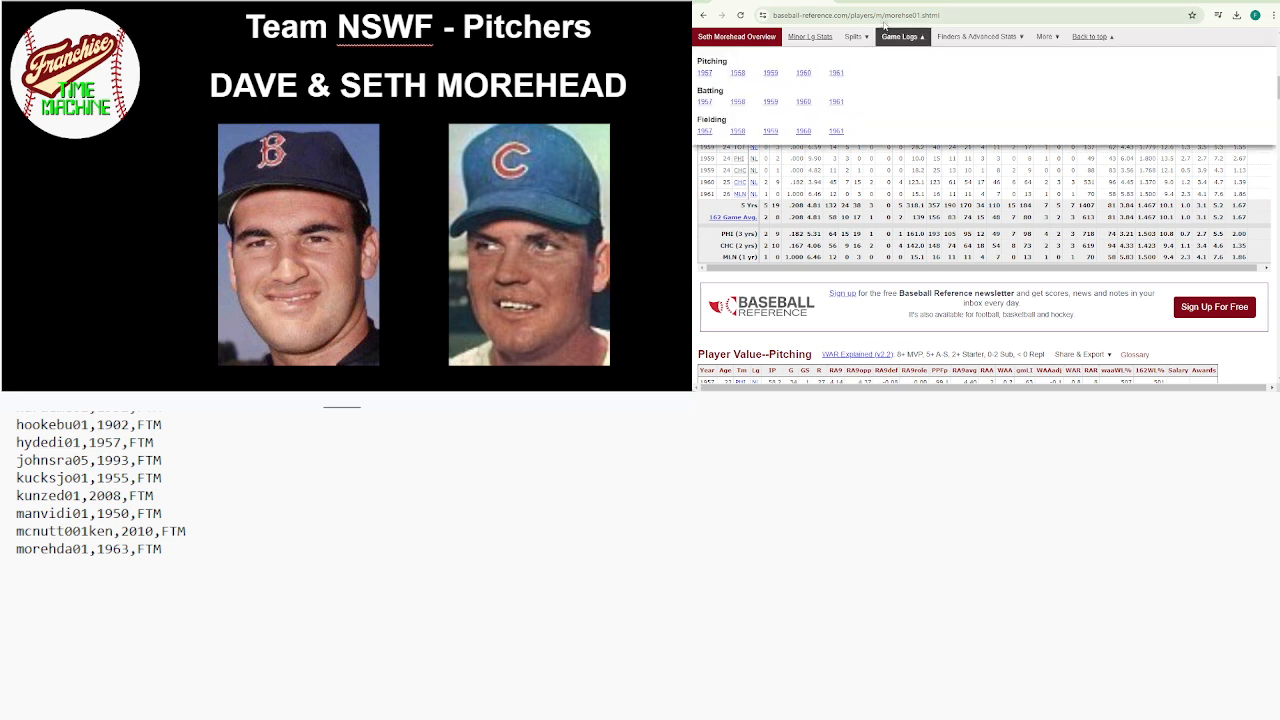
left_click_drag(884, 15, 923, 15)
key("ctrl+c")
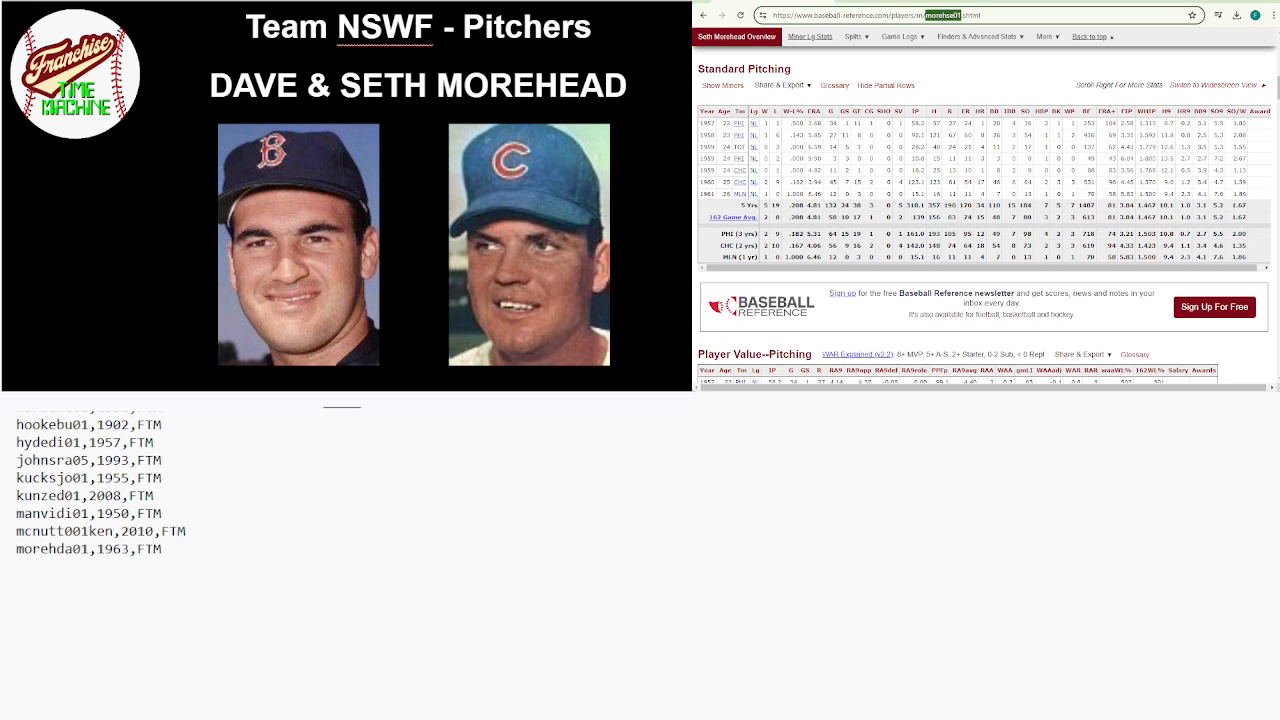
left_click(137, 552)
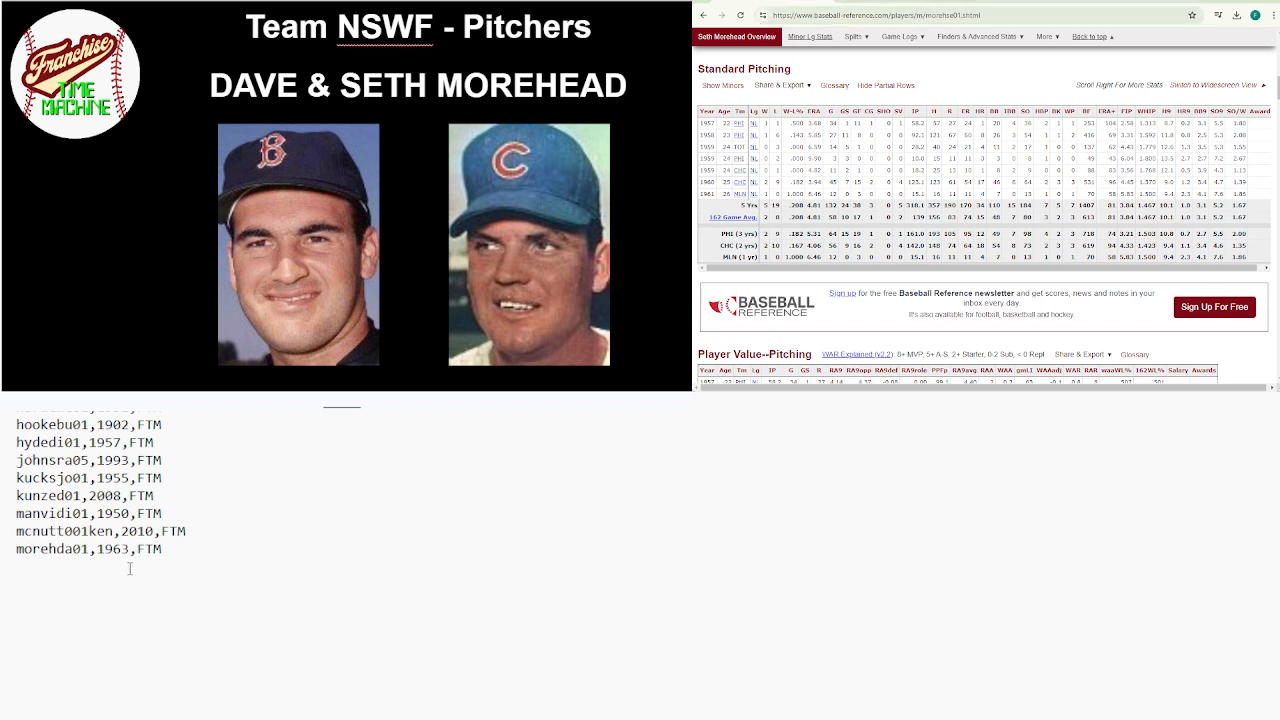
key("Return")
key("ctrl+v")
type(",1957")
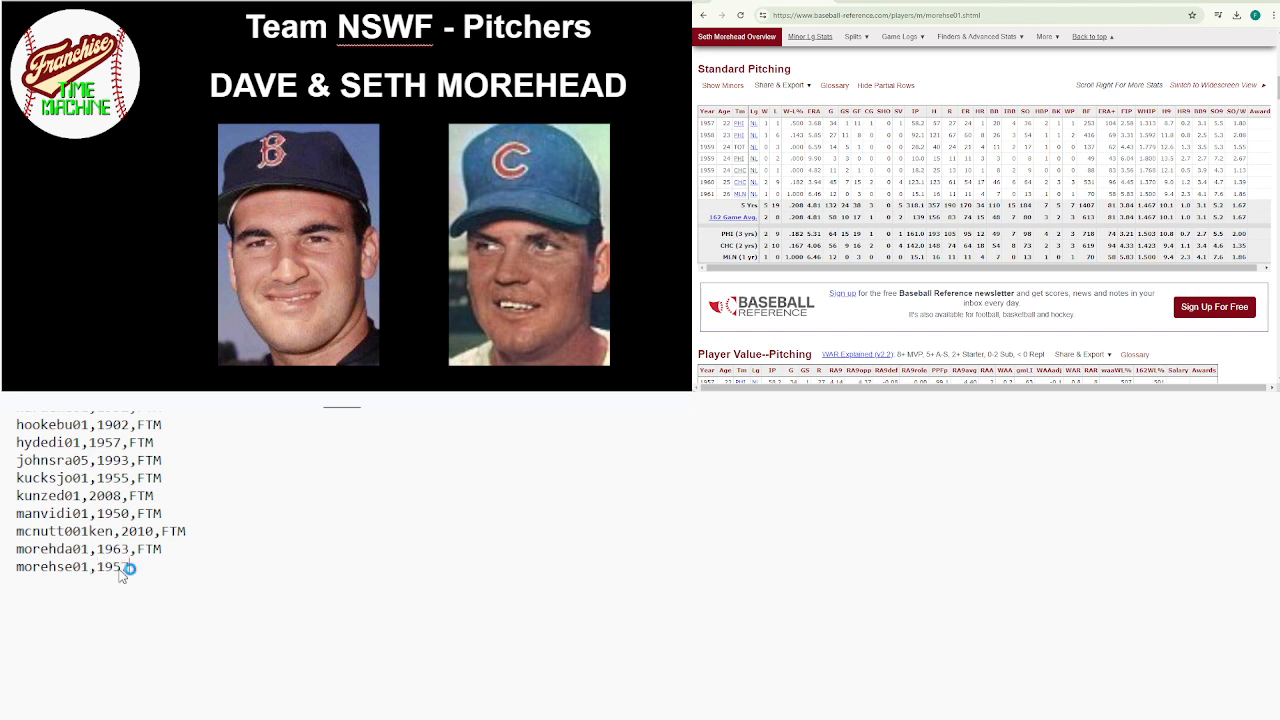
type(",FTM")
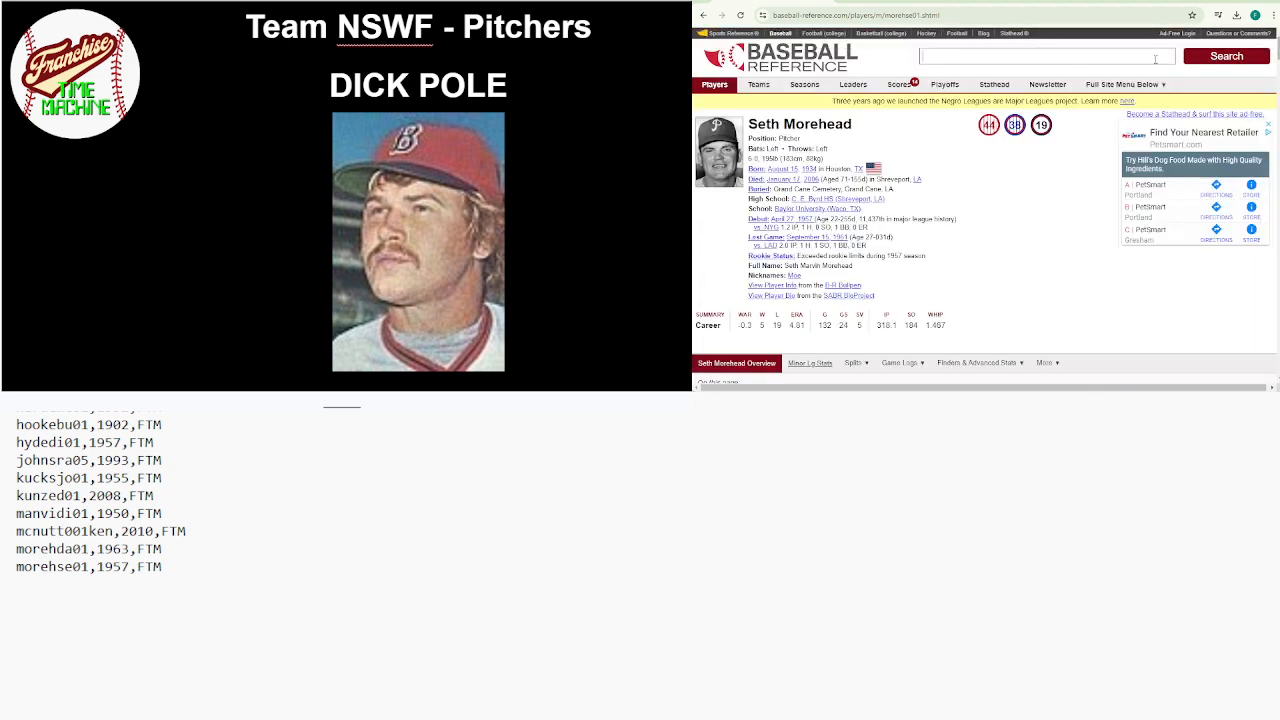
Search Baseball Reference for "DICK POL", open Dick Pole's player page and bring up his Standard Pitching table without the floating video
left_click(1155, 59)
type("DICK")
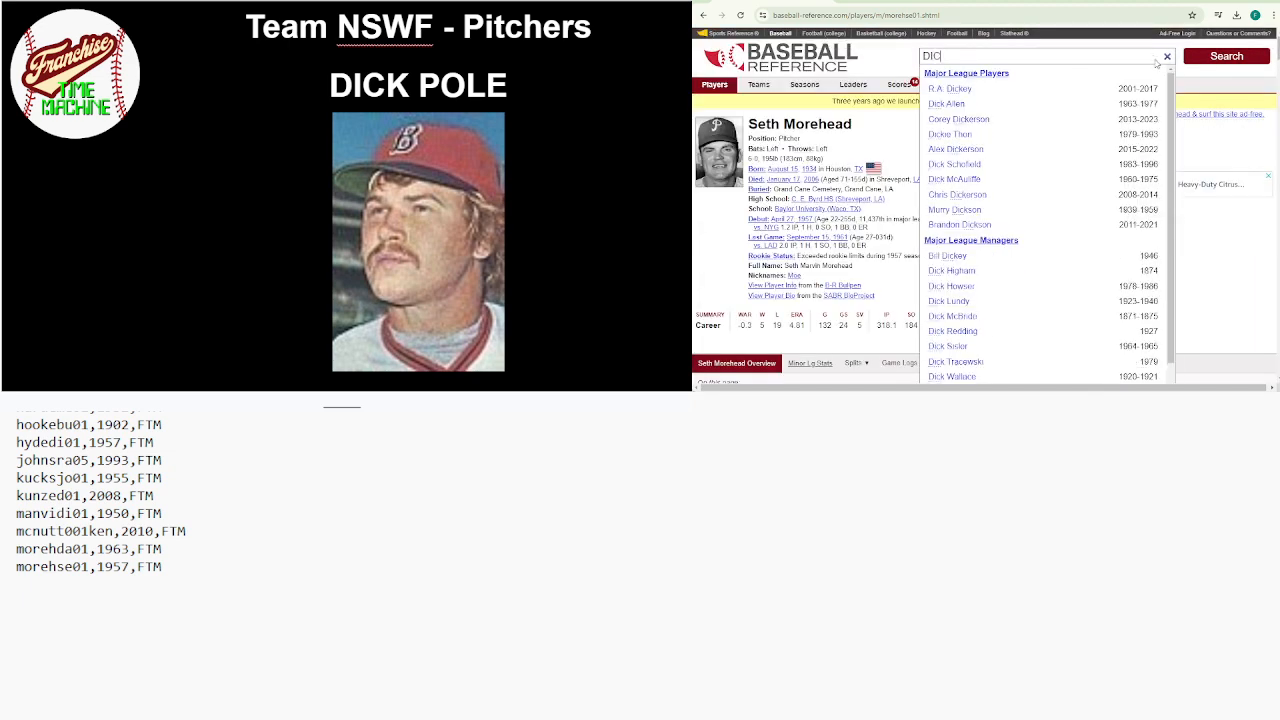
type(" POL")
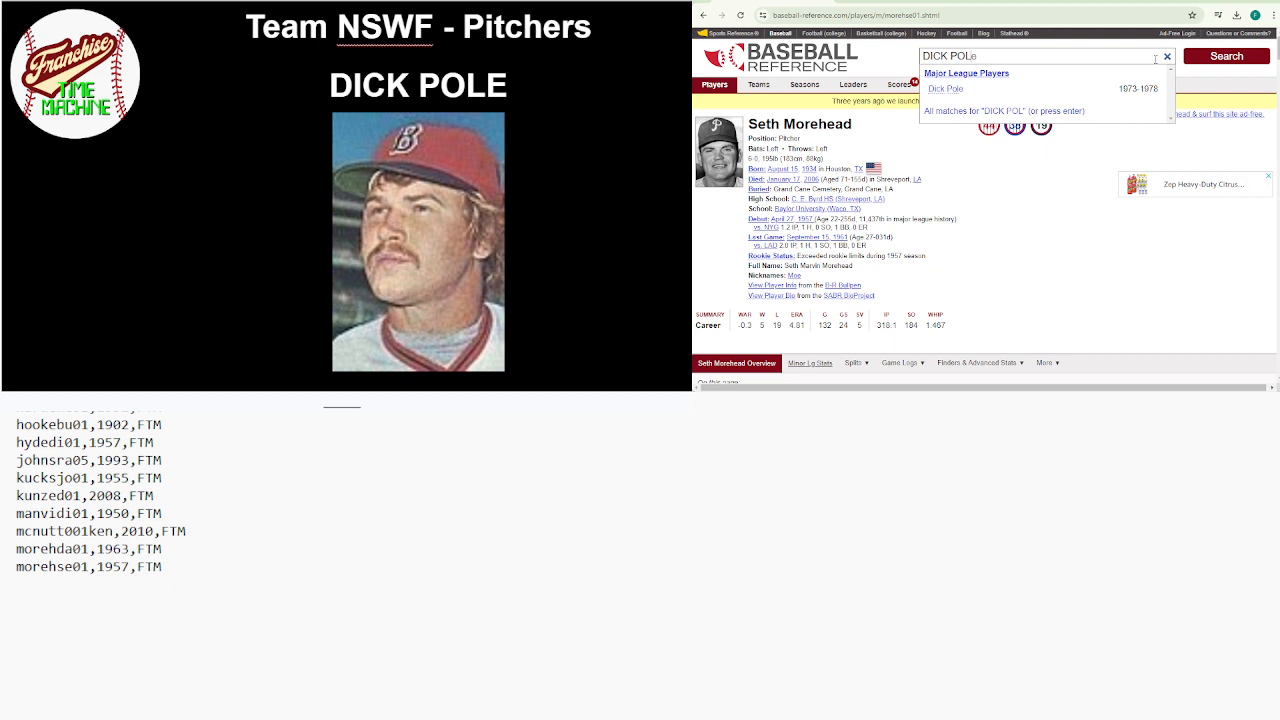
left_click(968, 88)
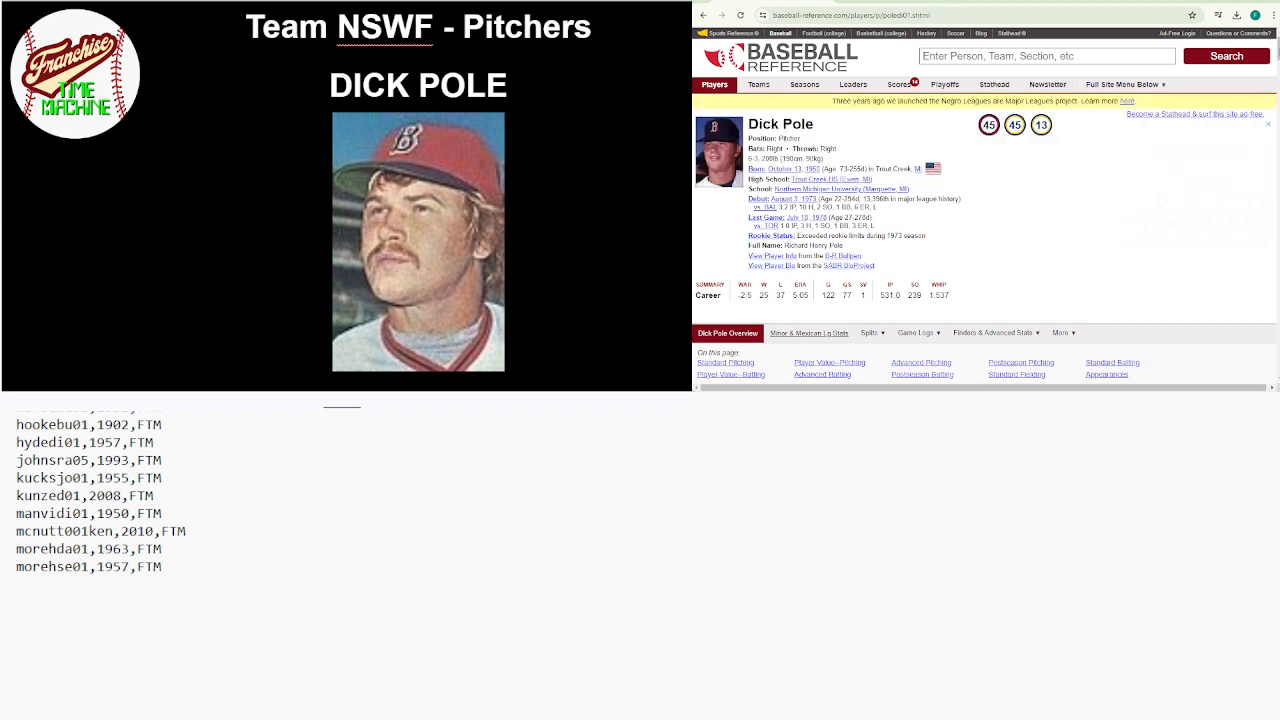
scroll(984, 205, "down", 10)
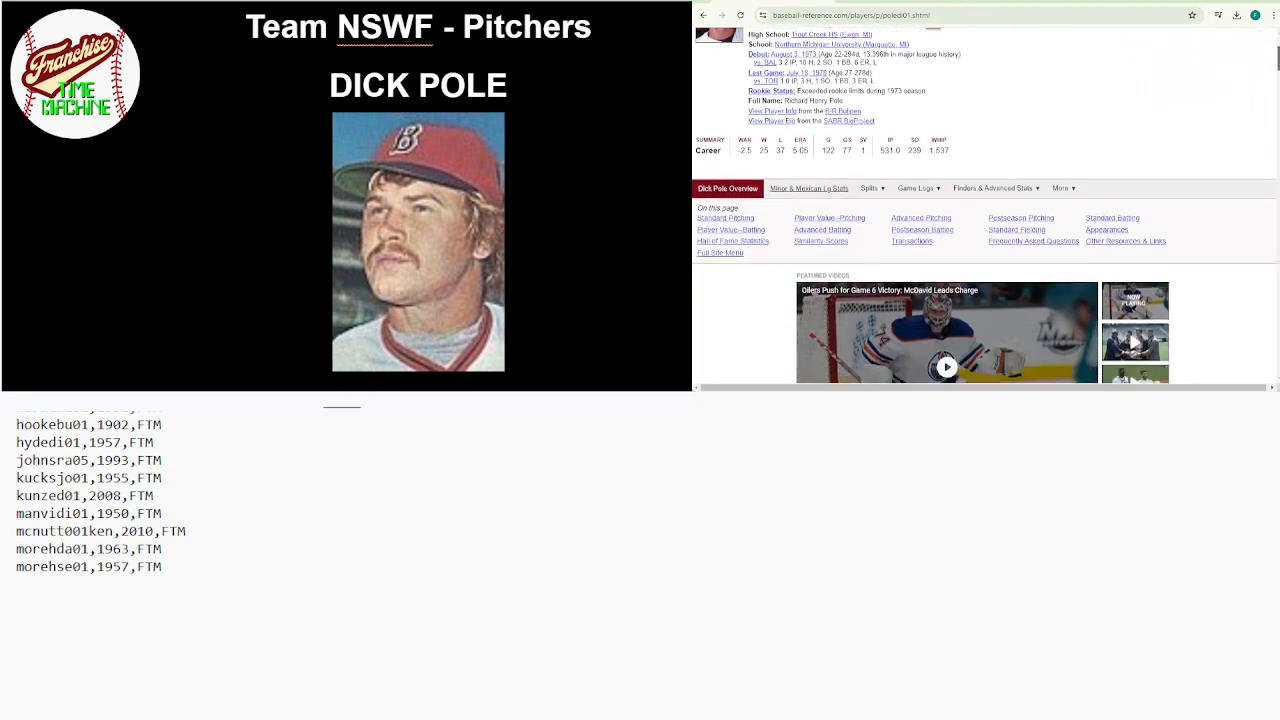
scroll(984, 205, "down", 1)
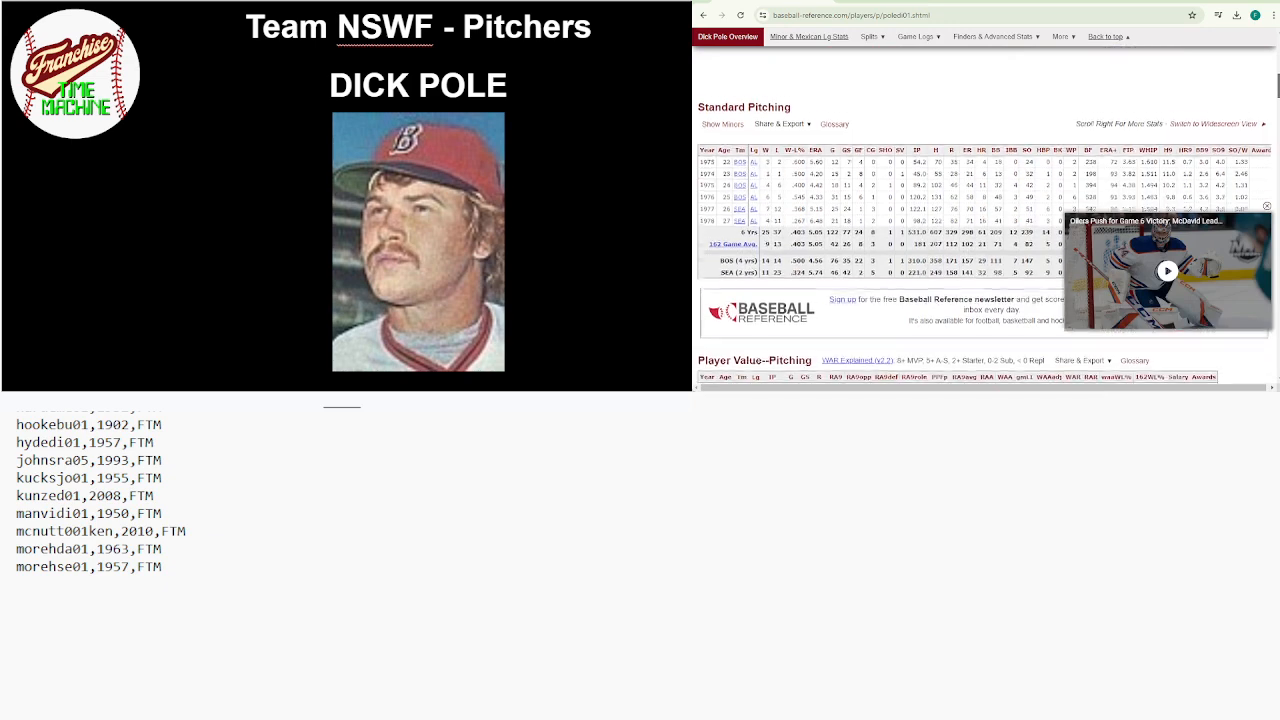
scroll(984, 228, "down", 1)
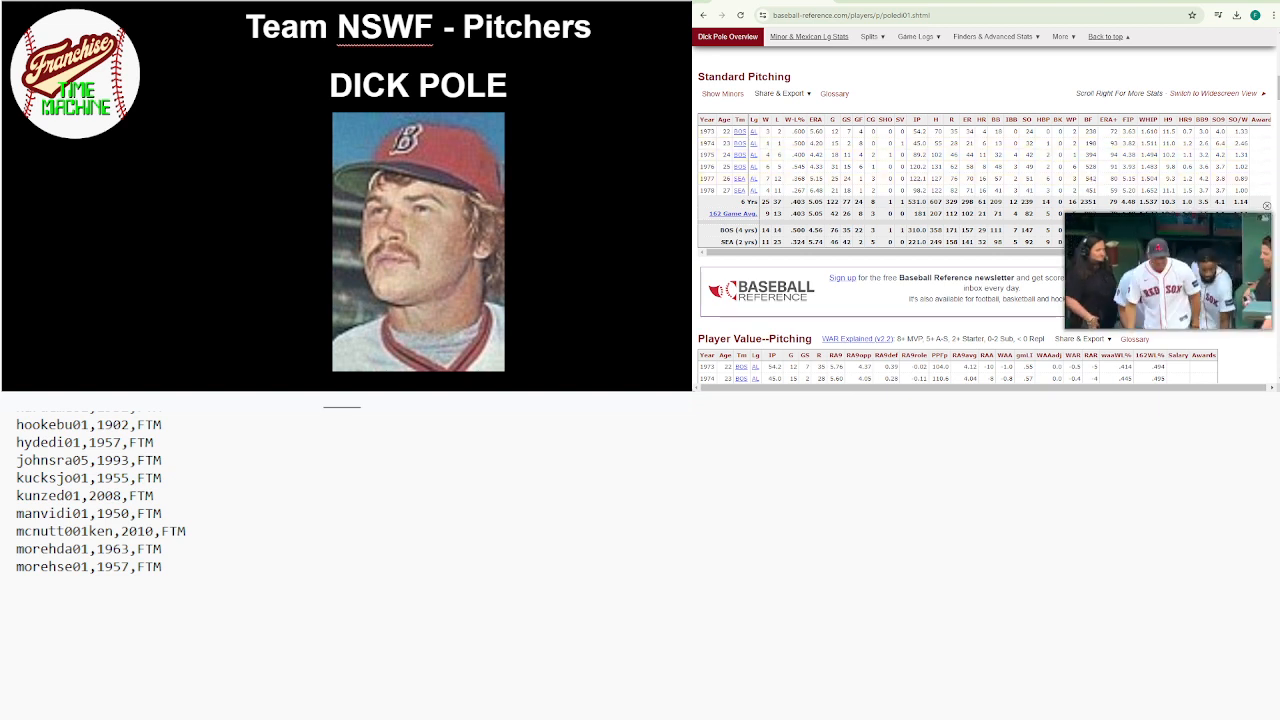
left_click(1267, 206)
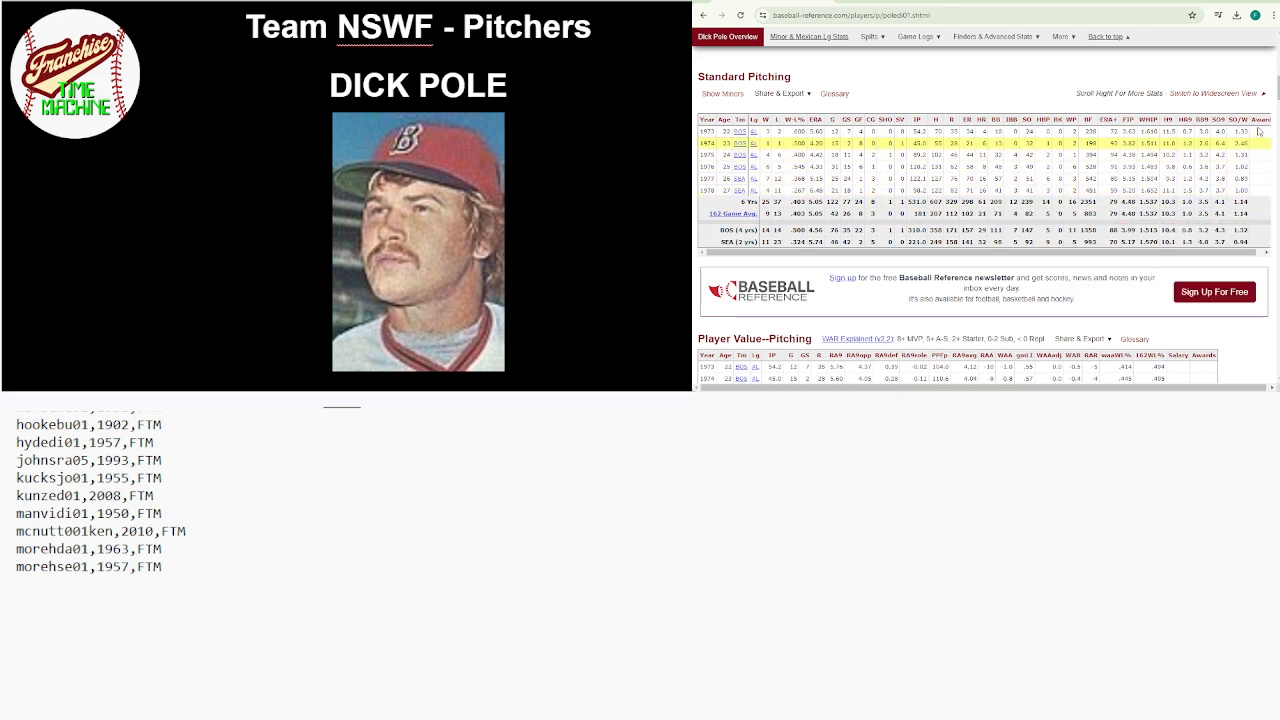
Copy the player ID poledi01 from the page address, add the line poledi01,1973,FTM to the end of the roster list and start a new line
mouse_move(1259, 126)
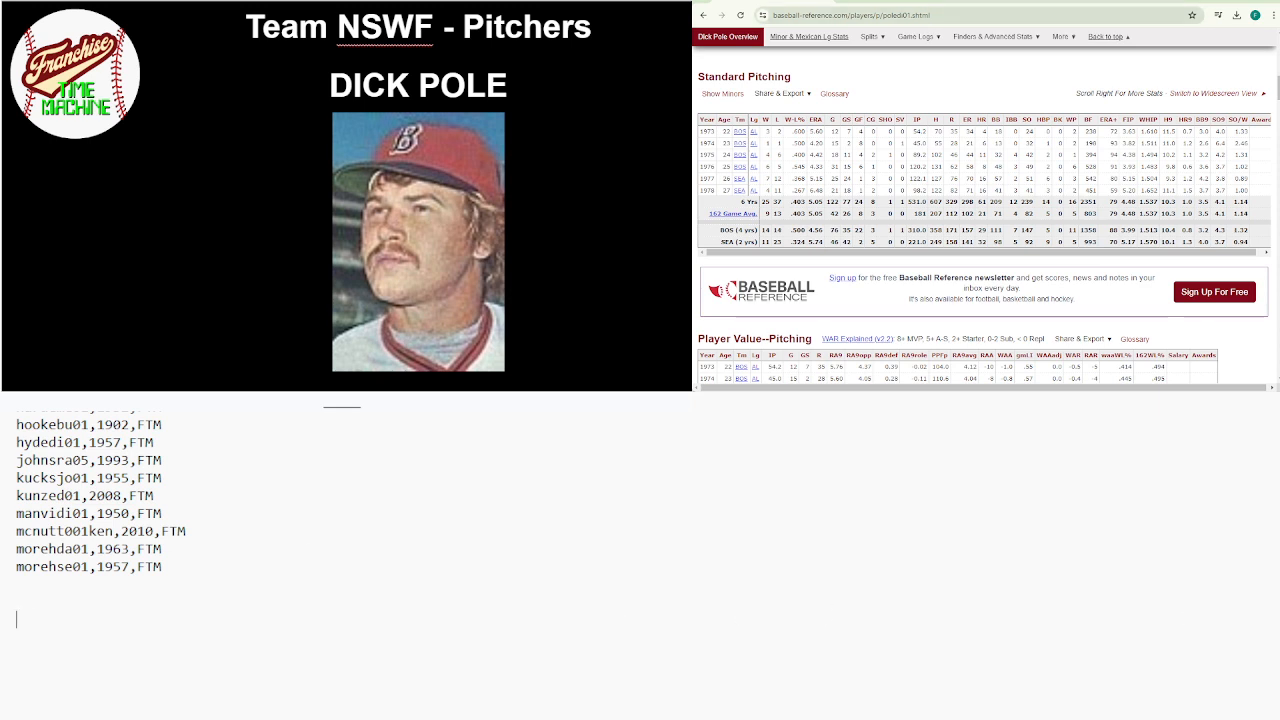
left_click_drag(881, 15, 912, 16)
key("ctrl+c")
mouse_move(916, 36)
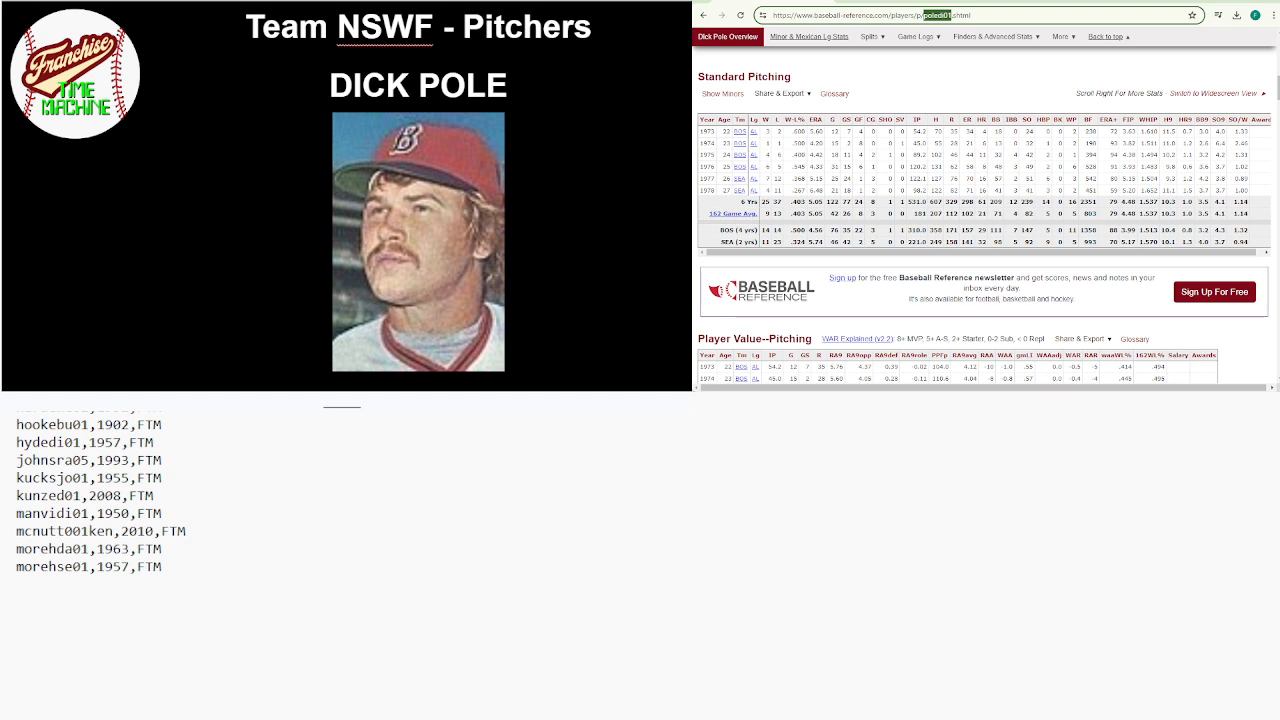
left_click(160, 592)
key("ctrl+v")
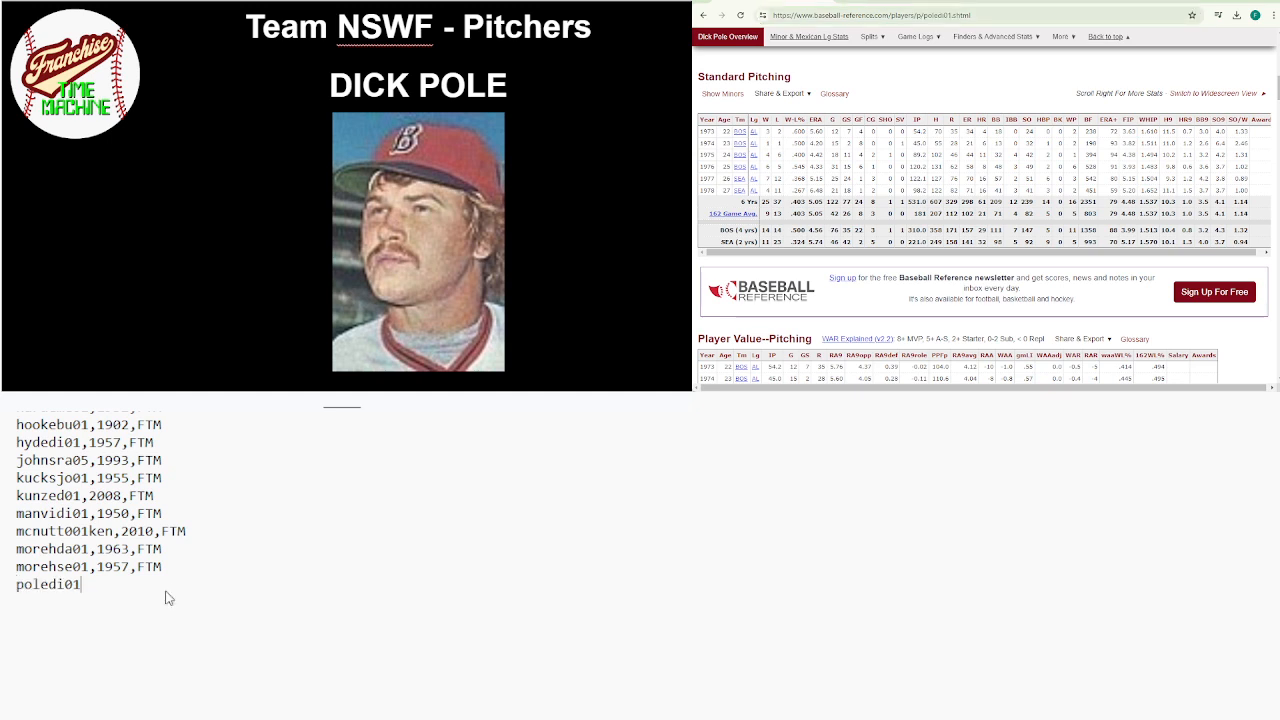
type(",")
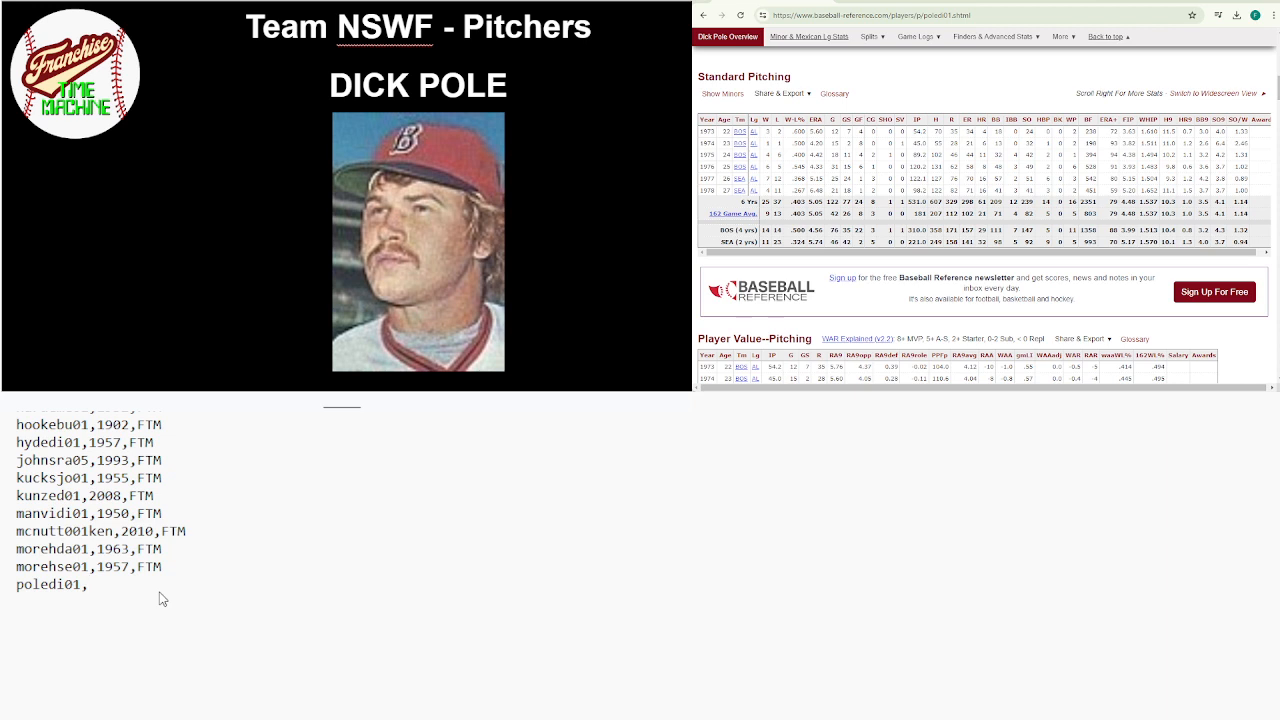
type("1973,FTM")
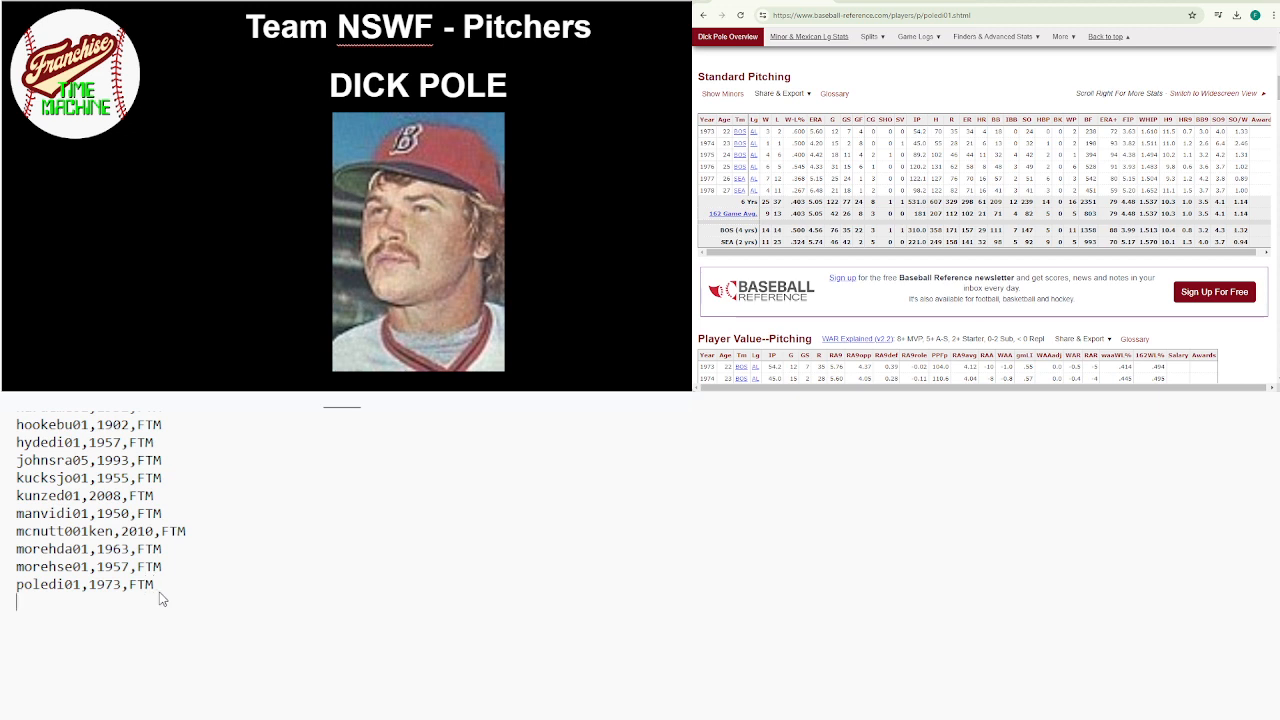
key("Return")
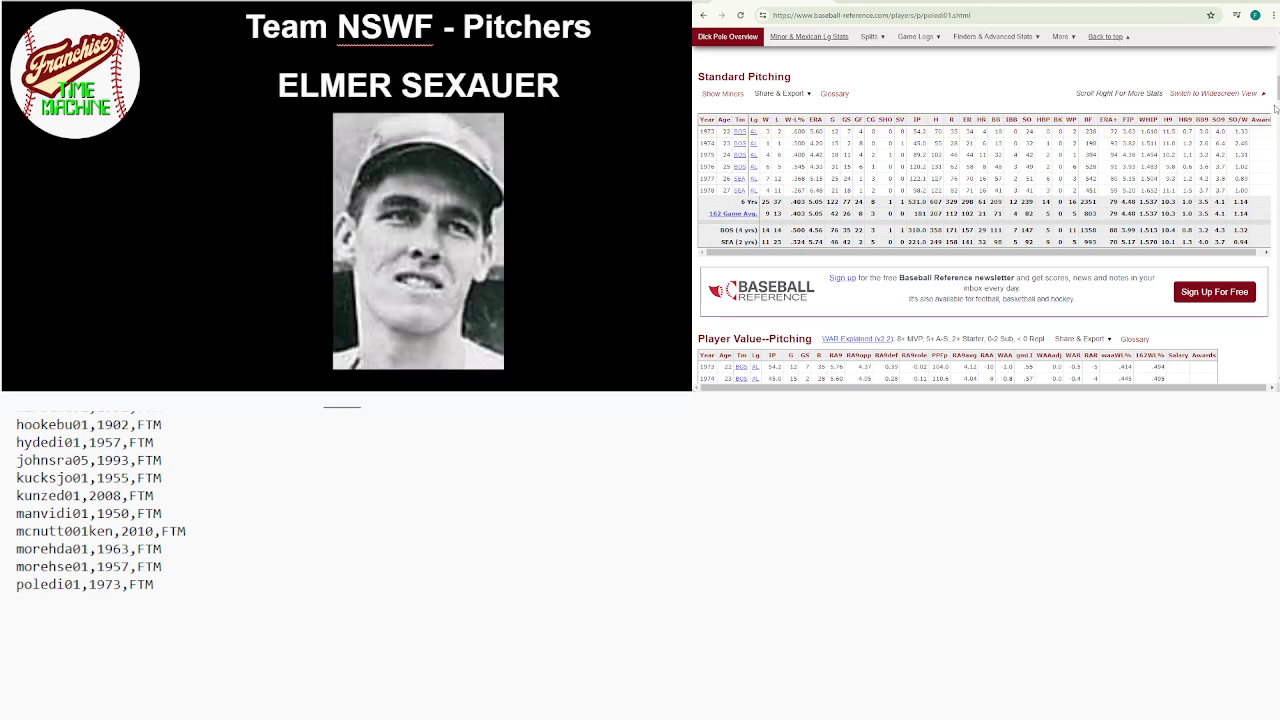
Search Baseball Reference for "ELMER SEXAUER", open his player page and bring up the Standard Pitching table
left_click_drag(1277, 88, 1277, 40)
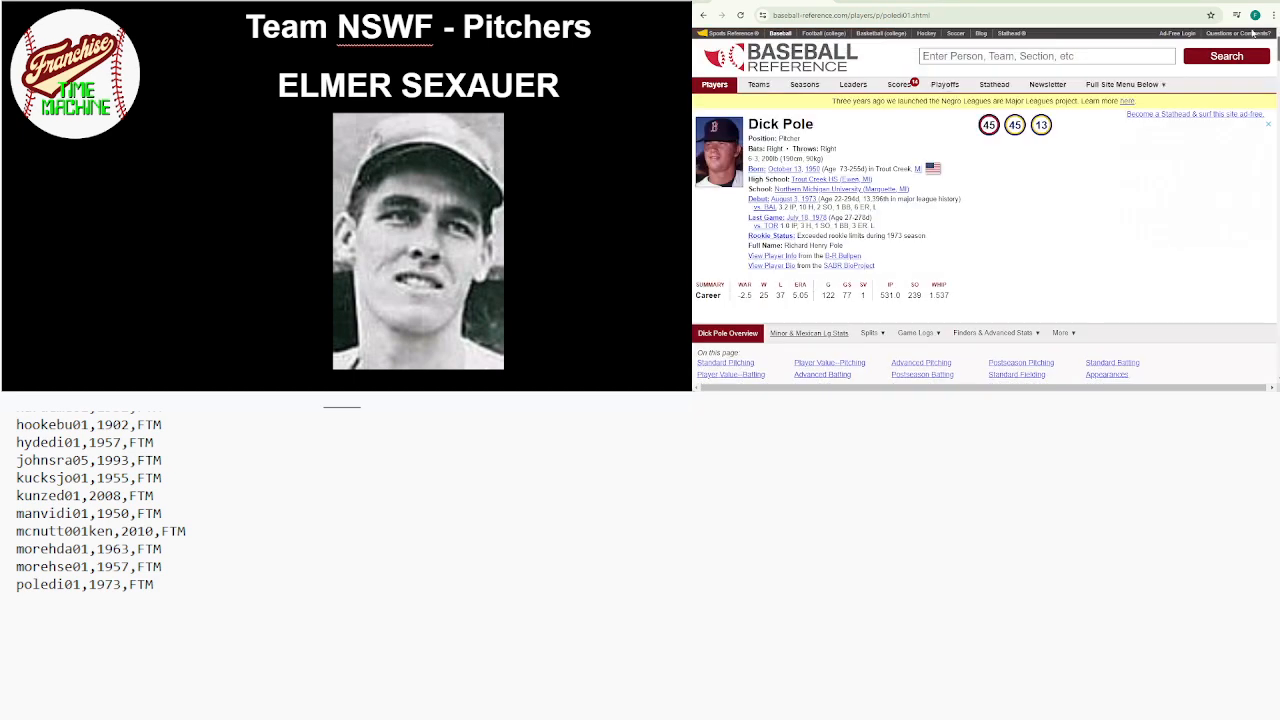
left_click(1148, 56)
type("ELMER SEXAUER")
key("Return")
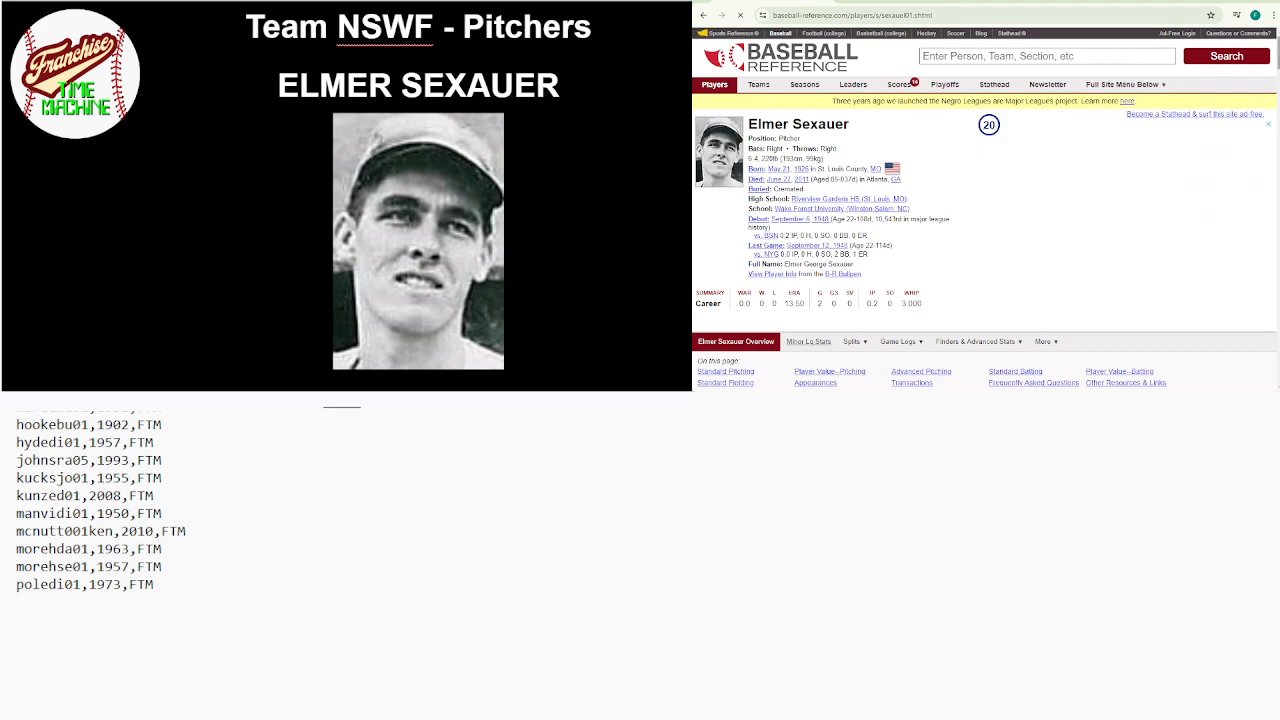
scroll(985, 250, "down", 3)
scroll(1276, 90, "down", 3)
scroll(1276, 90, "down", 5)
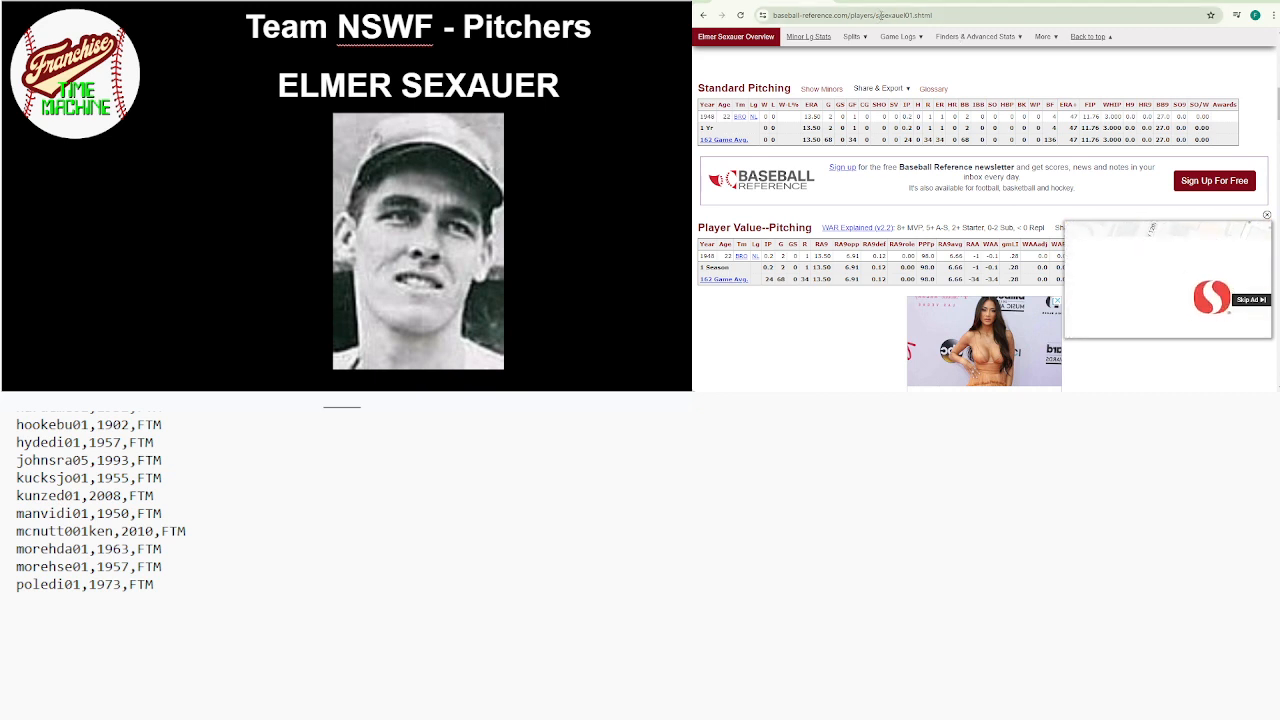
Copy the player ID sexauel01 from the page address and add the line sexauel01,1948,FTM below the poledi01 line of the roster list
left_click_drag(880, 15, 914, 15)
key("ctrl+c")
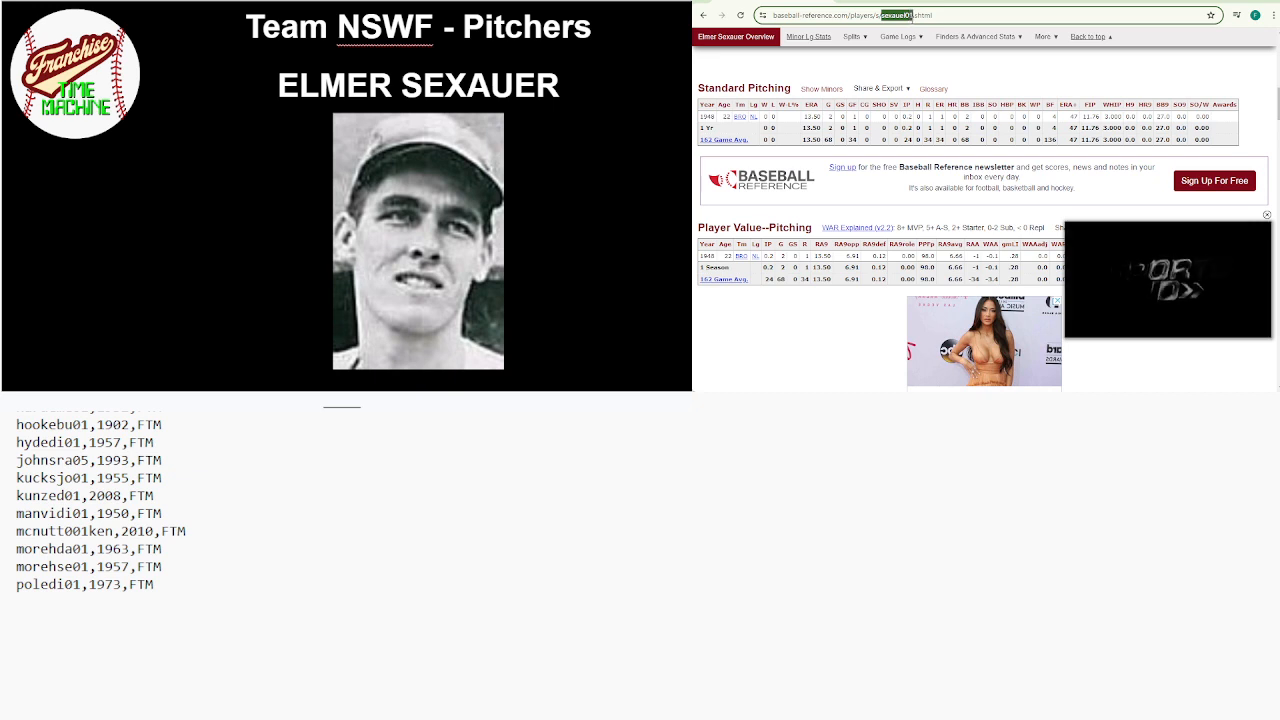
mouse_move(955, 40)
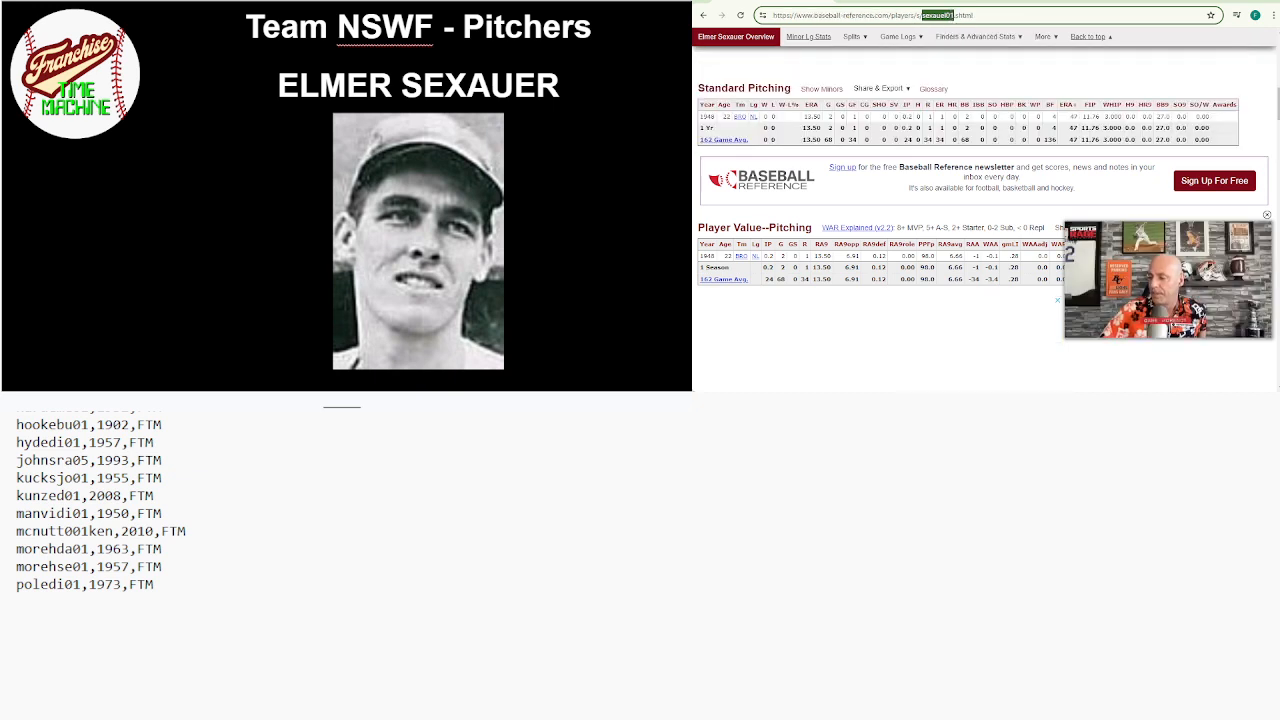
left_click(1274, 588)
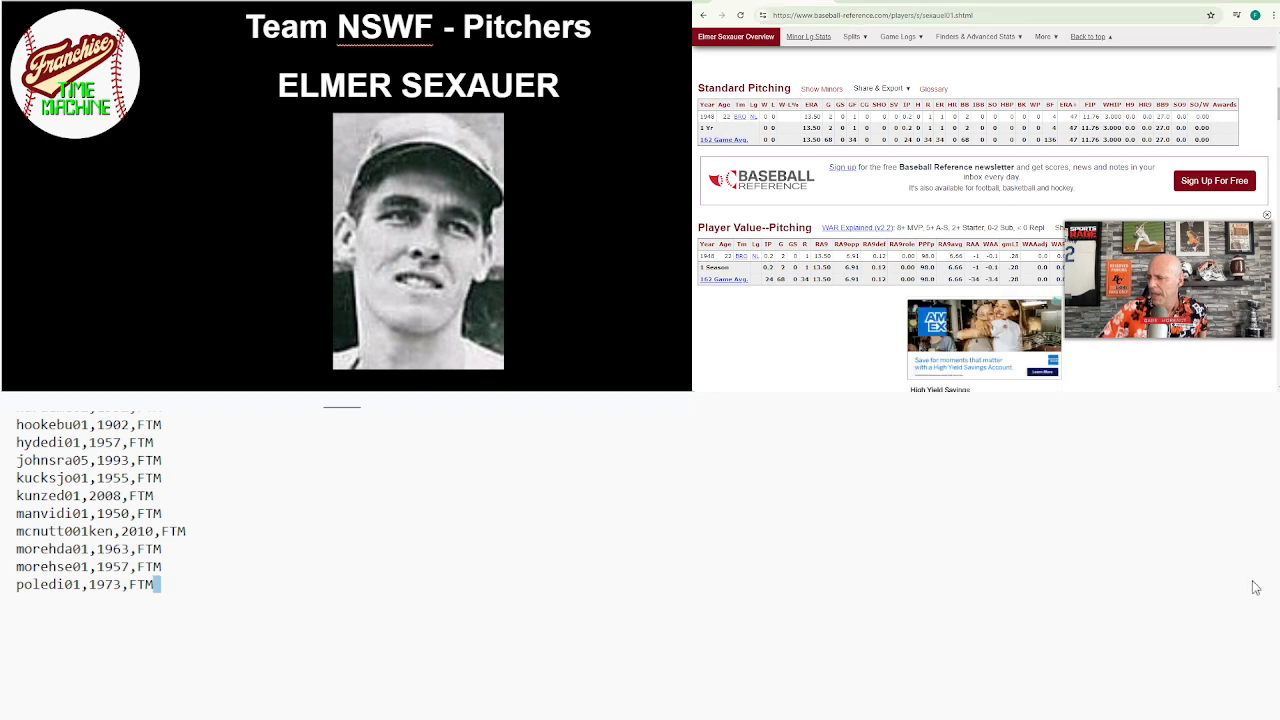
left_click(514, 617)
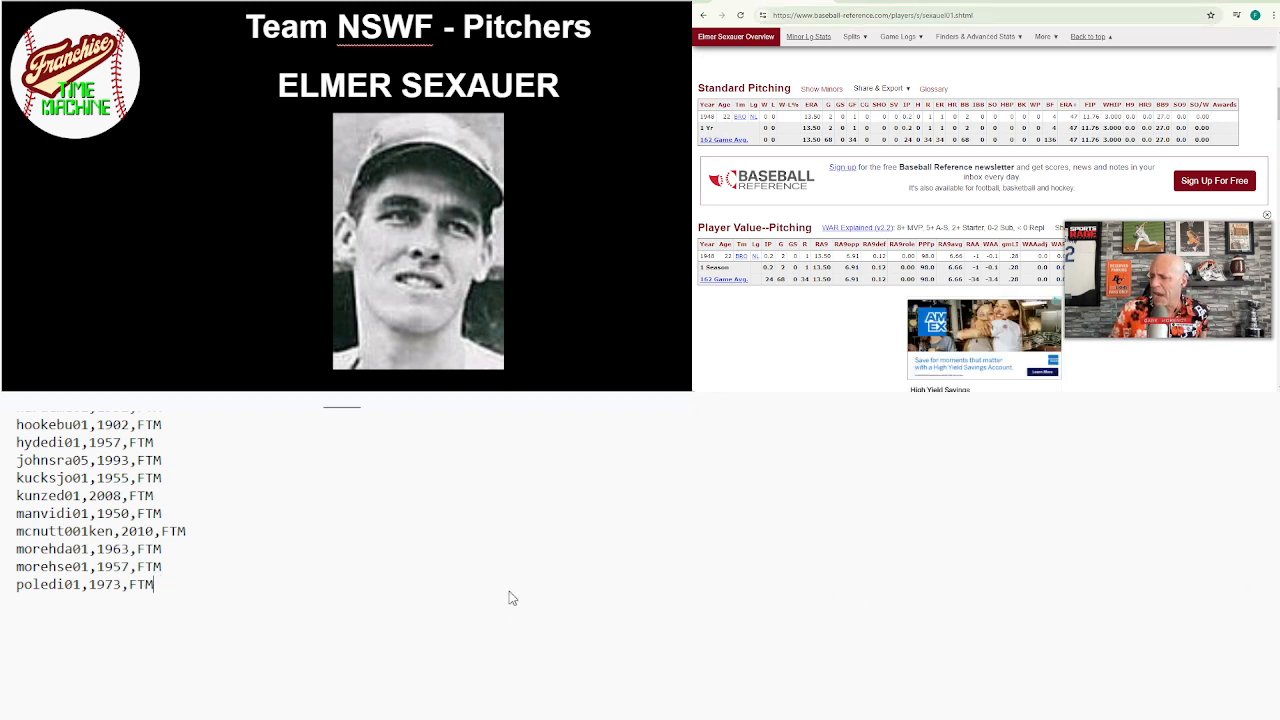
key("ctrl+v")
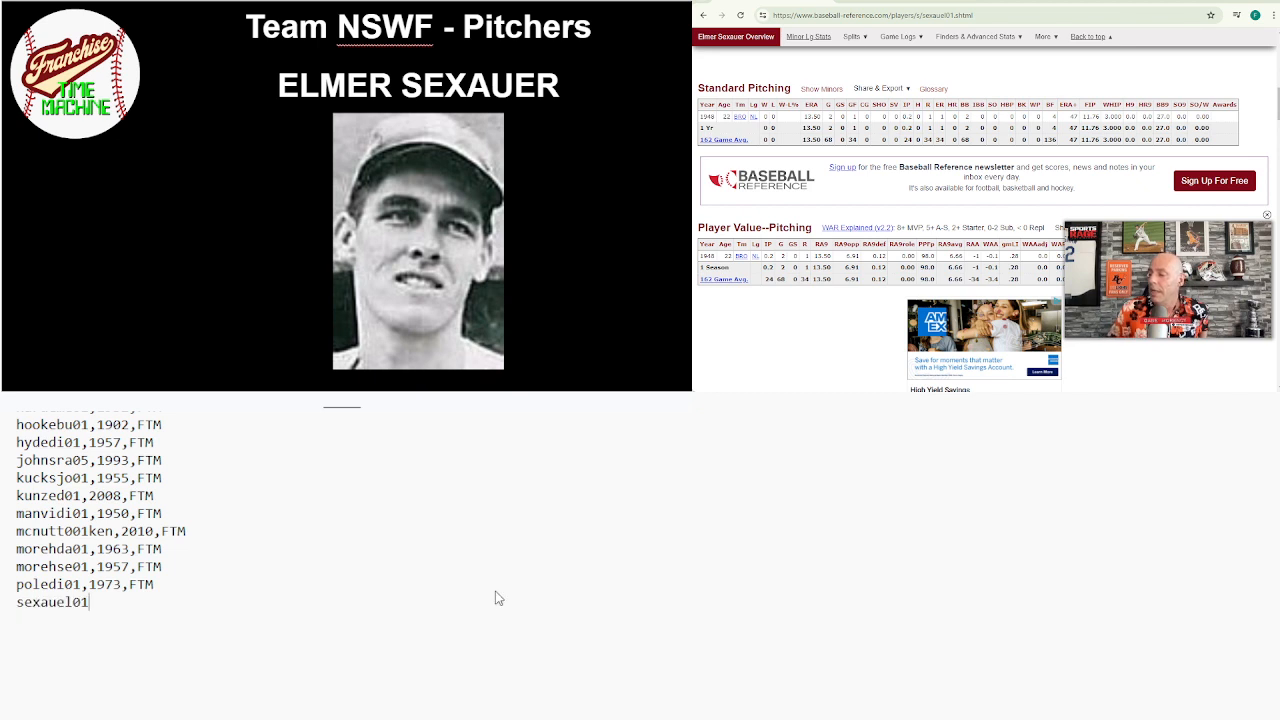
type(",19")
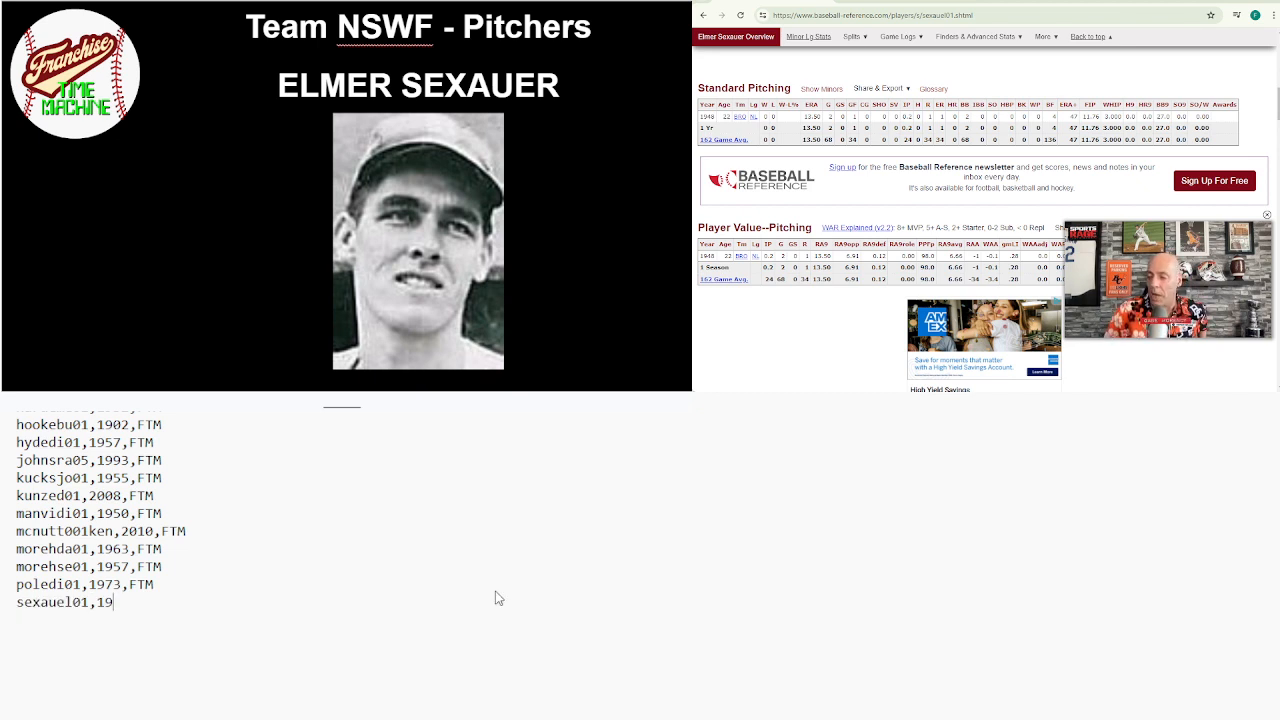
type("48,FTM")
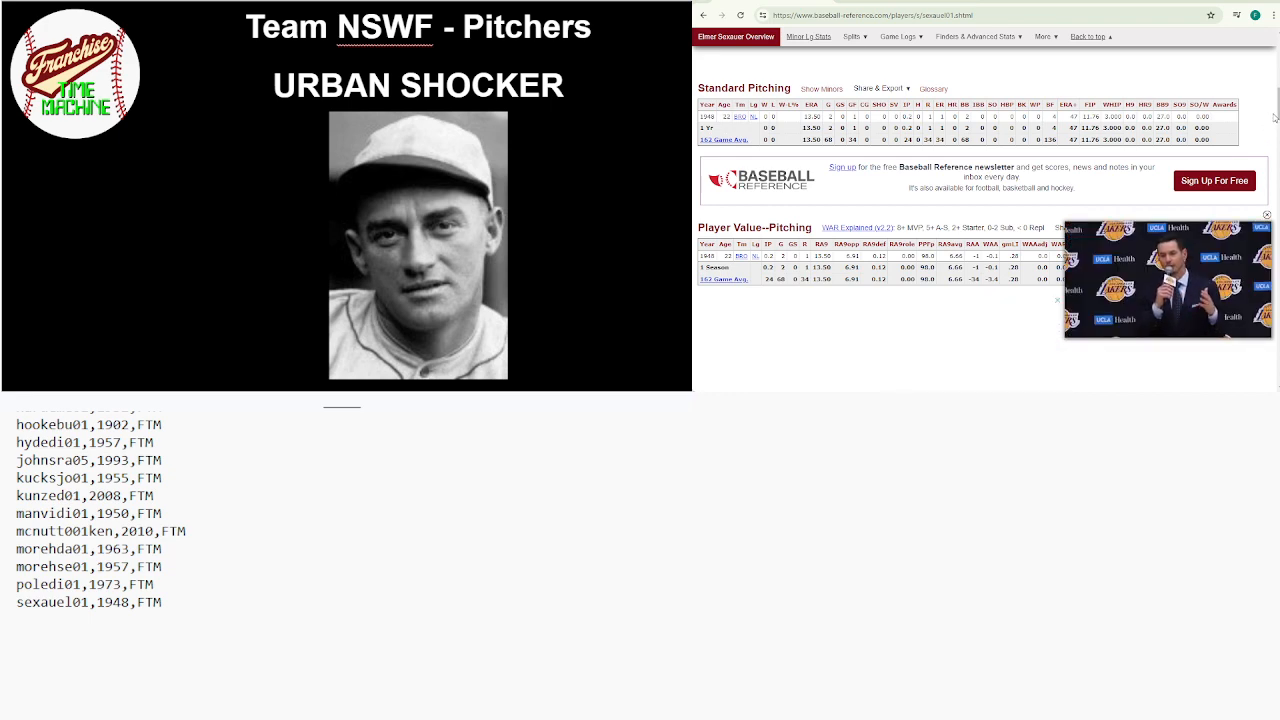
Search Baseball Reference for "SHOCKER", open Urban Shocker's player page and bring up his Standard Pitching table without the floating video
scroll(1230, 90, "up", 5)
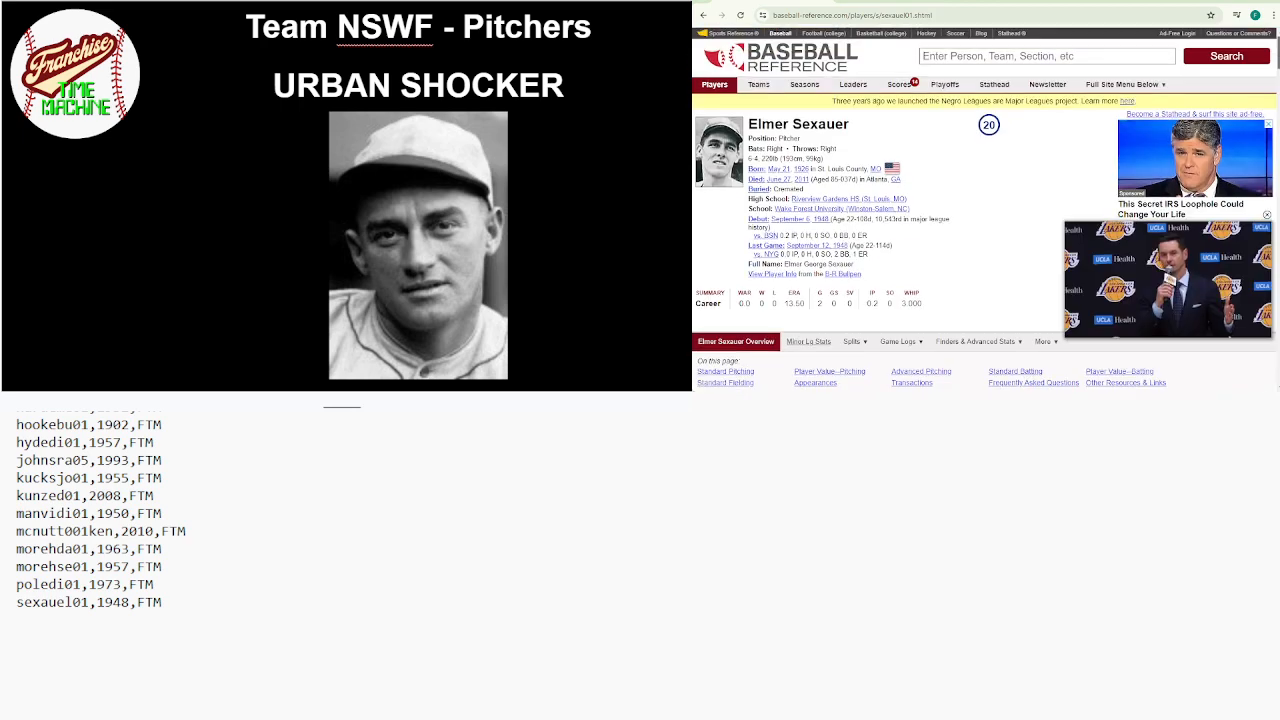
left_click(1133, 57)
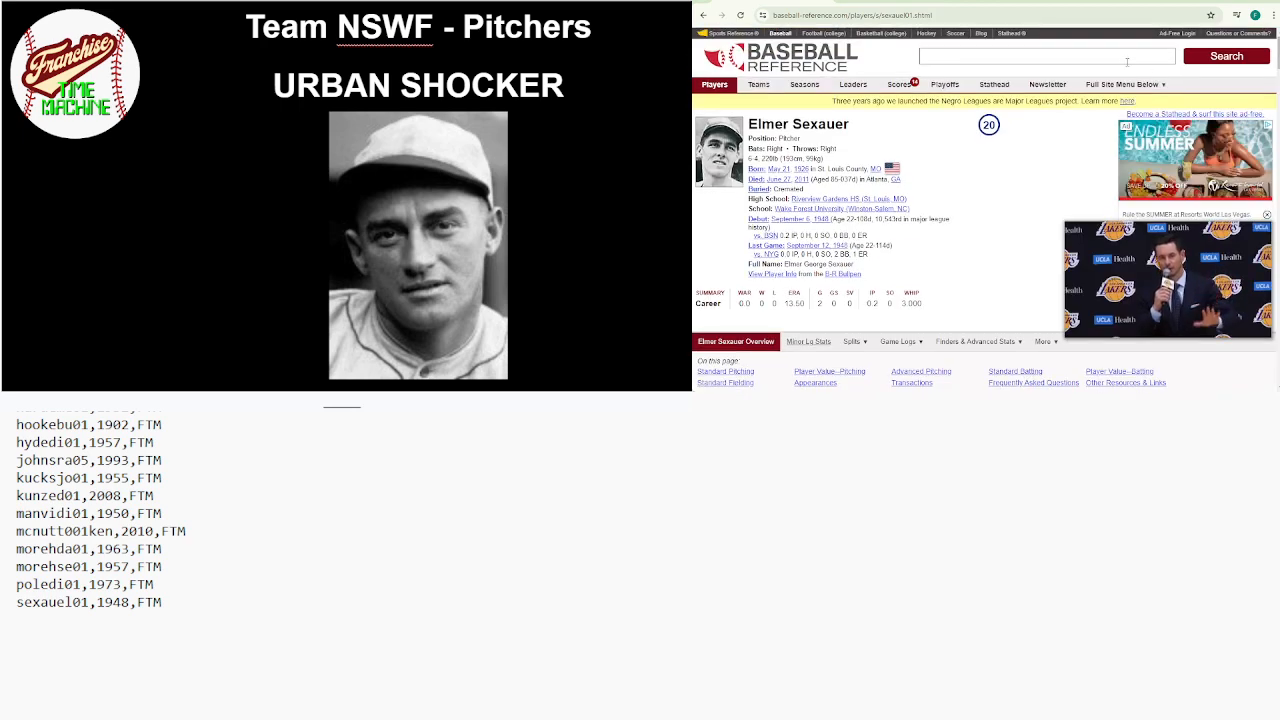
type("SHOCKER")
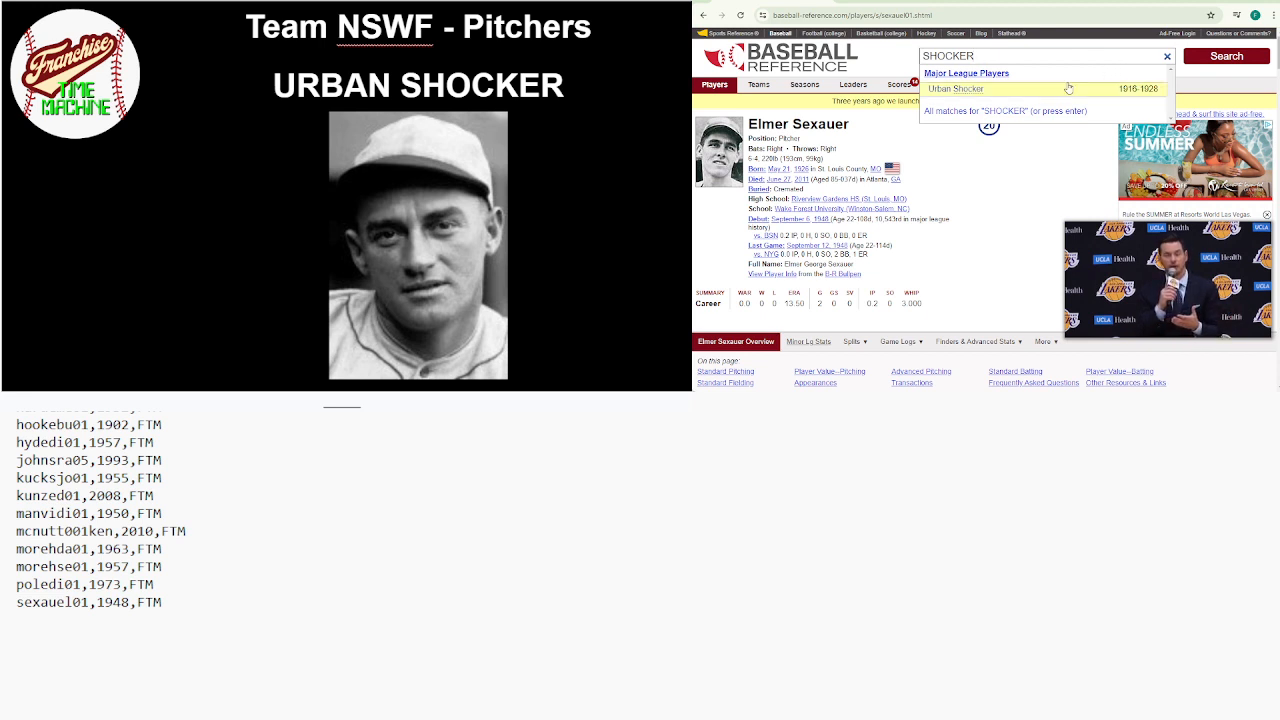
left_click(1005, 96)
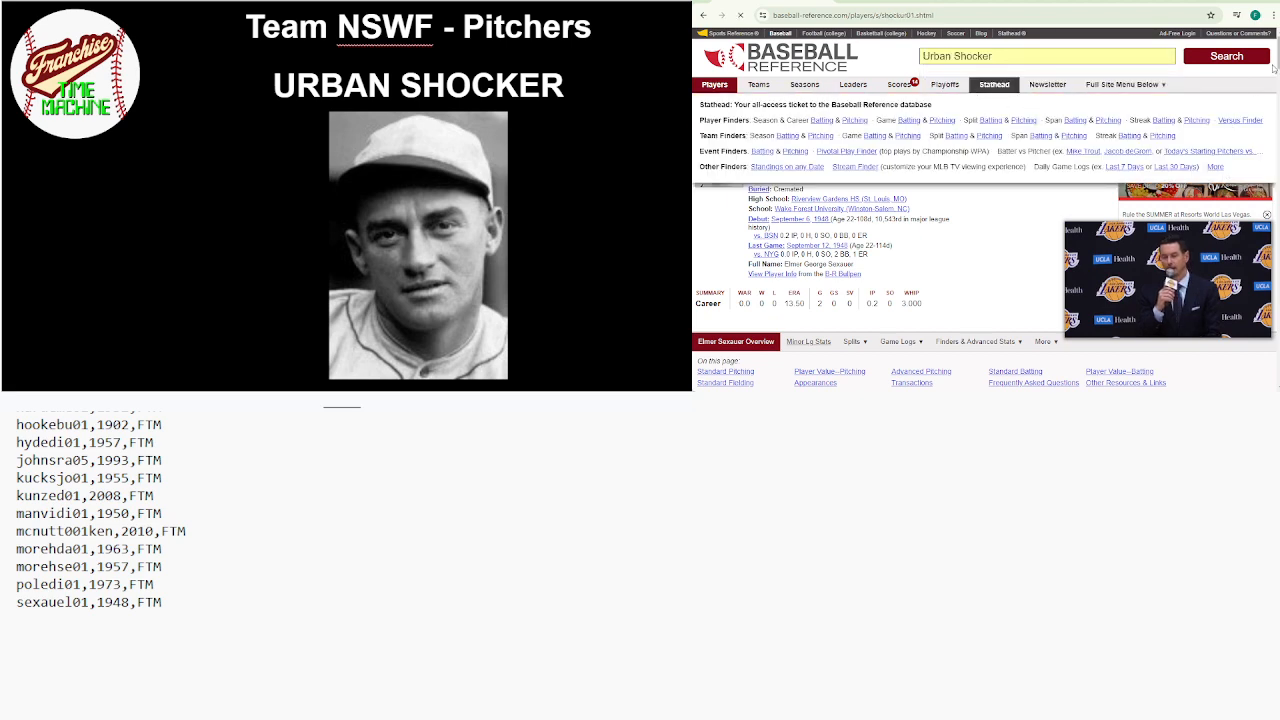
scroll(1272, 70, "down", 5)
scroll(985, 205, "down", 5)
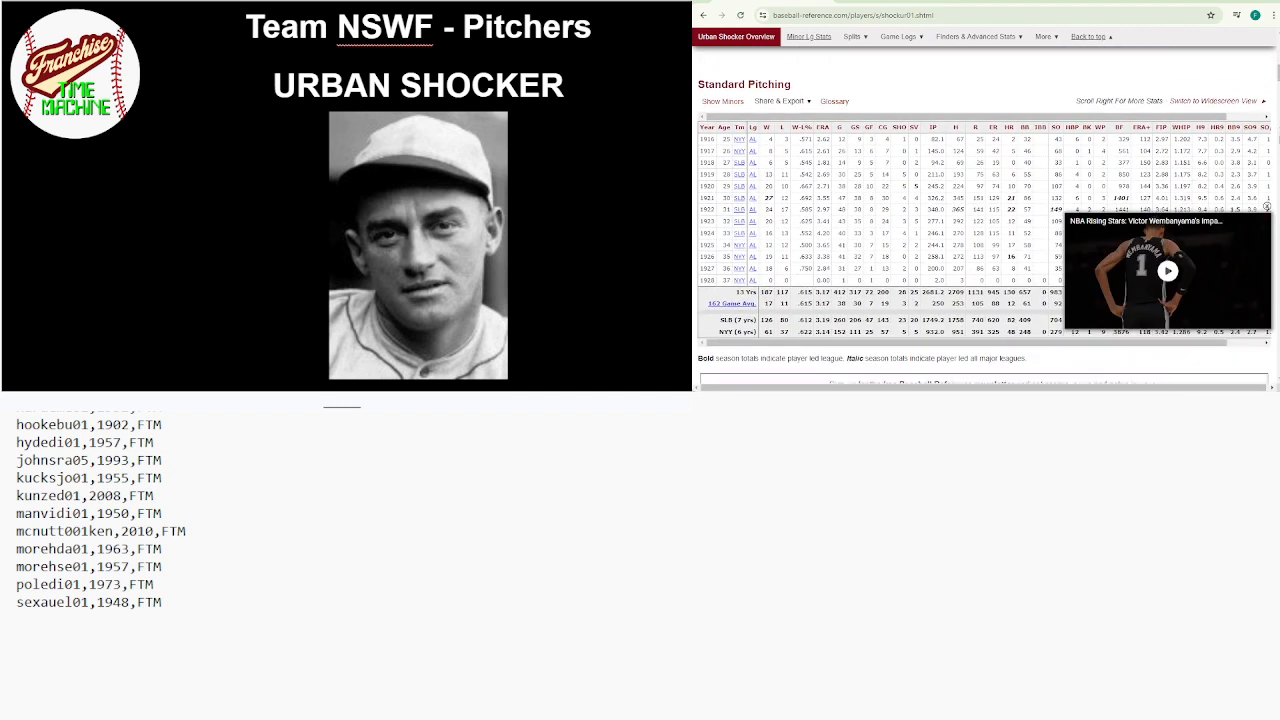
left_click(1266, 206)
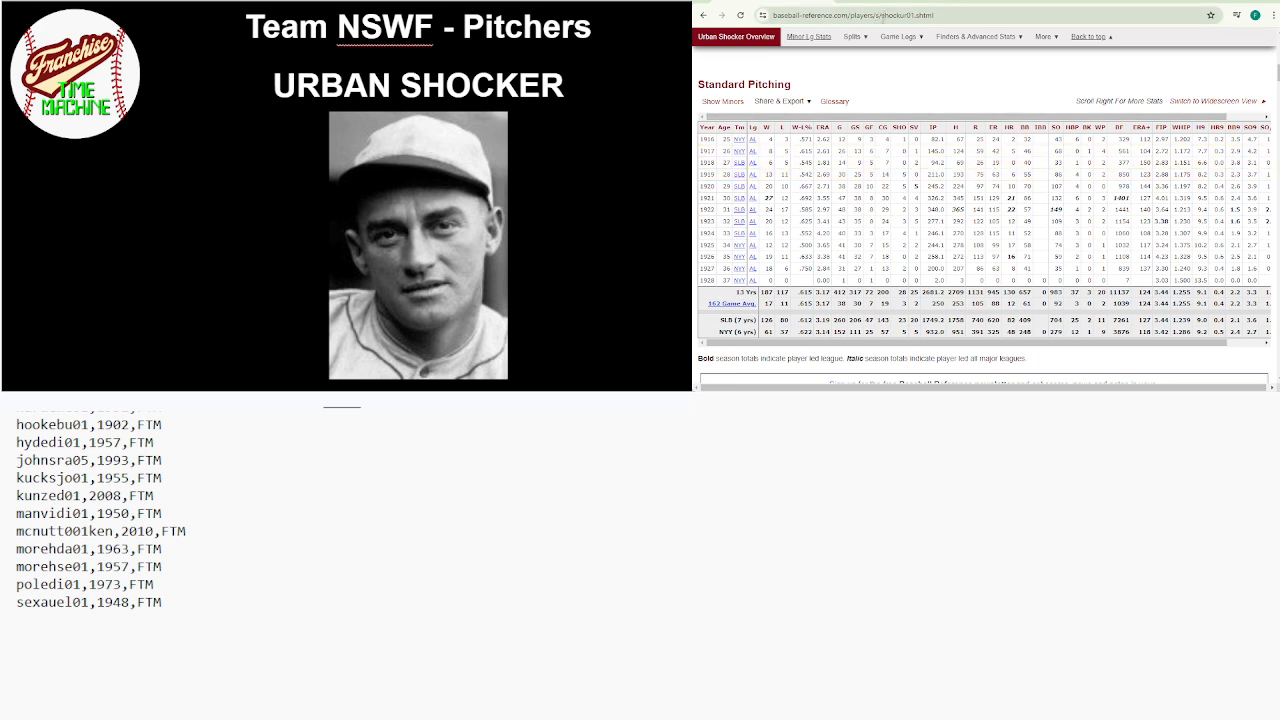
Copy the player ID shockur01 from the page address, add the line shockur01,1919,FTM to the end of the roster list and start a new line
left_click_drag(881, 17, 921, 17)
key("ctrl+c")
mouse_move(925, 42)
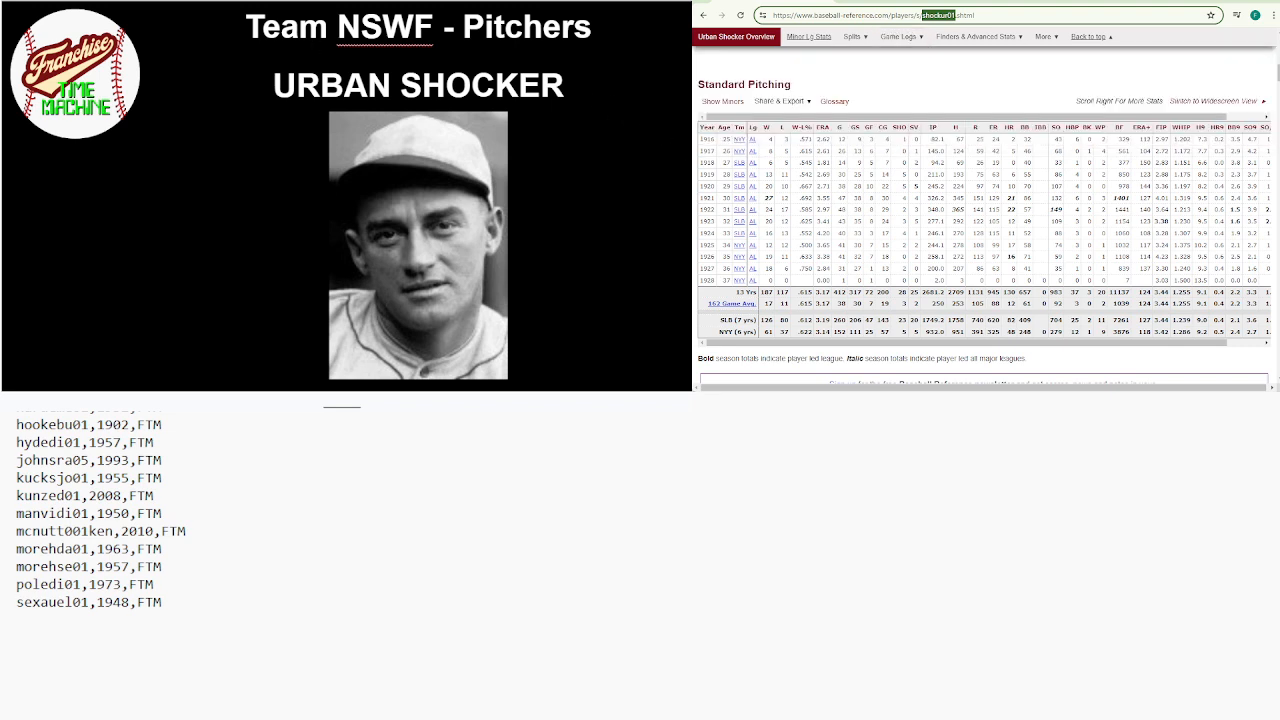
left_click(1118, 574)
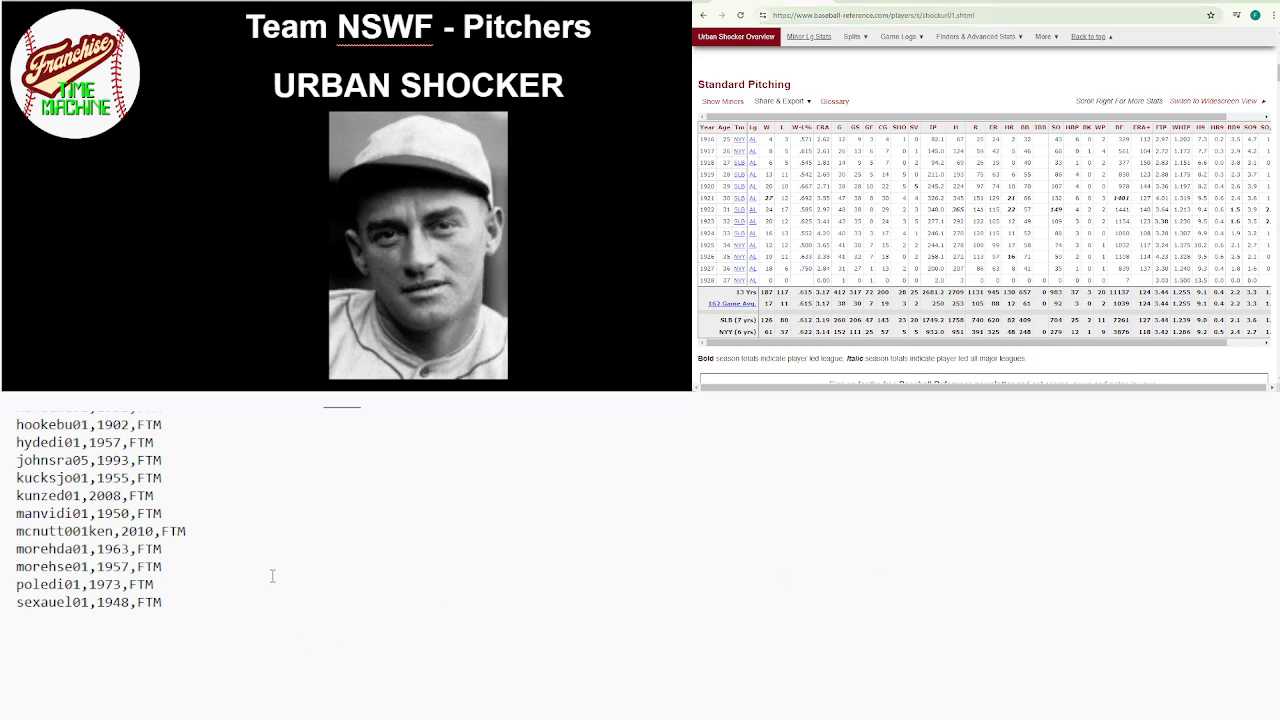
key("ctrl+v")
type(",1919,ftm")
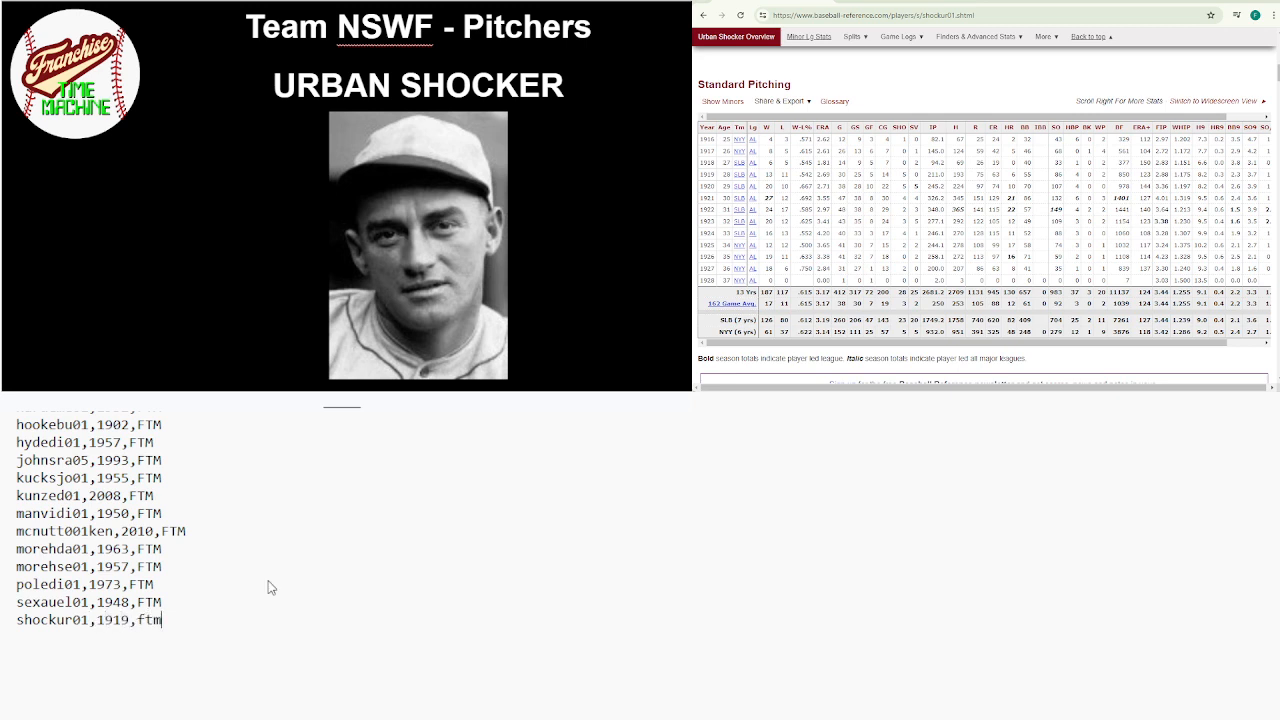
key("BackSpace")
key("BackSpace")
key("BackSpace")
type("FTM")
key("Return")
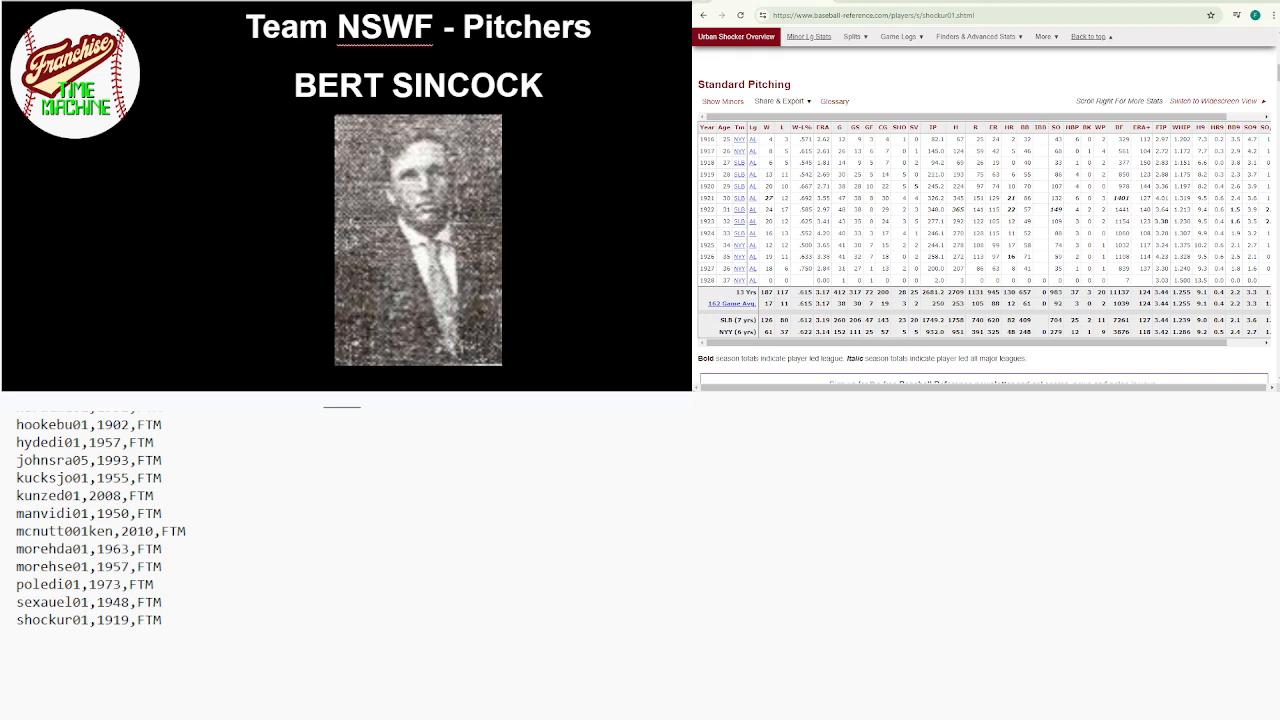
Search Baseball Reference for "BERT SINCOCK" and open his player page
left_click_drag(1278, 72, 1277, 40)
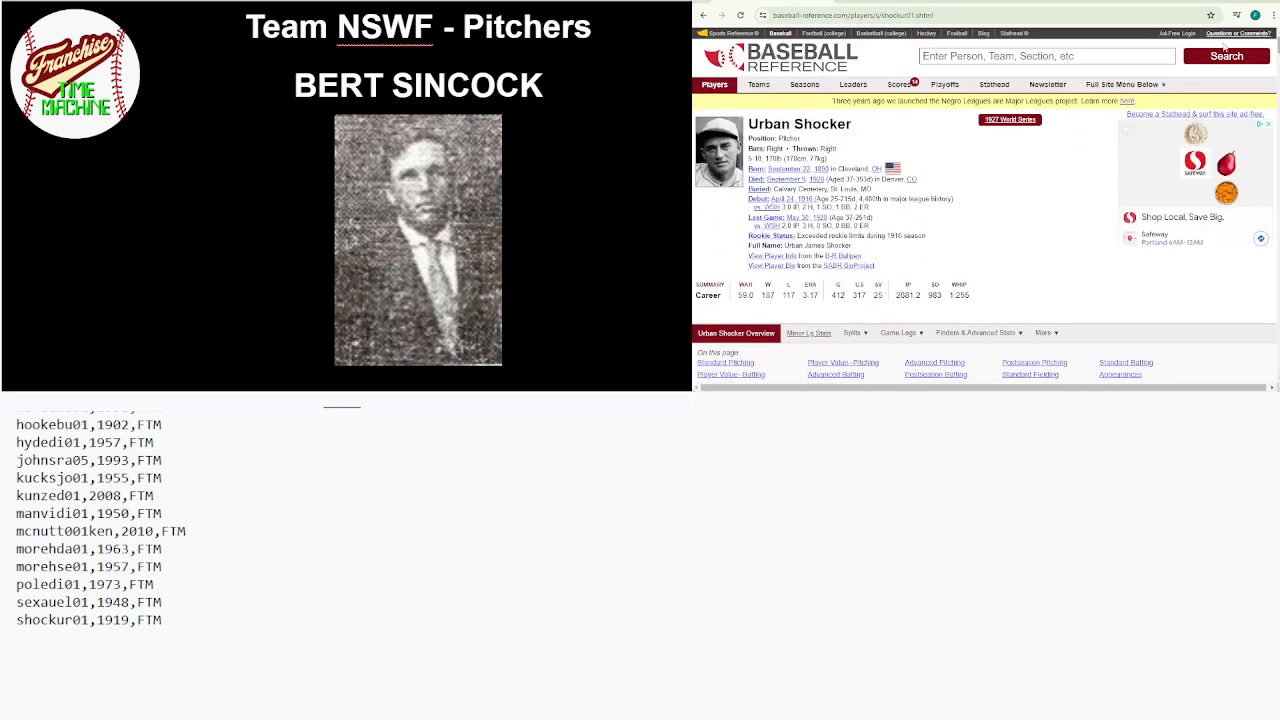
left_click(1134, 60)
type("BER")
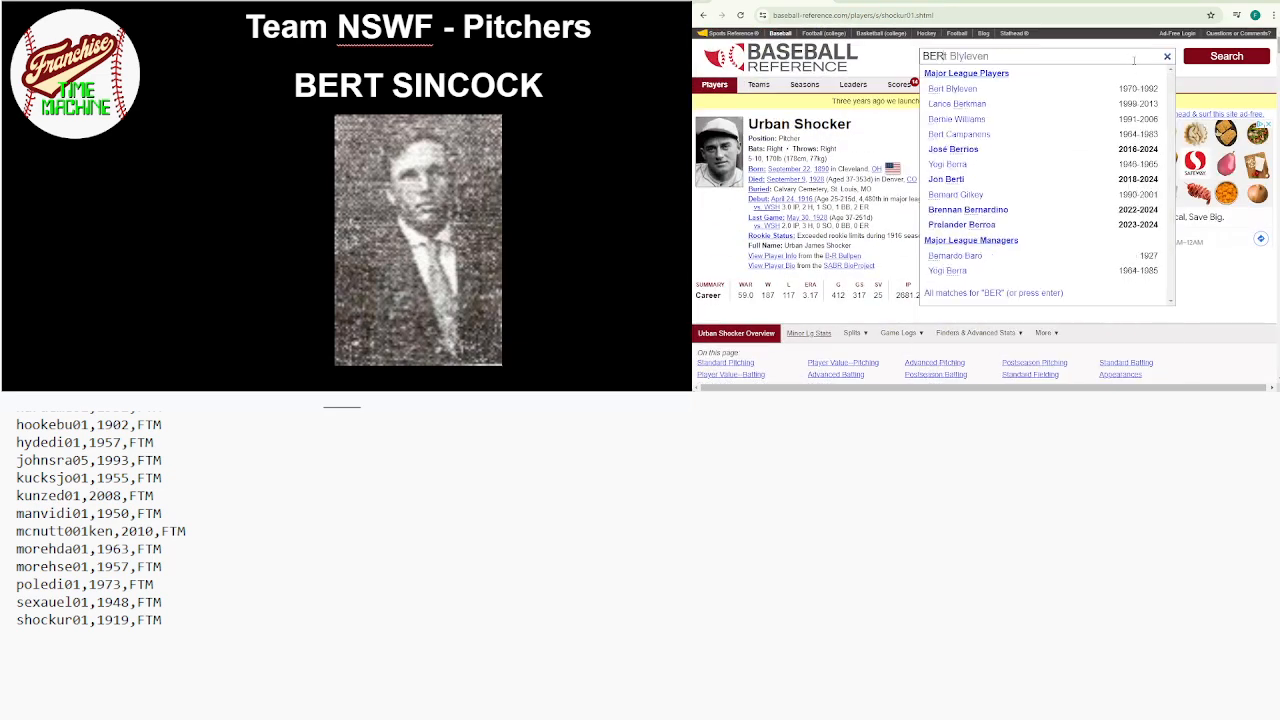
type("T SINCOCK")
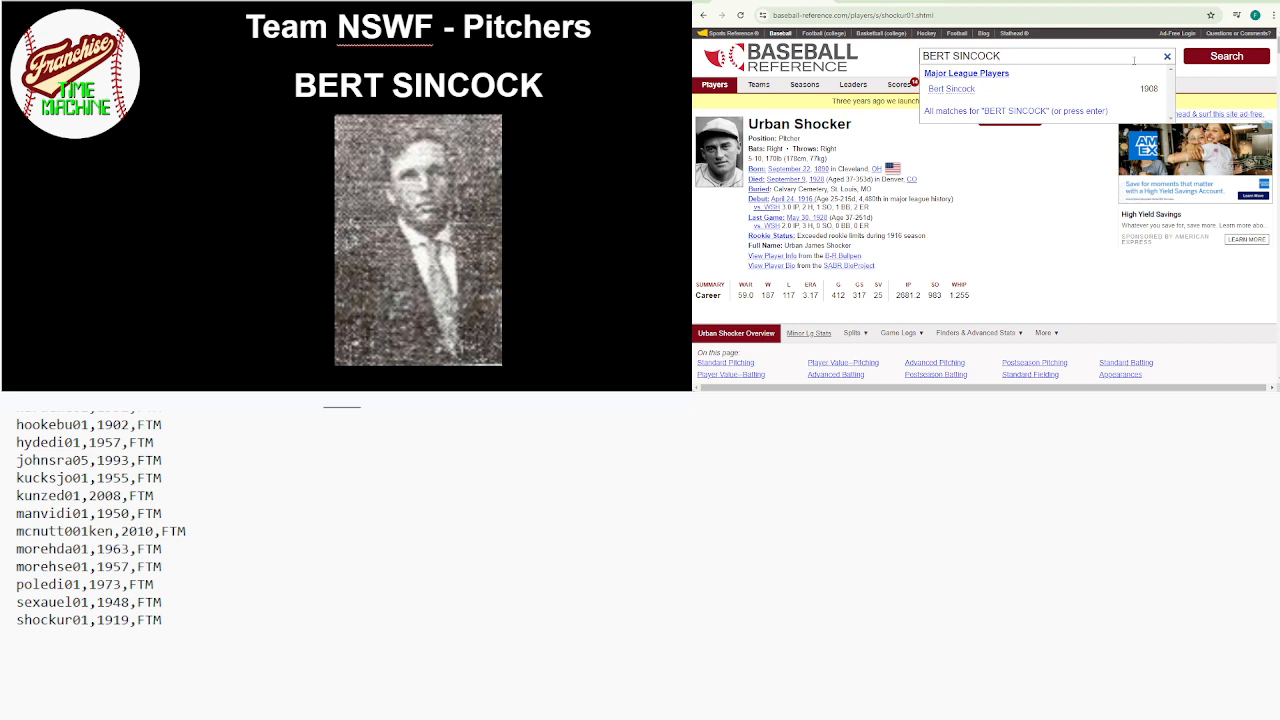
left_click(965, 95)
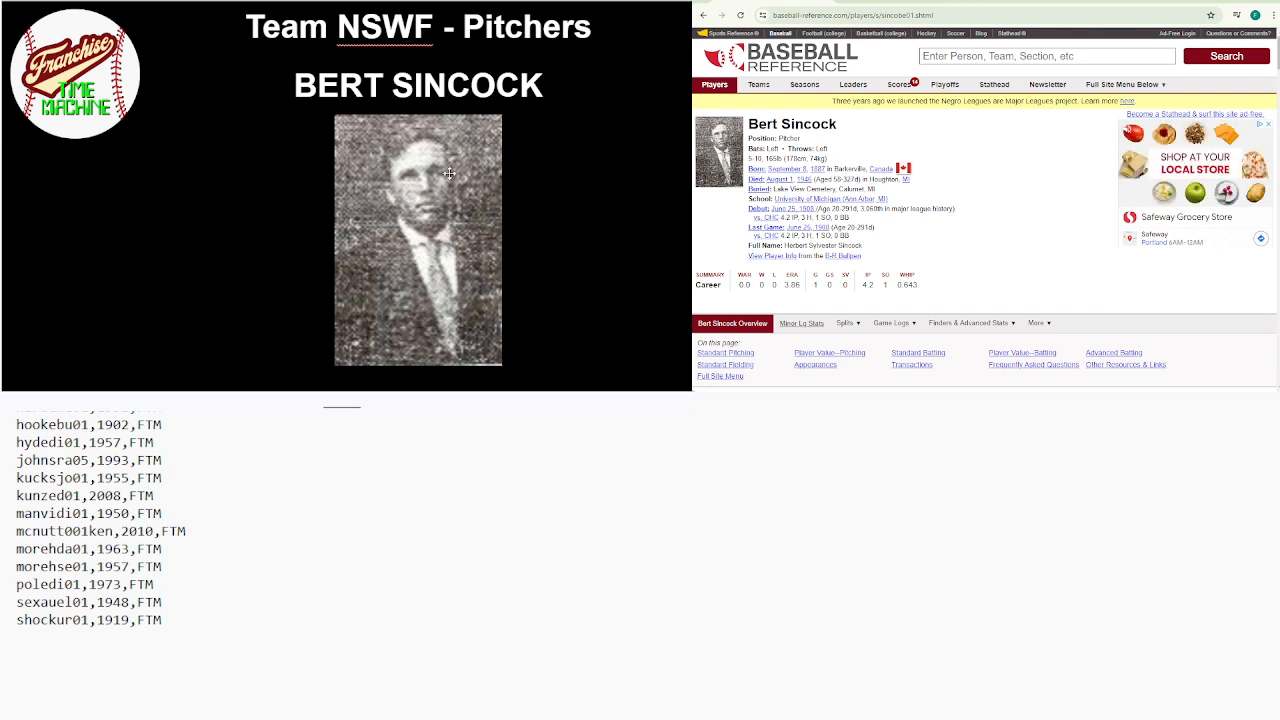
Copy the player ID sincobe01 from the page address, check his Standard Pitching table and add the line sincobe01,1908,FTM to the end of the roster list
double_click(166, 513)
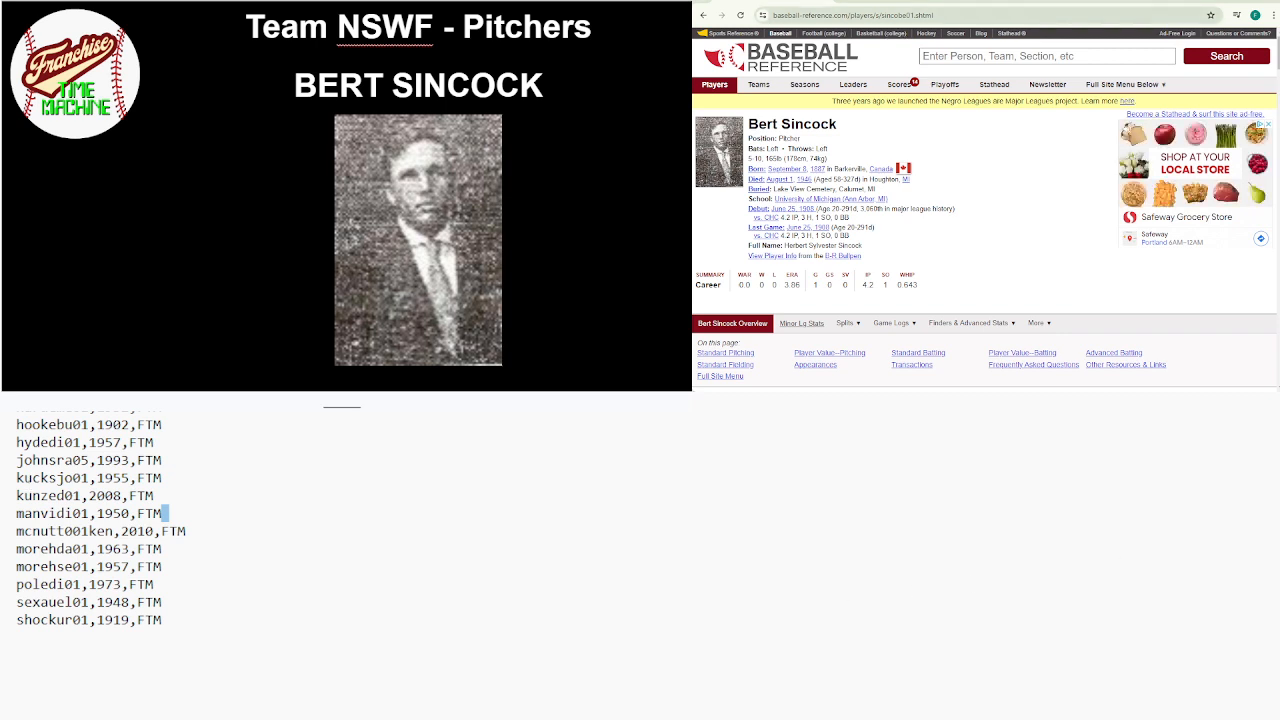
left_click_drag(881, 16, 915, 16)
key("ctrl+c")
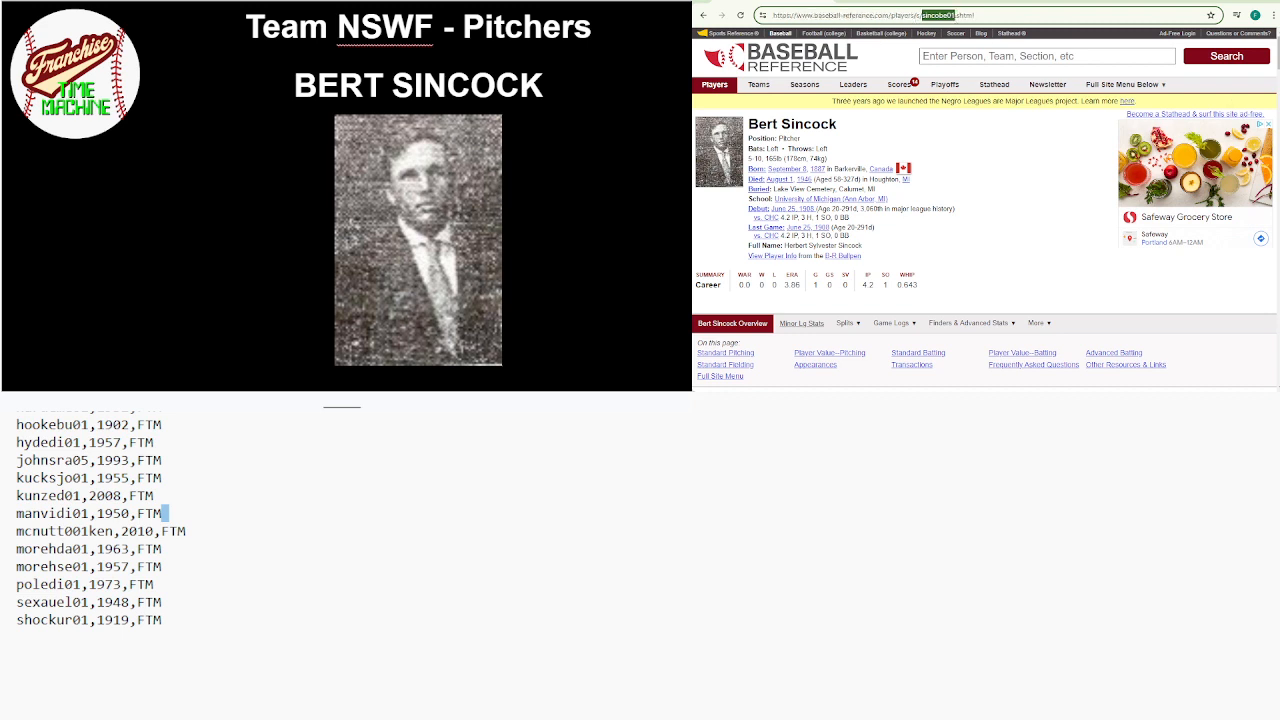
left_click(55, 658)
key("ctrl+v")
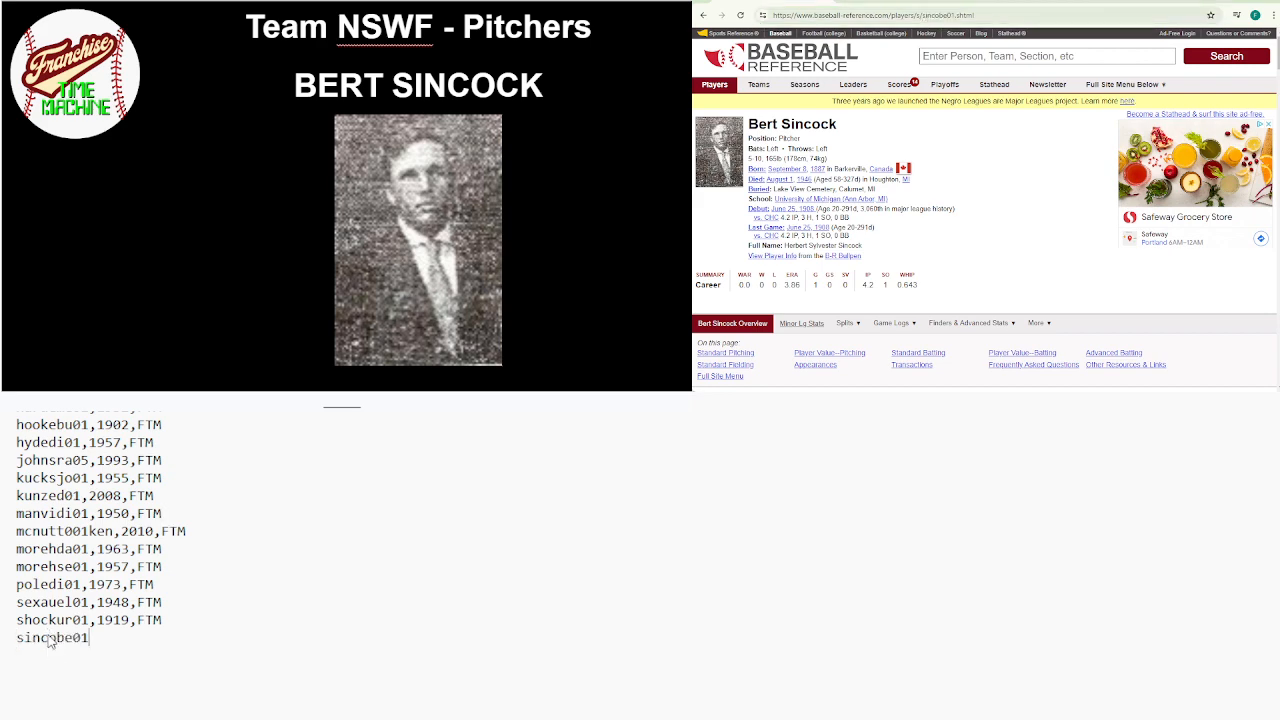
type(",")
scroll(984, 209, "down", 5)
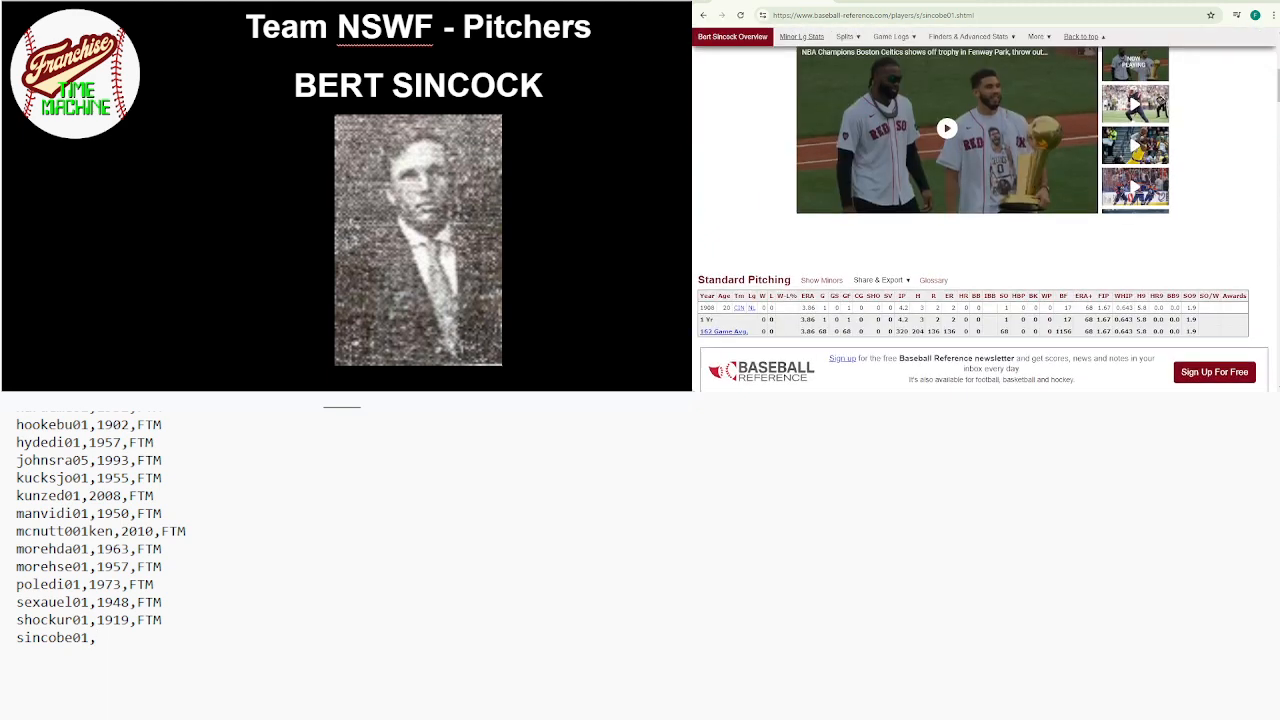
scroll(984, 209, "down", 1)
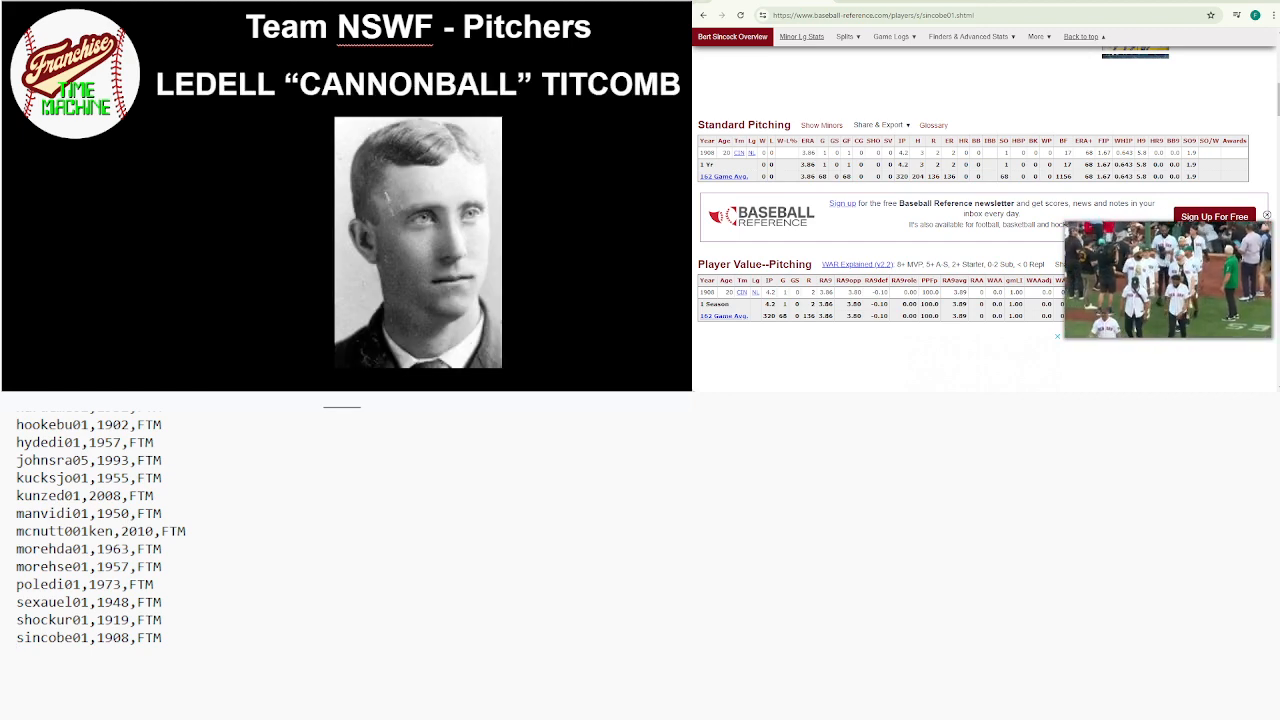
Search Baseball Reference for "TITCOMB", open Ledell Titcomb's player page and bring up his Standard Pitching table
left_click_drag(1278, 100, 1278, 42)
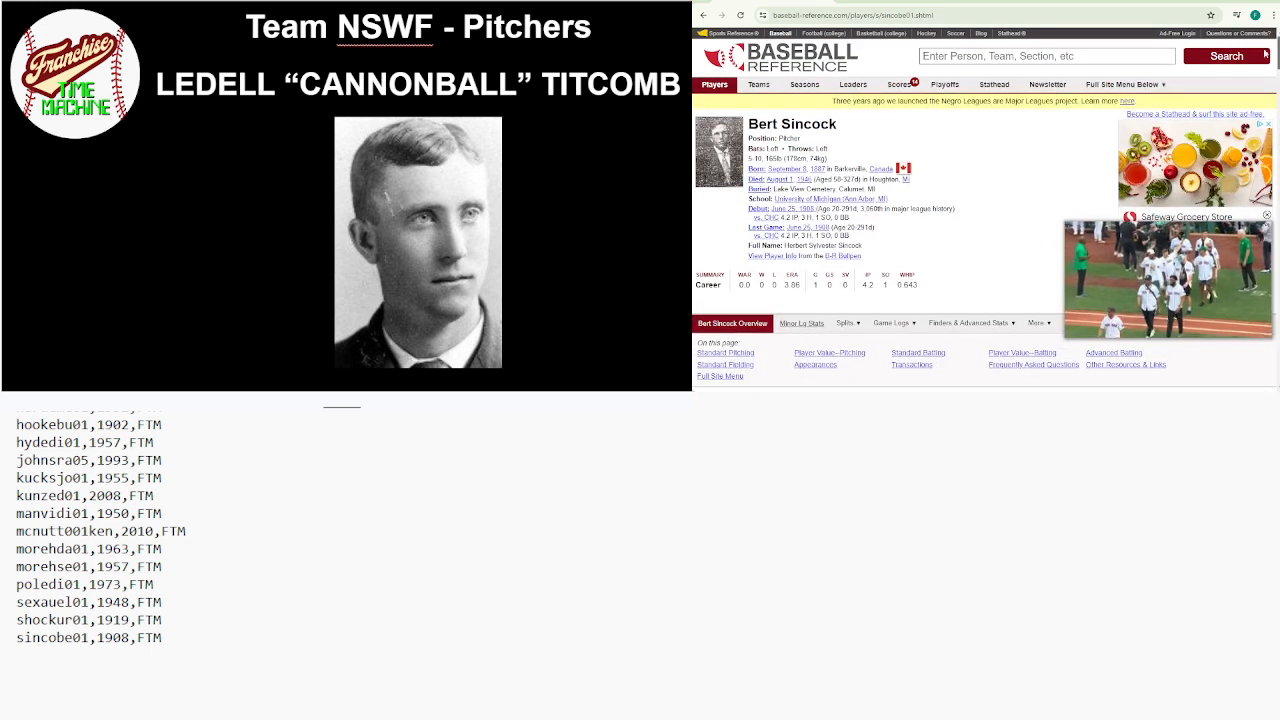
left_click(1121, 49)
type("TITCOMB")
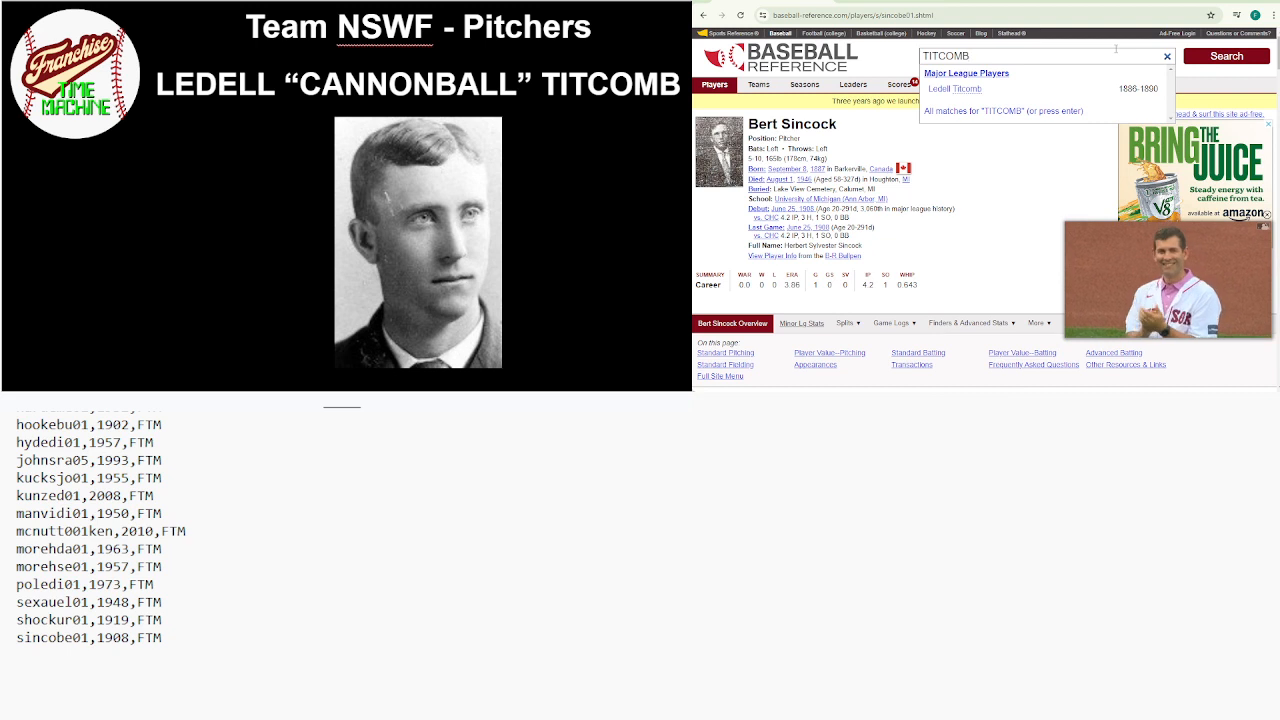
left_click(1088, 89)
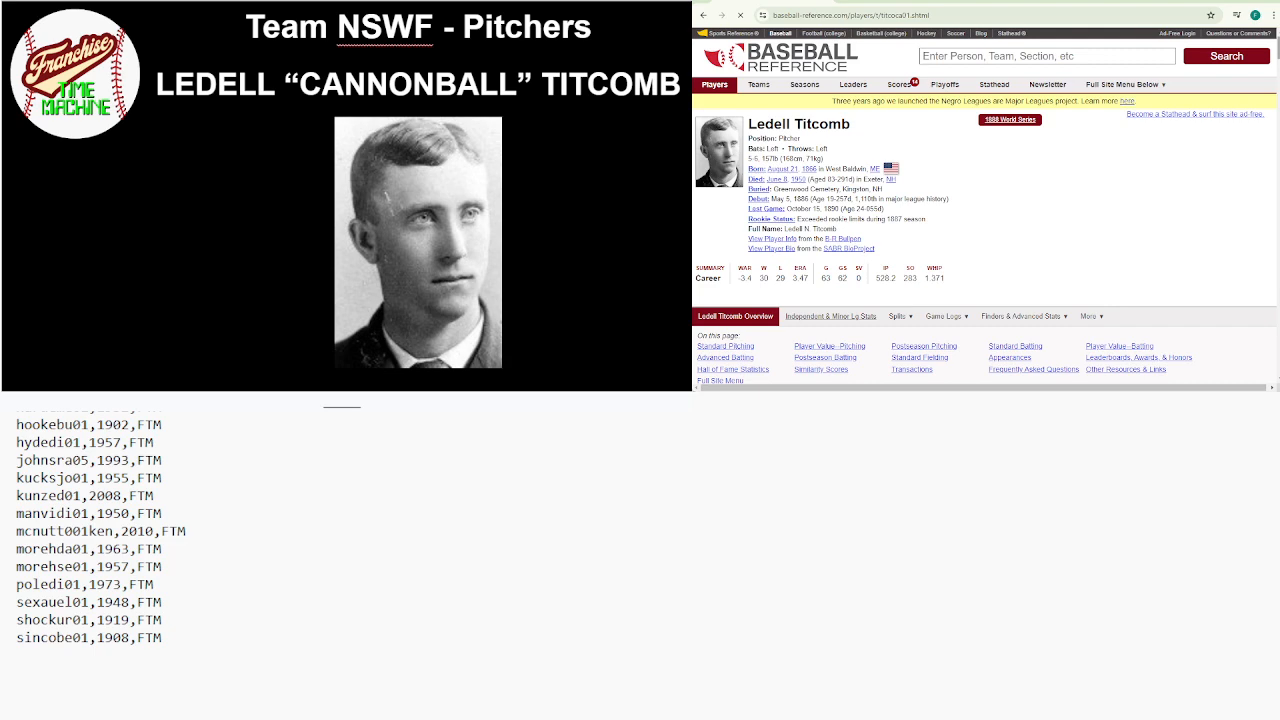
scroll(985, 205, "down", 2)
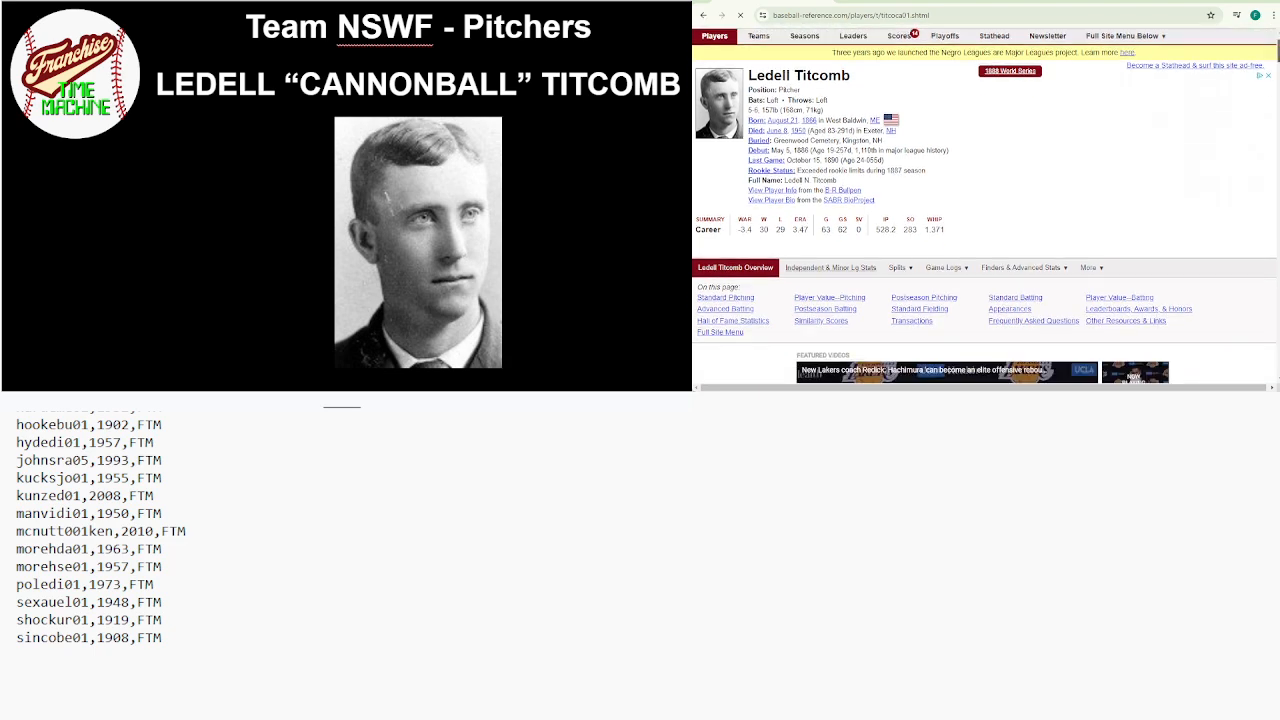
scroll(985, 205, "down", 3)
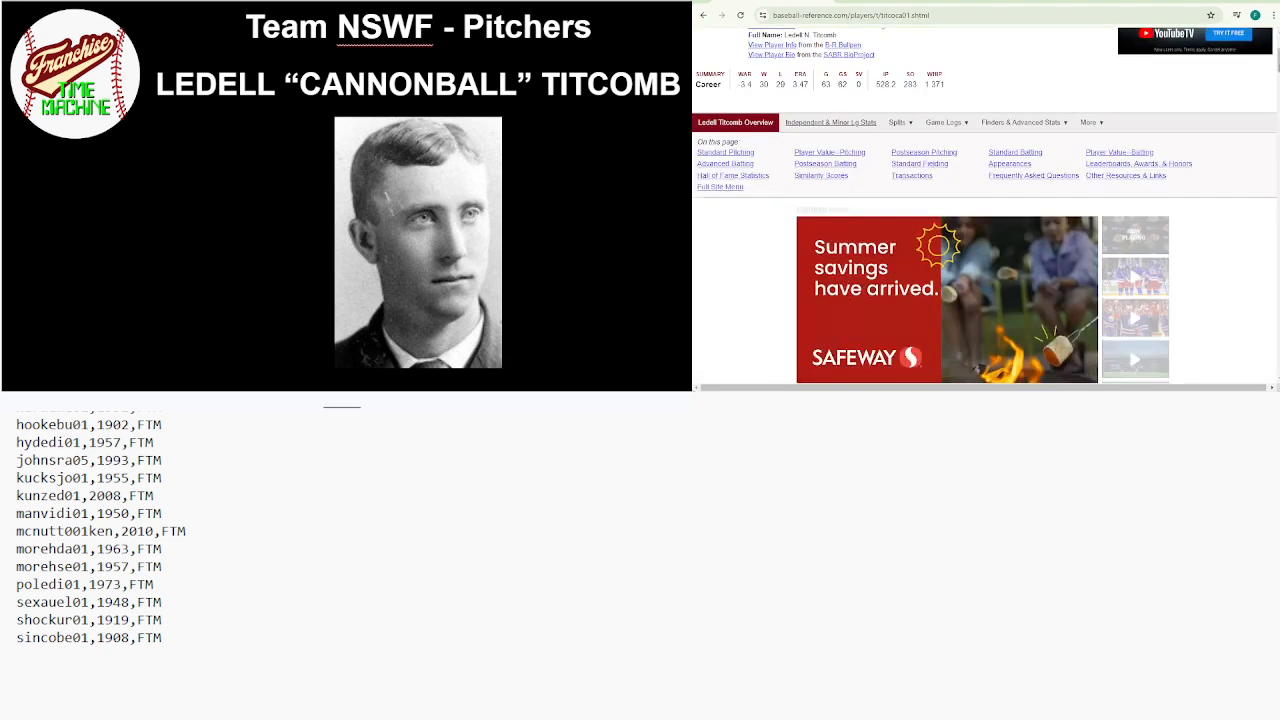
scroll(985, 205, "up", 3)
scroll(985, 205, "down", 5)
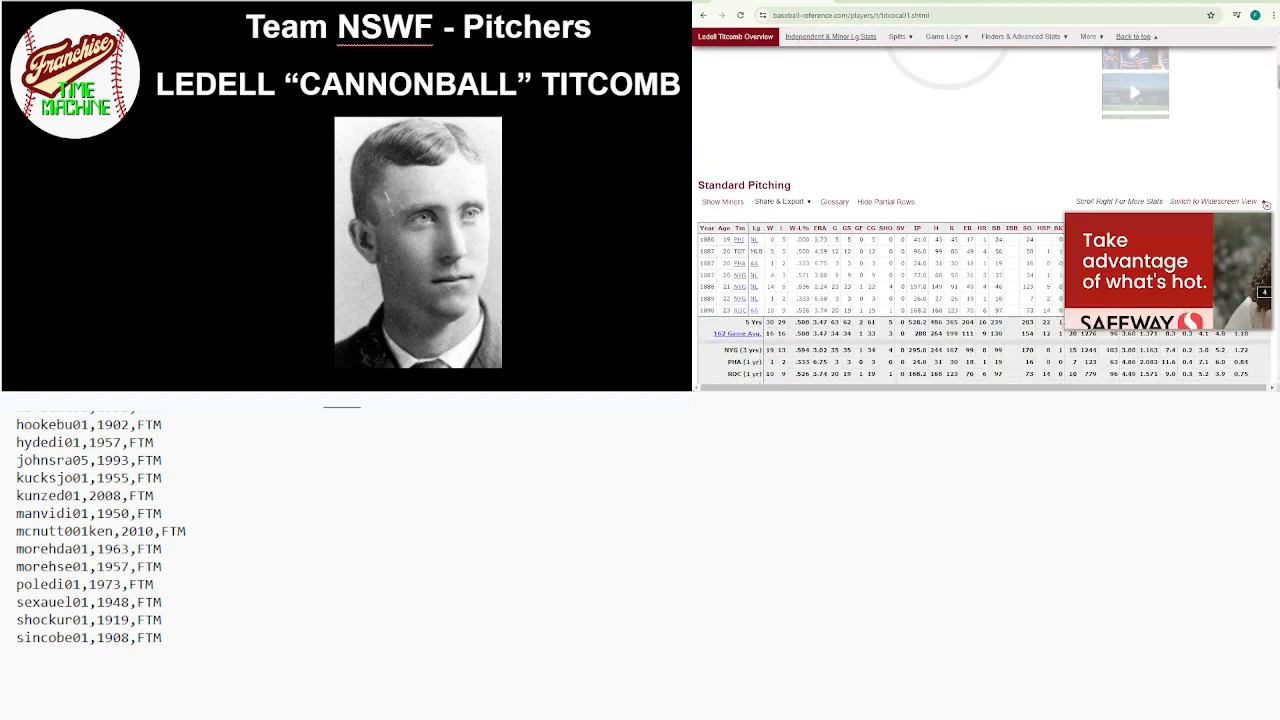
scroll(985, 205, "down", 1)
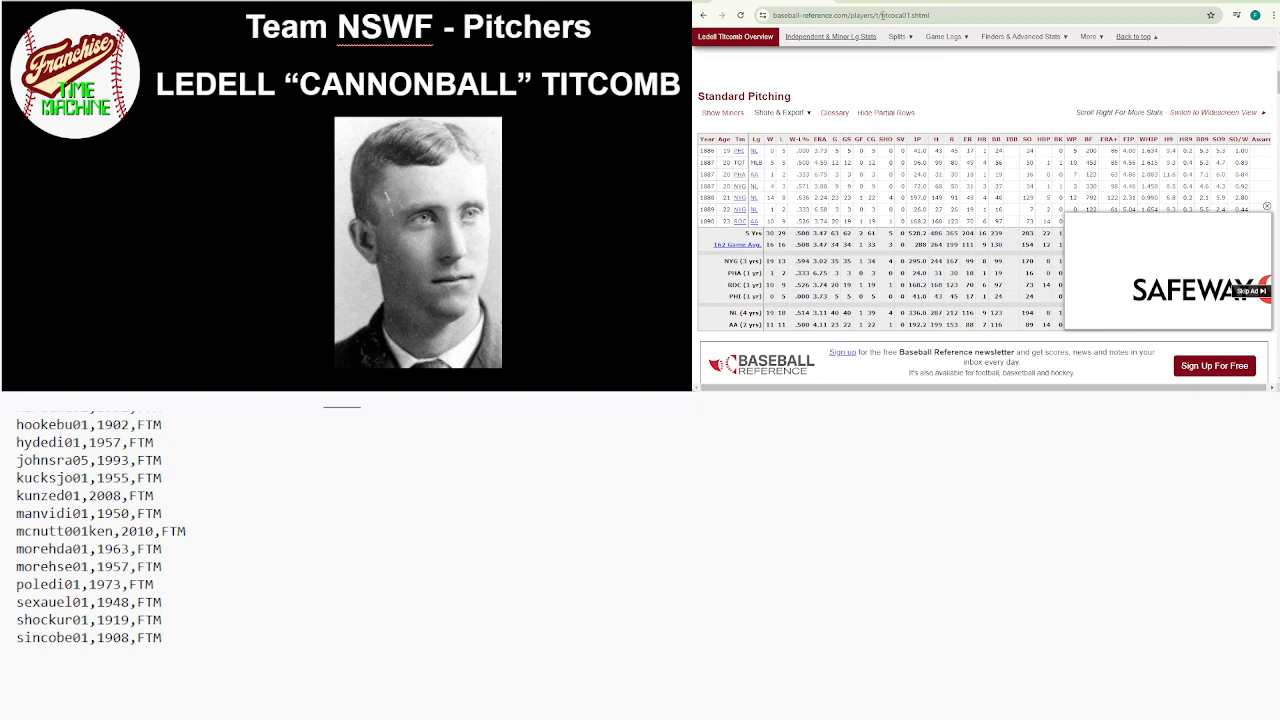
Copy the player ID titcoca01 from the page address, add the line titcoca01,1886,FTM to the roster list and advance to the next pitcher's slide
left_click_drag(880, 14, 910, 15)
key("ctrl+c")
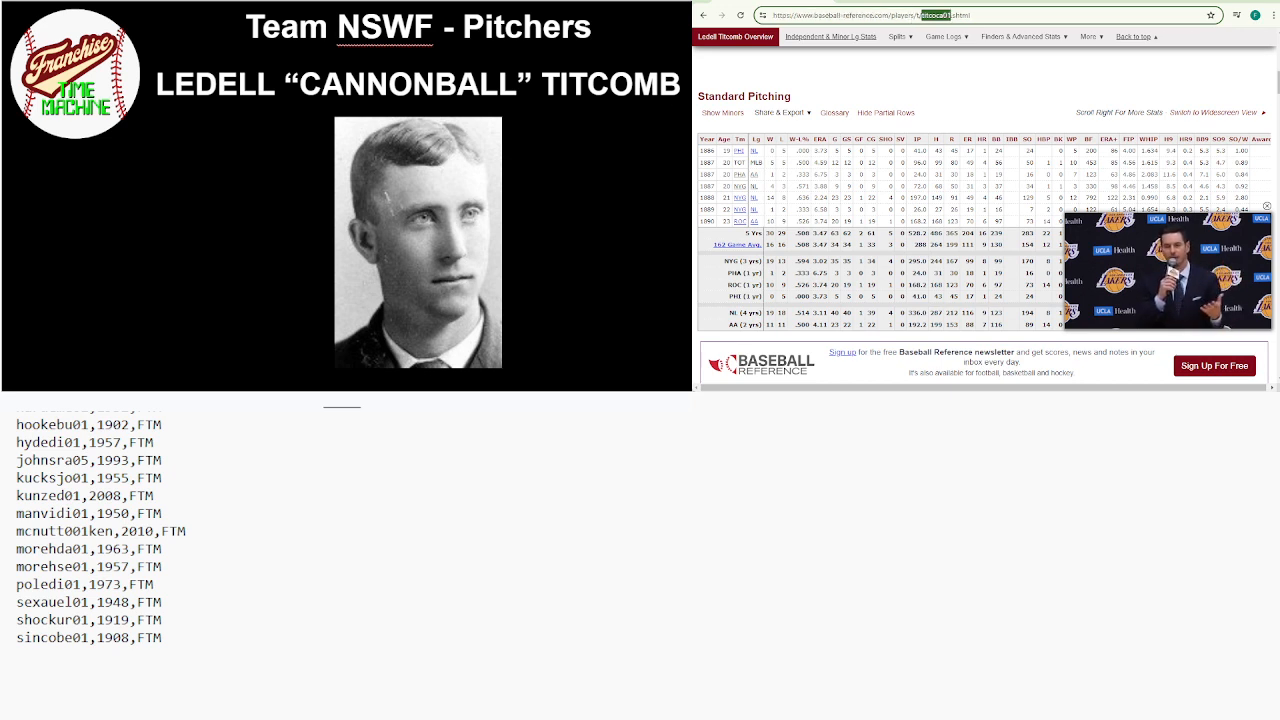
left_click(1217, 588)
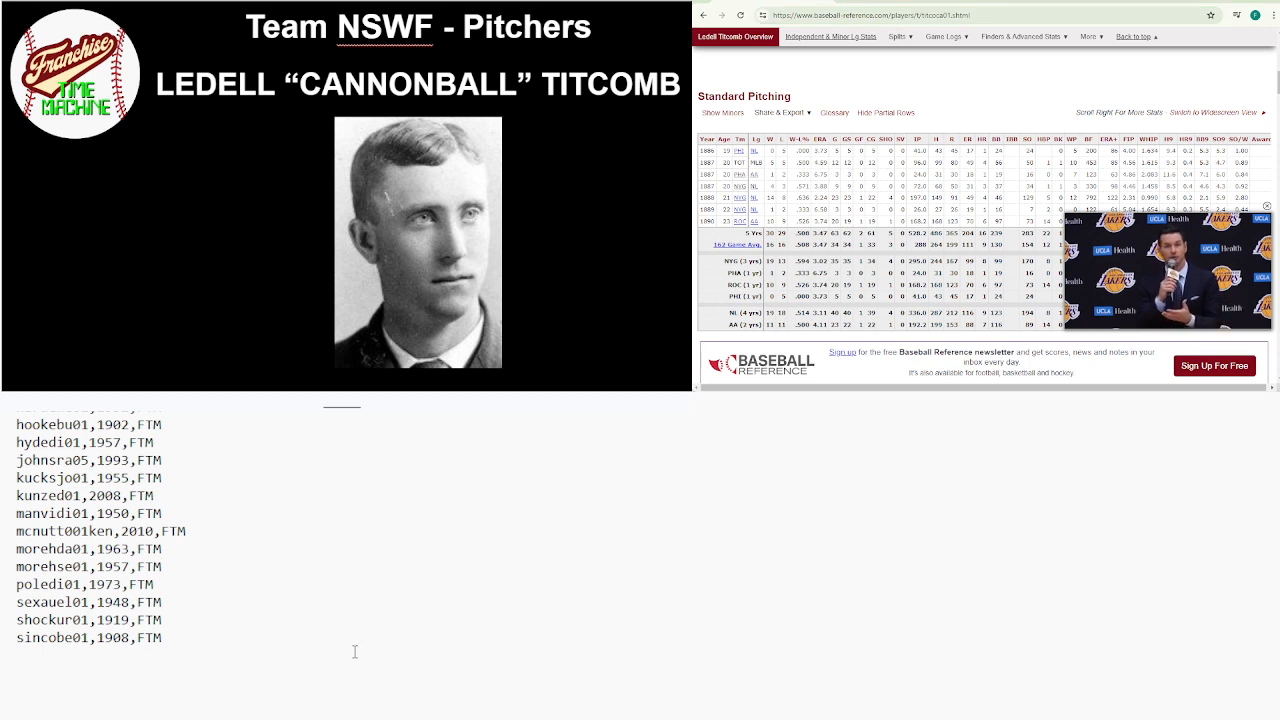
key("ctrl+v")
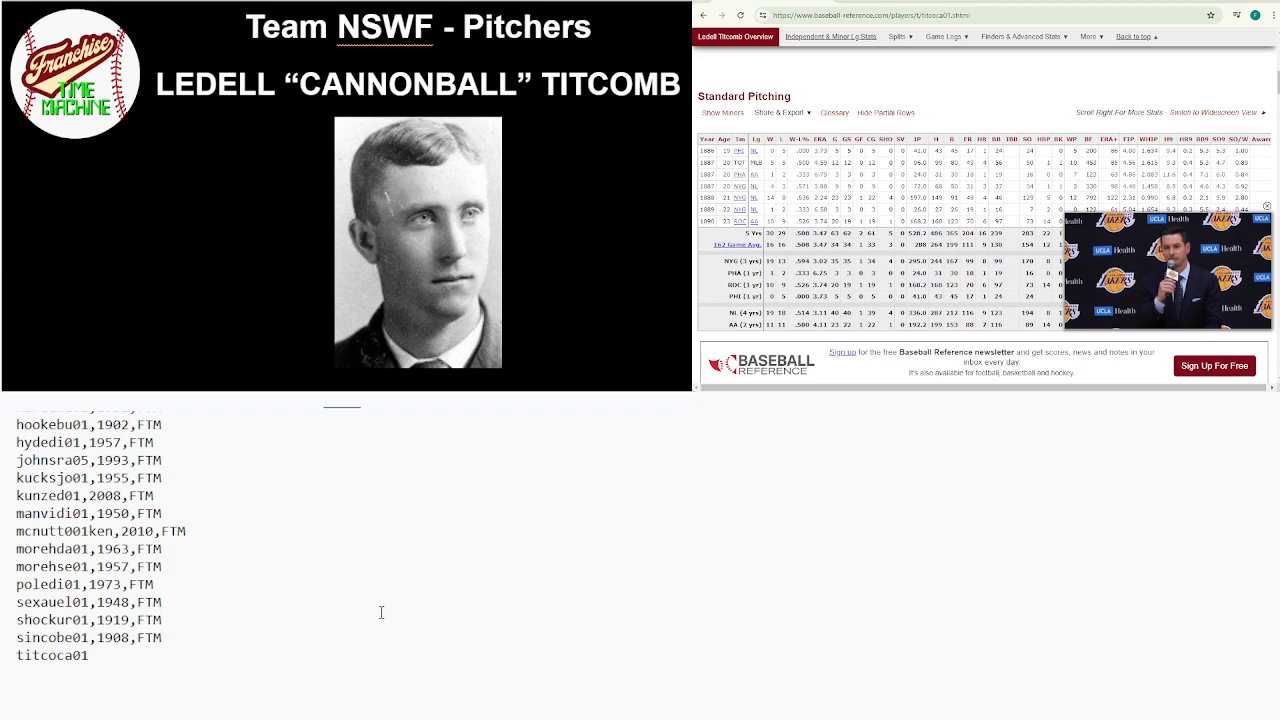
type(",")
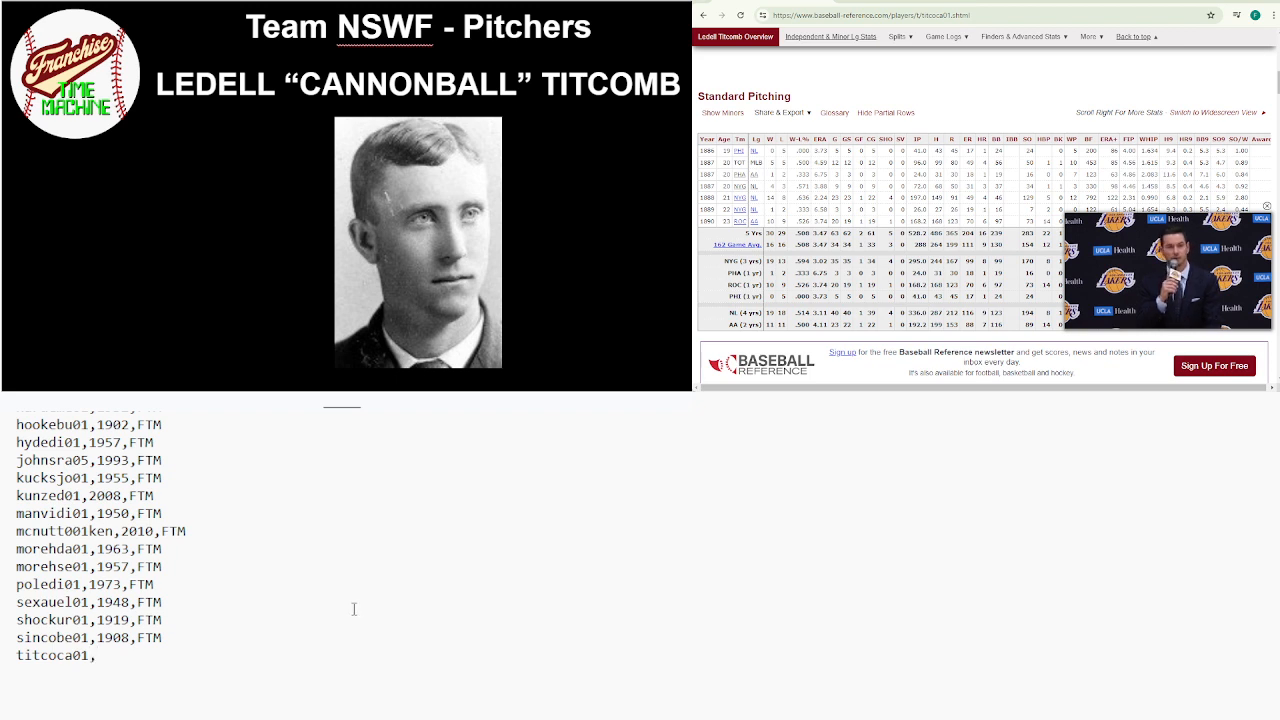
type("188")
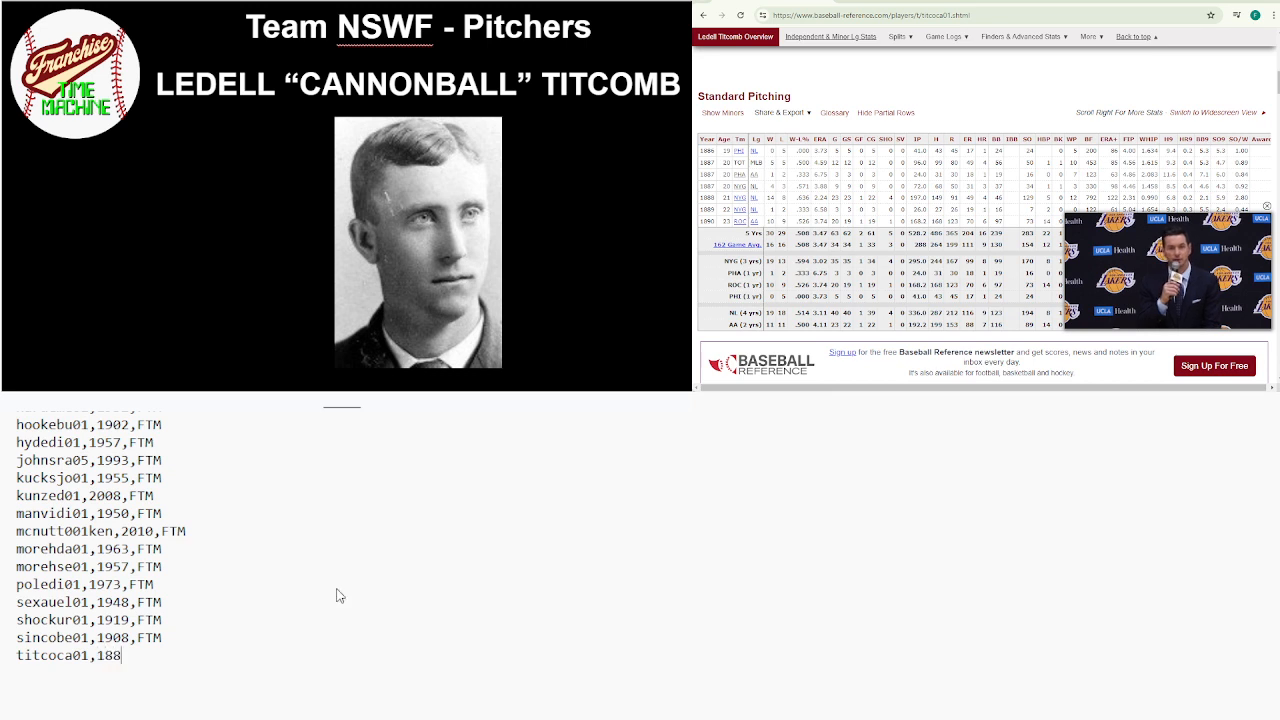
type("6,")
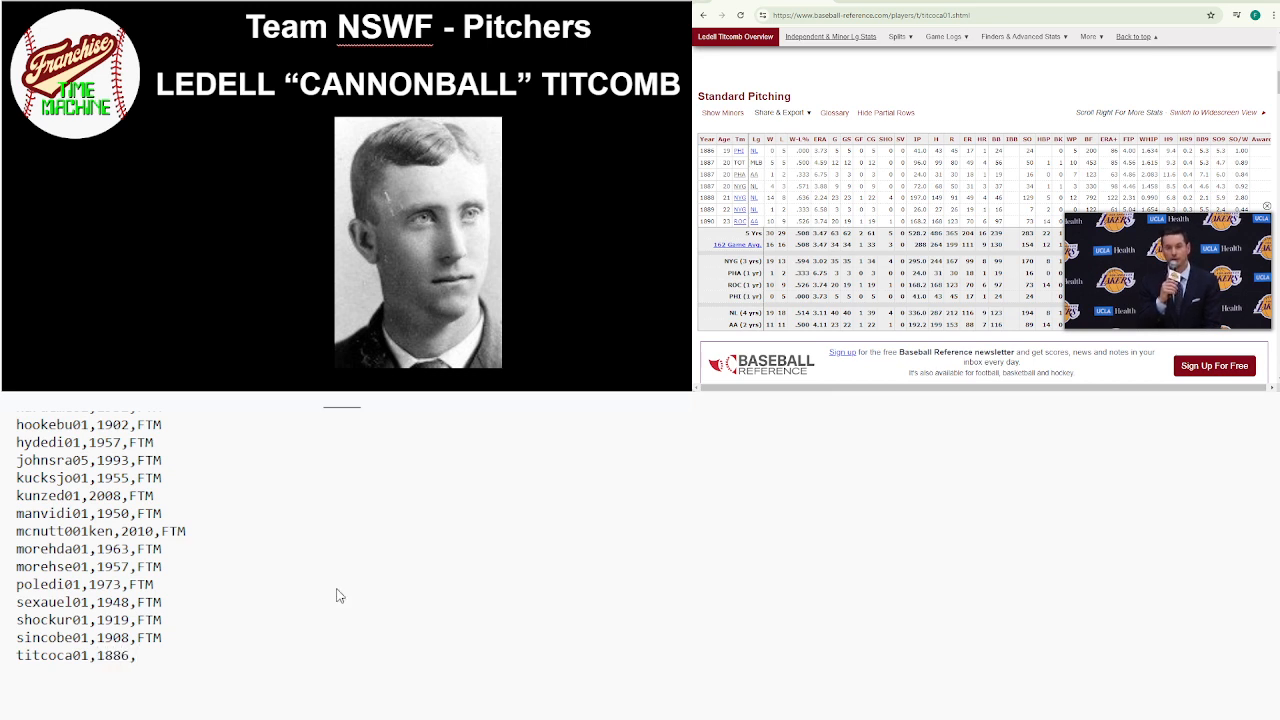
type("f")
key("BackSpace")
type("FTM")
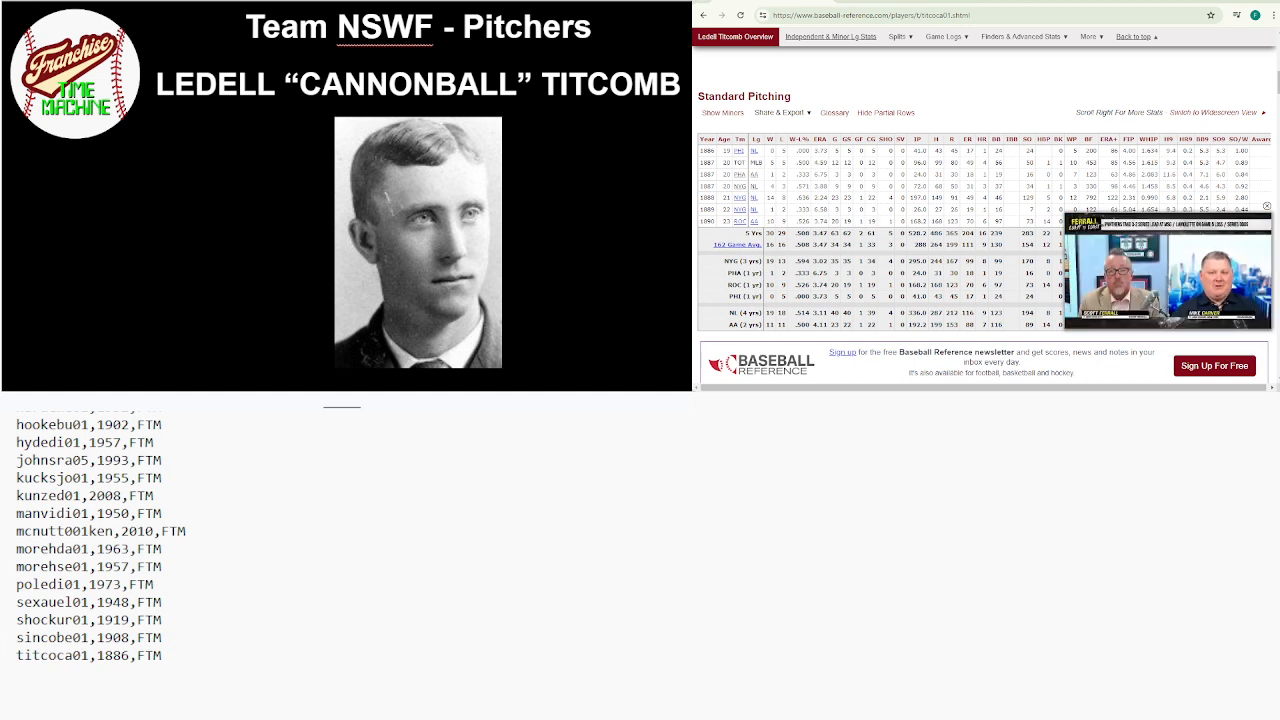
key("Page_Down")
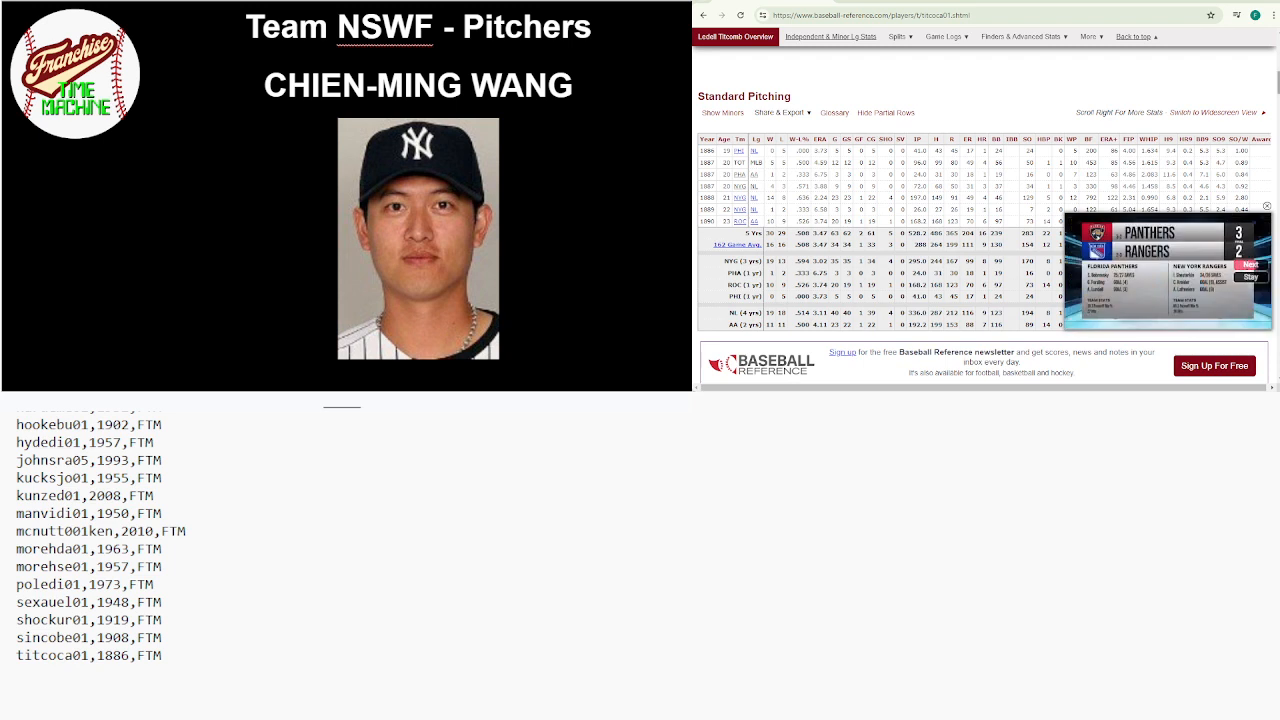
Search Baseball Reference for "WANG" and open Wei-Chung Wang's player page
left_click(1135, 37)
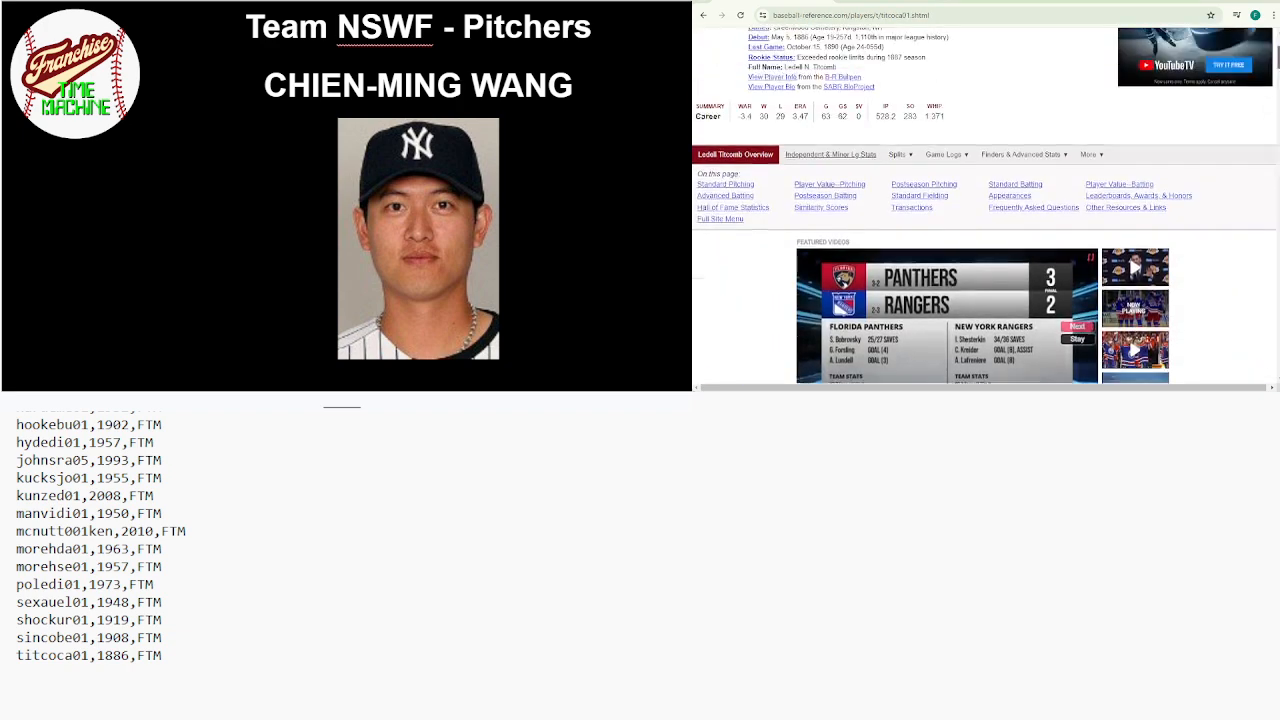
left_click(1133, 57)
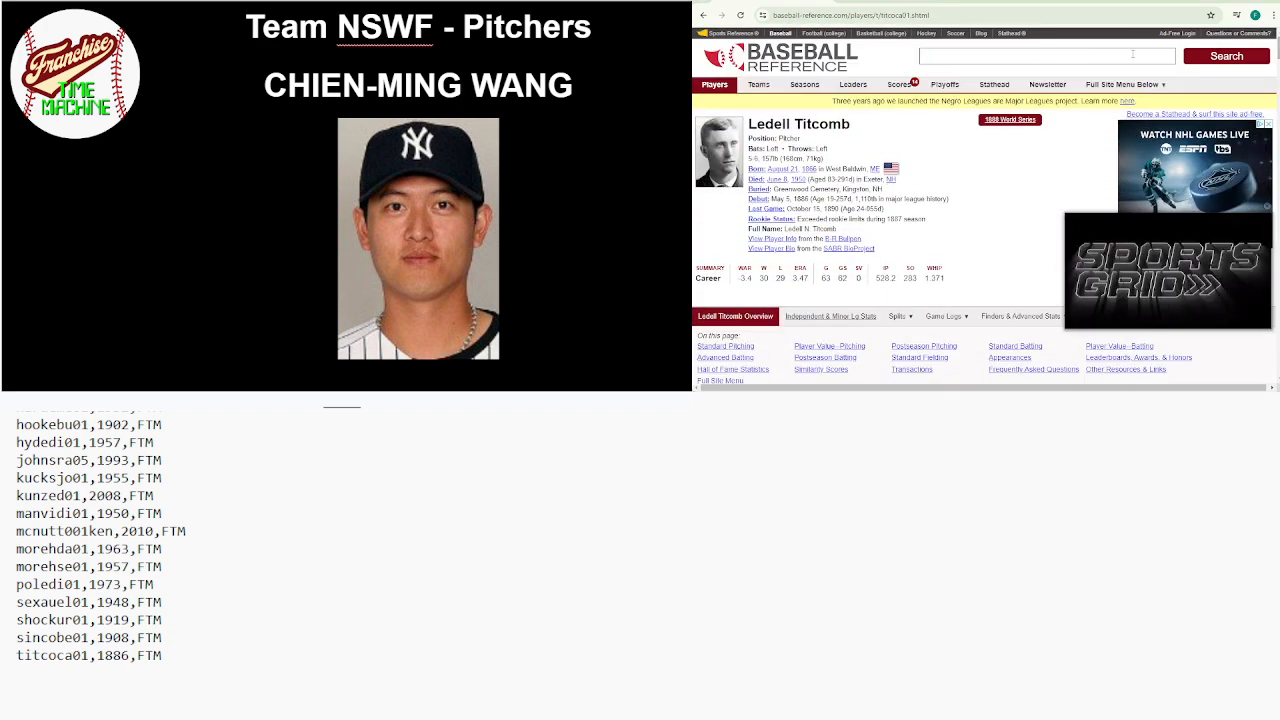
type("wANG")
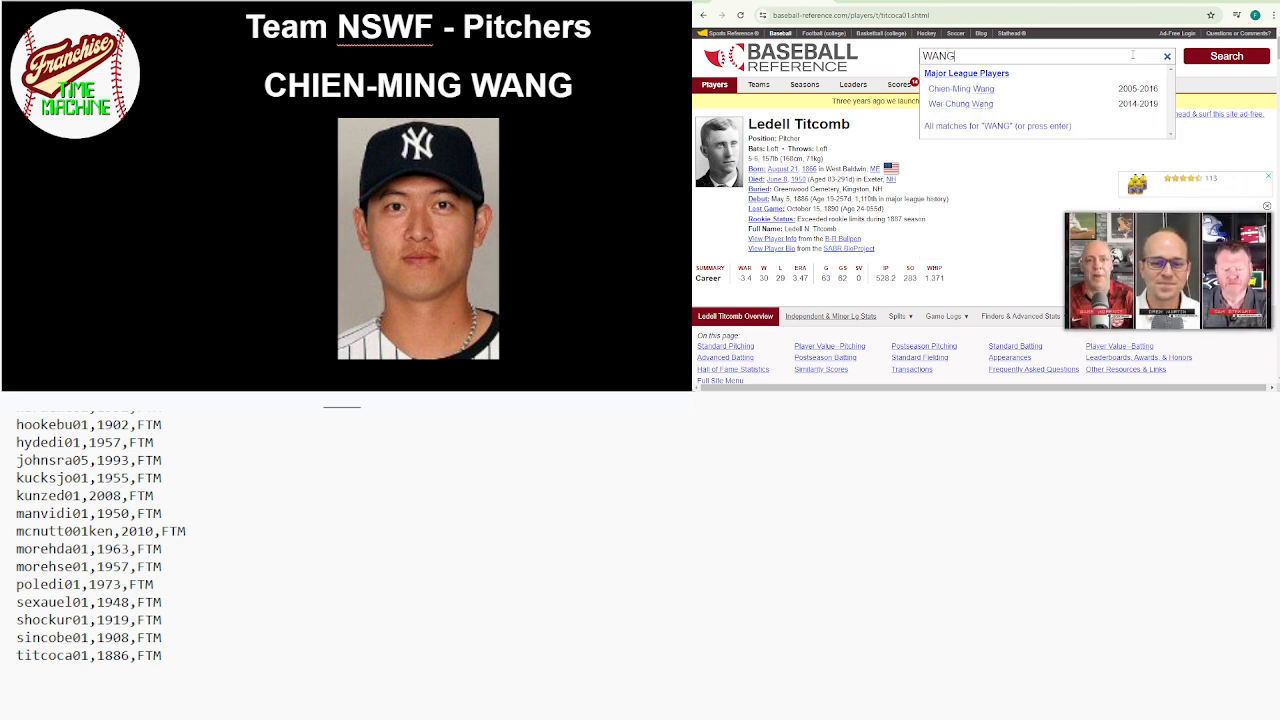
left_click(1003, 106)
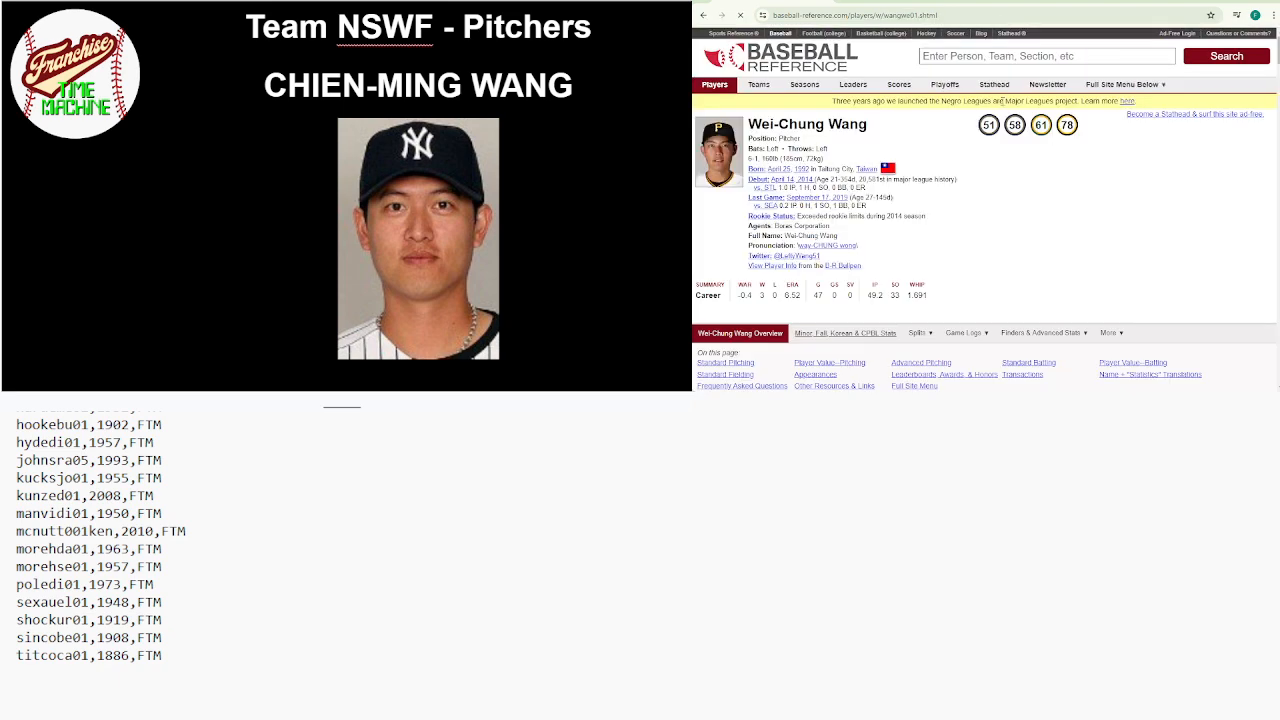
scroll(1105, 194, "down", 5)
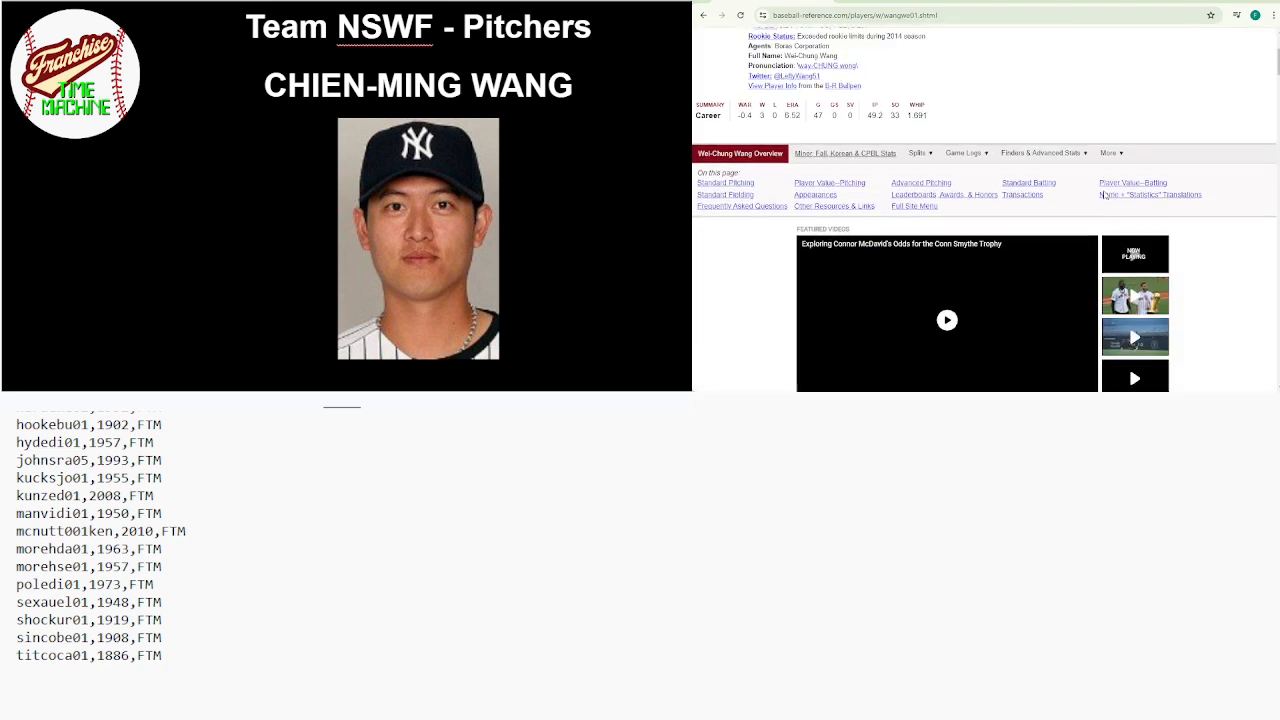
scroll(1105, 194, "up", 5)
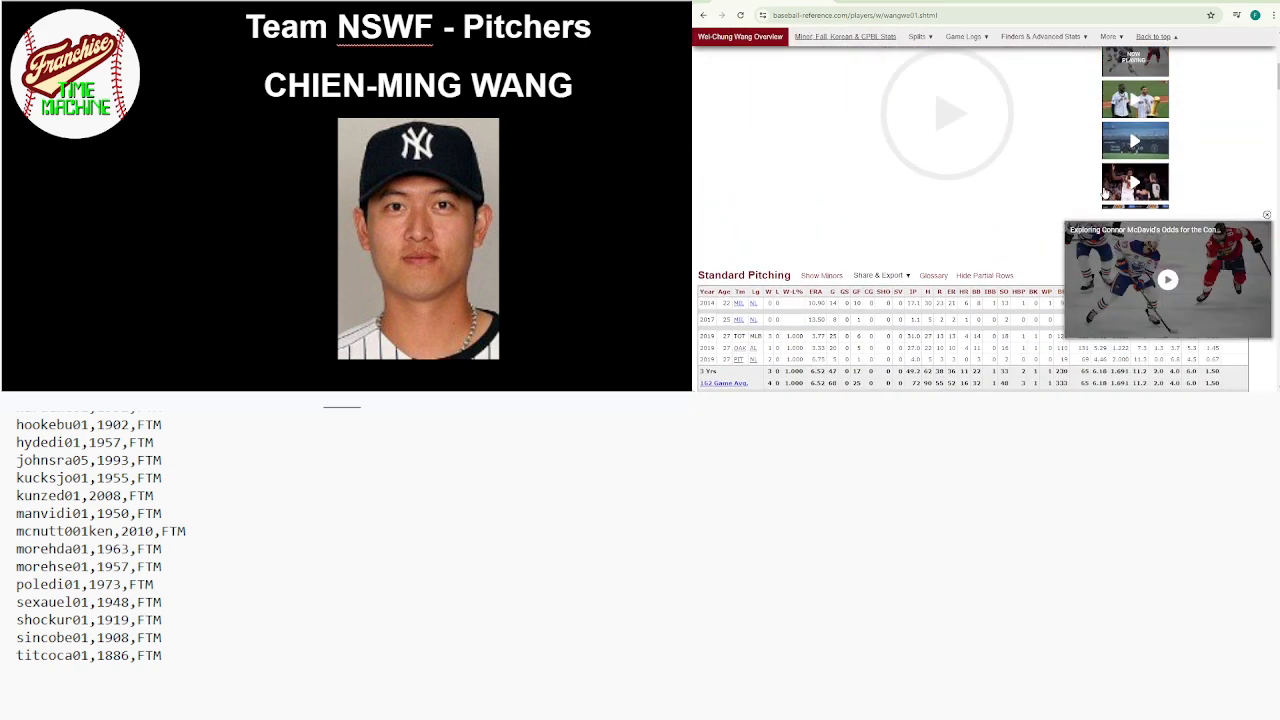
Search Baseball Reference for "WANG", open Chien-Ming Wang's player page and bring up his Standard Pitching table
left_click(1046, 58)
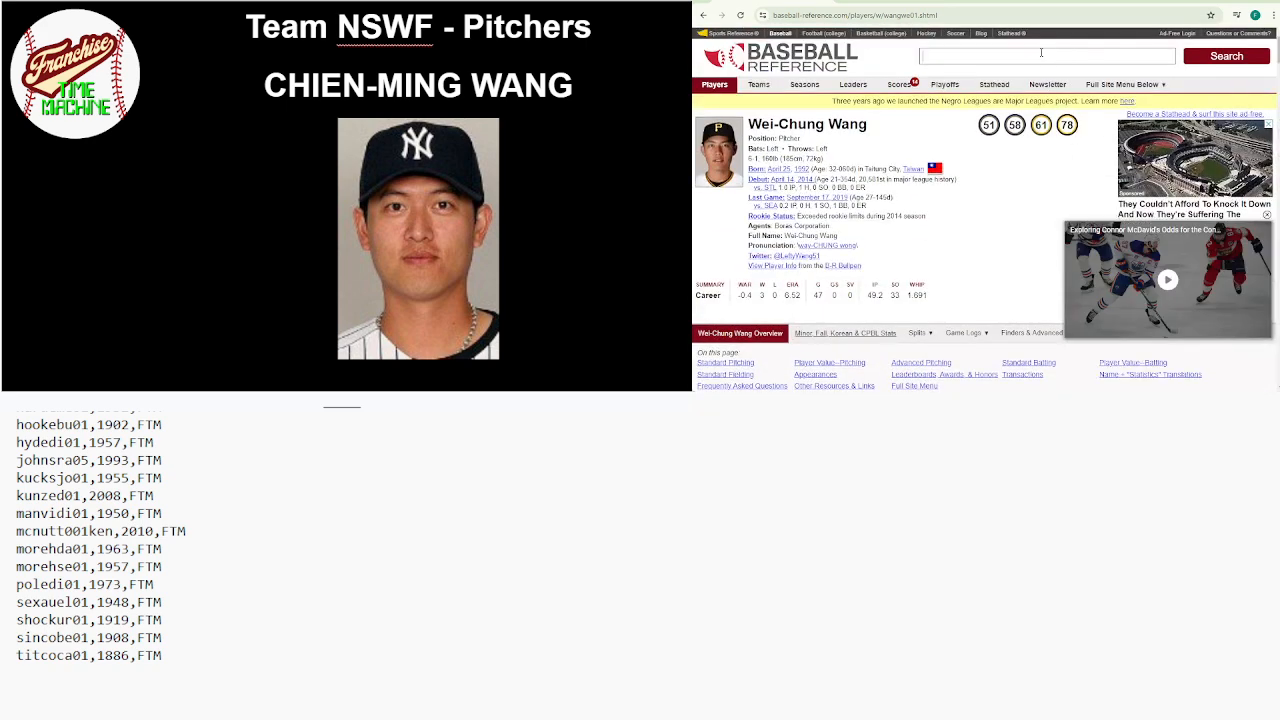
type("WAN")
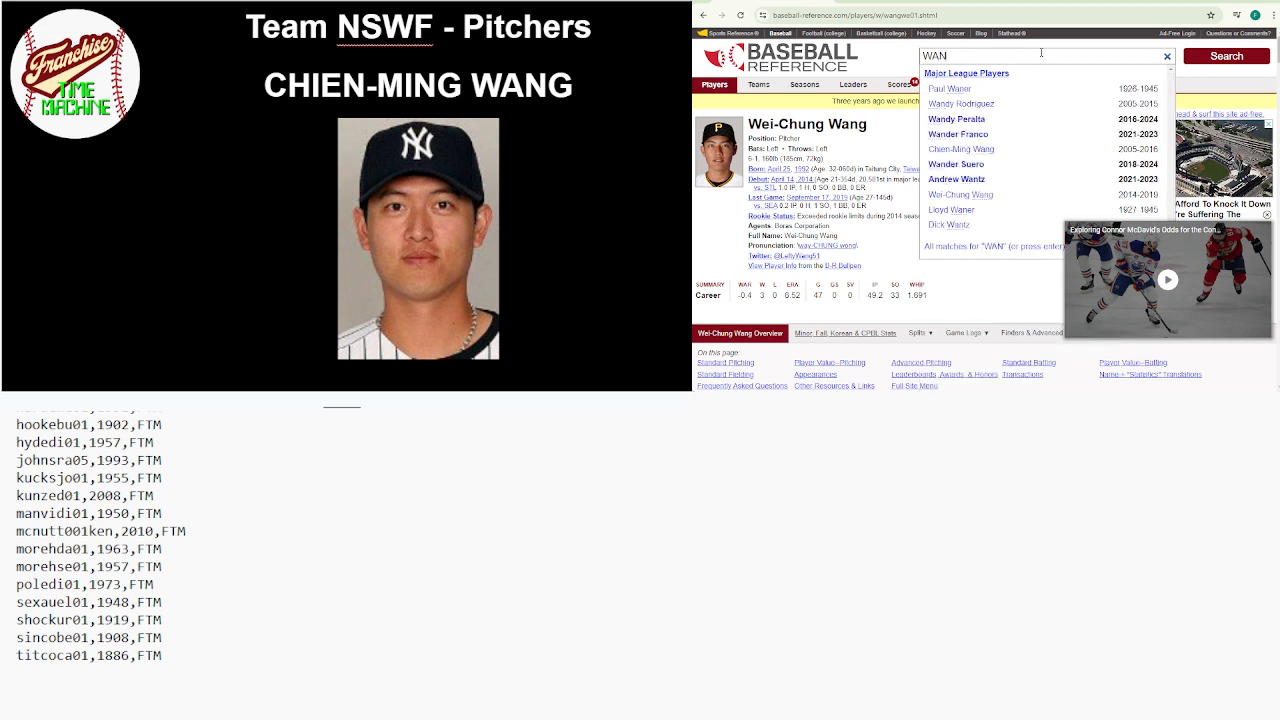
type("G")
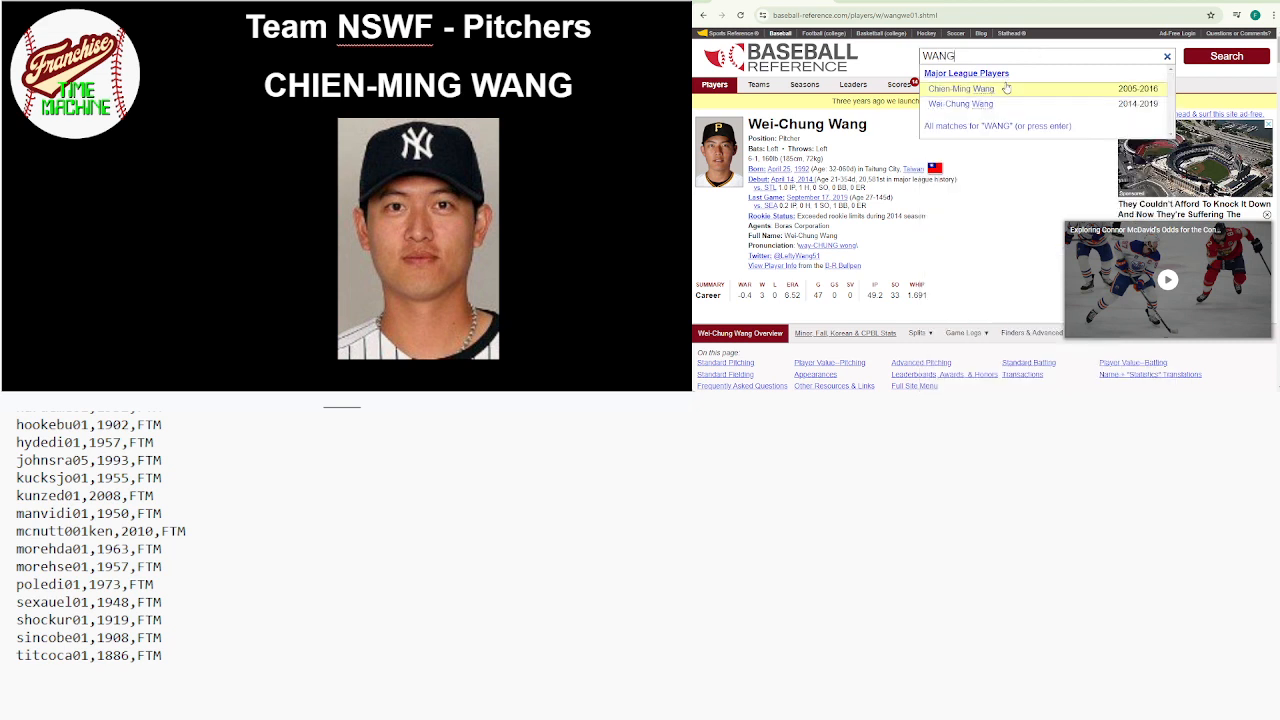
left_click(1006, 88)
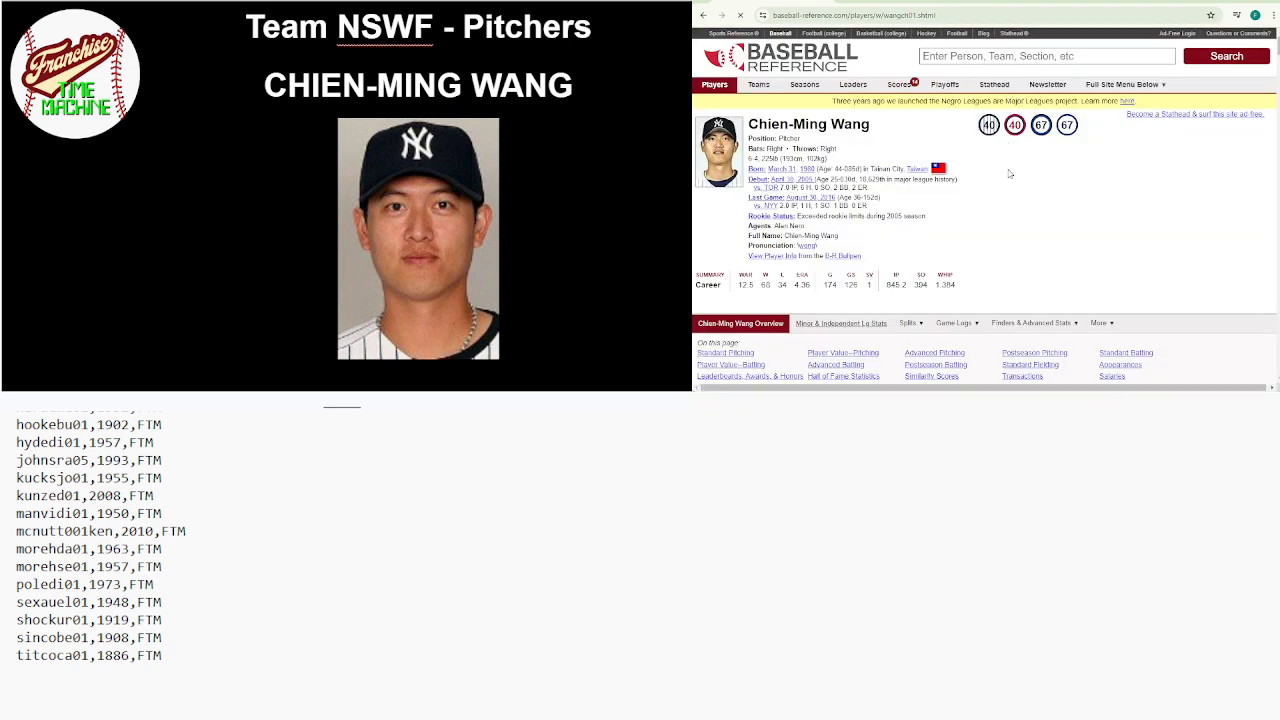
scroll(1009, 167, "down", 5)
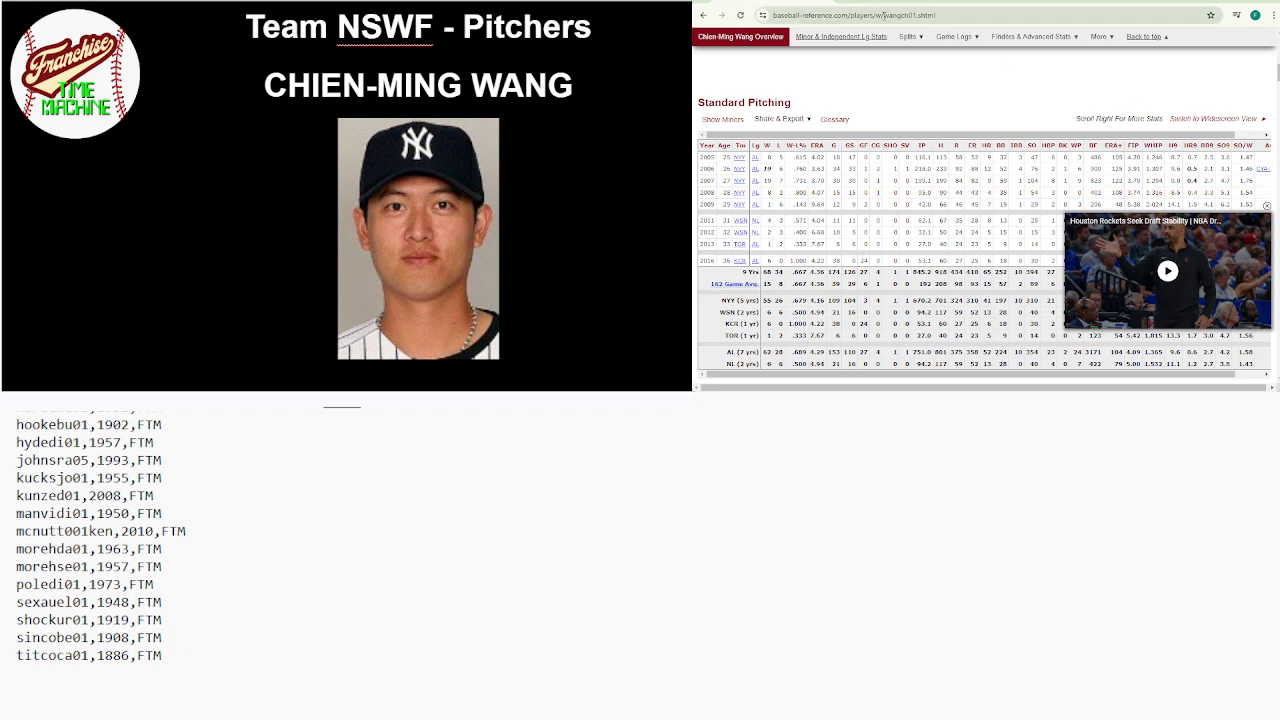
Copy the player ID wangch01 from the page address, add the line wangch01,2005,FTM to the roster list and advance to Dick Wantz's slide
left_click_drag(884, 15, 913, 15)
key("ctrl+c")
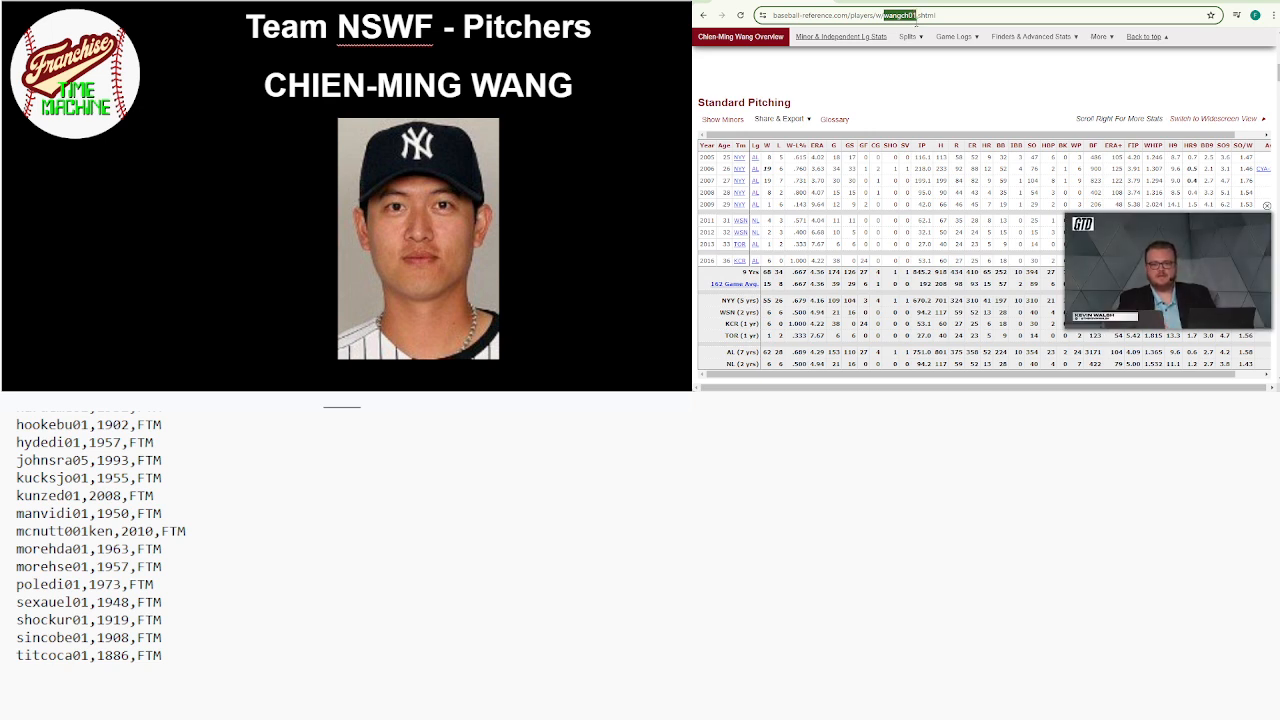
mouse_move(932, 55)
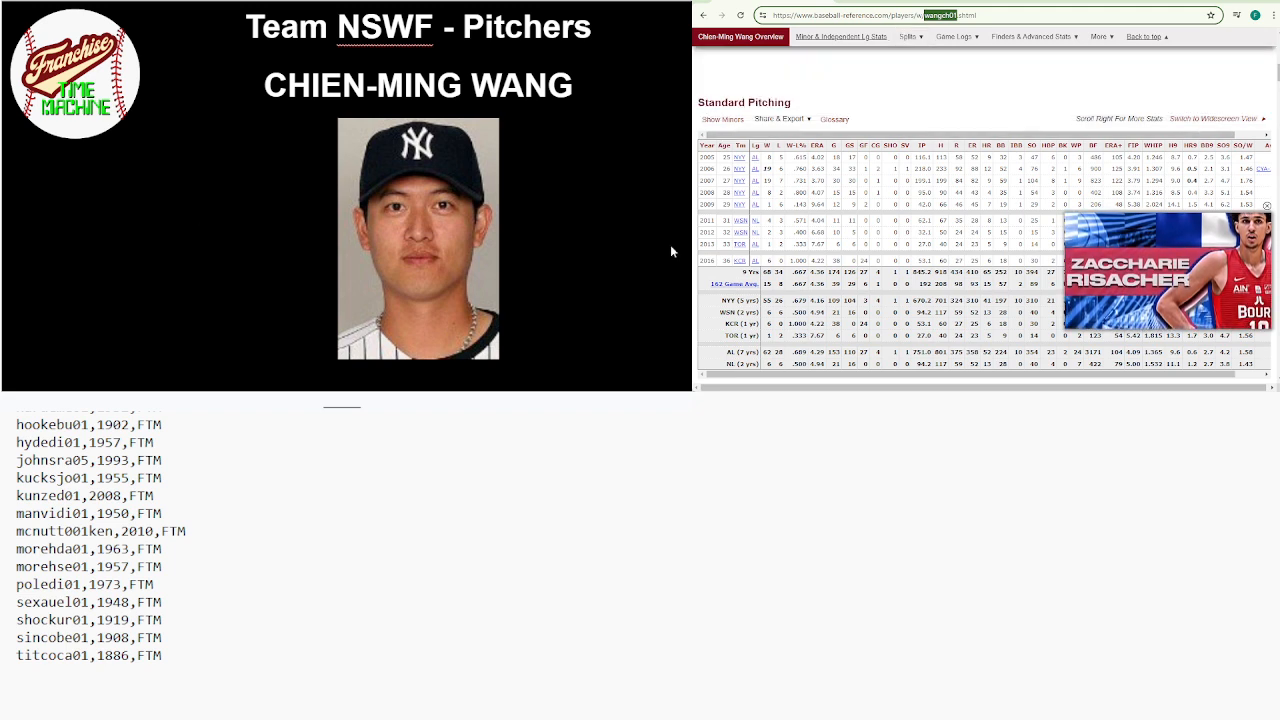
key("alt+Tab")
left_click(534, 666)
key("ctrl+v")
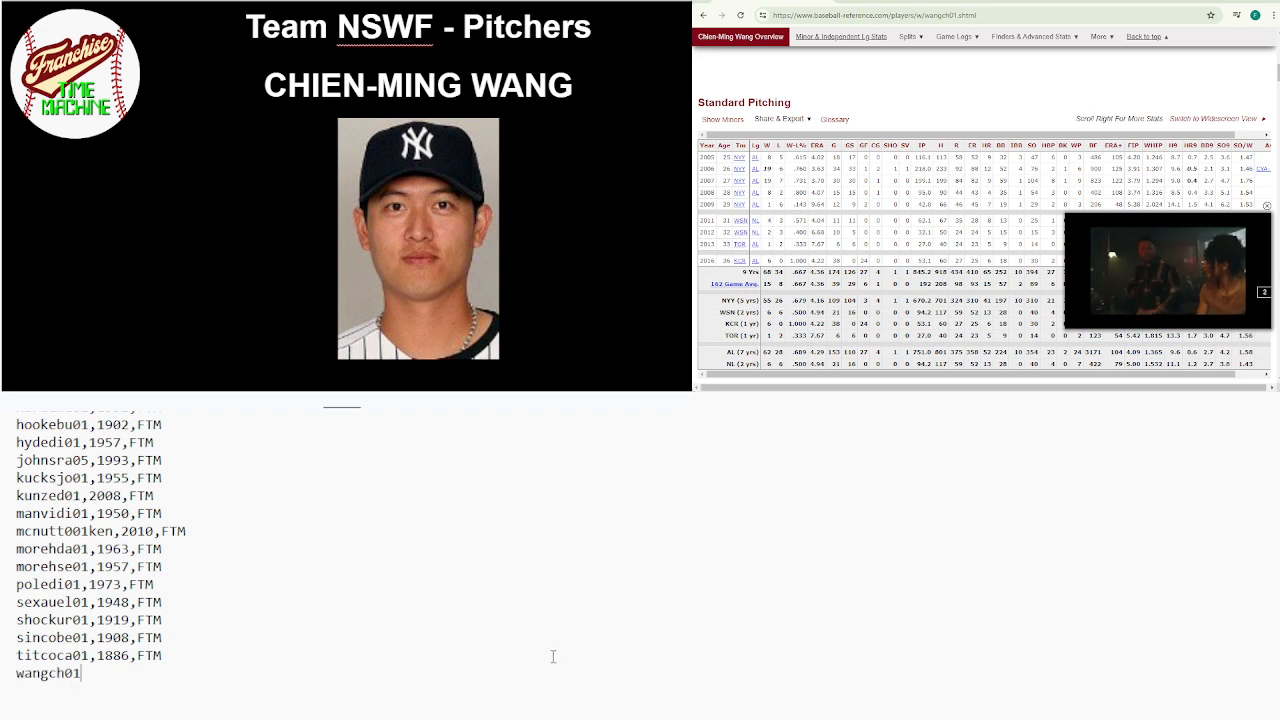
type(",2005")
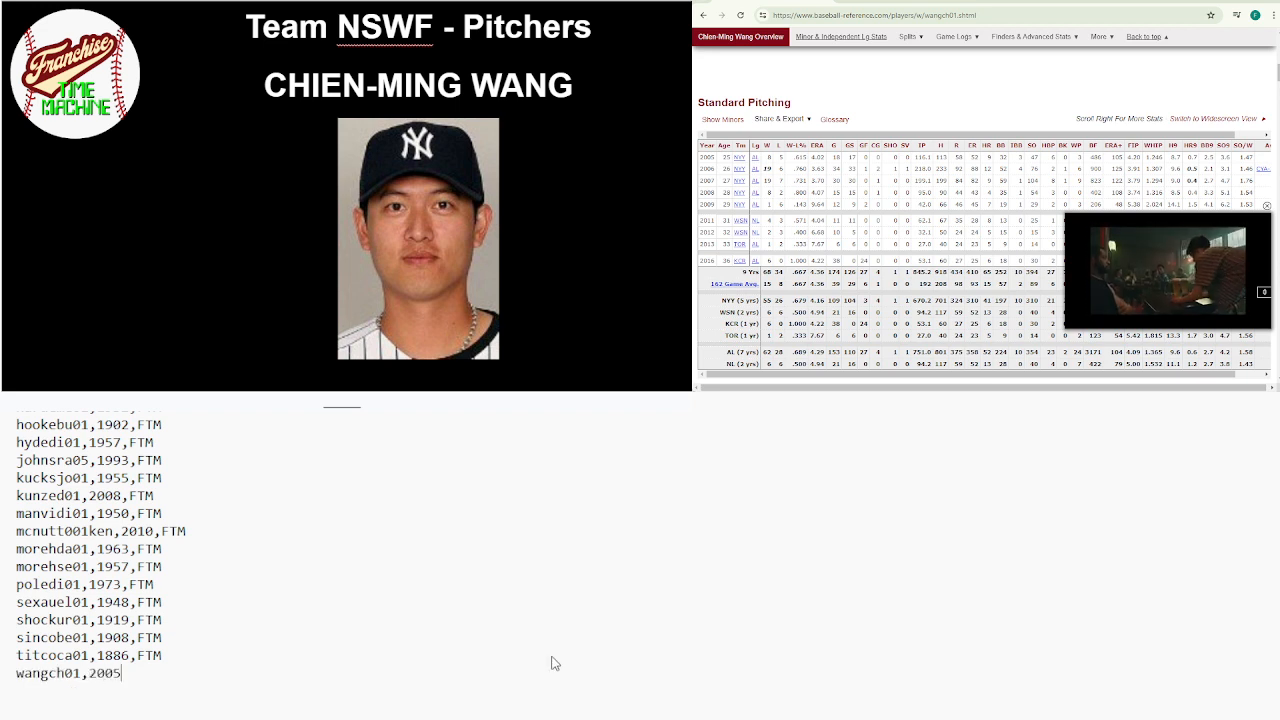
type(",FTM")
key("Return")
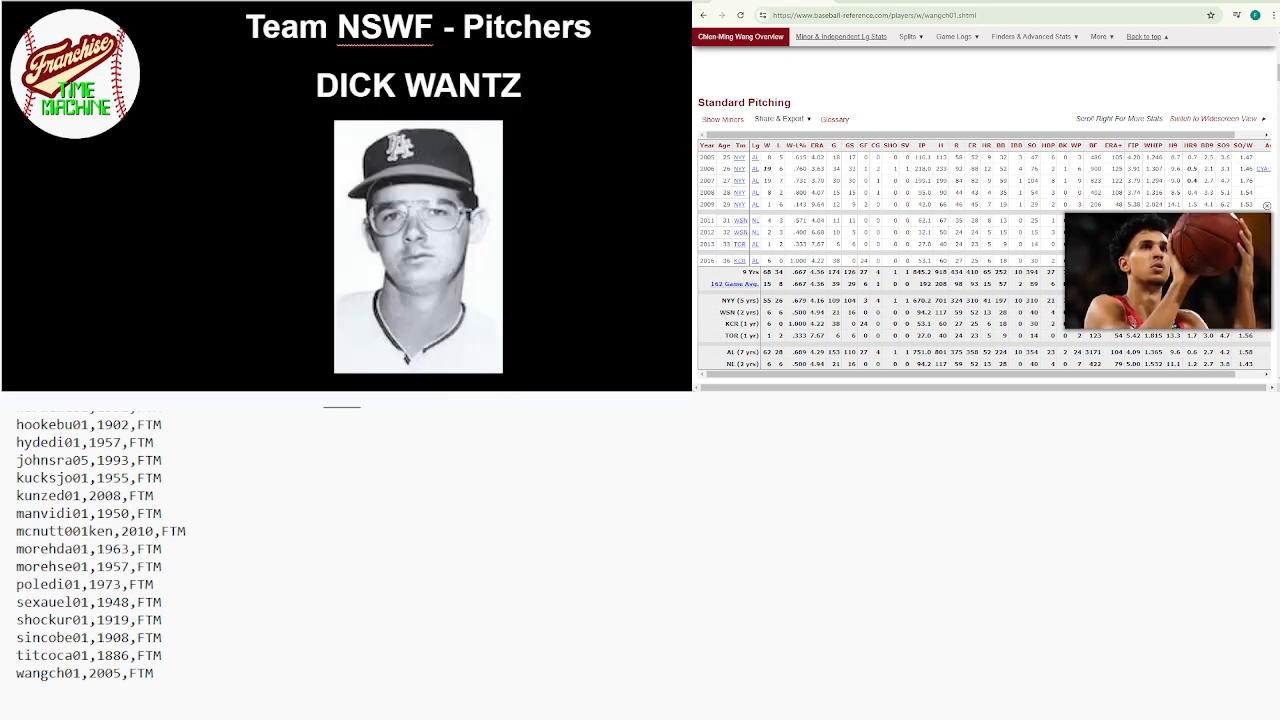
key("Return")
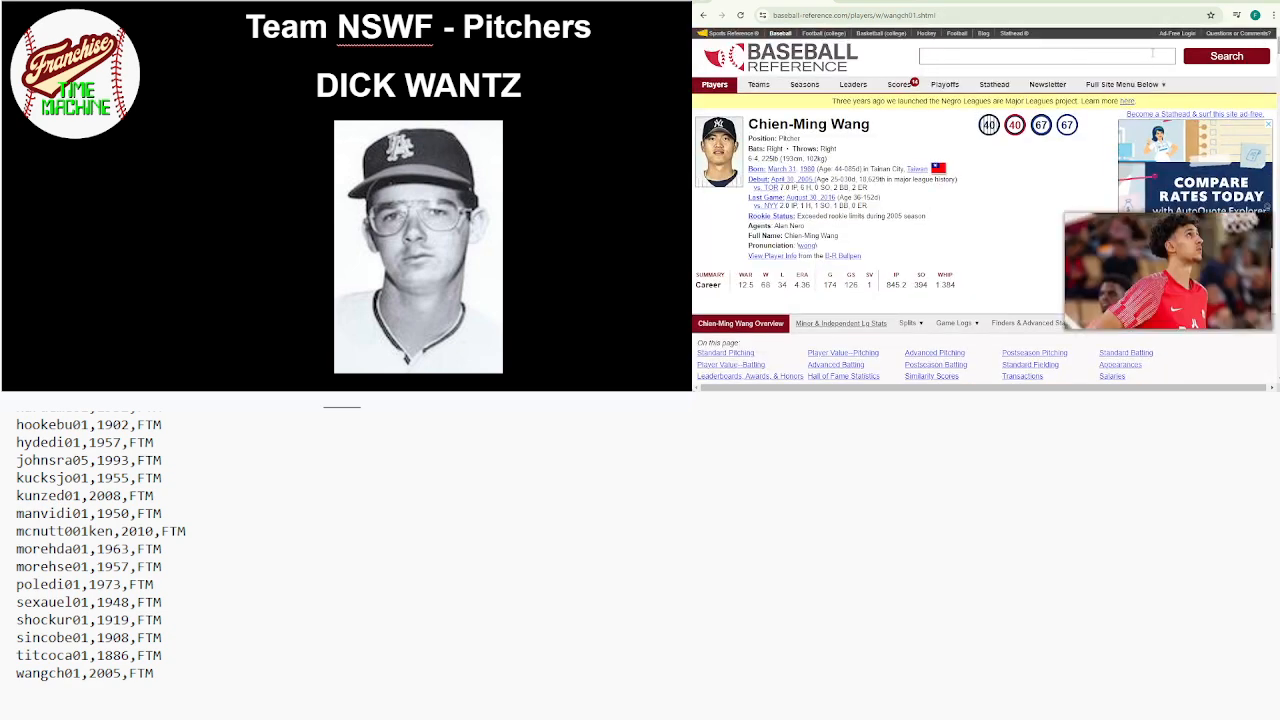
Search Baseball Reference for "DICK WANTZ" and open his player page
left_click(1152, 52)
type("DICK WANTz")
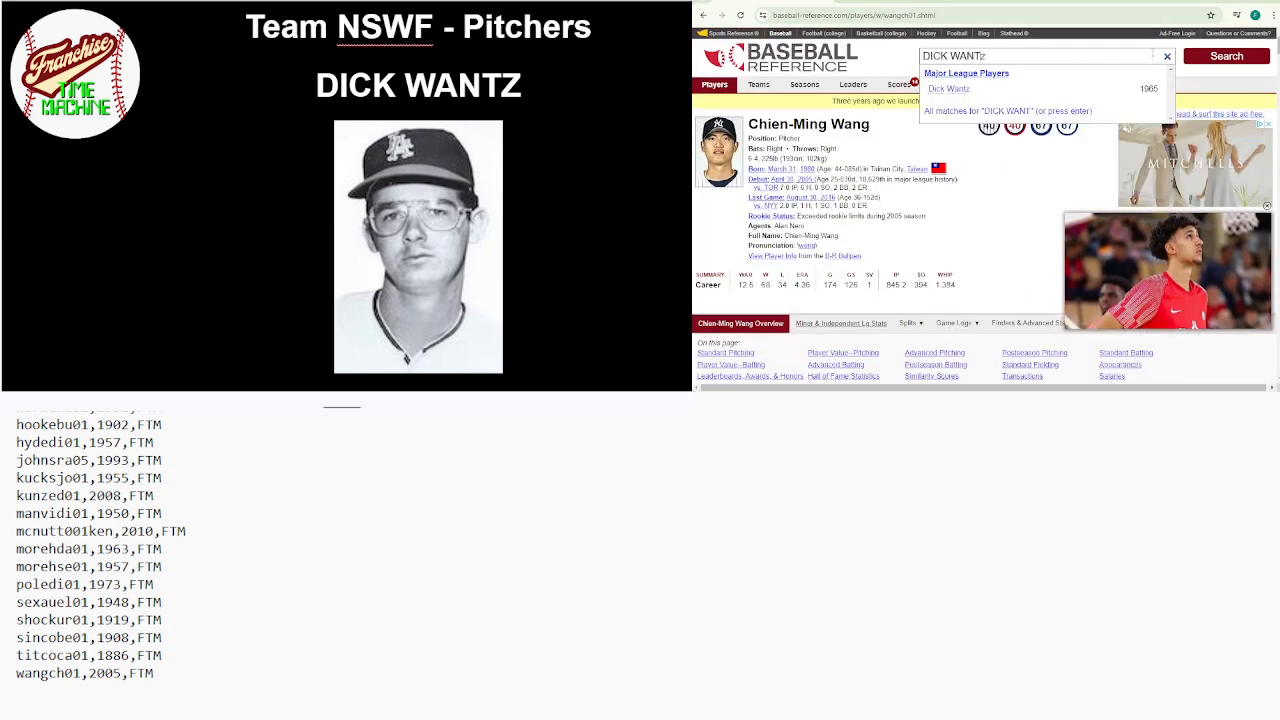
key("BackSpace")
type("Z")
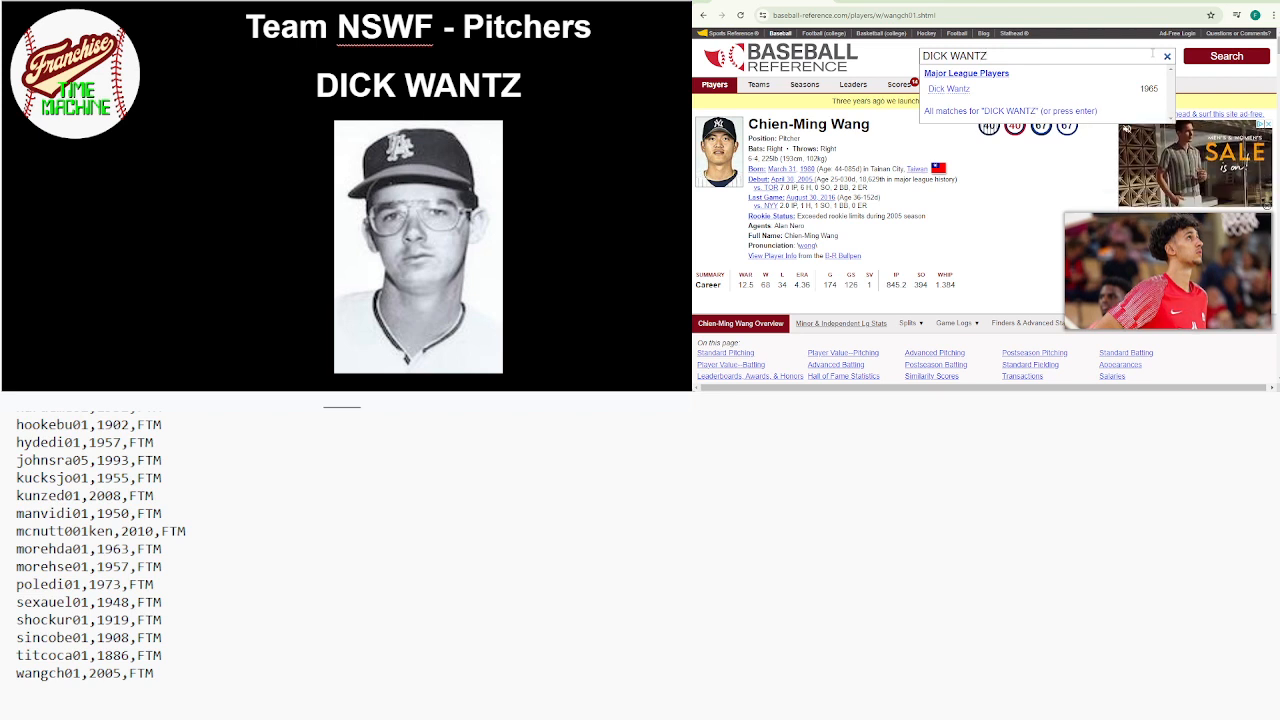
key("Return")
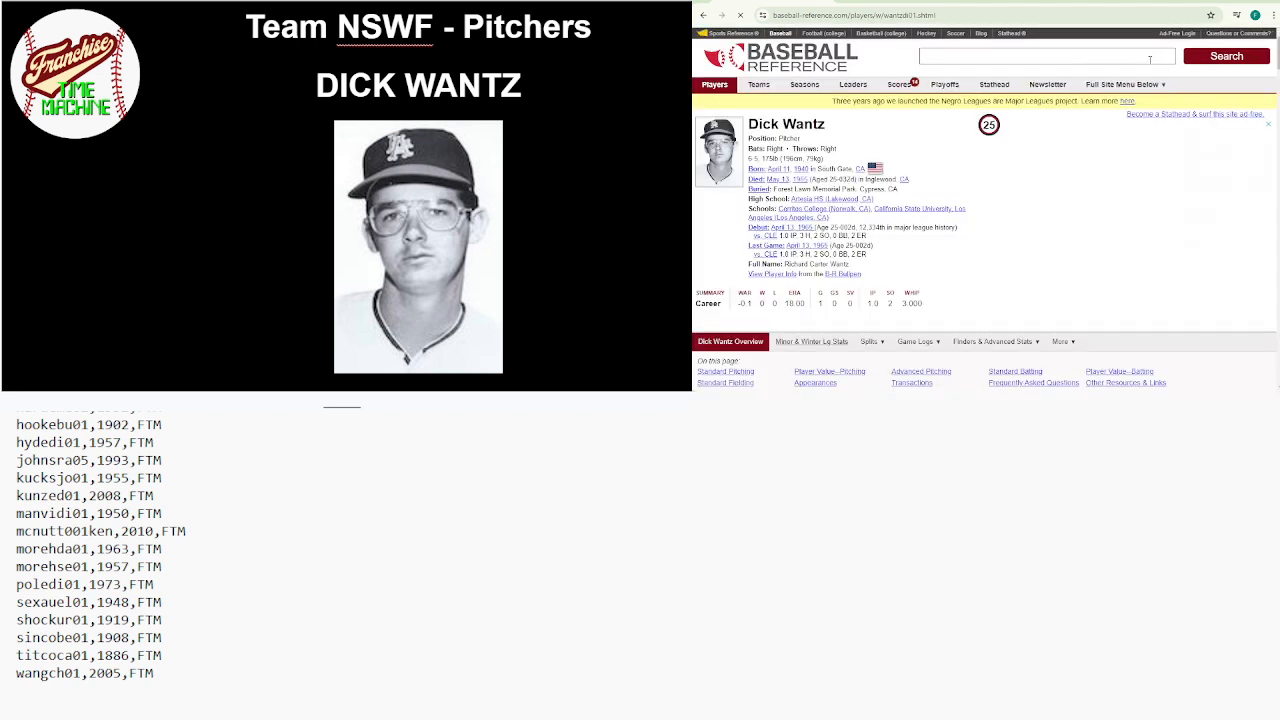
left_click(1150, 59)
type("DE")
key("BackSpace")
type("ICK GET")
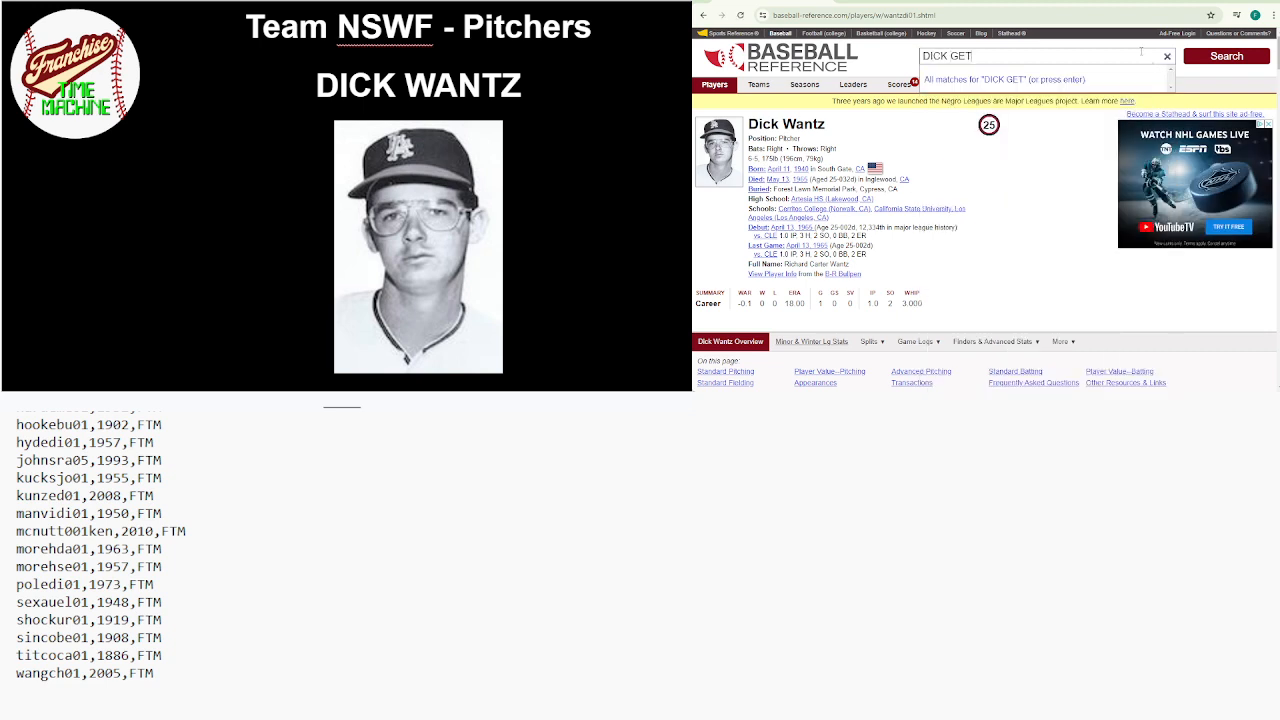
key("BackSpace")
key("BackSpace")
key("BackSpace")
key("BackSpace")
key("BackSpace")
key("BackSpace")
key("BackSpace")
key("BackSpace")
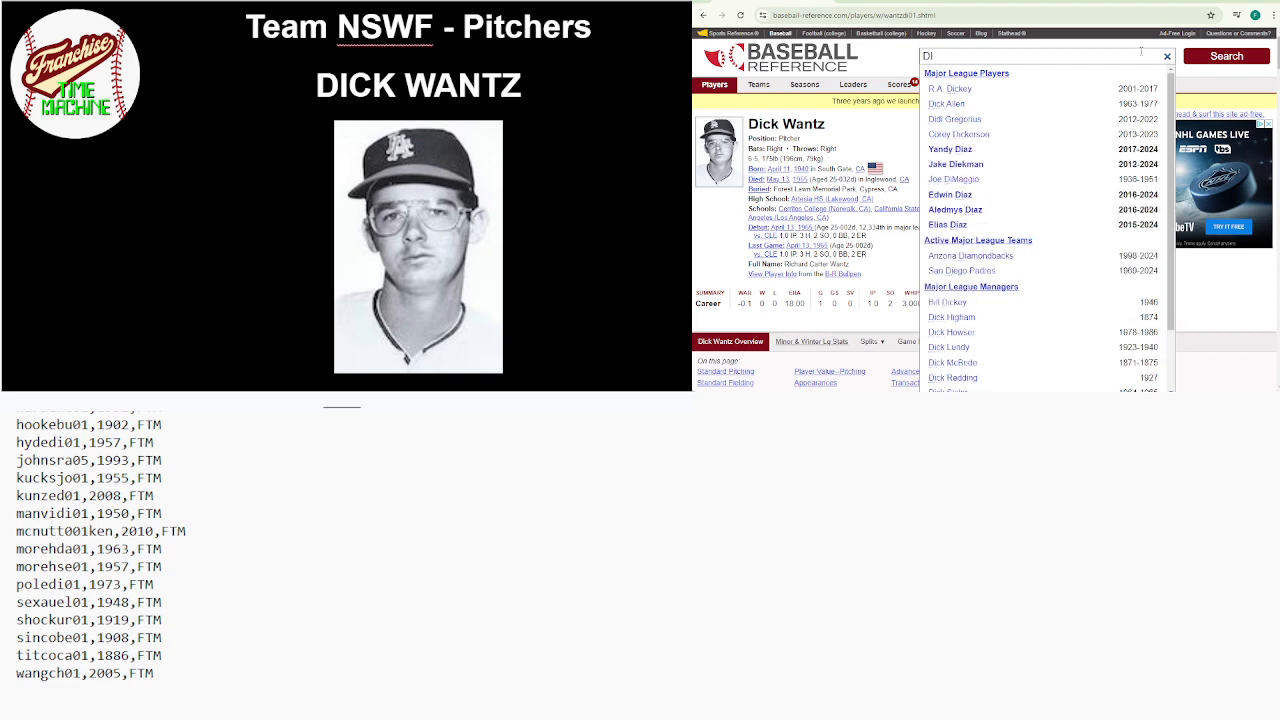
type("GETZ")
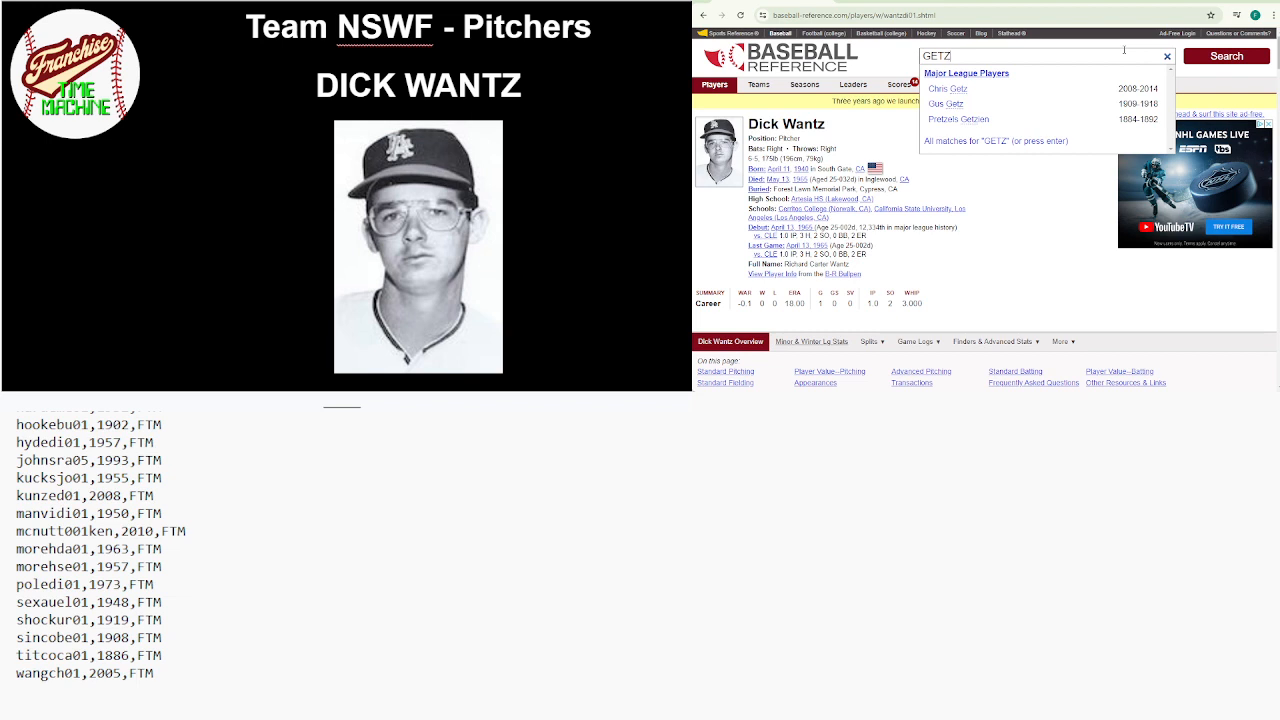
key("BackSpace")
key("BackSpace")
key("BackSpace")
key("BackSpace")
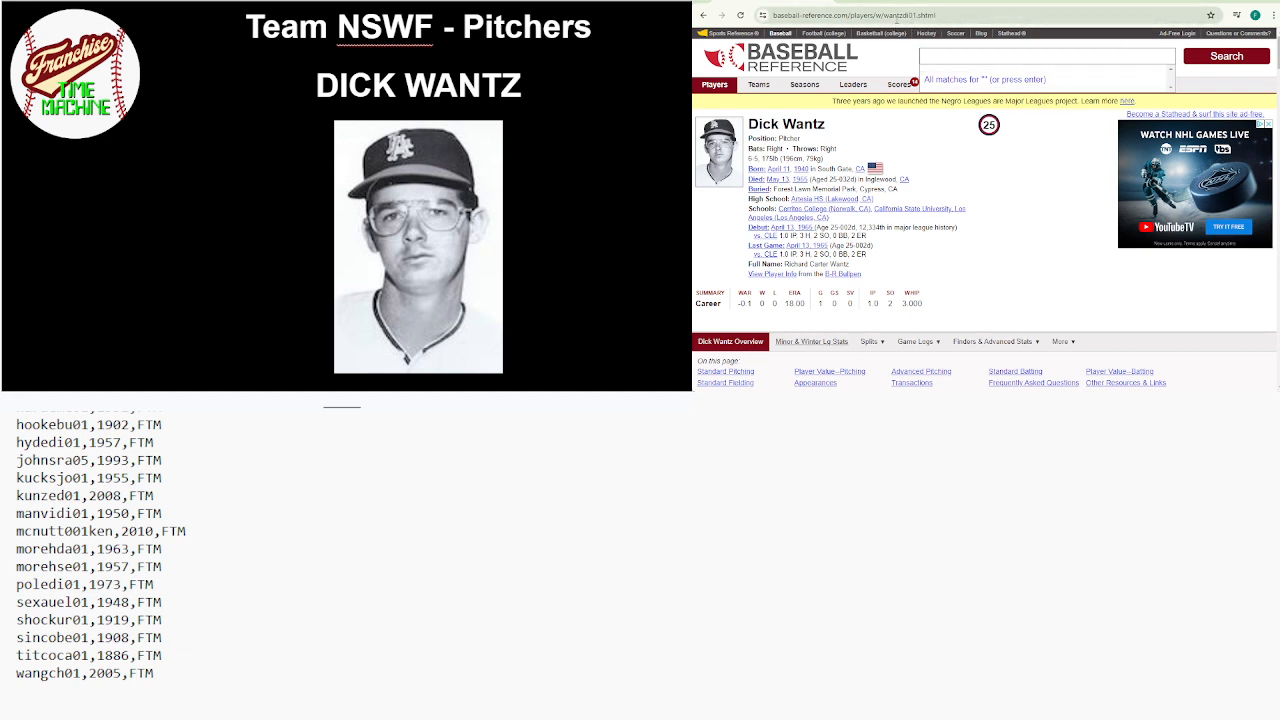
Copy the player ID wantzdi01 from the page address, check his Standard Pitching table and add the line wantzdi01,1965,FTM to the roster list
left_click_drag(883, 15, 914, 15)
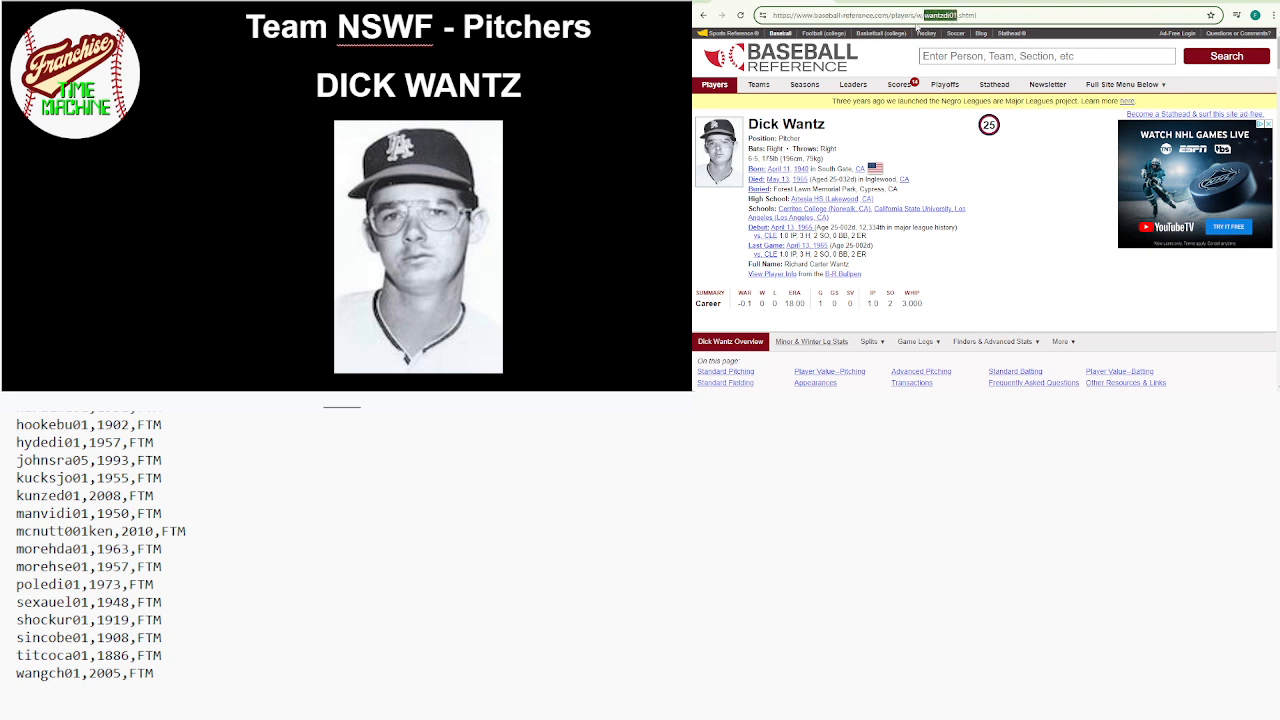
left_click_drag(1278, 50, 1278, 98)
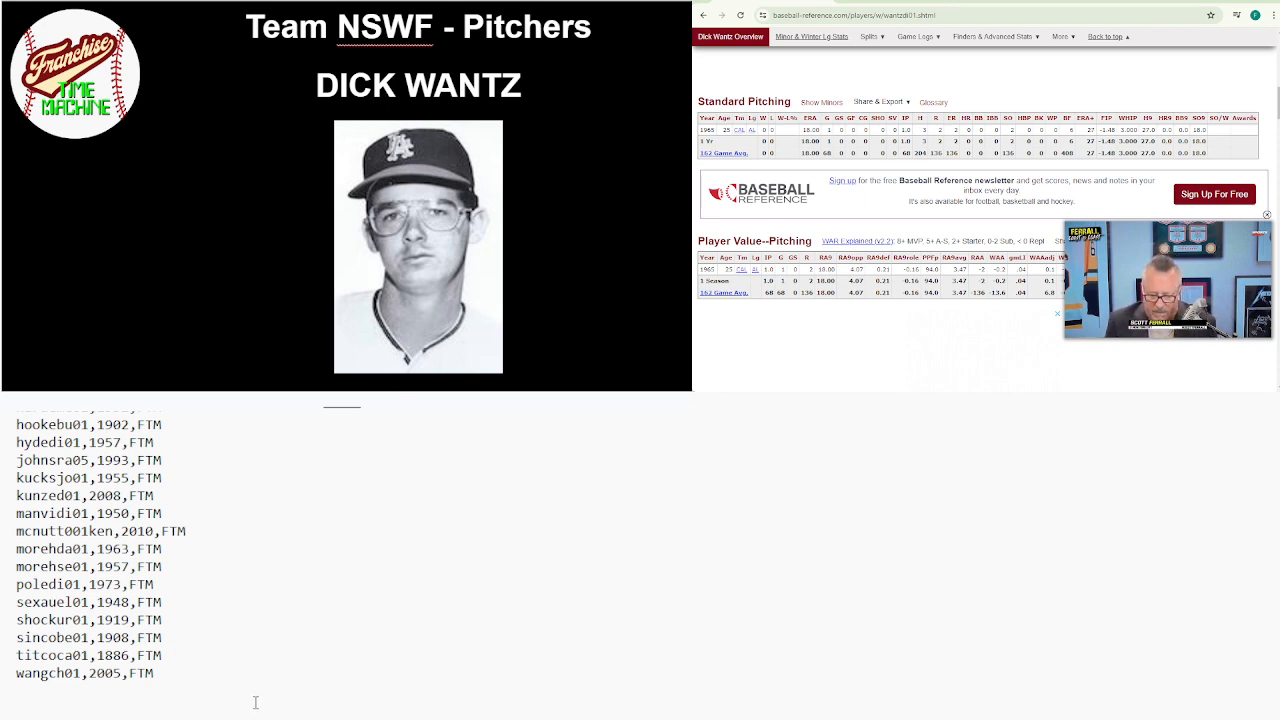
type("wantzdi01")
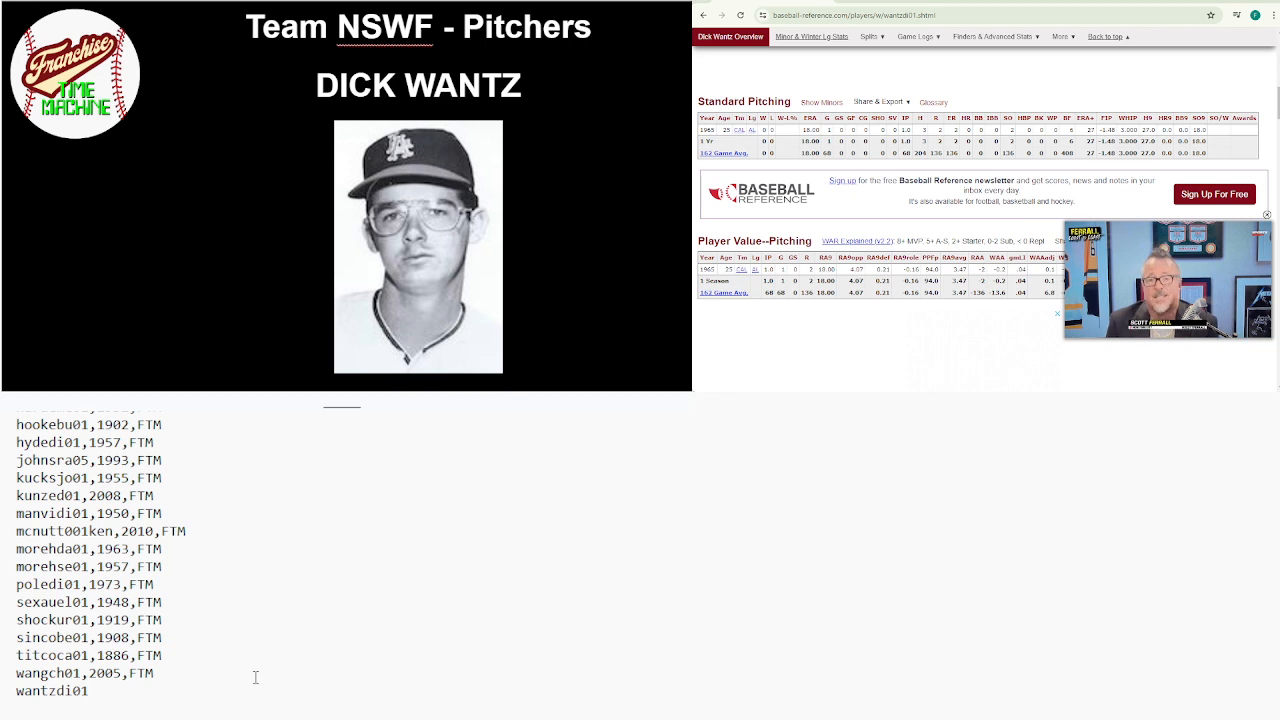
type(",19")
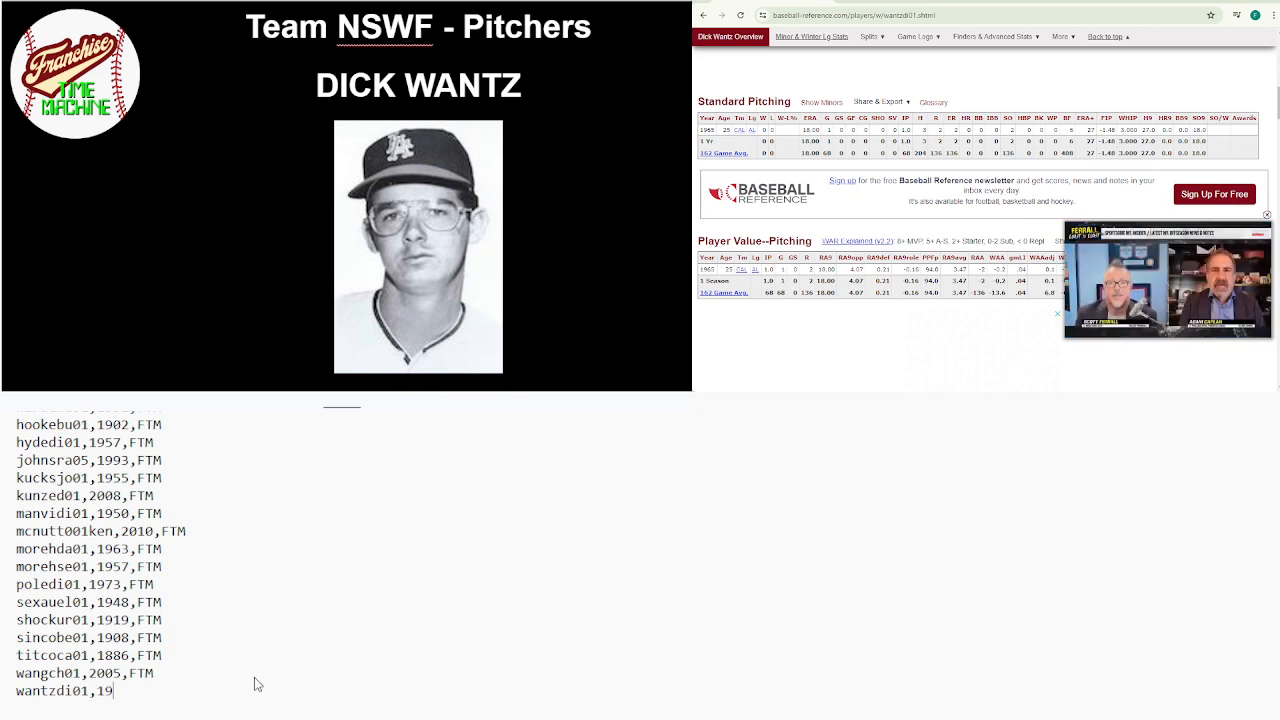
type("65,FTM")
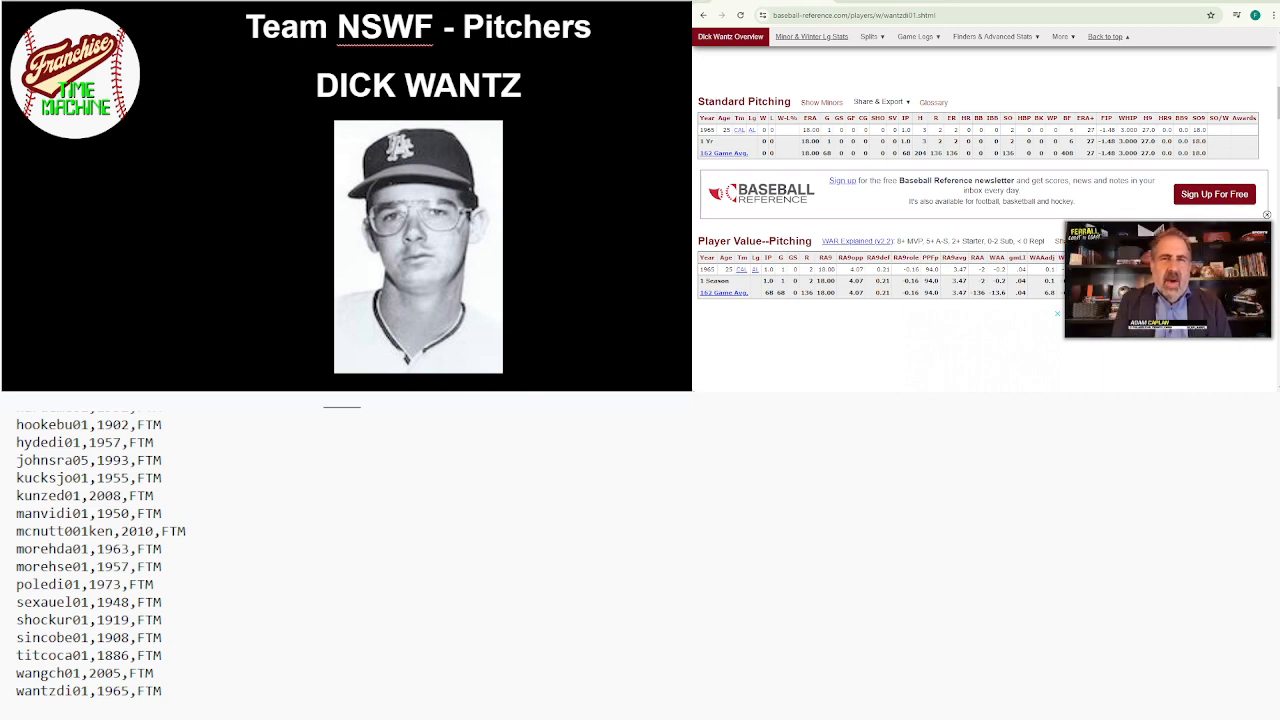
Search Baseball Reference for "WOO" to find pitcher Fred Woodcock
scroll(985, 209, "up", 8)
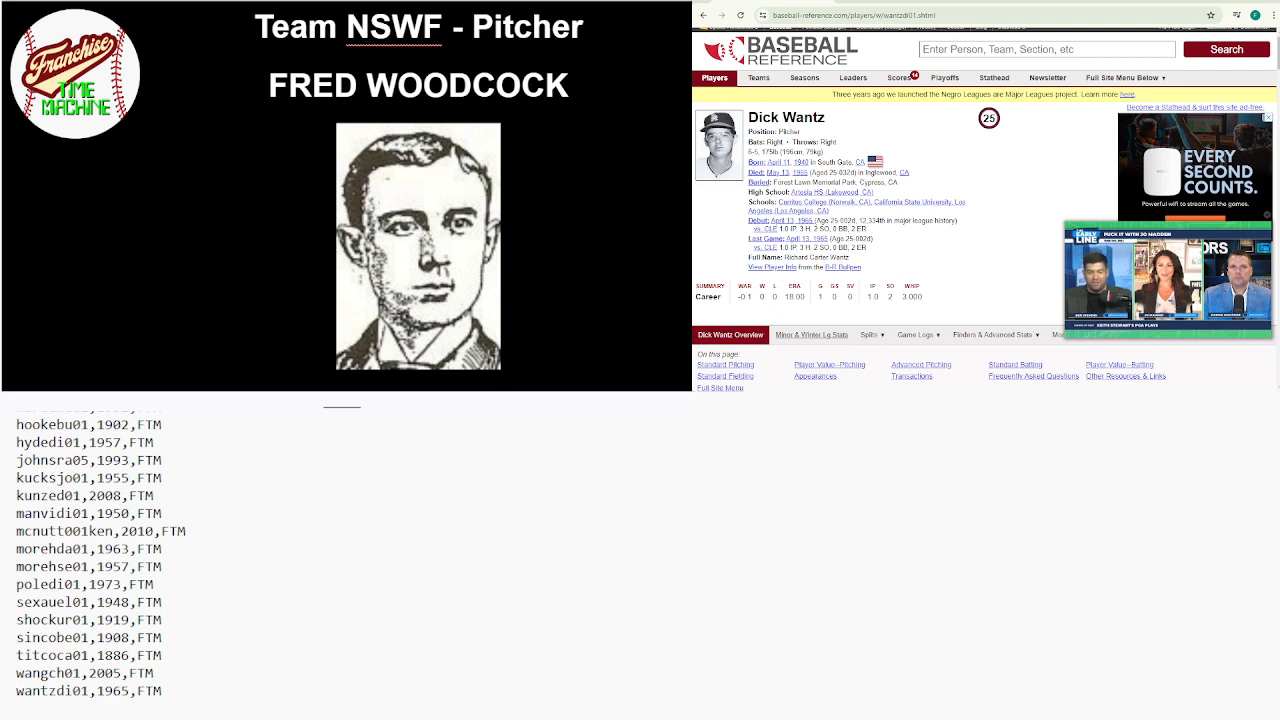
left_click(1022, 52)
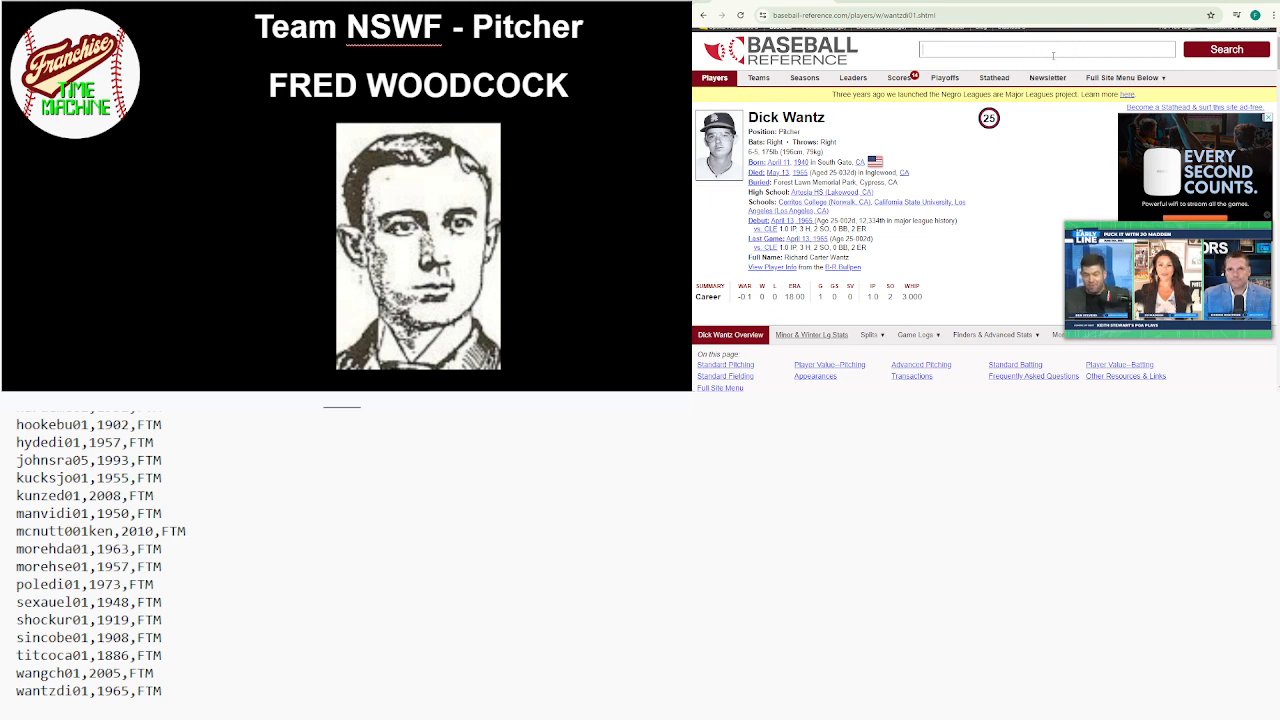
type("WOO")
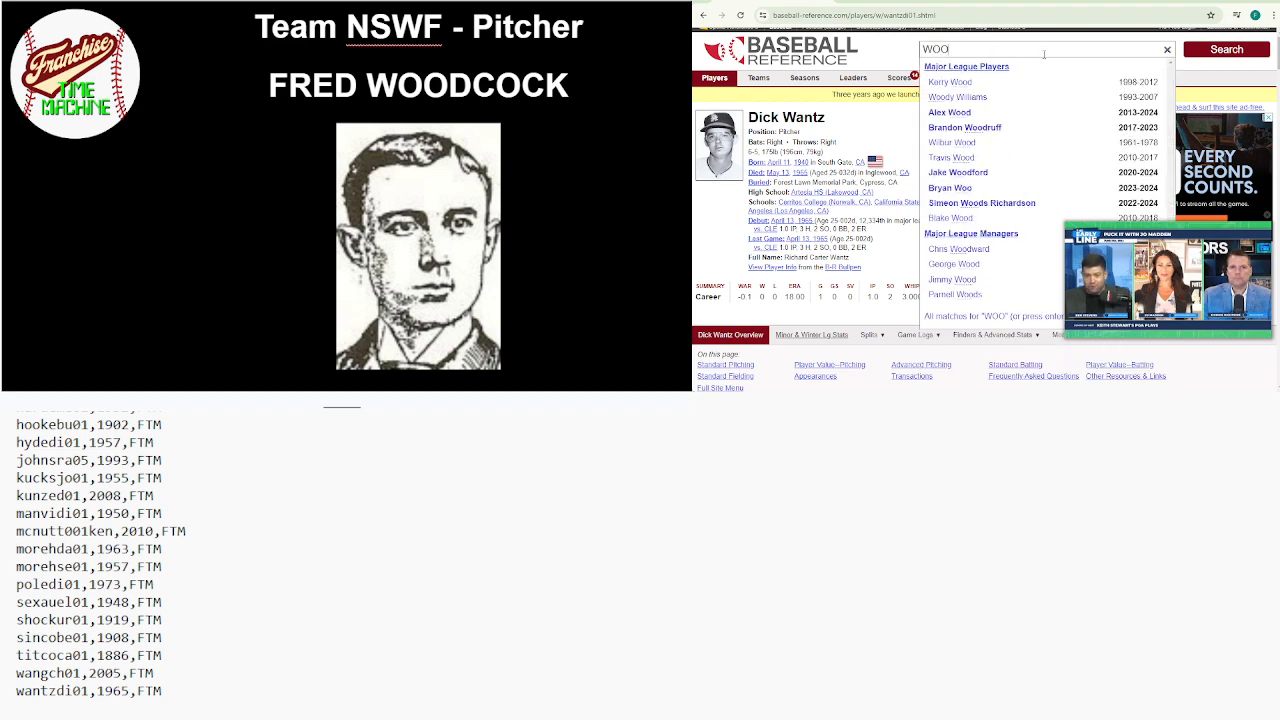
Search Baseball Reference for WOODCOCK, open Fred Woodcock's player page and bring up his Standard Pitching table
type("DCOCK")
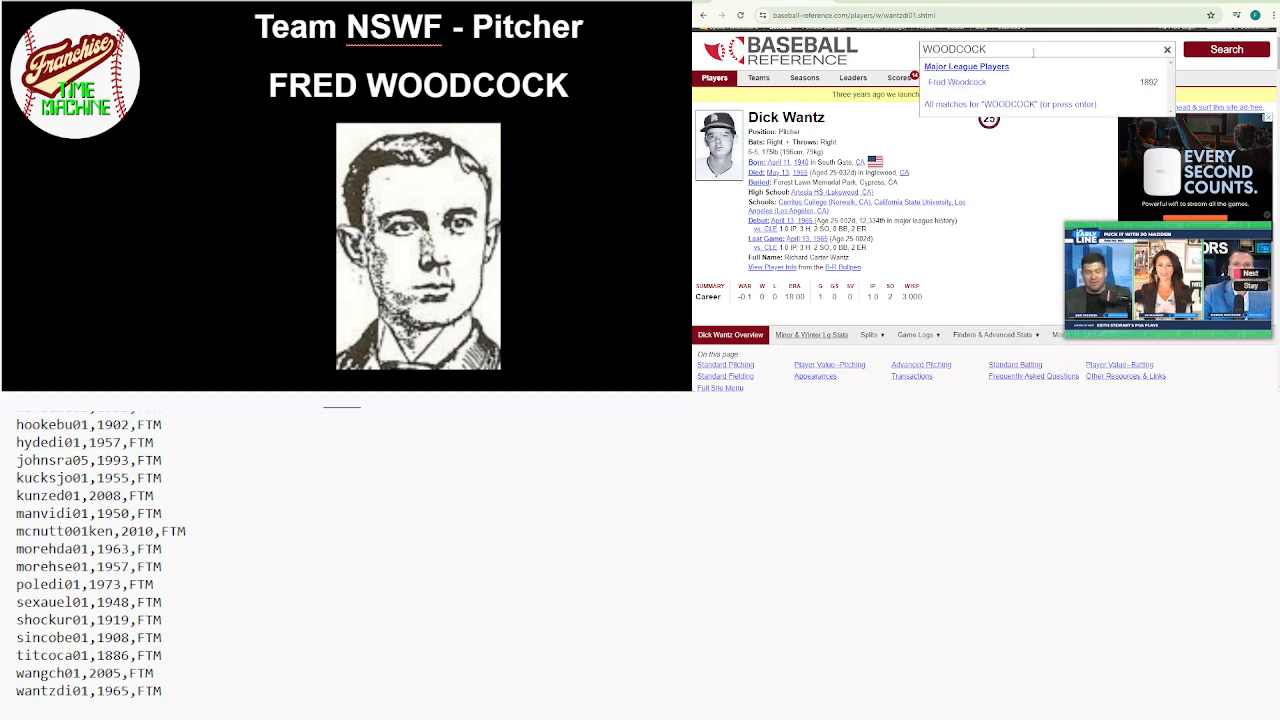
left_click(986, 81)
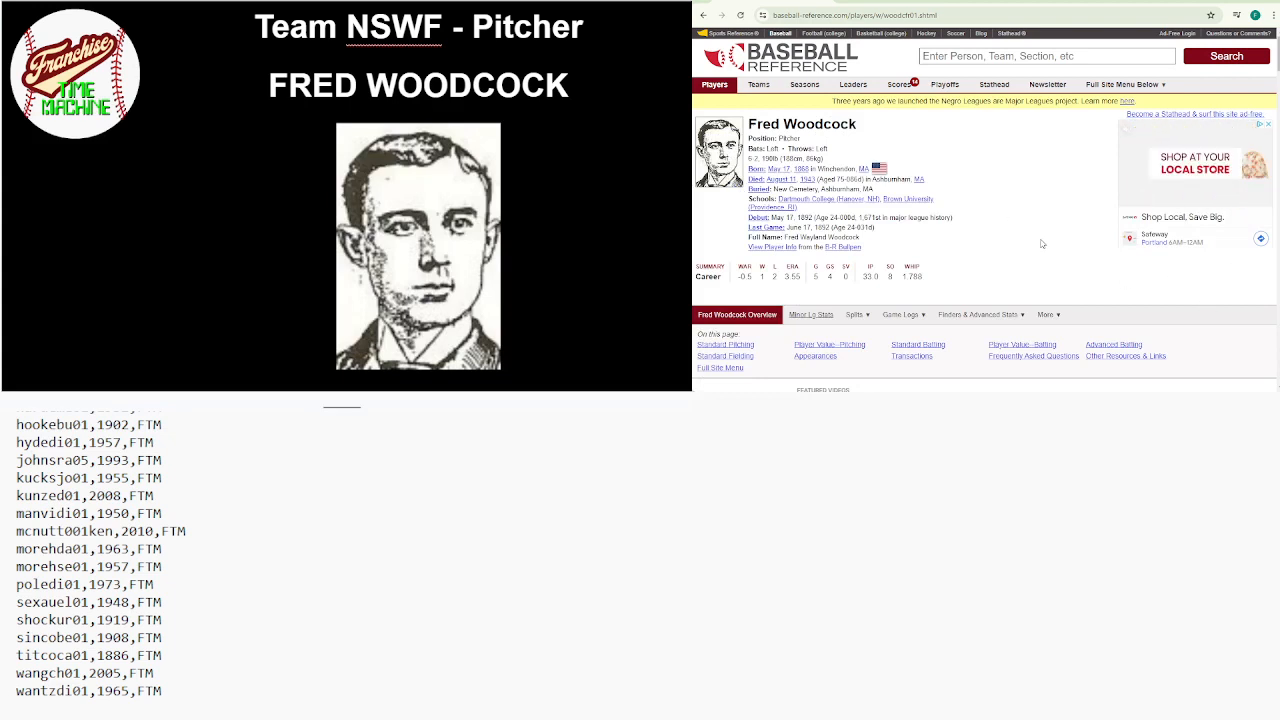
scroll(1240, 130, "down", 3)
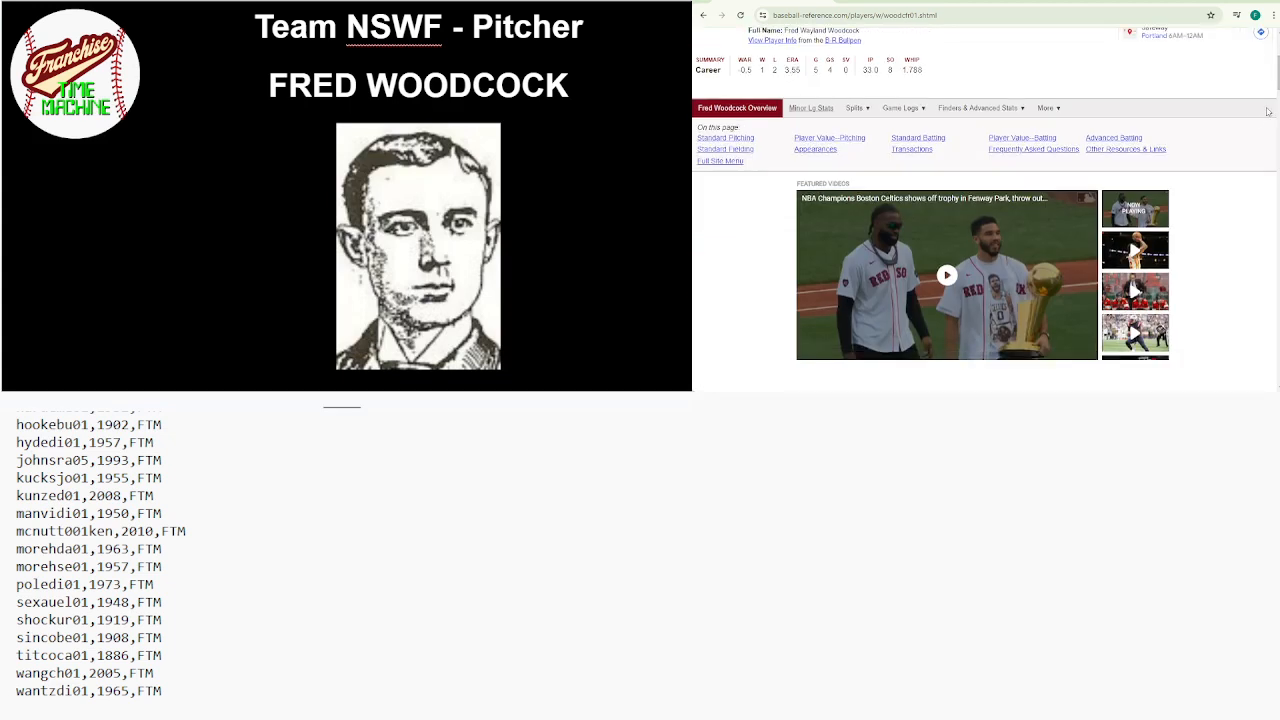
scroll(1268, 112, "down", 4)
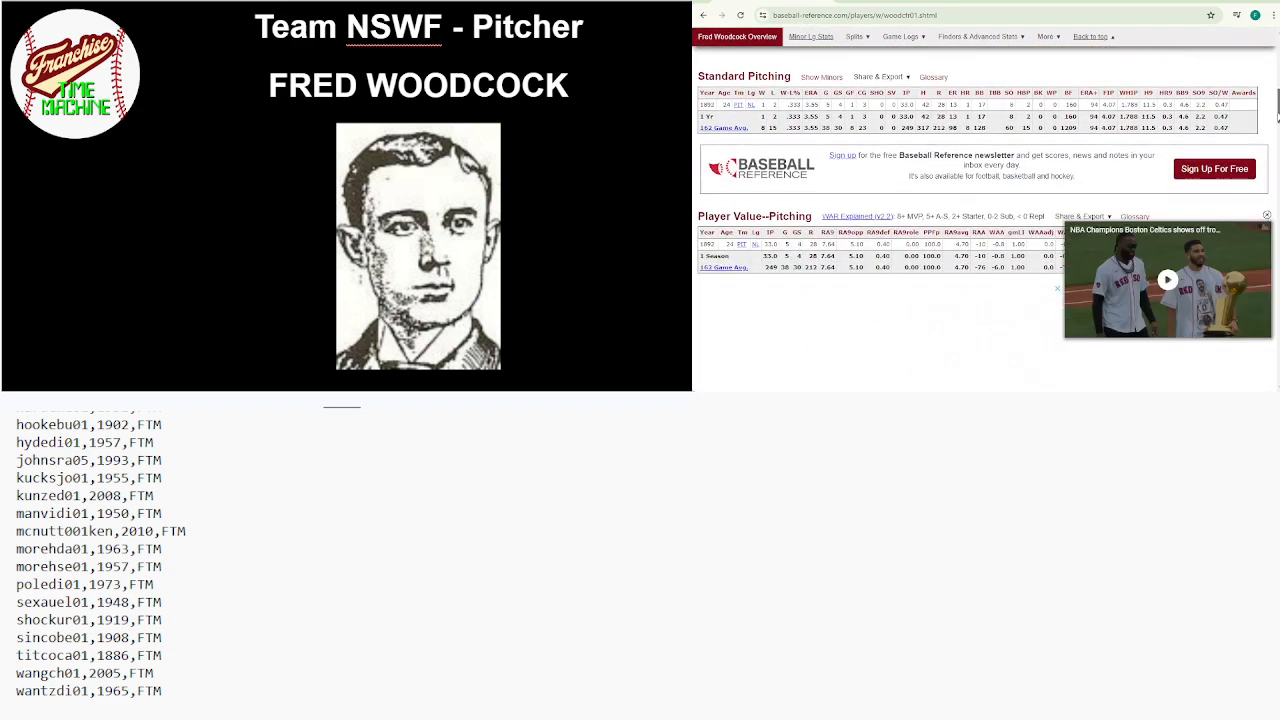
Copy Fred Woodcock's player ID from the page address and add the line woodcfr01,1892,FTM at the end of the text list
double_click(884, 16)
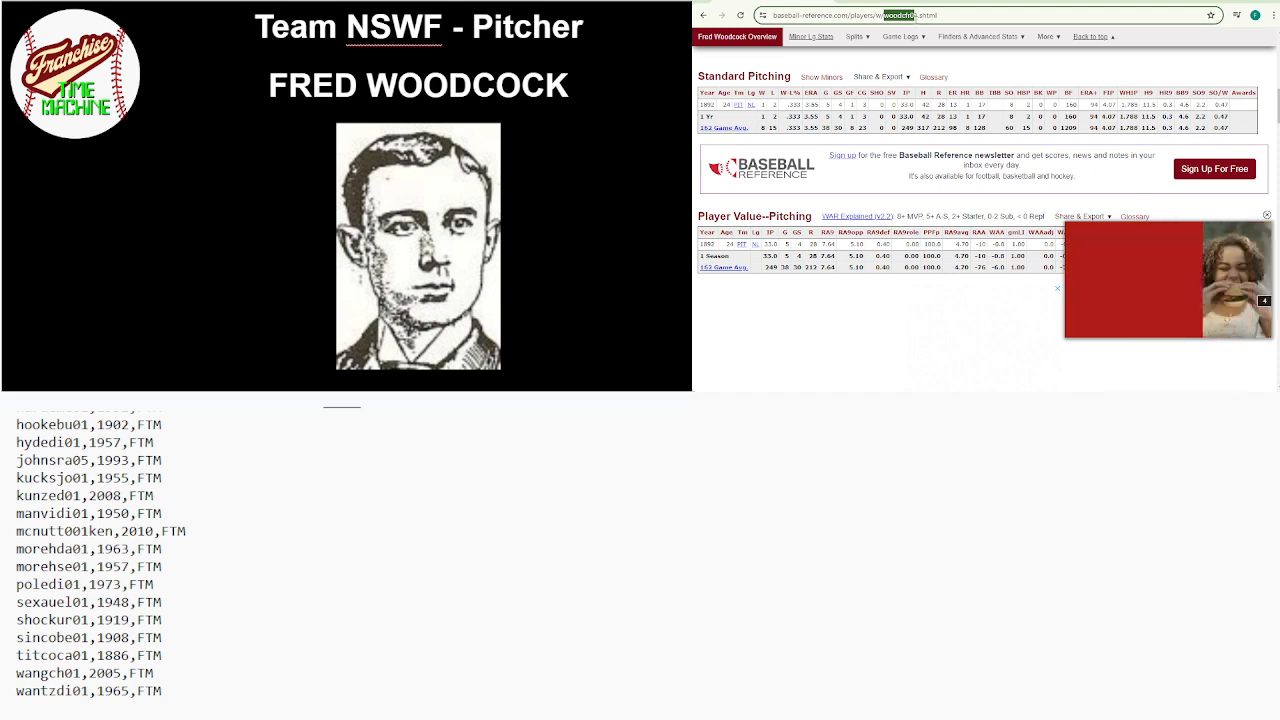
mouse_move(918, 36)
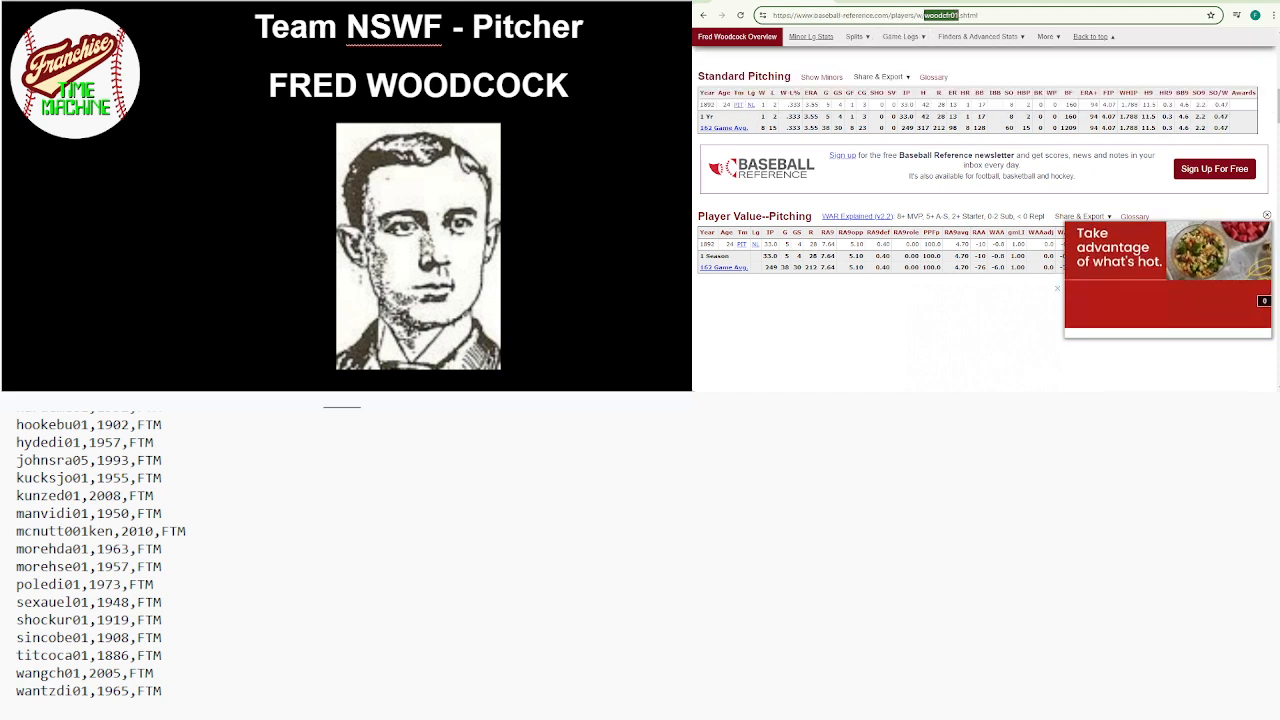
left_click(1229, 553)
left_click(654, 674)
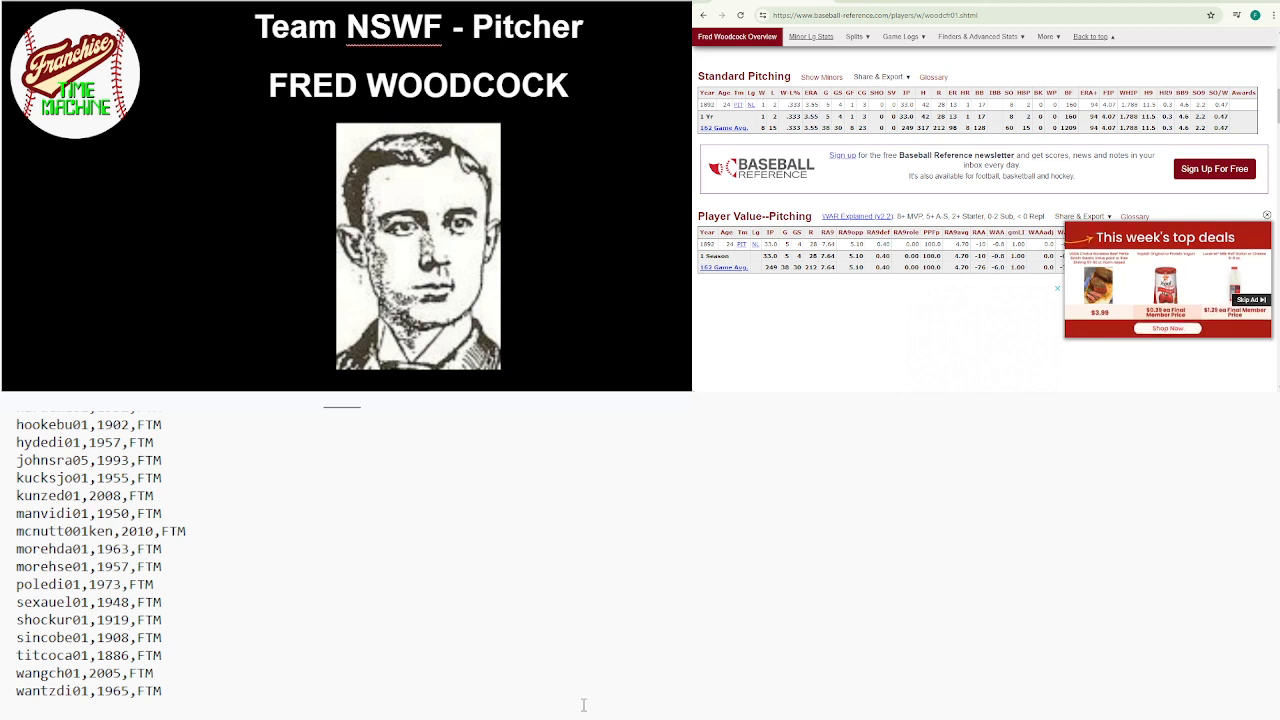
key("Return")
key("Return")
key("Return")
key("Return")
key("Return")
key("Return")
key("Return")
key("Return")
key("Return")
key("Return")
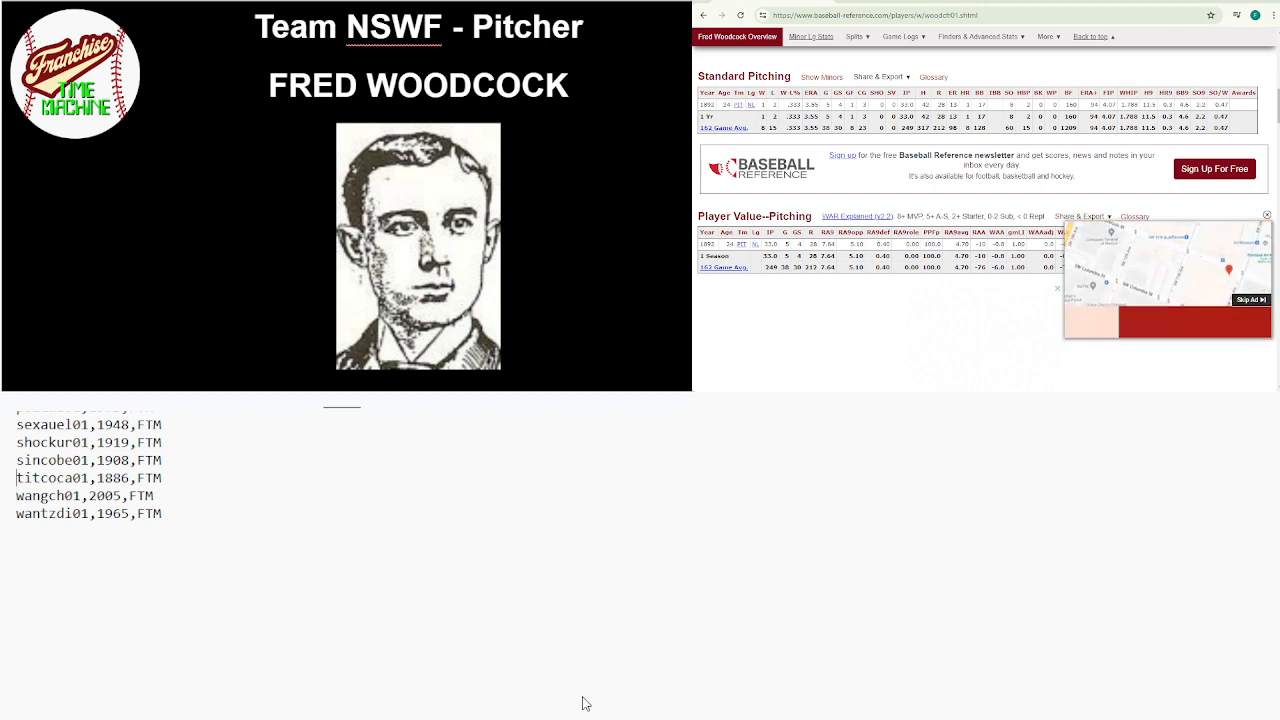
type("woodcfr01")
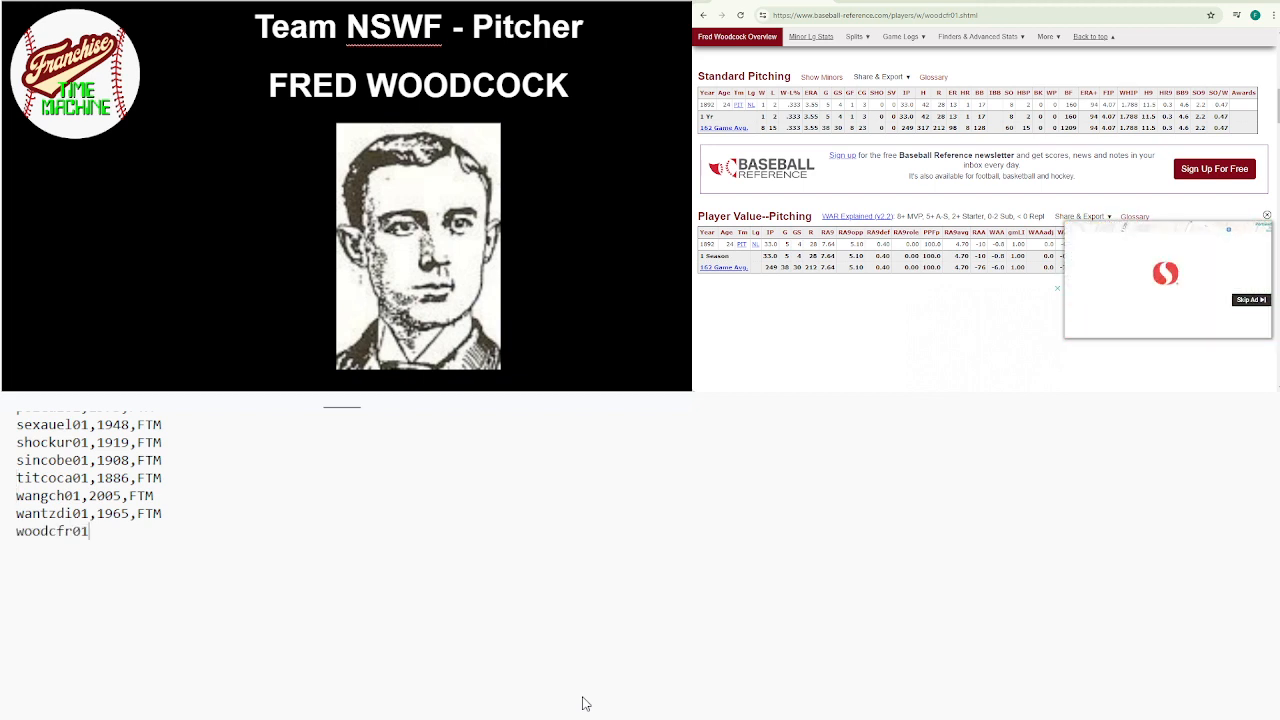
type(",1892")
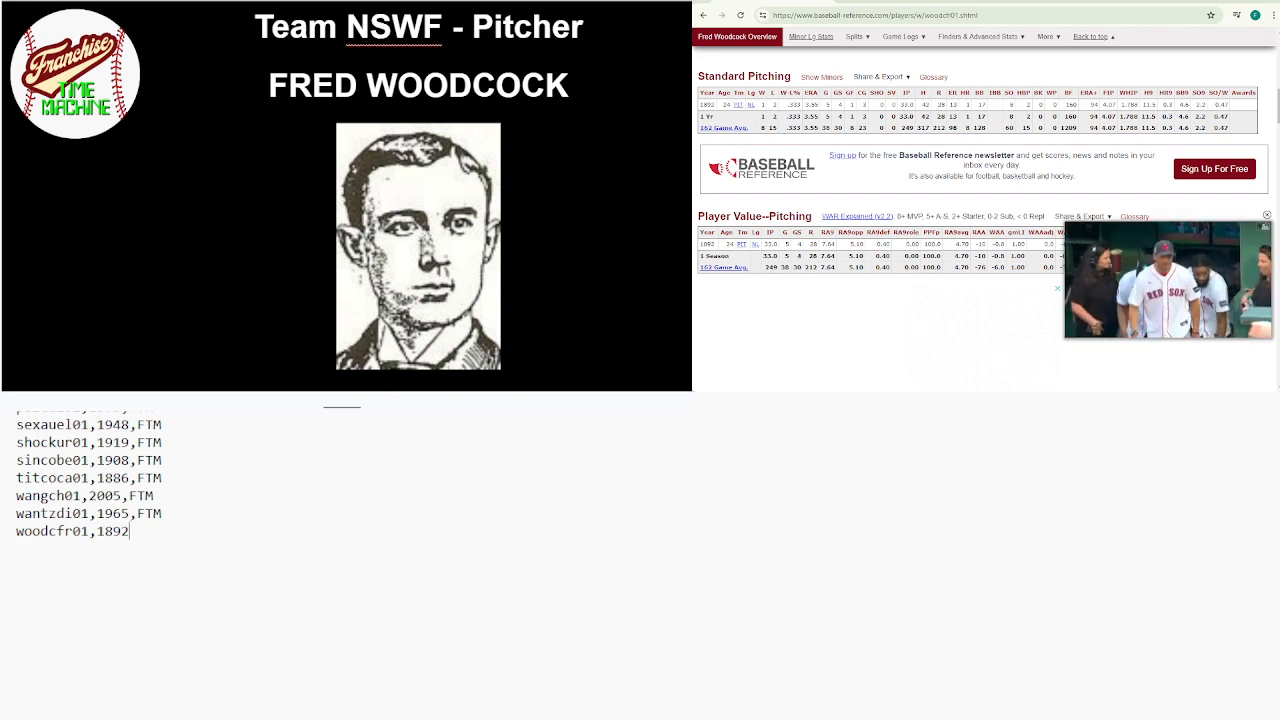
type(",FTM")
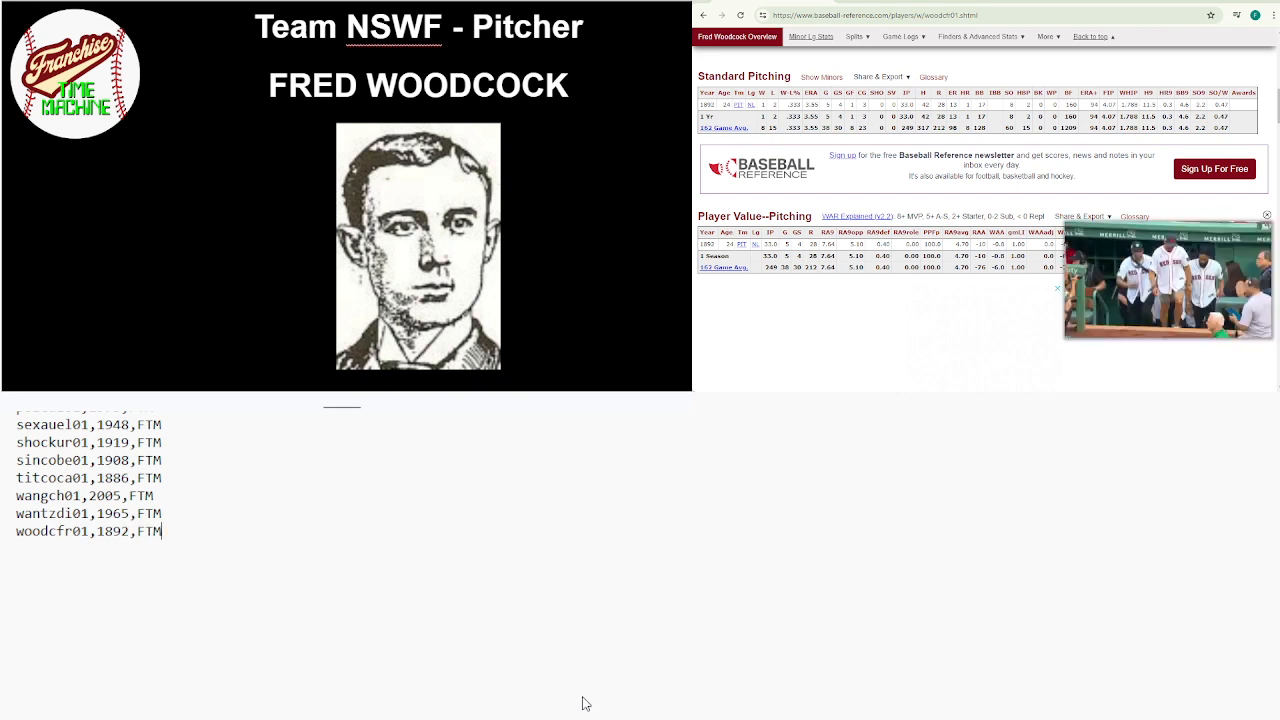
key("Return")
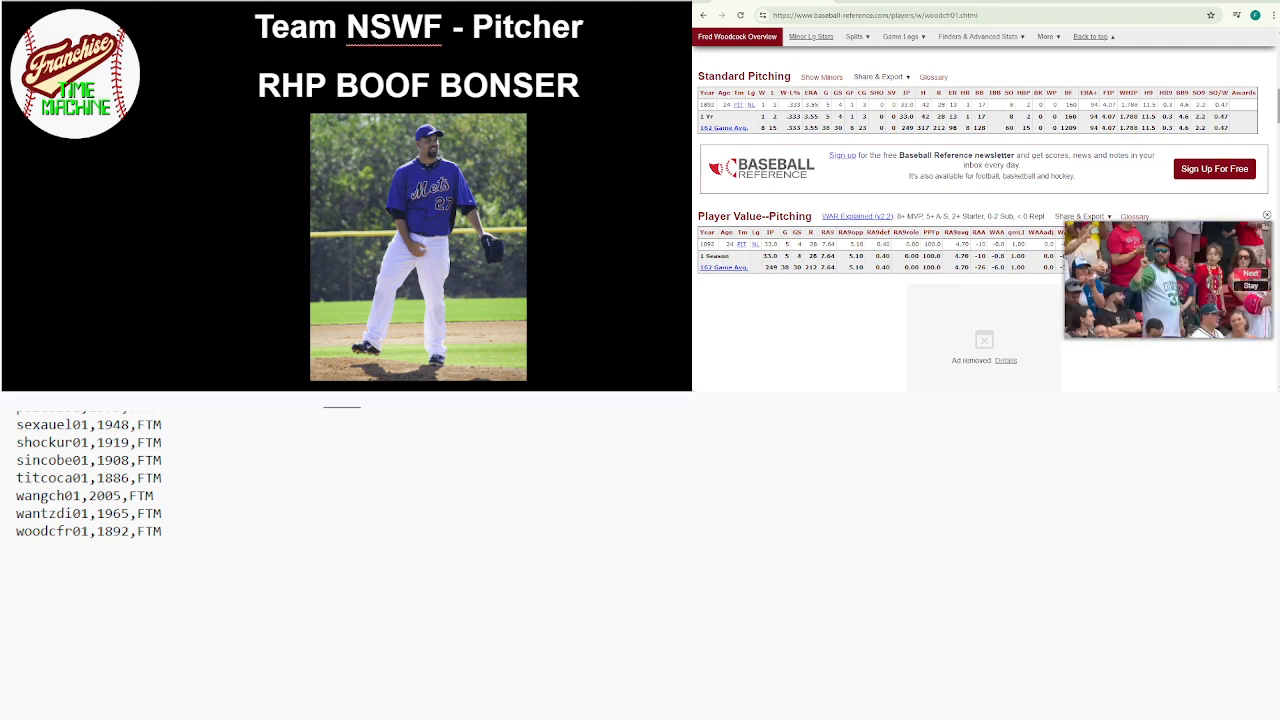
Search Baseball Reference for Boof Bonser and open his player page
scroll(985, 210, "up", 7)
left_click(1120, 57)
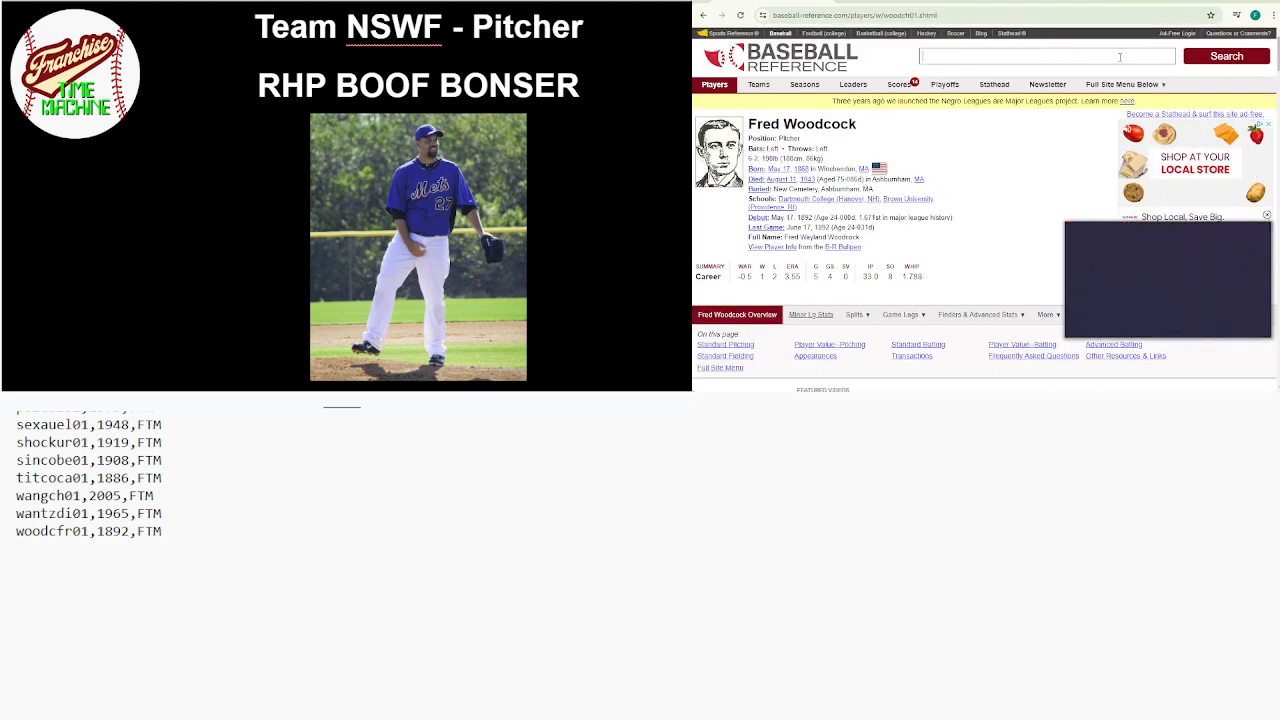
type("BOOF ")
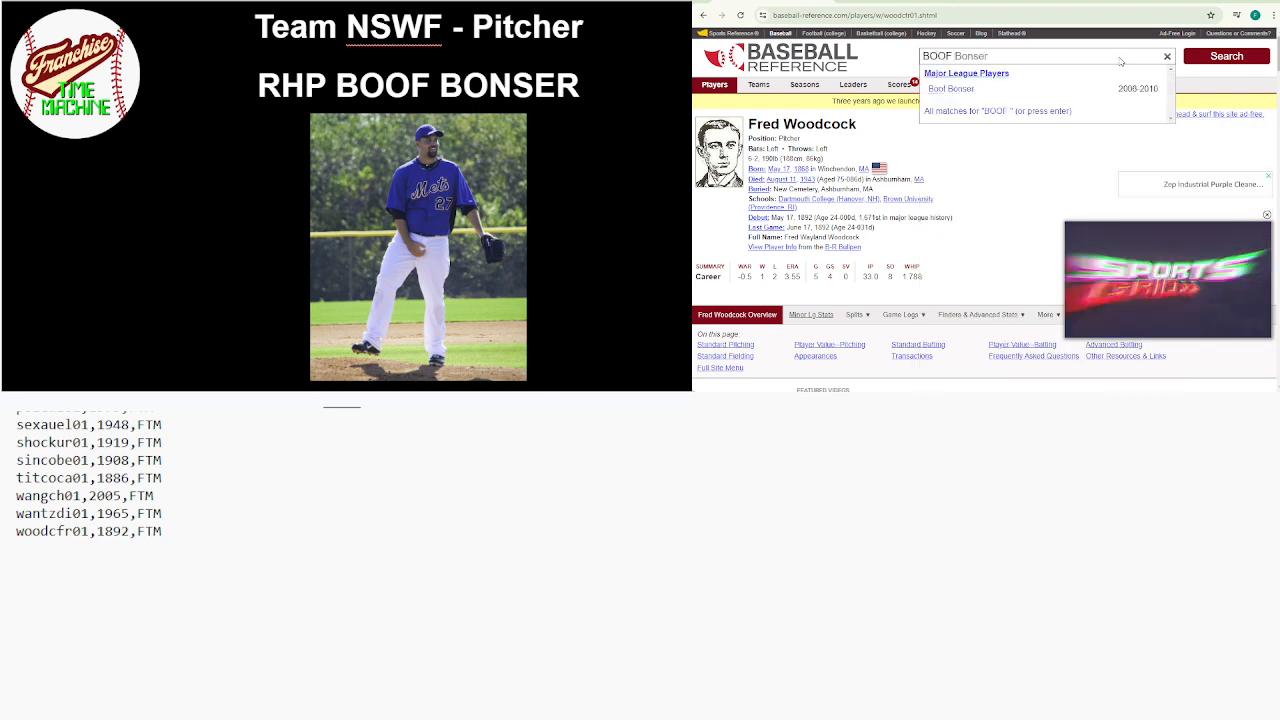
type("BonserBON")
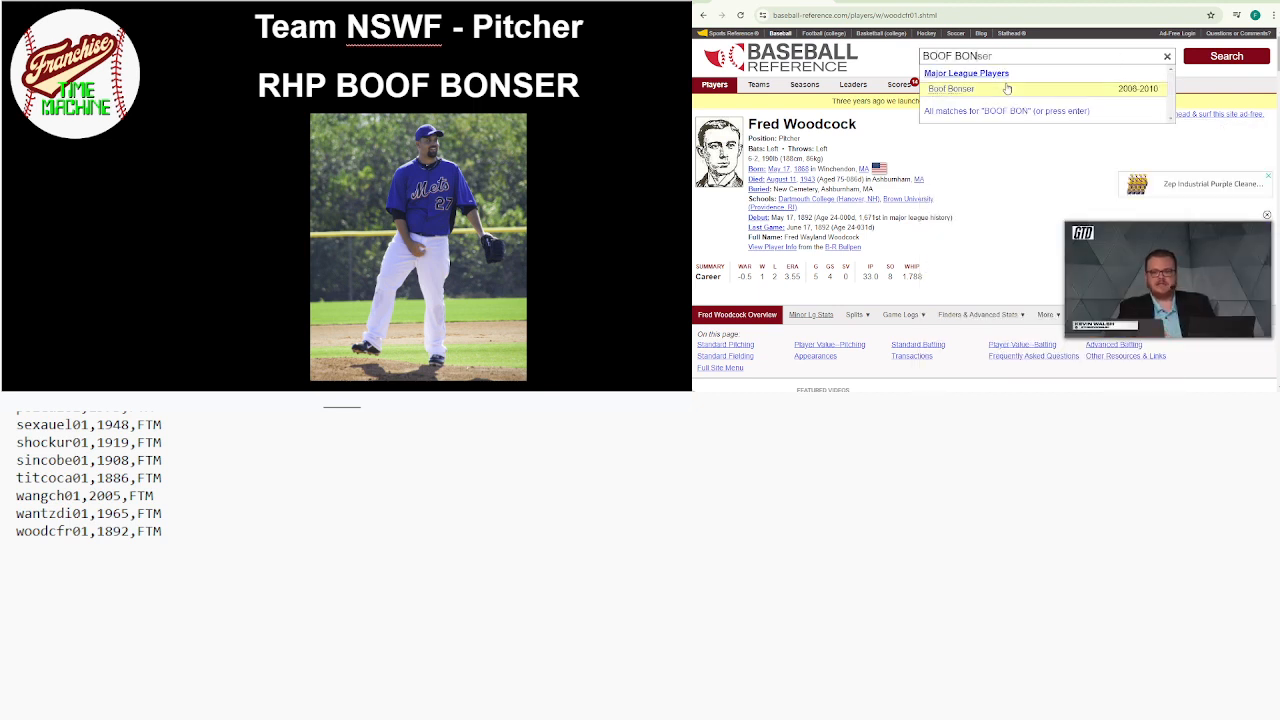
left_click(1007, 89)
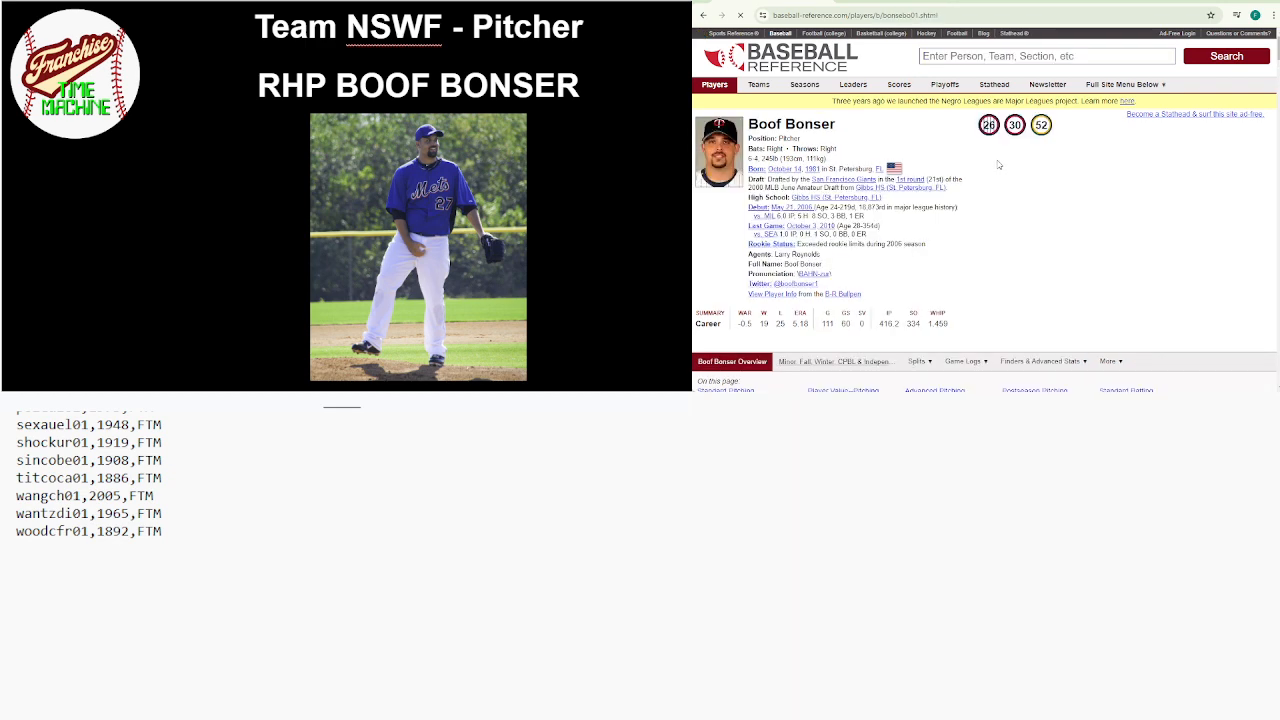
scroll(1000, 186, "down", 3)
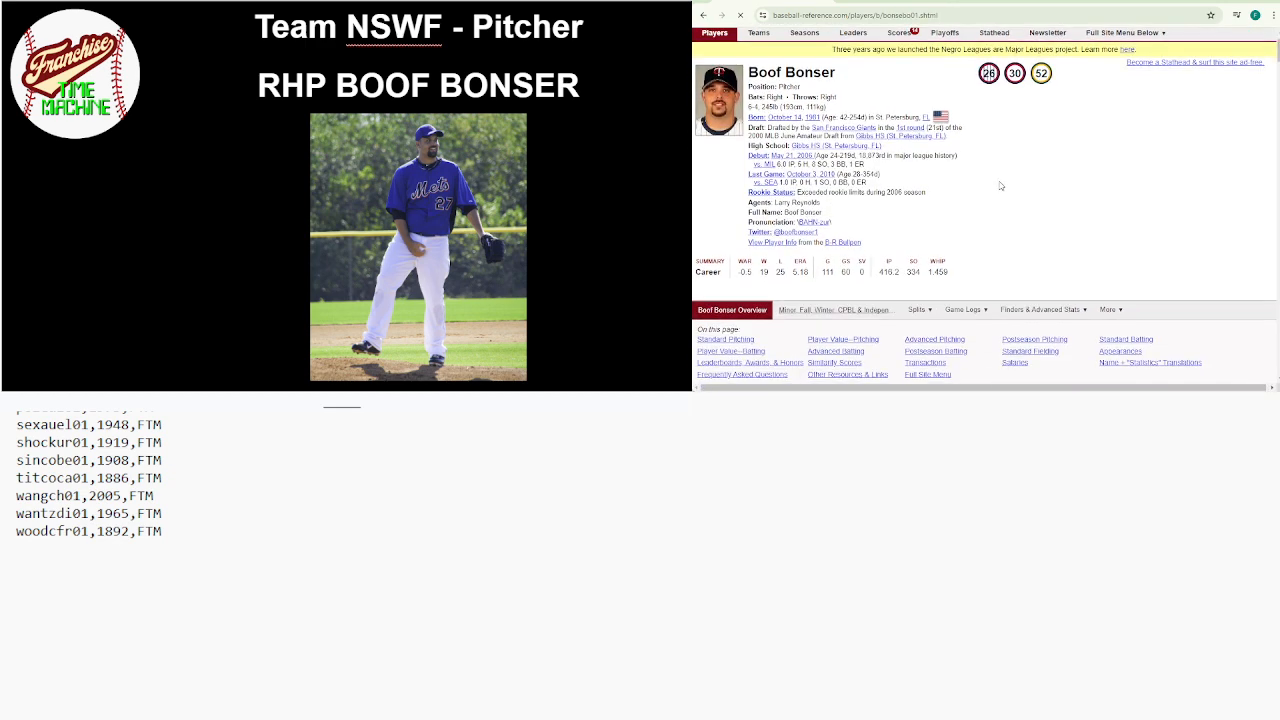
scroll(1000, 186, "down", 6)
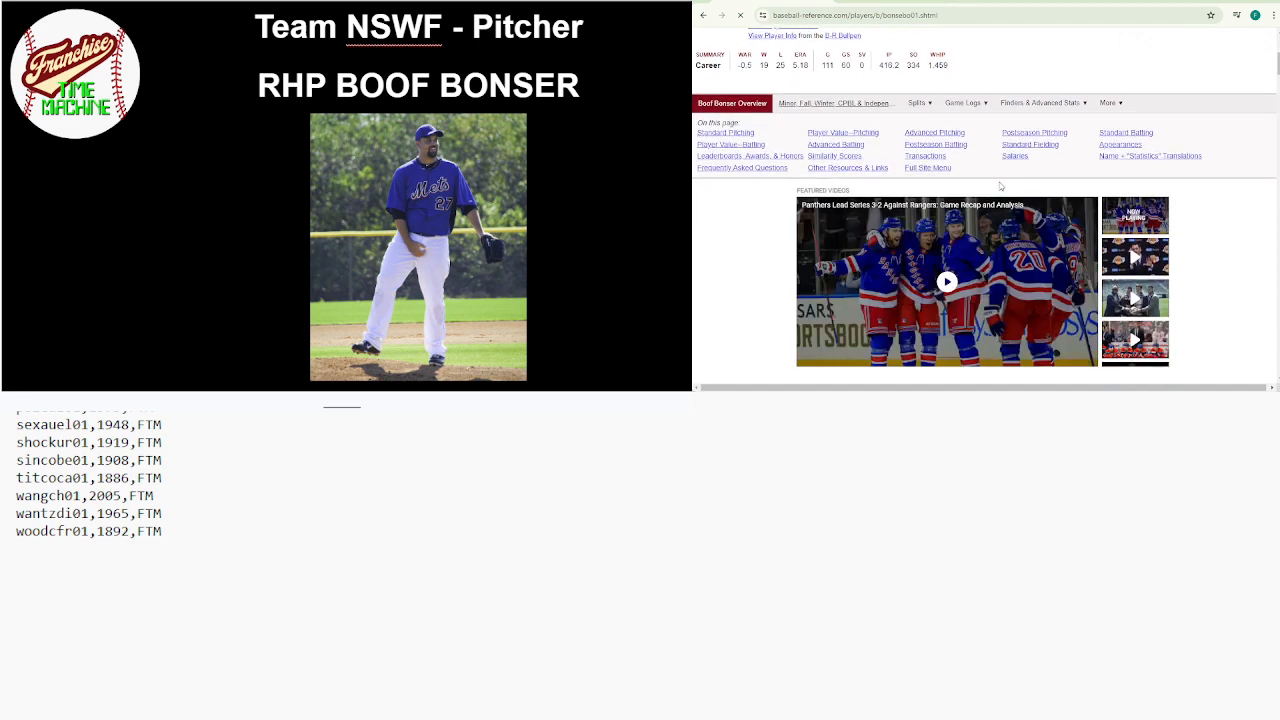
scroll(1000, 186, "down", 2)
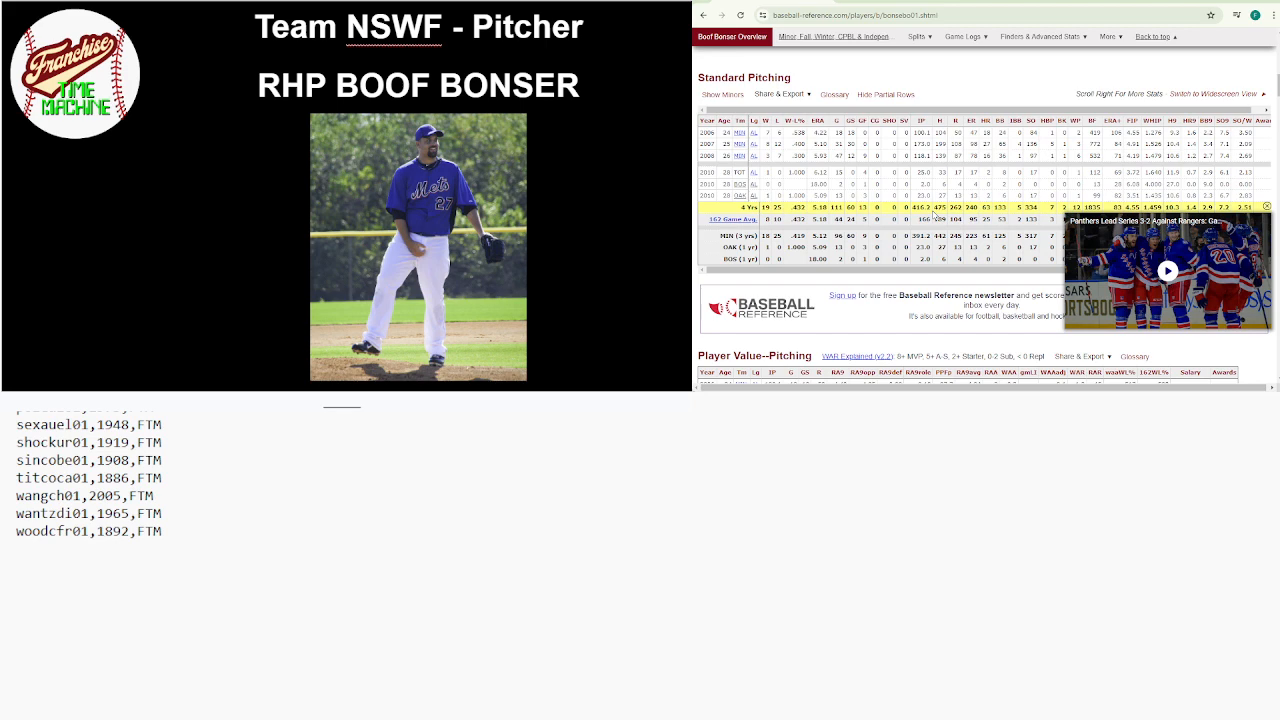
scroll(945, 88, "up", 4)
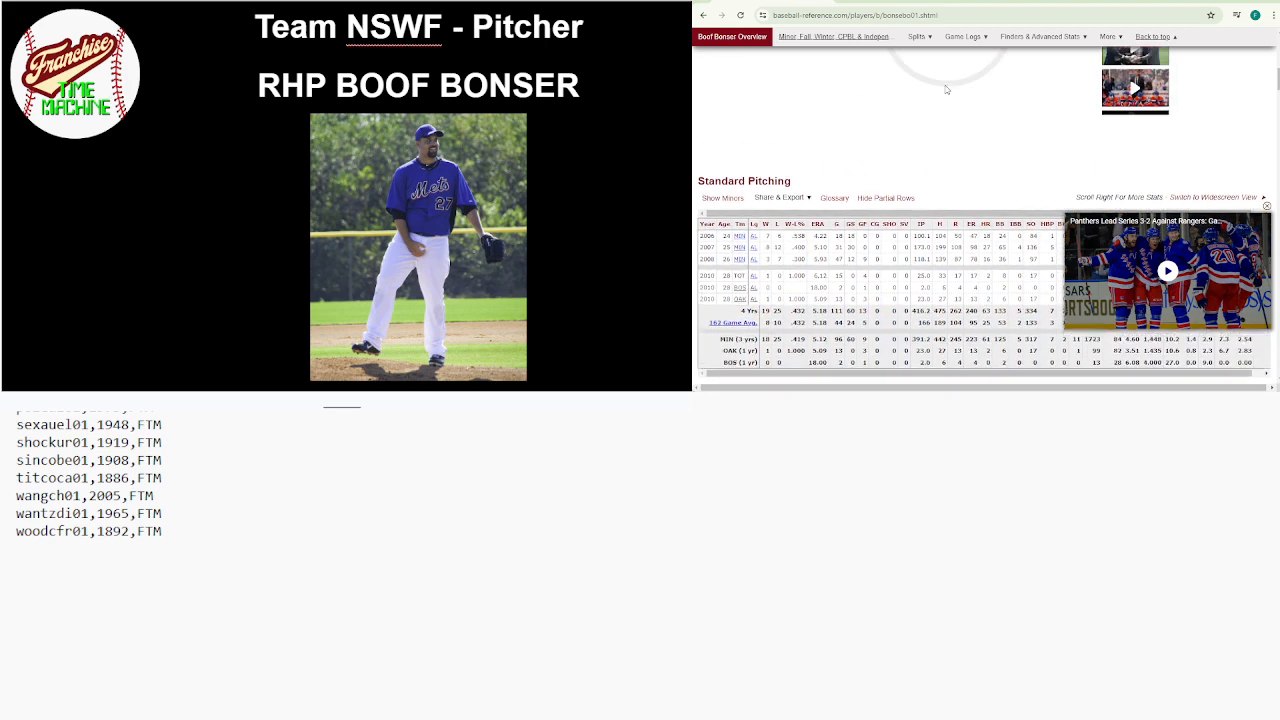
scroll(946, 89, "up", 3)
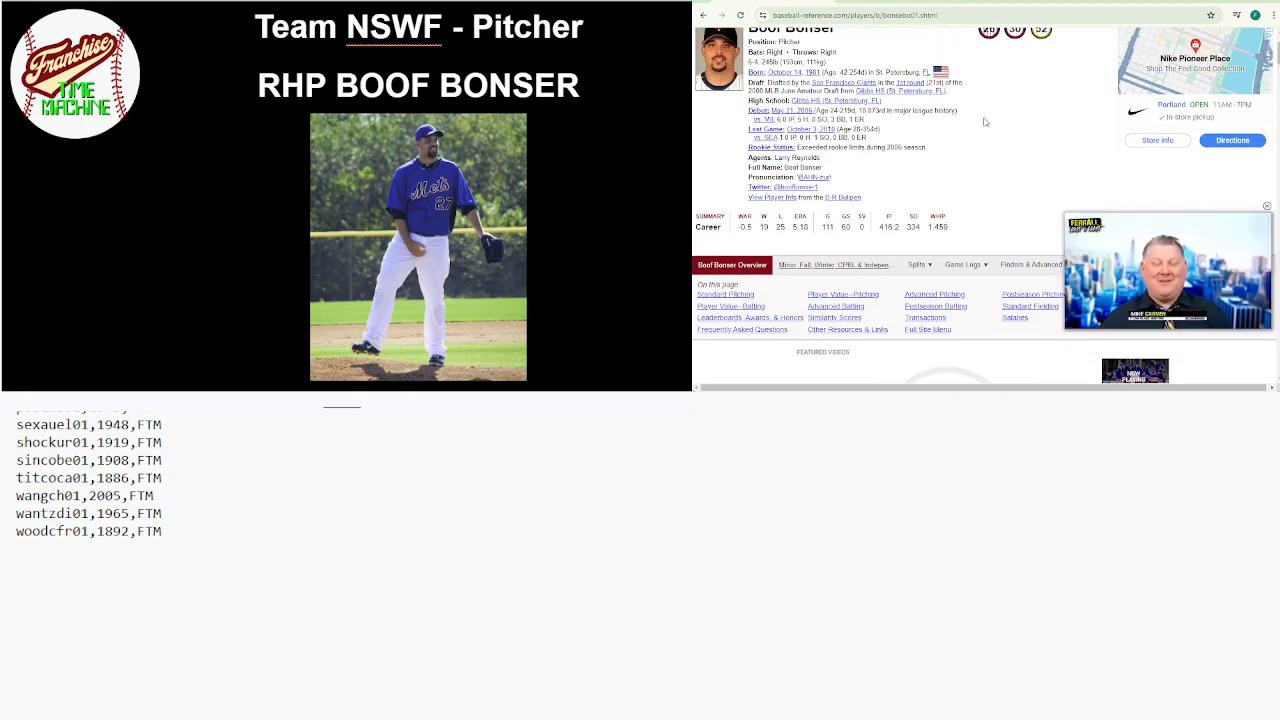
scroll(984, 122, "down", 1)
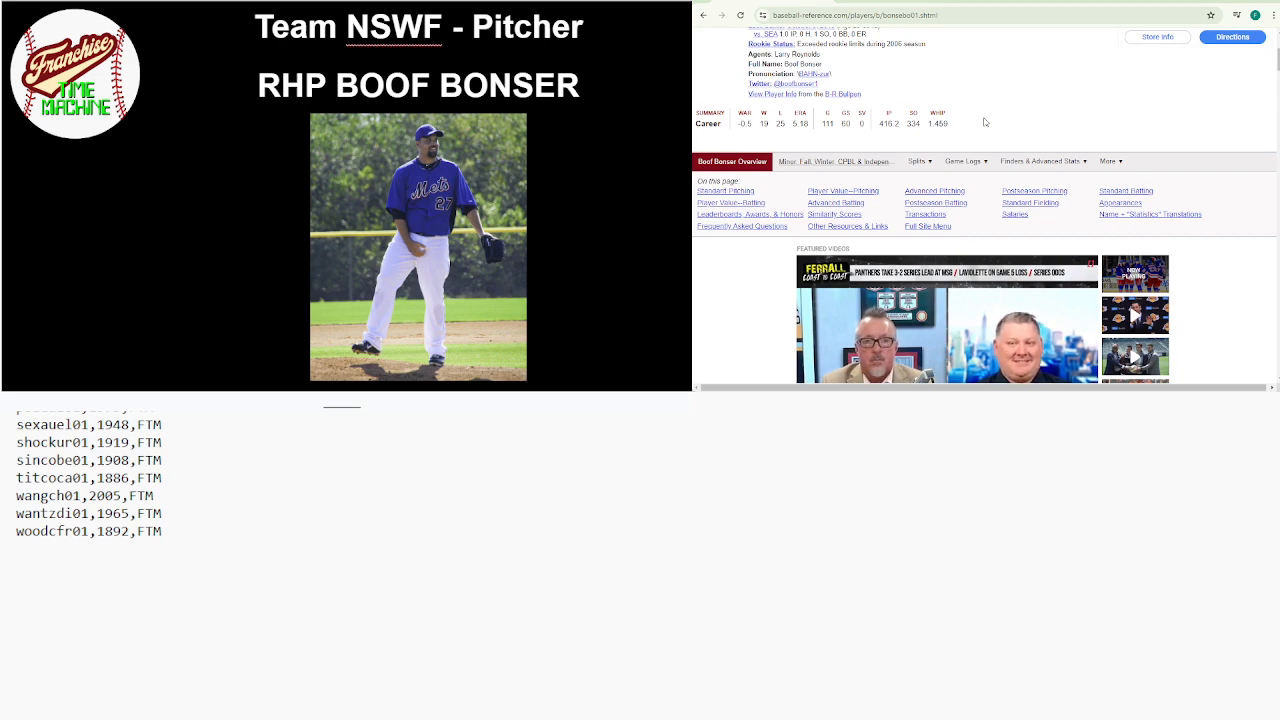
scroll(984, 123, "down", 3)
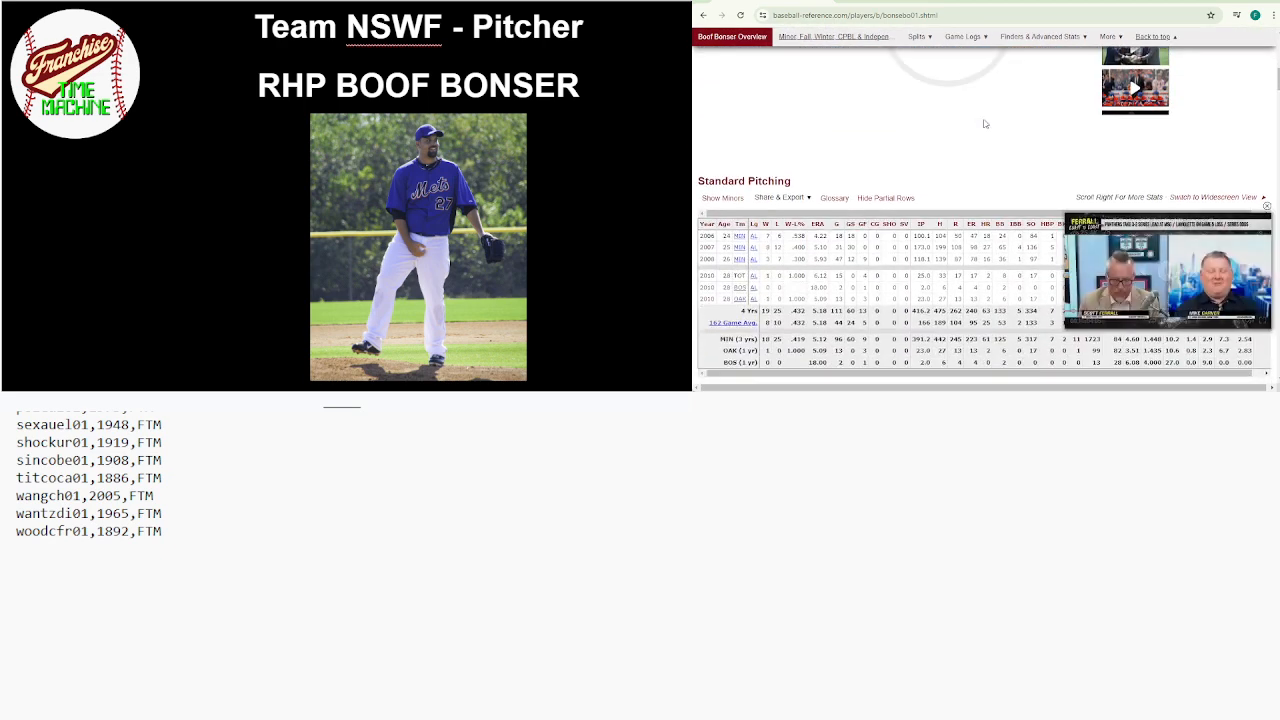
scroll(984, 123, "down", 1)
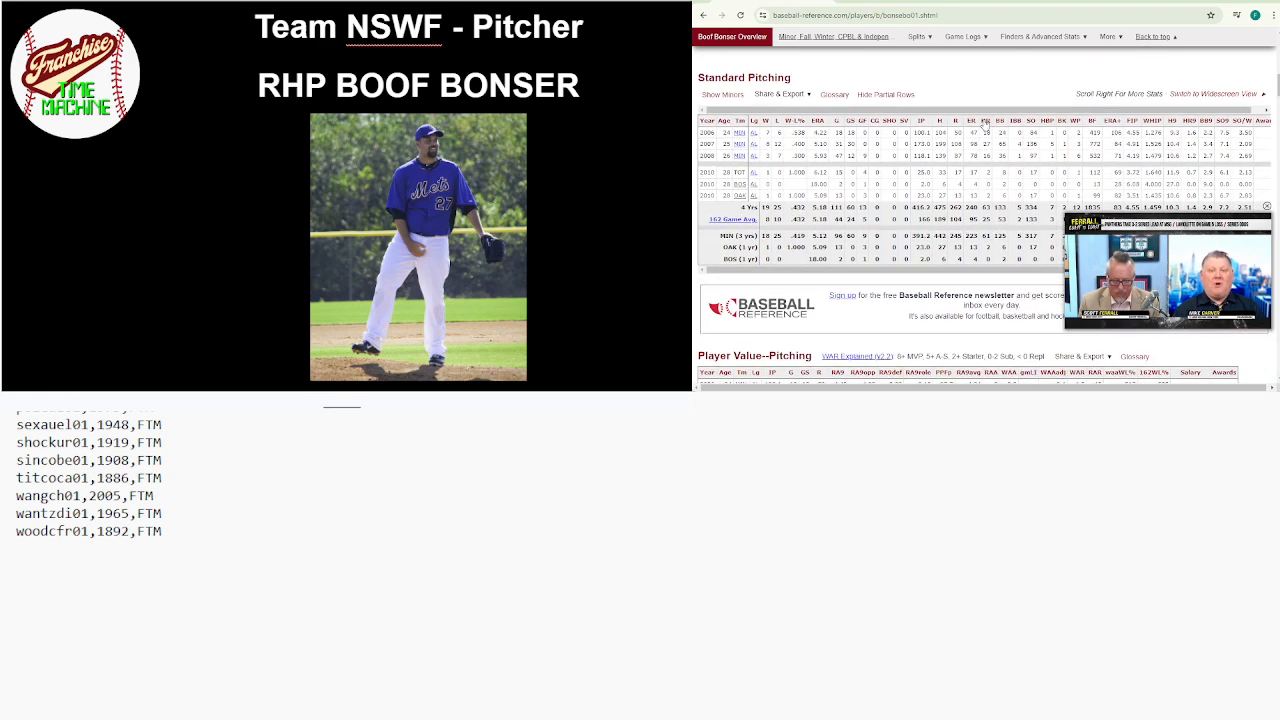
scroll(984, 123, "down", 1)
left_click(985, 122)
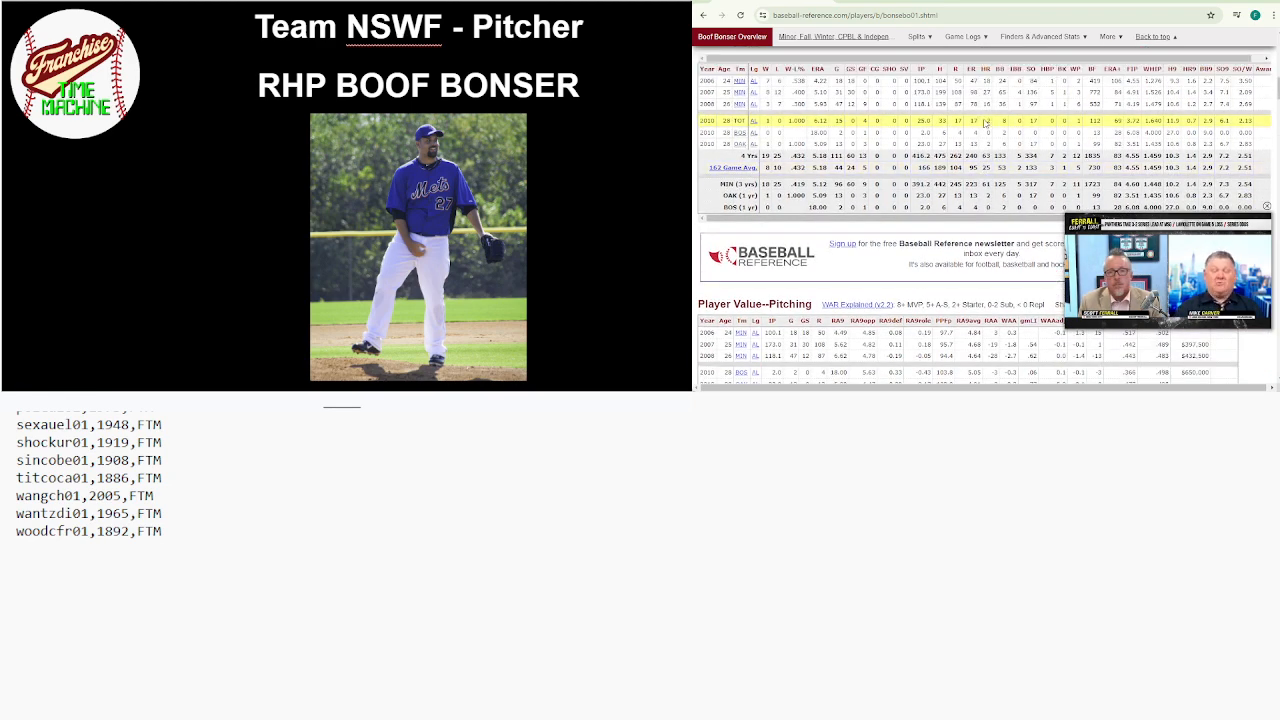
scroll(985, 122, "up", 1)
scroll(985, 122, "down", 1)
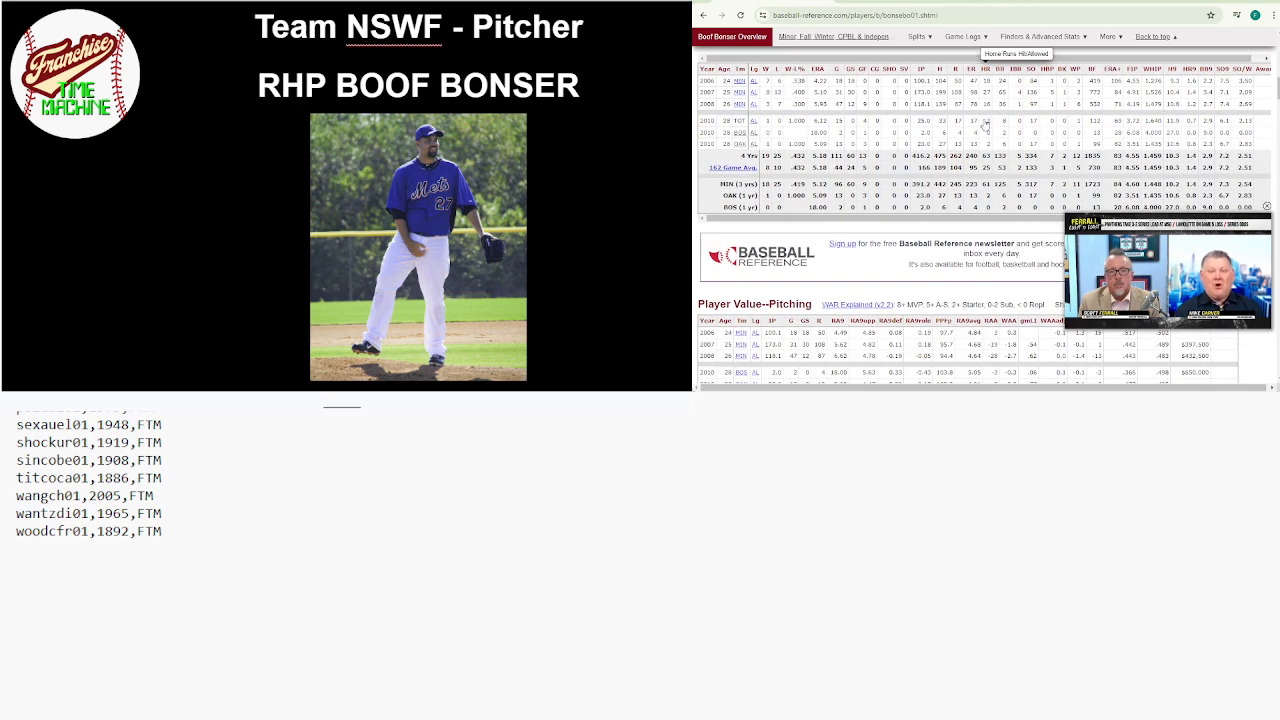
left_click(1142, 143)
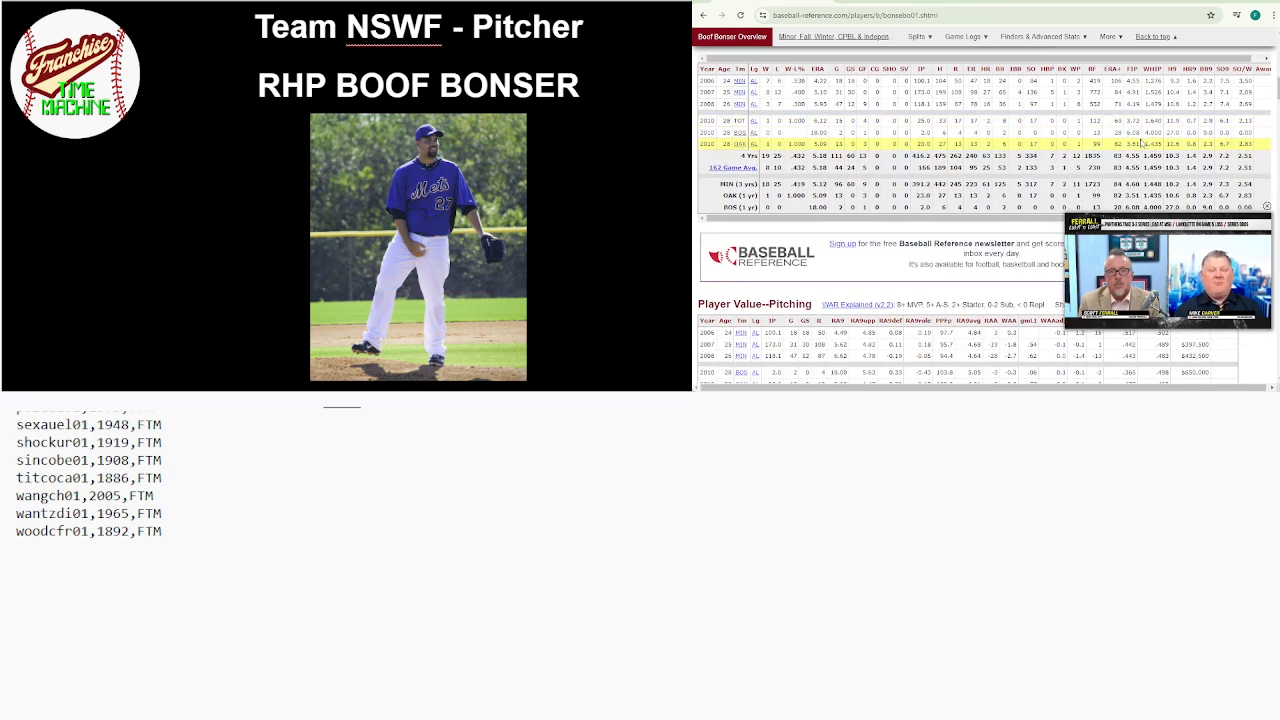
left_click(1185, 185)
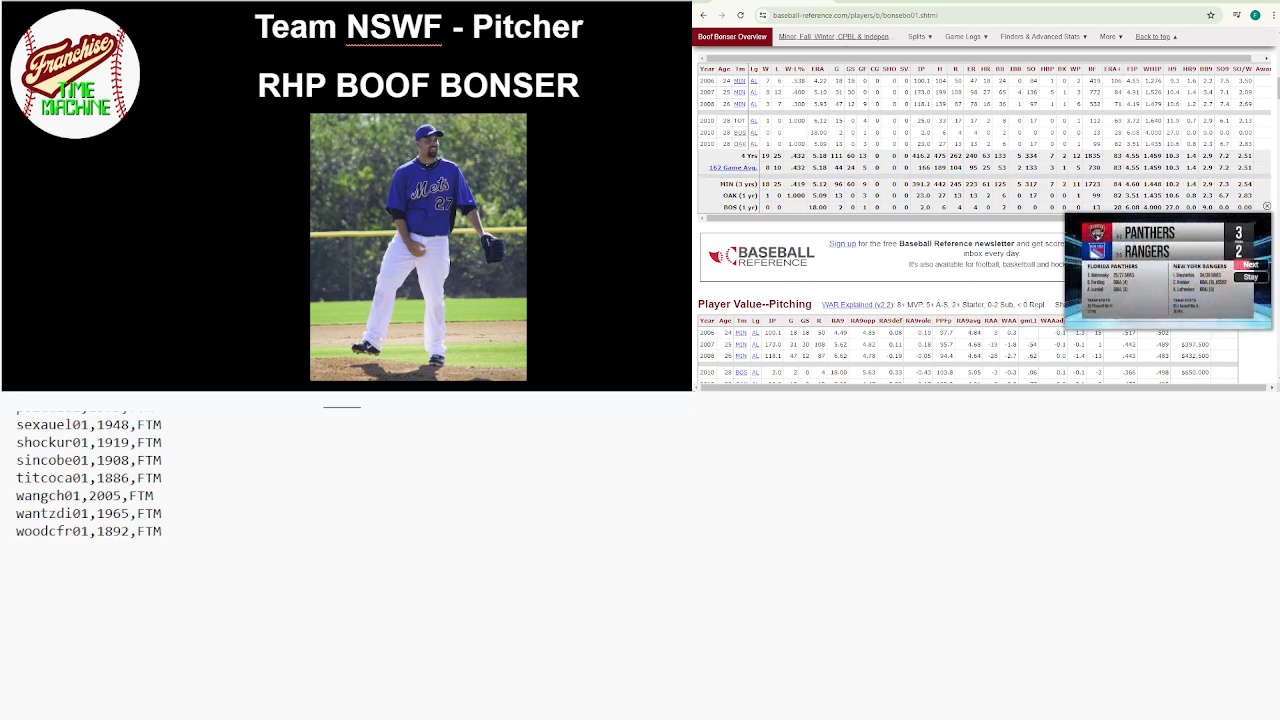
Copy Boof Bonser's player ID from the page address and add the line bonsebo01,2006,FTM below the Woodcock entry
left_click_drag(883, 15, 919, 15)
key("ctrl+c")
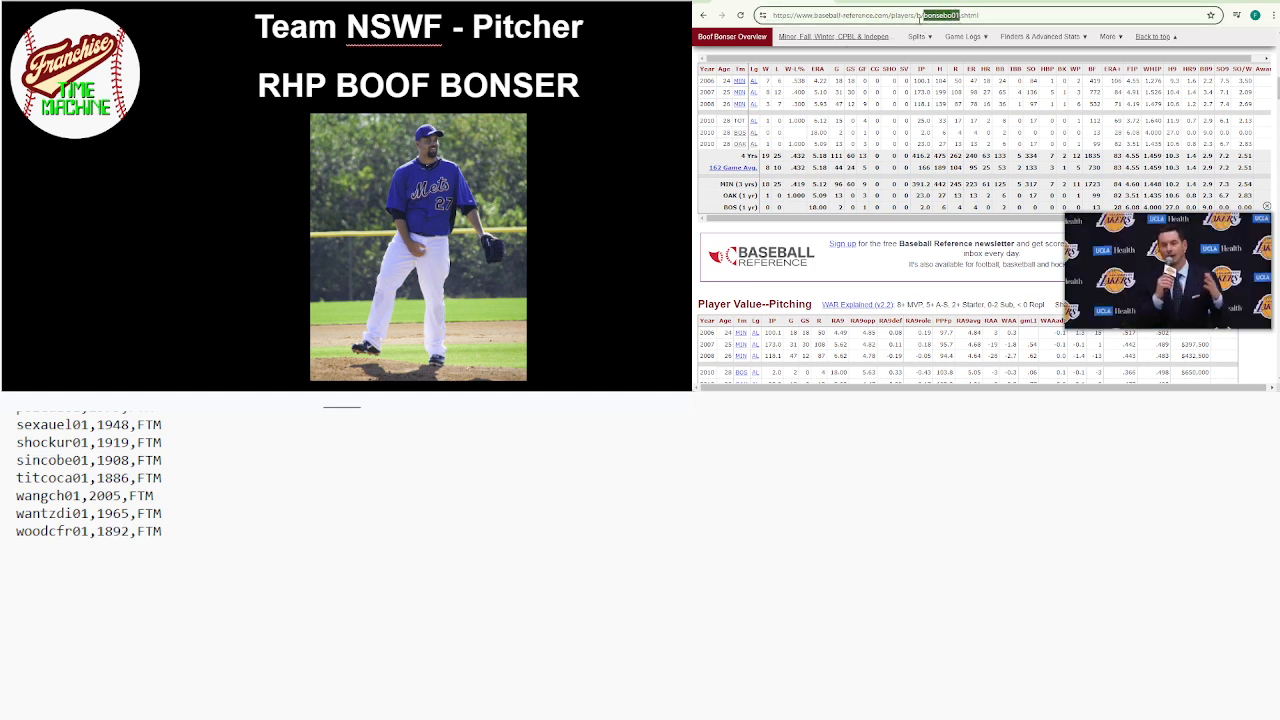
left_click(1272, 610)
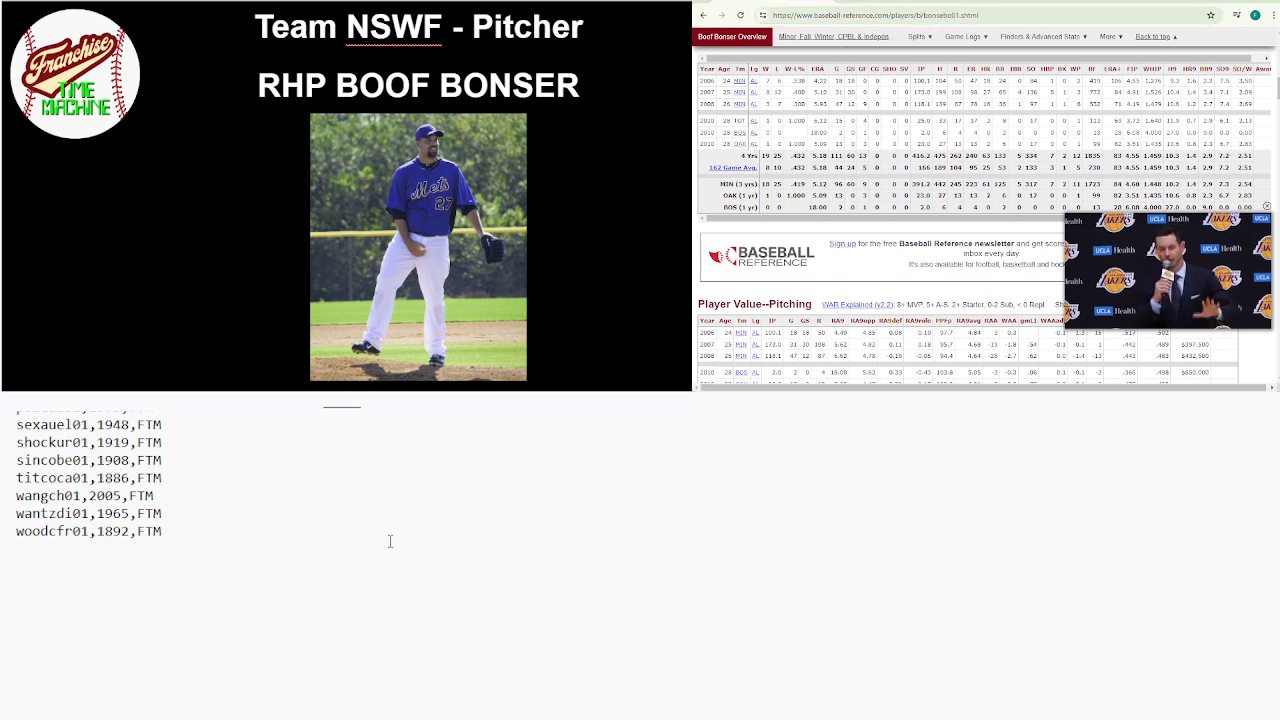
key("Return")
key("ctrl+v")
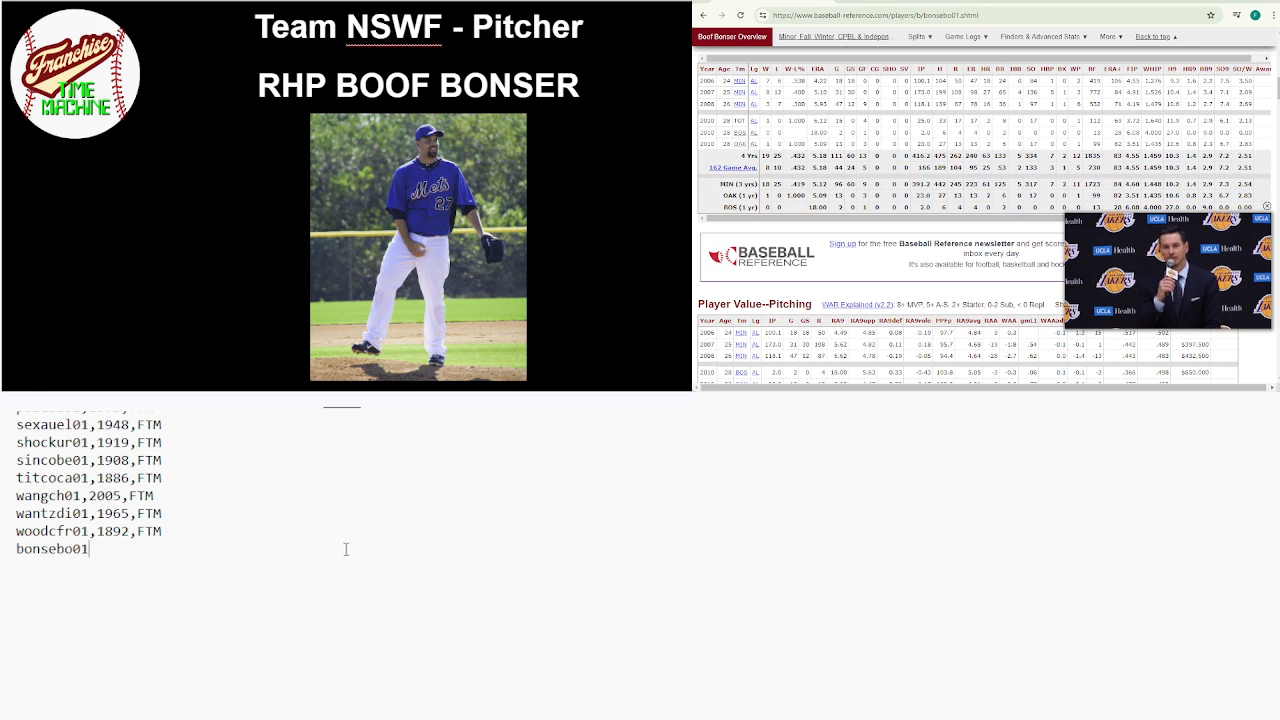
type(",2006,FTM")
Search Baseball Reference for Radhames Dykhoff and open his player page
scroll(984, 220, "up", 2)
scroll(984, 230, "down", 1)
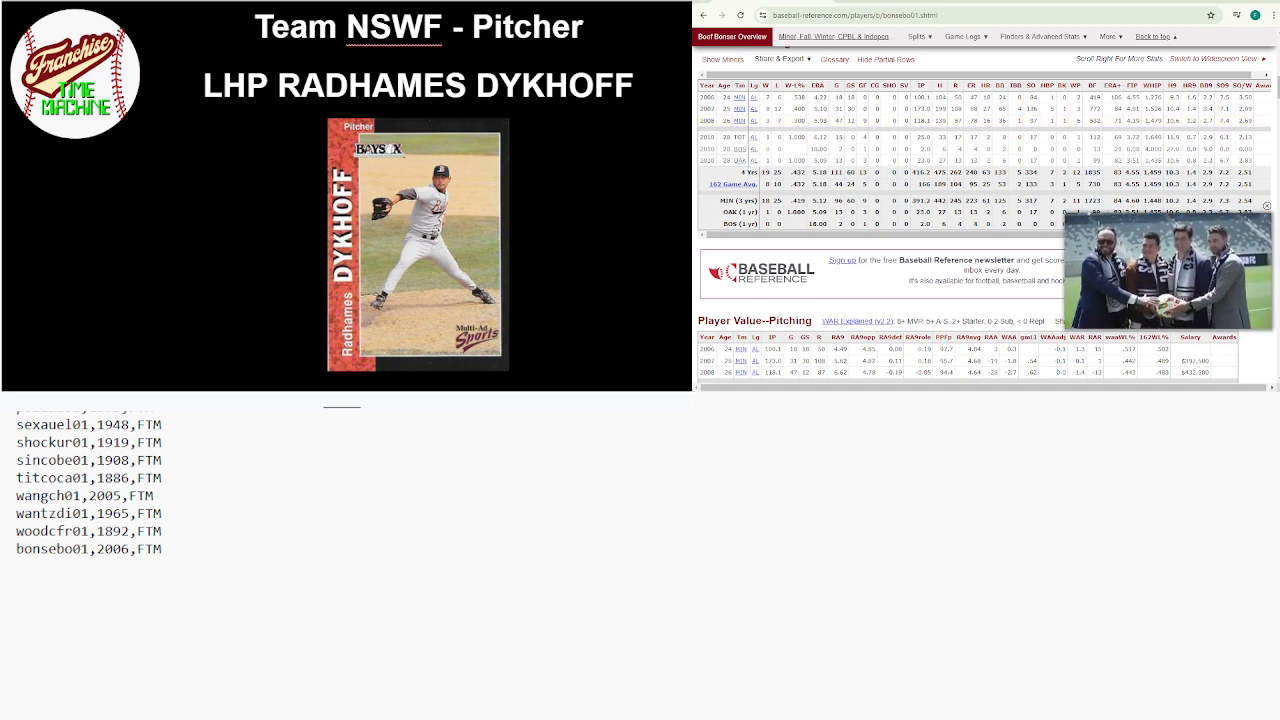
left_click_drag(1277, 95, 1276, 44)
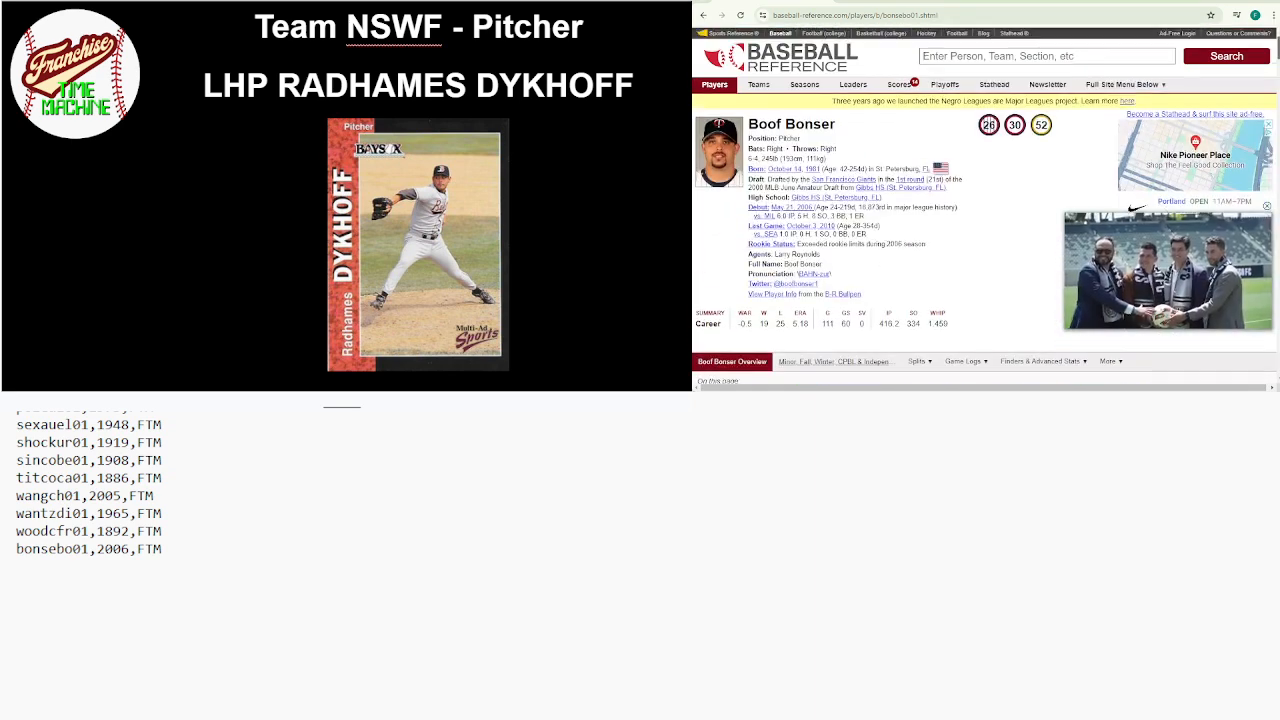
left_click(1141, 56)
type("DYK")
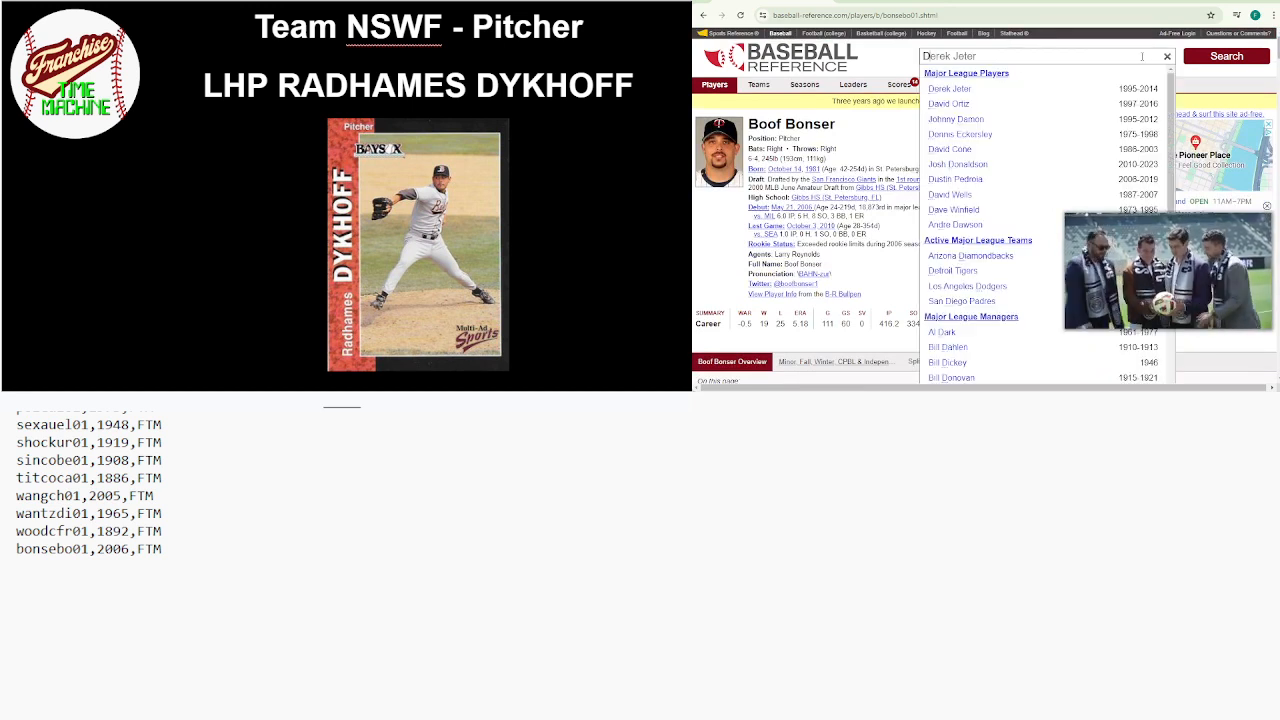
type("HO")
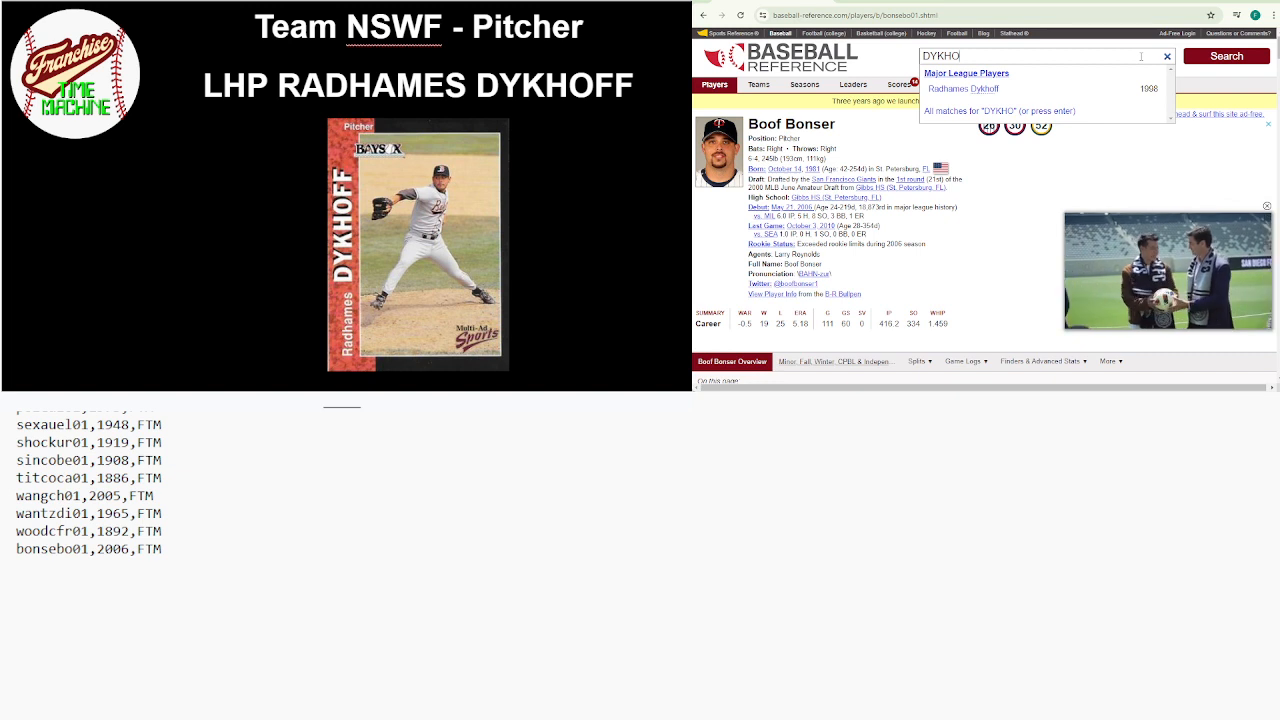
left_click(1077, 89)
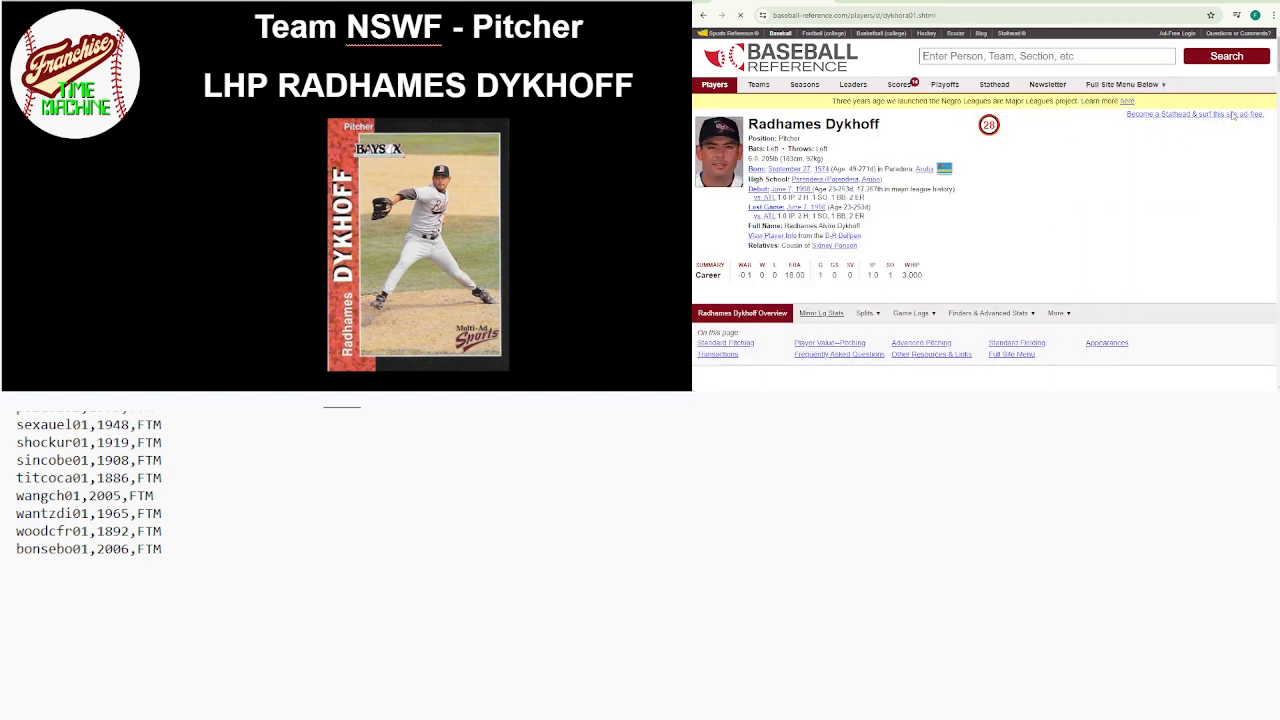
Copy Radhames Dykhoff's player ID from the page address and add the line dykhora01,1998,FTM below the Bonser entry, ending with a new line
scroll(1271, 113, "down", 5)
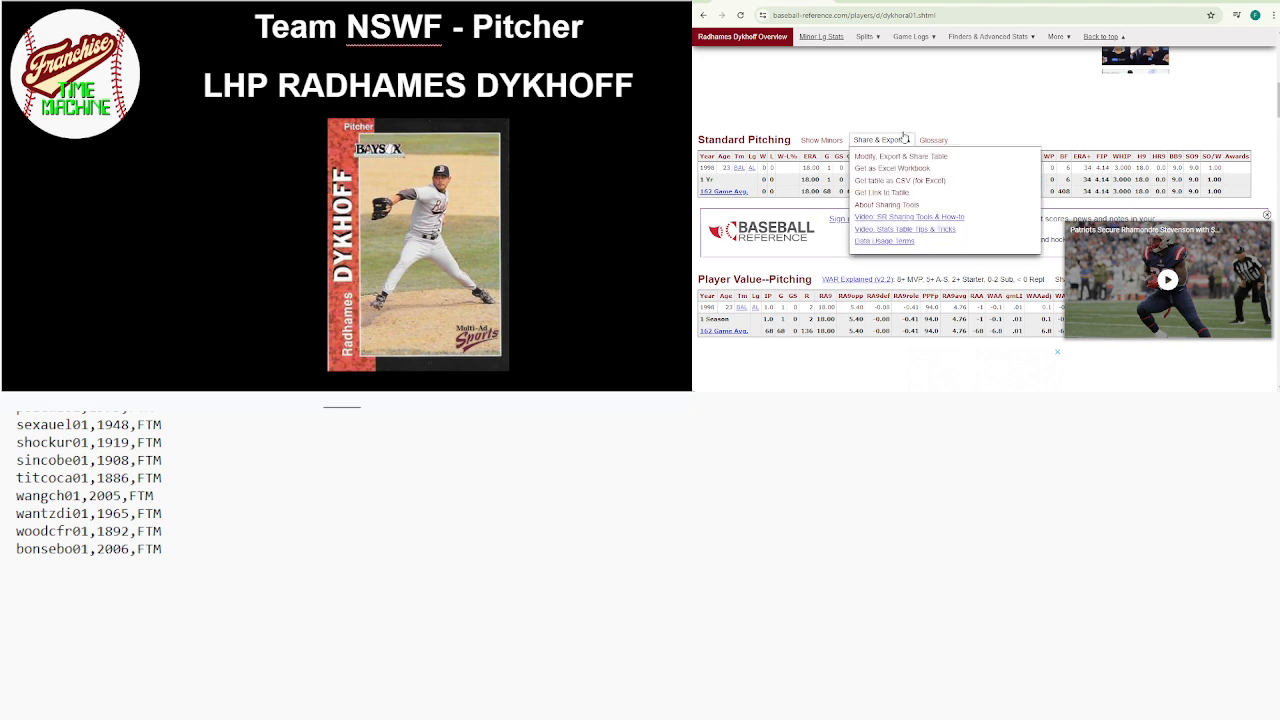
mouse_move(888, 30)
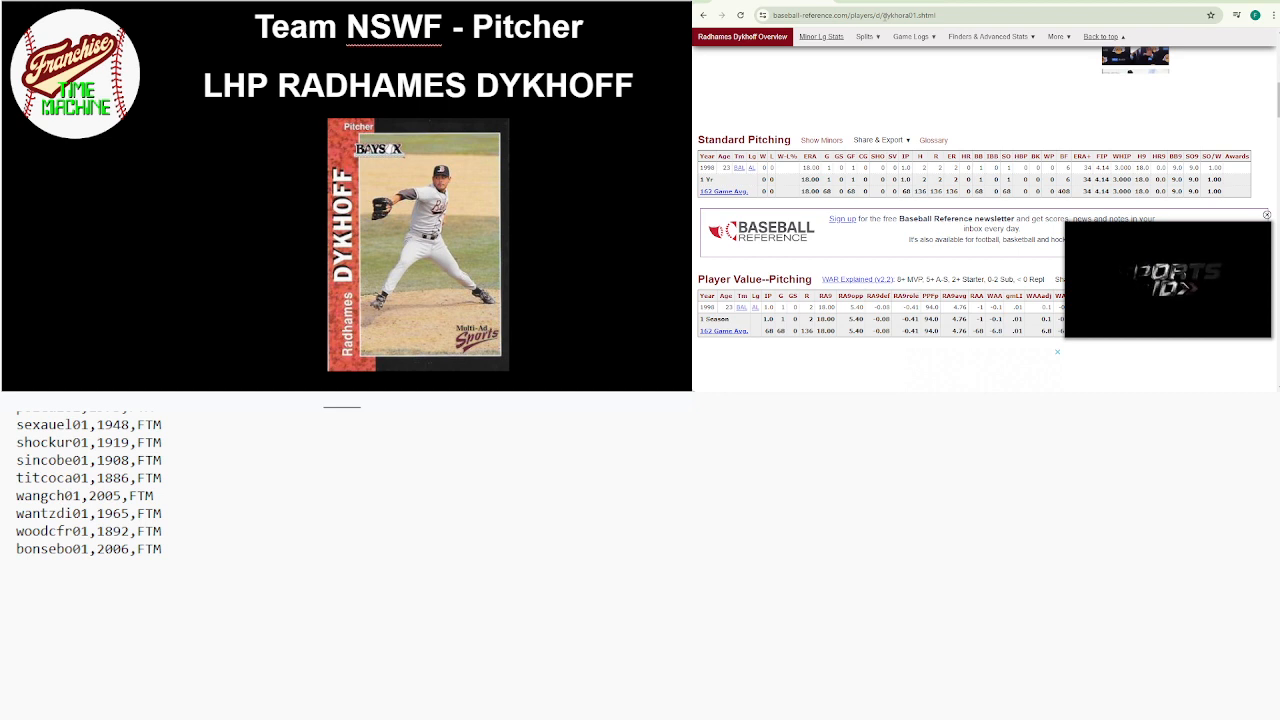
left_click_drag(882, 15, 916, 22)
key("ctrl+c")
mouse_move(917, 34)
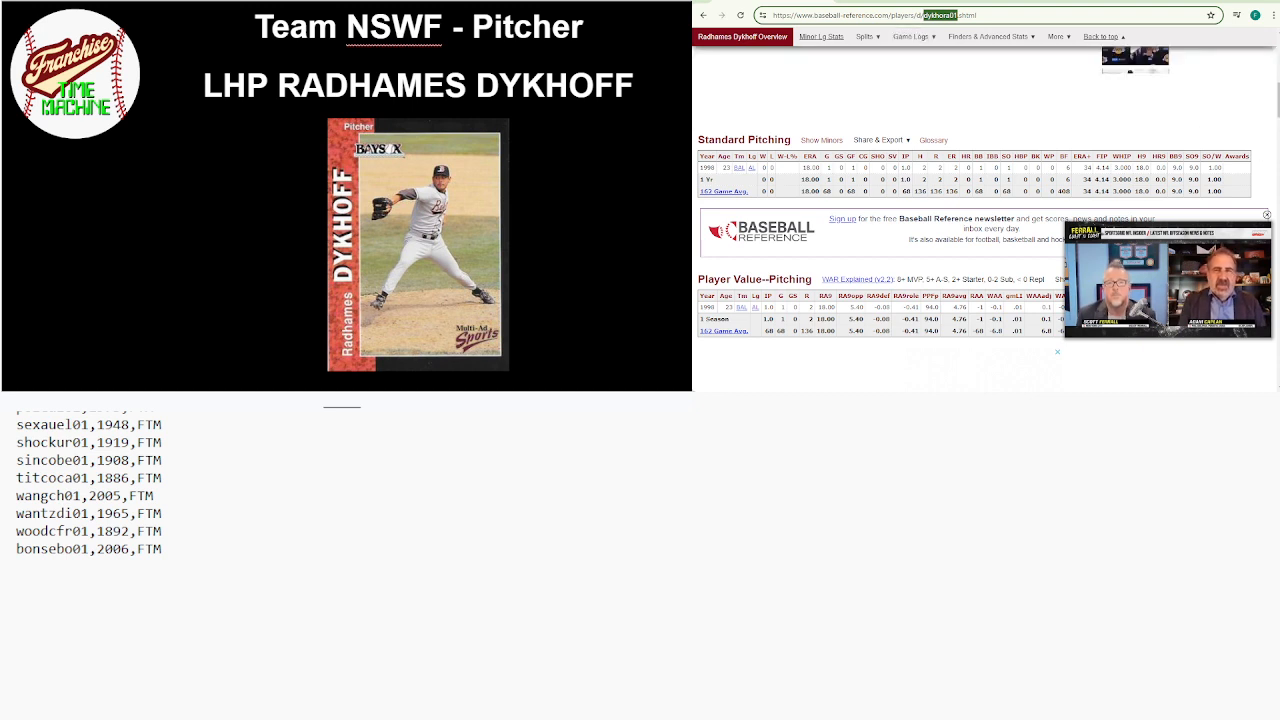
left_click(154, 496)
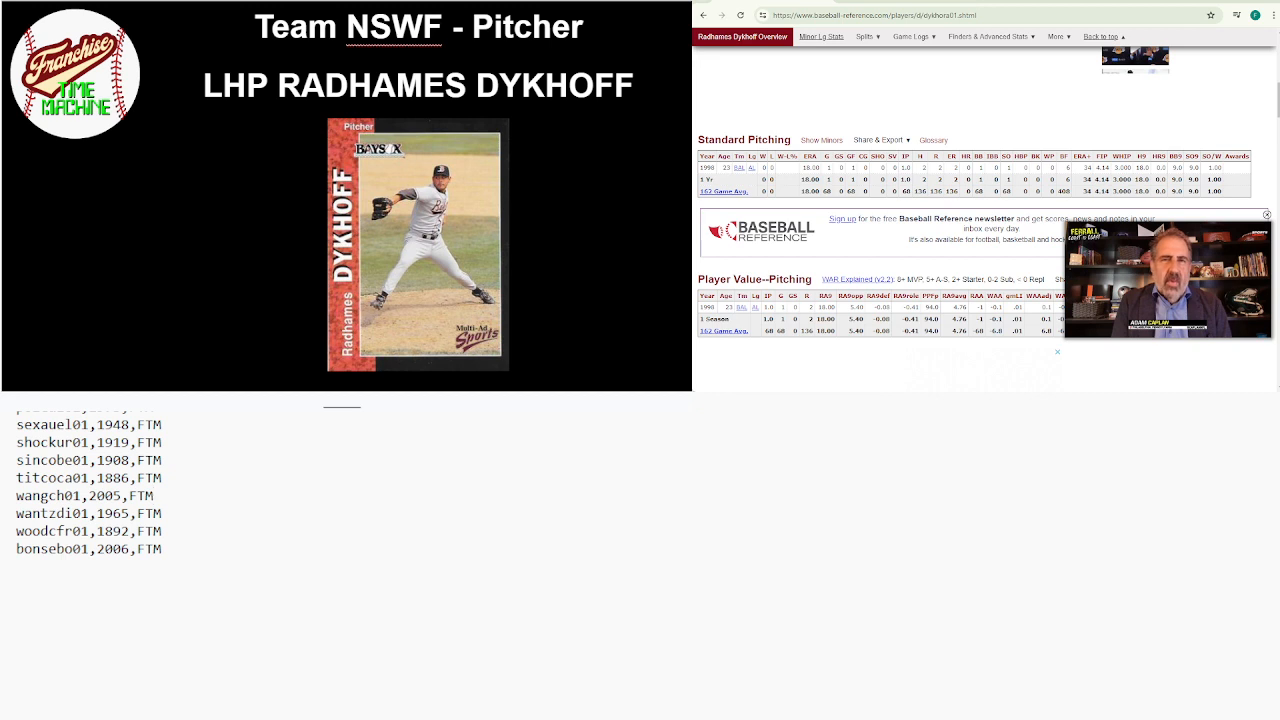
left_click(267, 568)
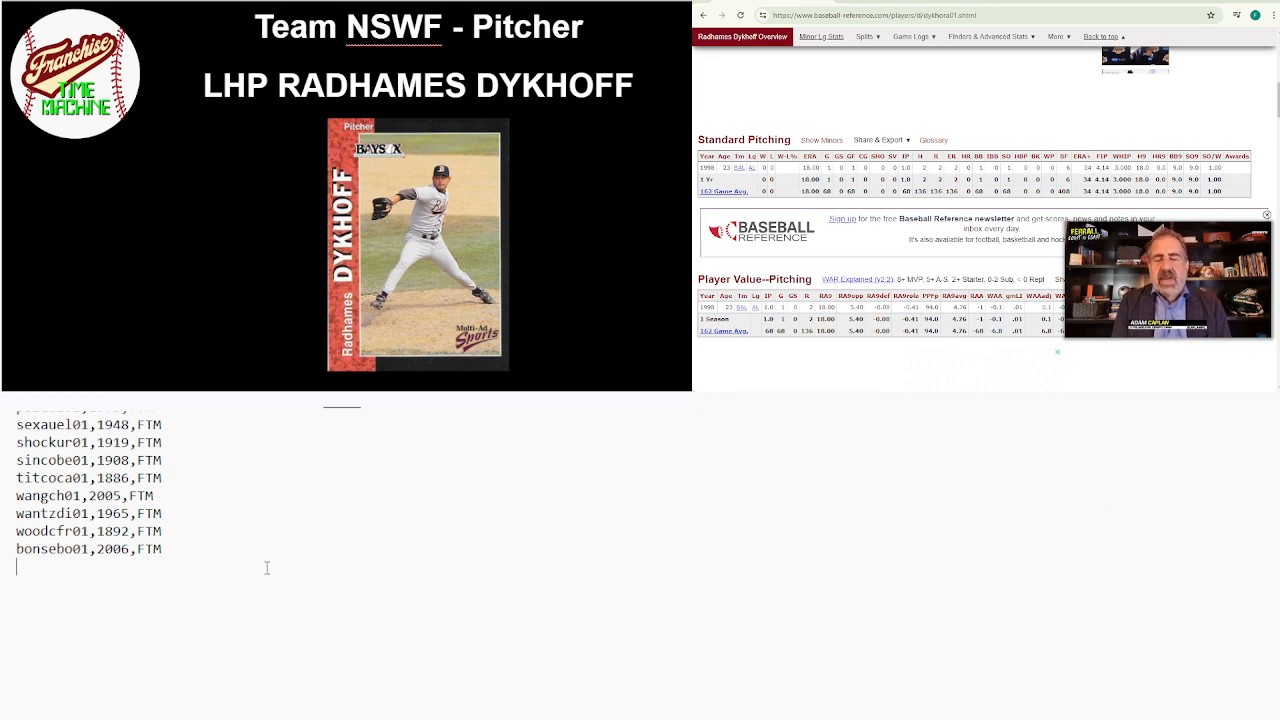
key("ctrl+v")
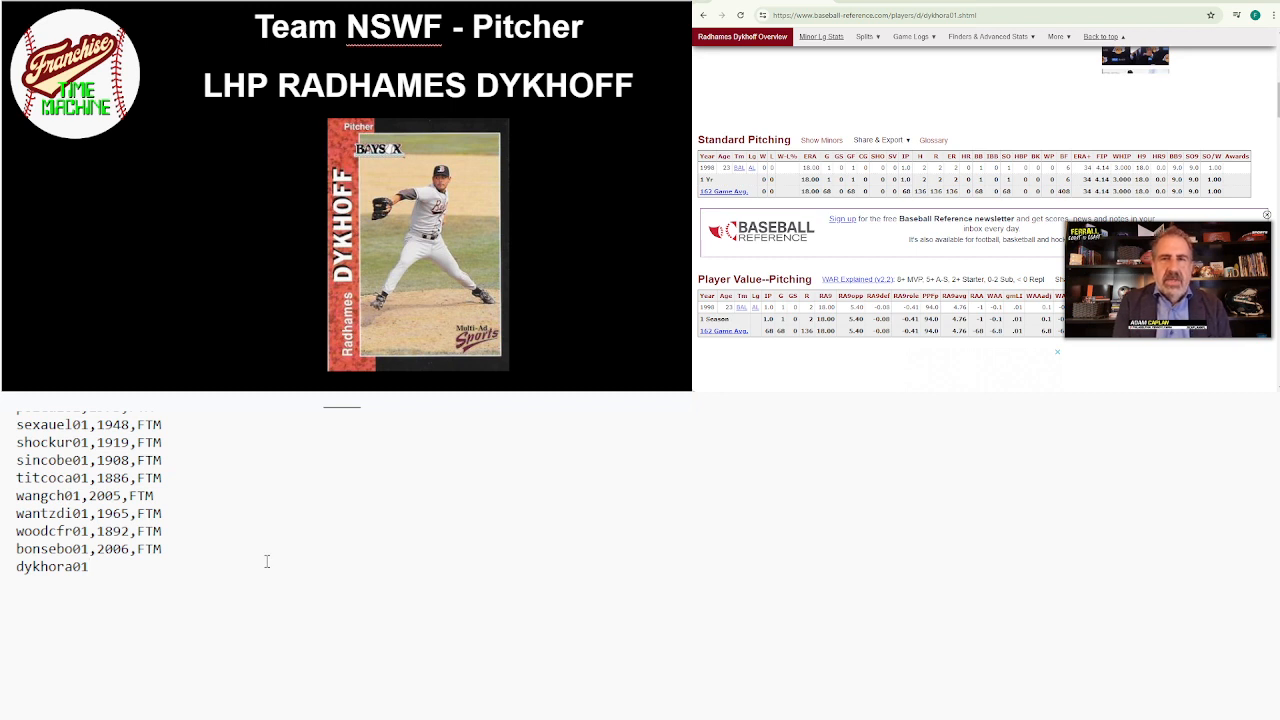
type(",")
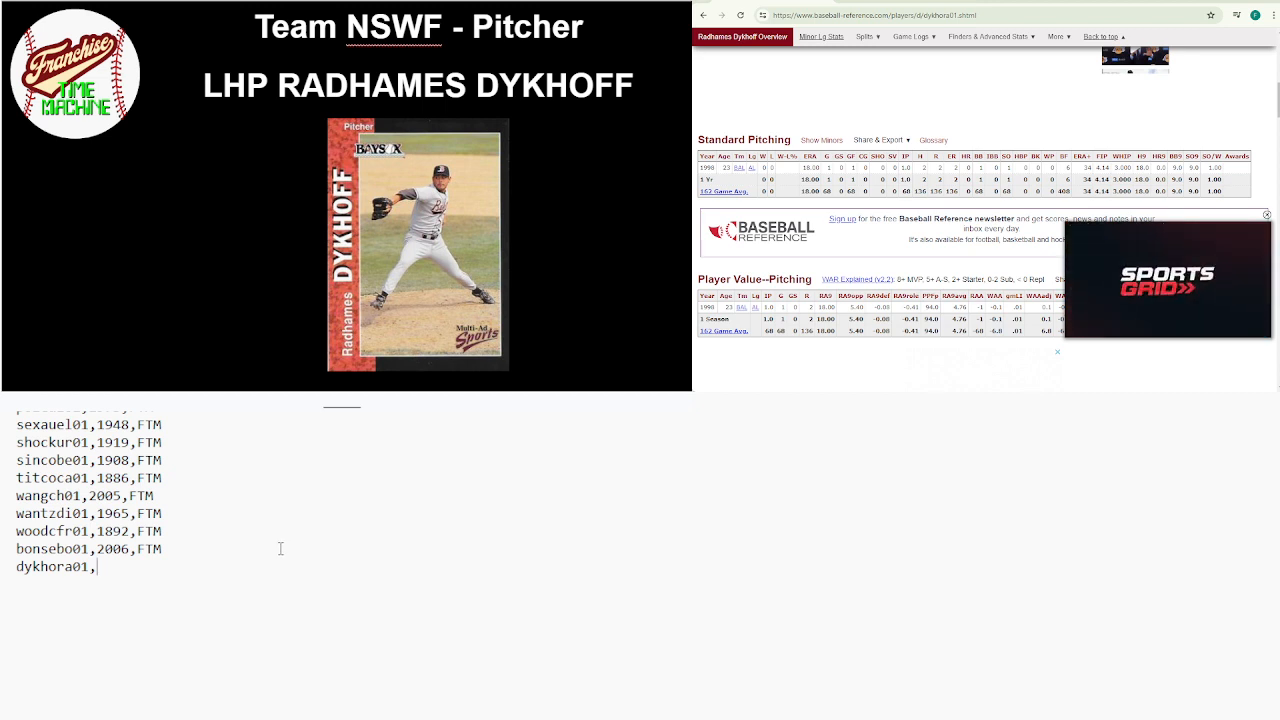
type("1998")
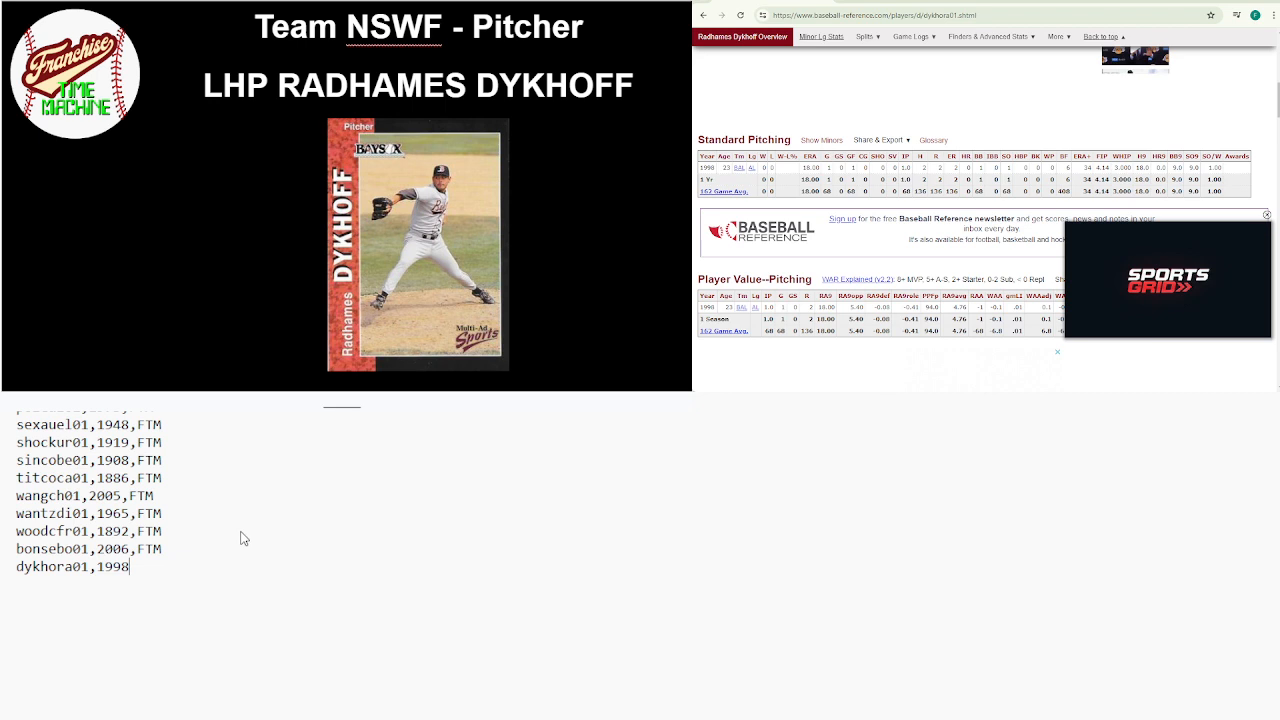
type(",f")
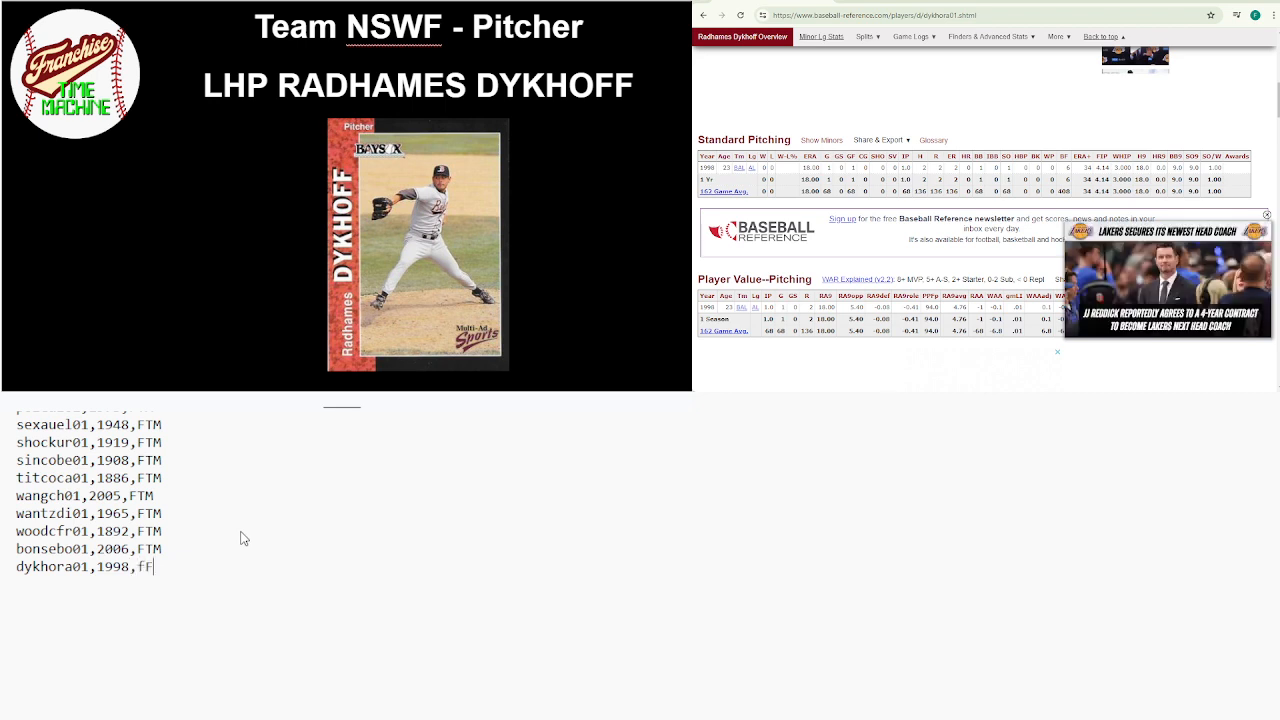
type("TM")
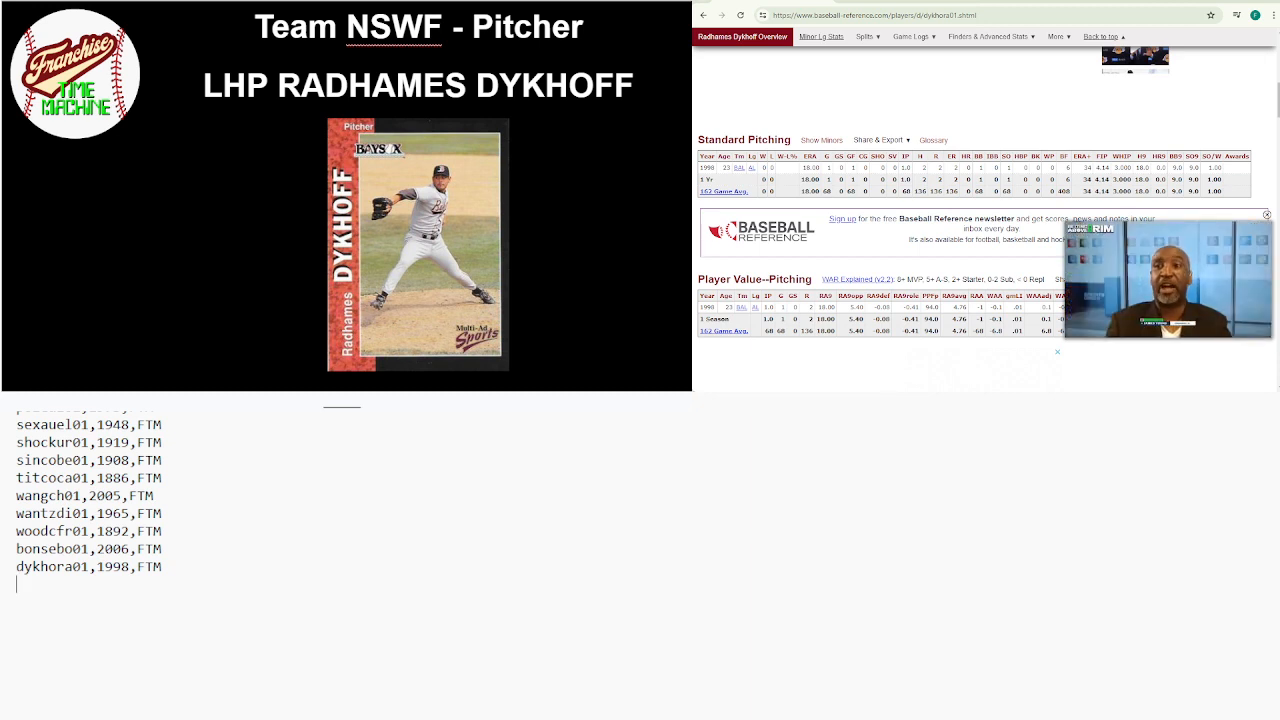
key("Return")
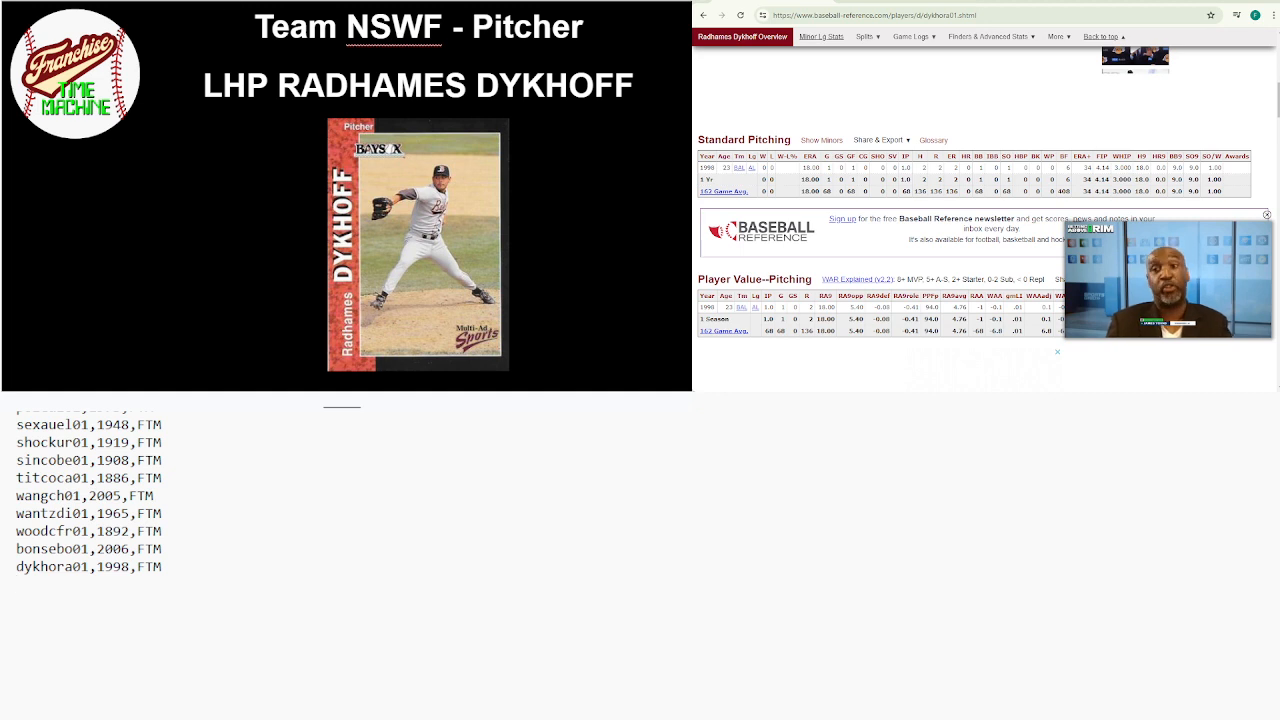
Advance the slides to Janson Junk, then search Baseball Reference for him and open his player page
key("Down")
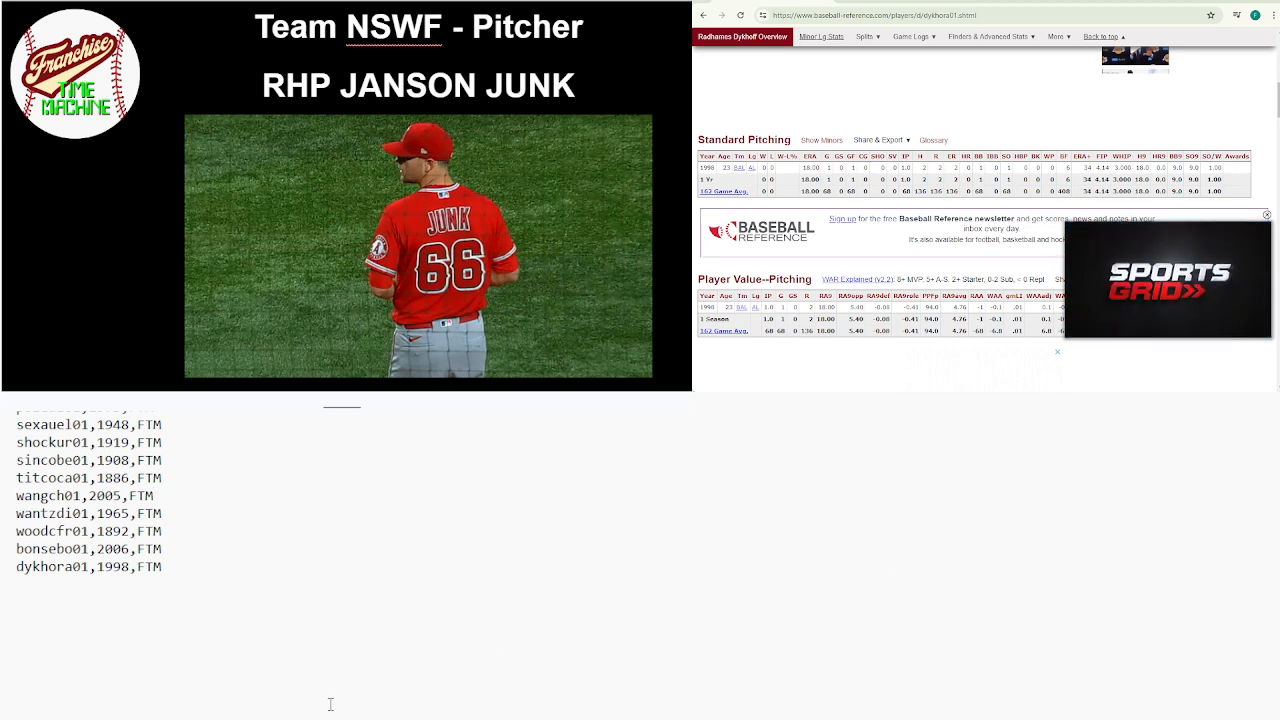
left_click(197, 594)
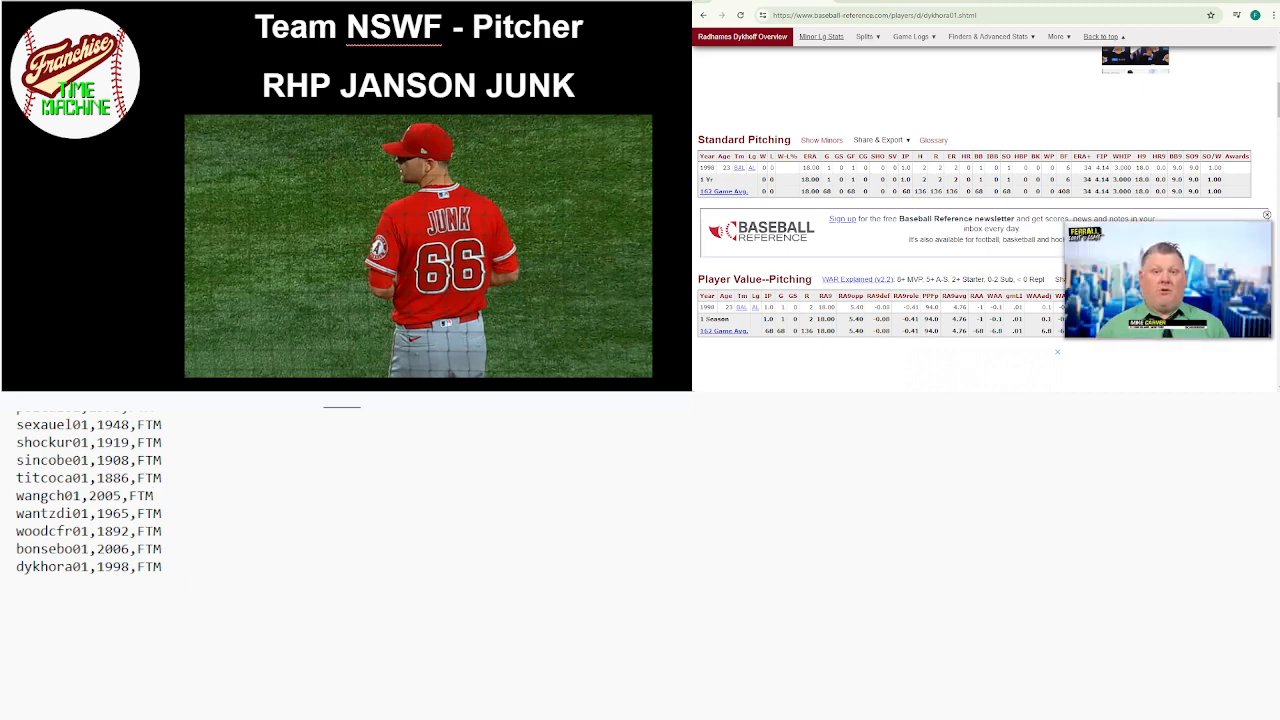
scroll(1162, 56, "up", 5)
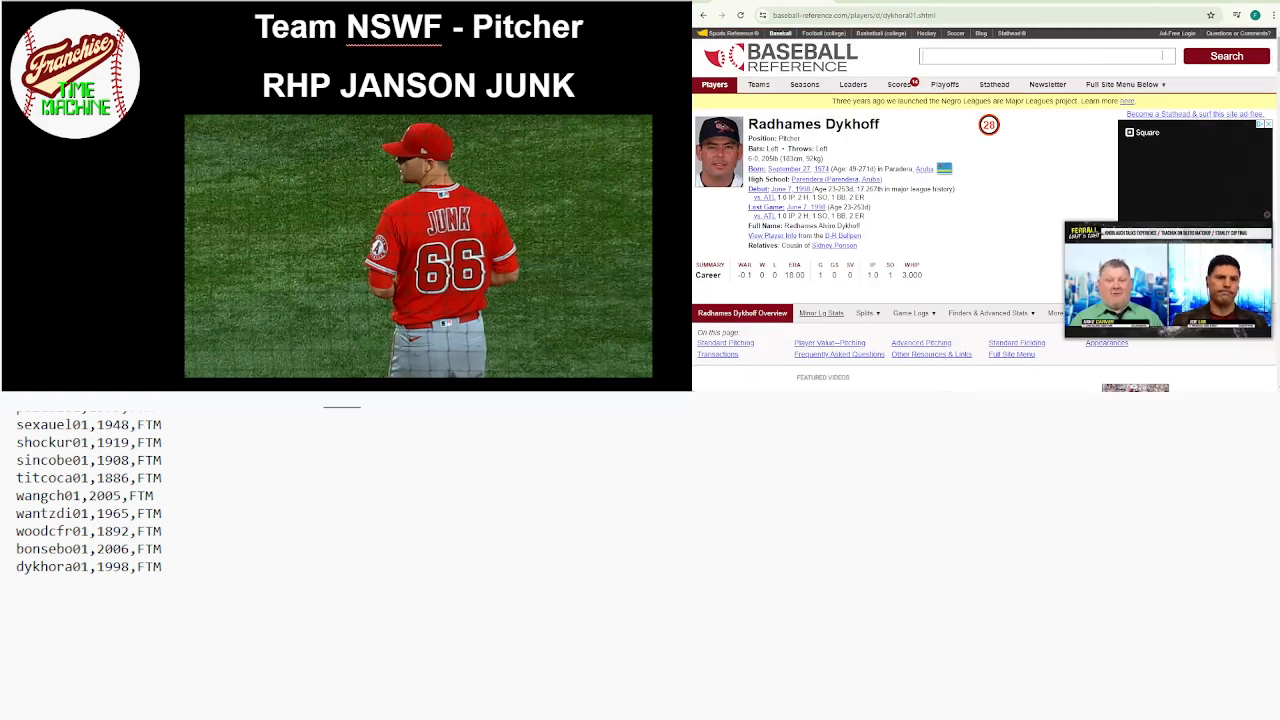
left_click(1162, 56)
type("JANSON ")
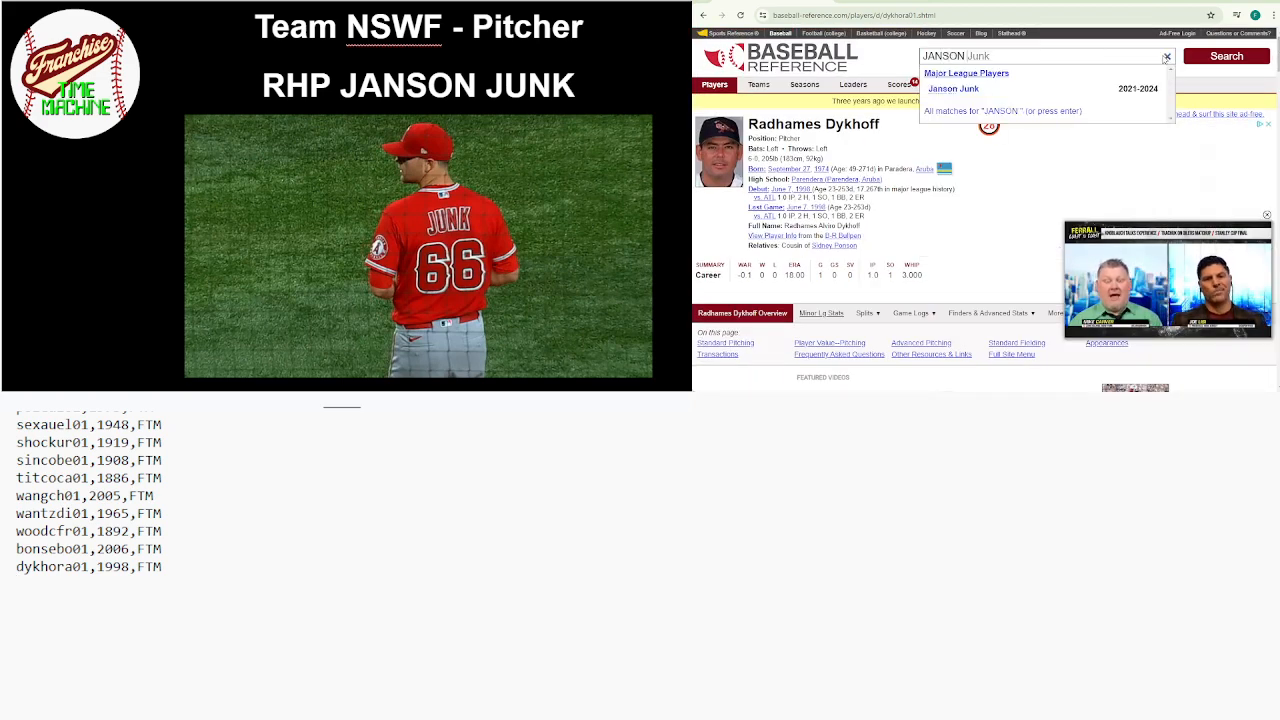
type("JU")
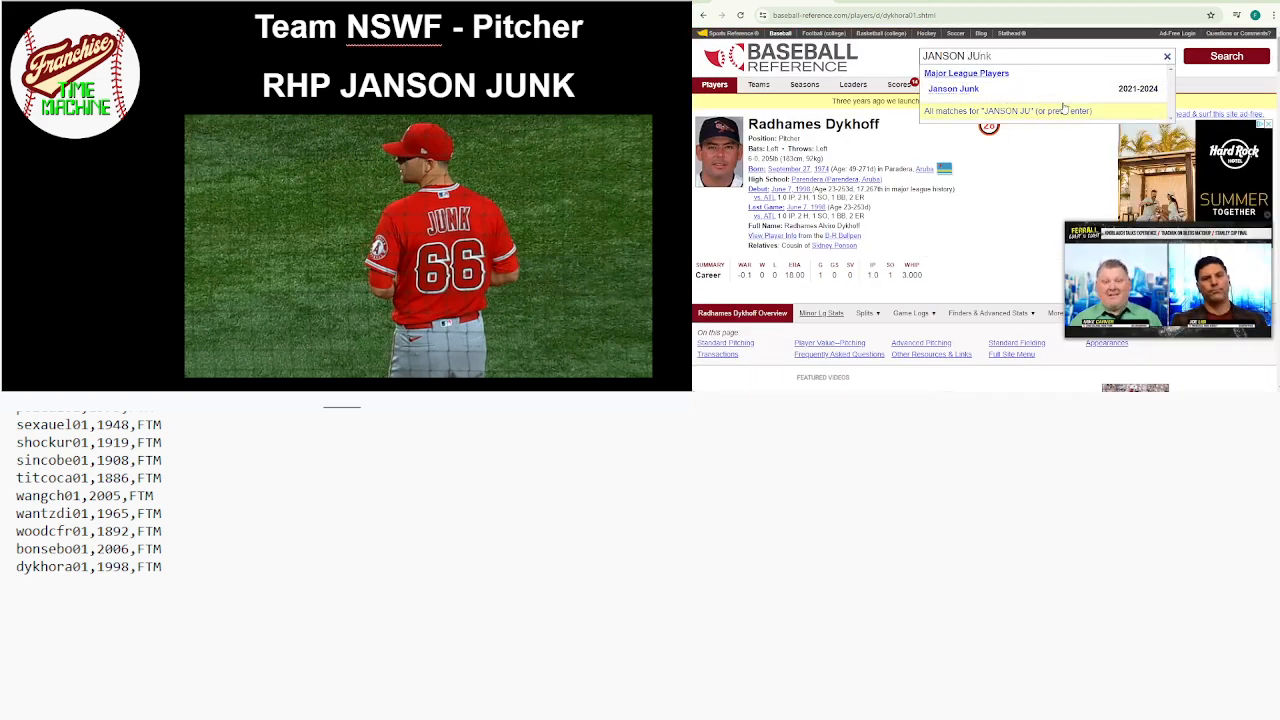
key("Return")
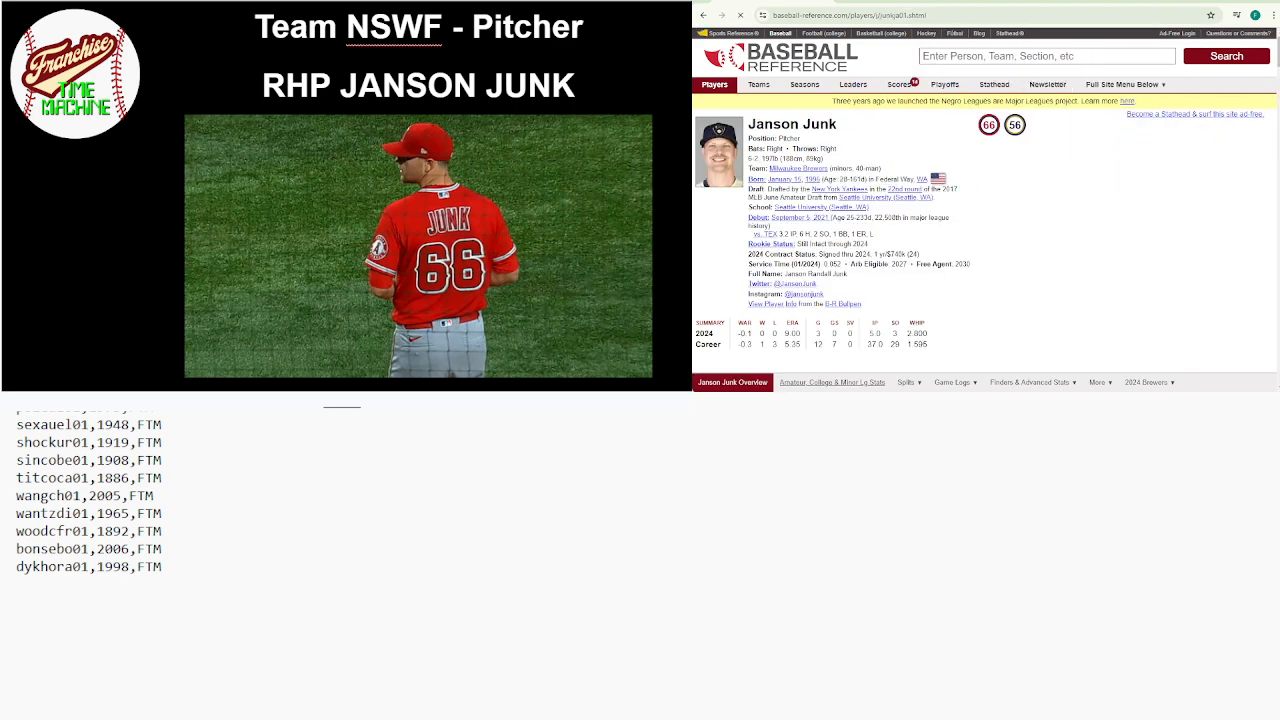
Copy Janson Junk's player ID from the page address and add the line junkja01,2021,FTM below the Dykhoff entry
scroll(986, 210, "down", 5)
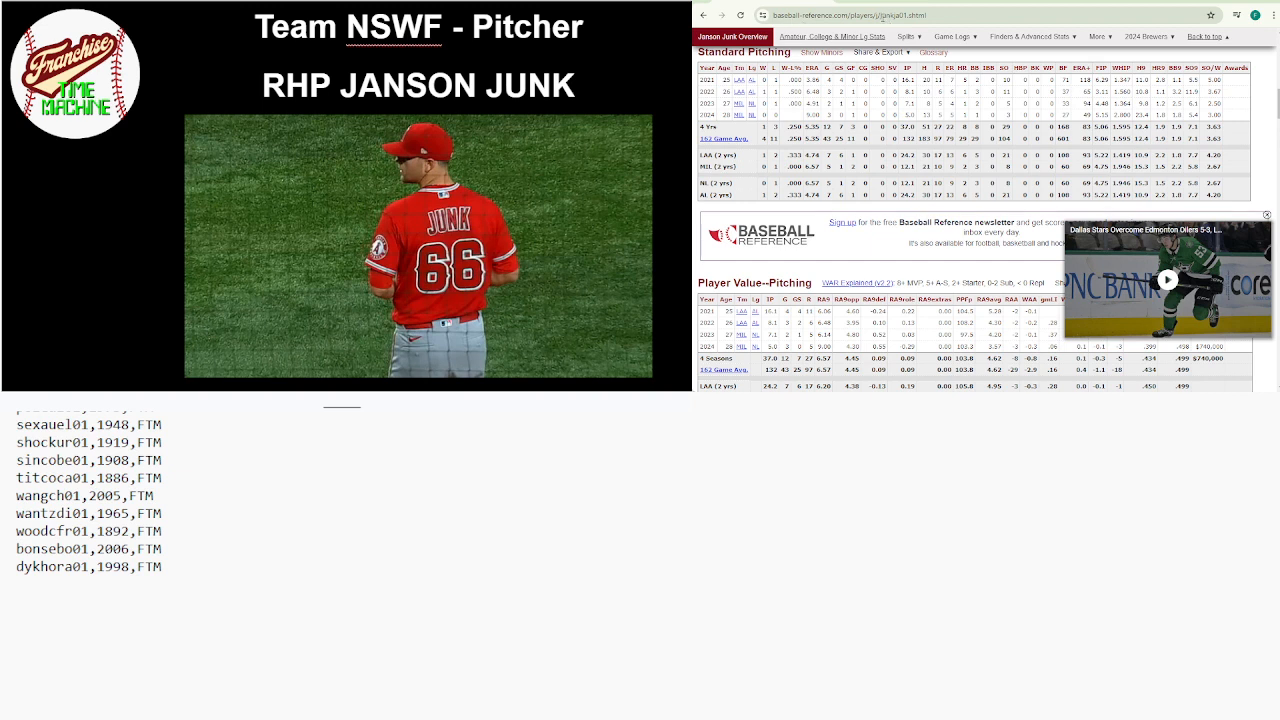
left_click(881, 15)
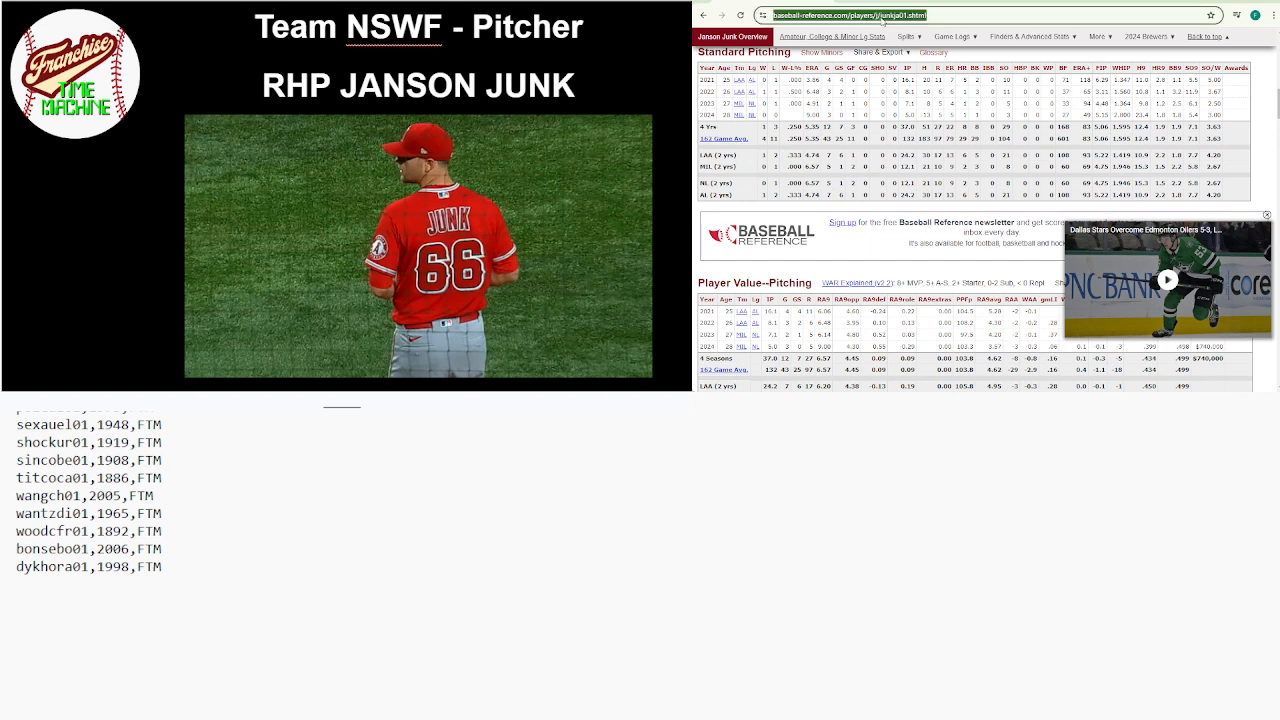
left_click(920, 15)
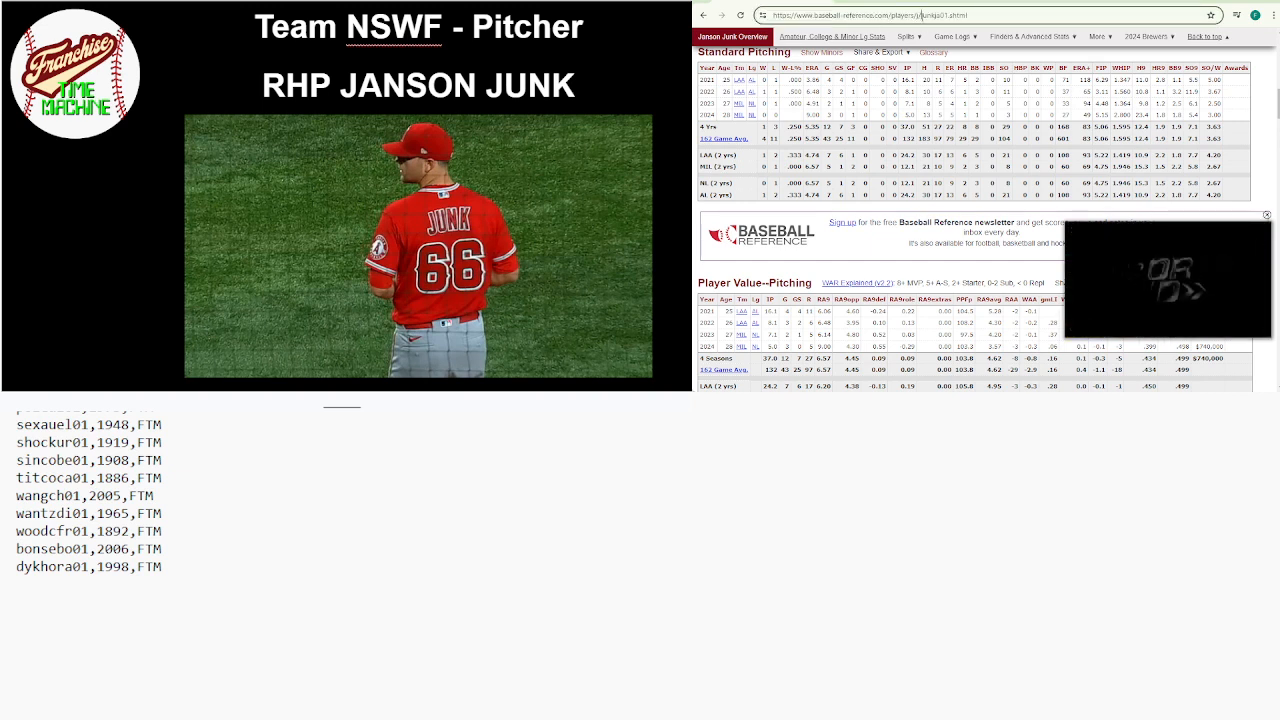
left_click_drag(920, 15, 948, 27)
key("ctrl+c")
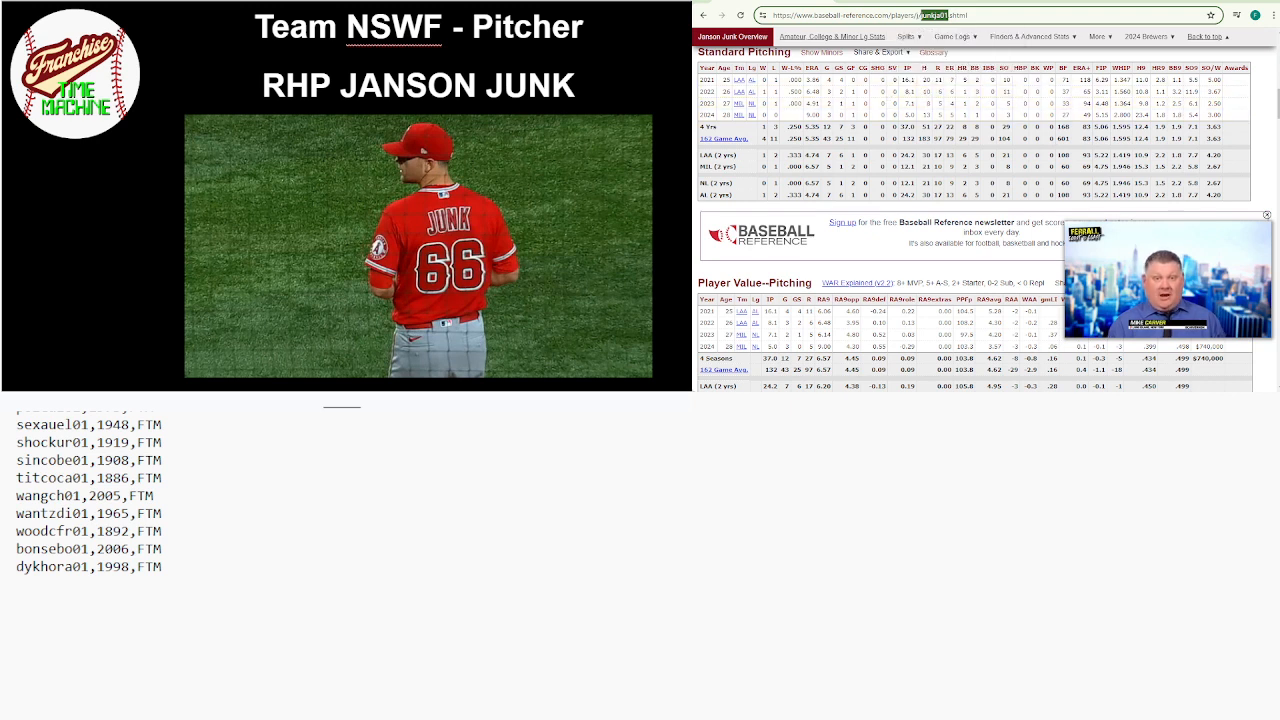
left_click(206, 595)
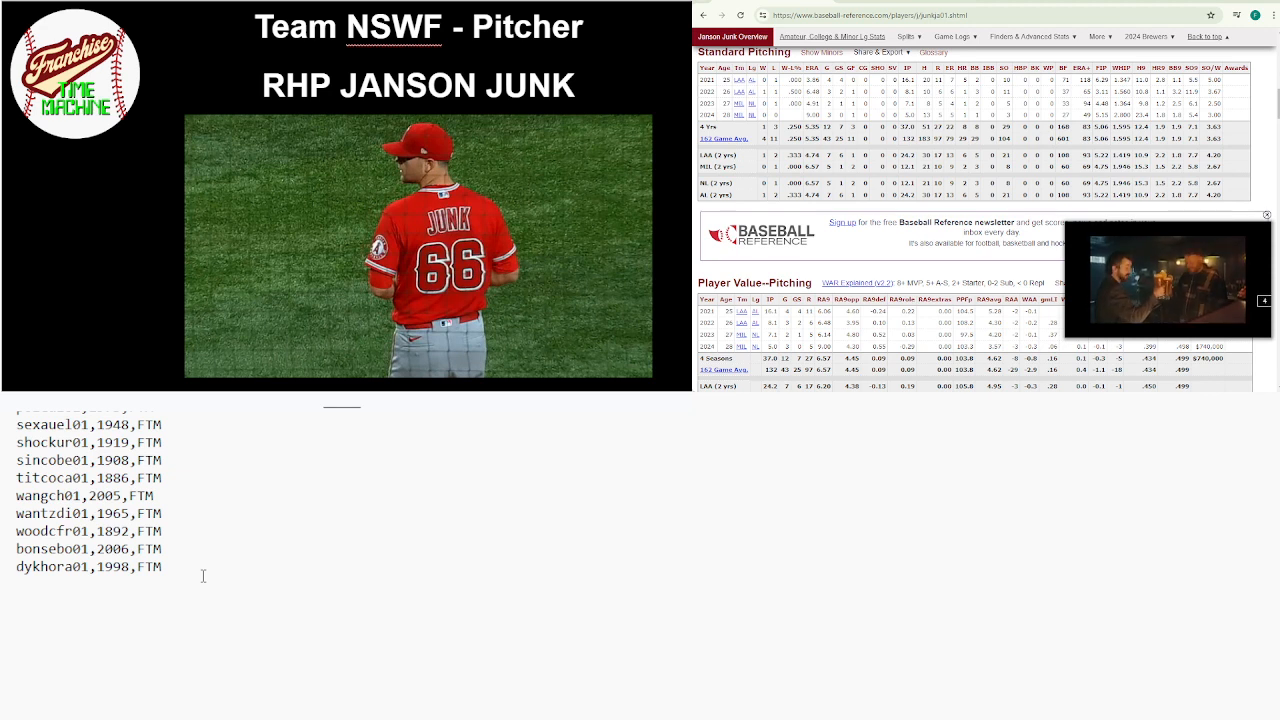
key("ctrl+v")
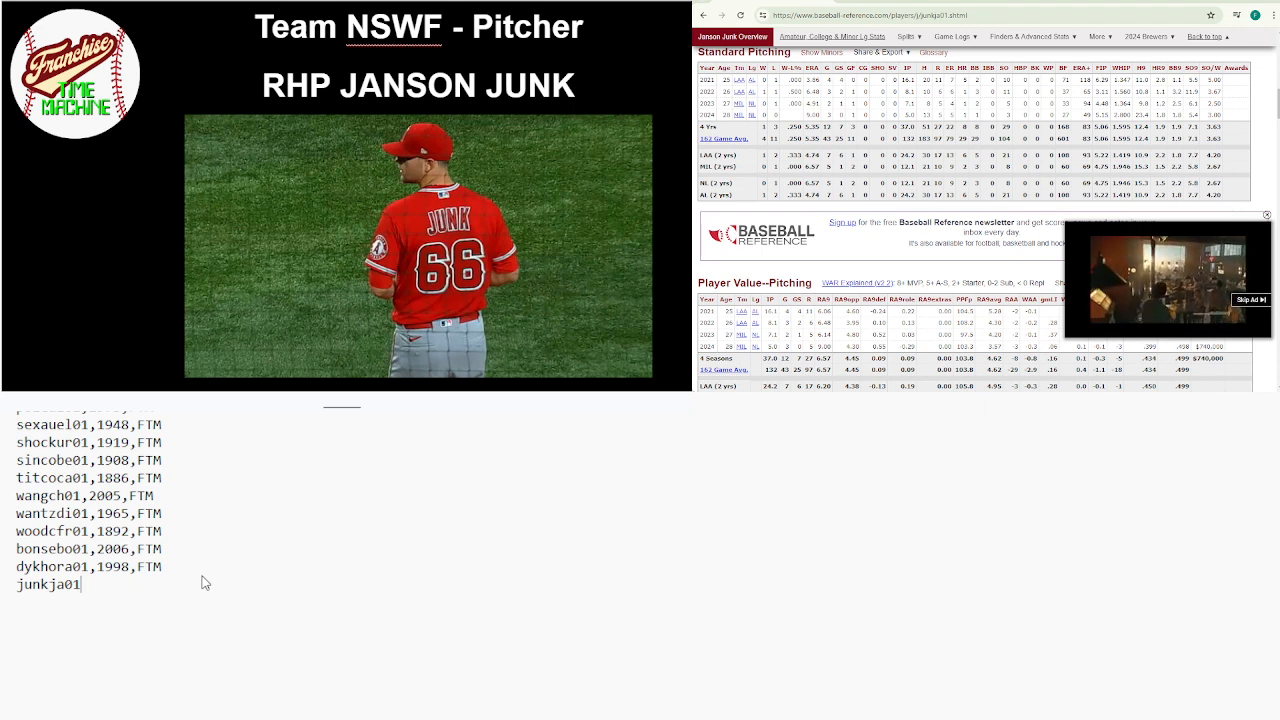
type(",")
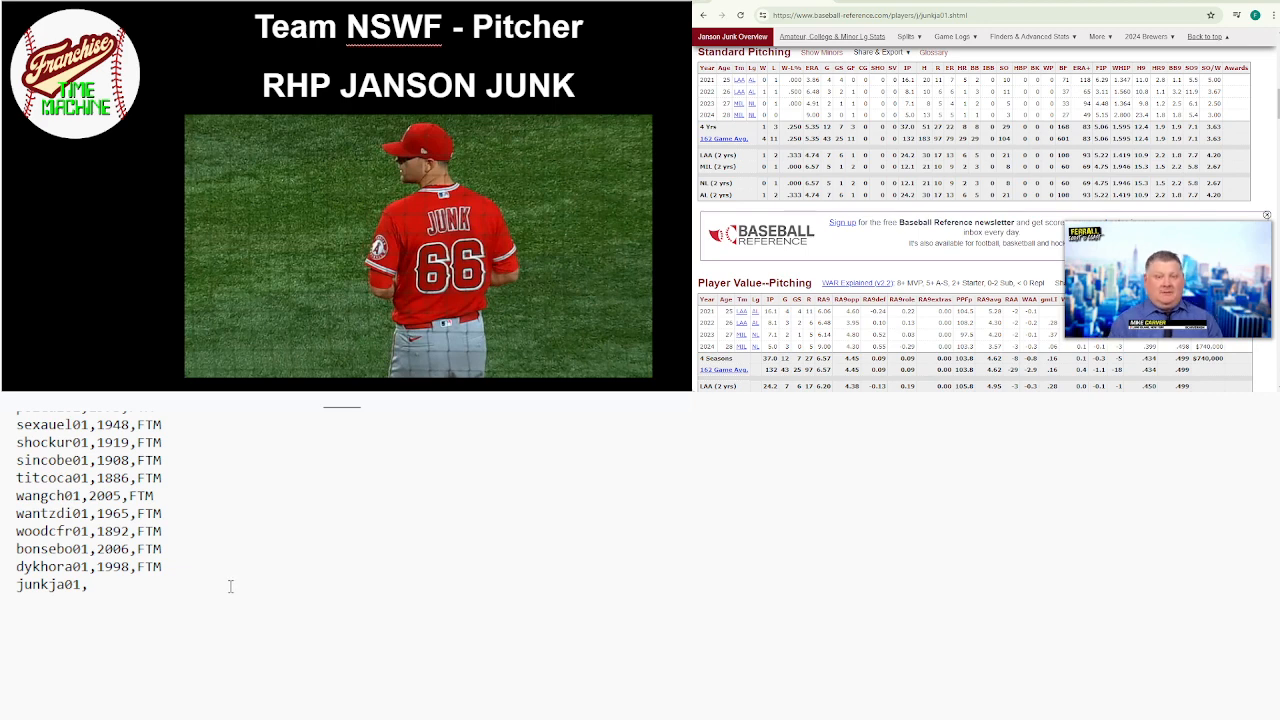
type("2021,FTM")
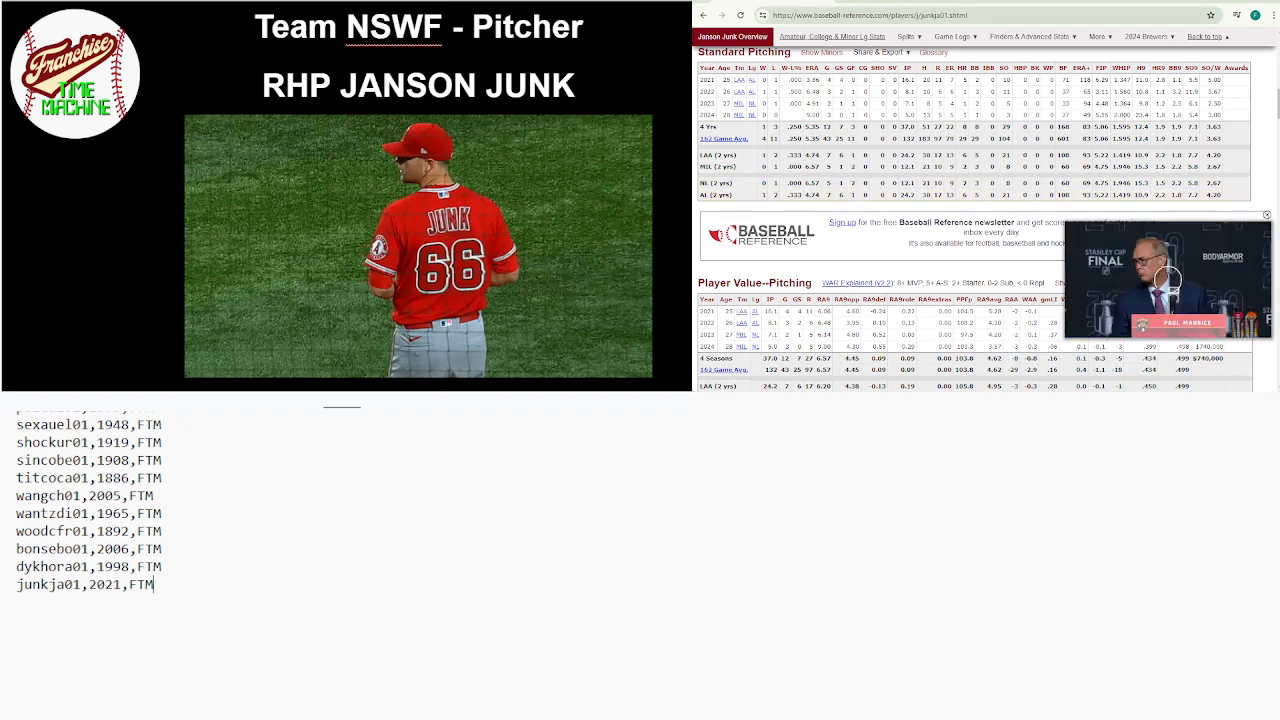
Search Google for Beetroot McKinley, then return to the Janson Junk player page on Baseball Reference
left_click(997, 12)
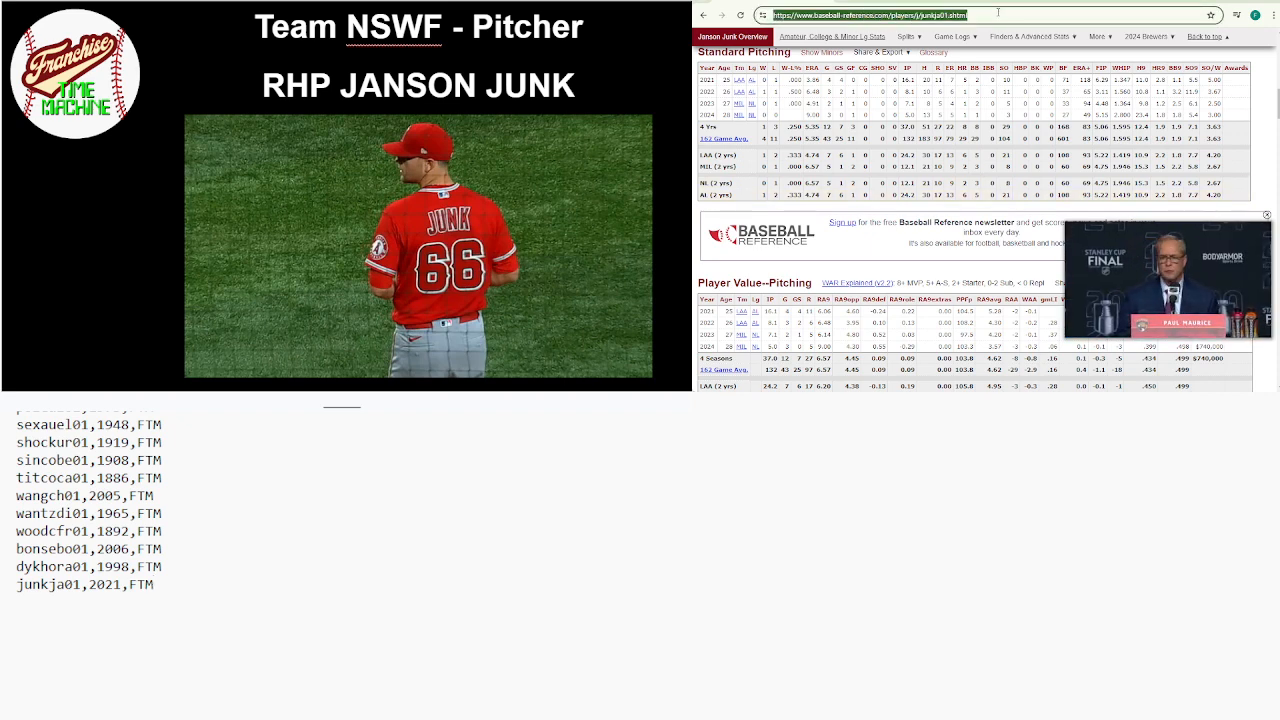
type("BEETROOT MC")
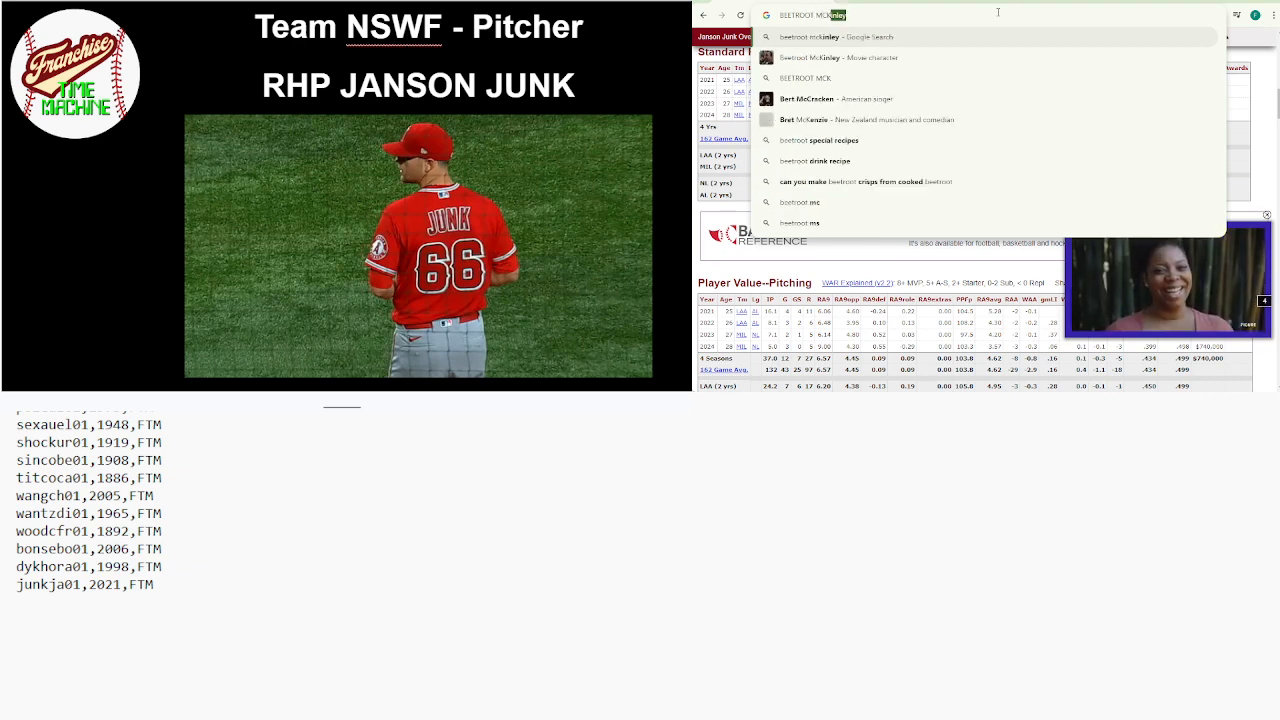
type("KINLEY")
key("Return")
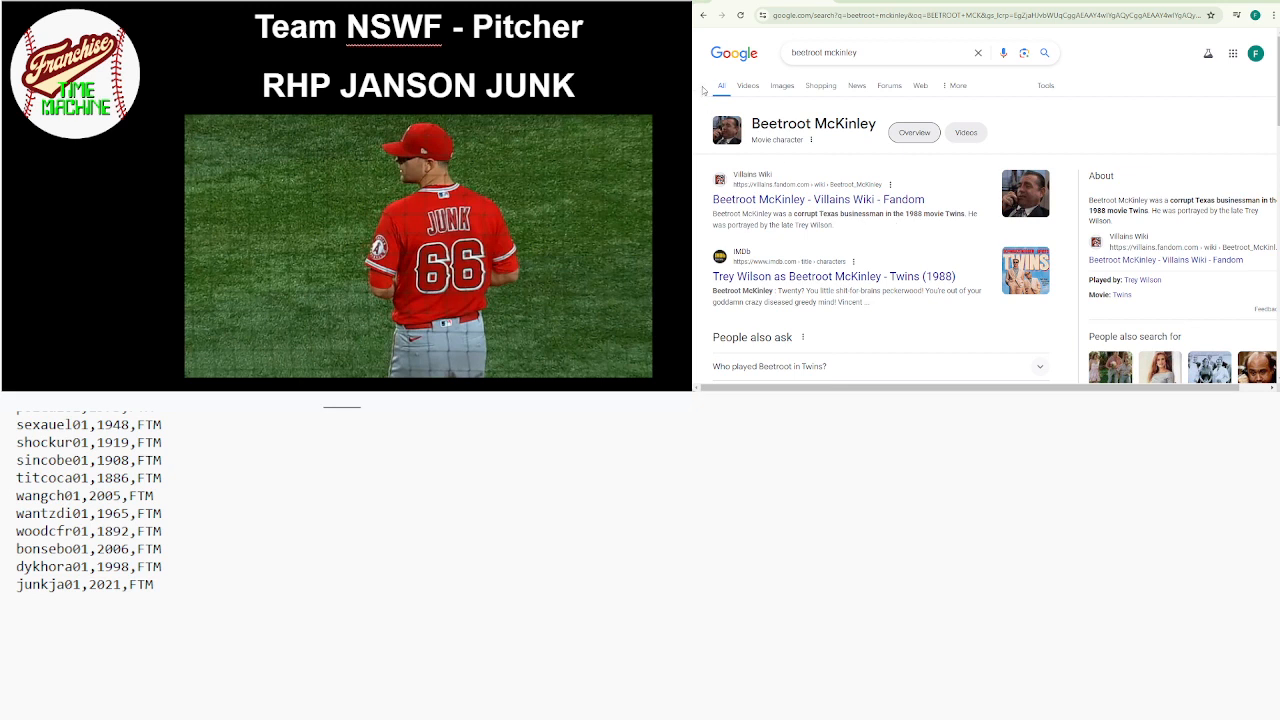
left_click(704, 15)
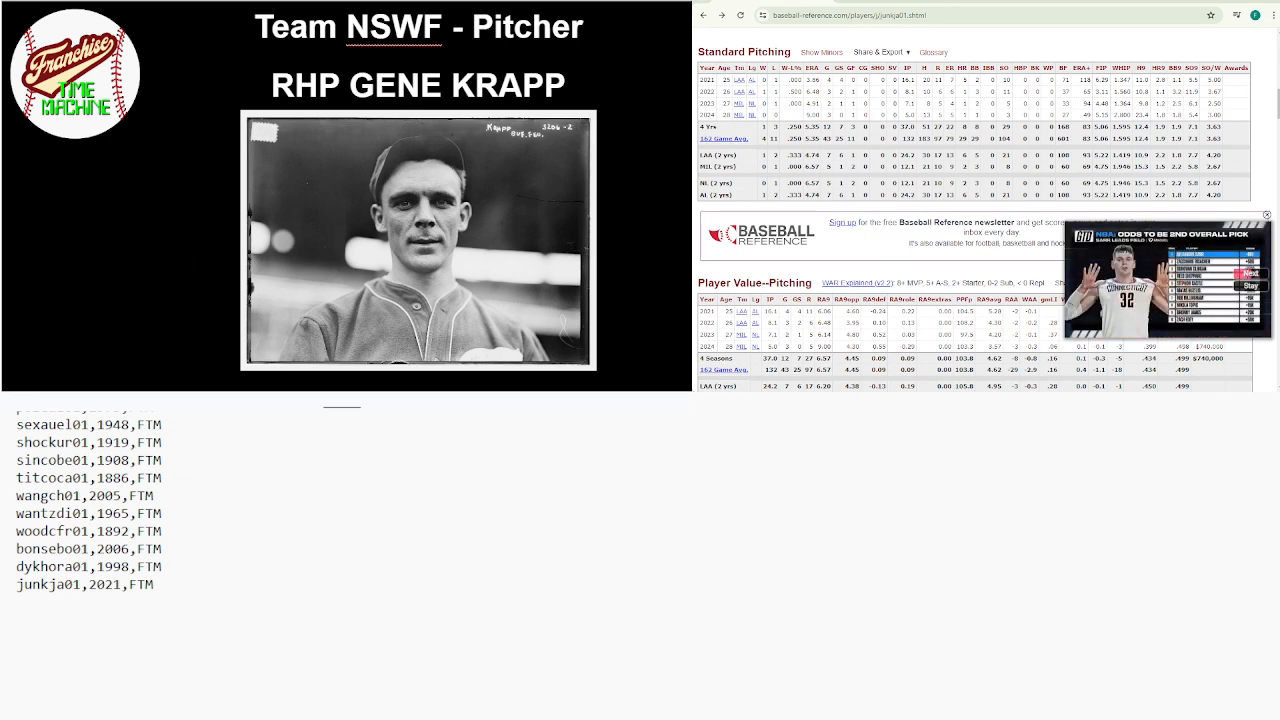
scroll(1107, 78, "up", 15)
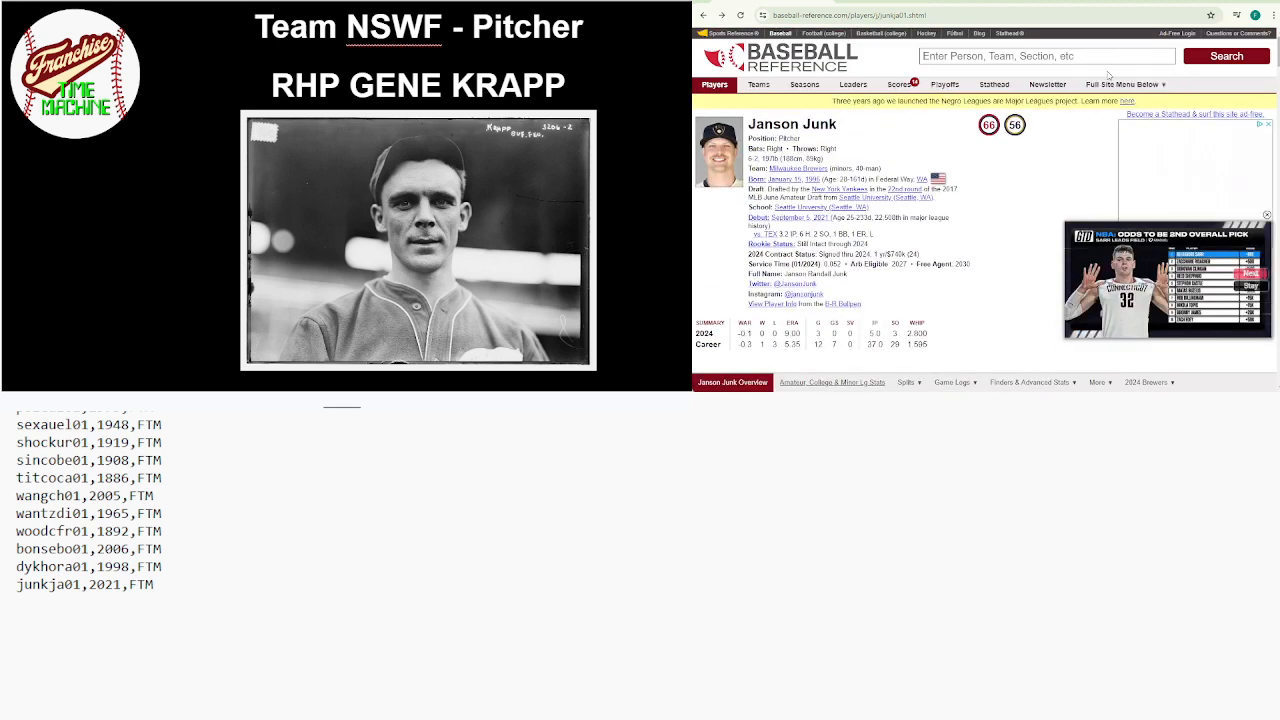
Close the floating video ad, then search Baseball Reference for Gene Krapp and open his player page
left_click(1267, 216)
left_click(1068, 58)
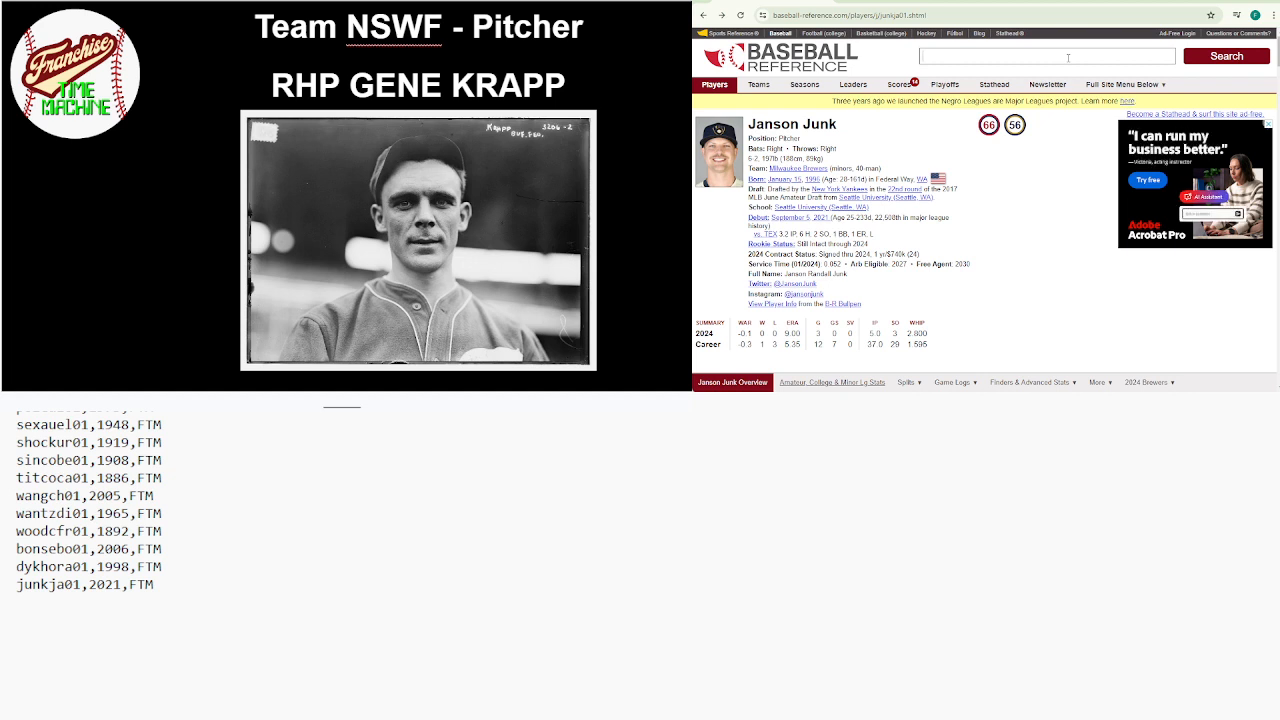
type("GENE KRAPP")
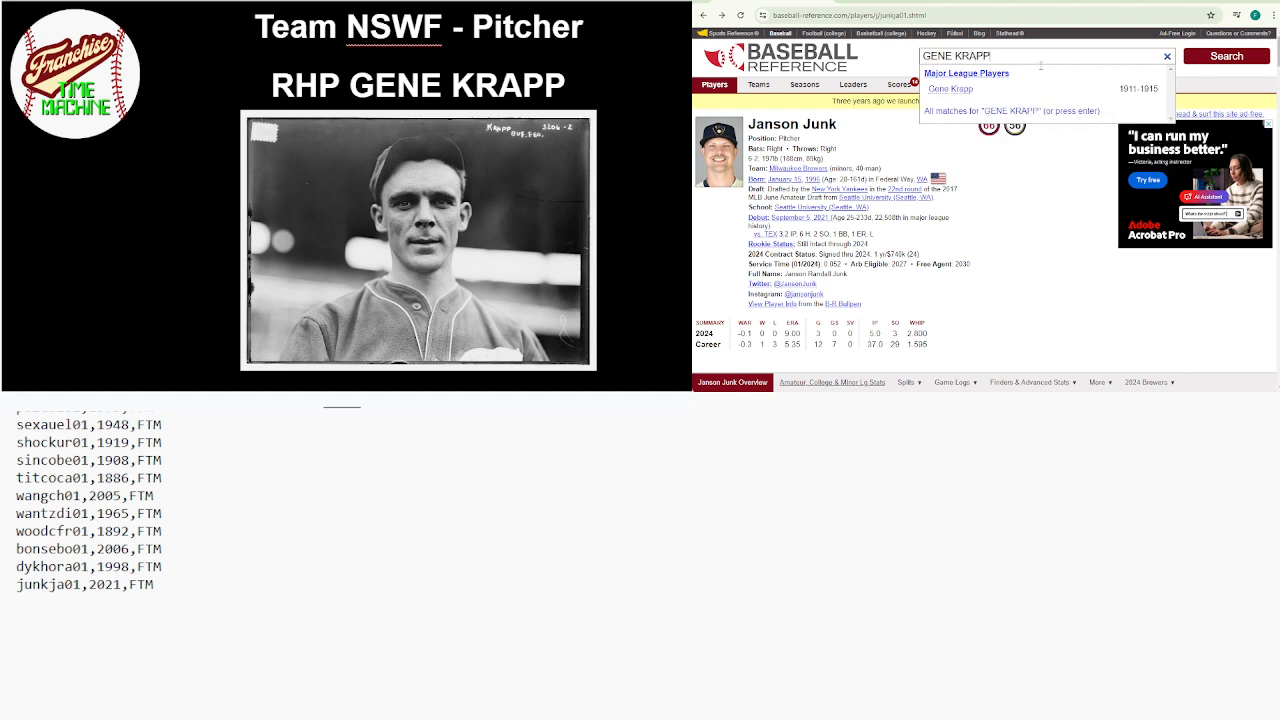
left_click(968, 90)
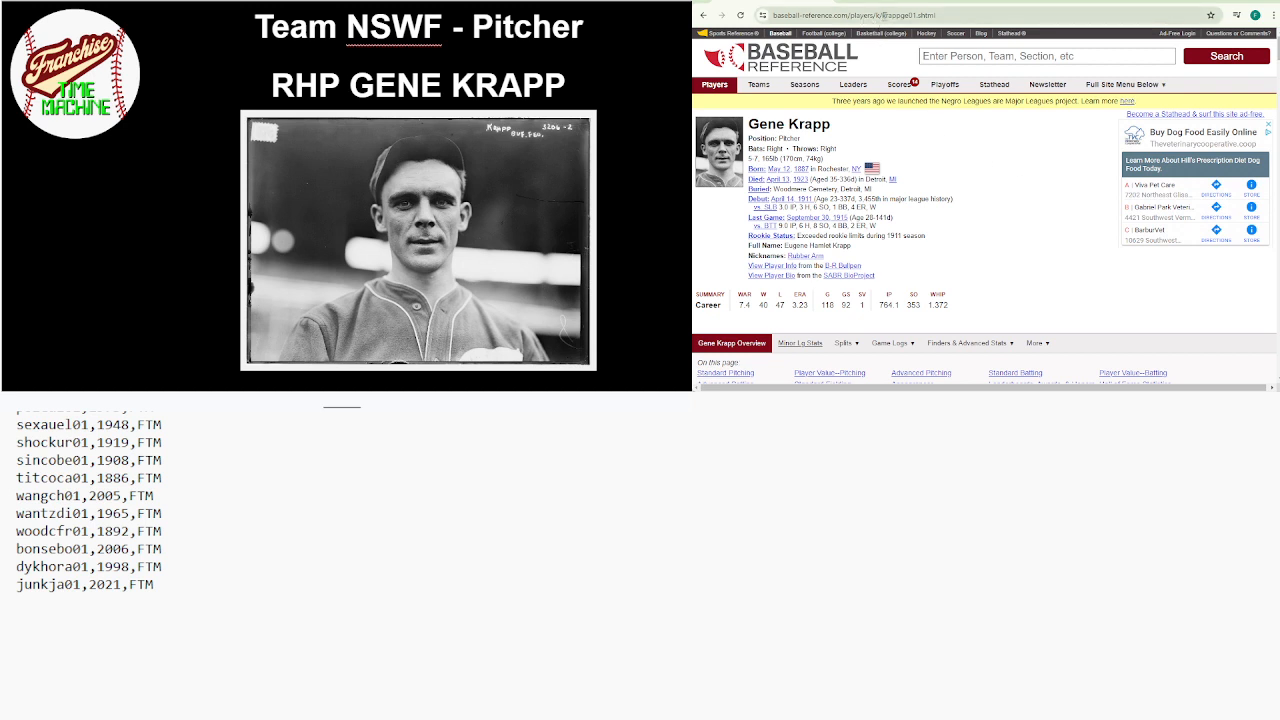
Copy Gene Krapp's player ID from the page address and add the line krappge01,1911,FTM below the Junk entry, ending with a new line
left_click(882, 15)
left_click_drag(882, 15, 913, 15)
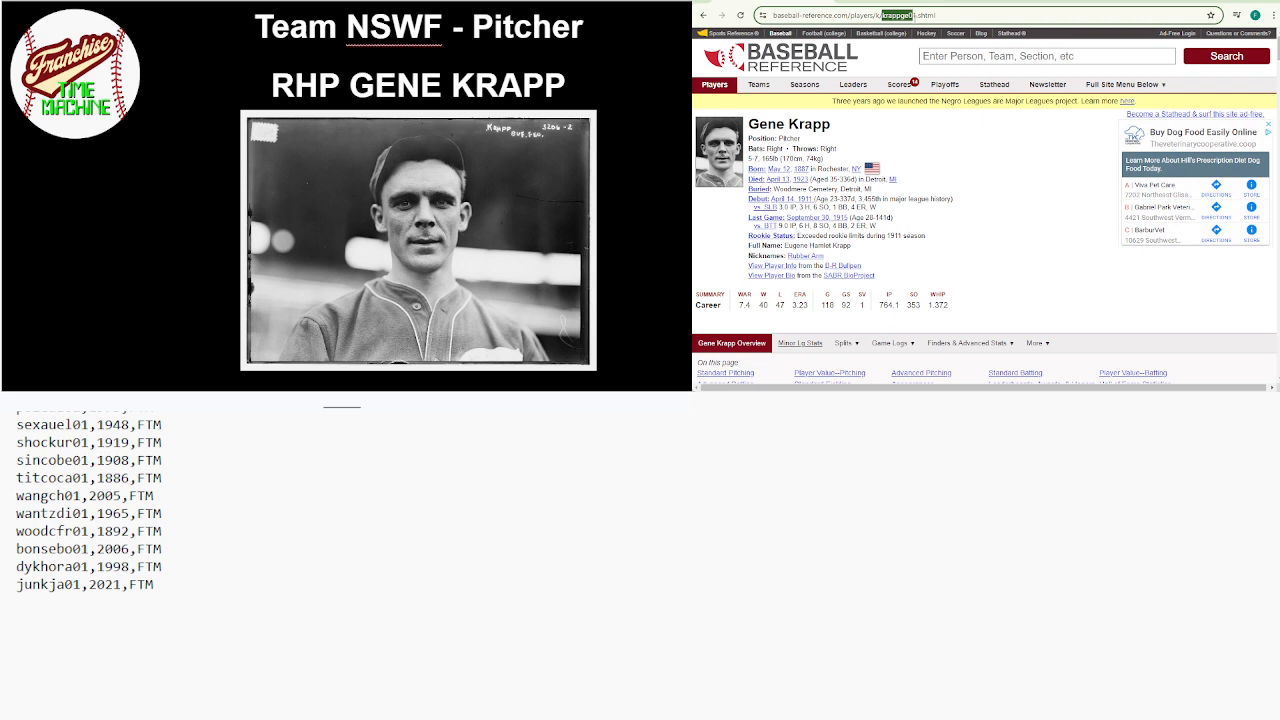
left_click_drag(913, 15, 917, 17)
key("ctrl+c")
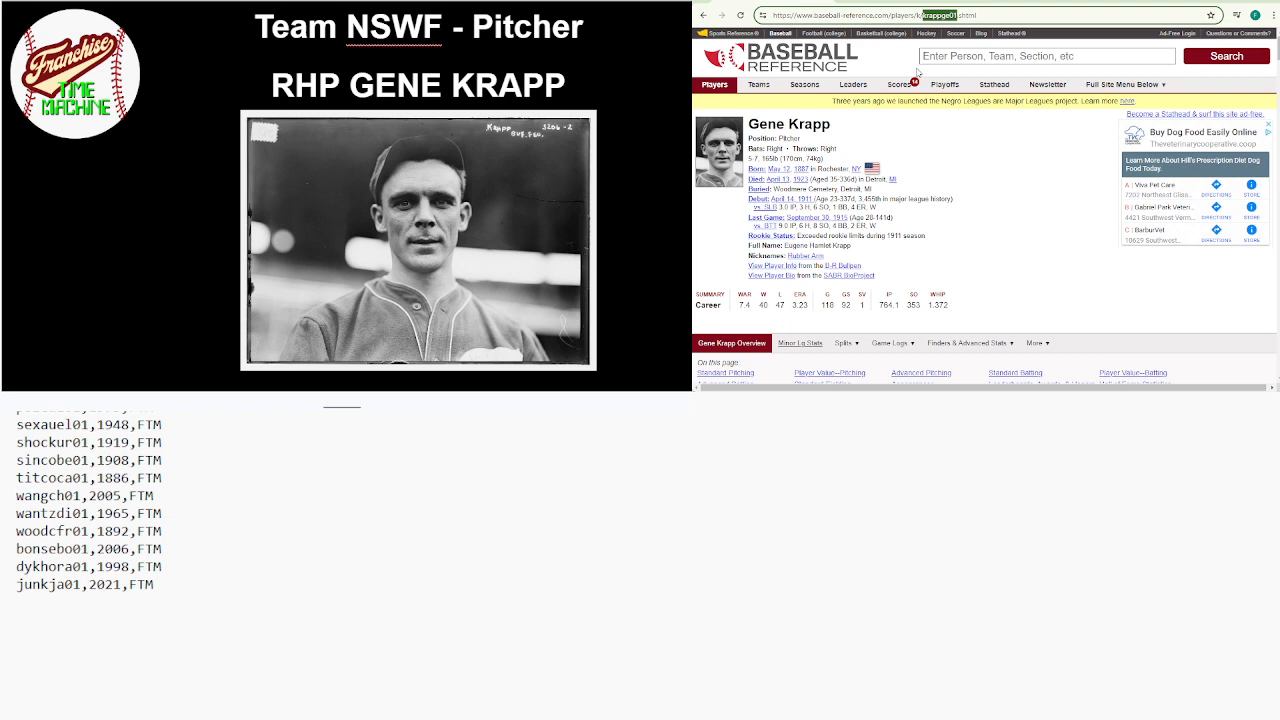
mouse_move(995, 86)
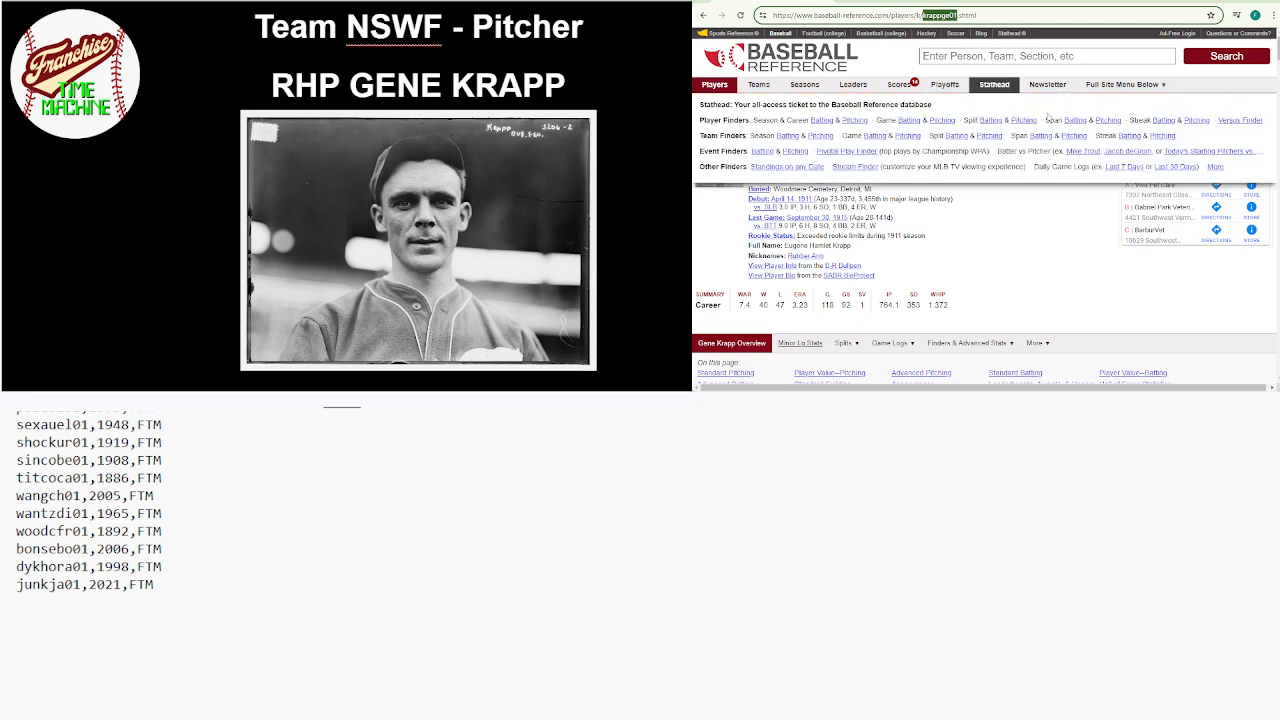
scroll(986, 195, "down", 5)
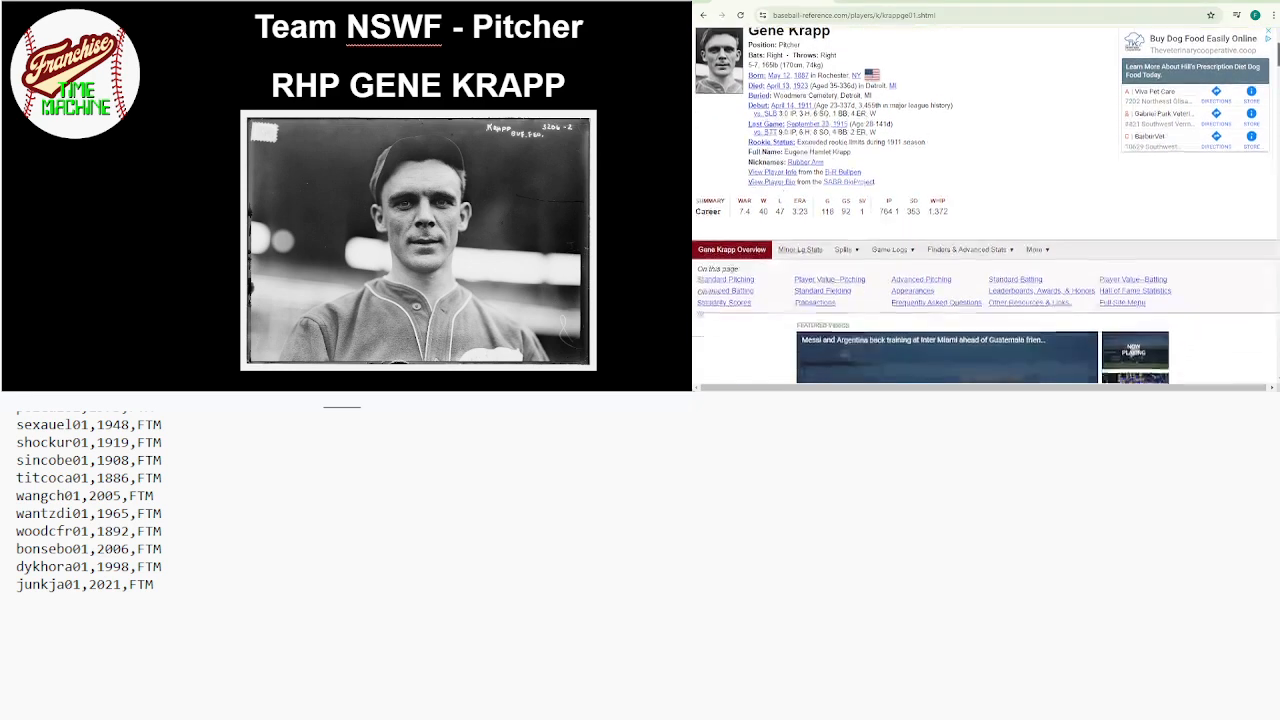
scroll(986, 215, "down", 3)
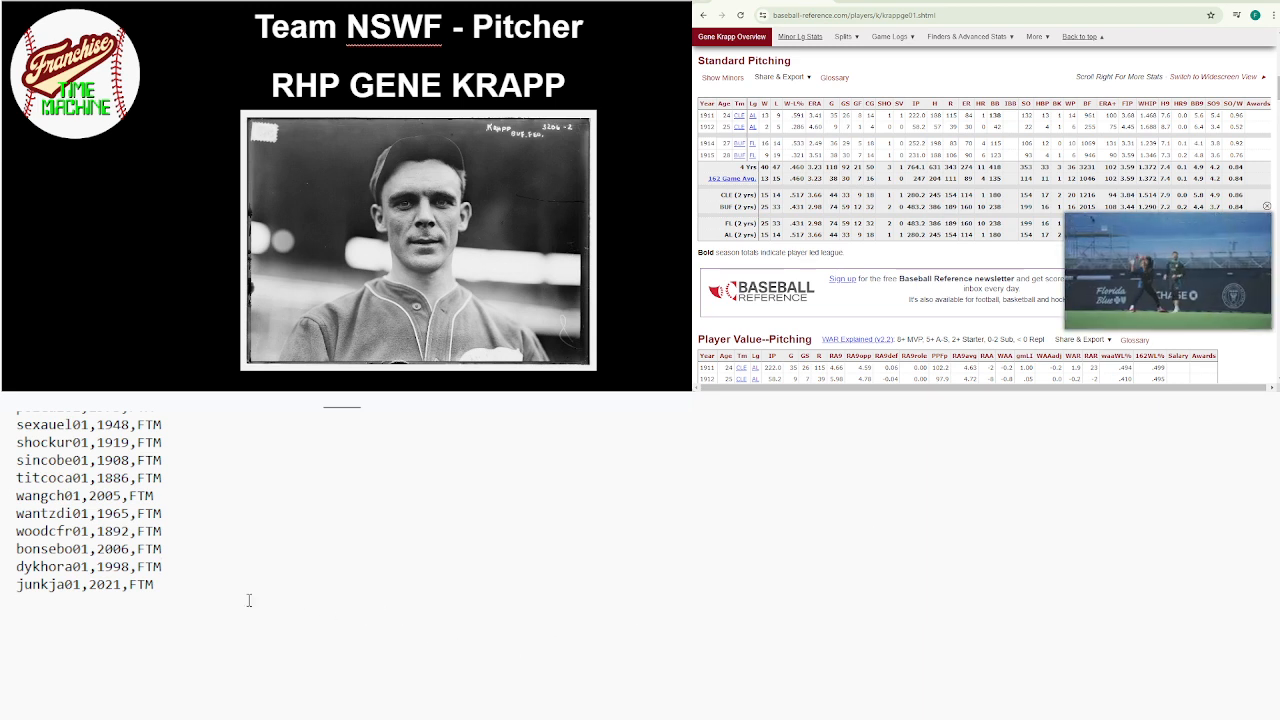
key("ctrl+v")
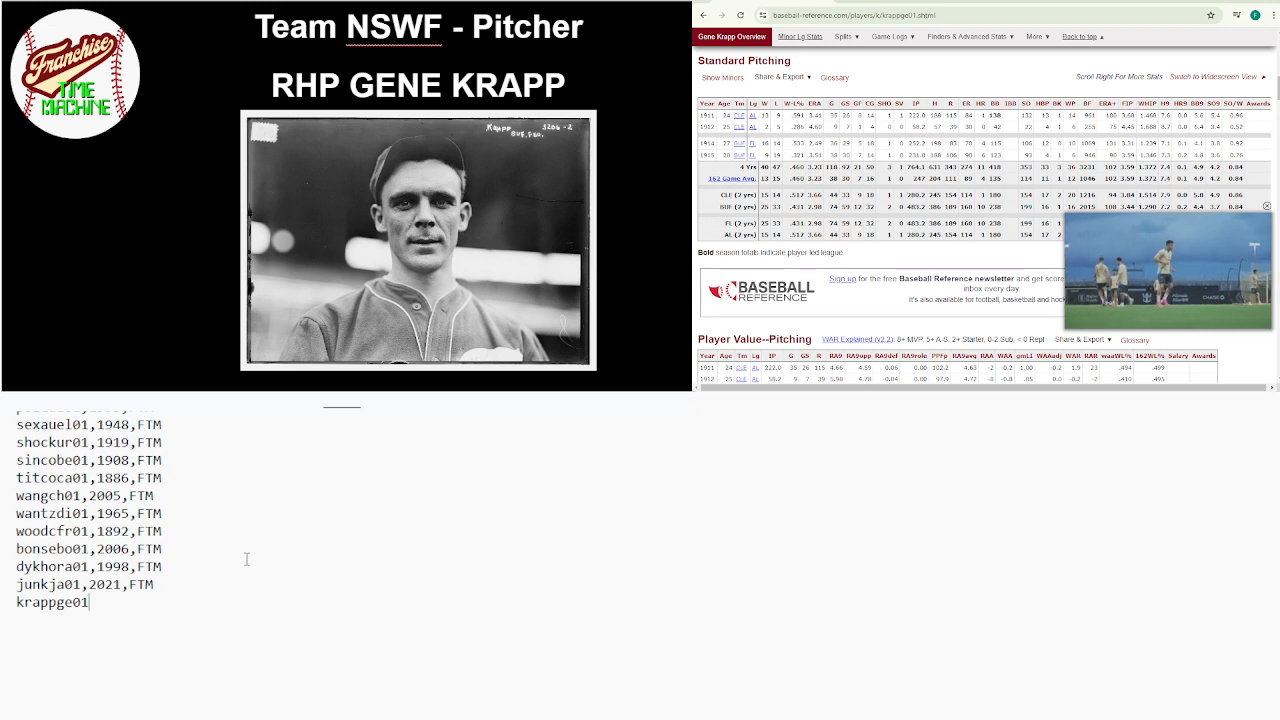
type(",")
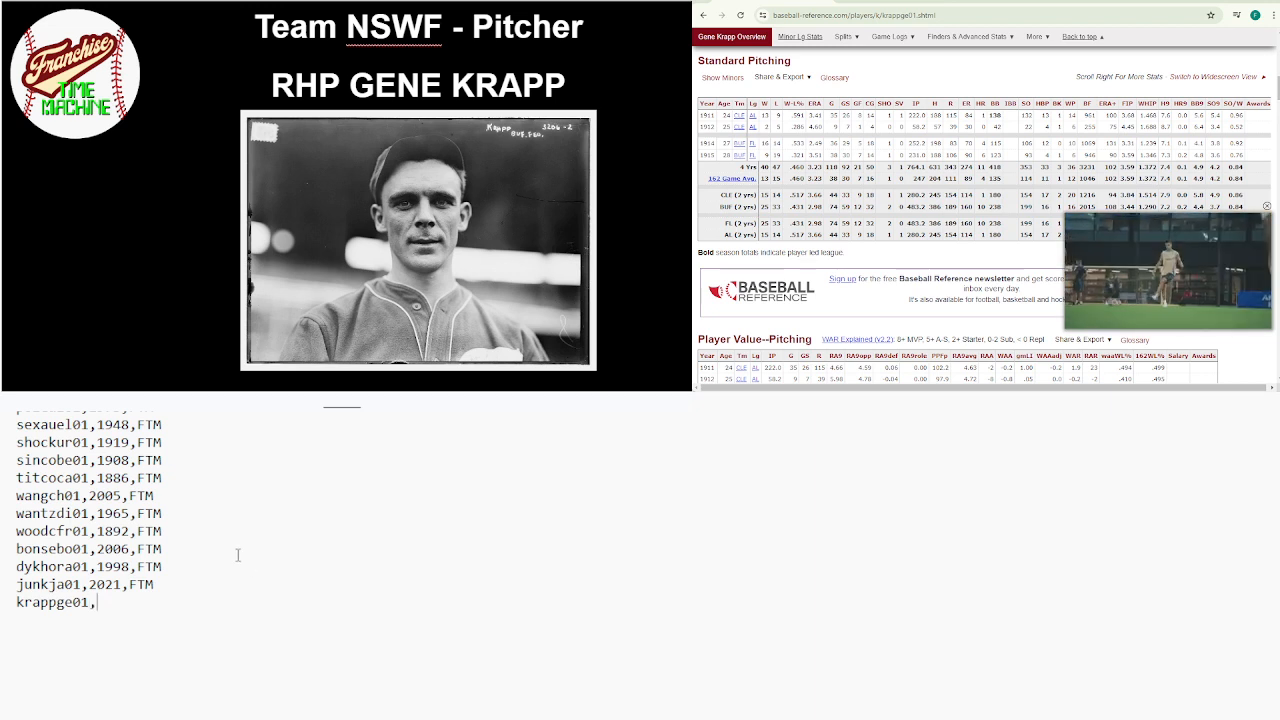
type("1911")
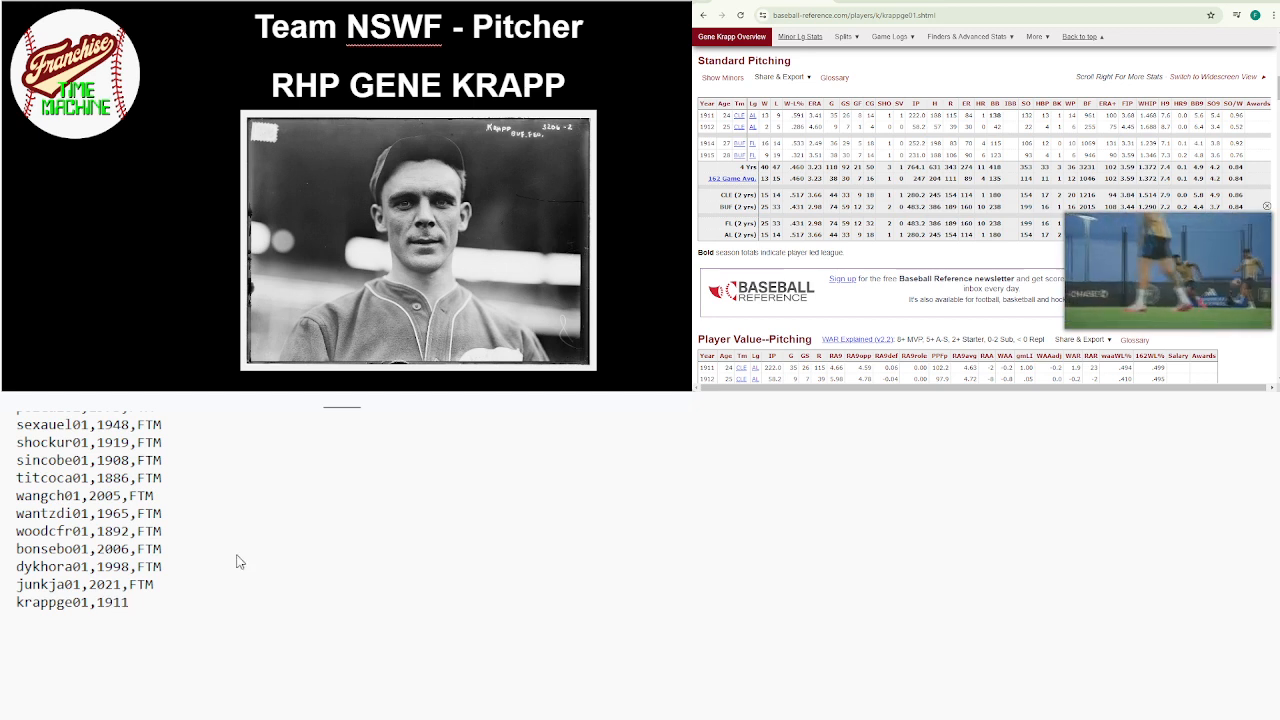
type(",FTM")
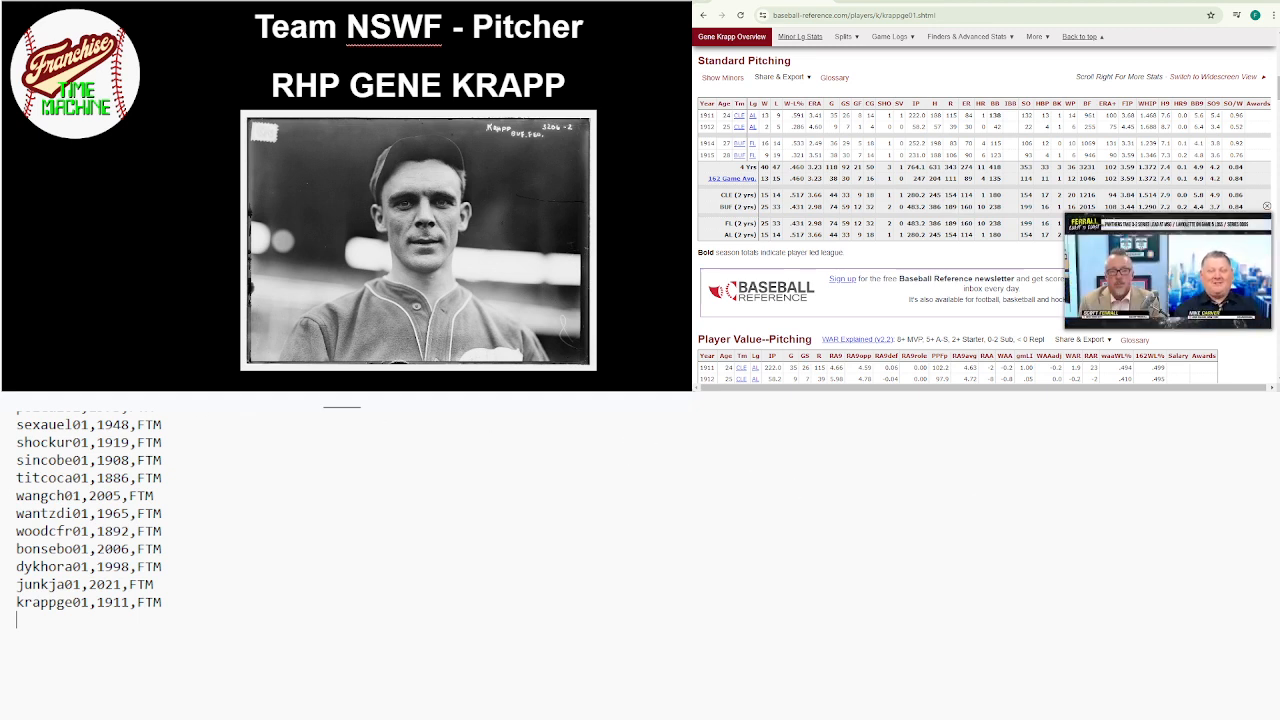
Advance the slides to the batter Joe Adcock, then search Baseball Reference for him and open his player page
scroll(100, 560, "up", 10)
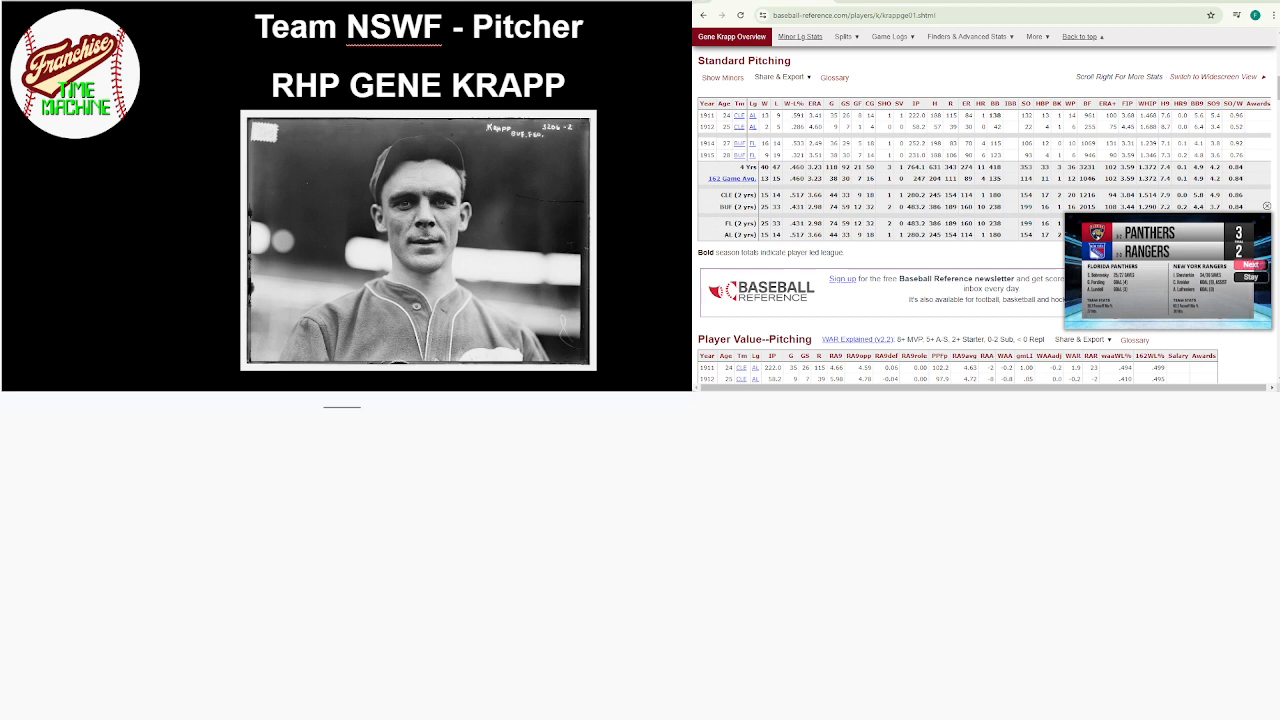
key("Down")
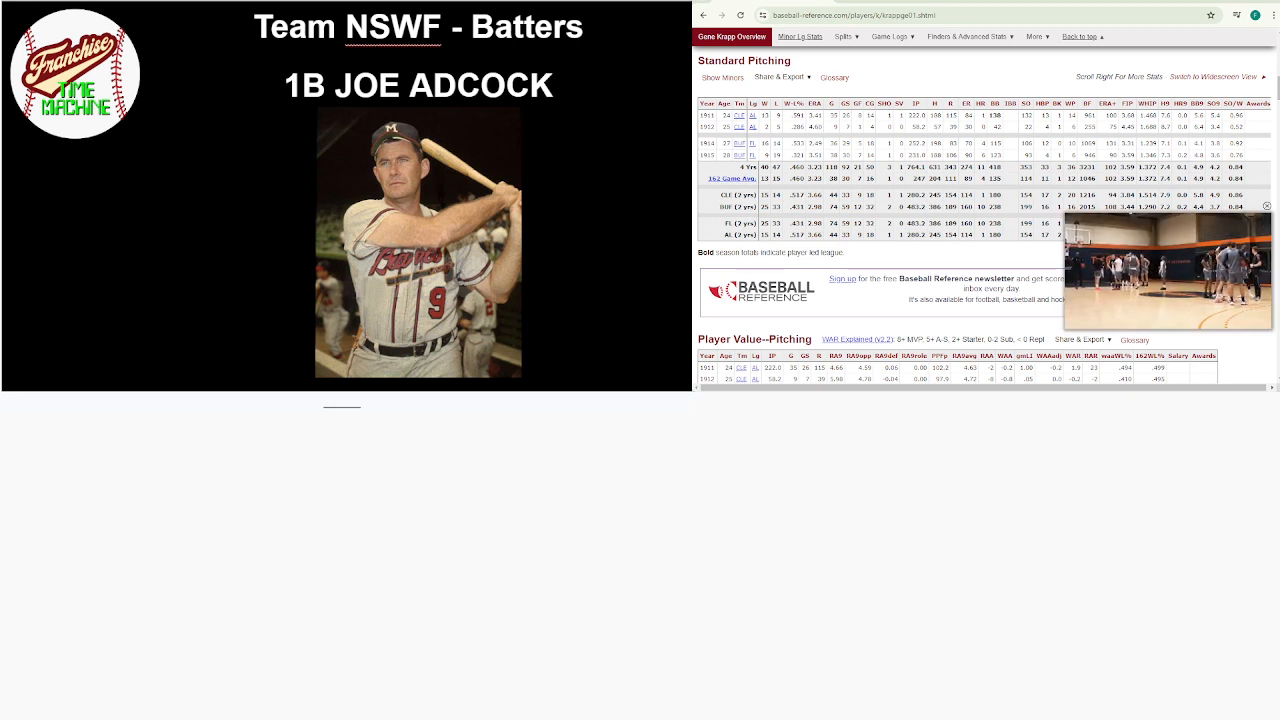
left_click(1267, 206)
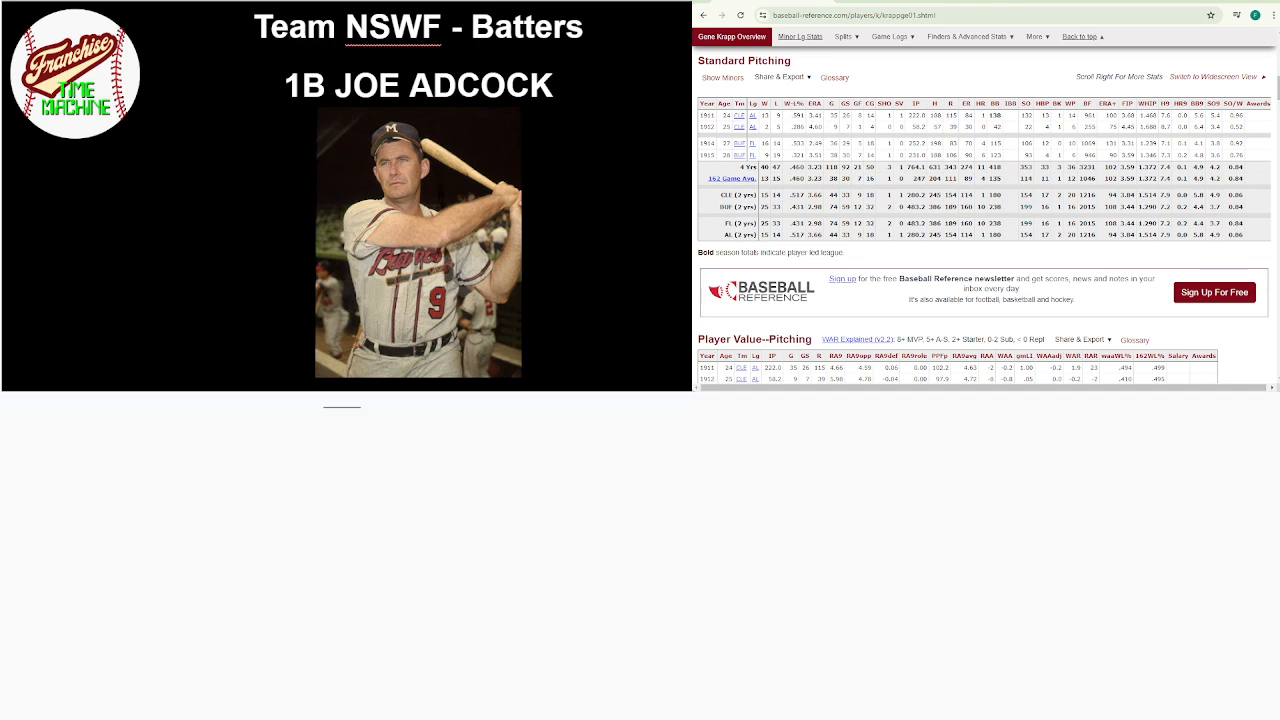
scroll(985, 215, "up", 5)
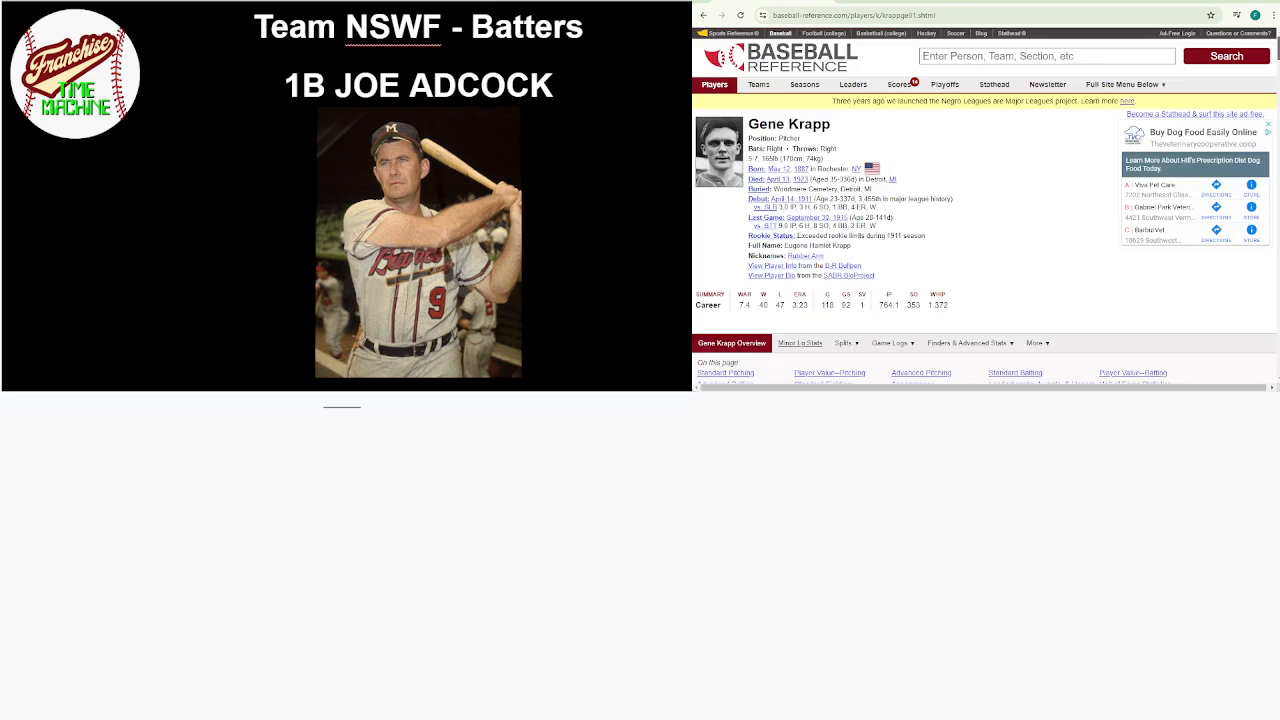
left_click(1107, 56)
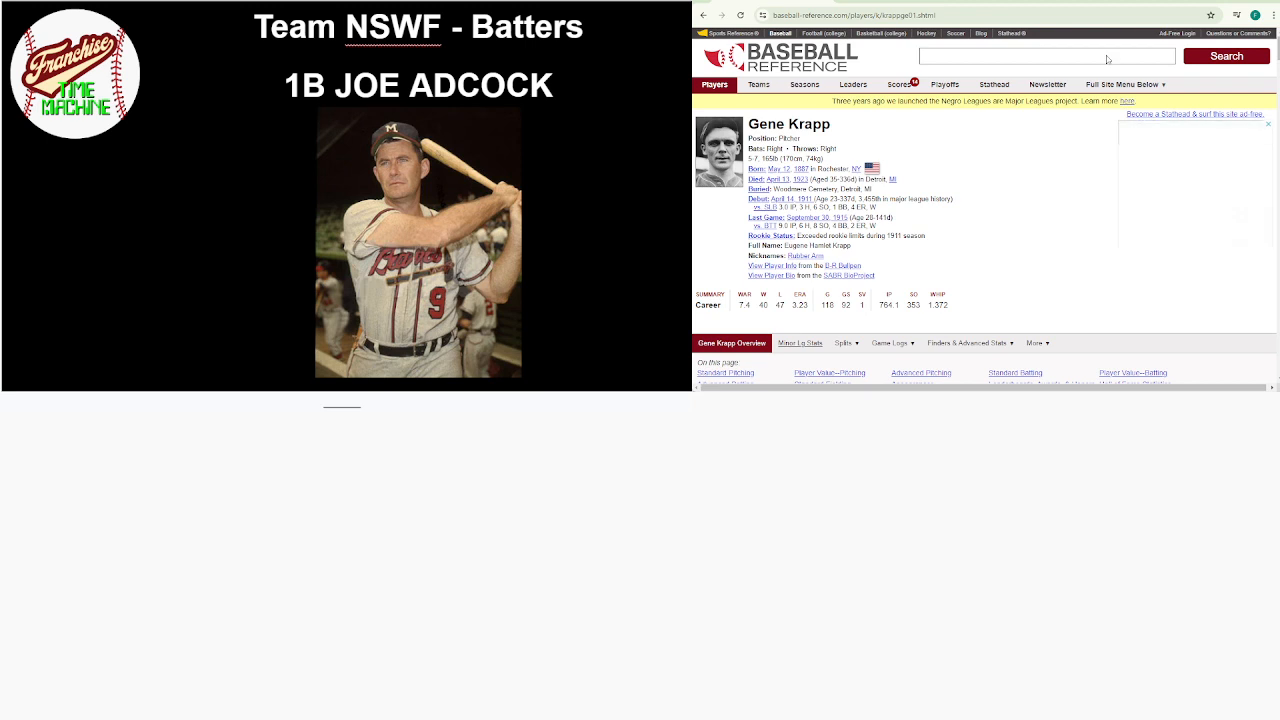
type("JOE AD")
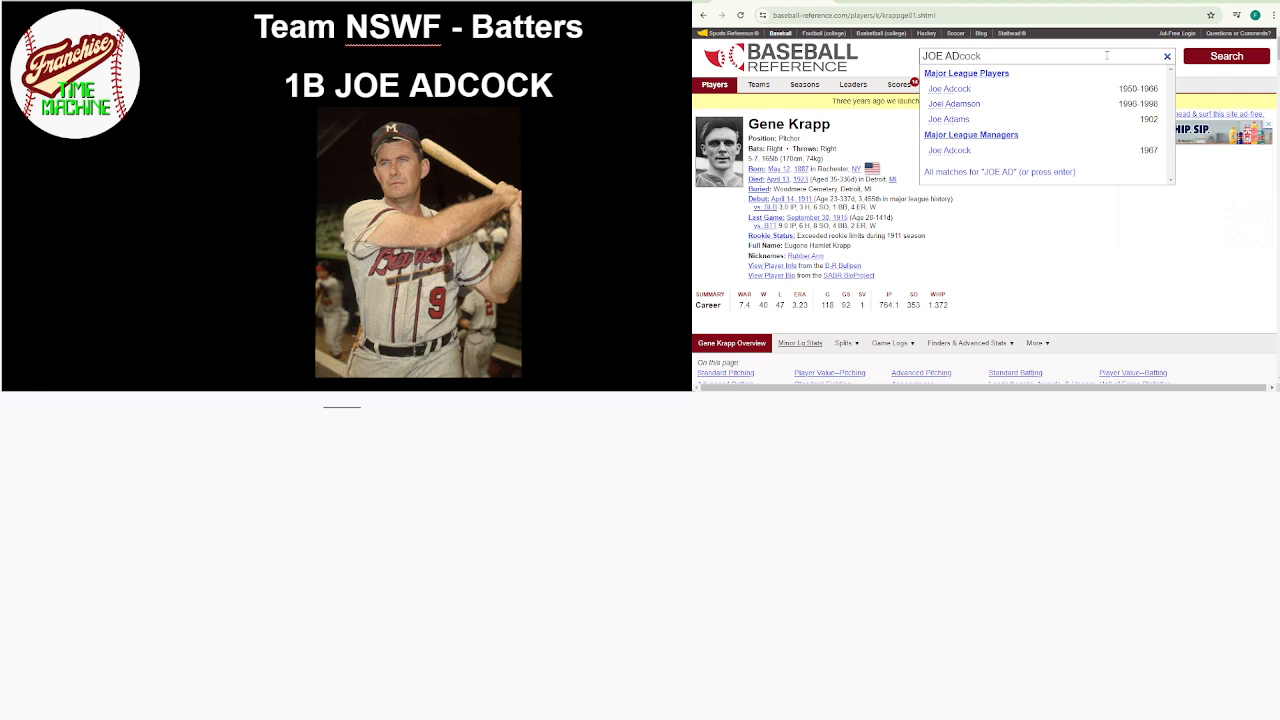
left_click(1024, 92)
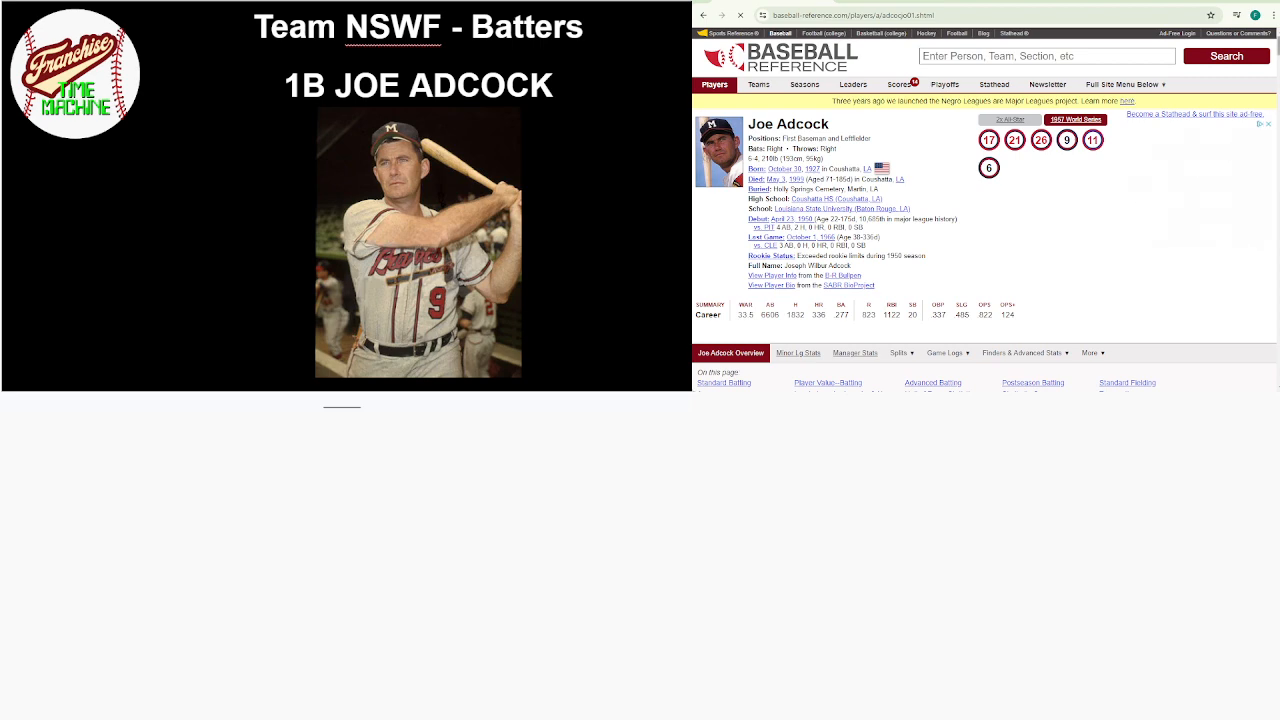
Copy Joe Adcock's player ID from the page address and enter adcocjo01,1950,FTM as the first line of the empty batters list
scroll(985, 210, "down", 5)
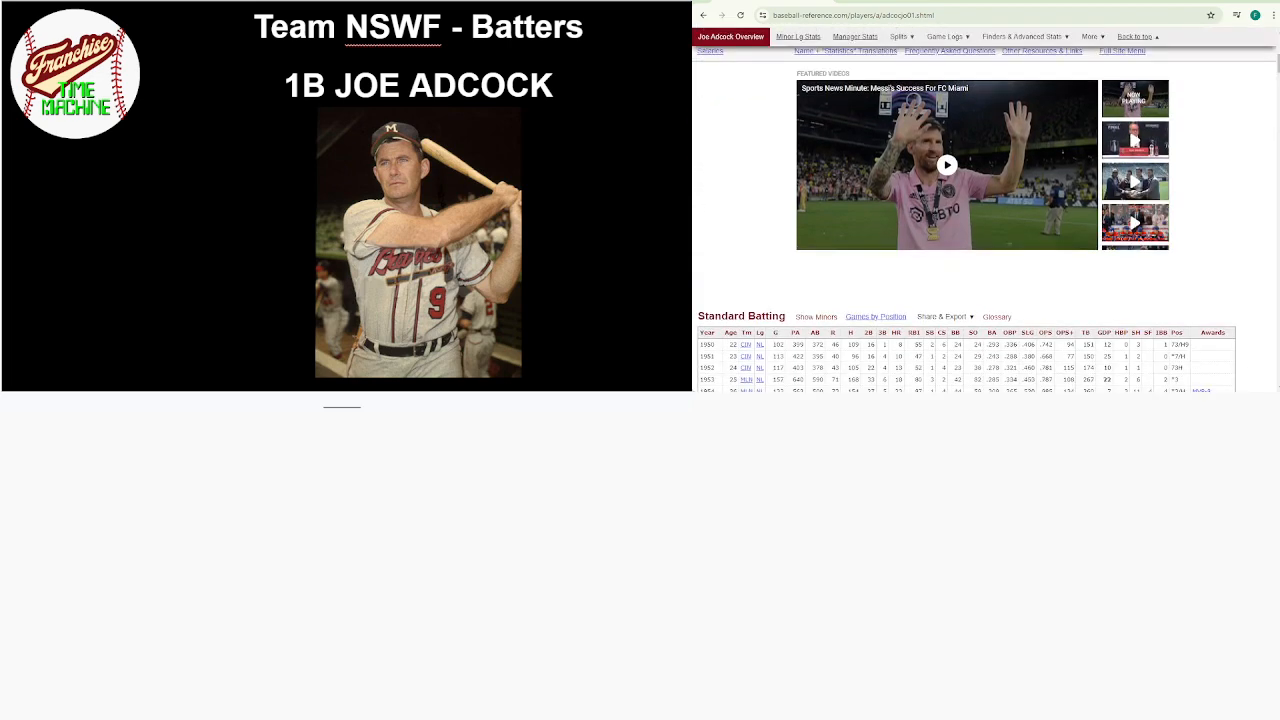
scroll(985, 210, "down", 3)
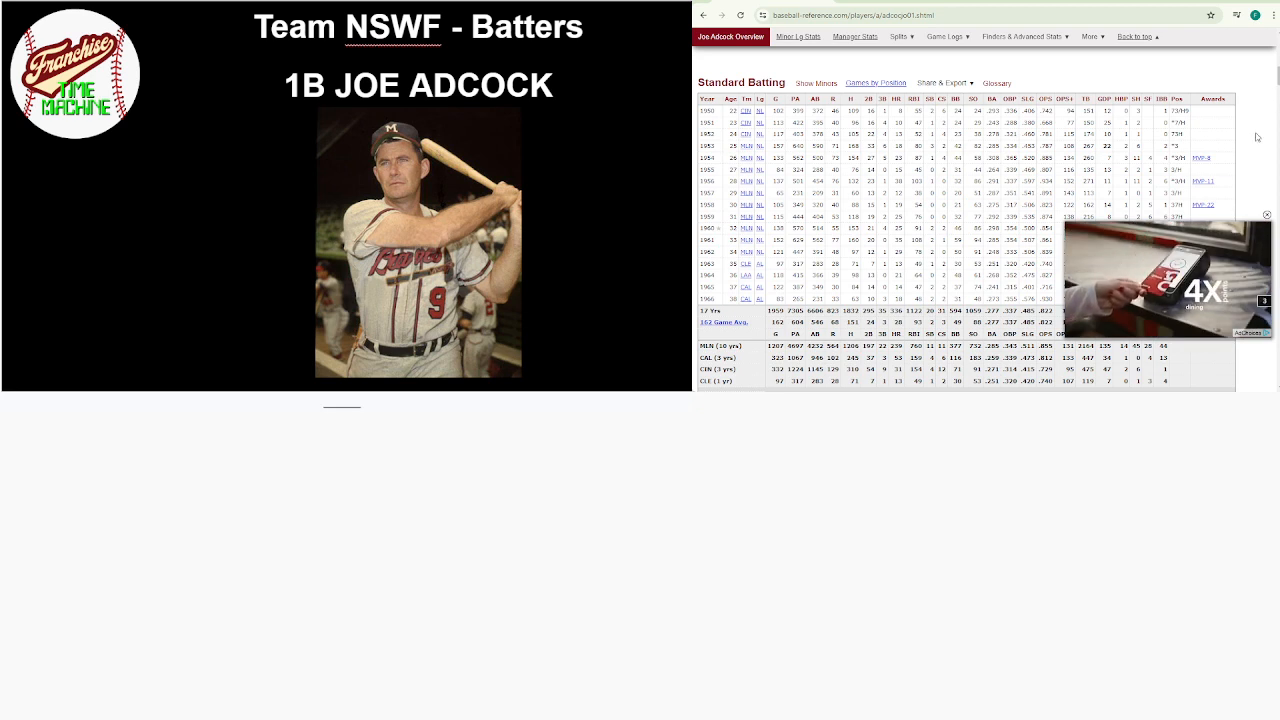
left_click(1200, 157)
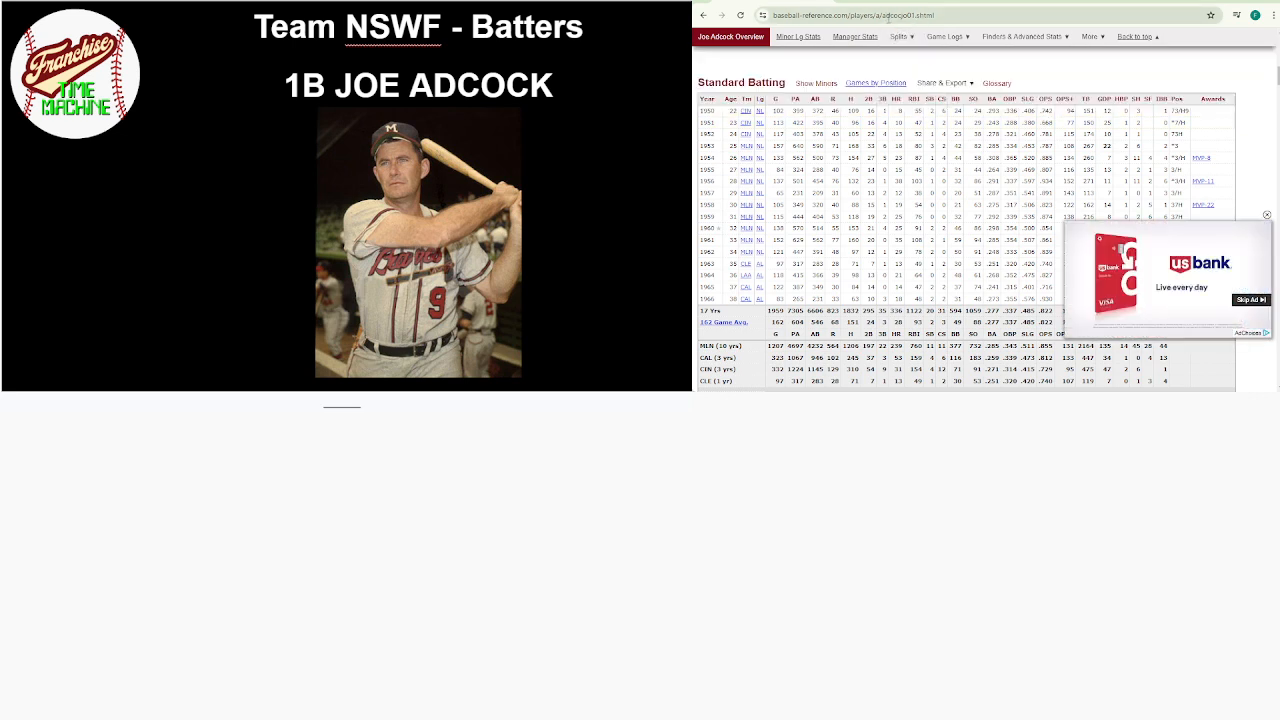
left_click_drag(883, 15, 917, 15)
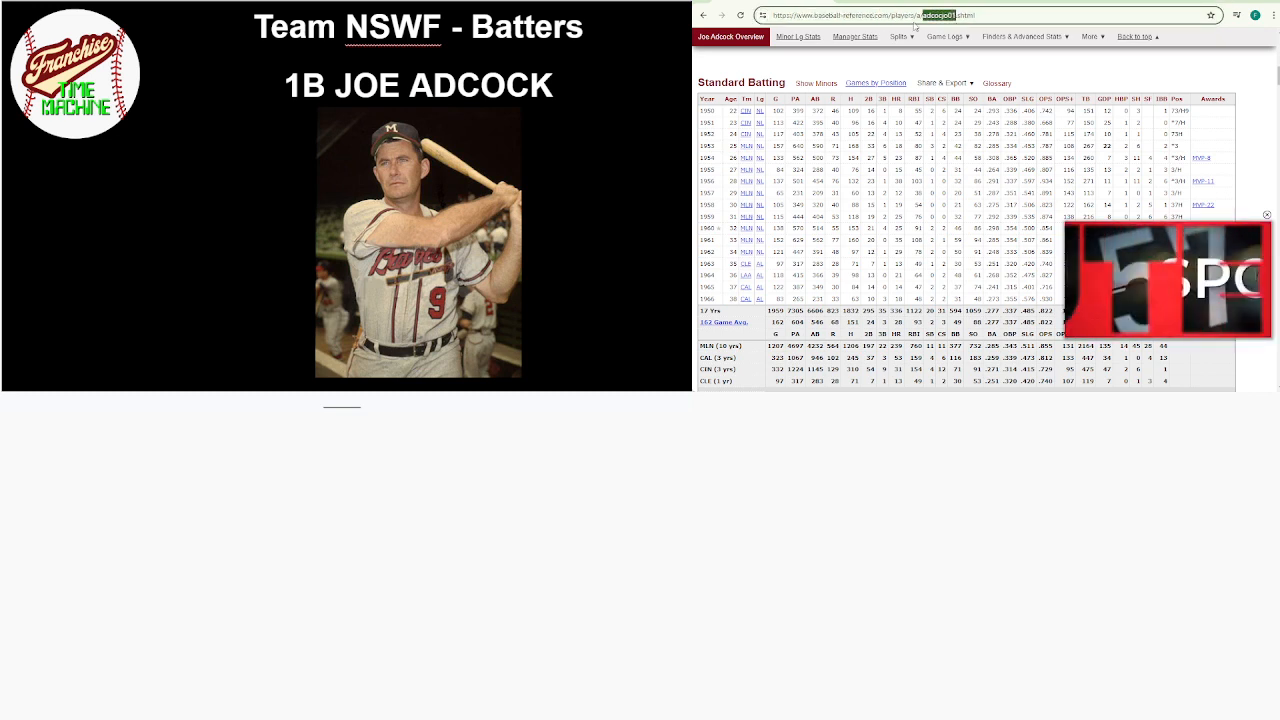
mouse_move(906, 40)
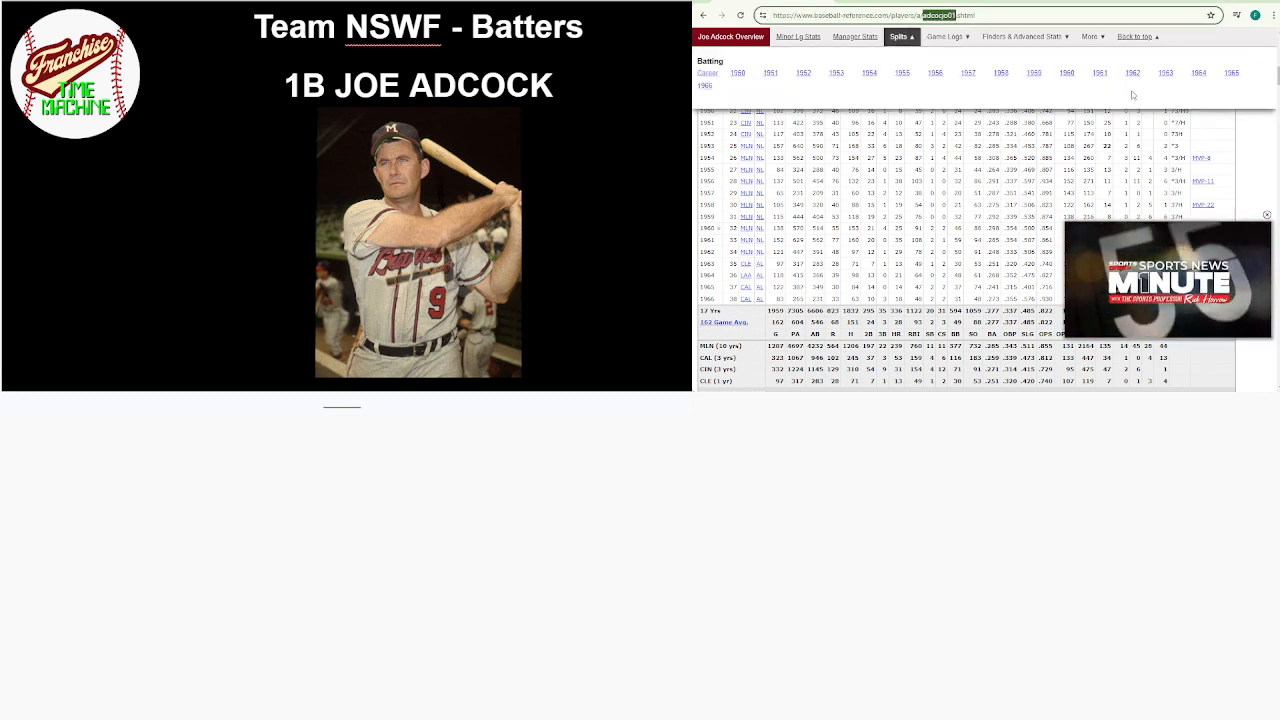
left_click(1000, 66)
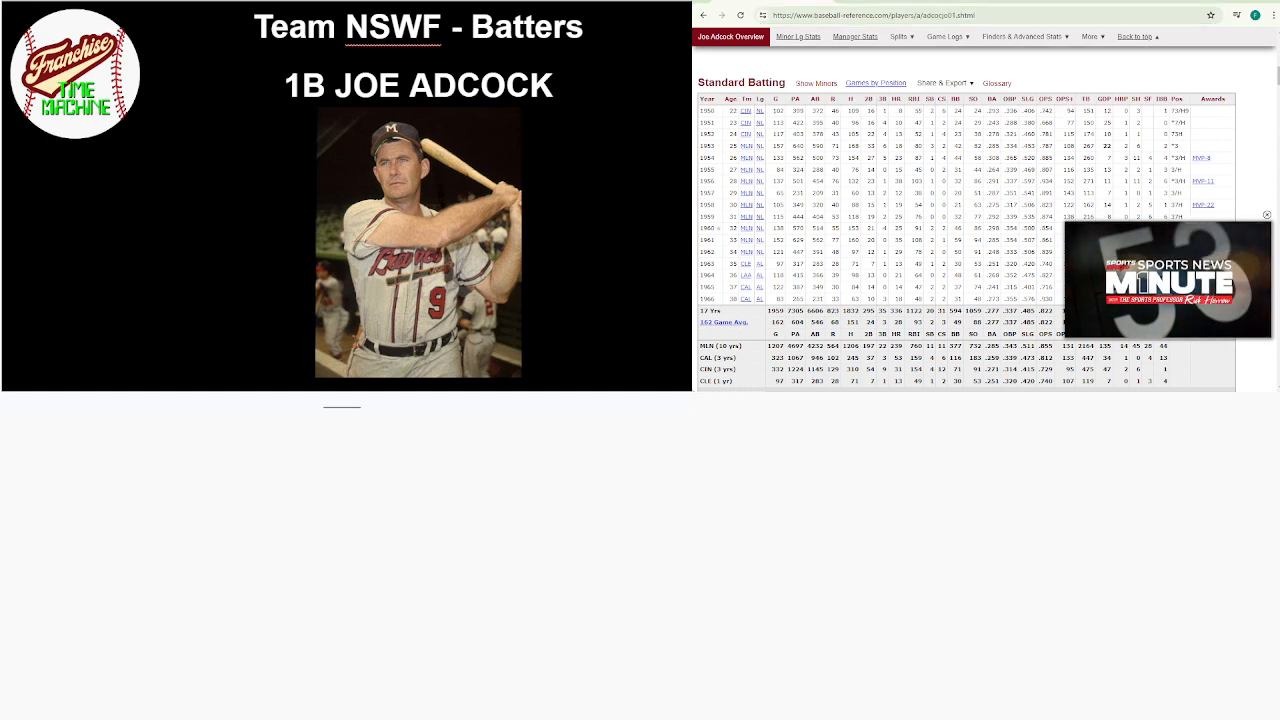
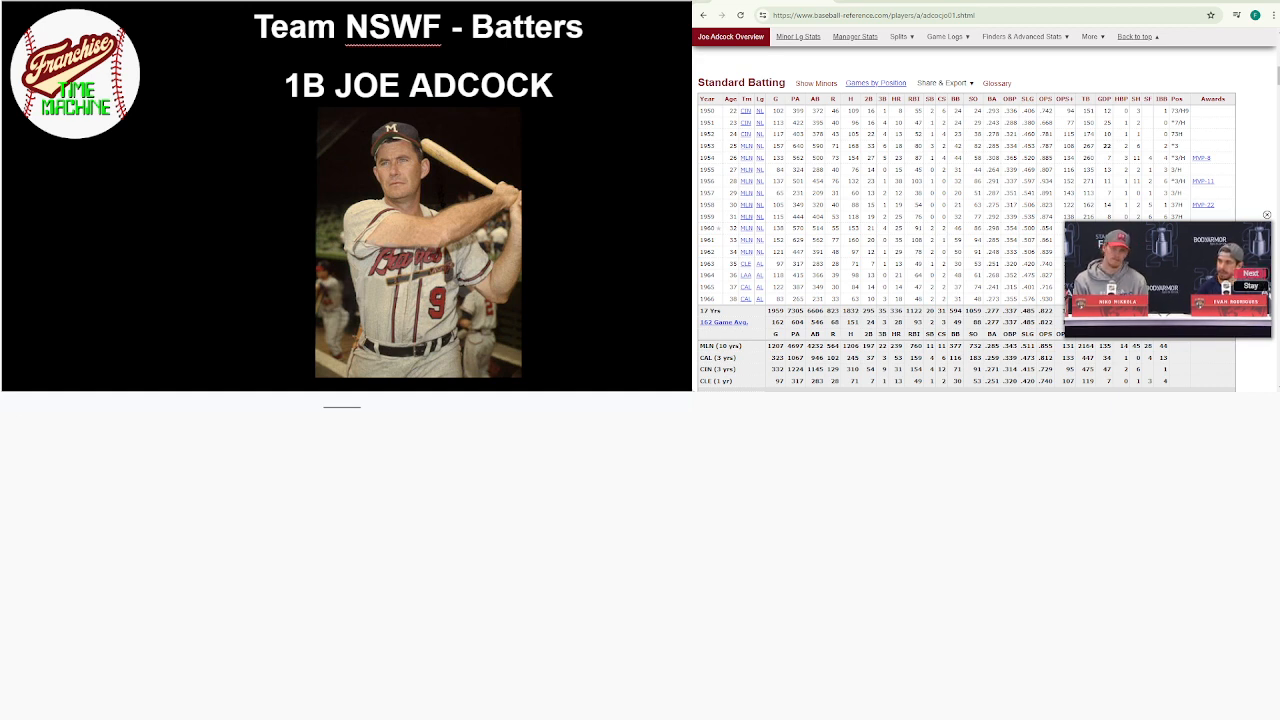
key("Return")
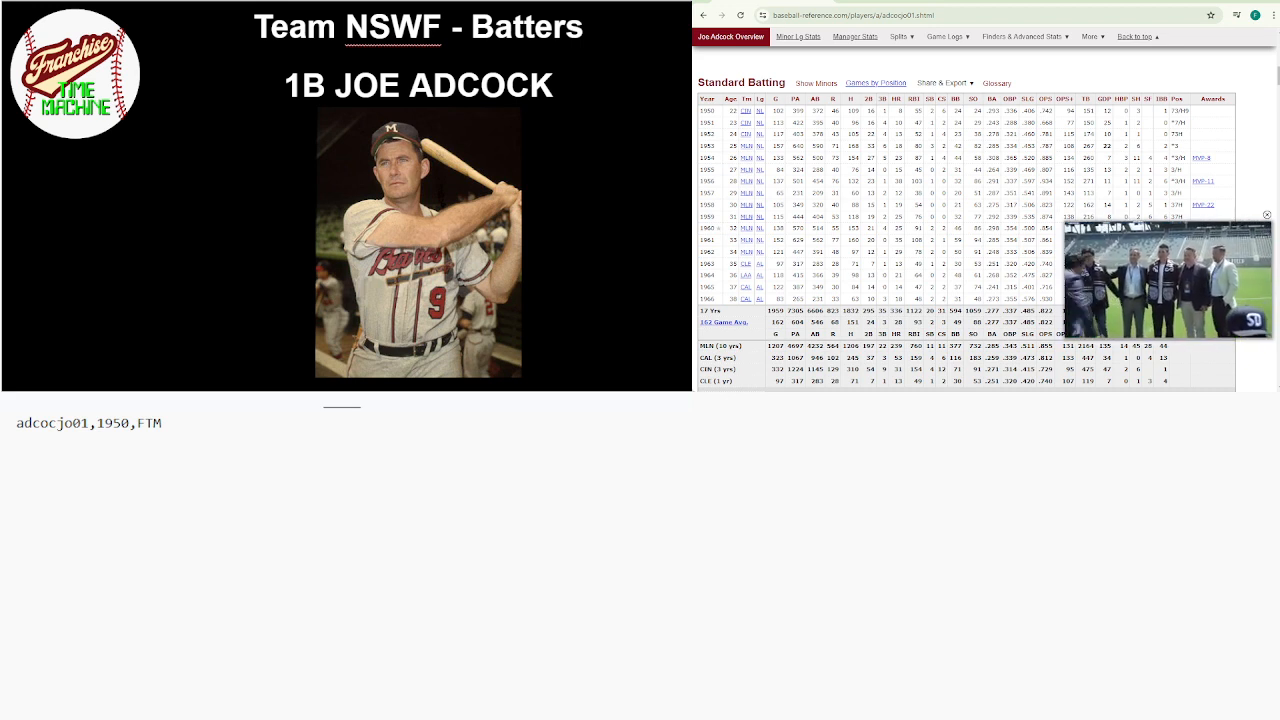
Advance the slides to George Bone, search Baseball Reference for him, and open his player page at the Standard Batting table
key("Down")
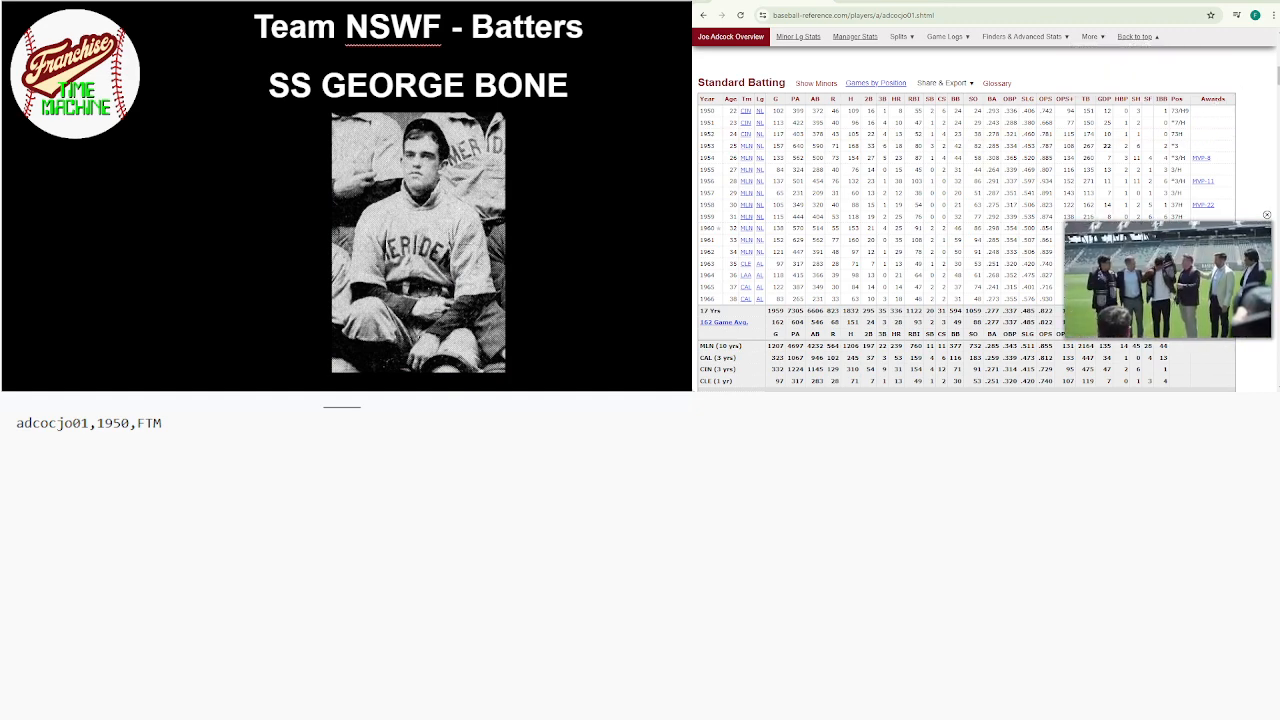
scroll(985, 220, "up", 5)
scroll(985, 220, "up", 2)
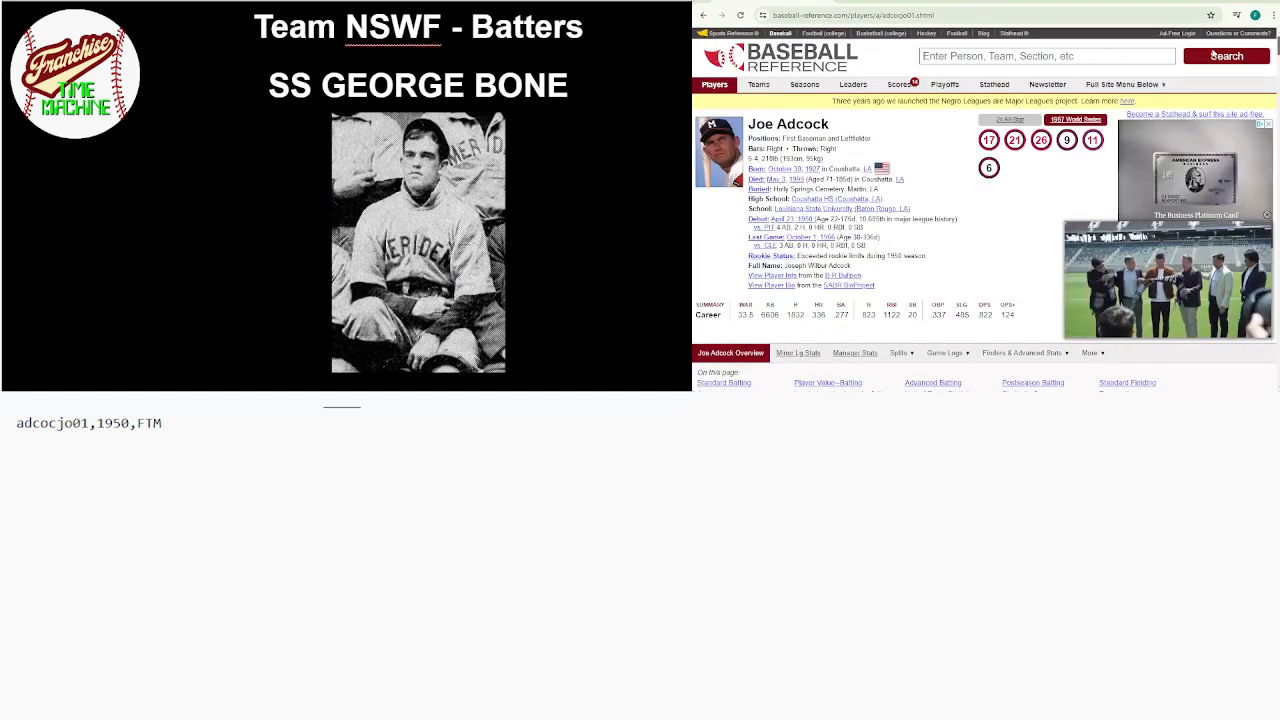
left_click(1078, 57)
type("GEOR")
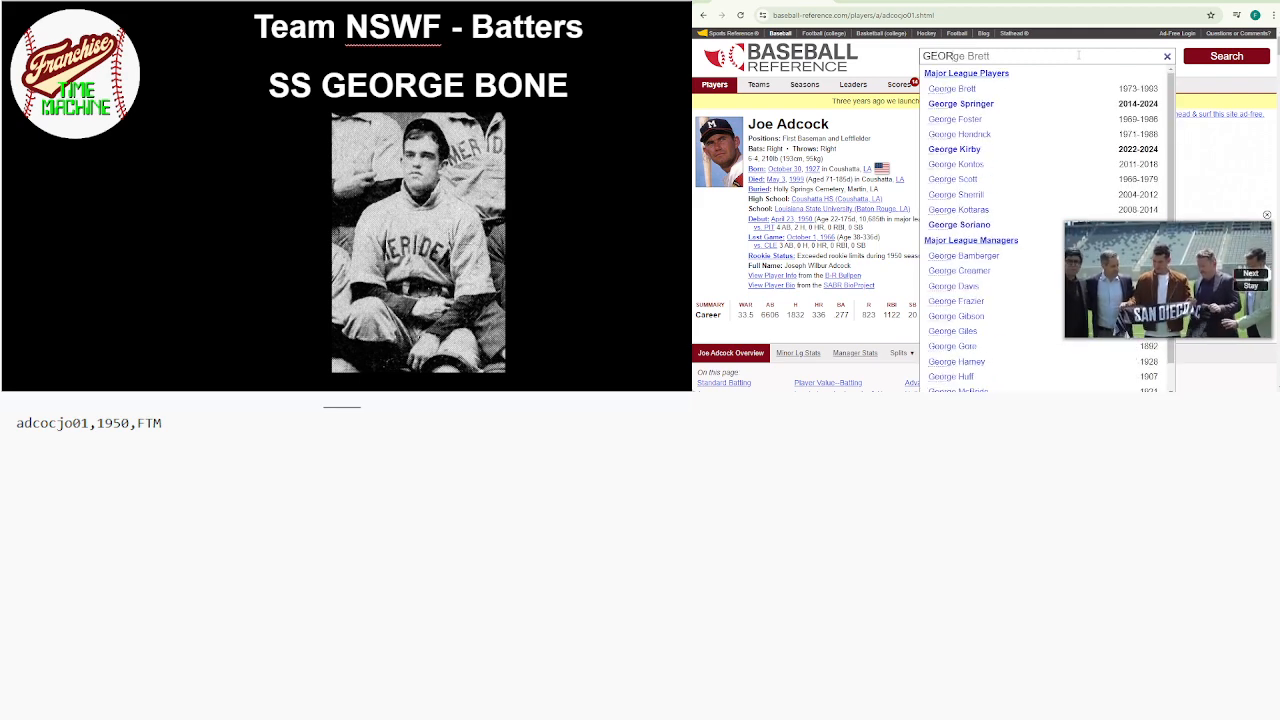
type("GE BONE")
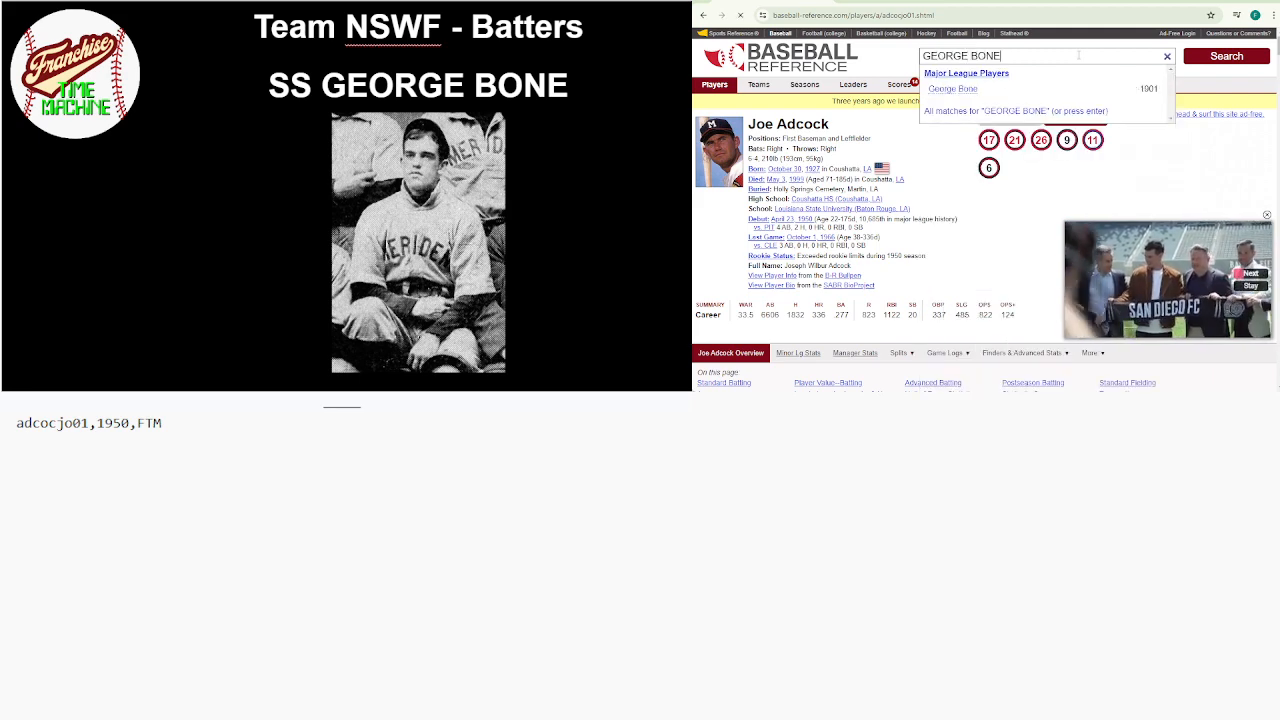
key("Return")
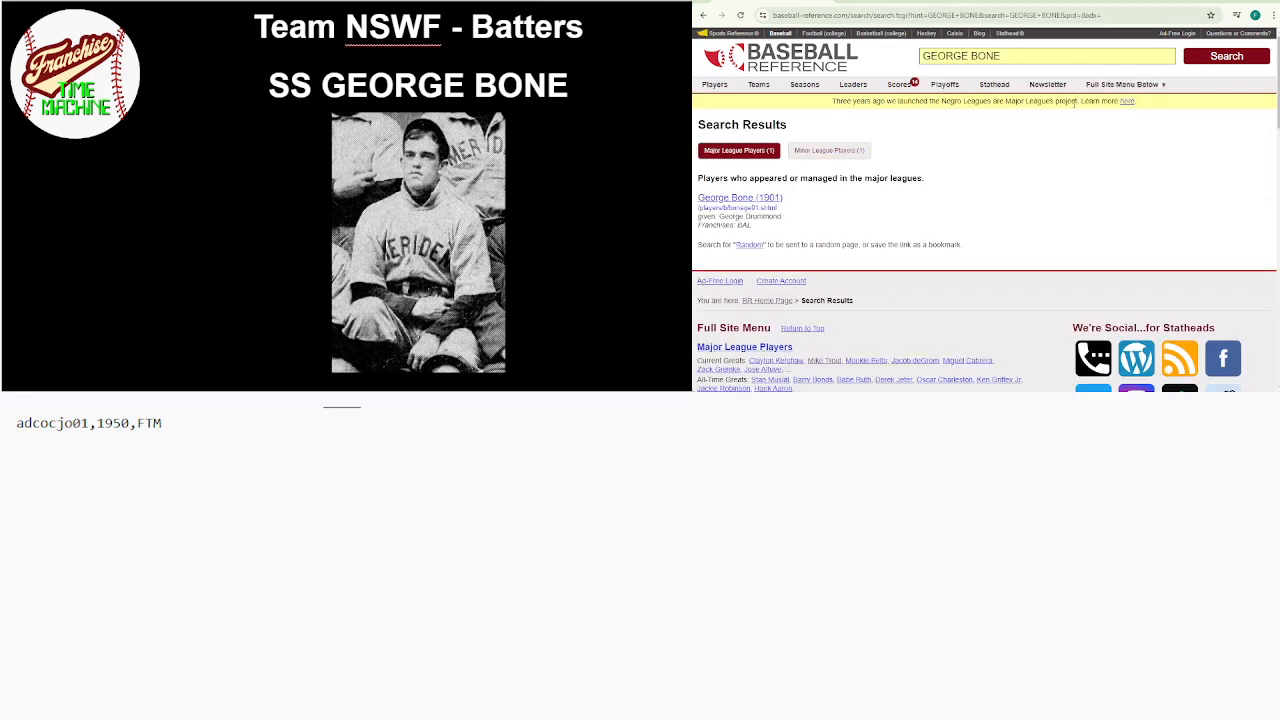
left_click(767, 199)
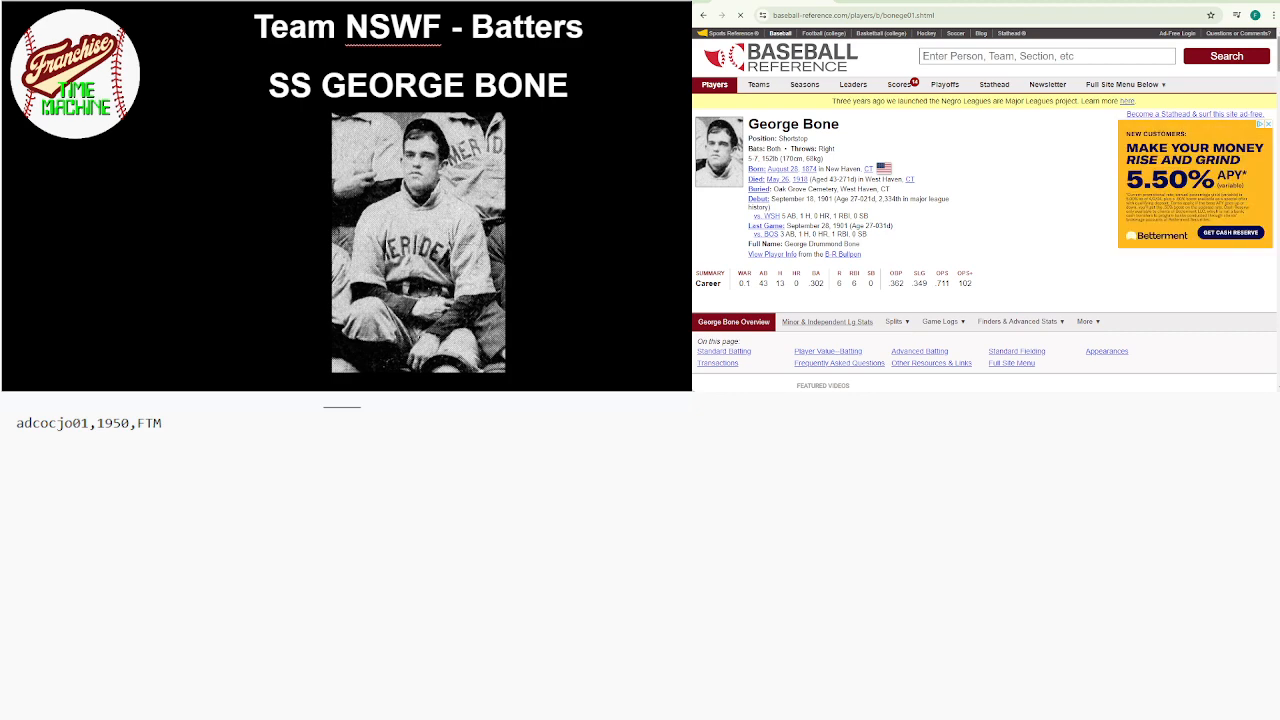
scroll(986, 220, "down", 5)
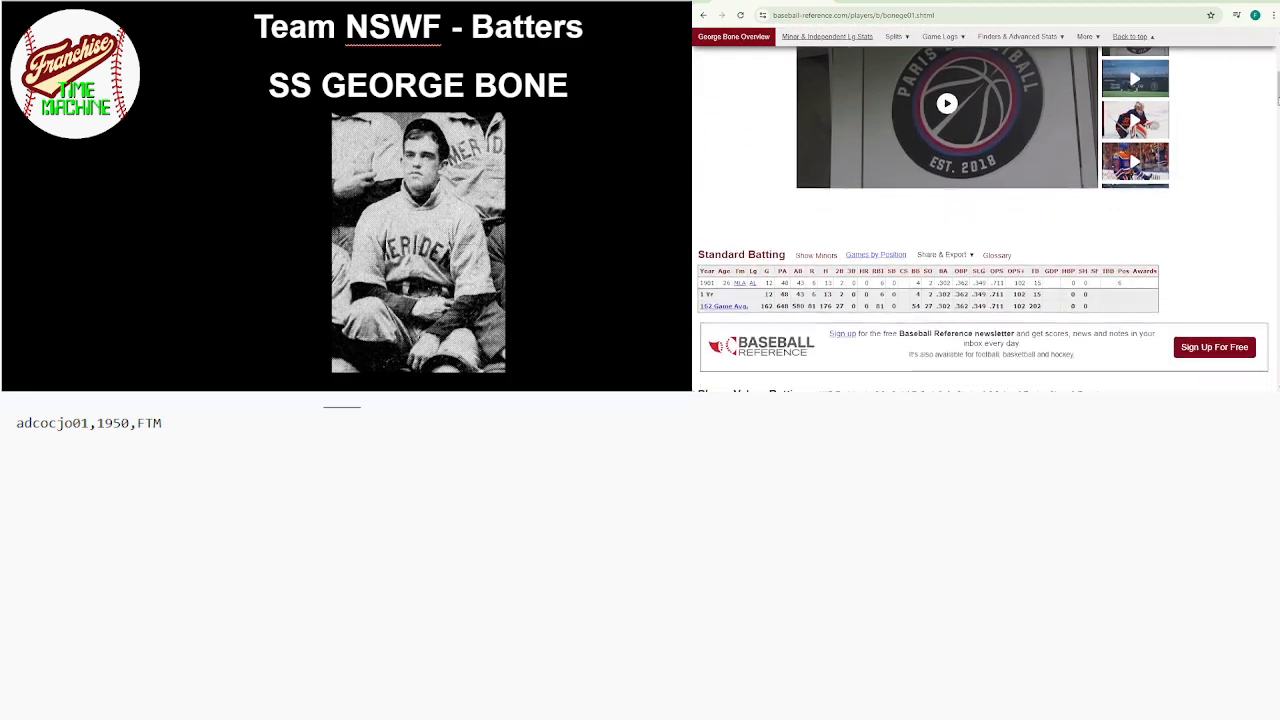
left_click_drag(1278, 110, 1278, 115)
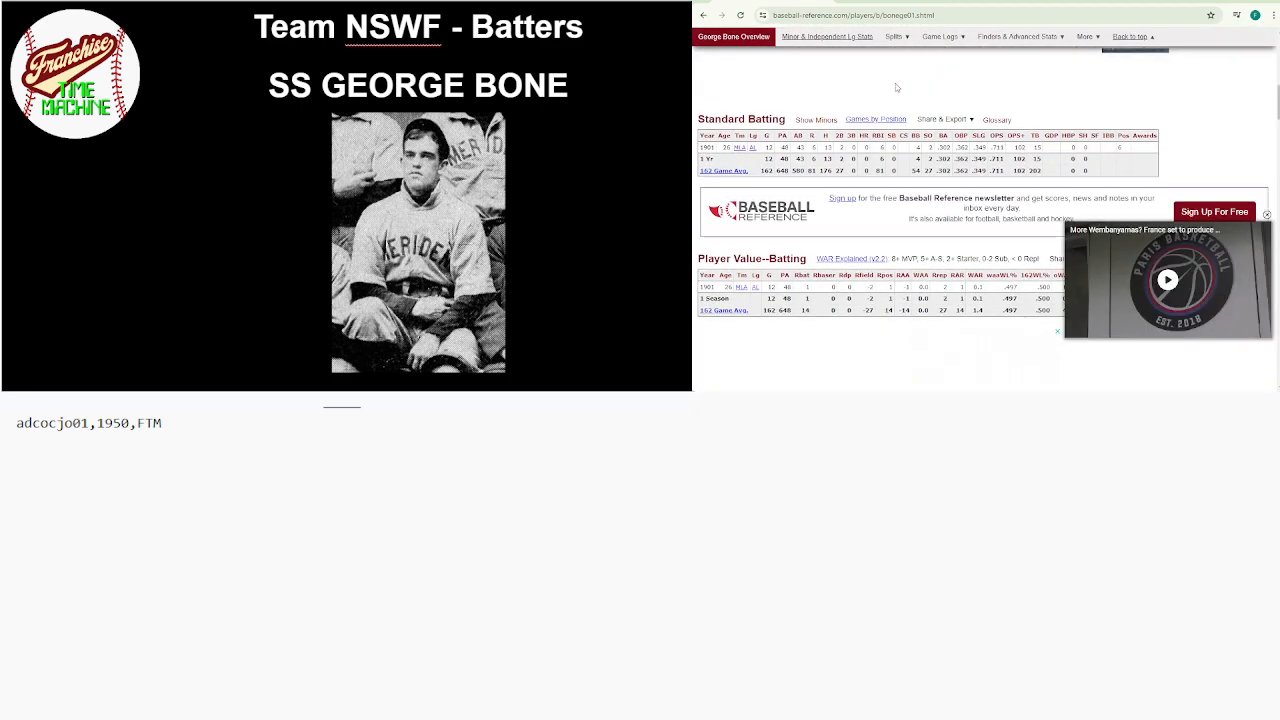
Copy George Bone's player ID from the address of his Baseball Reference page
left_click(884, 15)
left_click_drag(909, 15, 884, 15)
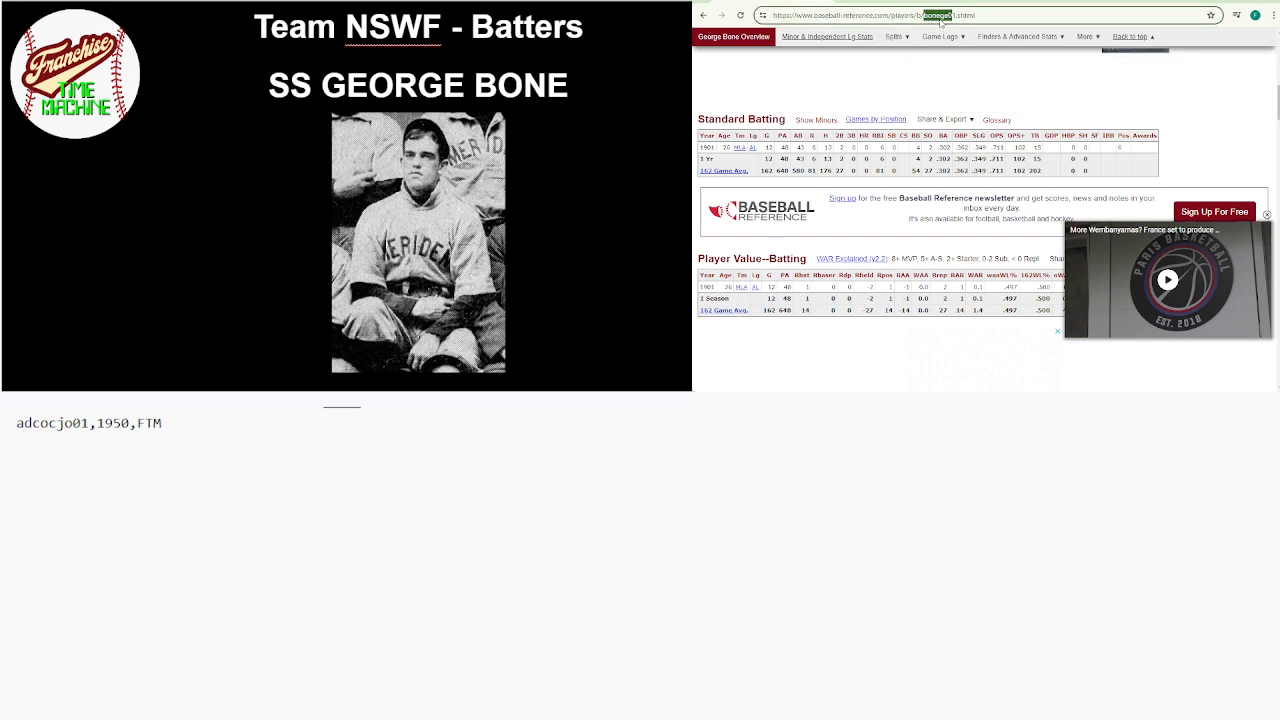
left_click_drag(956, 18, 957, 16)
key("ctrl+c")
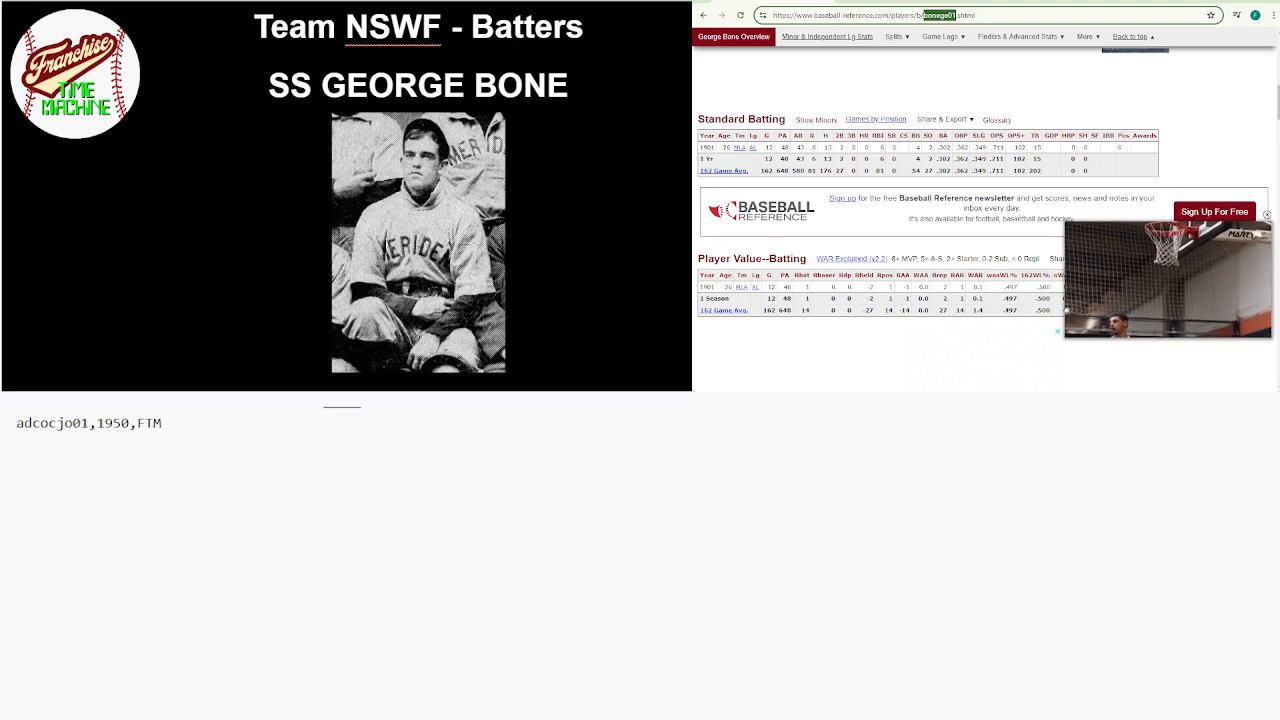
Add the line bonege01,1901,FTM below the Adcock entry in the batters list, ending with a new line
key("alt+Tab")
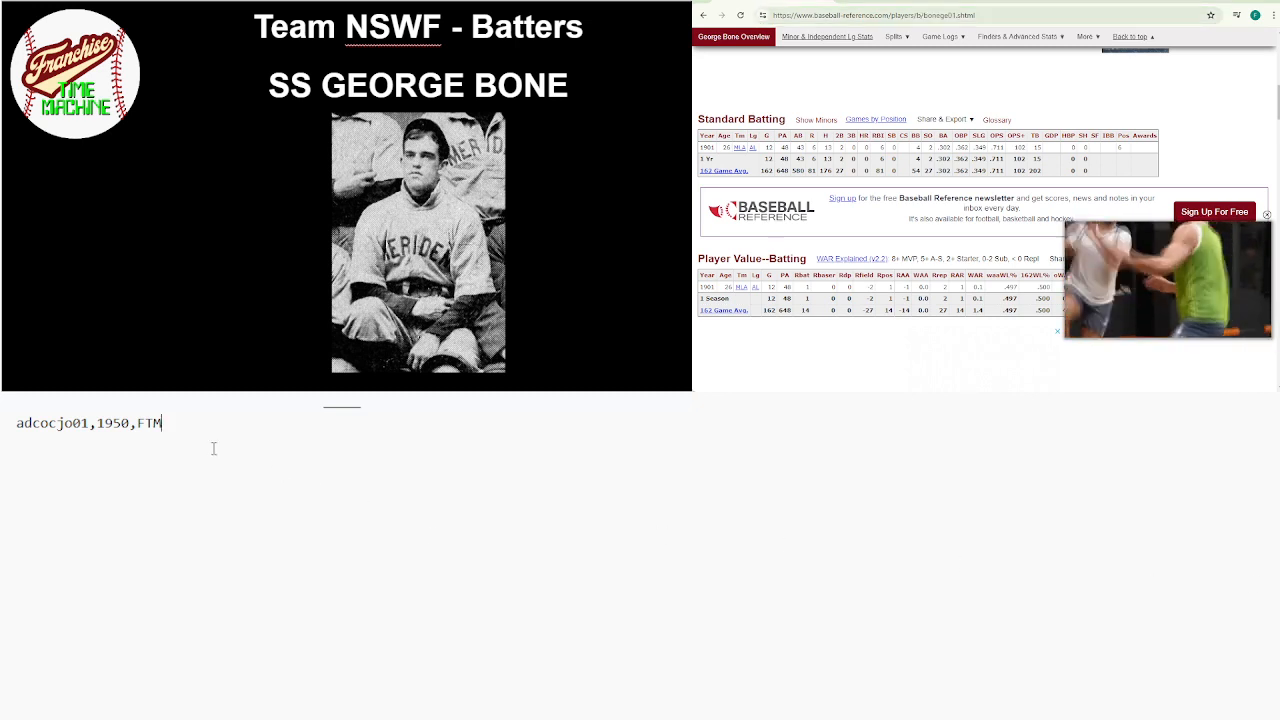
key("Return")
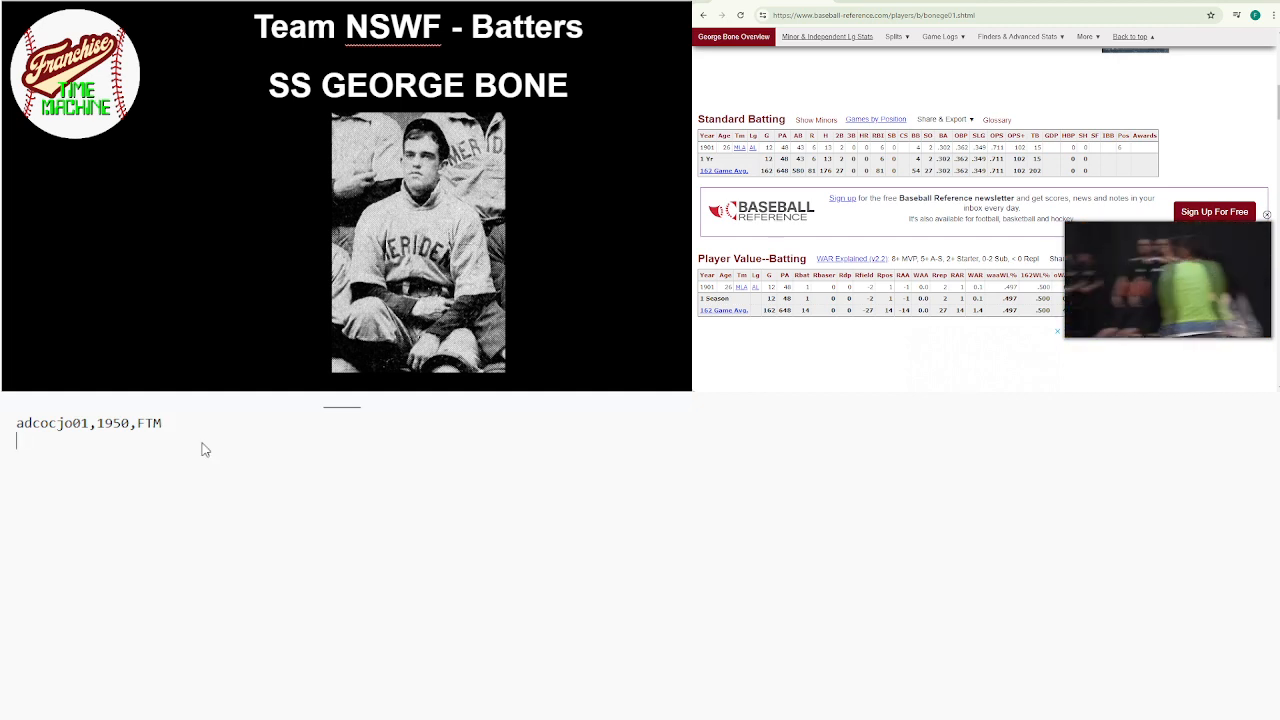
key("ctrl+v")
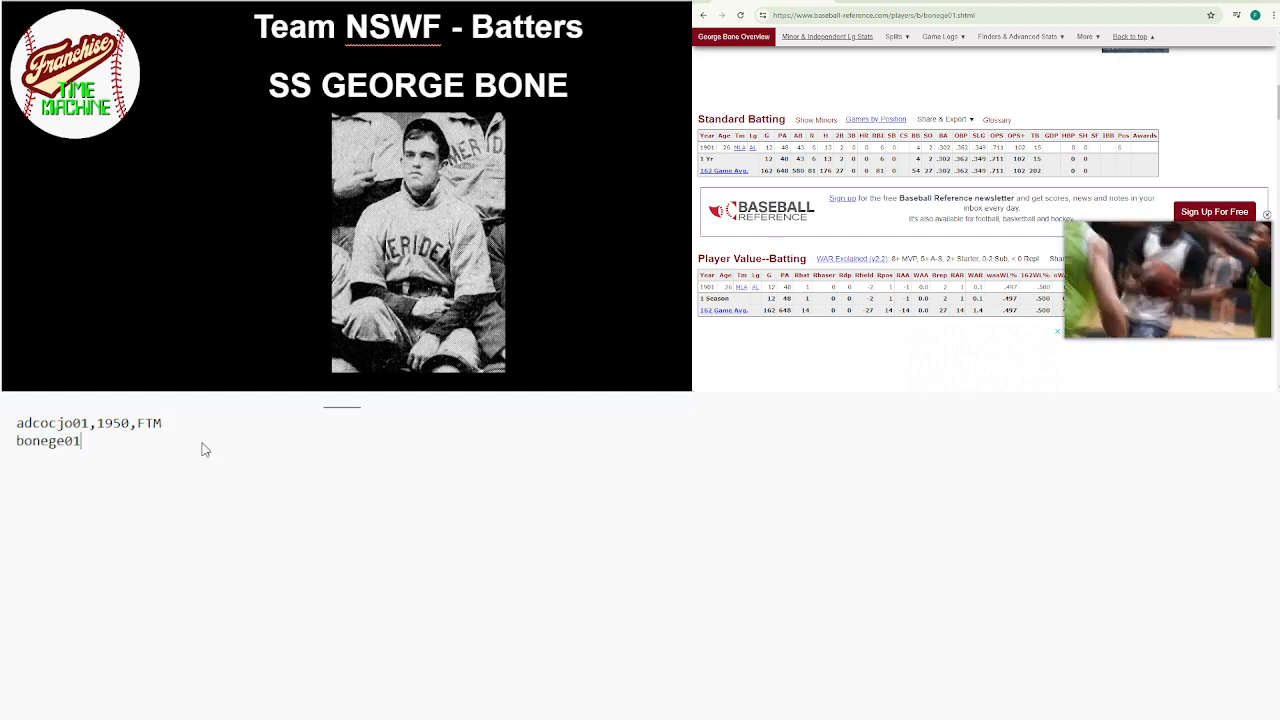
type(",1")
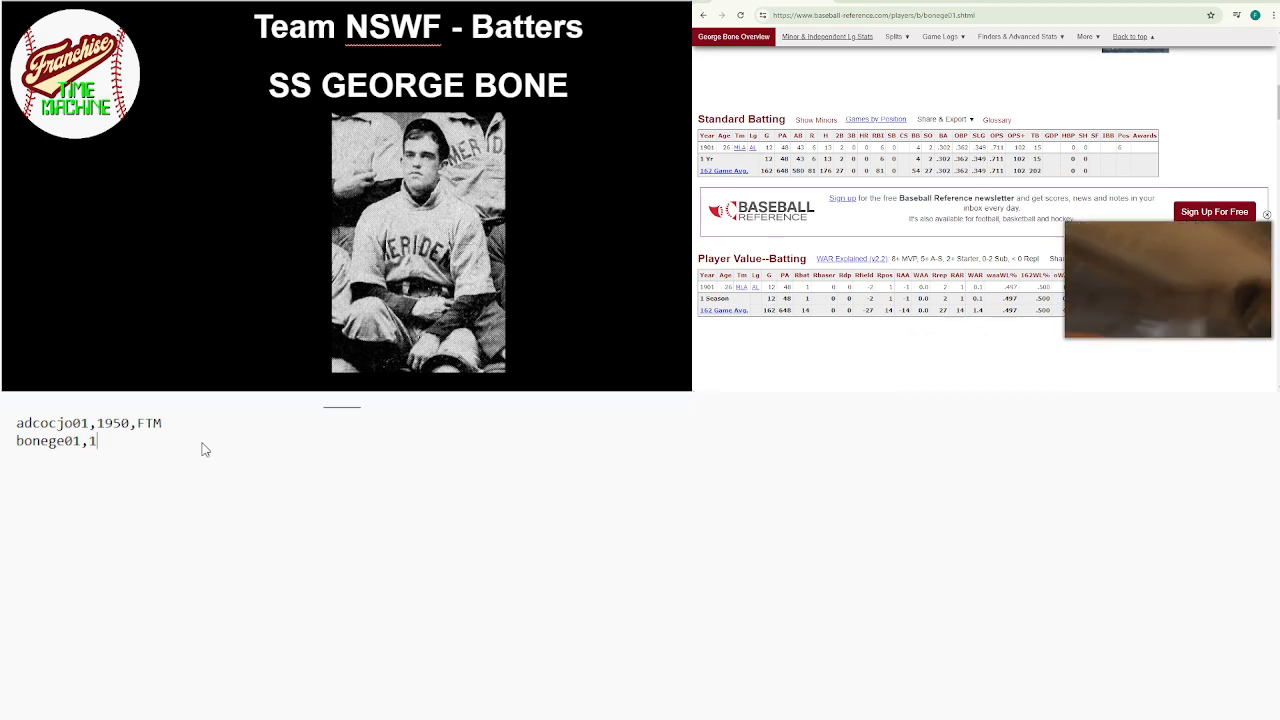
type("90")
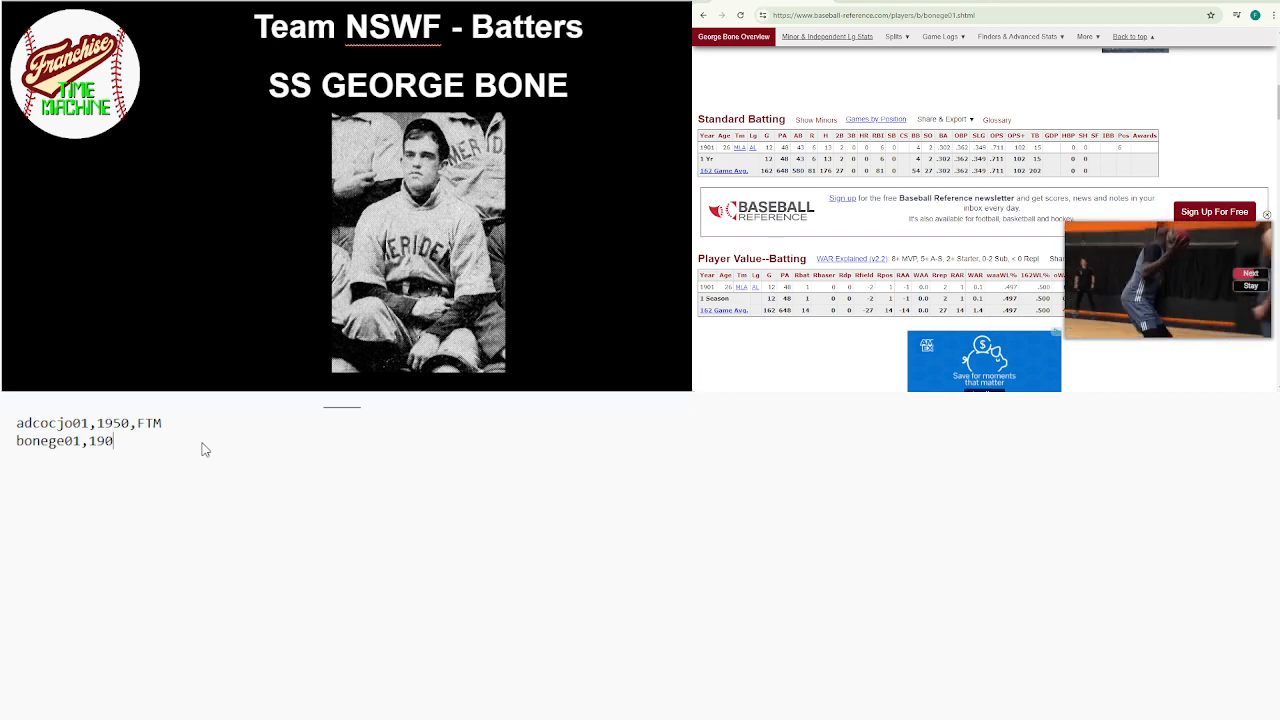
type("11")
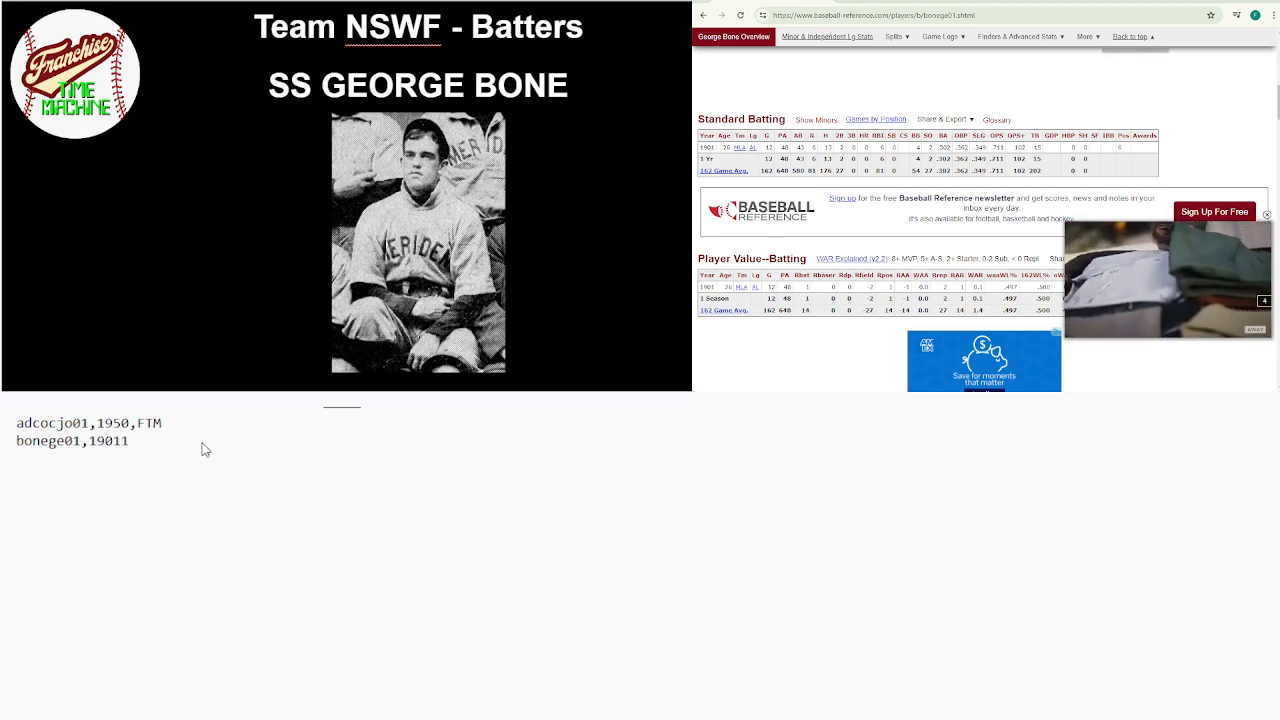
key("BackSpace")
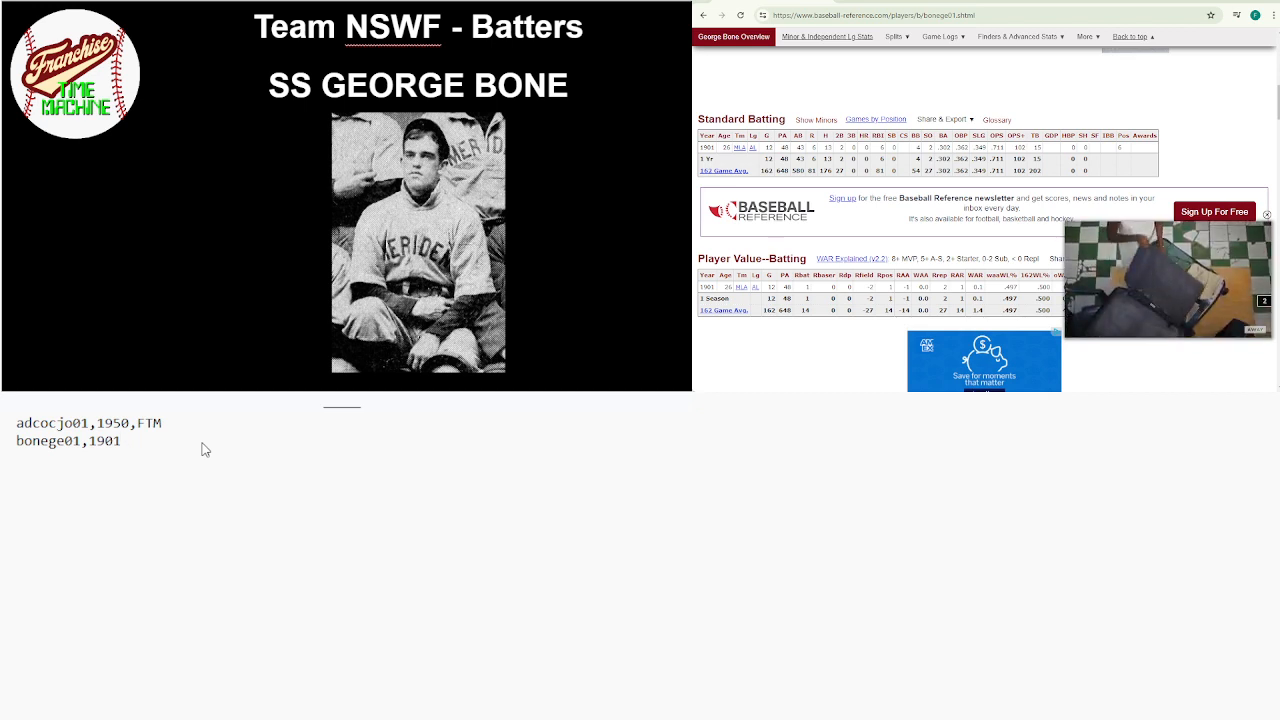
type(",FTM")
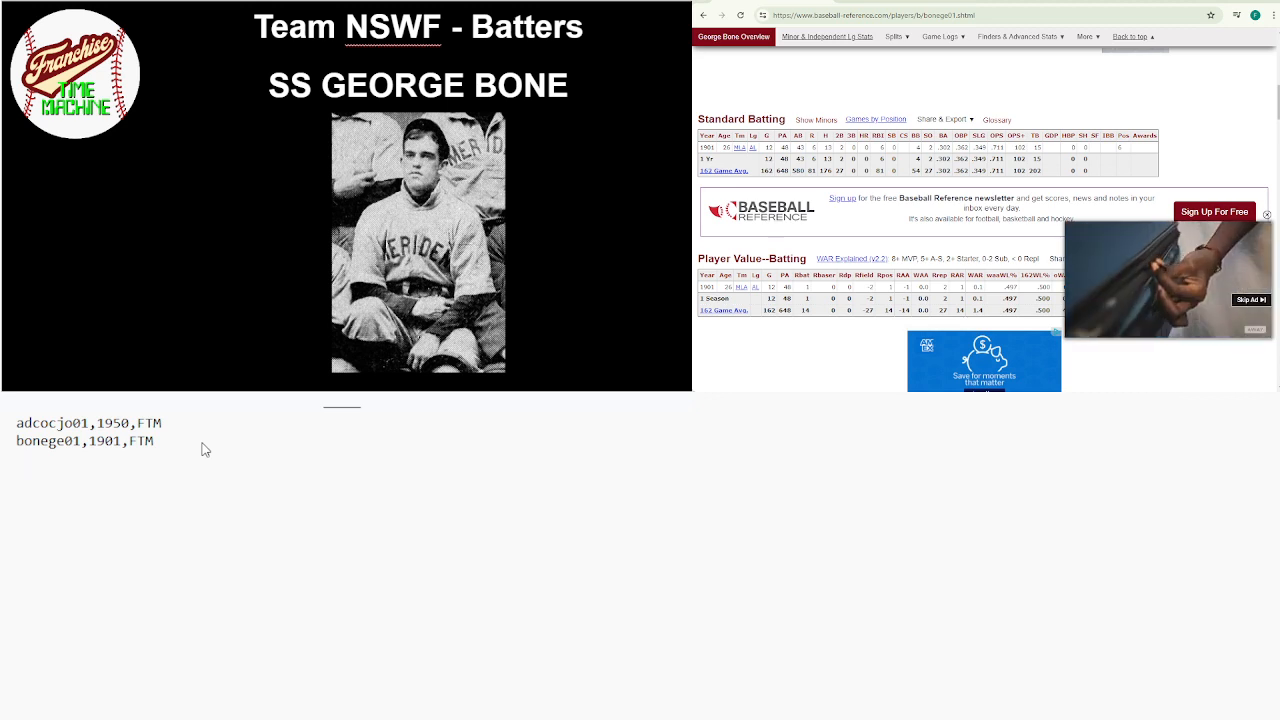
key("Return")
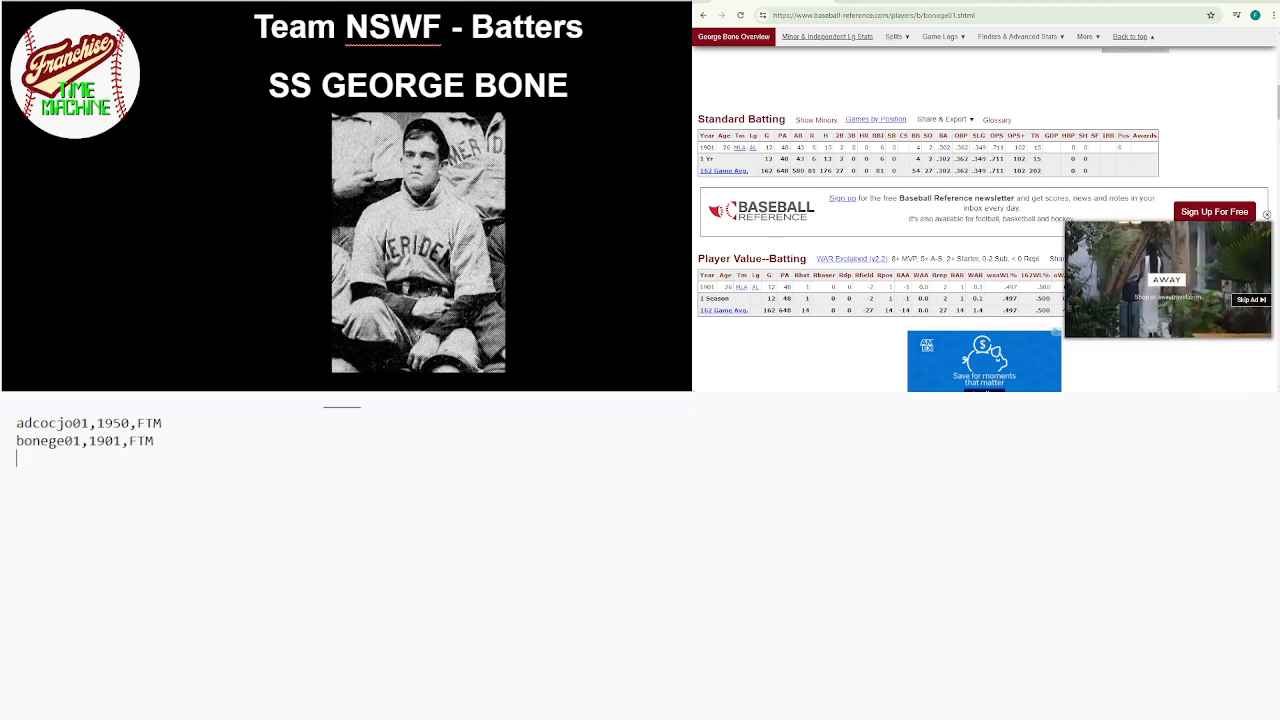
Advance the slides to Benny Bowcock, search Baseball Reference for him, and open his player page at the Standard Batting table
left_click_drag(1277, 101, 1277, 52)
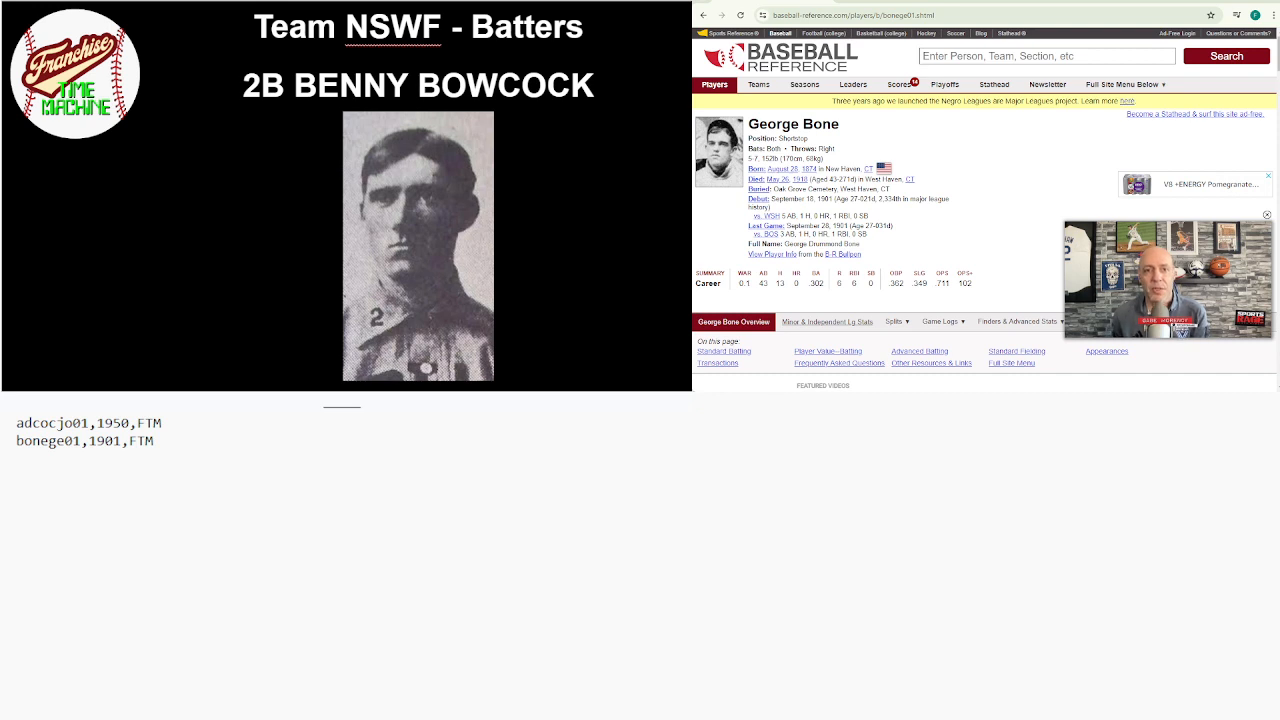
left_click(1065, 58)
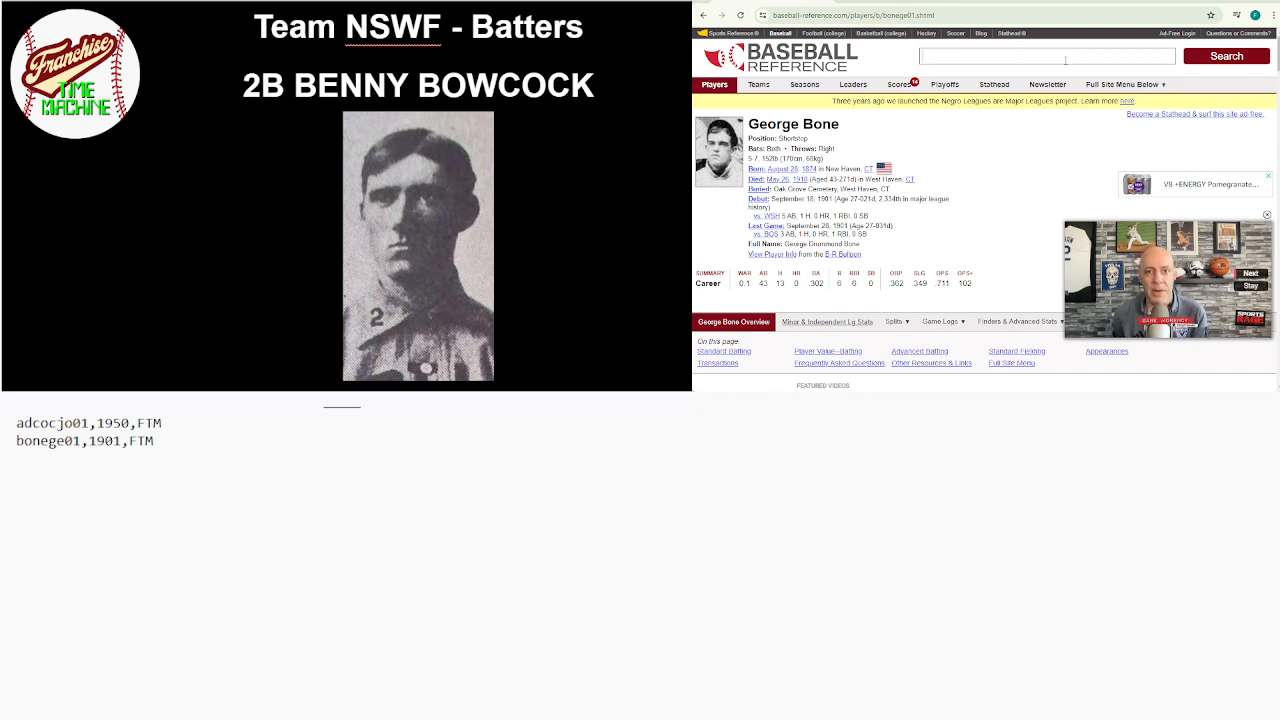
type("BENNY ")
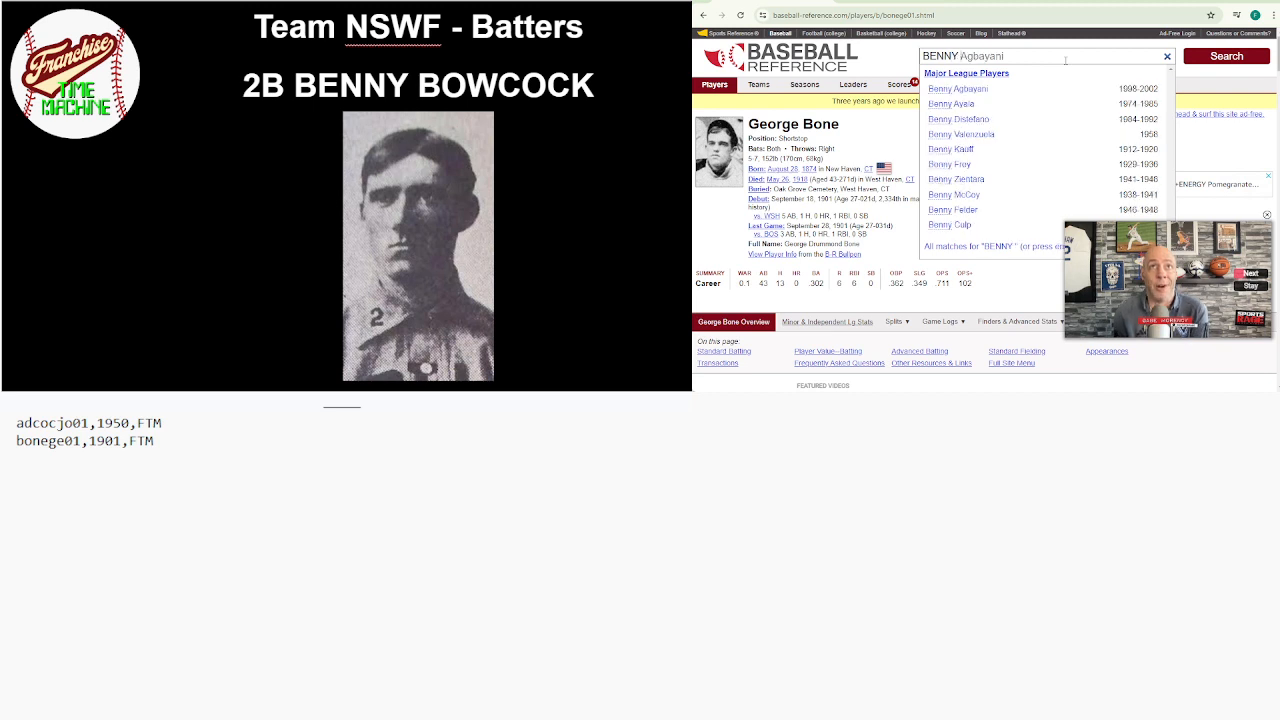
type("BOWCOCK")
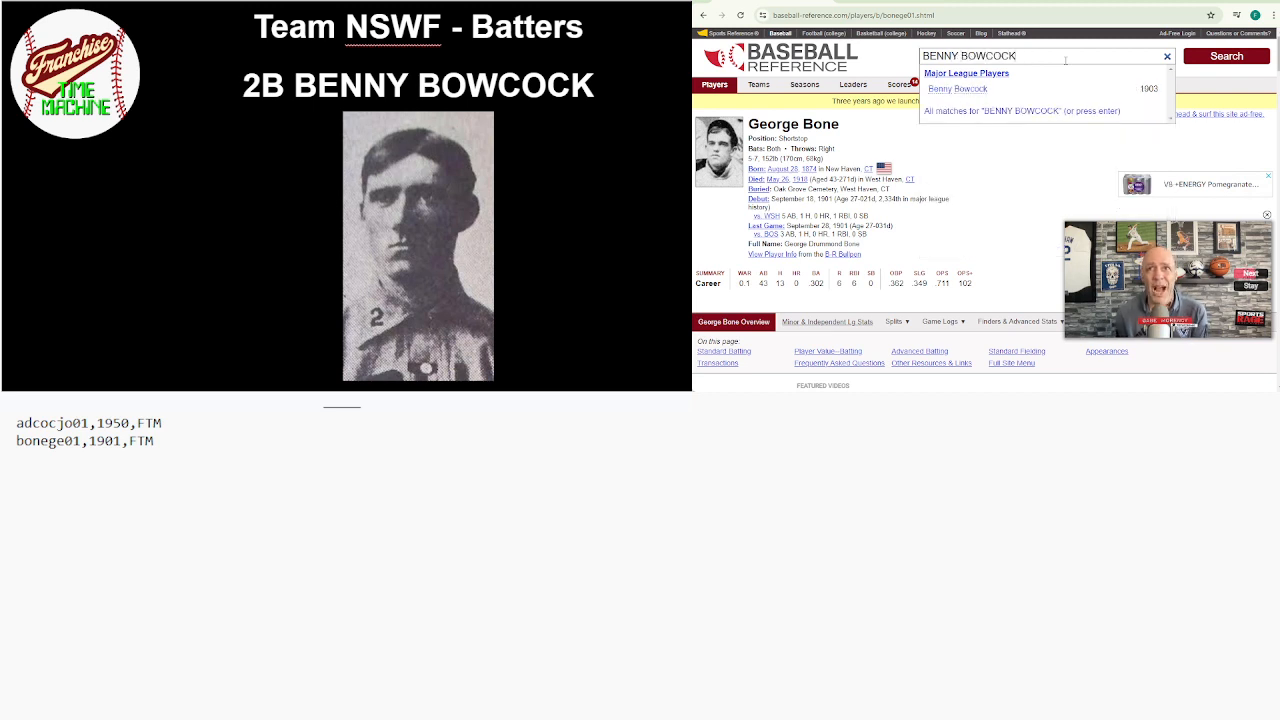
left_click(989, 89)
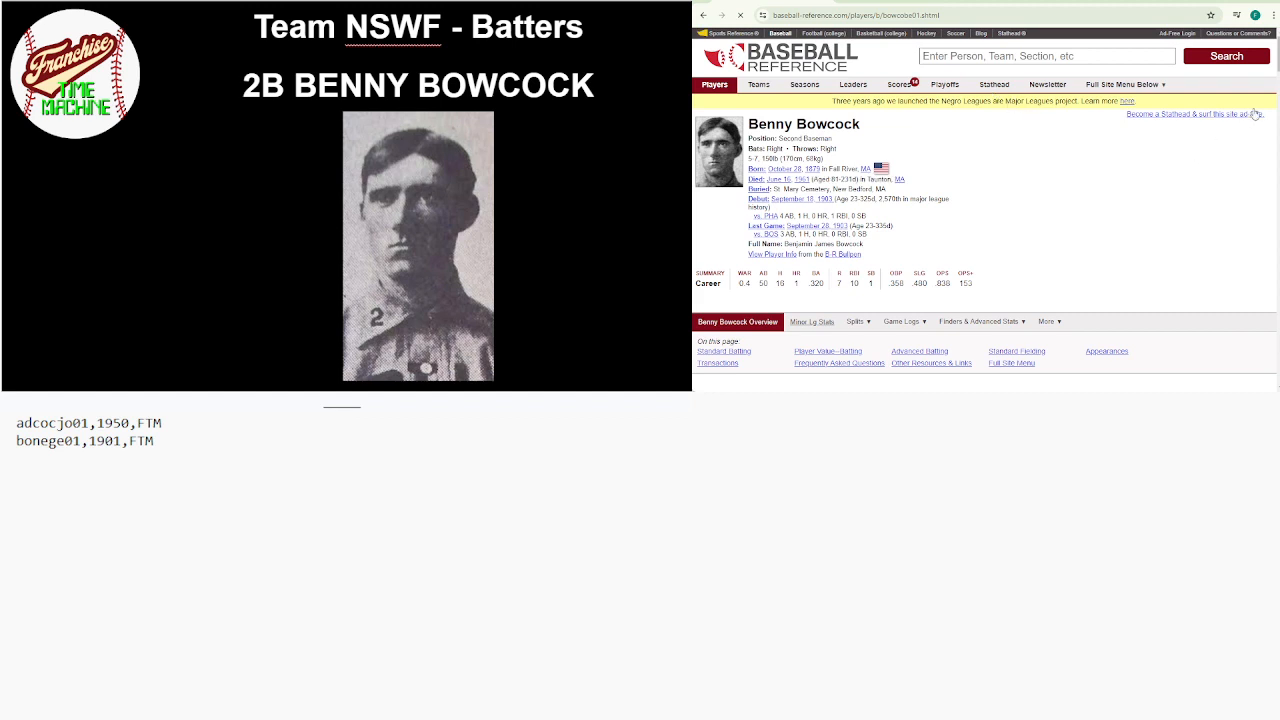
scroll(1276, 76, "down", 3)
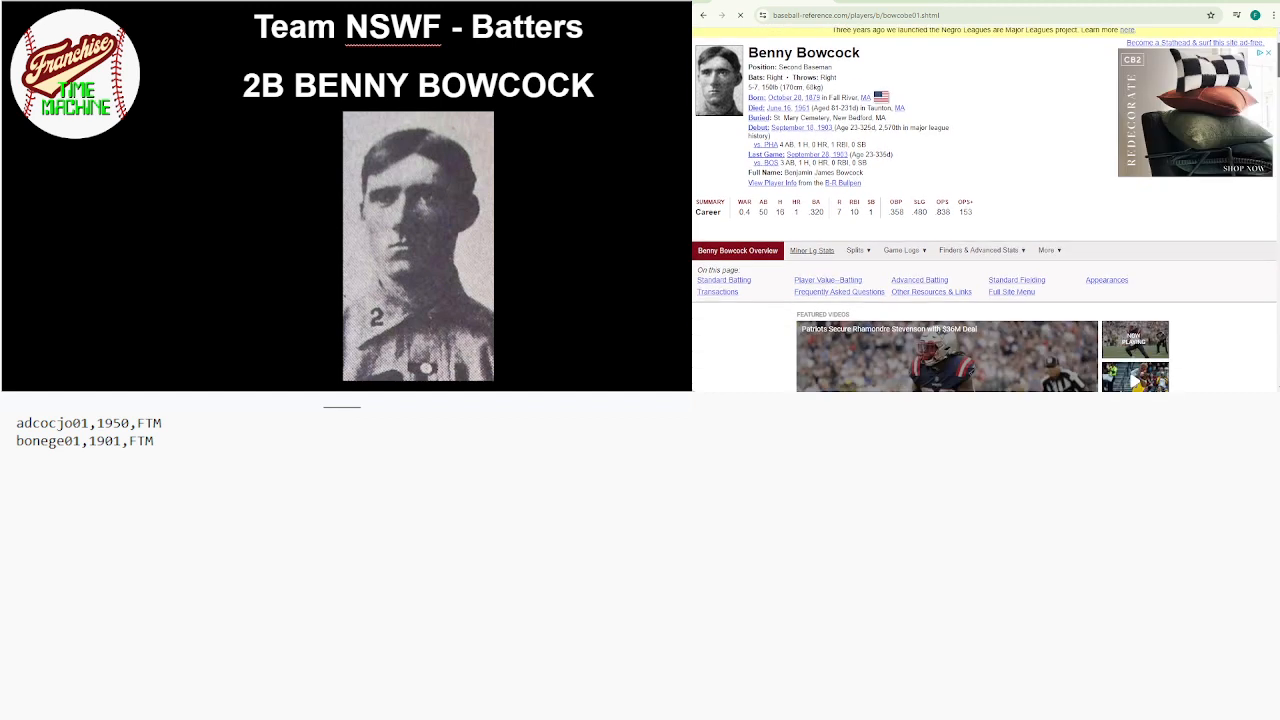
scroll(1276, 90, "down", 9)
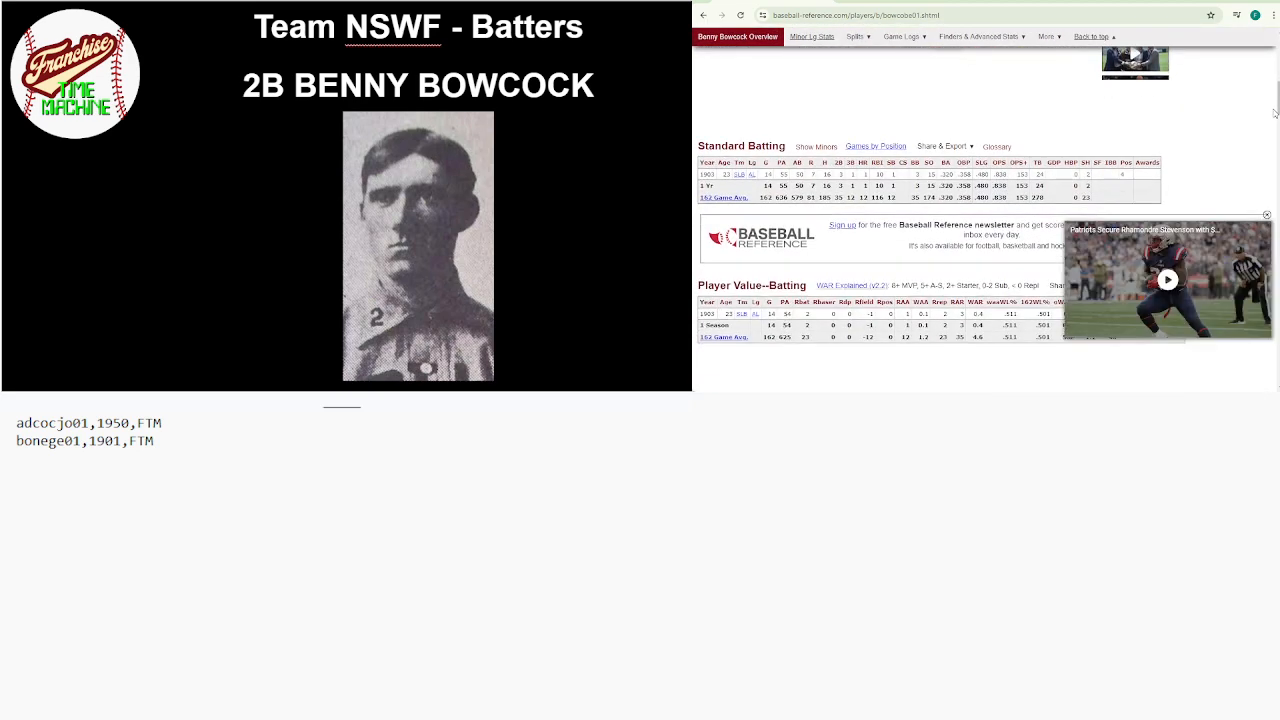
scroll(1274, 113, "up", 10)
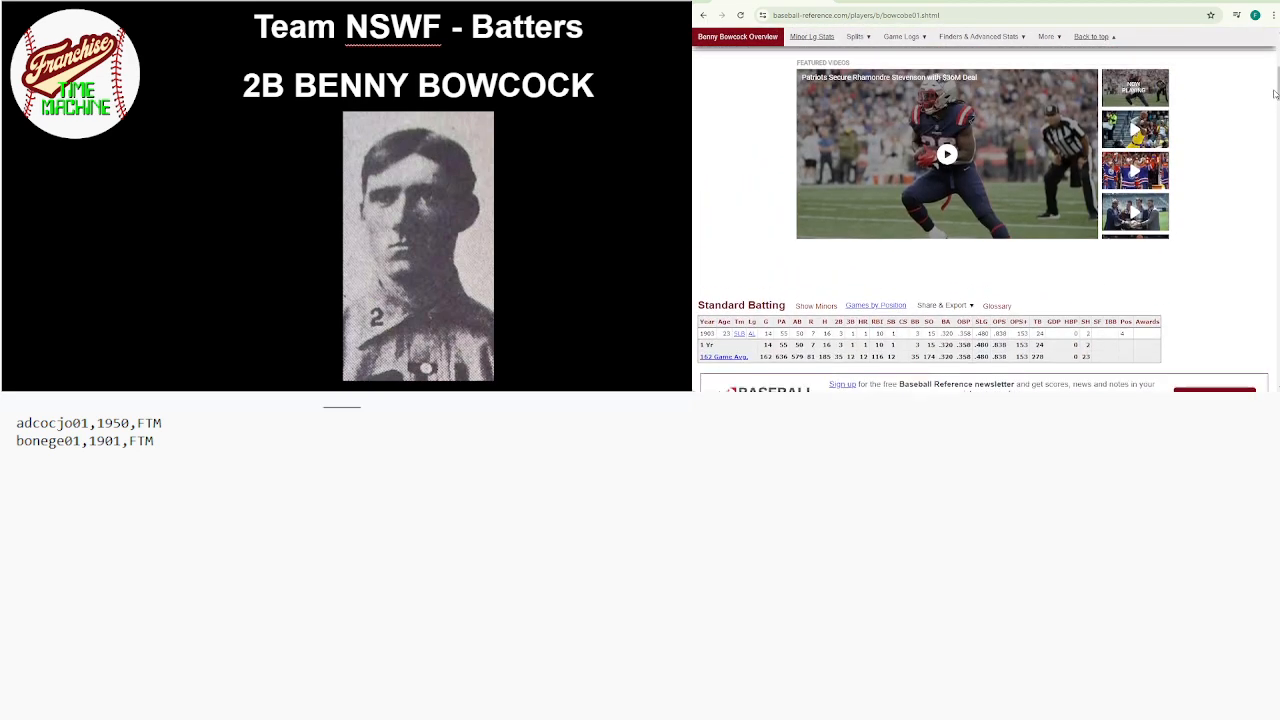
scroll(1274, 76, "up", 3)
scroll(1274, 100, "down", 10)
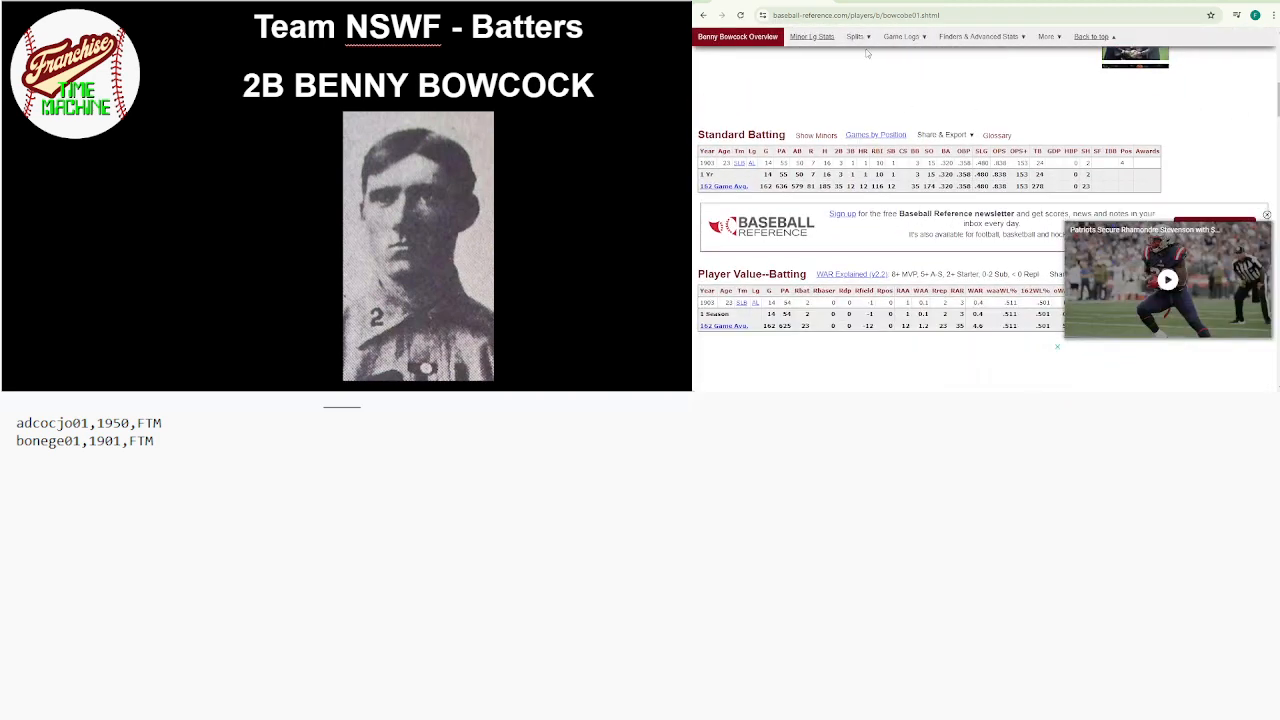
Copy Benny Bowcock's player ID from the page address and add the line bowcobe01,1903,FTM below the Bone entry
left_click_drag(883, 15, 918, 16)
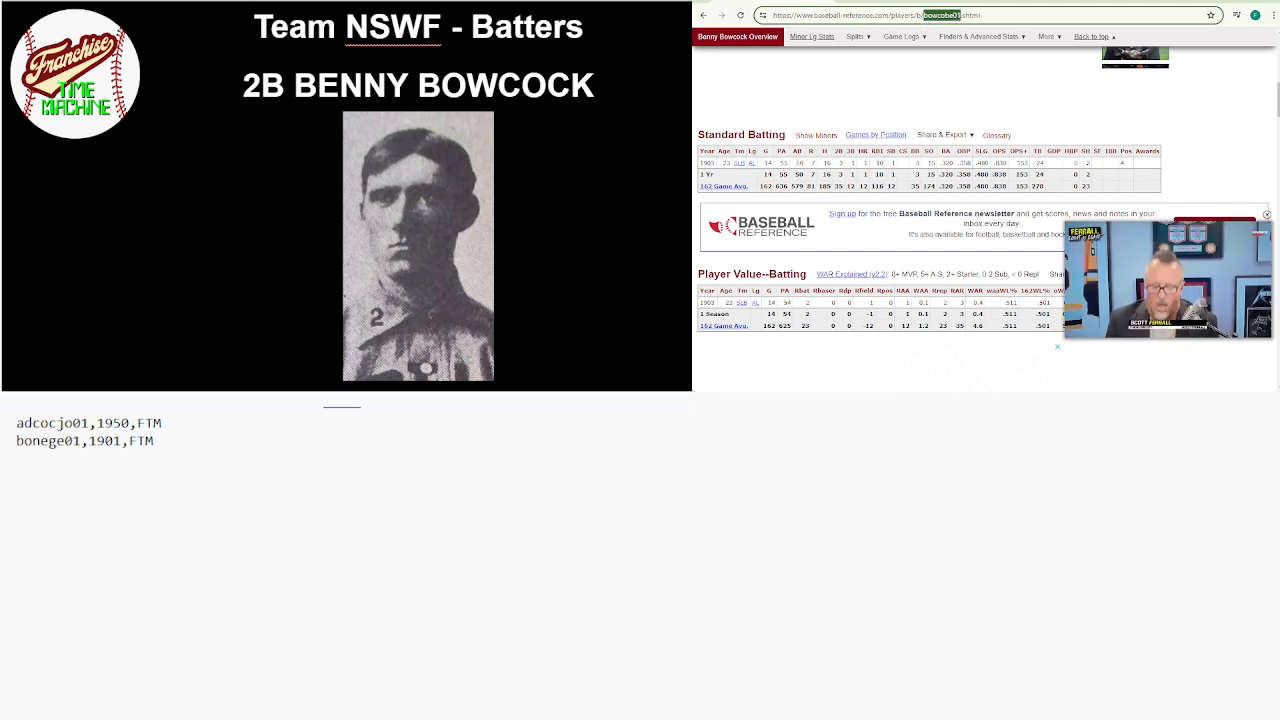
key("ctrl+c")
key("alt+Tab")
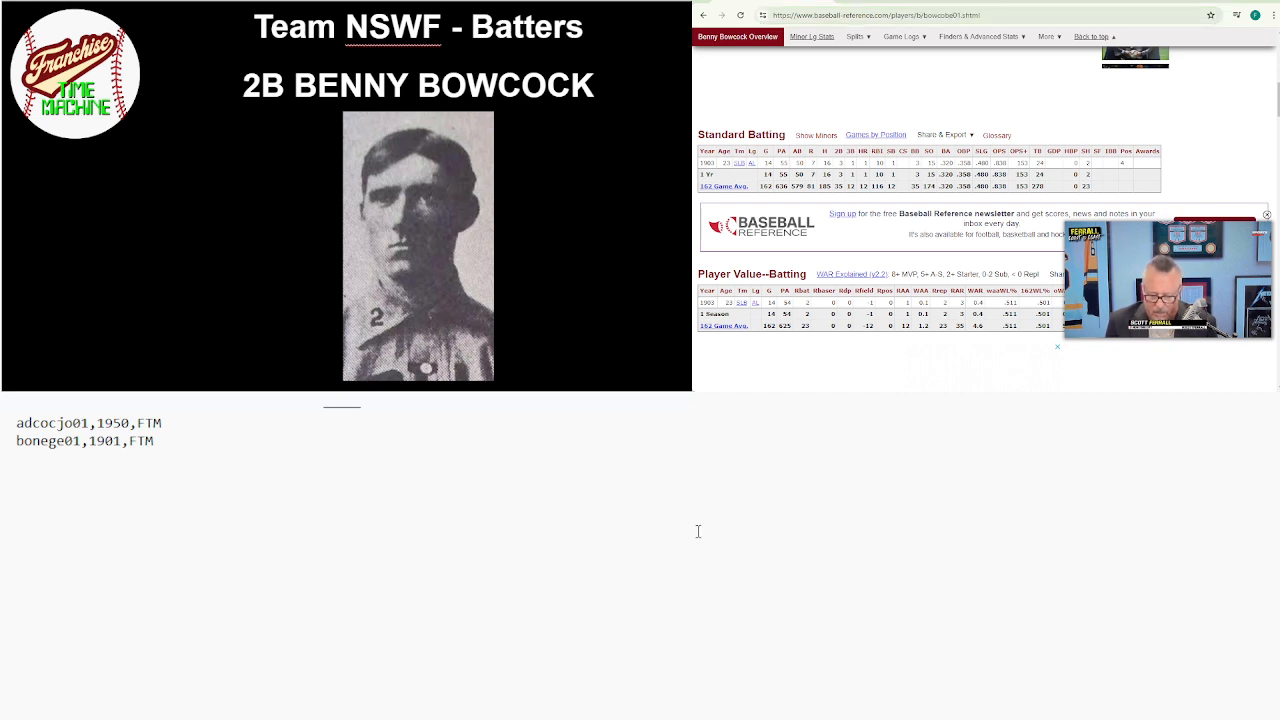
key("ctrl+v")
type(",1903")
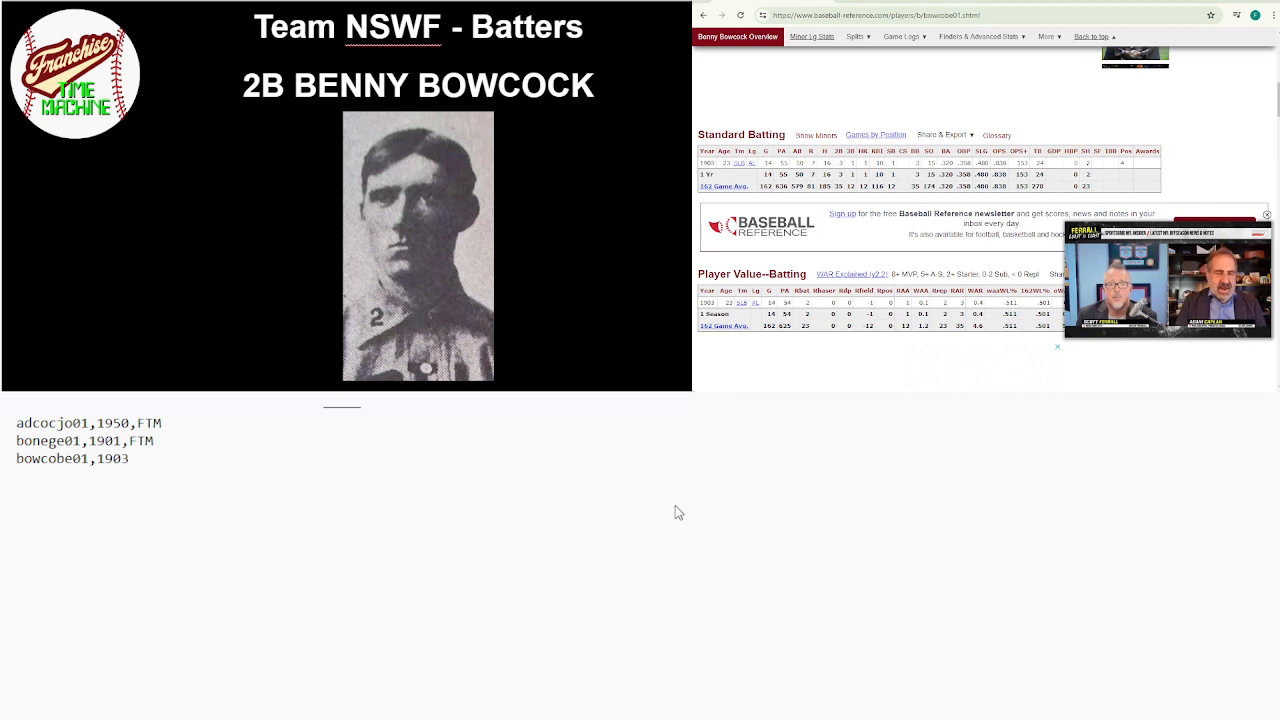
type(",FTM")
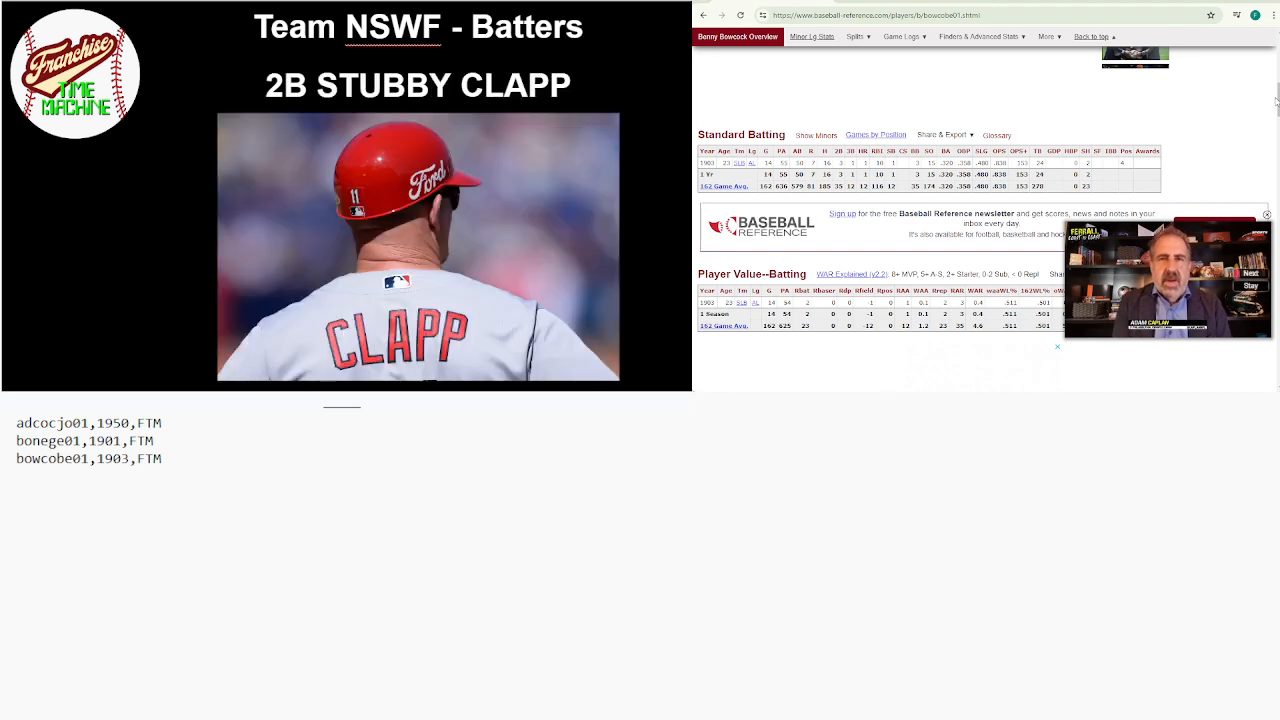
Advance the slides to Stubby Clapp, search Baseball Reference for him, and open his player page at the Standard Batting table
left_click(1091, 36)
left_click(1102, 58)
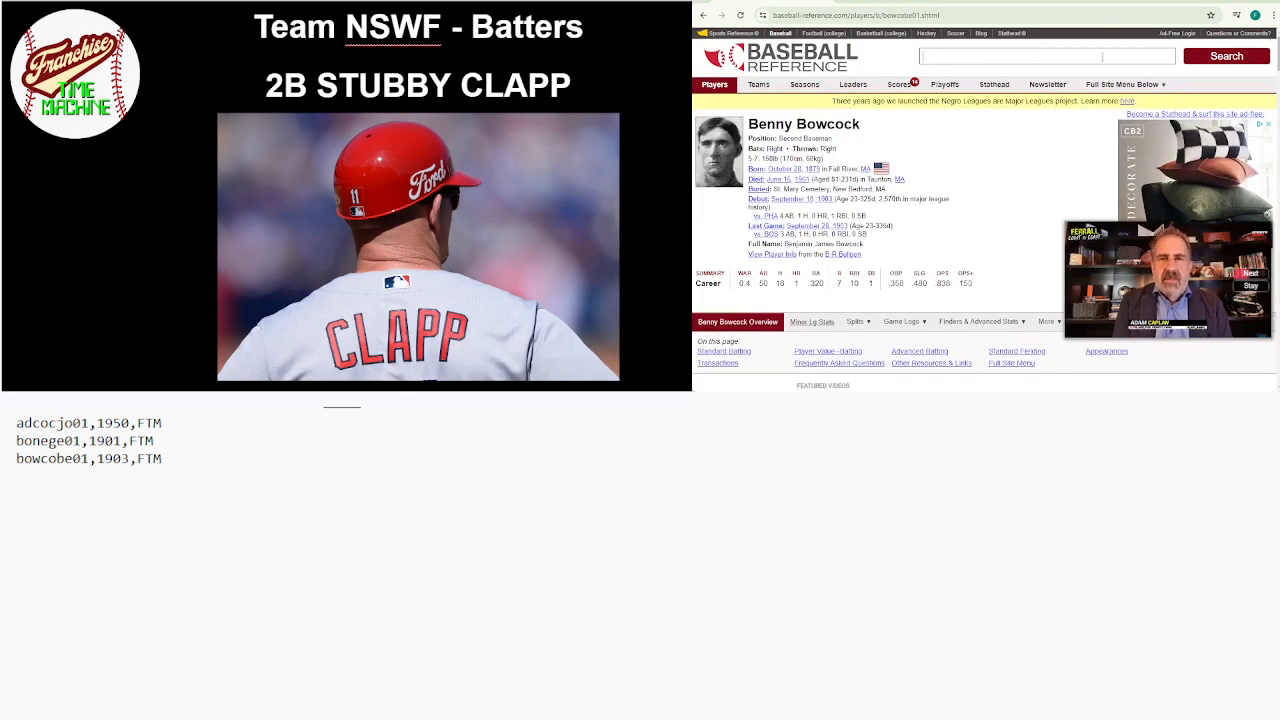
type("STUBBY CL")
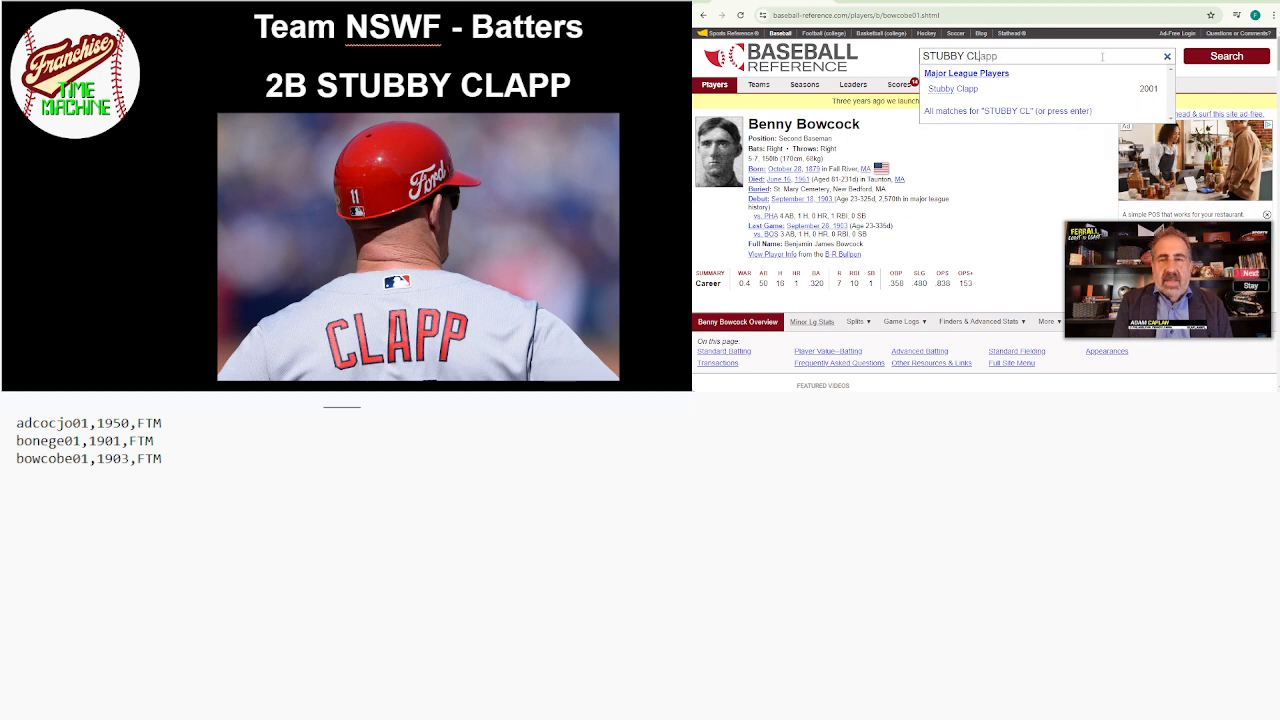
left_click(1040, 89)
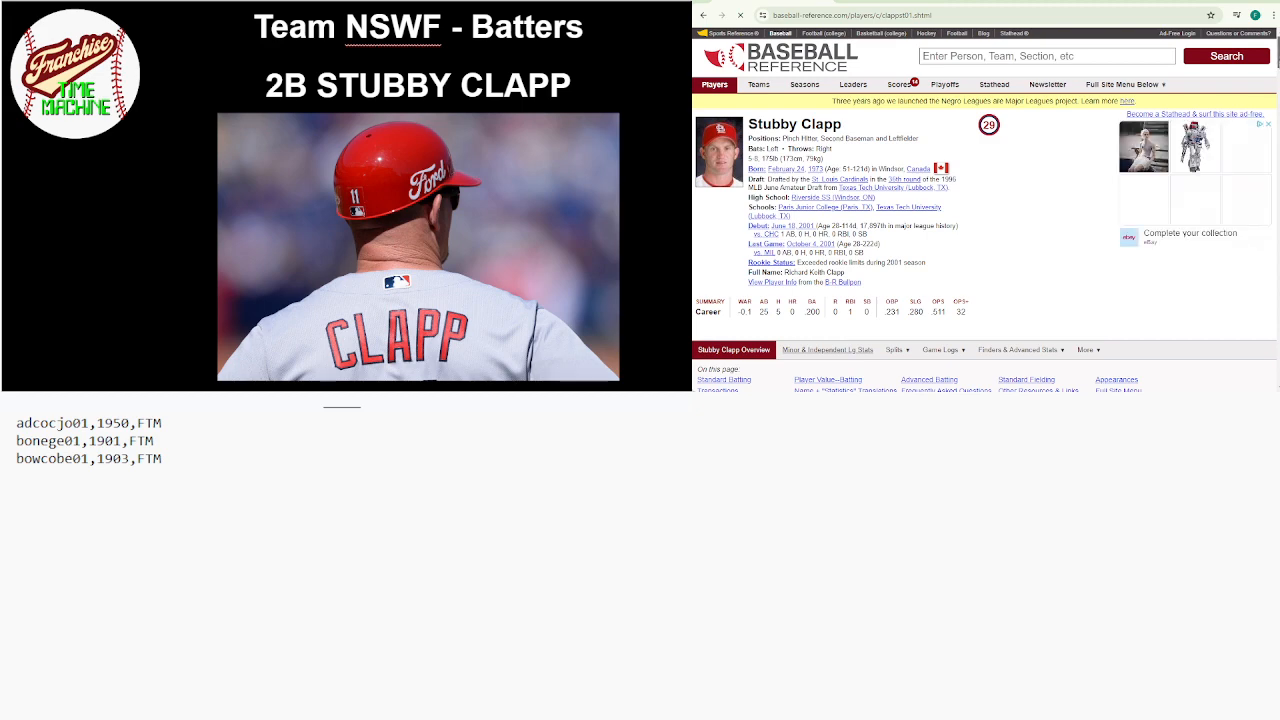
scroll(986, 209, "down", 3)
scroll(1276, 100, "down", 2)
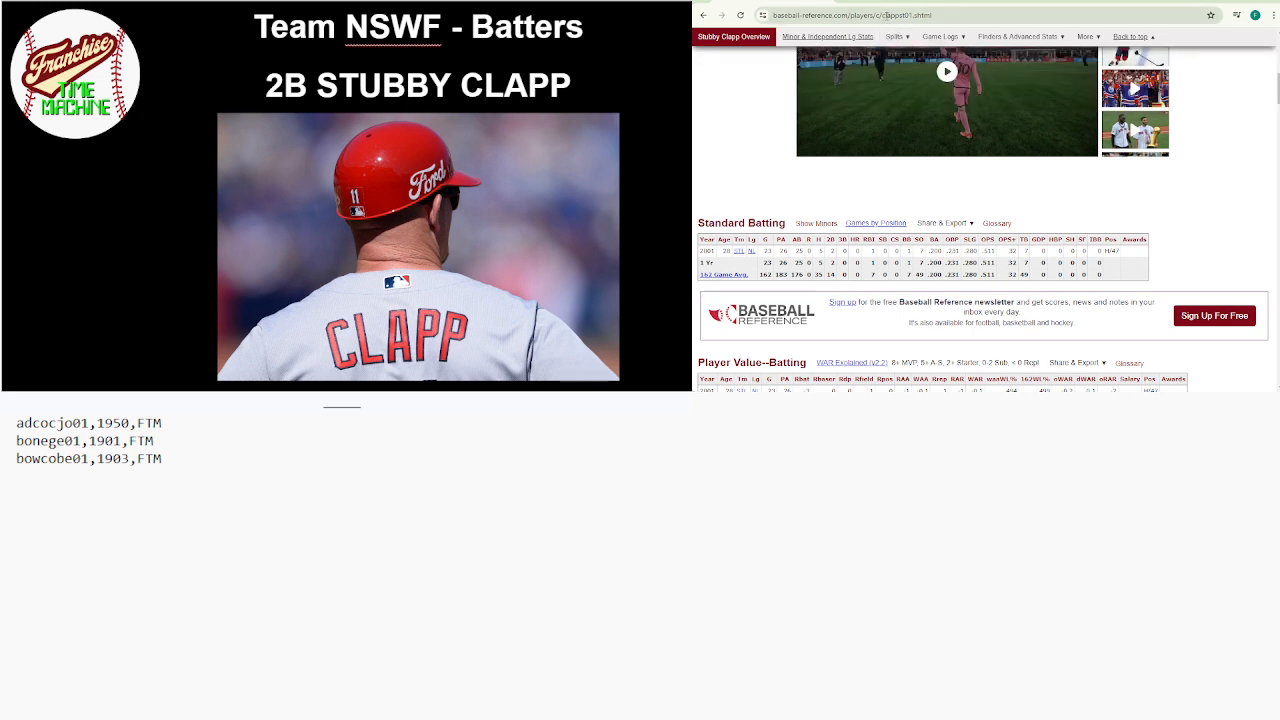
Copy Stubby Clapp's player ID from the page address and add clappst01,2001,FTM below the Bowcock entry, ending with a new line
double_click(909, 15)
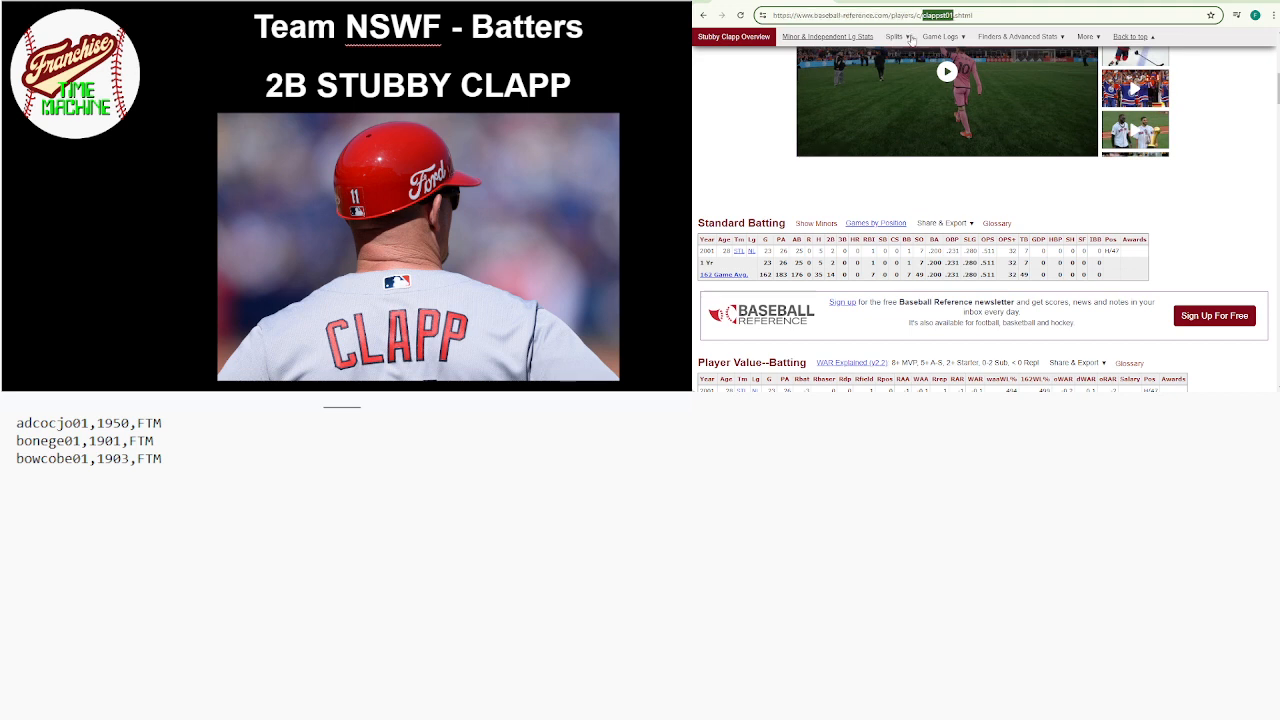
mouse_move(911, 38)
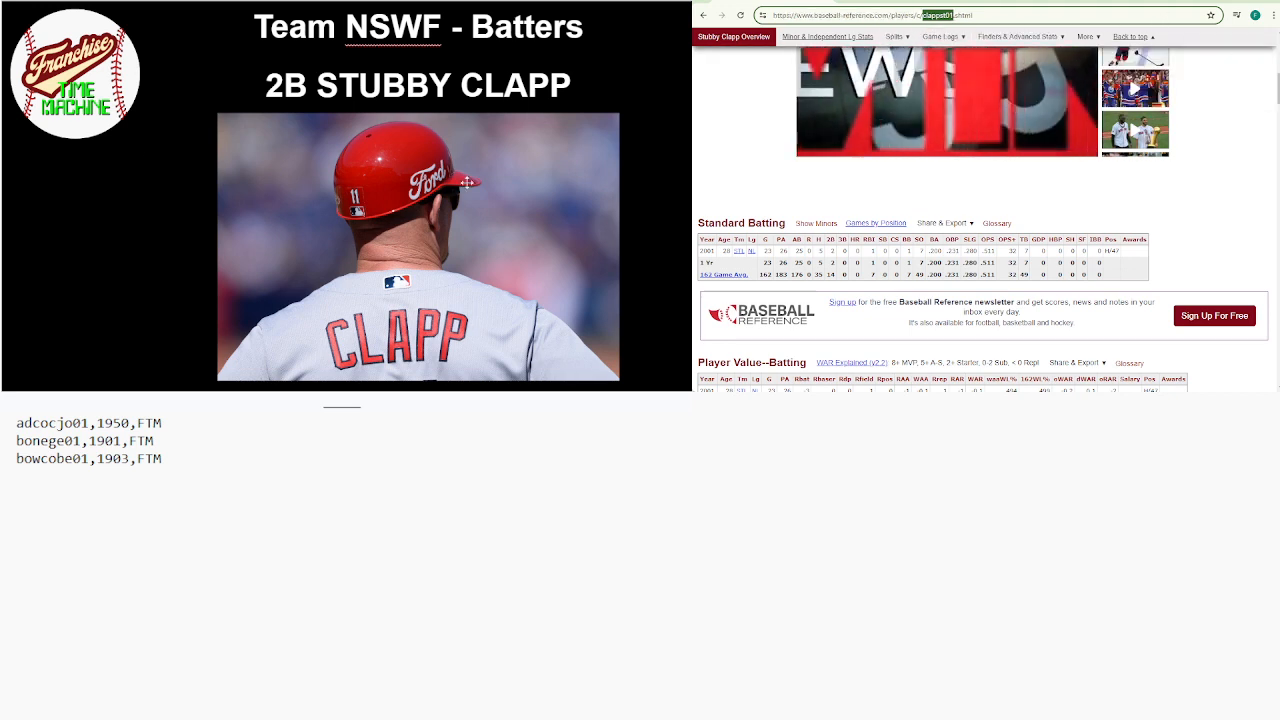
left_click(785, 552)
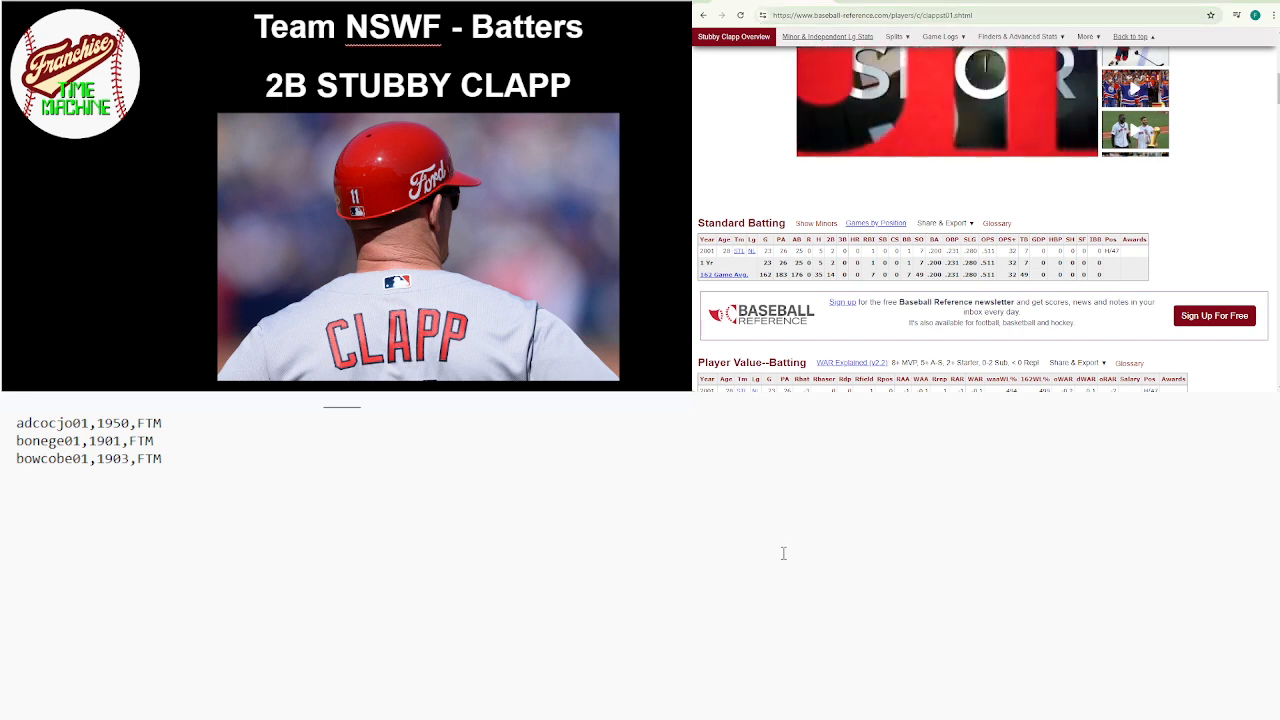
key("ctrl+v")
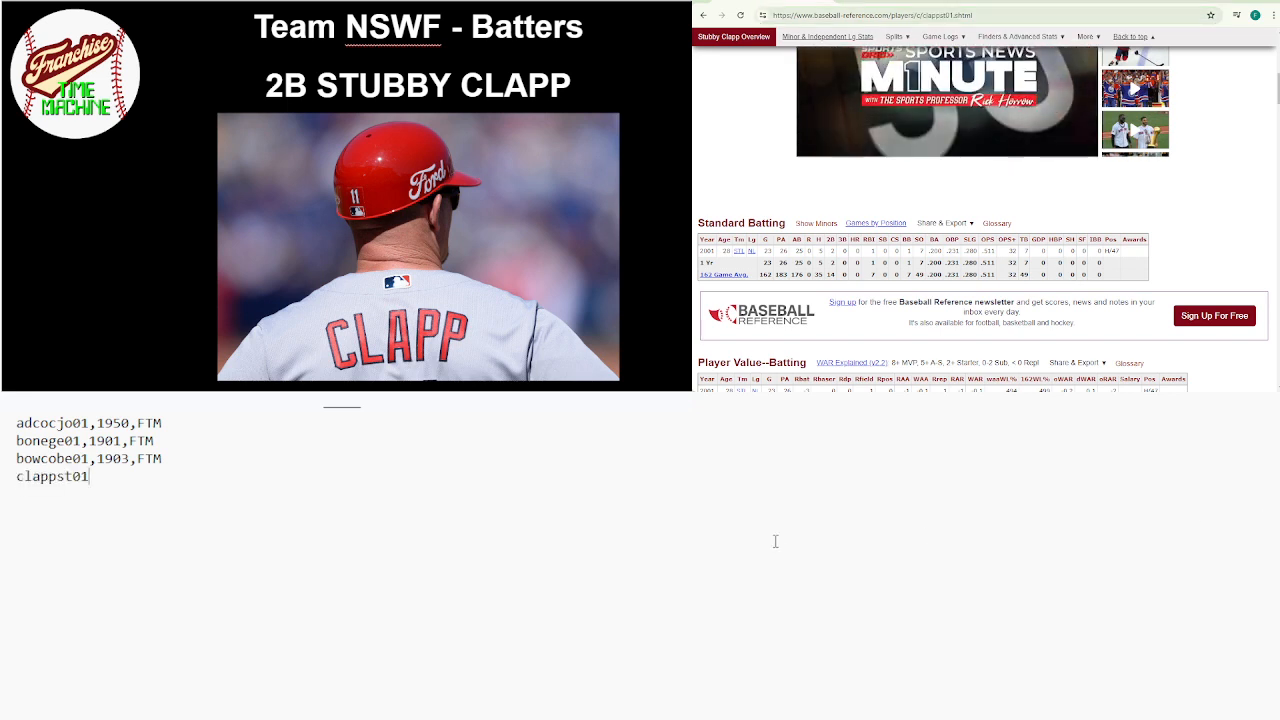
type(",200")
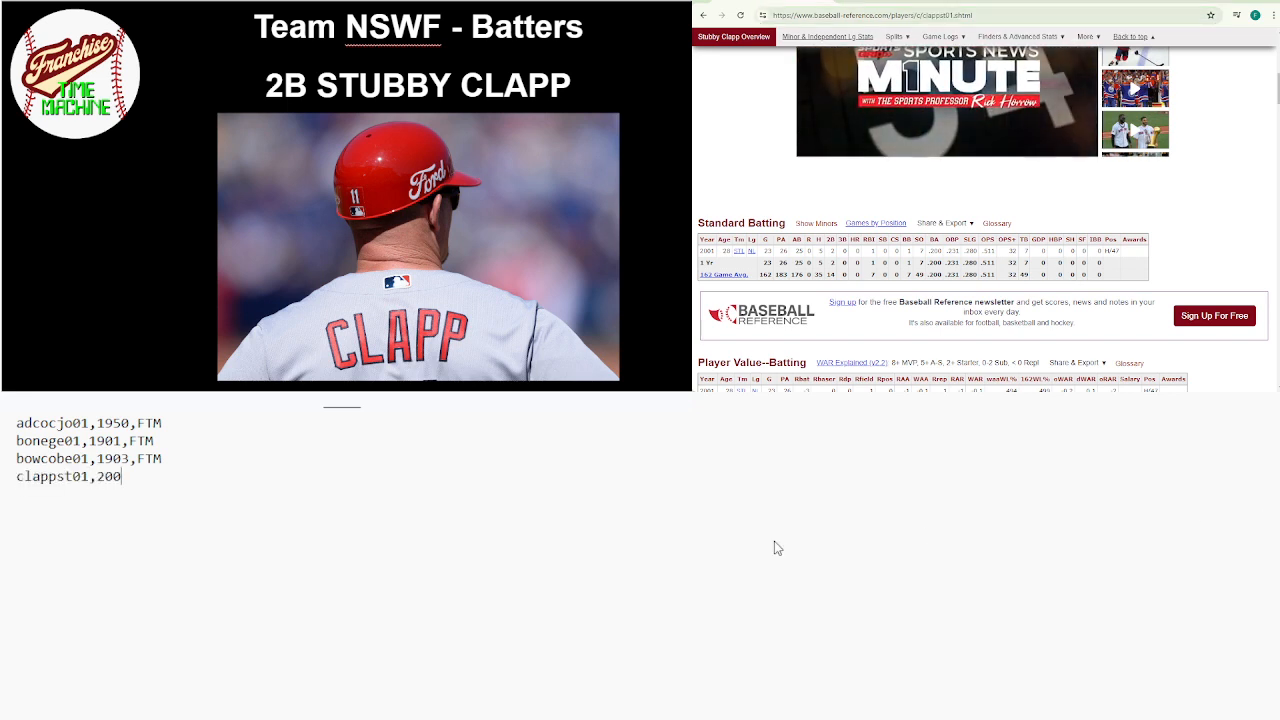
type("1,FTM")
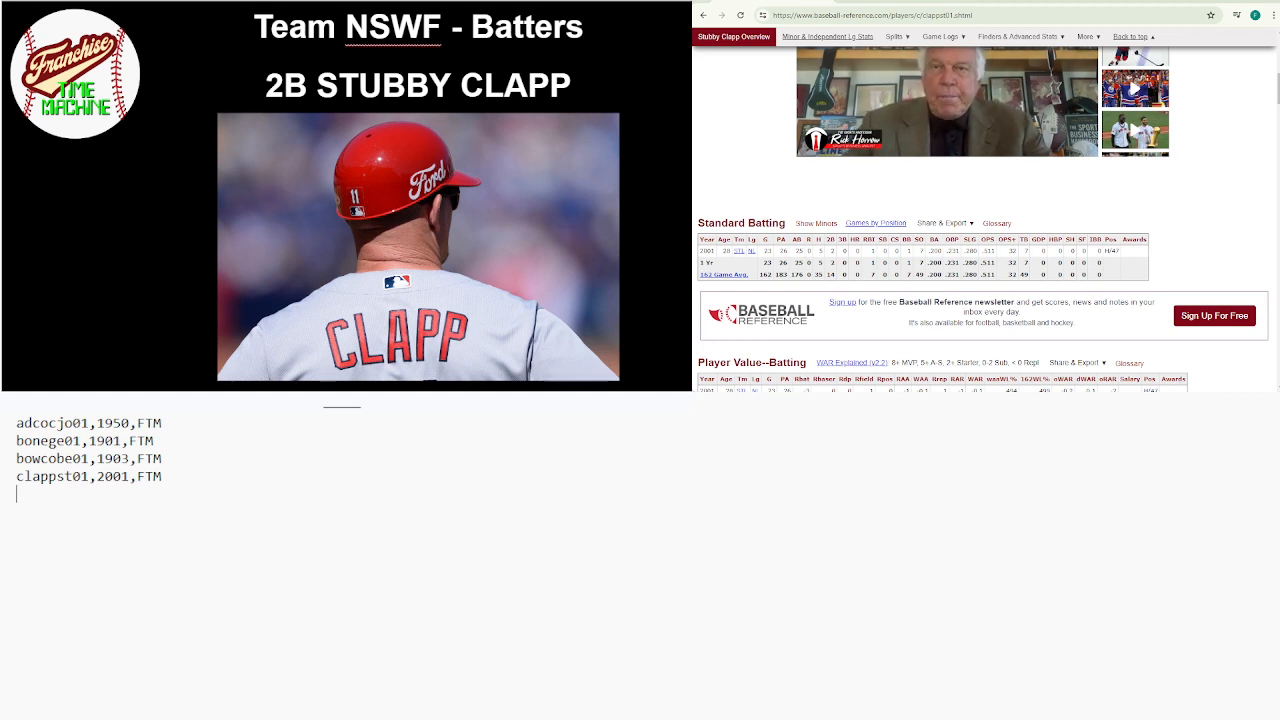
left_click_drag(1277, 80, 1277, 59)
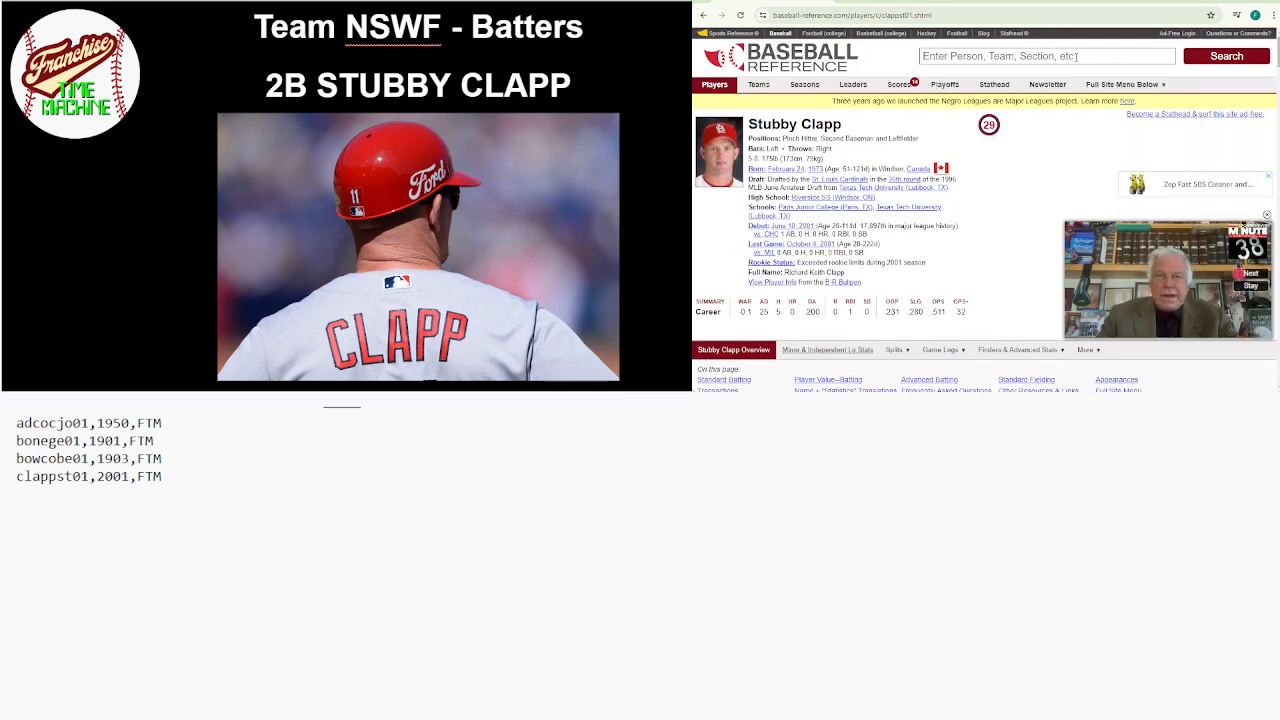
Advance the slides to Jim Cockman, search Baseball Reference for him, and open his player page at the Standard Batting table
left_click(1075, 56)
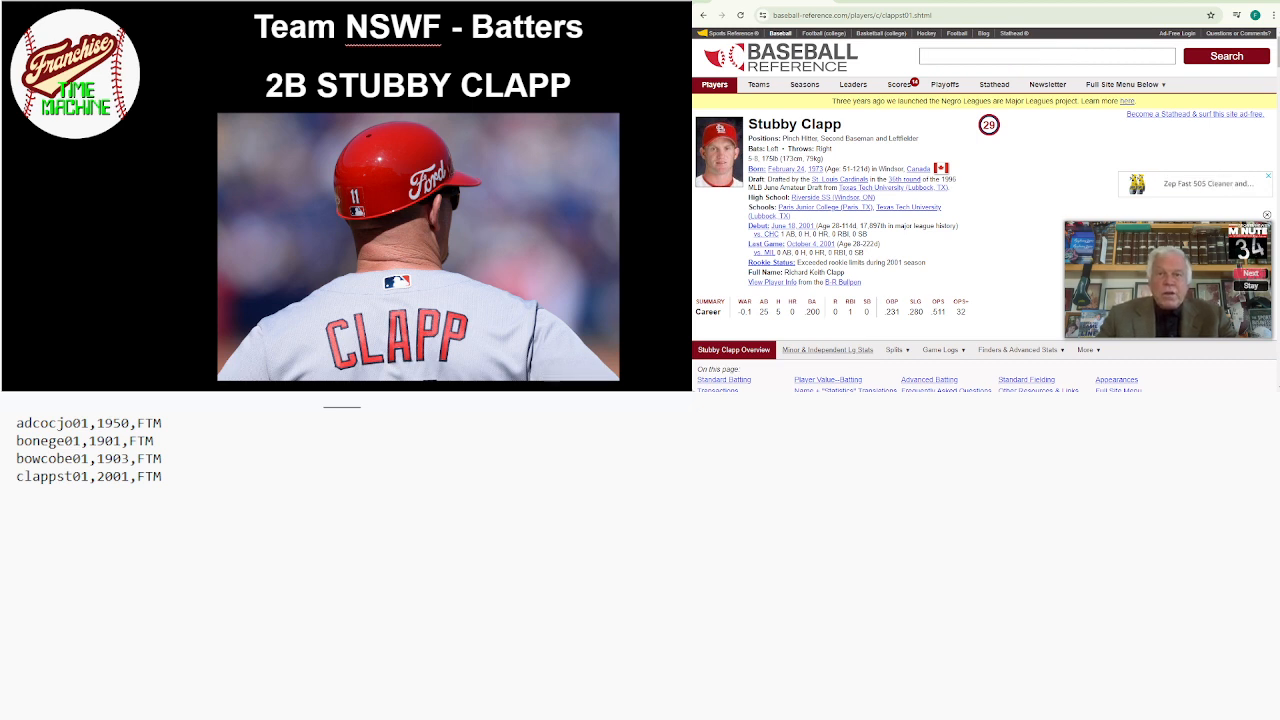
key("Page_Down")
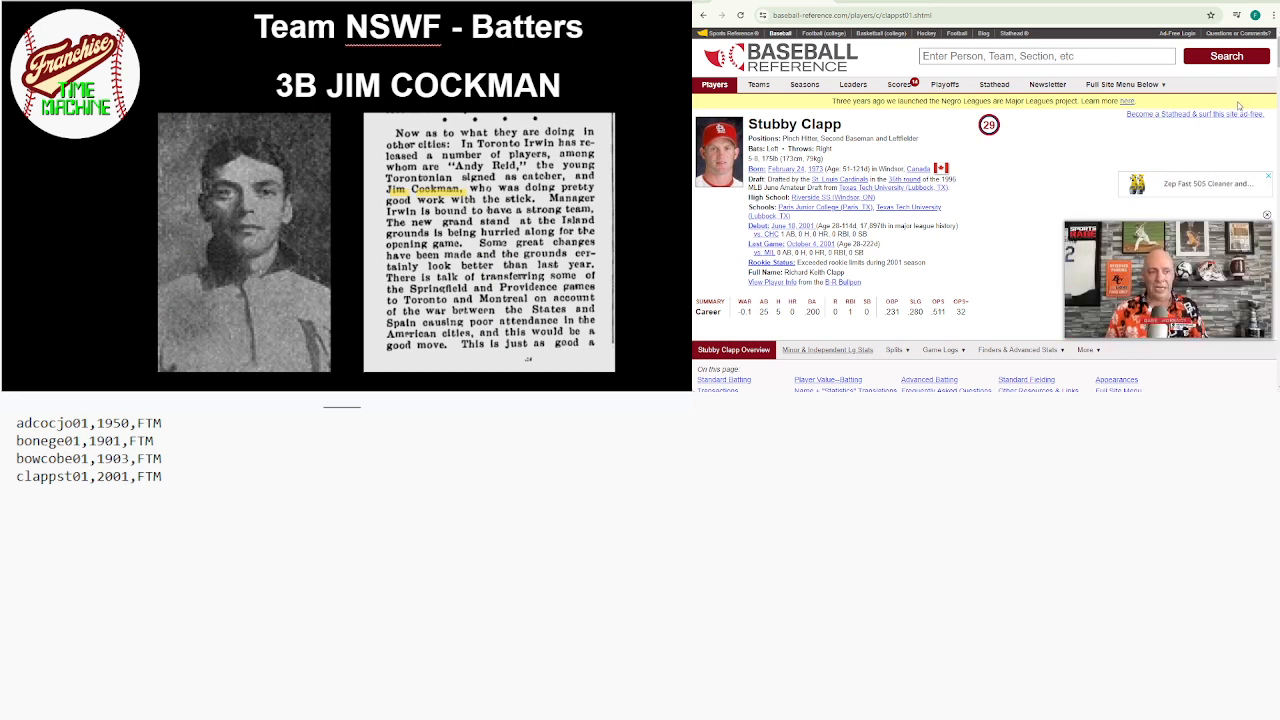
left_click(1117, 57)
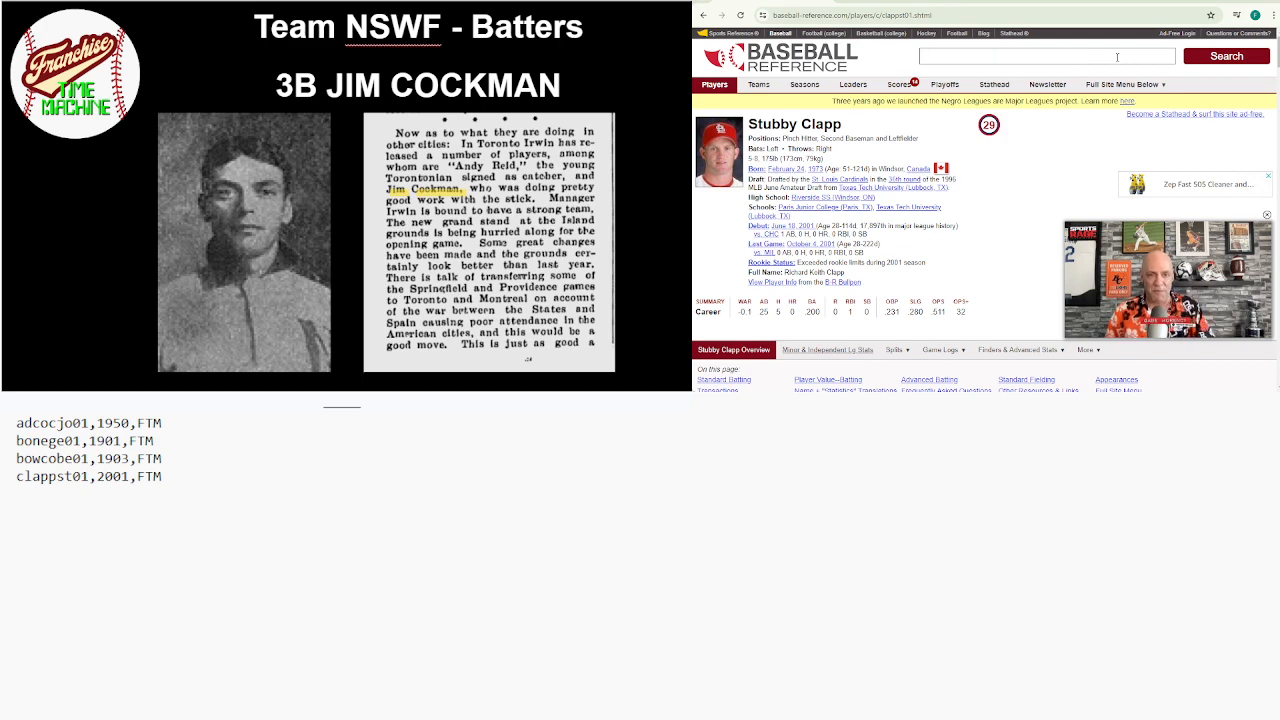
type("JIM CO")
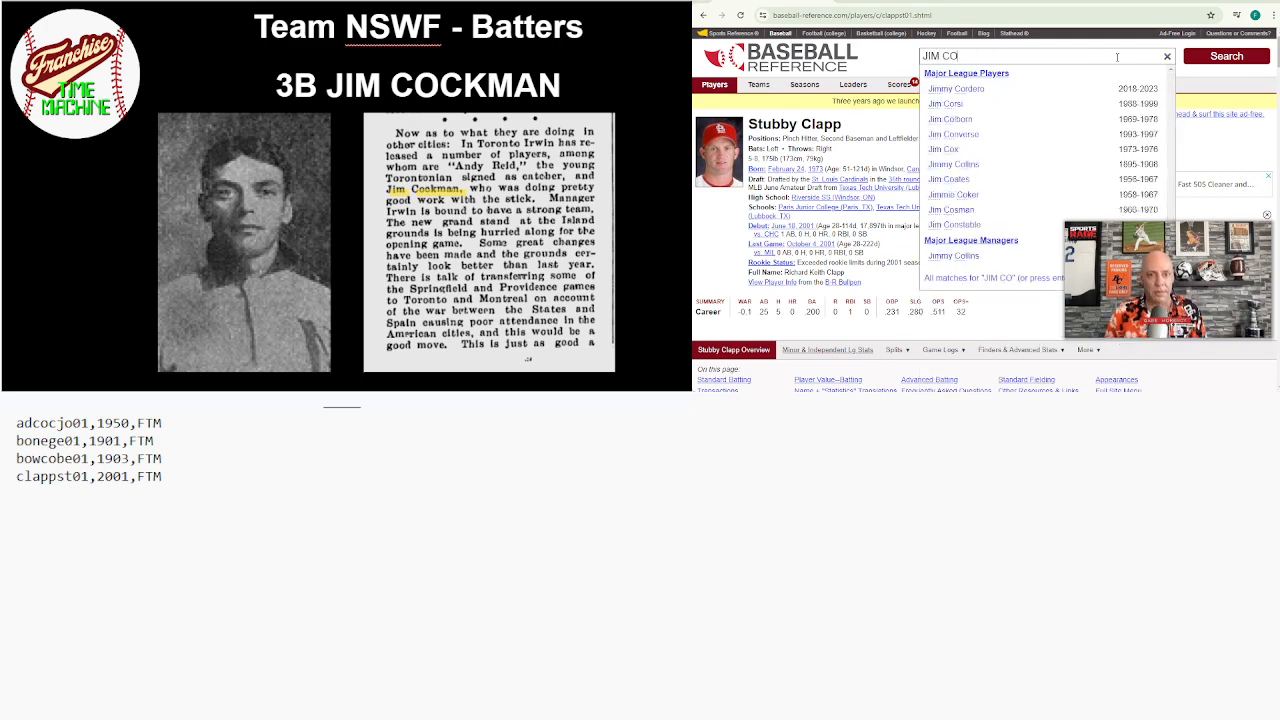
type("CKMAN")
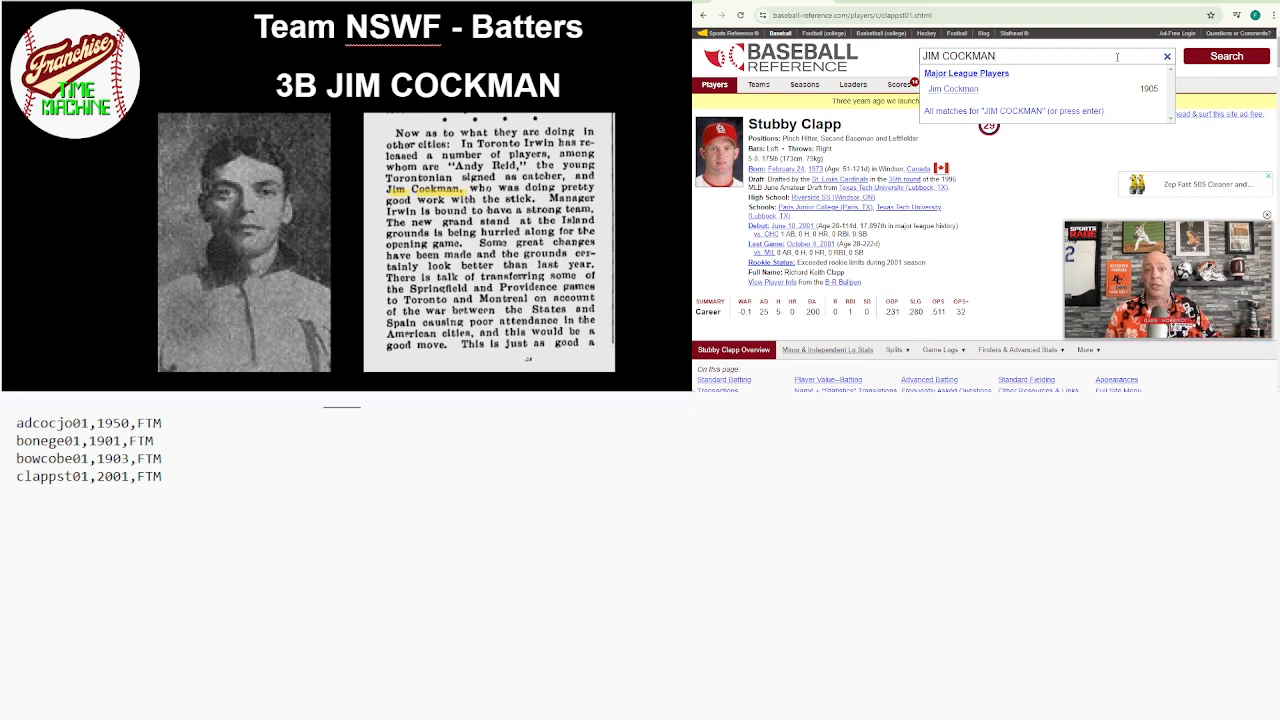
key("Return")
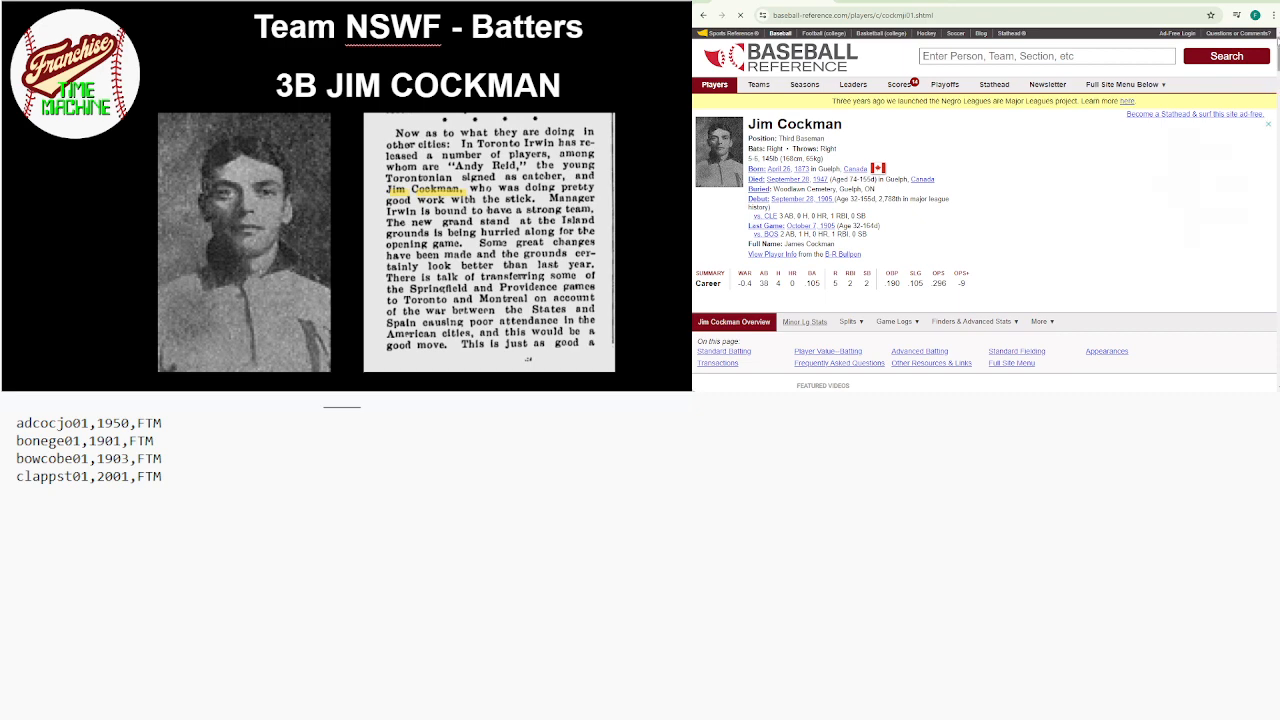
left_click_drag(1278, 49, 1273, 115)
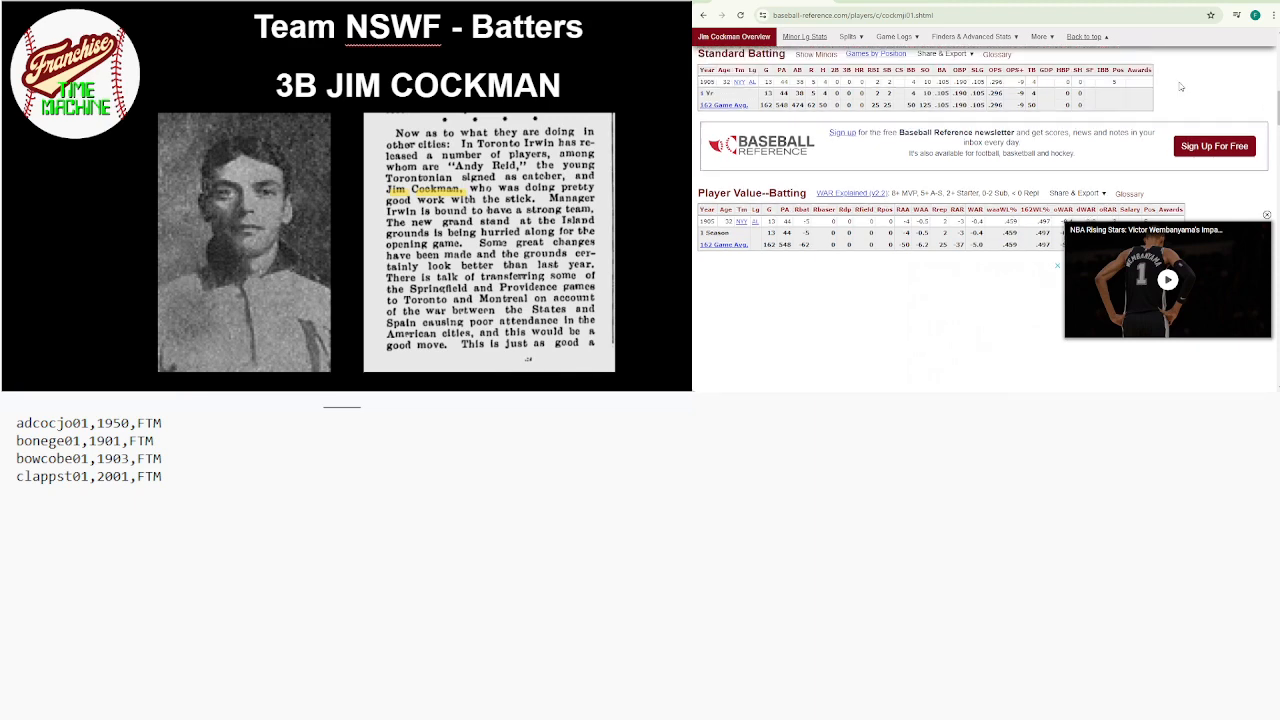
Copy Jim Cockman's player ID from the page address and add the line cockmji01,1905,FTM below the Clapp entry, ending with a new line
mouse_move(880, 32)
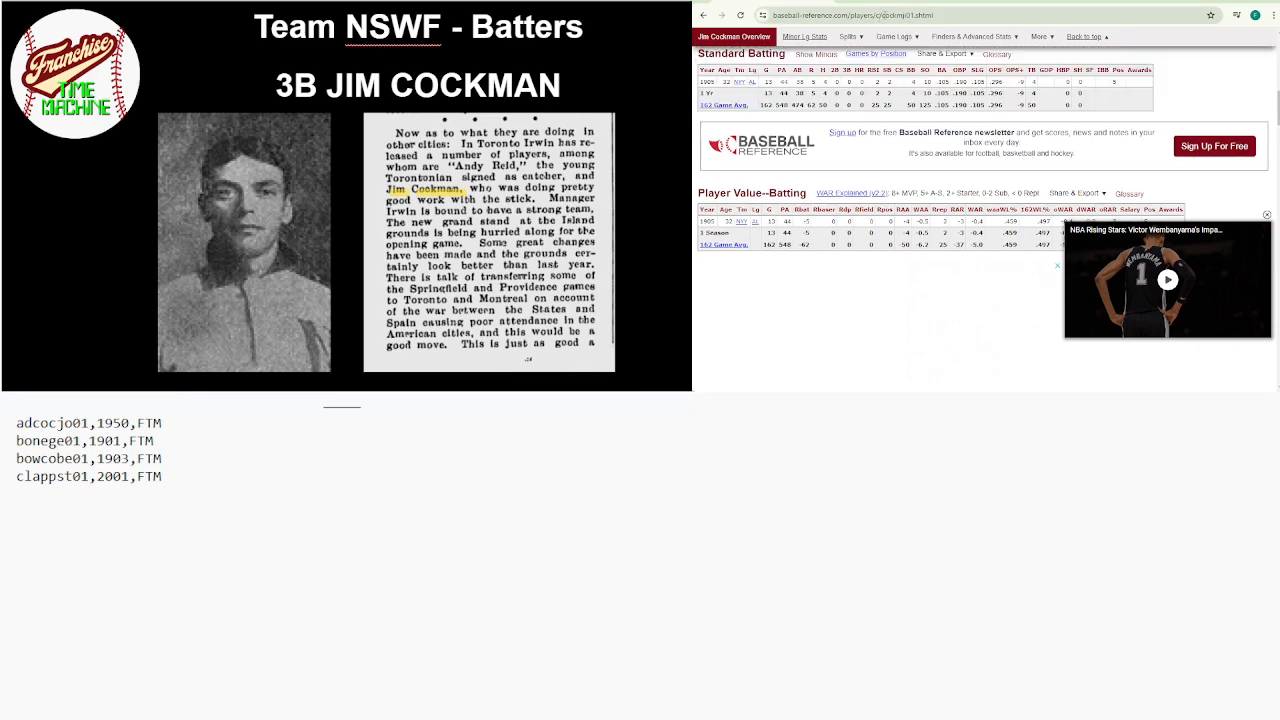
left_click_drag(880, 15, 910, 15)
key("ctrl+c")
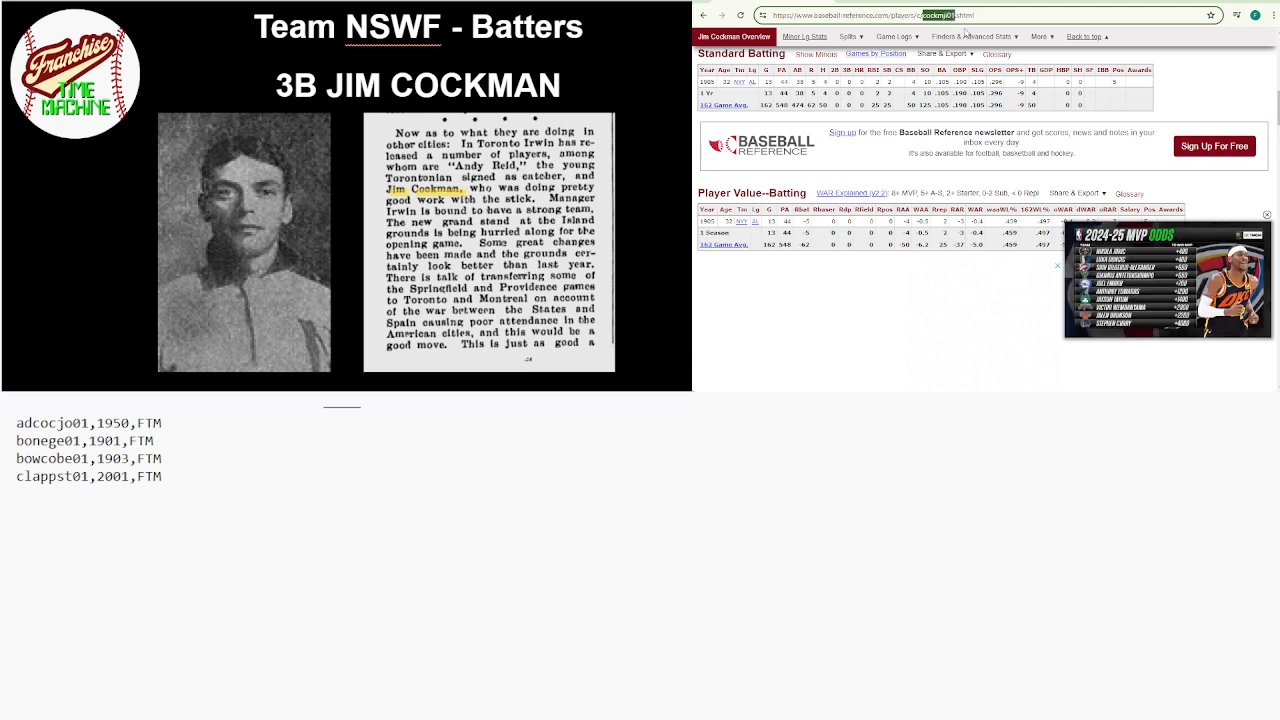
mouse_move(1006, 43)
left_click(693, 602)
key("ctrl+v")
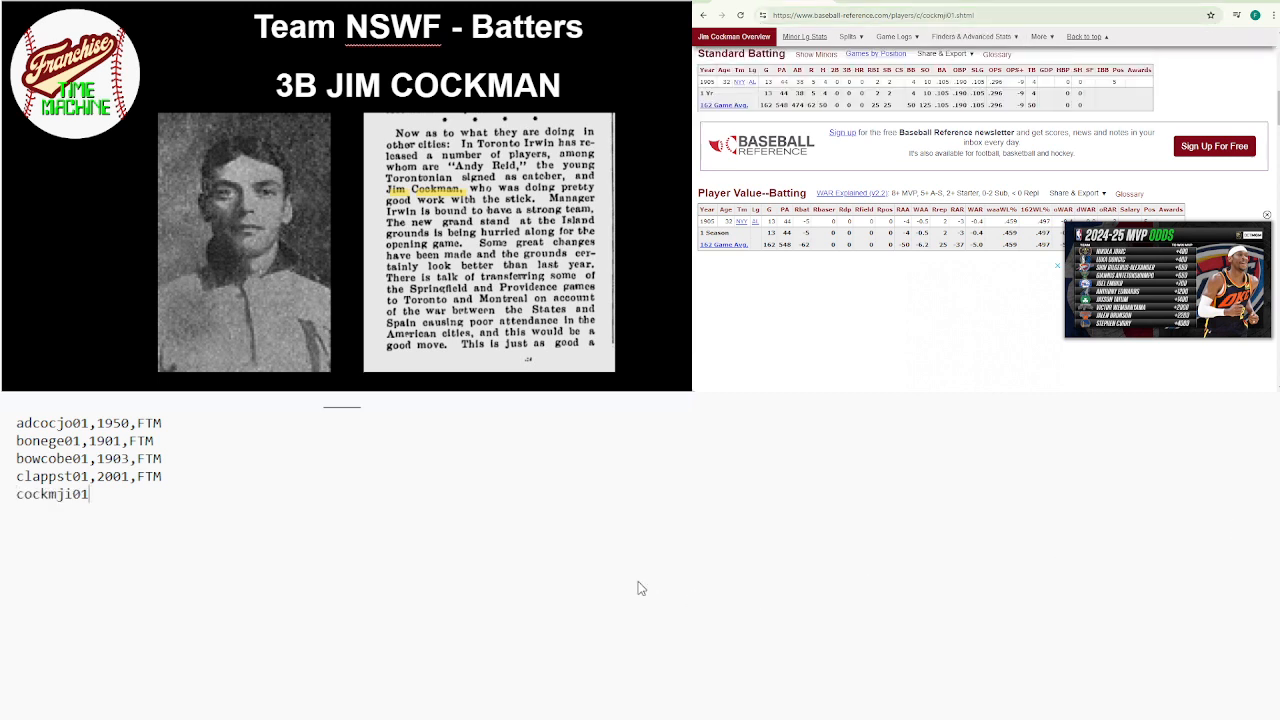
type(",1905,FTM")
key("Return")
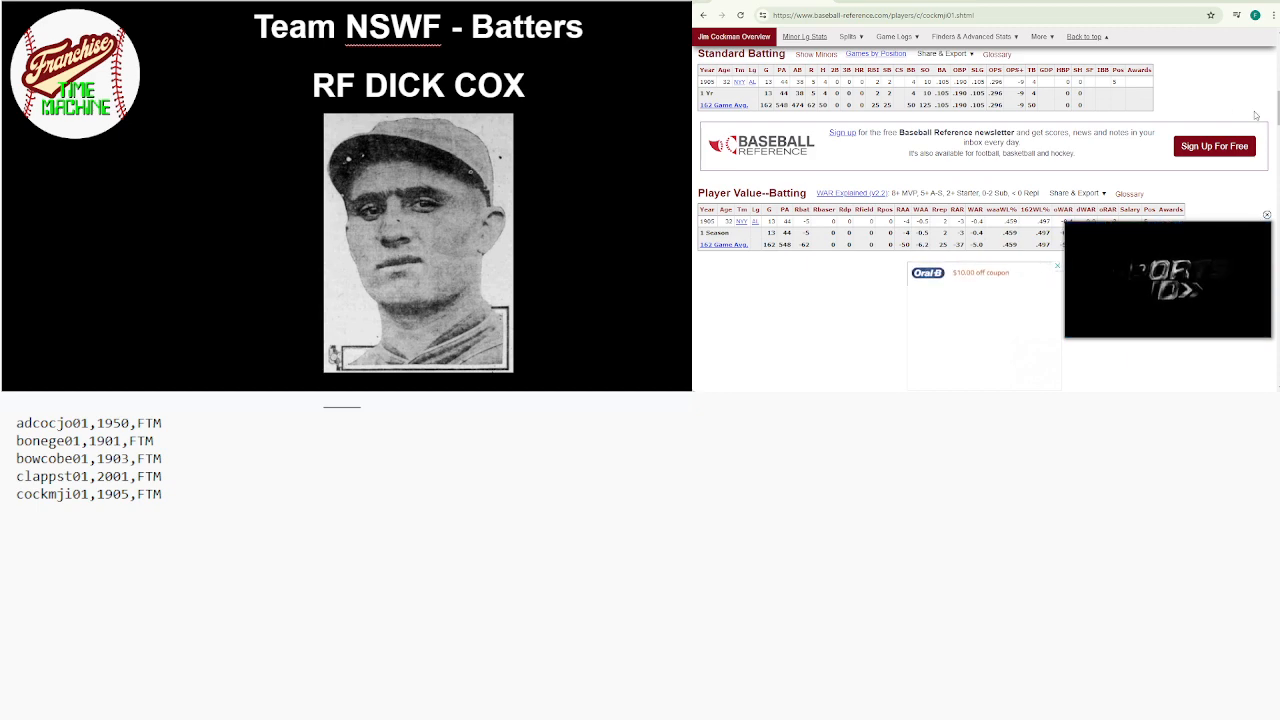
Search Baseball Reference for Dick Cox and open his player page at the Standard Batting table
left_click_drag(1278, 108, 1278, 50)
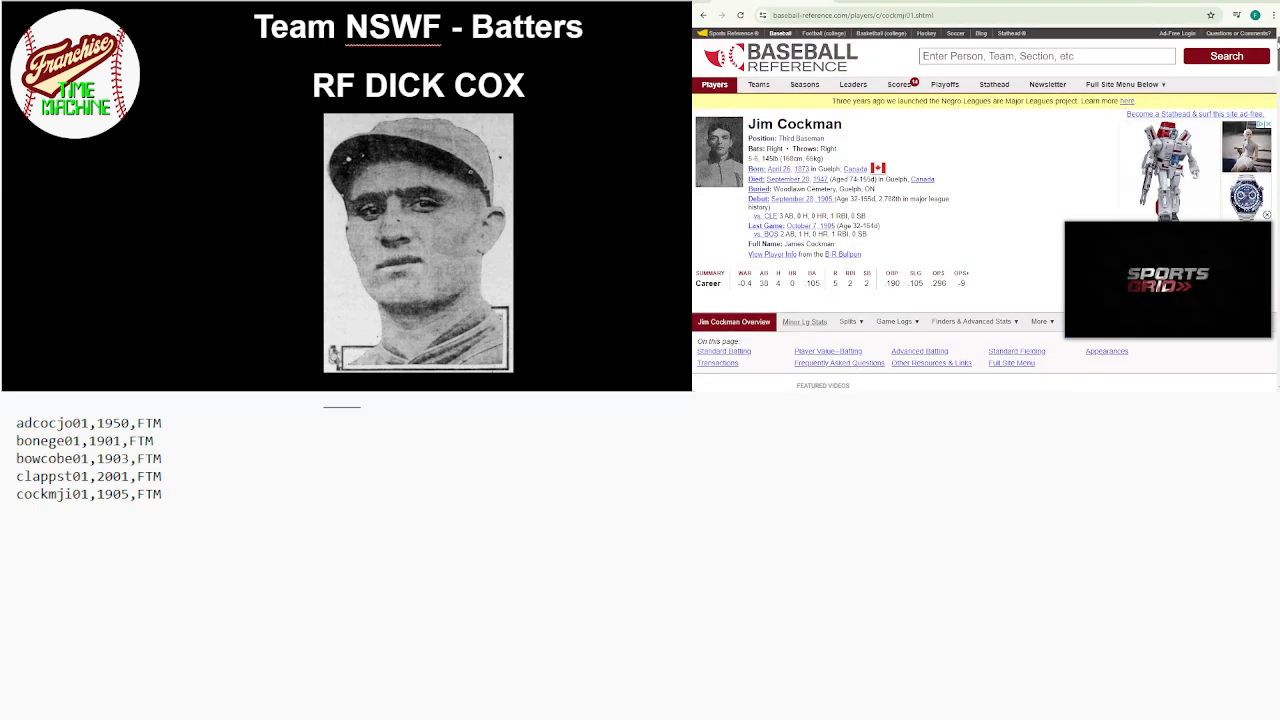
left_click(1137, 57)
type("DICK COX")
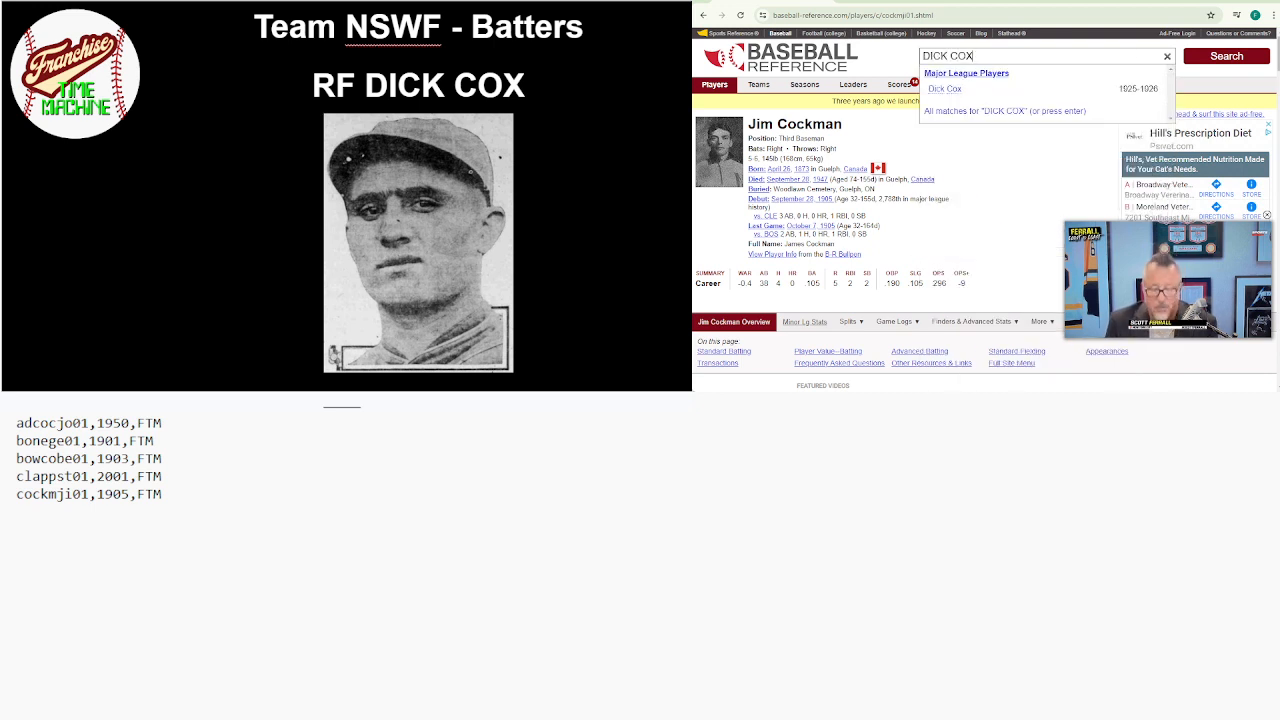
left_click(950, 92)
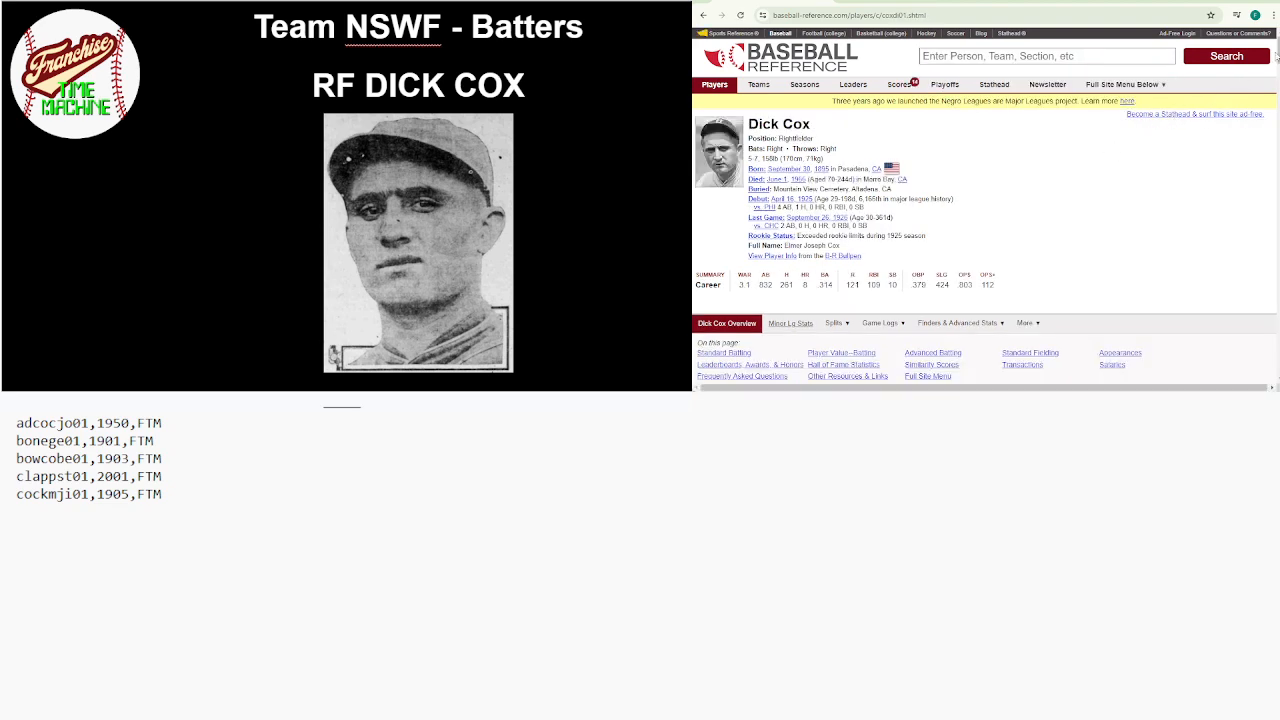
scroll(1254, 75, "down", 3)
scroll(1276, 92, "down", 5)
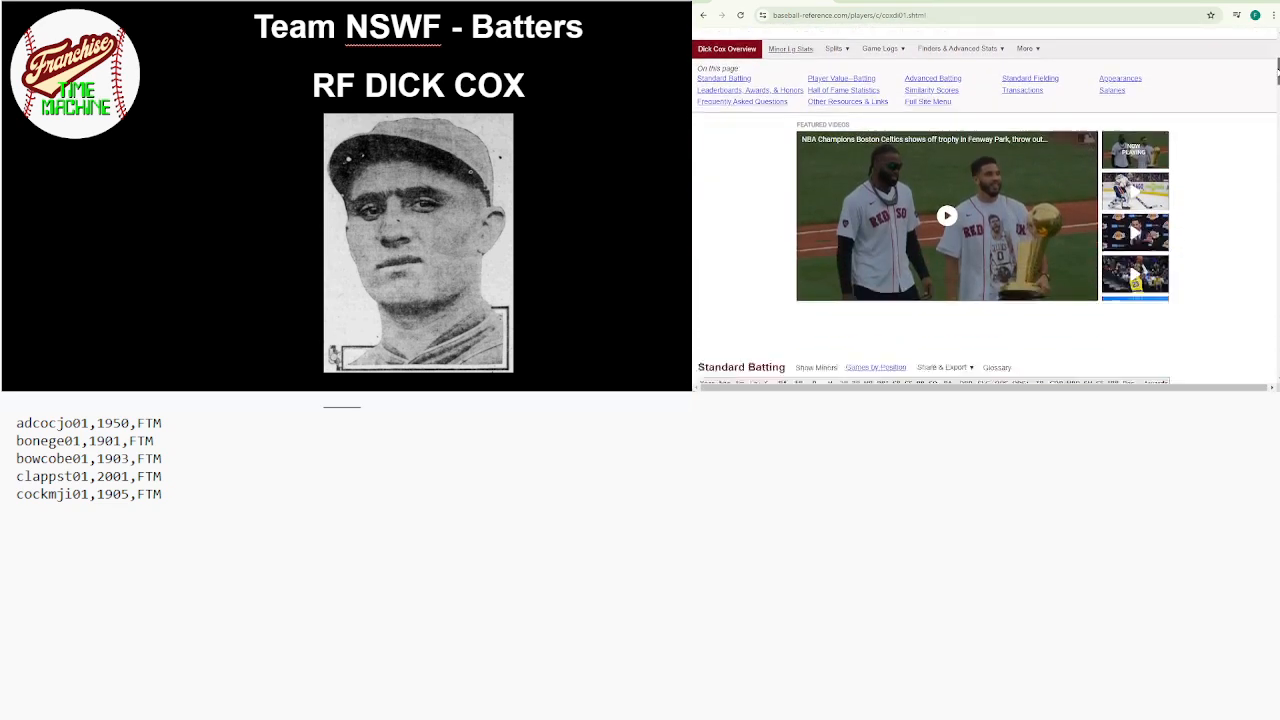
left_click_drag(1276, 92, 1276, 95)
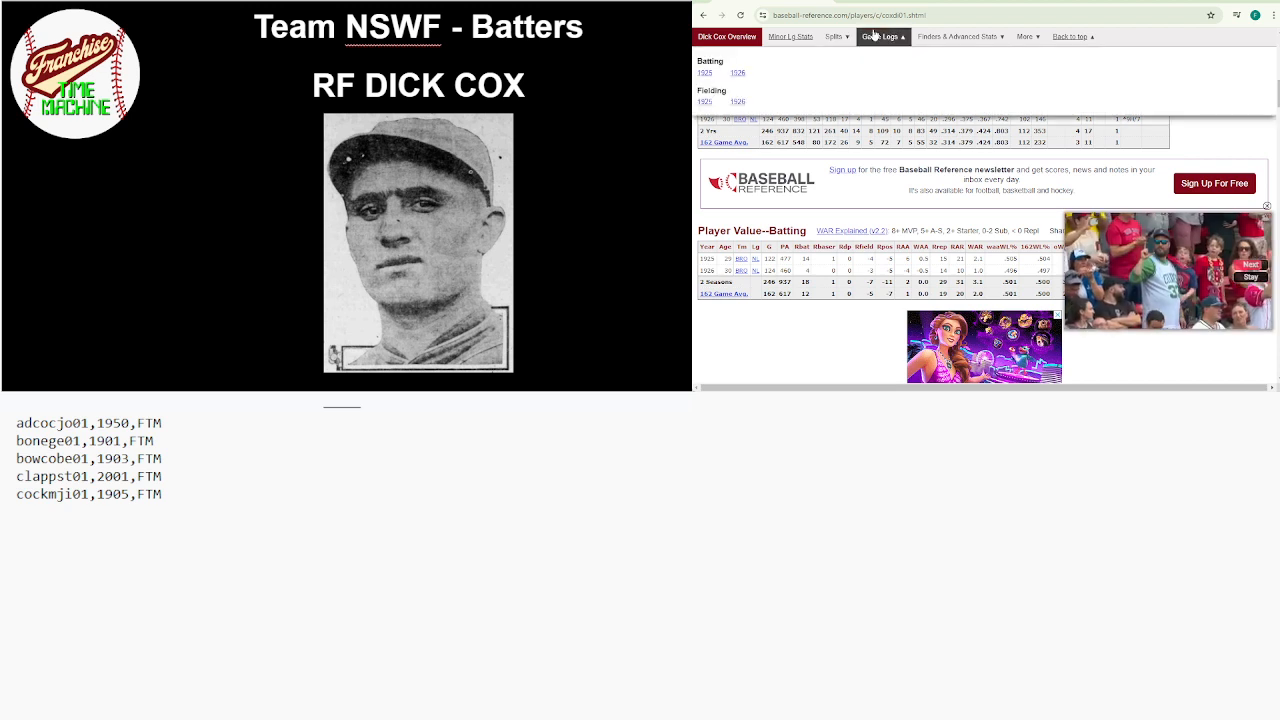
Copy Dick Cox's player ID from the page address and start his list entry as coxdi01,1925 below the Cockman entry
left_click_drag(881, 15, 908, 15)
key("ctrl+c")
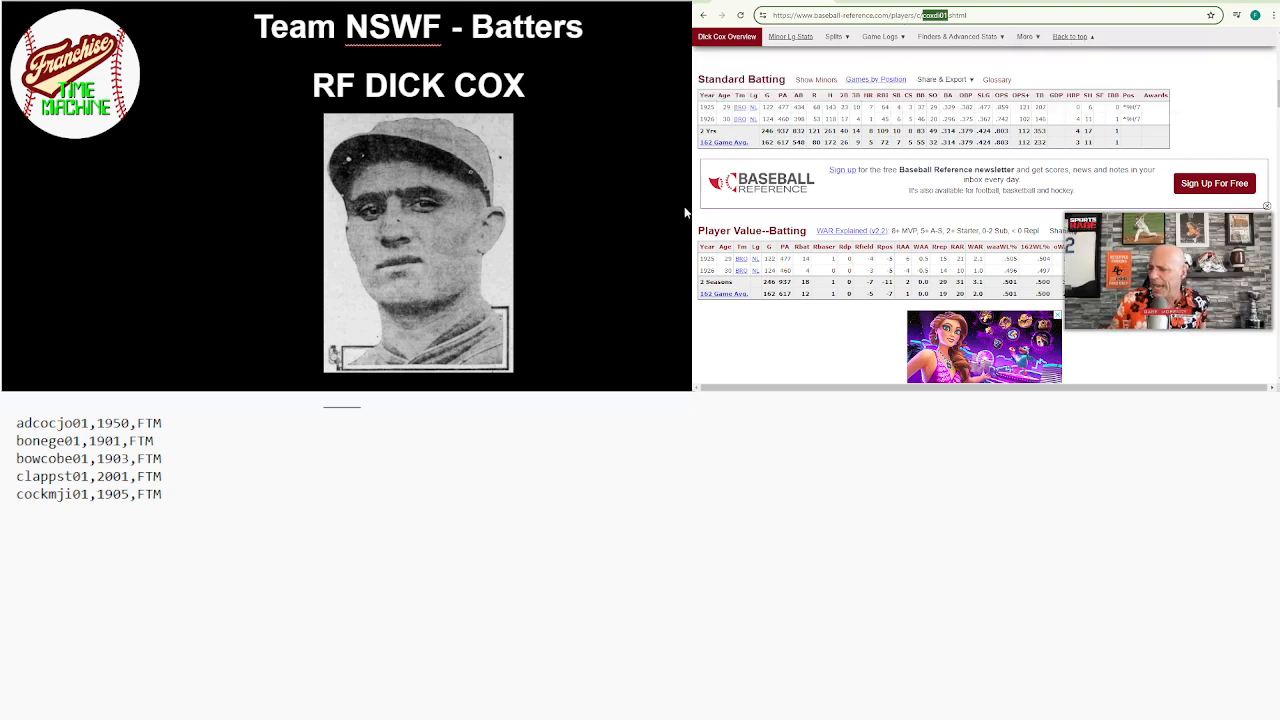
left_click(1271, 532)
key("ctrl+v")
type(",1925")
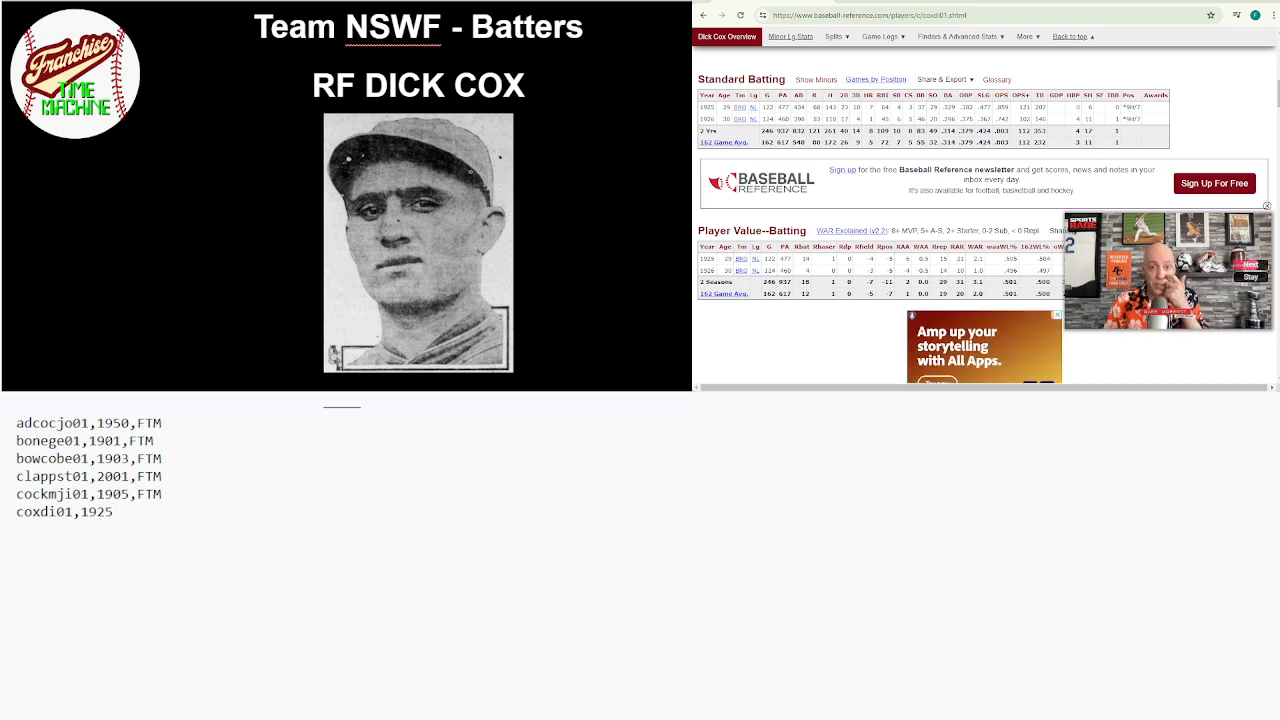
Advance the slides to Johnny Dickshot, search Baseball Reference for him, and open his player page at the Standard Batting table
key("Page_Down")
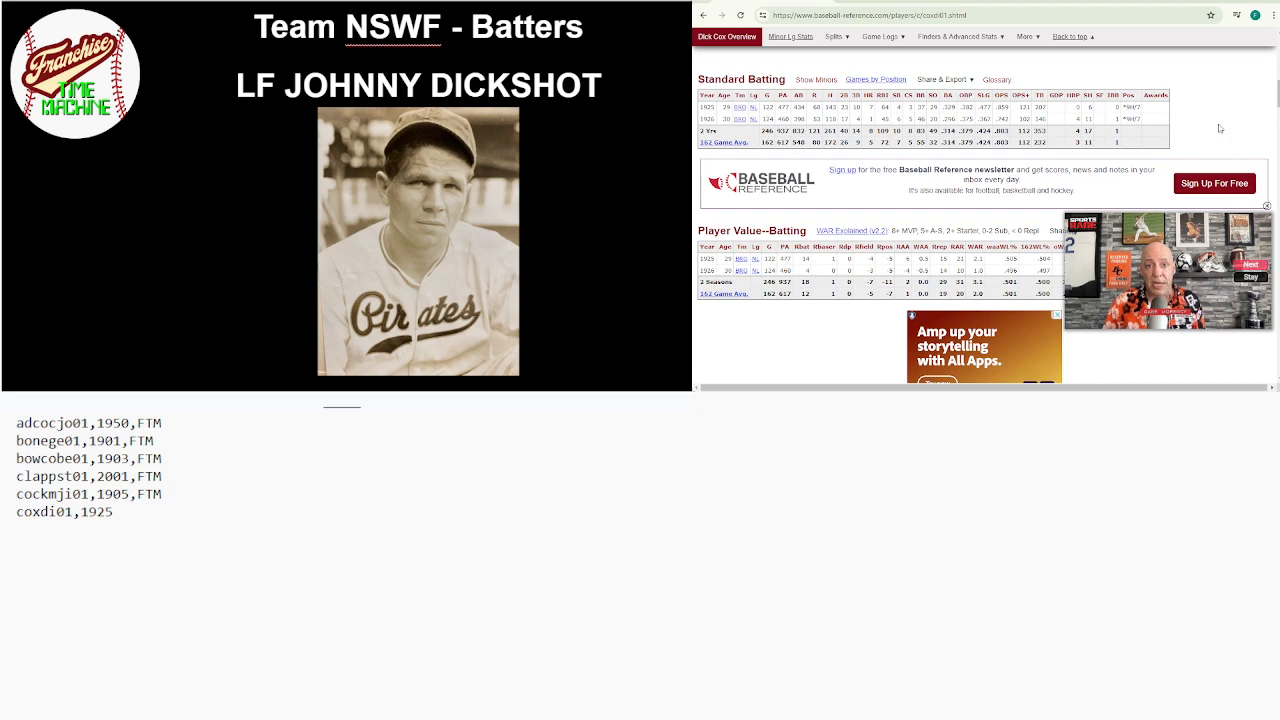
left_click_drag(1278, 77, 1278, 50)
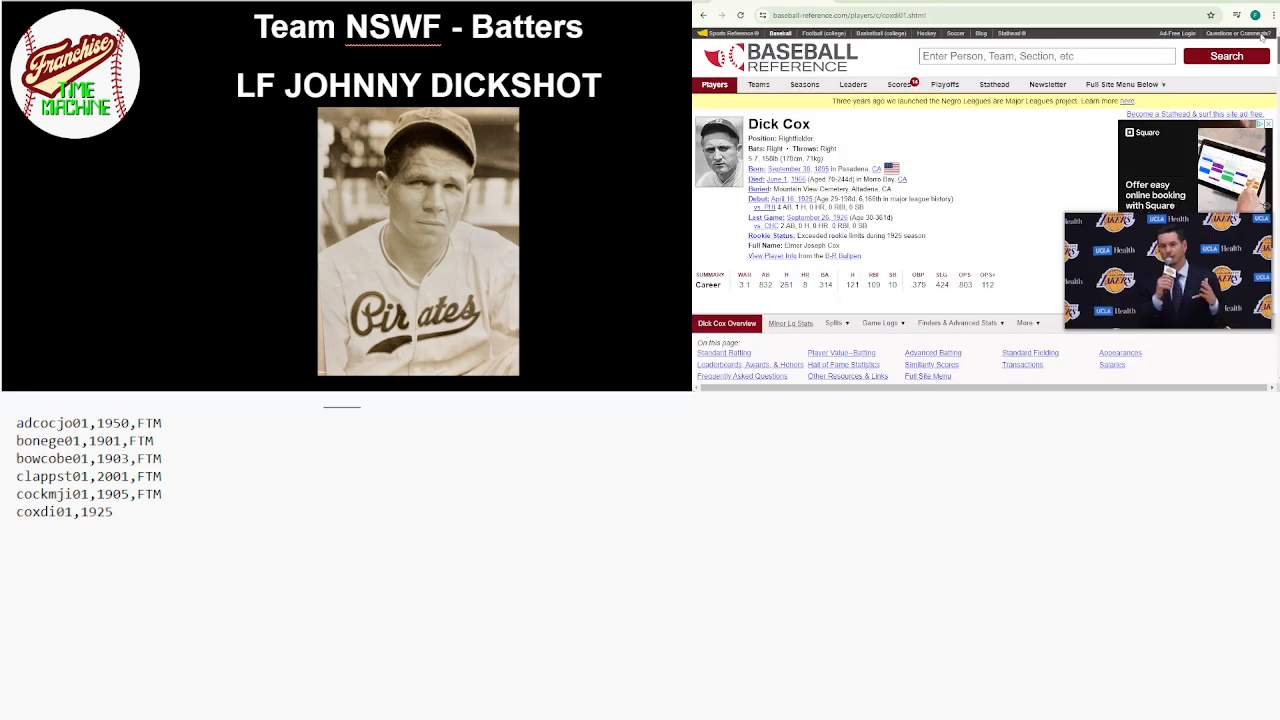
left_click(1135, 60)
type("JO")
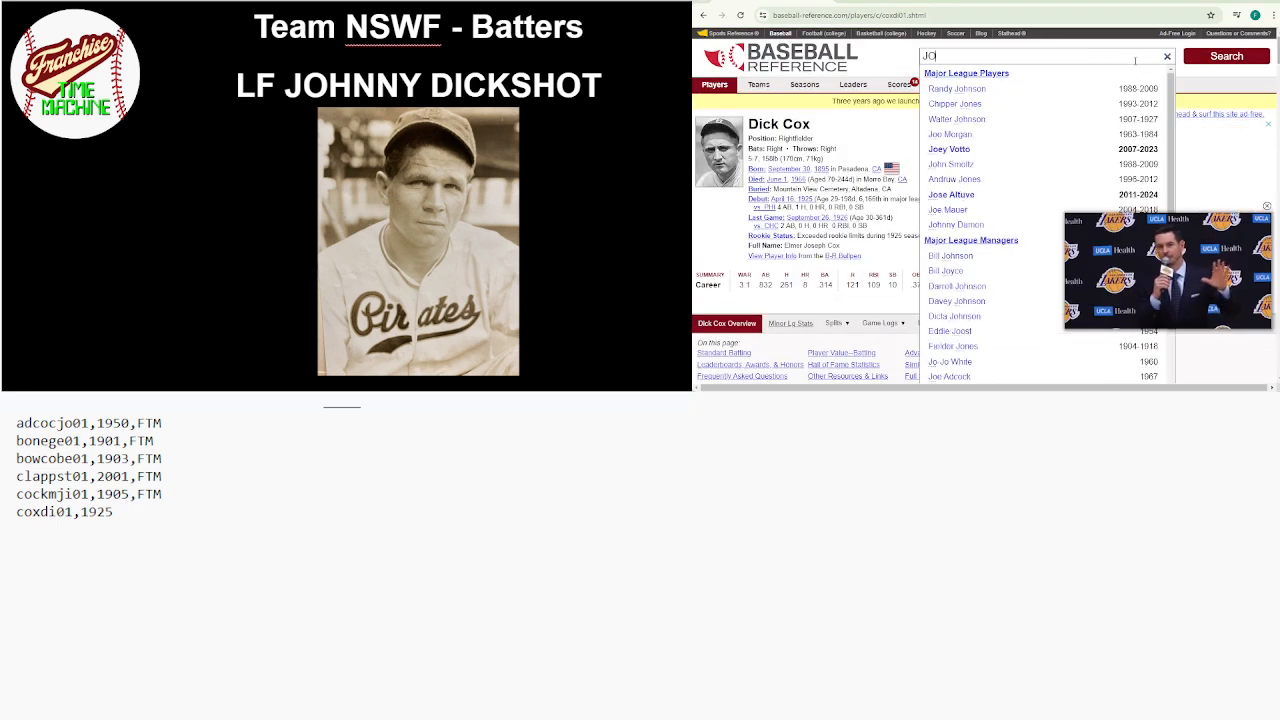
type("HNNY DICKSHOT")
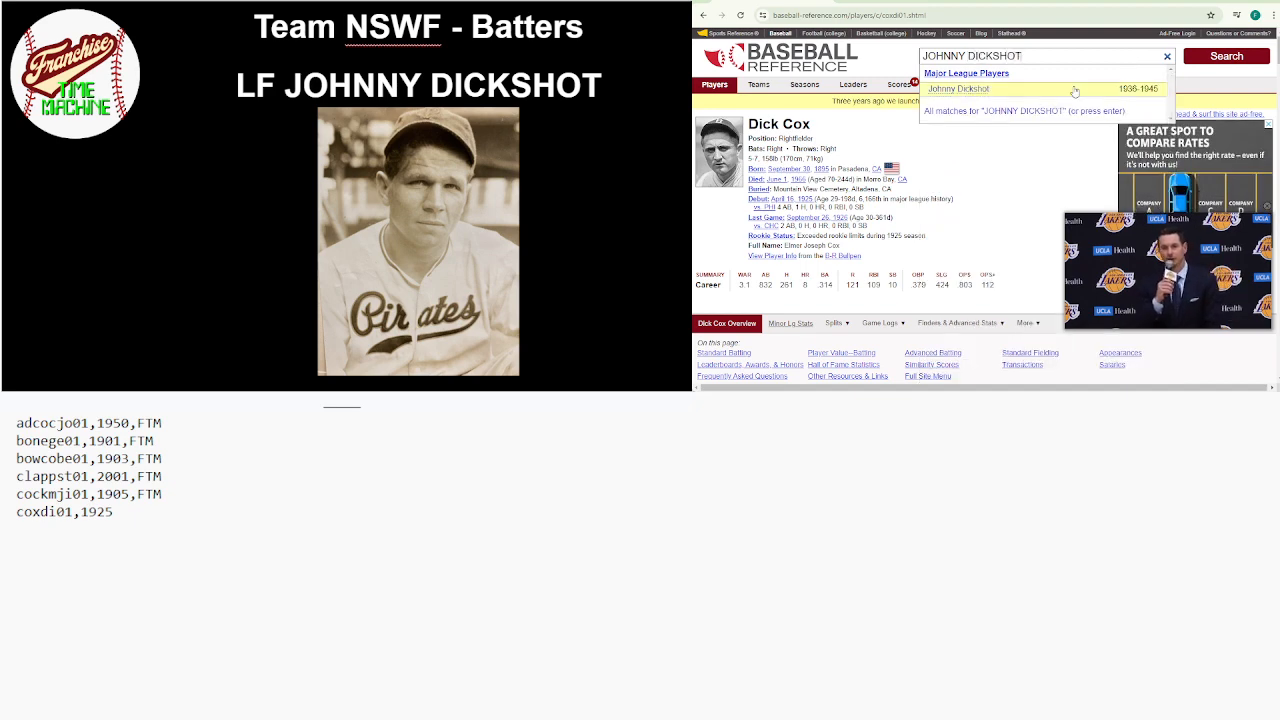
left_click(987, 90)
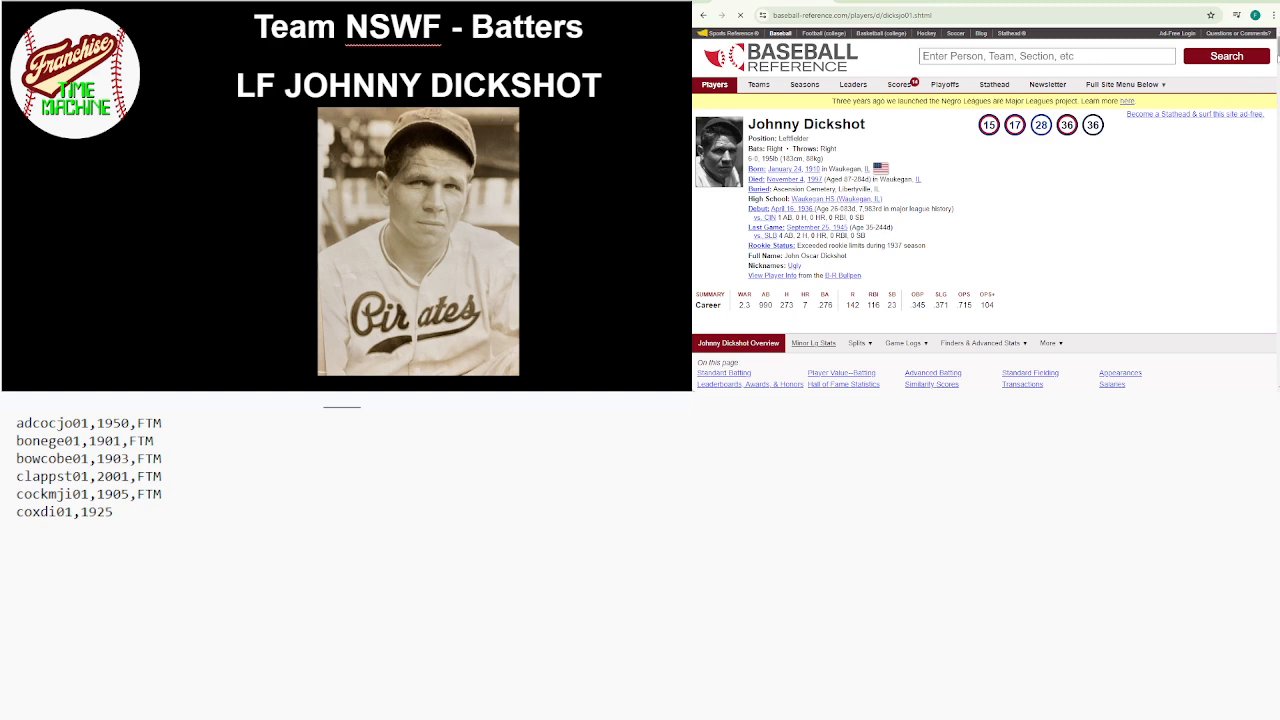
left_click_drag(1277, 56, 1277, 92)
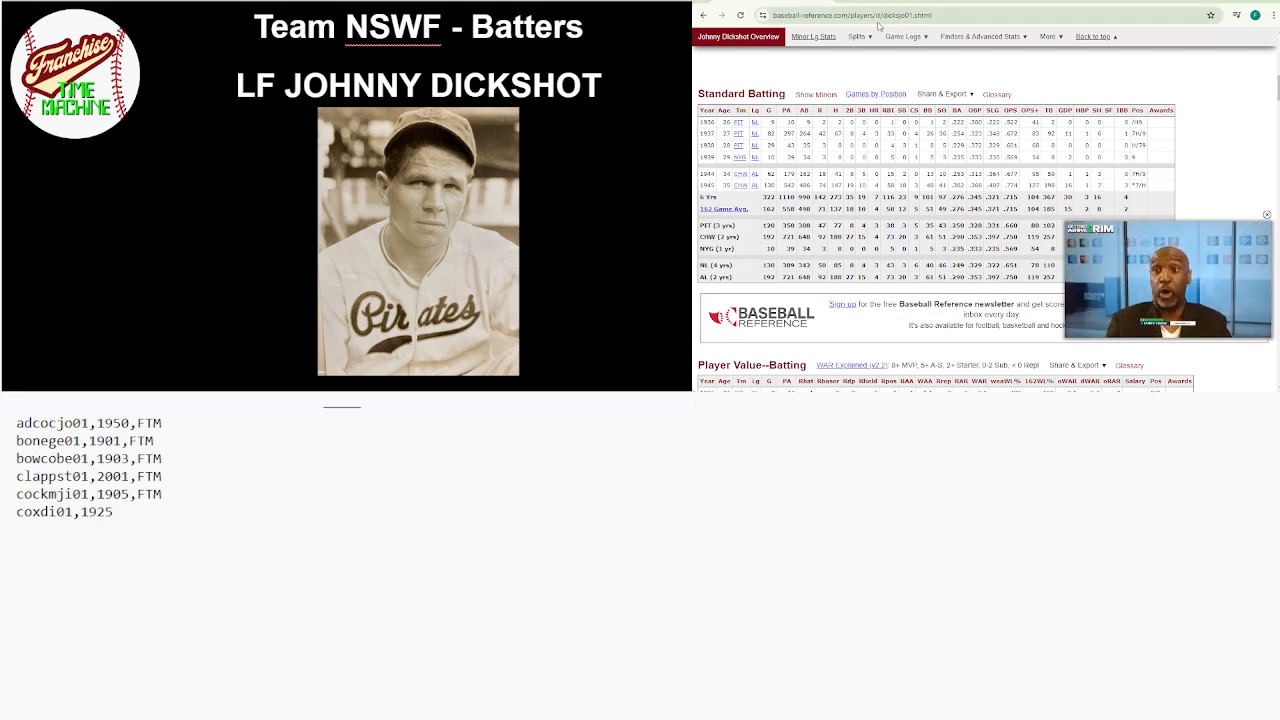
Copy Johnny Dickshot's player ID from the page address, and complete the Cox entry in the list with ,FTM
left_click_drag(882, 15, 915, 15)
key("ctrl+c")
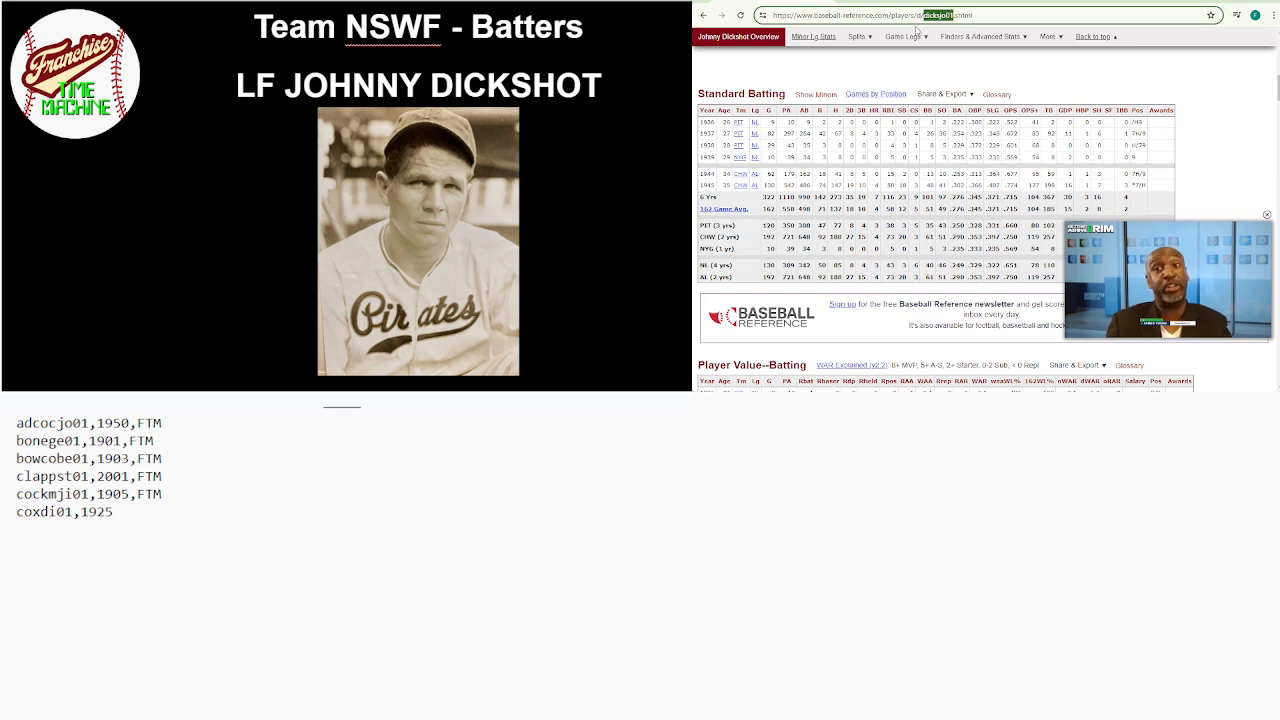
key("alt+Tab")
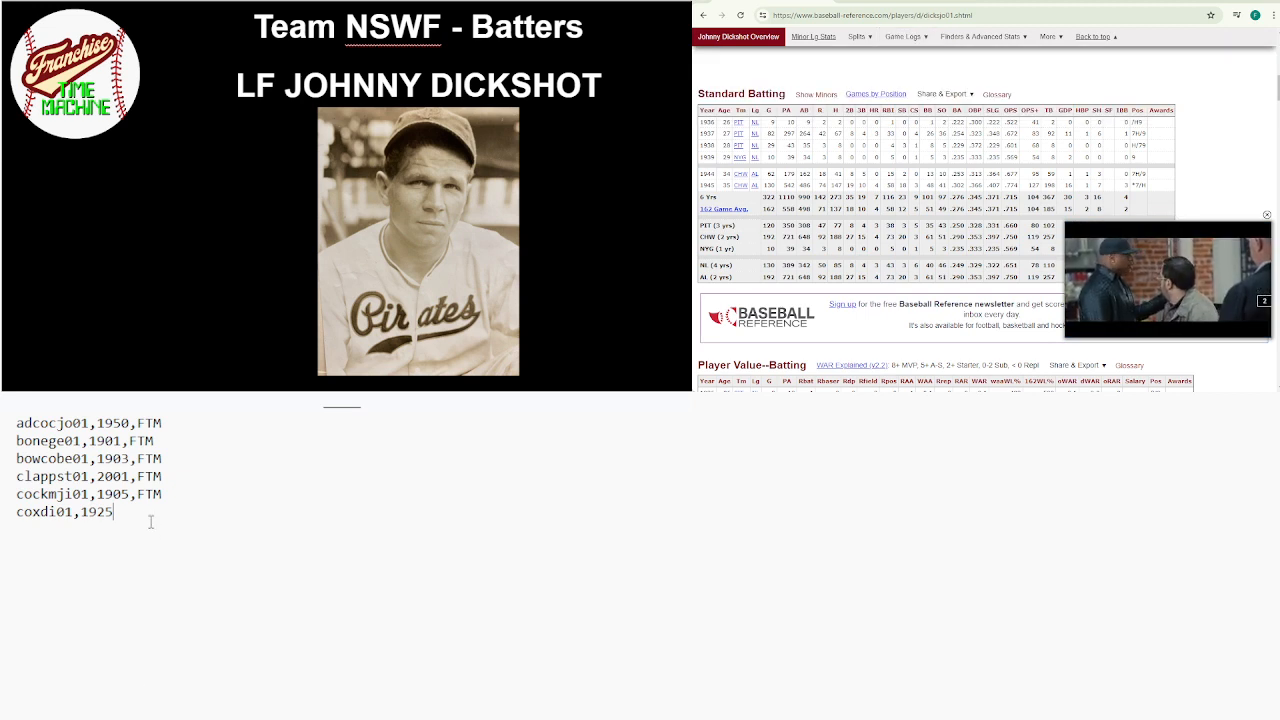
type(",FTM")
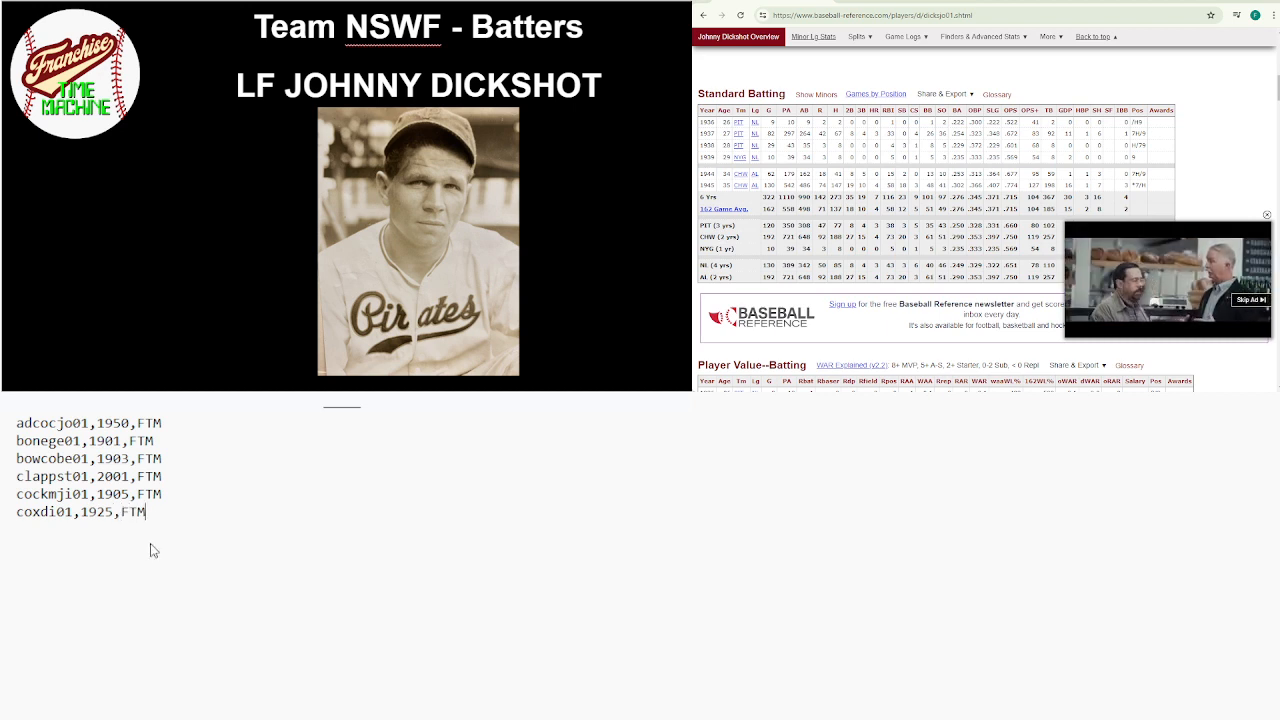
Add the line dicksjo01,1937,FTM below the Cox entry, using the copied player ID
key("Return")
key("ctrl+v")
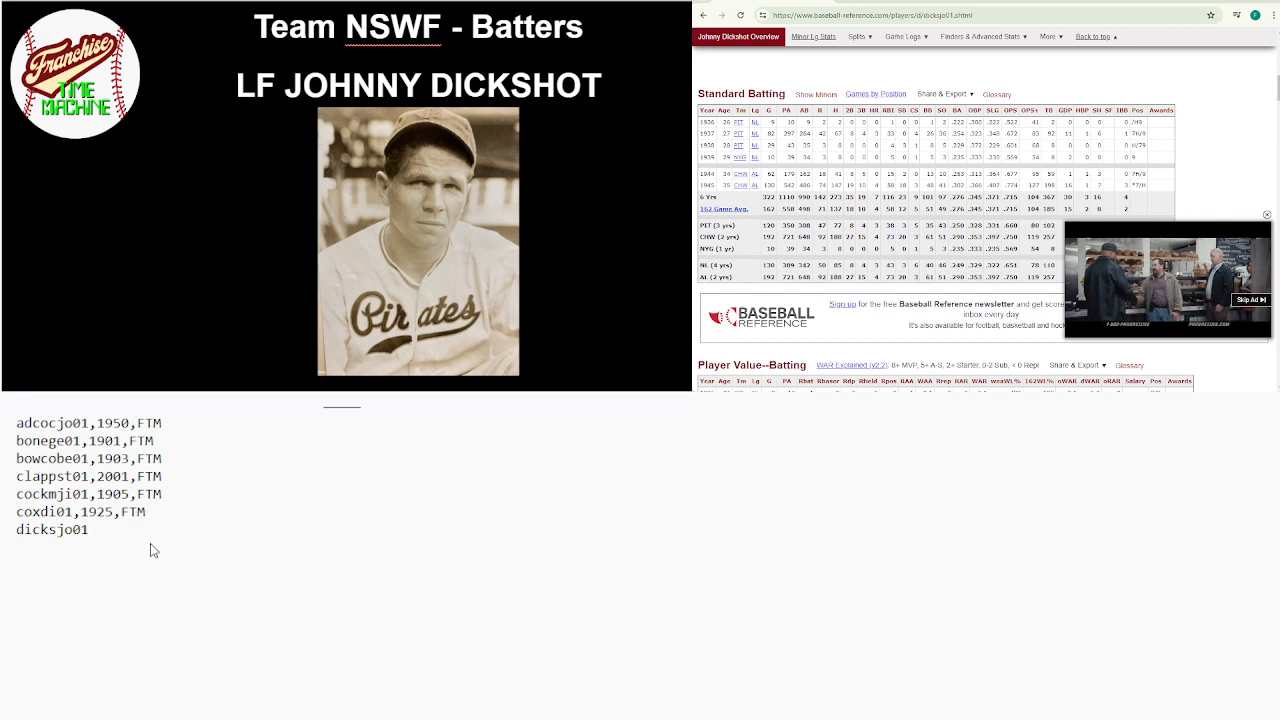
type(",")
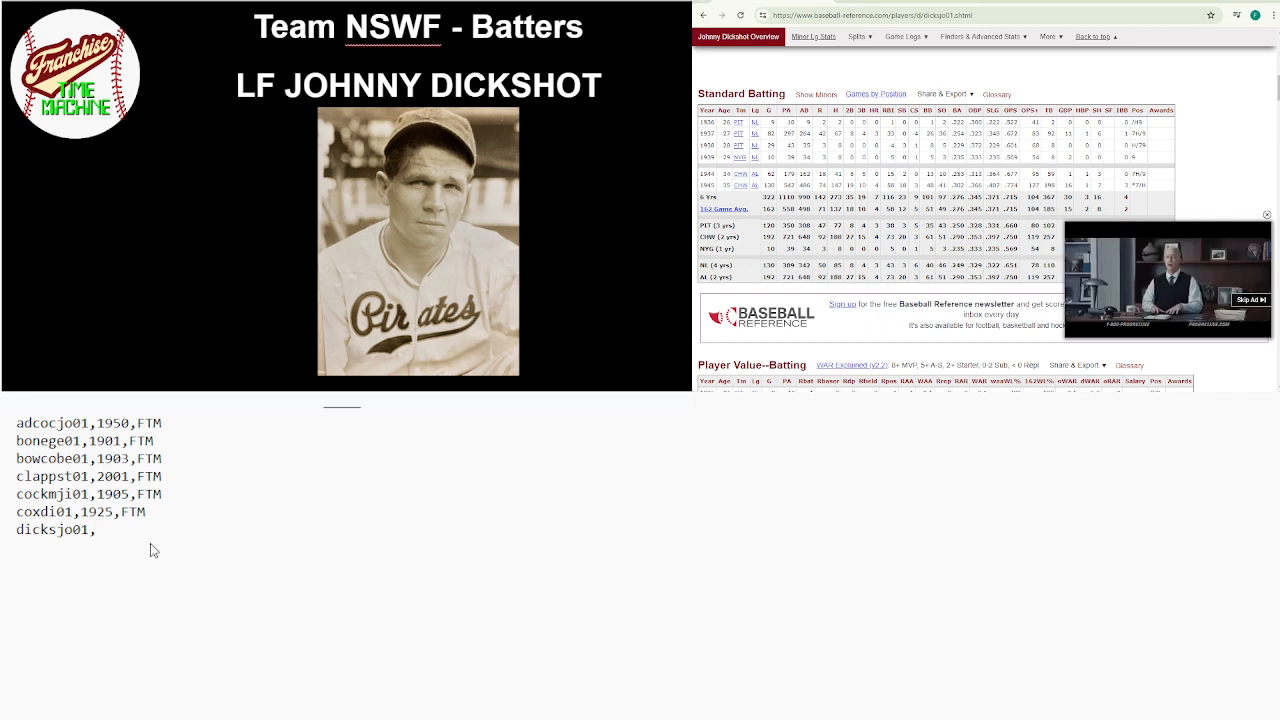
type("1937")
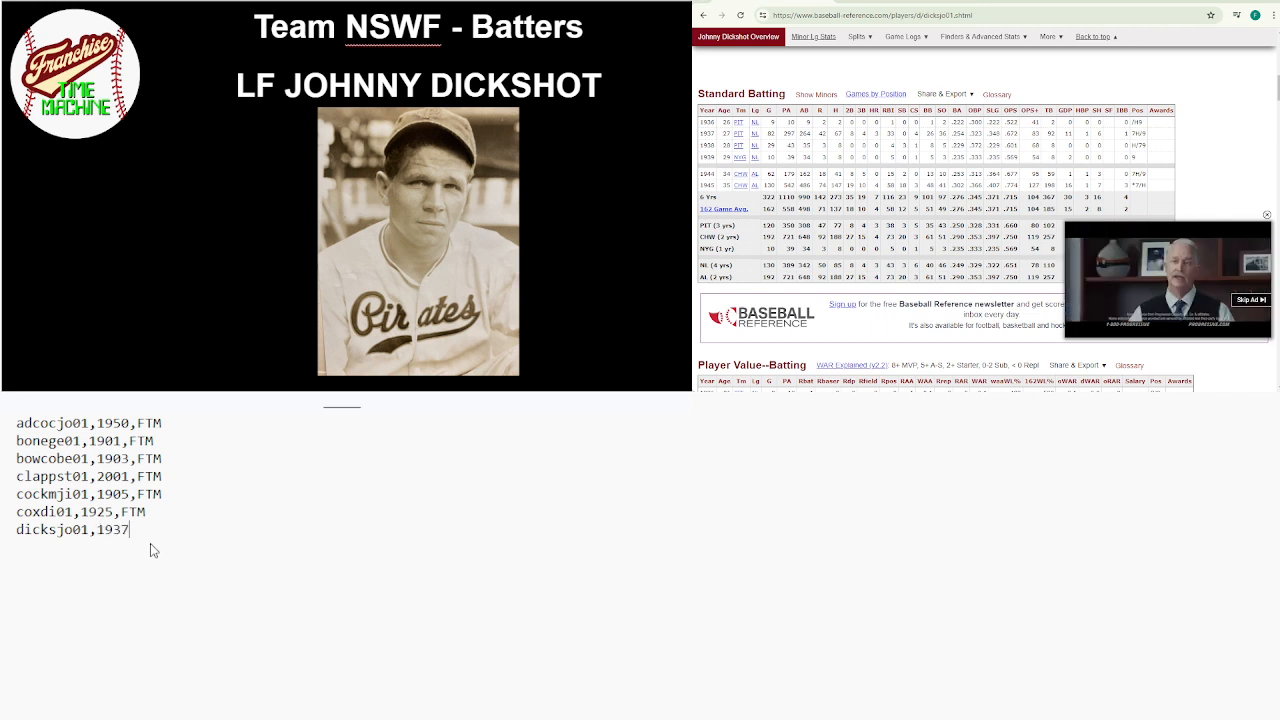
type(",FTM")
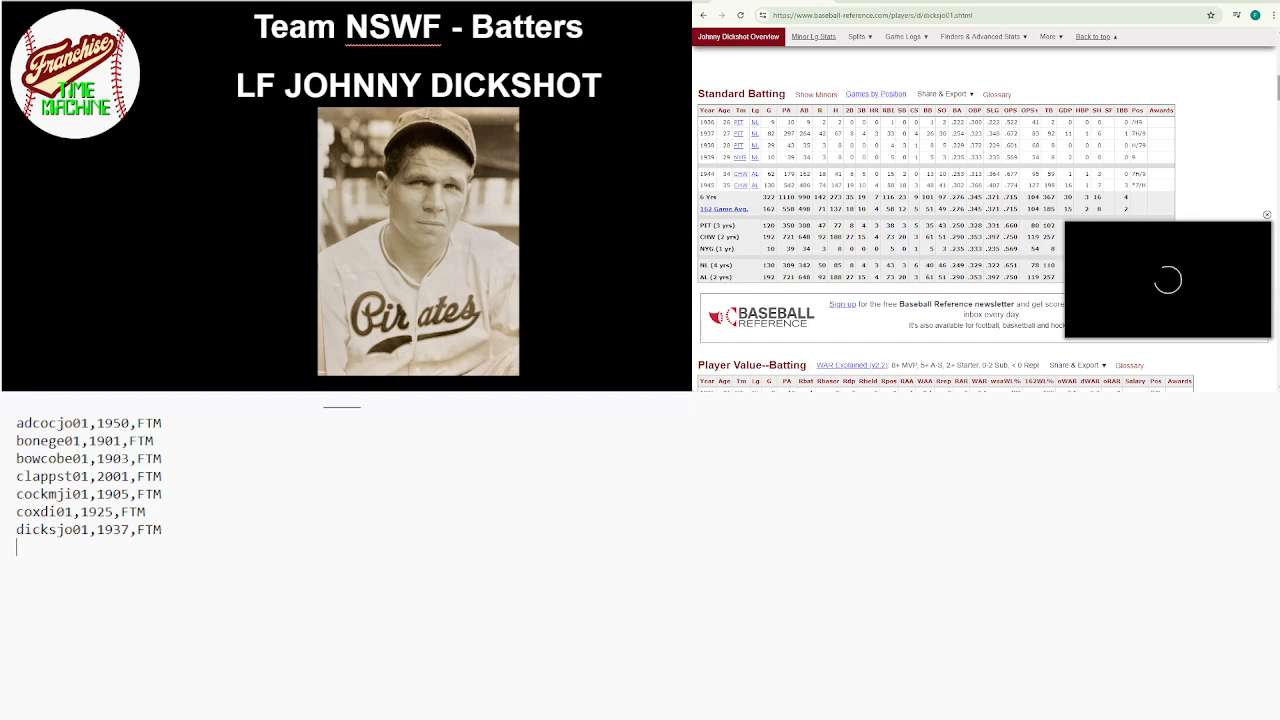
Search Baseball Reference for Boob Fowler, and open his player page at the Standard Batting table
scroll(980, 220, "up", 7)
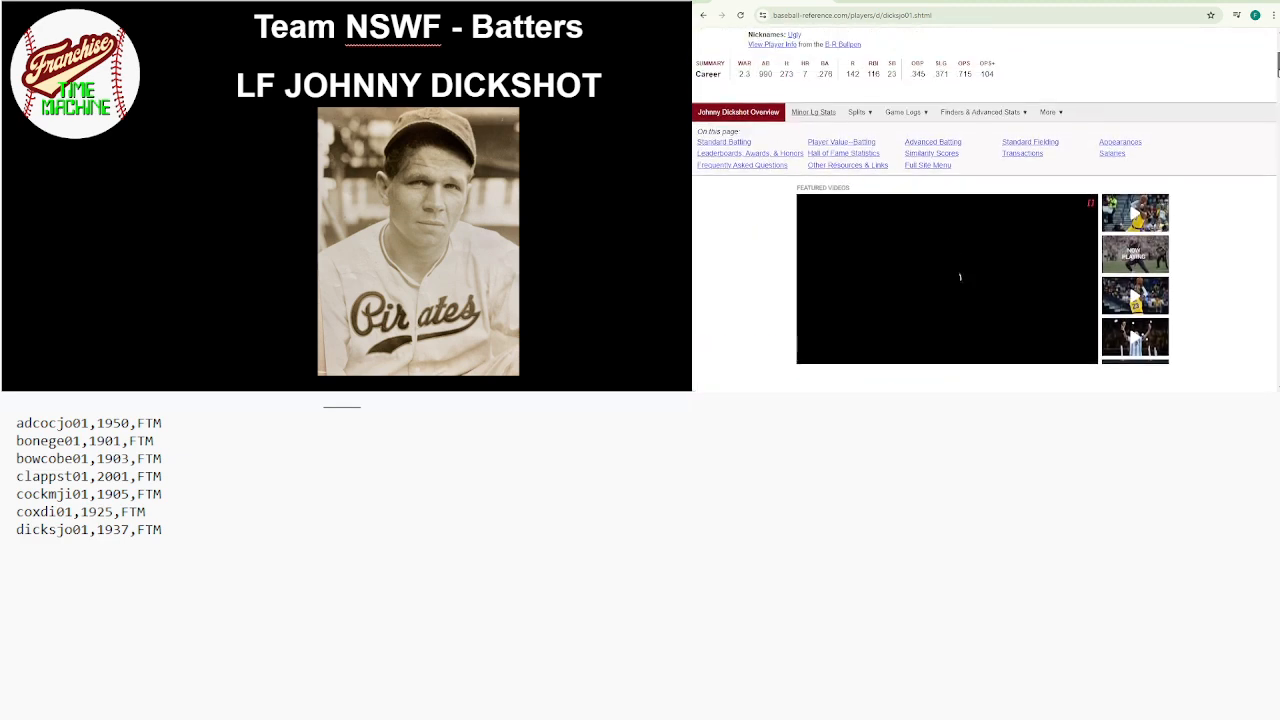
scroll(980, 220, "up", 2)
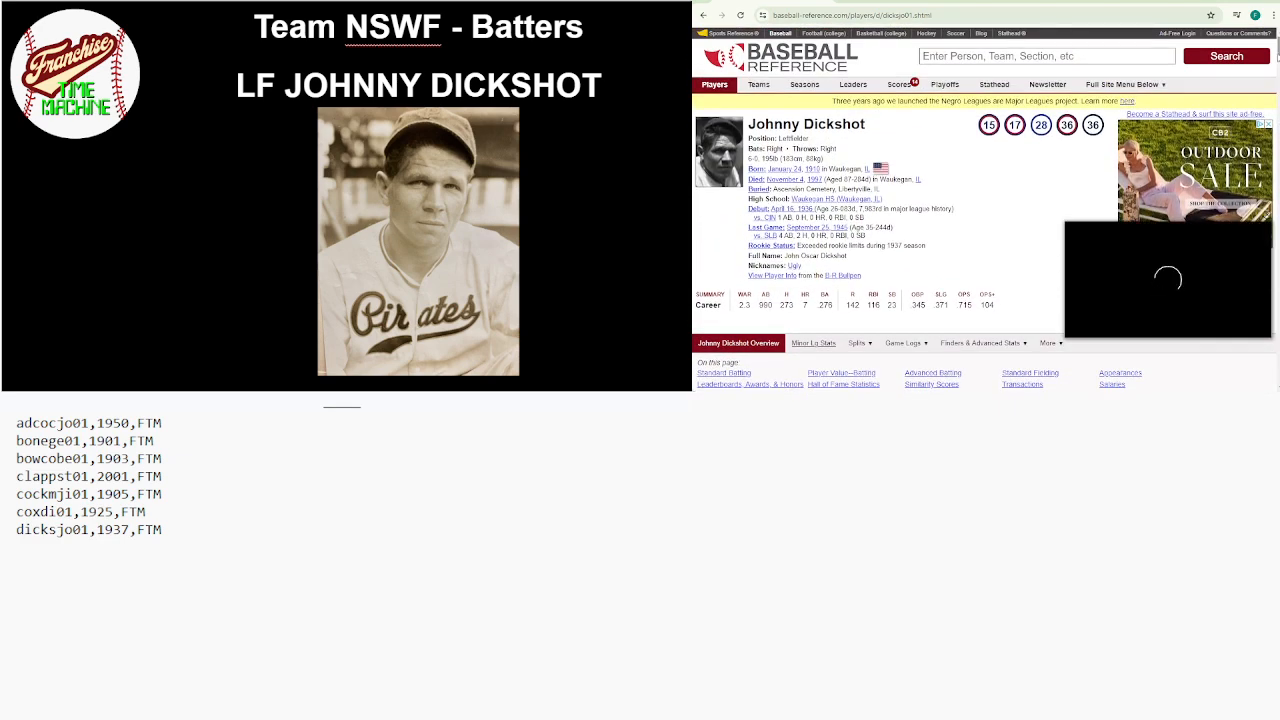
left_click(1118, 57)
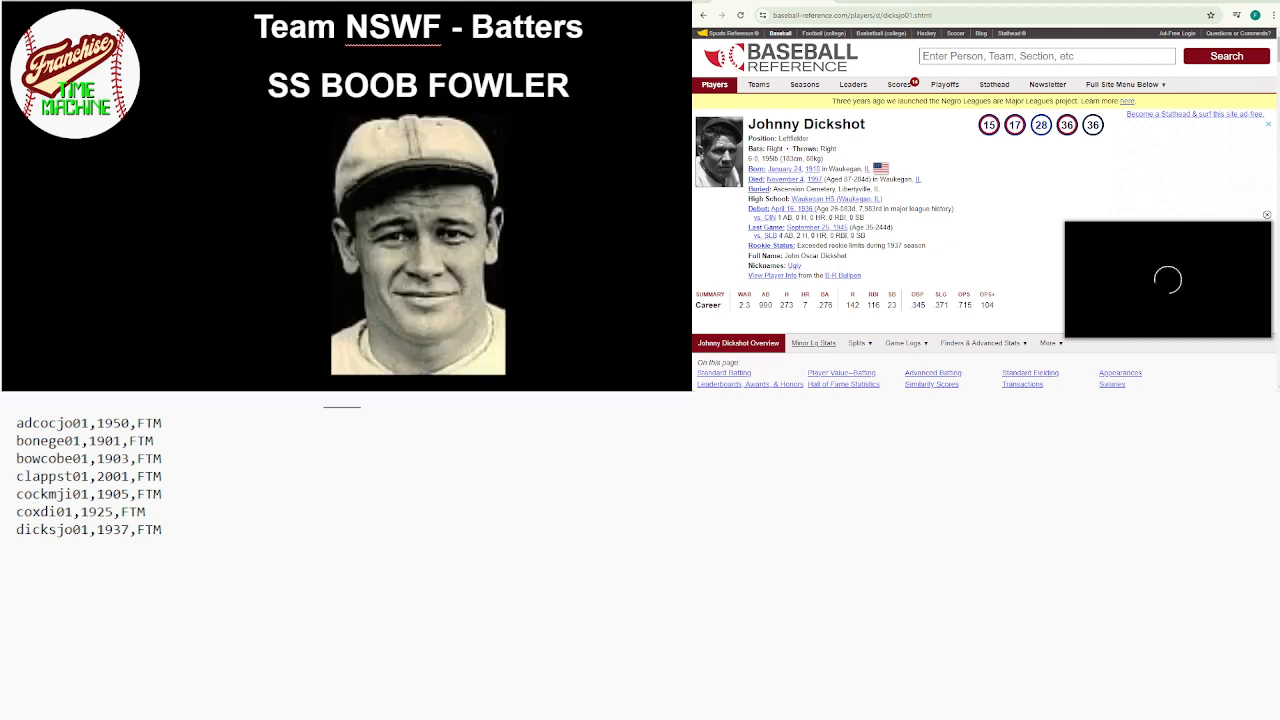
left_click(1266, 215)
left_click(1091, 54)
type("BOOB Fowler")
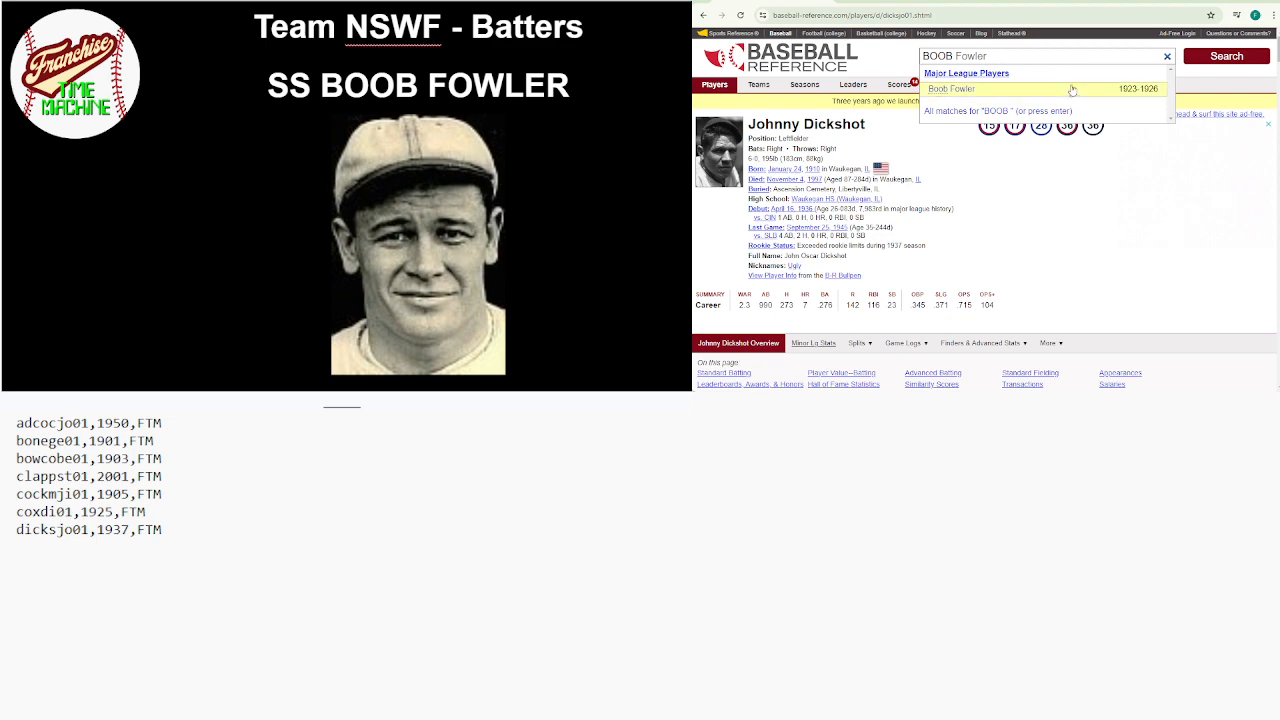
left_click(1072, 90)
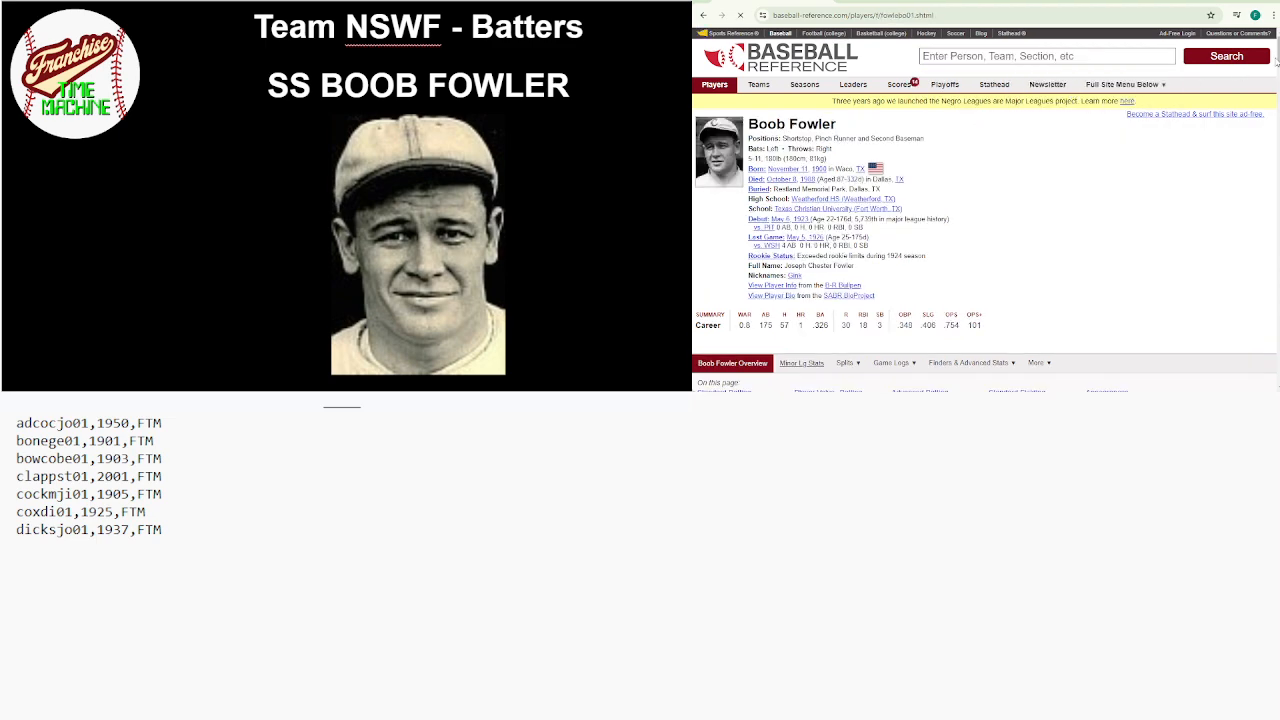
left_click_drag(1276, 60, 1276, 106)
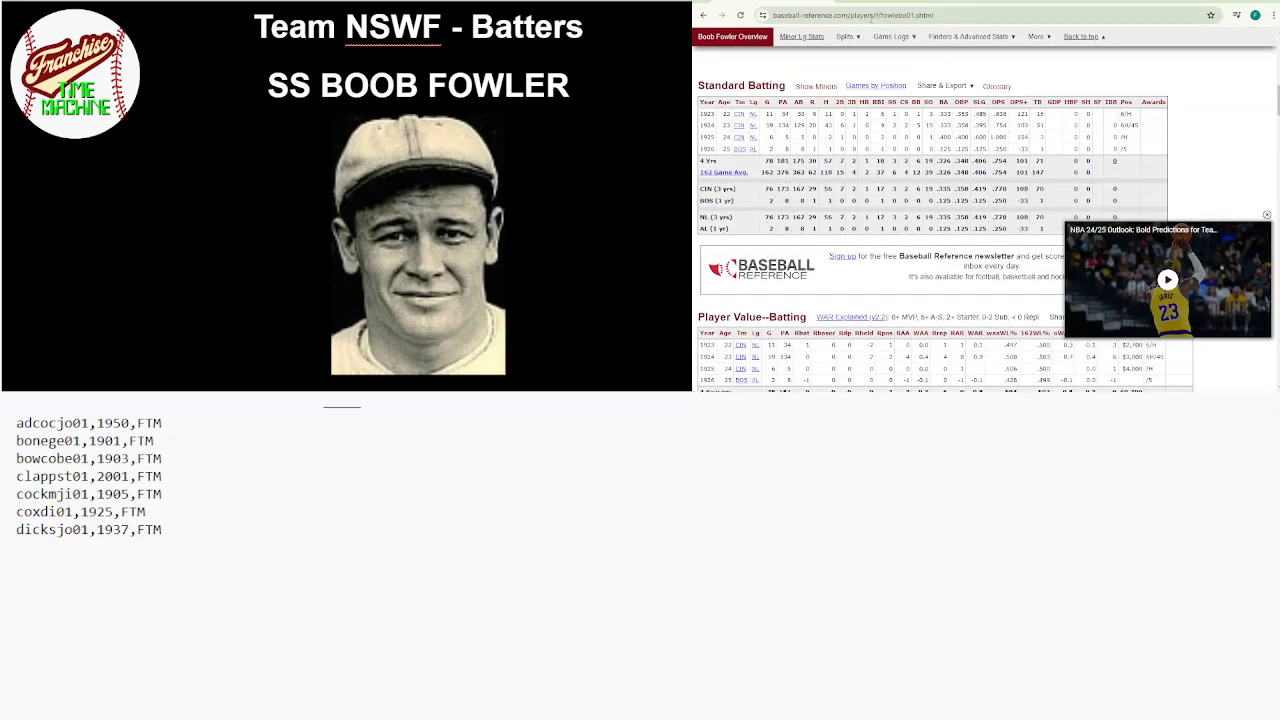
Copy Boob Fowler's player ID from the page address and add the line fowlebo01,1923,FTM below the Dickshot entry
left_click_drag(879, 15, 915, 15)
key("ctrl+c")
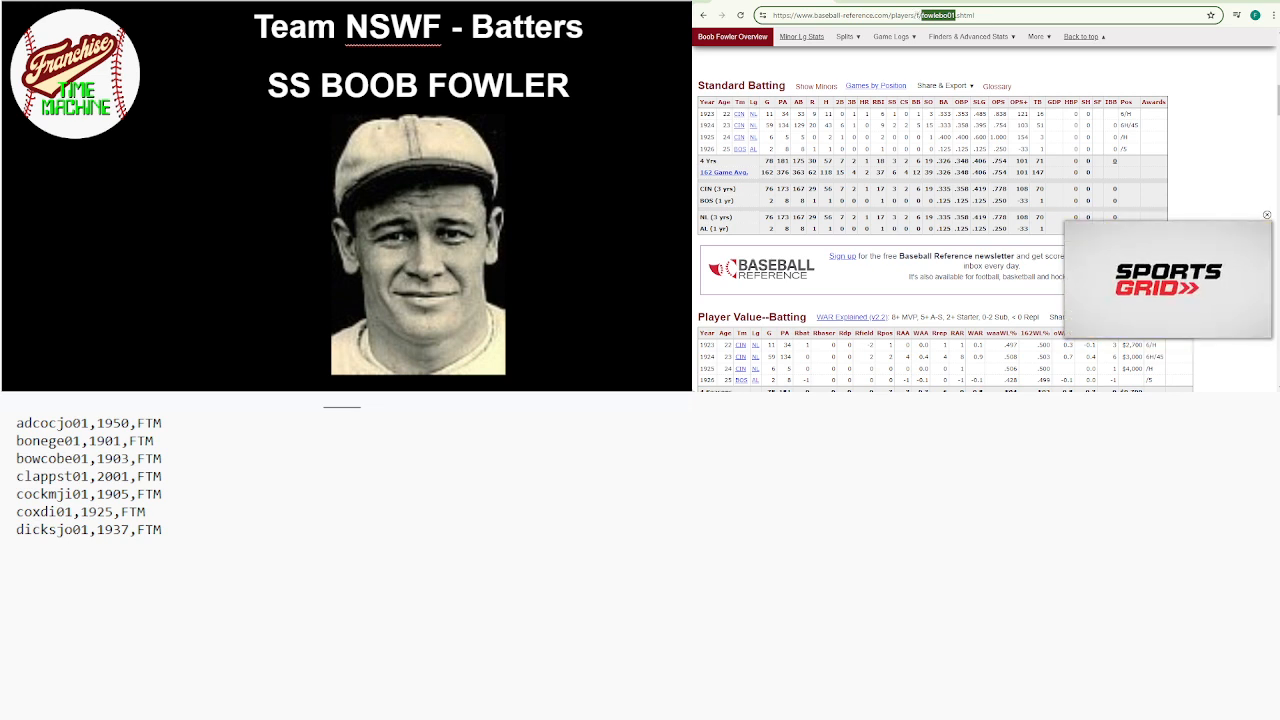
left_click(994, 569)
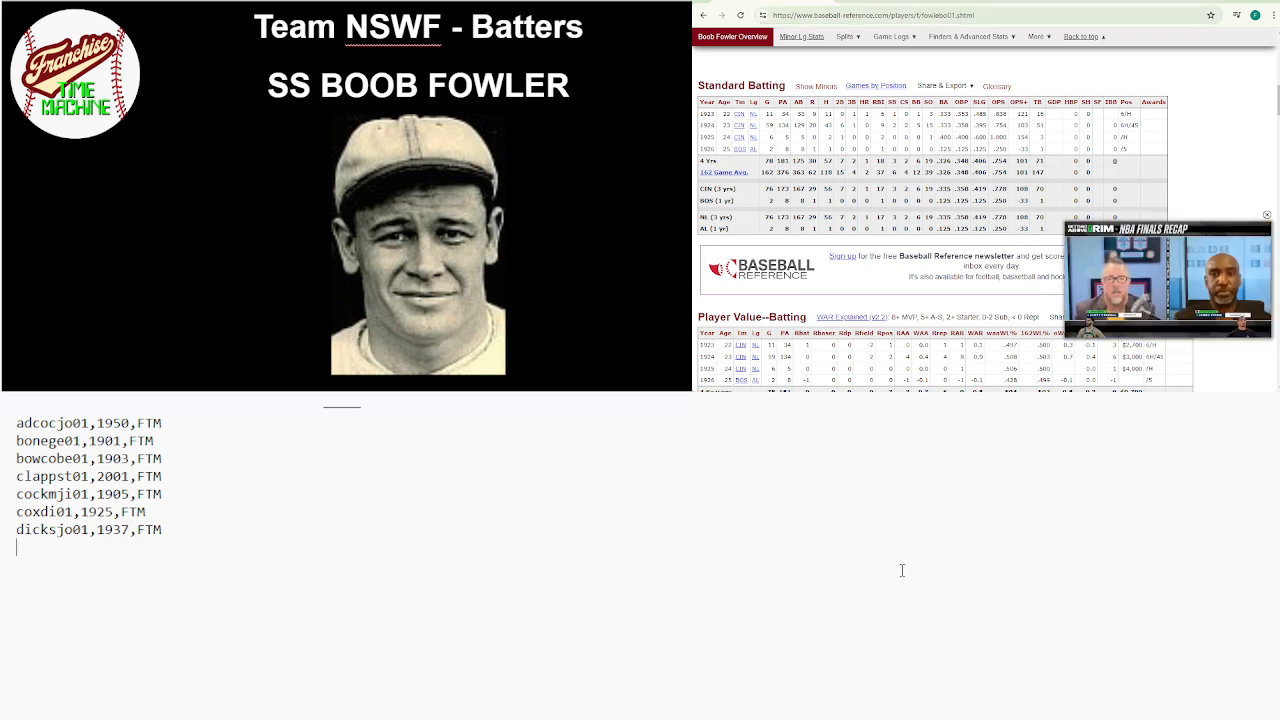
key("ctrl+v")
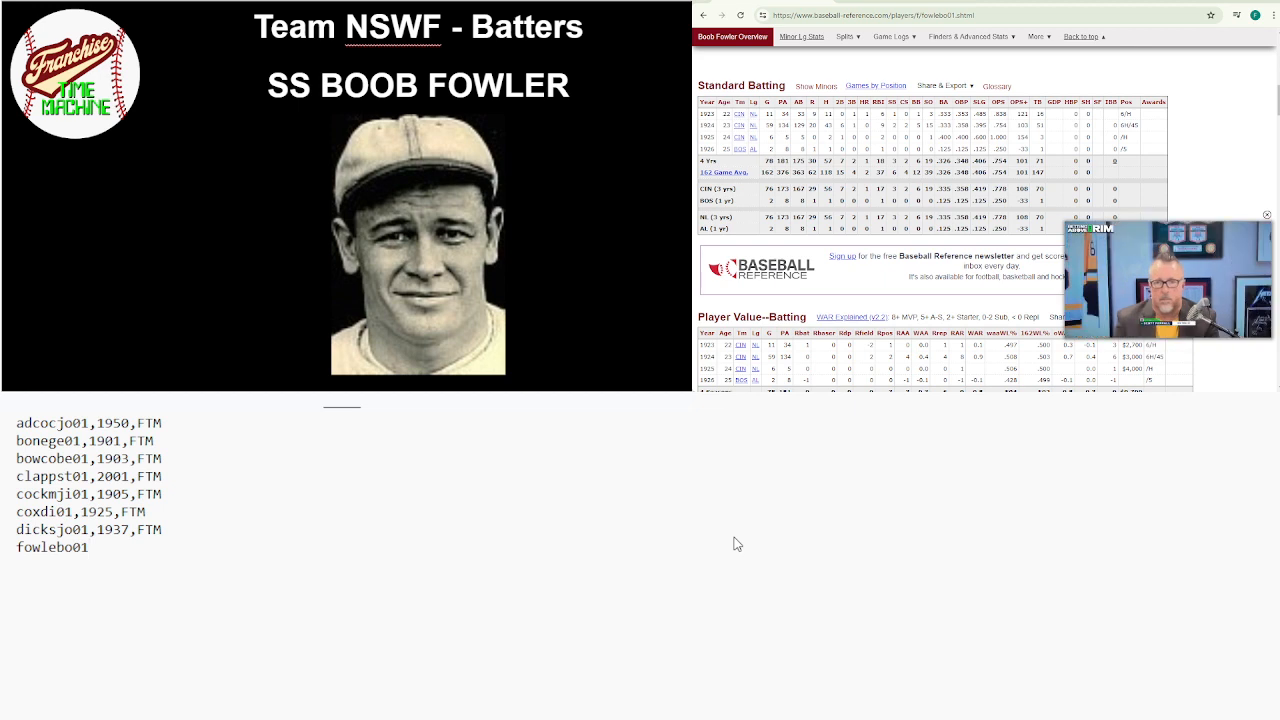
type(",1923")
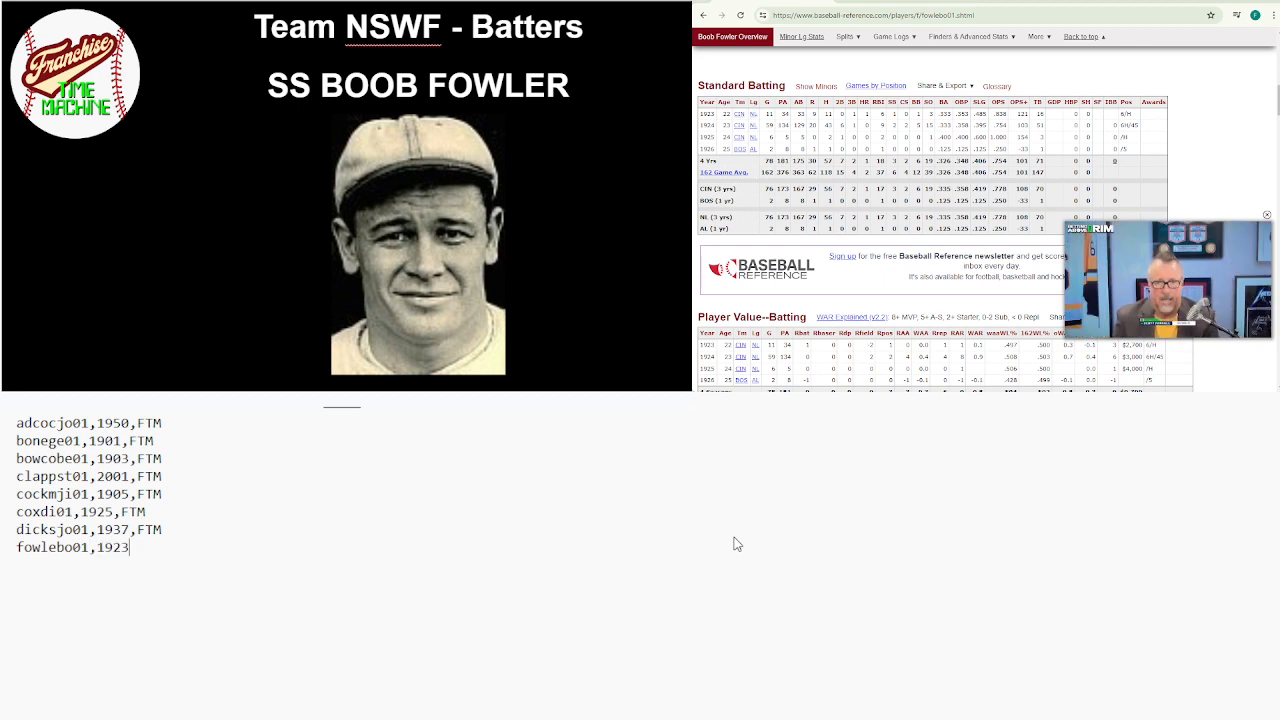
type(",FTM")
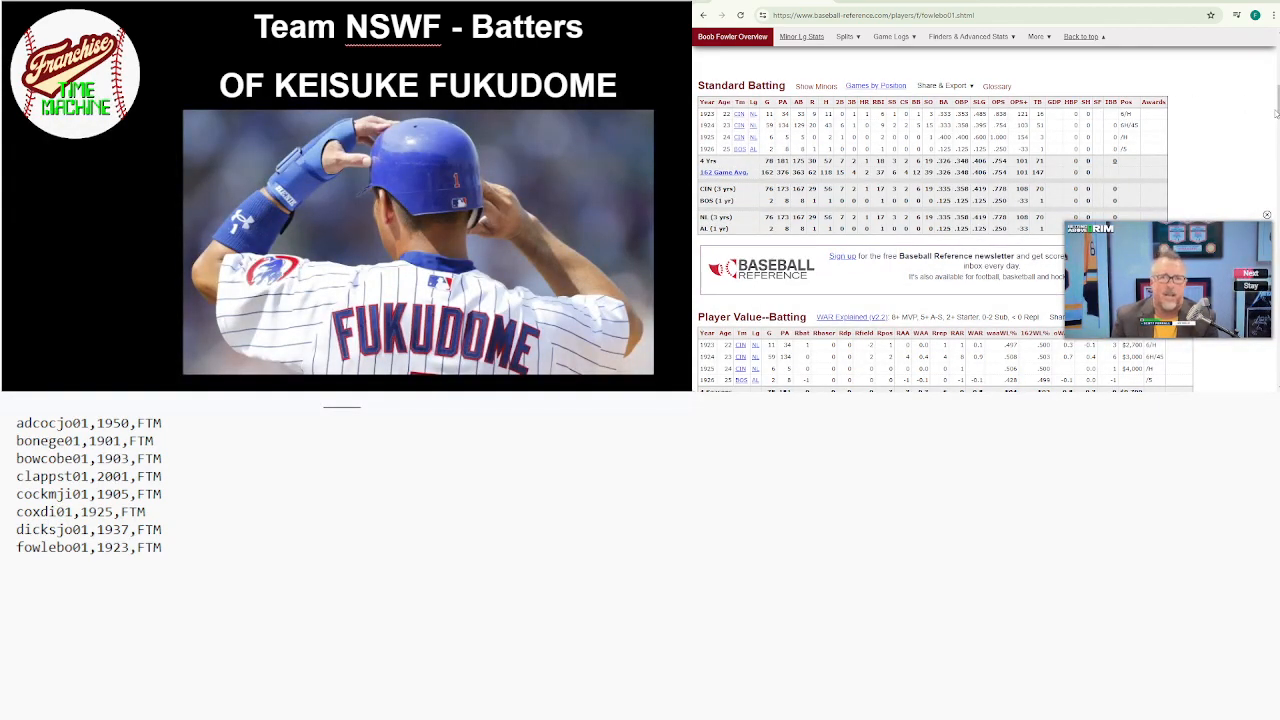
Search Baseball Reference for FUKUDOME, and open Kosuke Fukudome's player page at the Standard Batting table
left_click_drag(1277, 100, 1277, 50)
left_click(1092, 60)
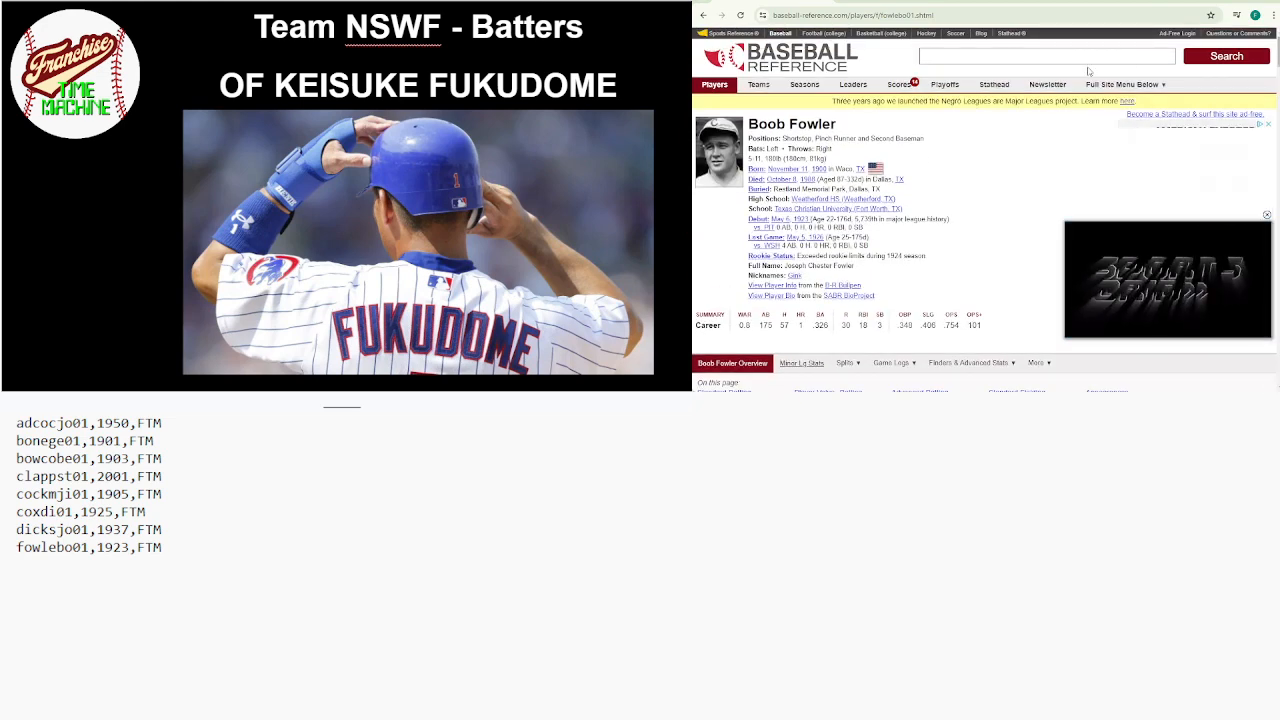
type("FUKUK")
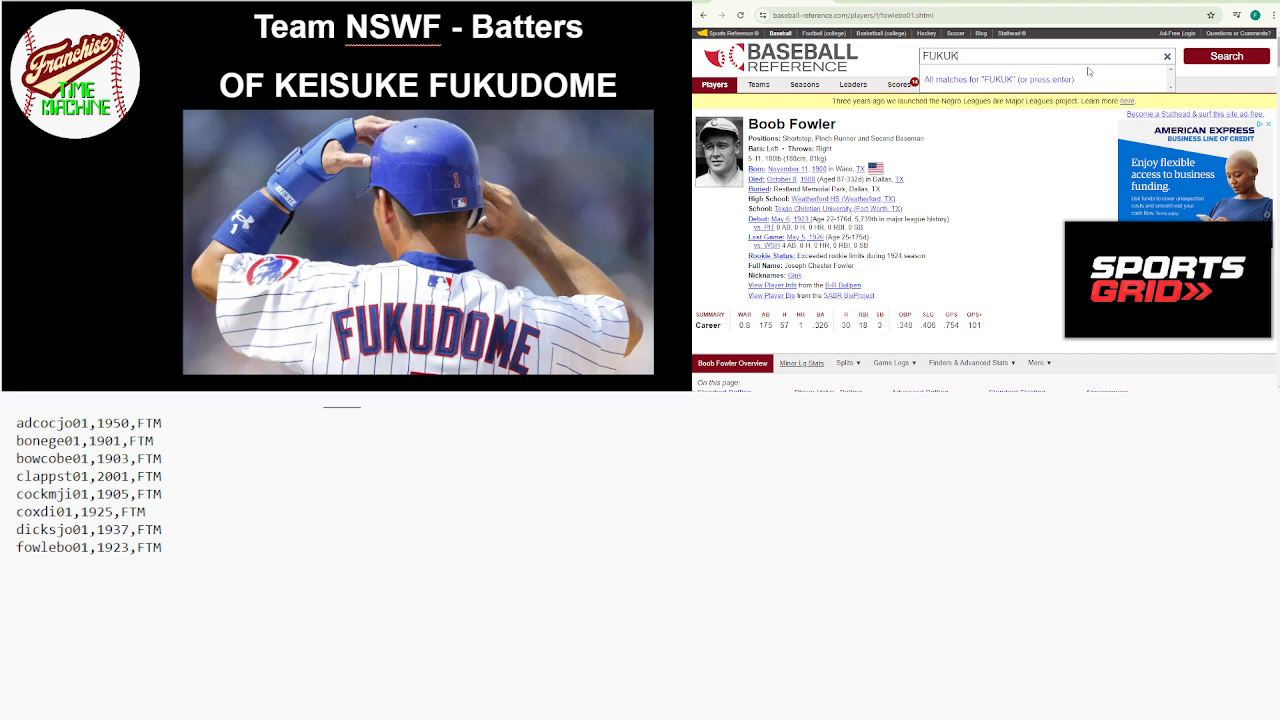
key("BackSpace")
type("DOME")
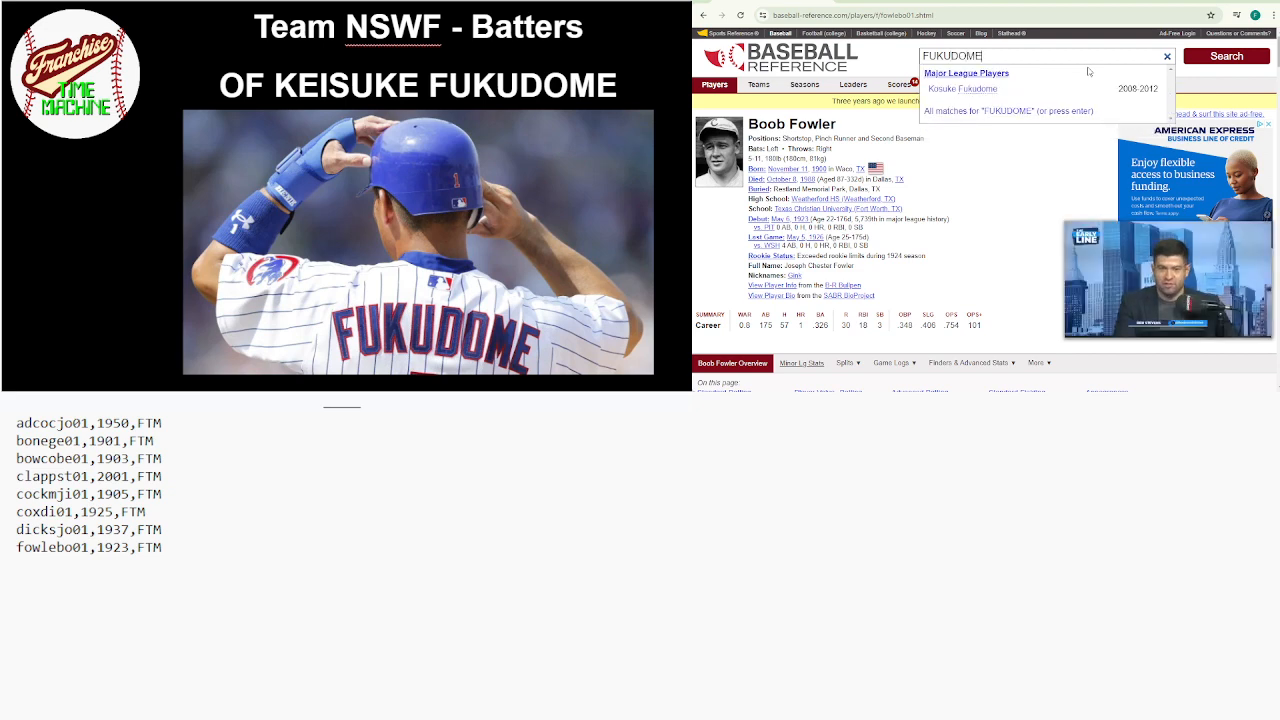
left_click(1085, 88)
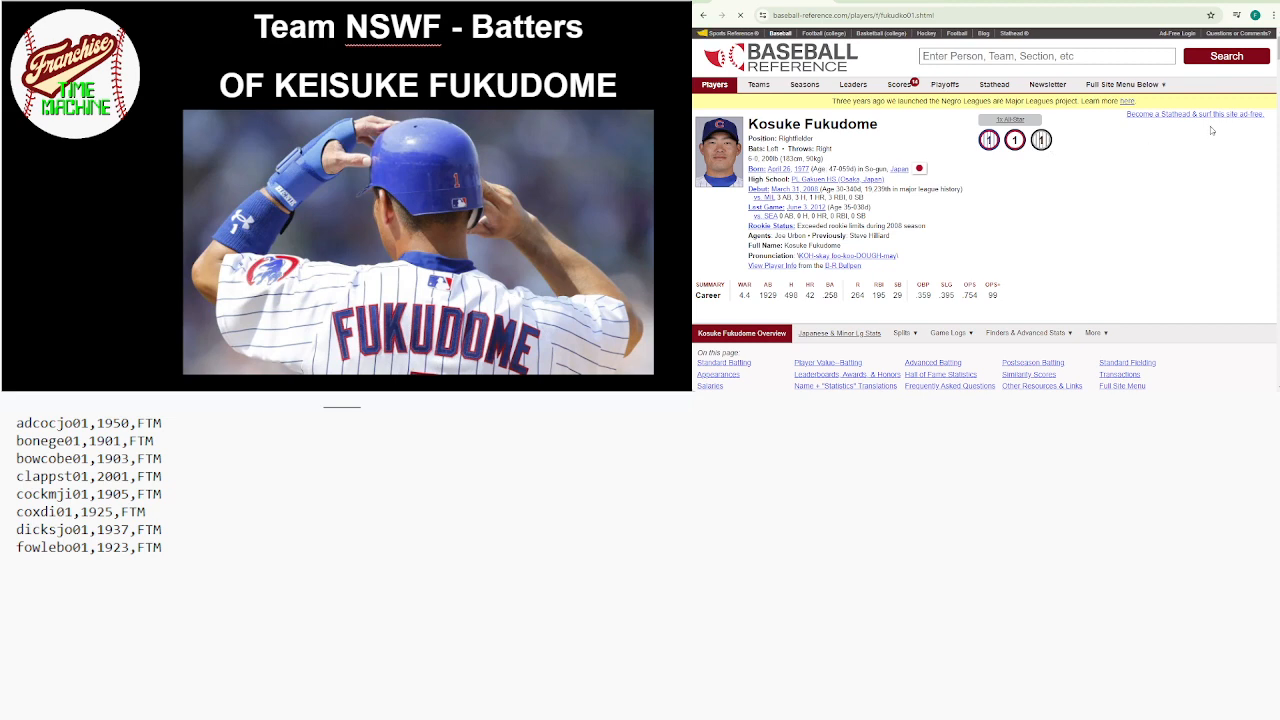
left_click_drag(1277, 48, 1276, 92)
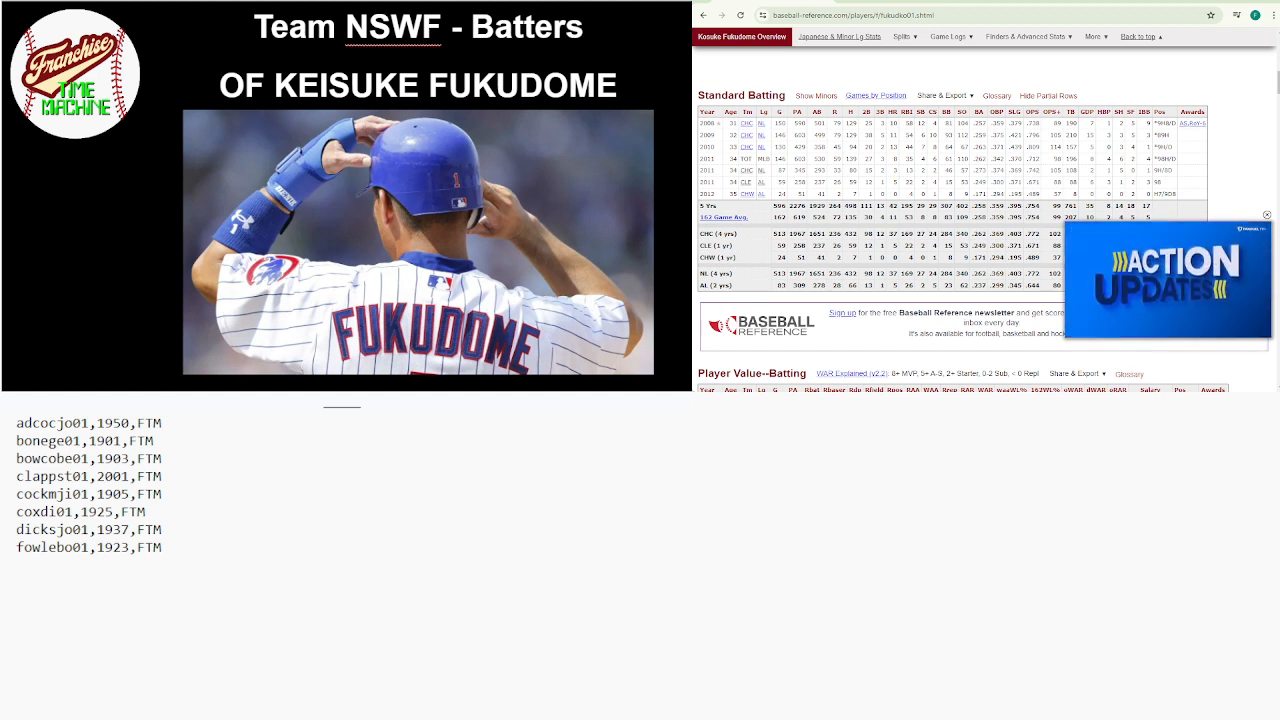
Copy Fukudome's player ID from the page address and add the line fukudko01,2008,FTM below the Fowler entry
mouse_move(948, 38)
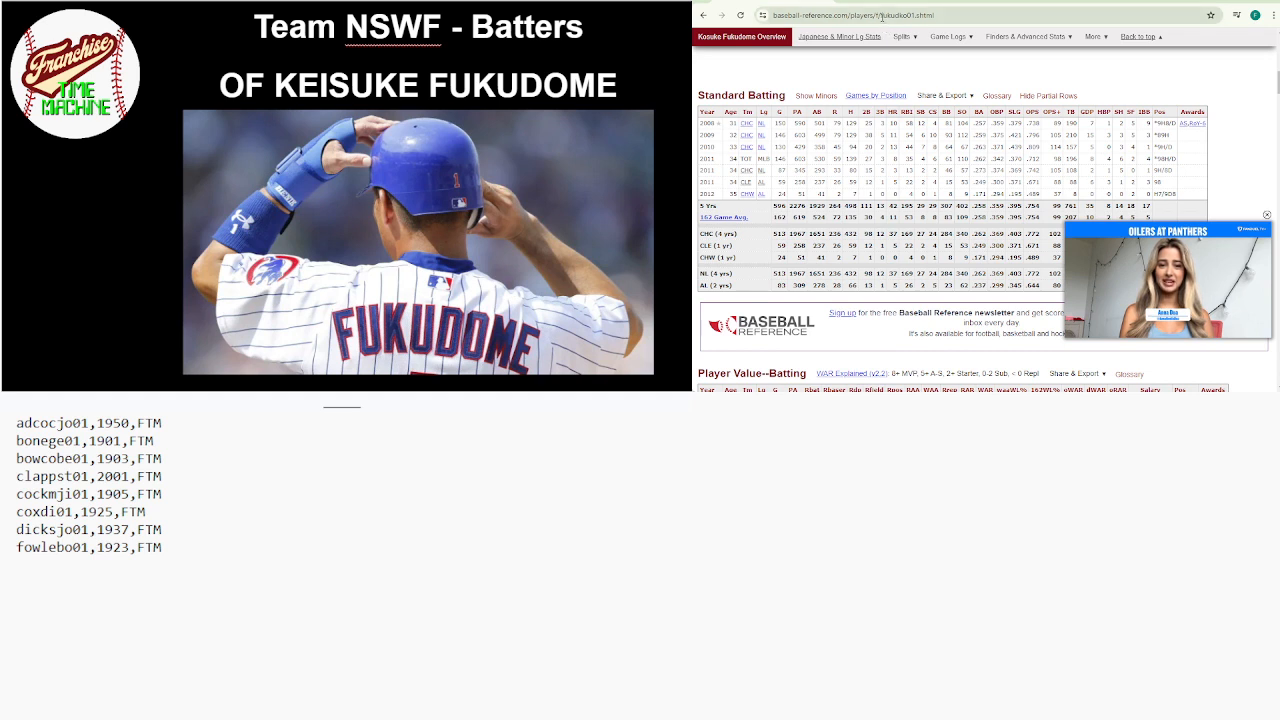
left_click_drag(880, 15, 916, 27)
key("ctrl+c")
mouse_move(918, 35)
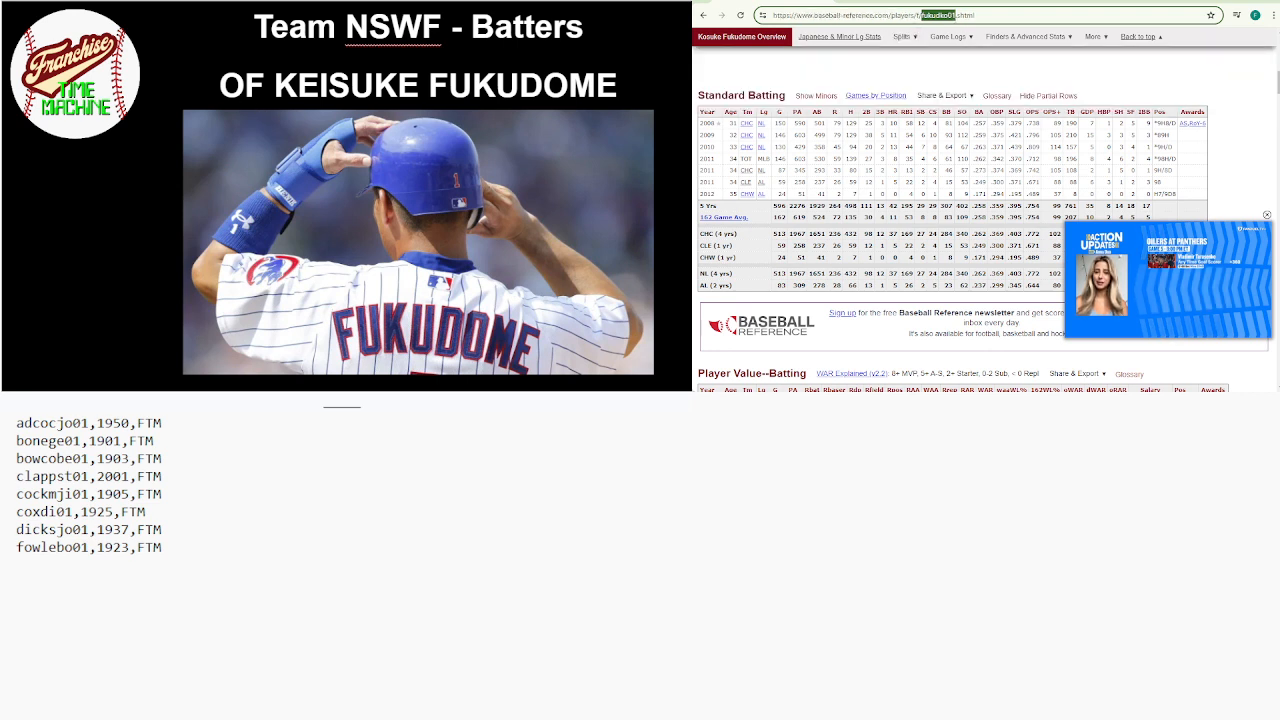
left_click(163, 548)
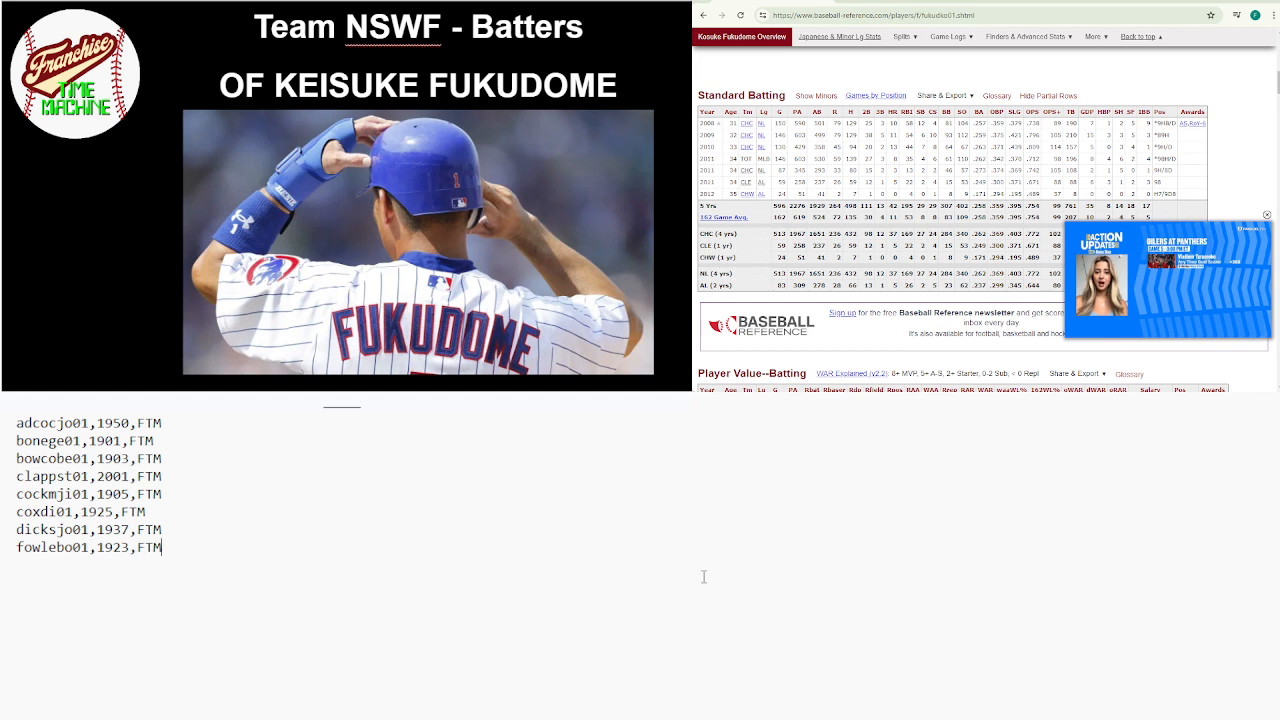
key("ctrl+v")
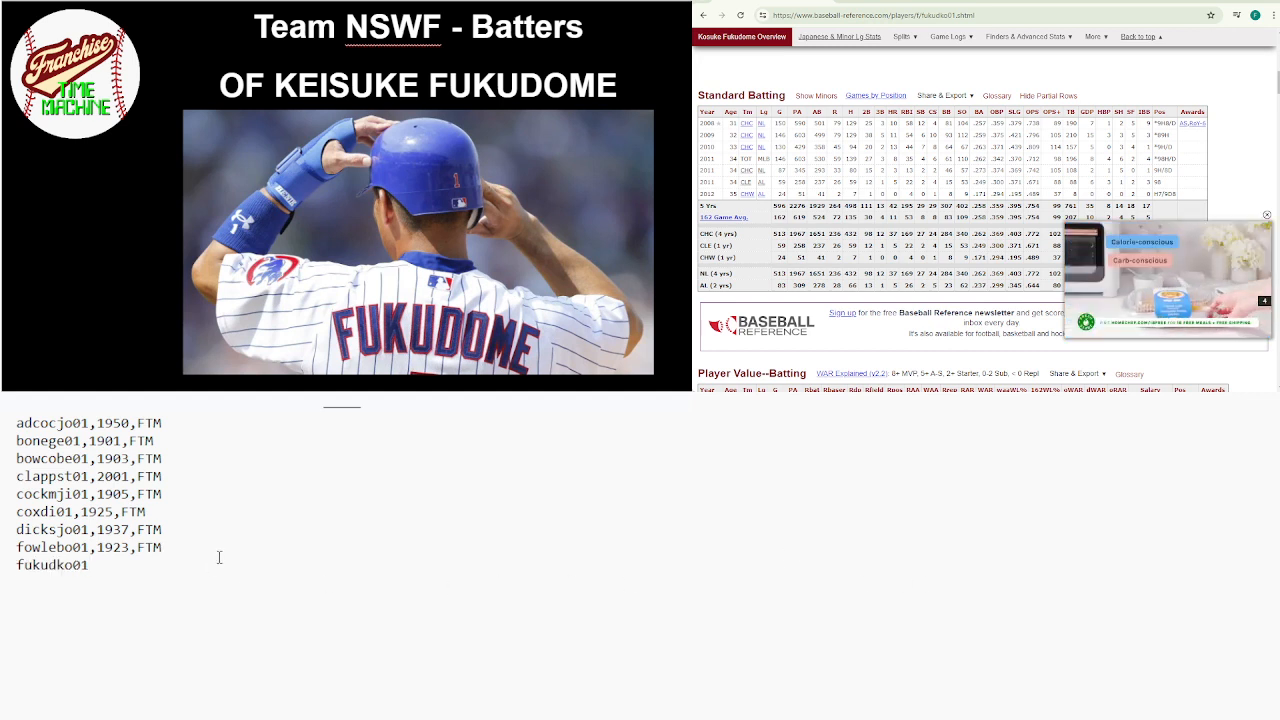
type(",2008,FTM")
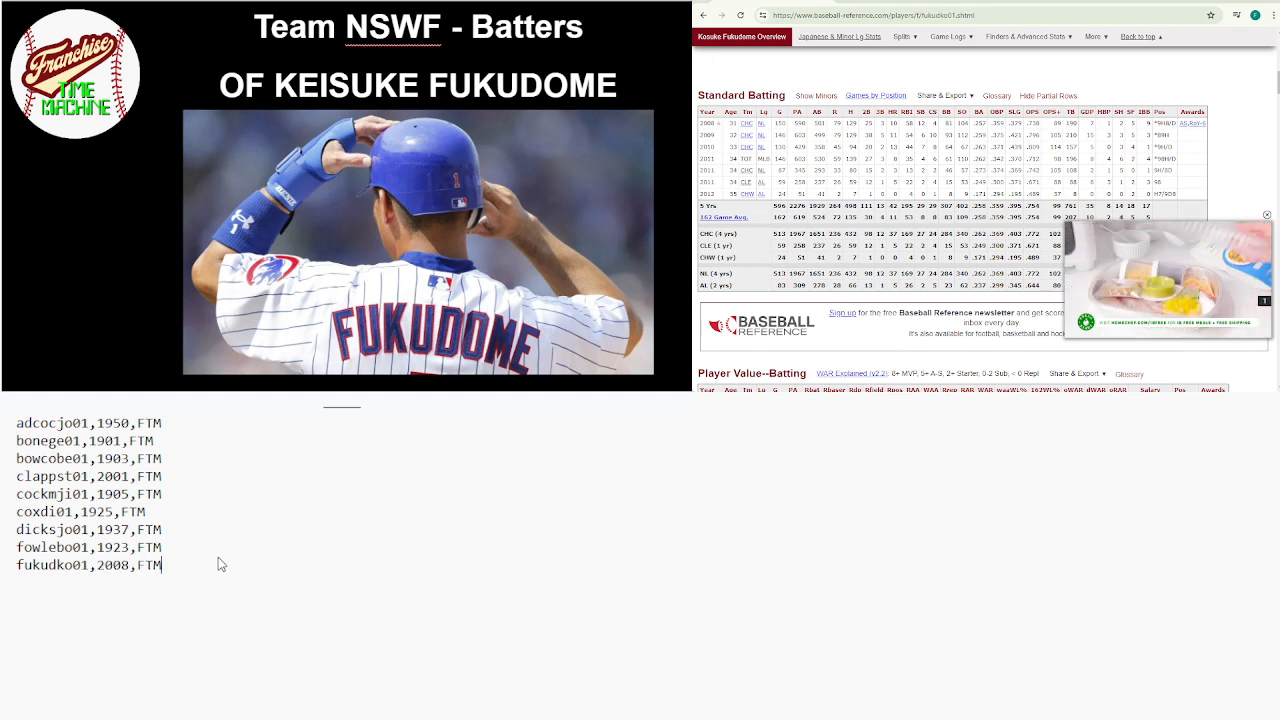
key("Return")
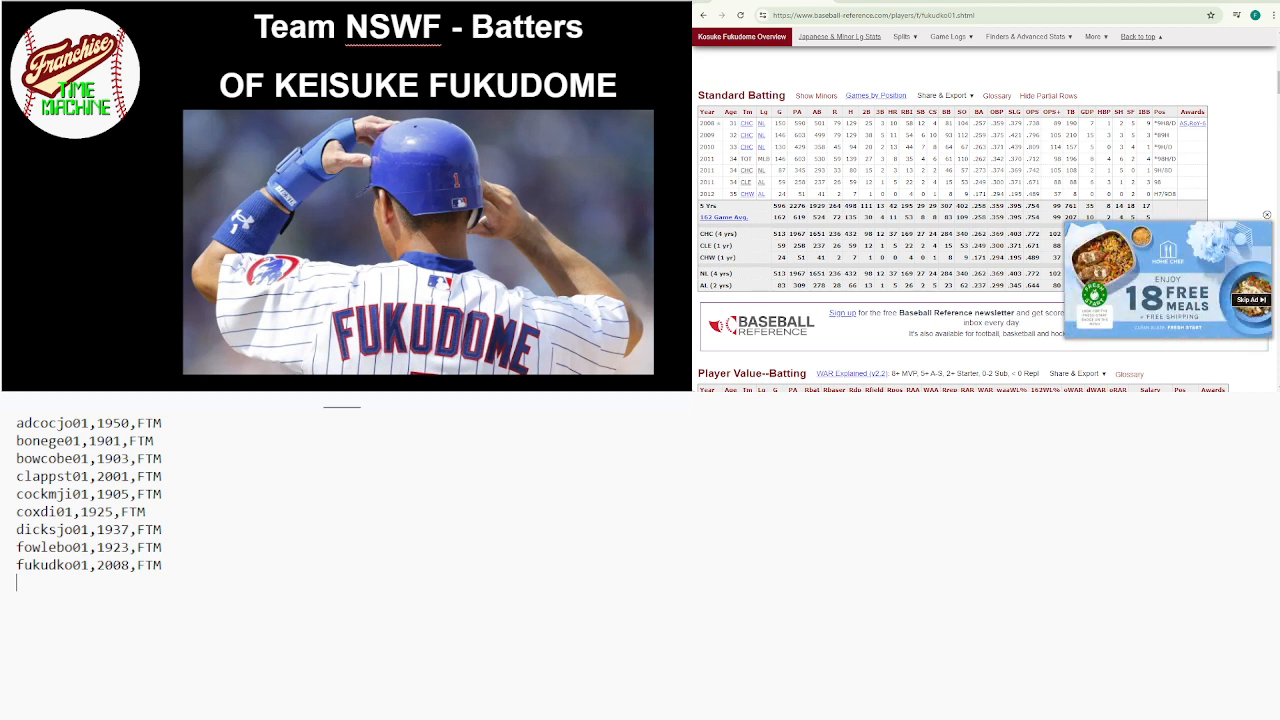
Search Baseball Reference for Jack Glasscock and open his major league player page
left_click_drag(1277, 83, 1277, 46)
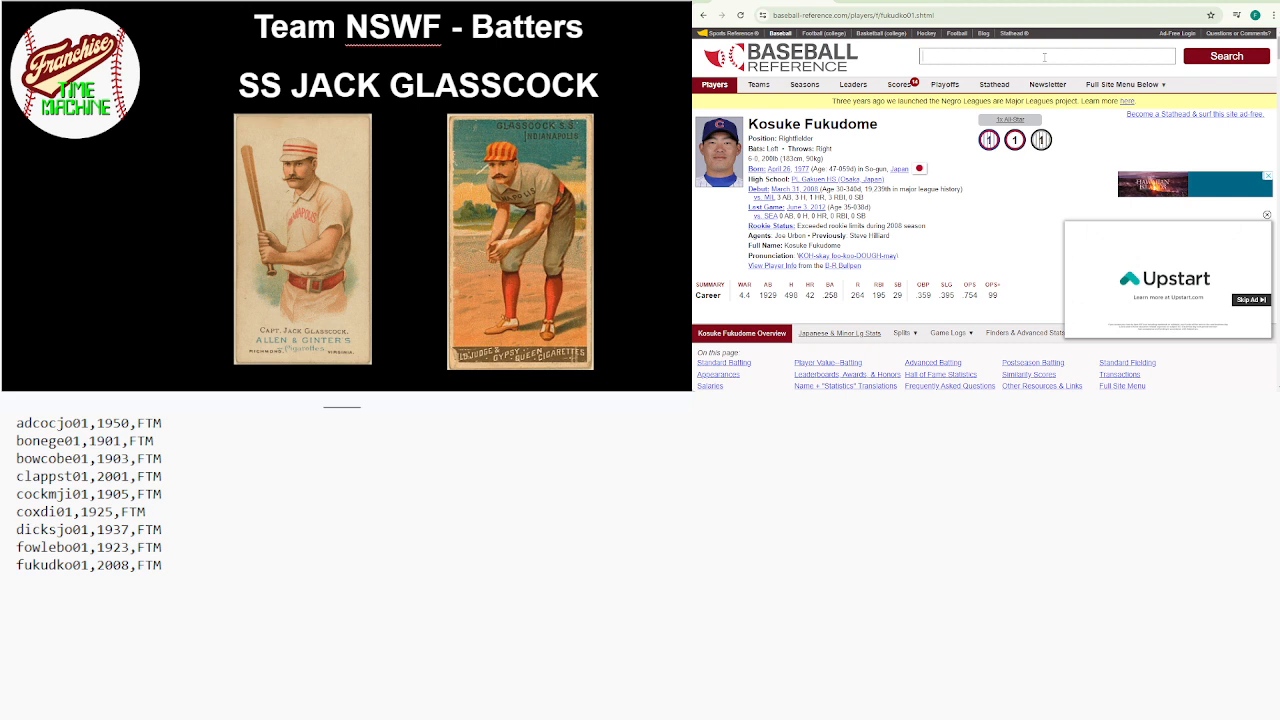
left_click(1044, 61)
type("JACK GLASSCOCK")
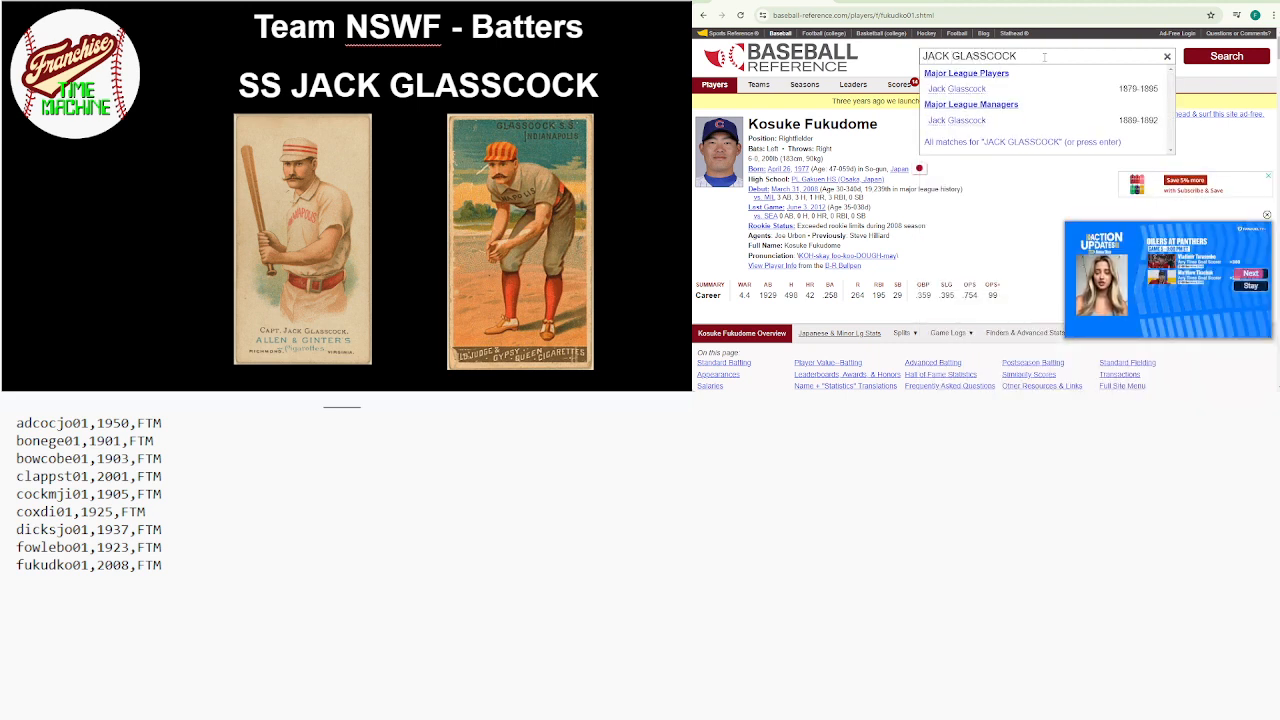
left_click(988, 90)
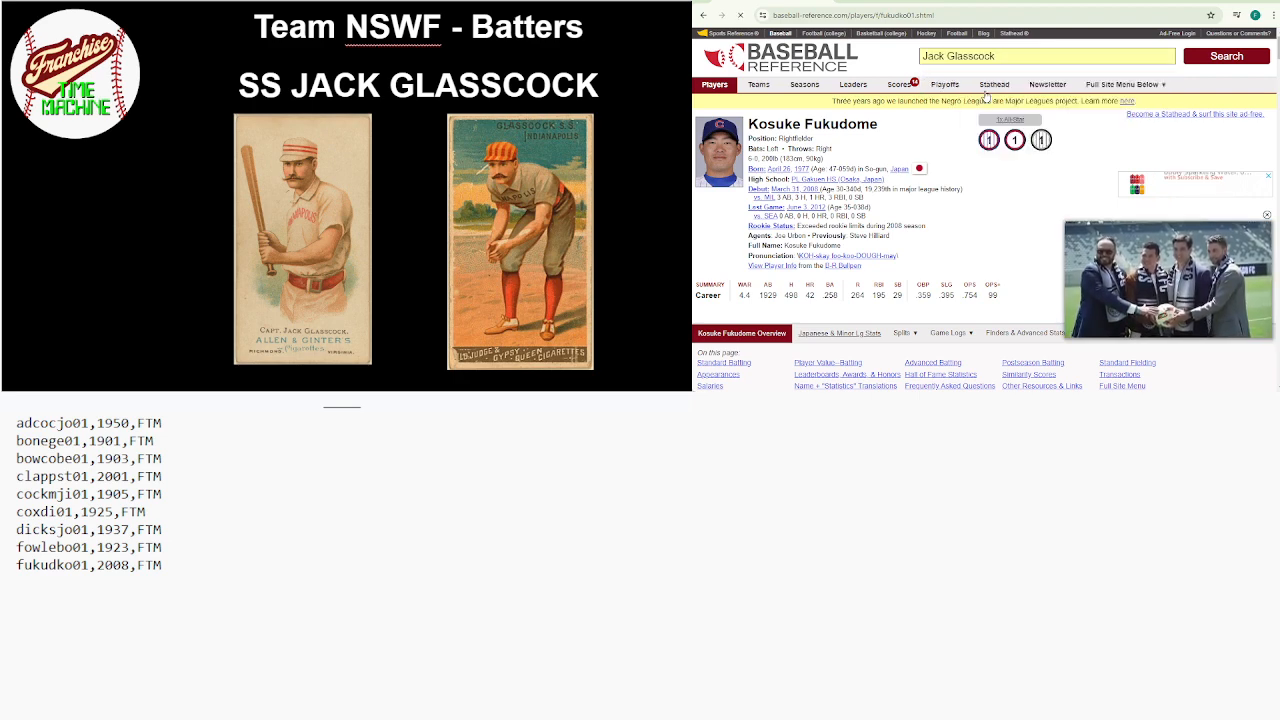
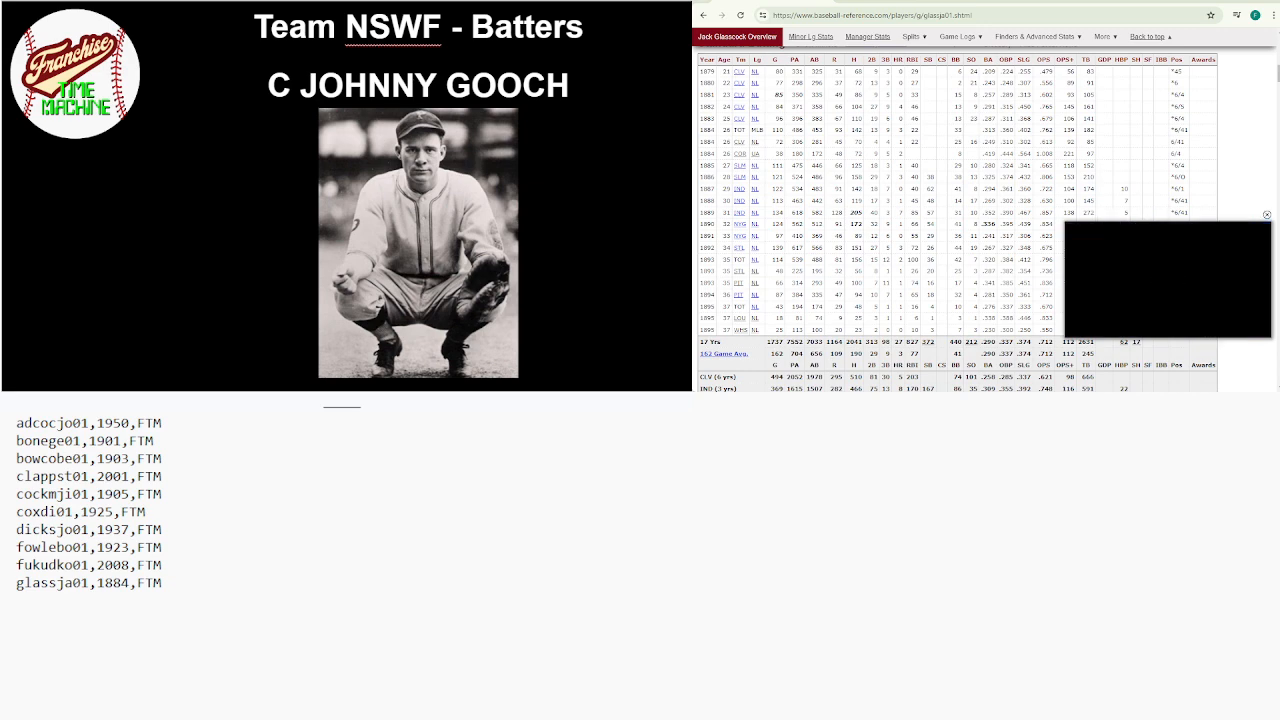
Search Baseball Reference for Johnny Gooch, and open his player page at the Standard Batting table
left_click_drag(1277, 73, 1275, 37)
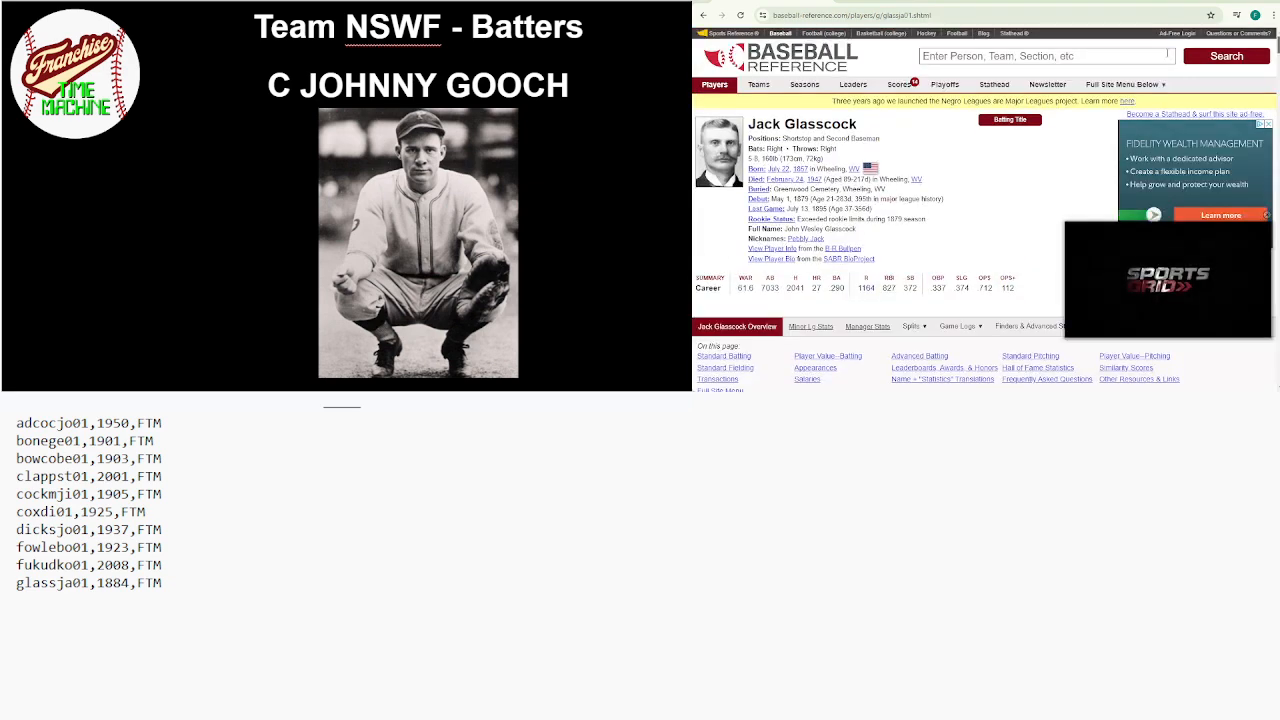
left_click(1127, 61)
type("JOHNNY GOO")
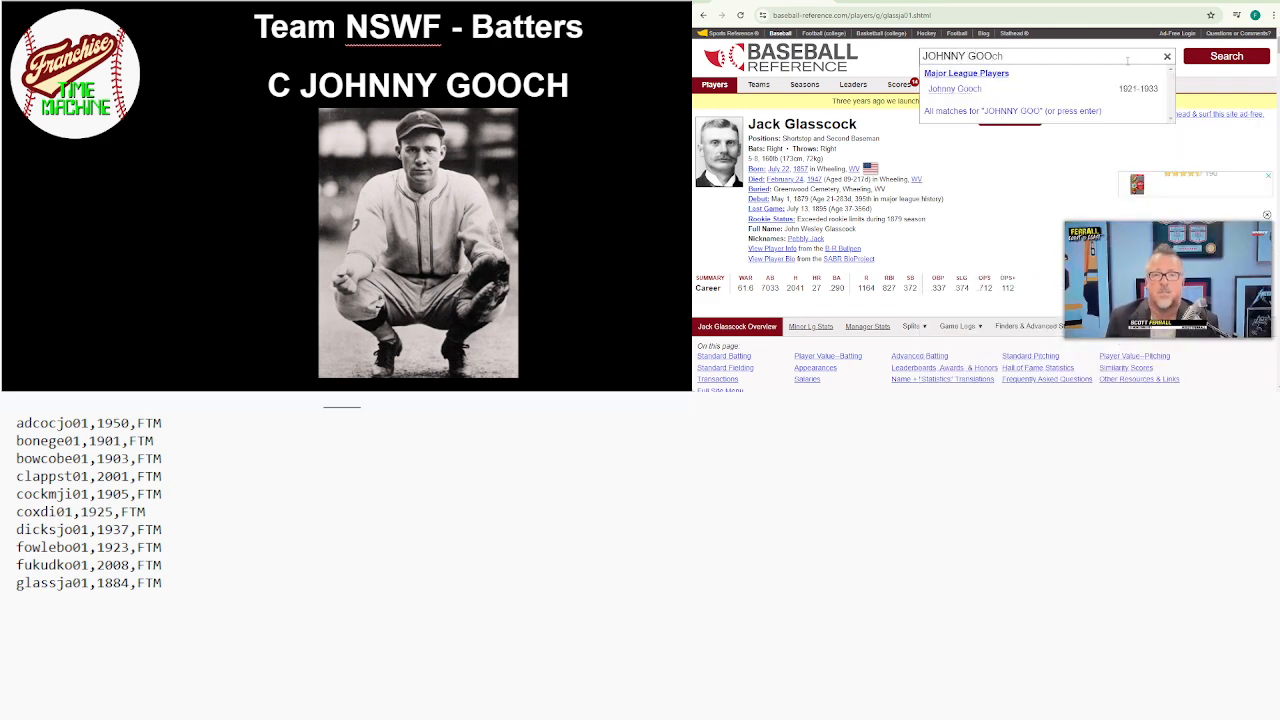
left_click(1068, 89)
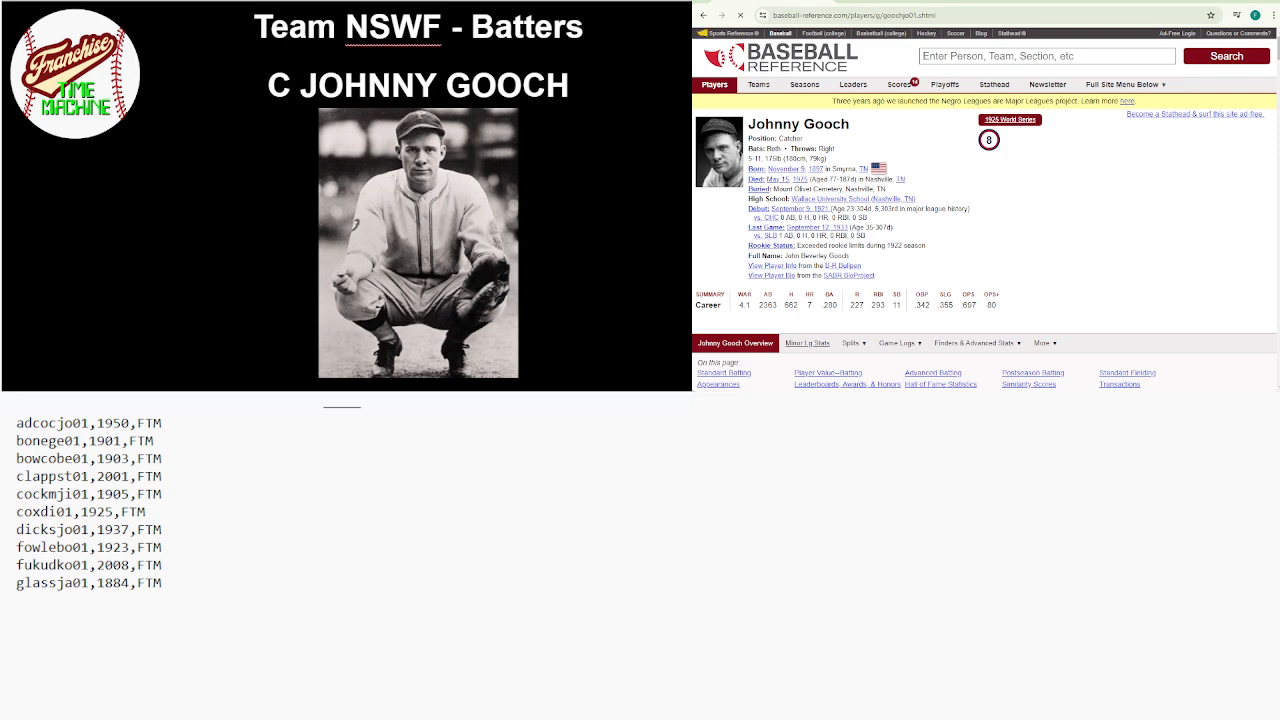
scroll(1250, 130, "down", 2)
scroll(986, 210, "down", 3)
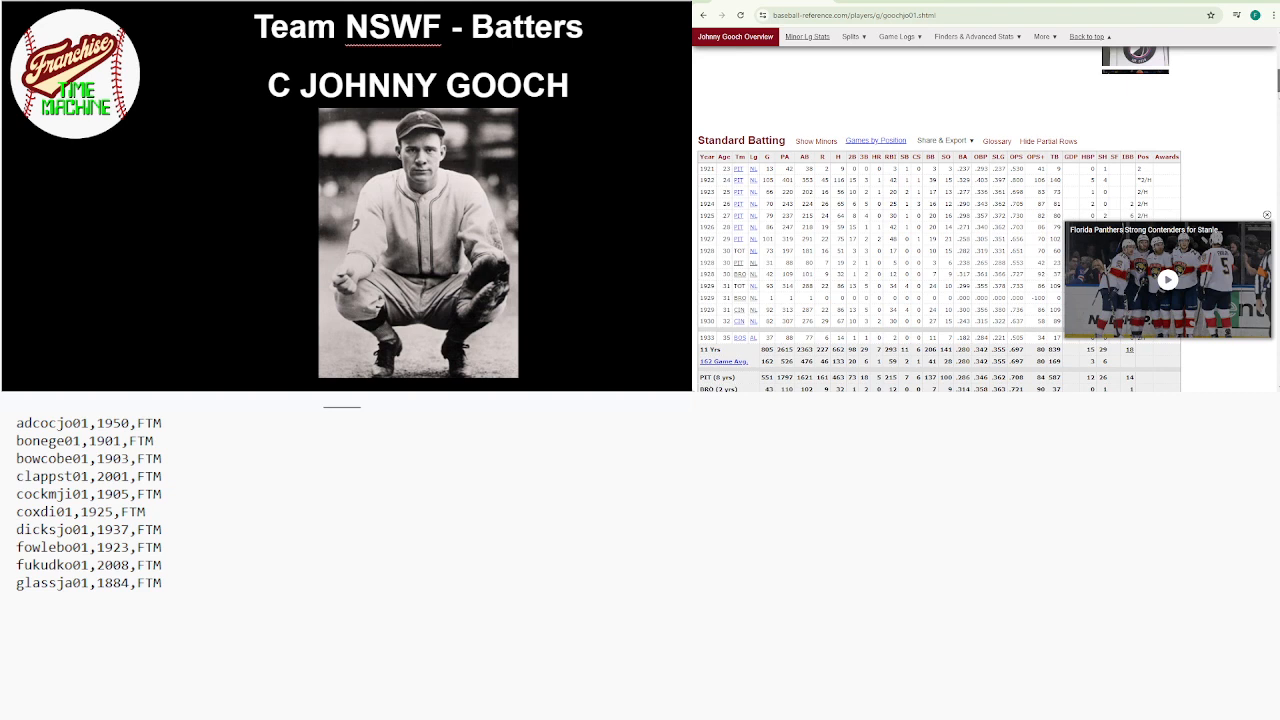
scroll(939, 219, "down", 1)
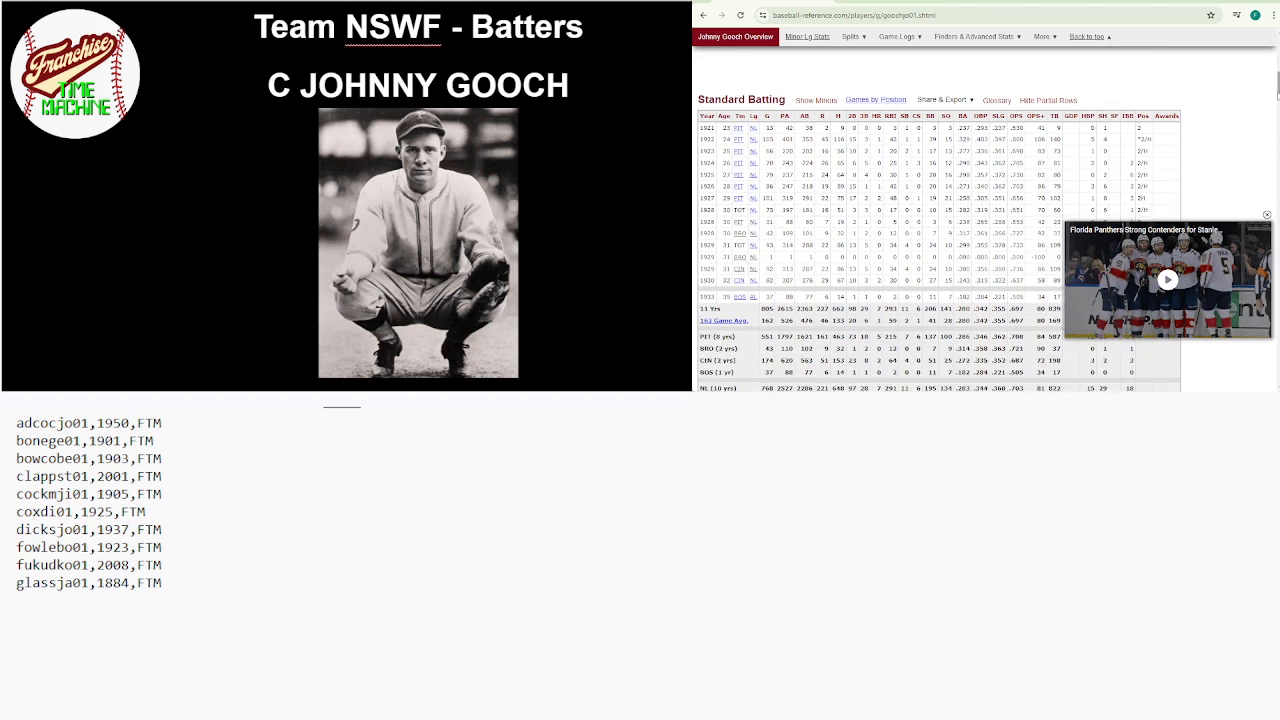
Check the 1921 and 1922 seasons in Johnny Gooch's batting table, and copy his player ID from the page address
left_click(961, 129)
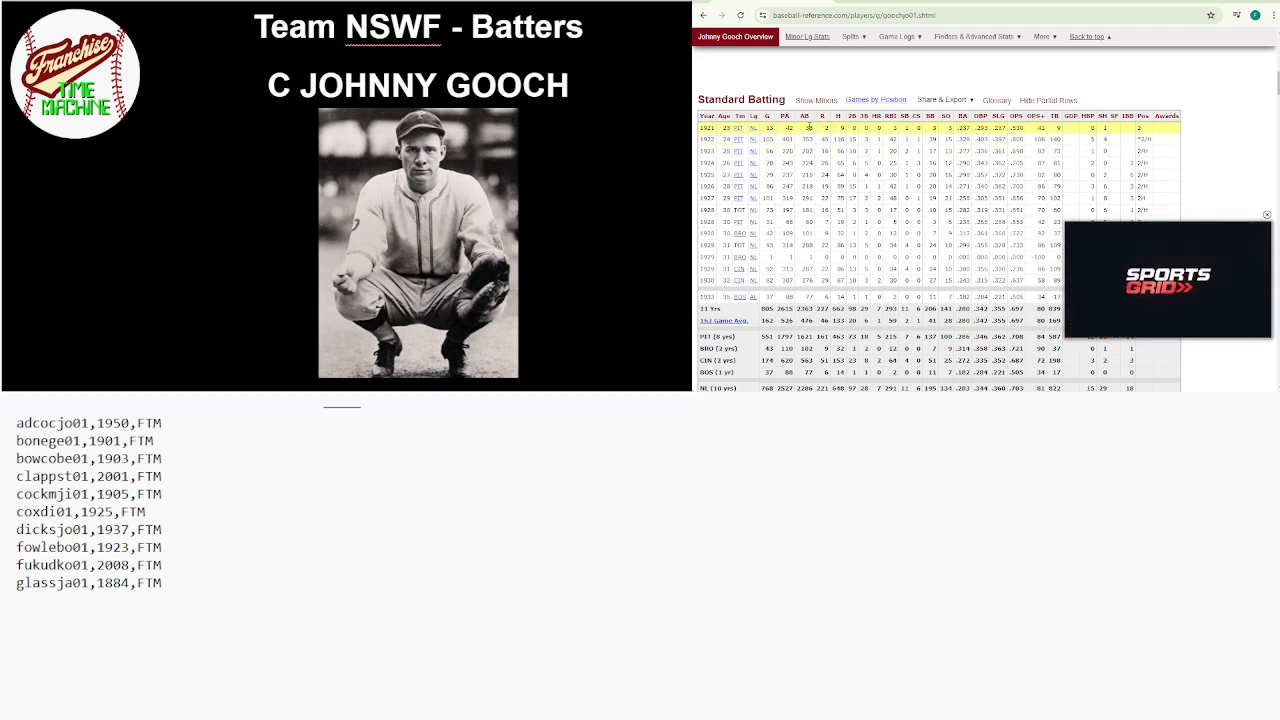
left_click(852, 148)
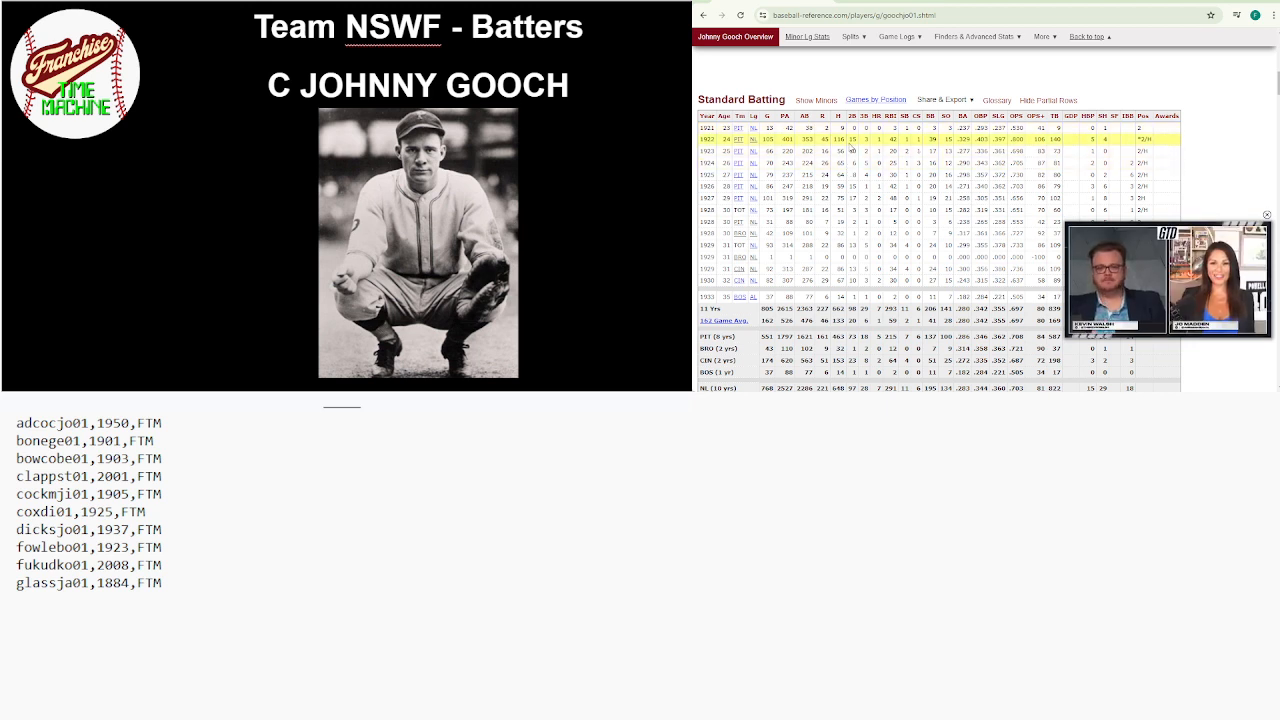
left_click(852, 148)
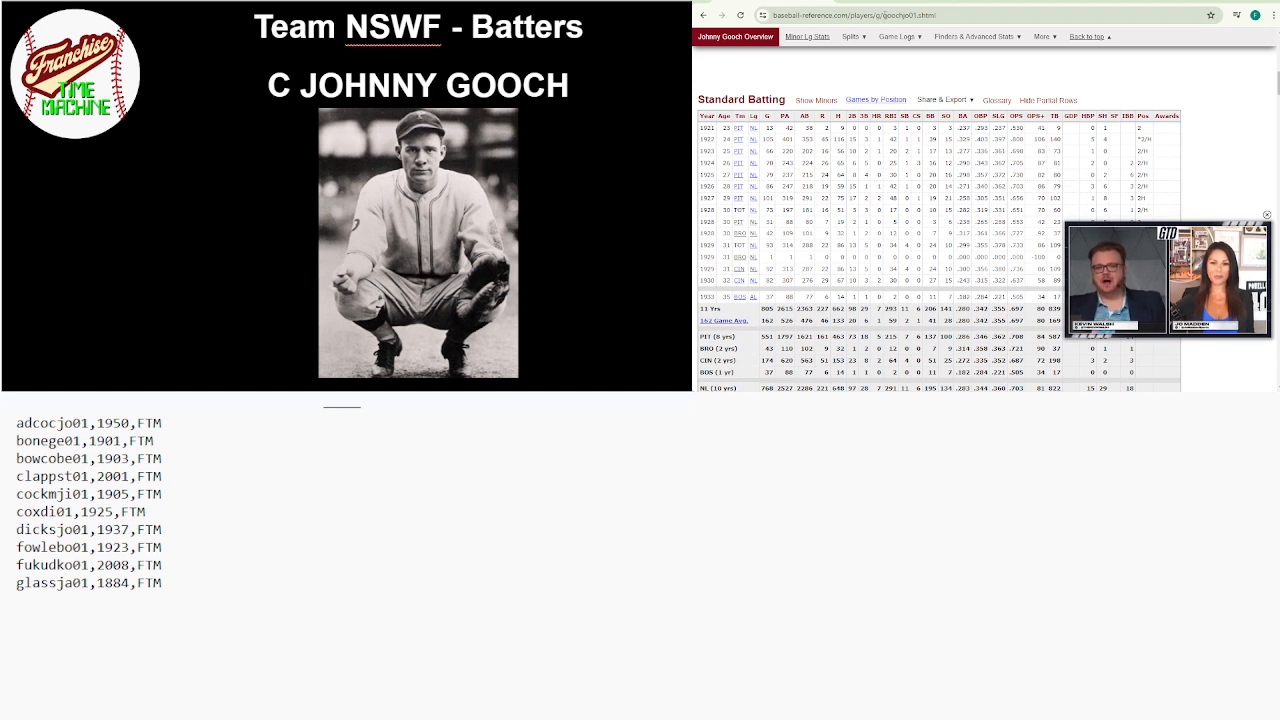
left_click_drag(882, 15, 916, 18)
key("ctrl+c")
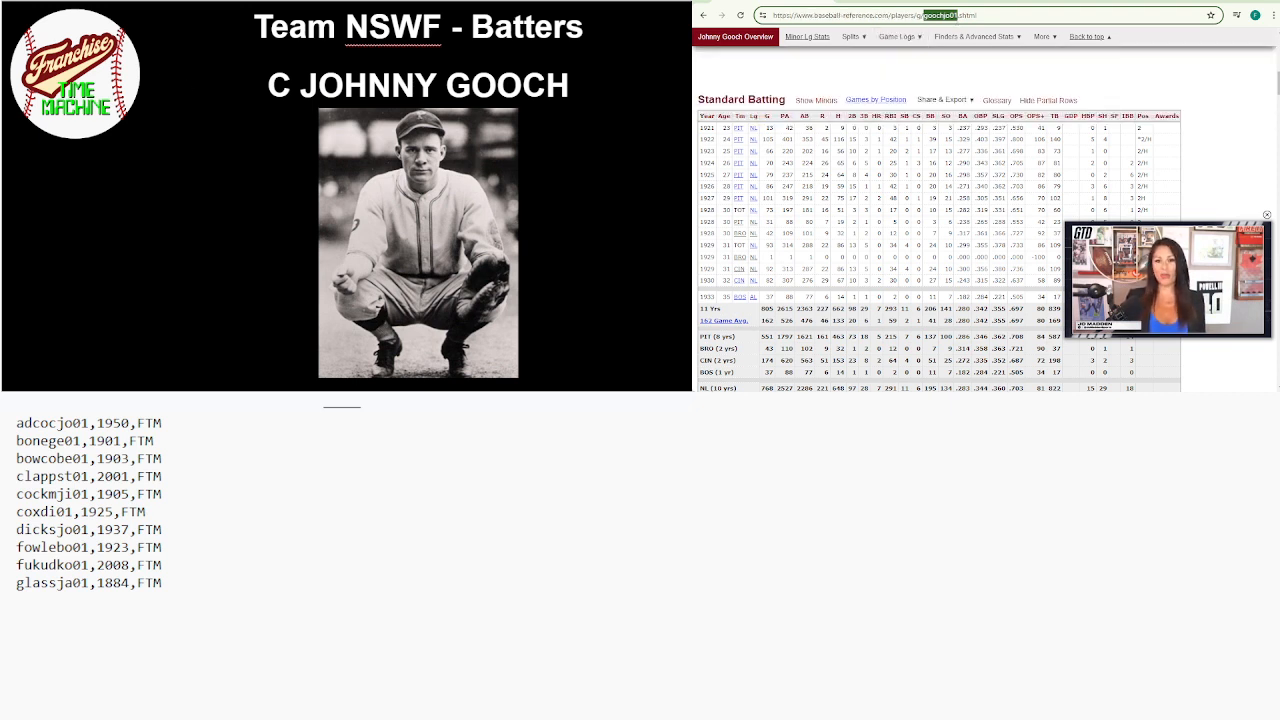
Add the line goochjo01,1922,FTM below the Glasscock entry in the batters list
left_click(225, 605)
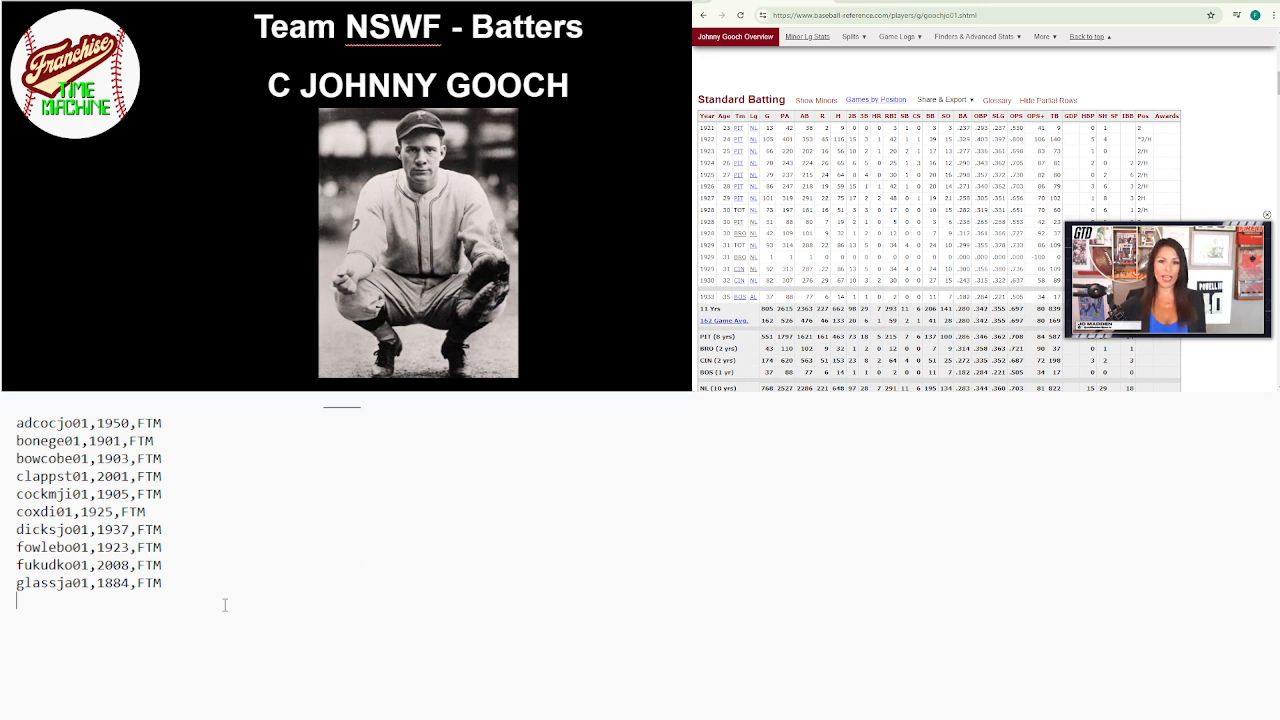
key("ctrl+v")
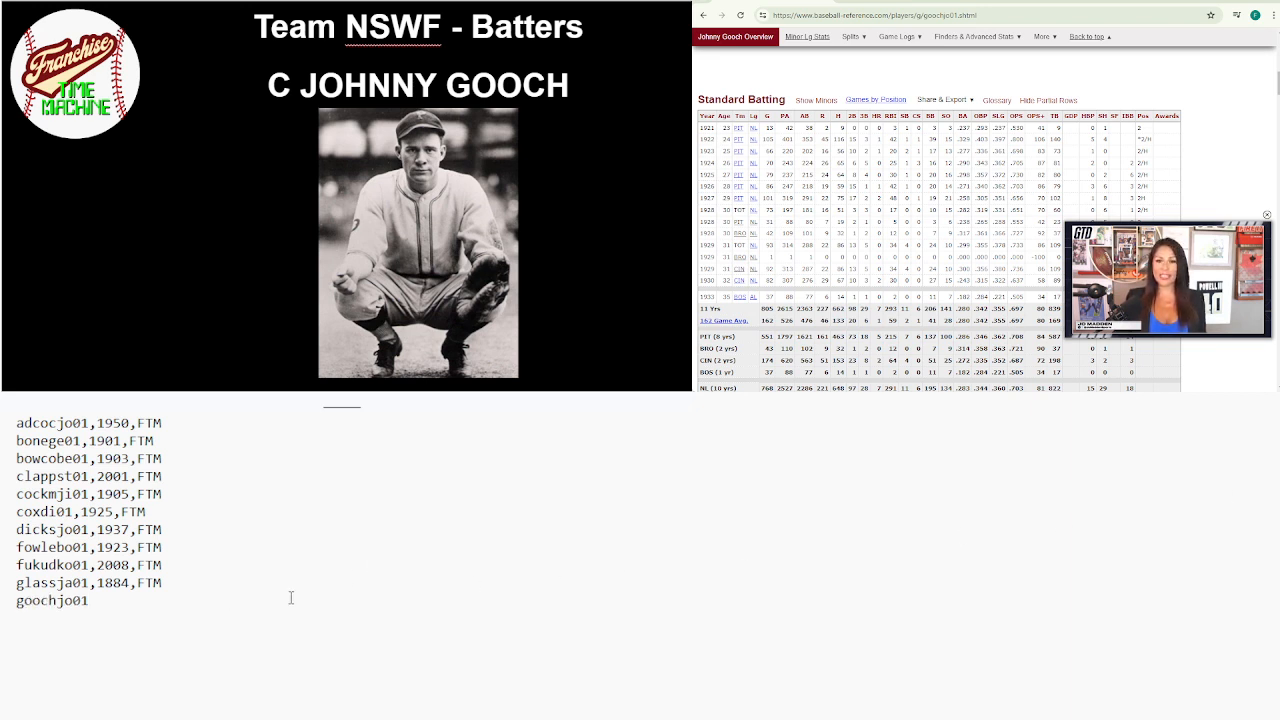
type(",19")
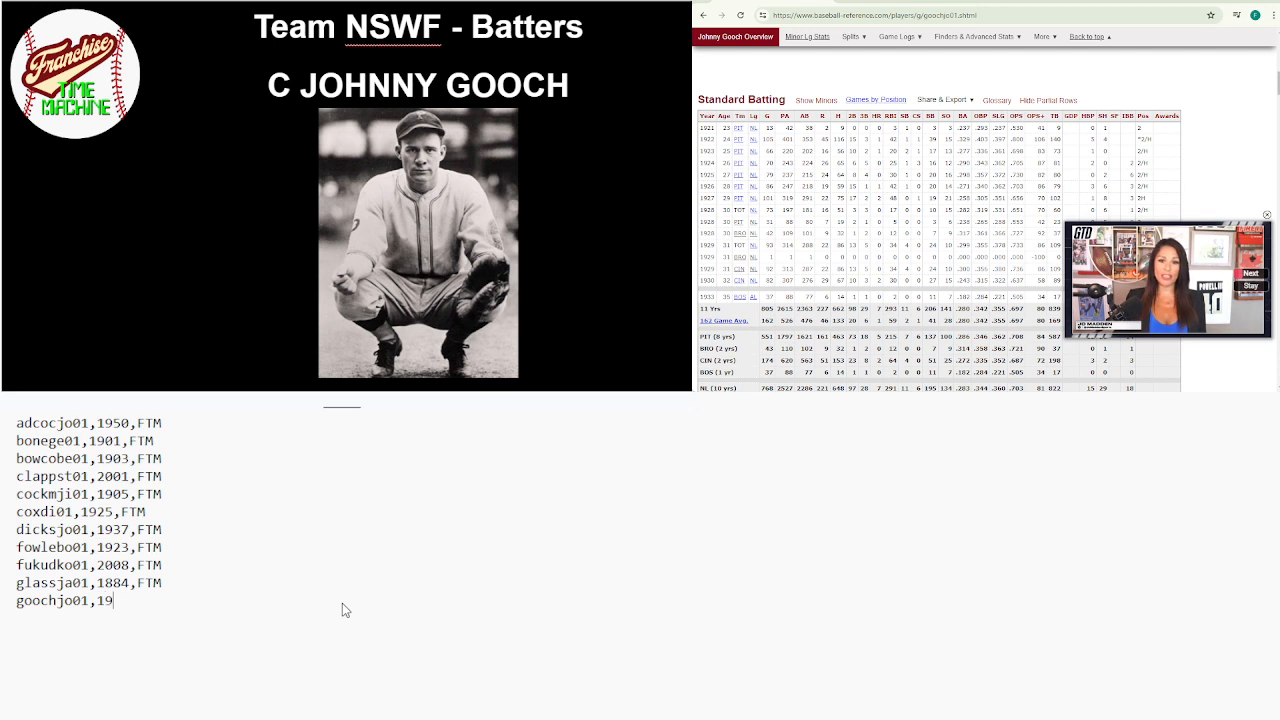
type("22,FTM")
key("Return")
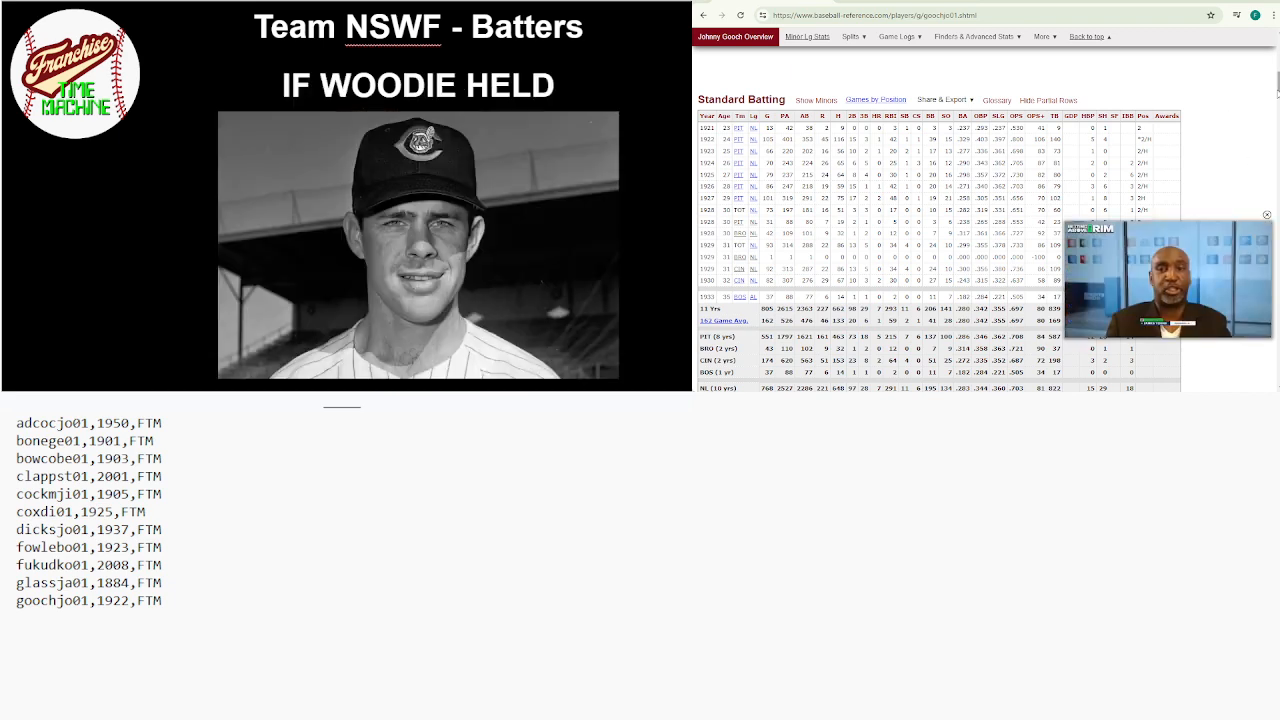
Search Baseball Reference for Woodie Held and open his major league player page
left_click_drag(1278, 90, 1278, 40)
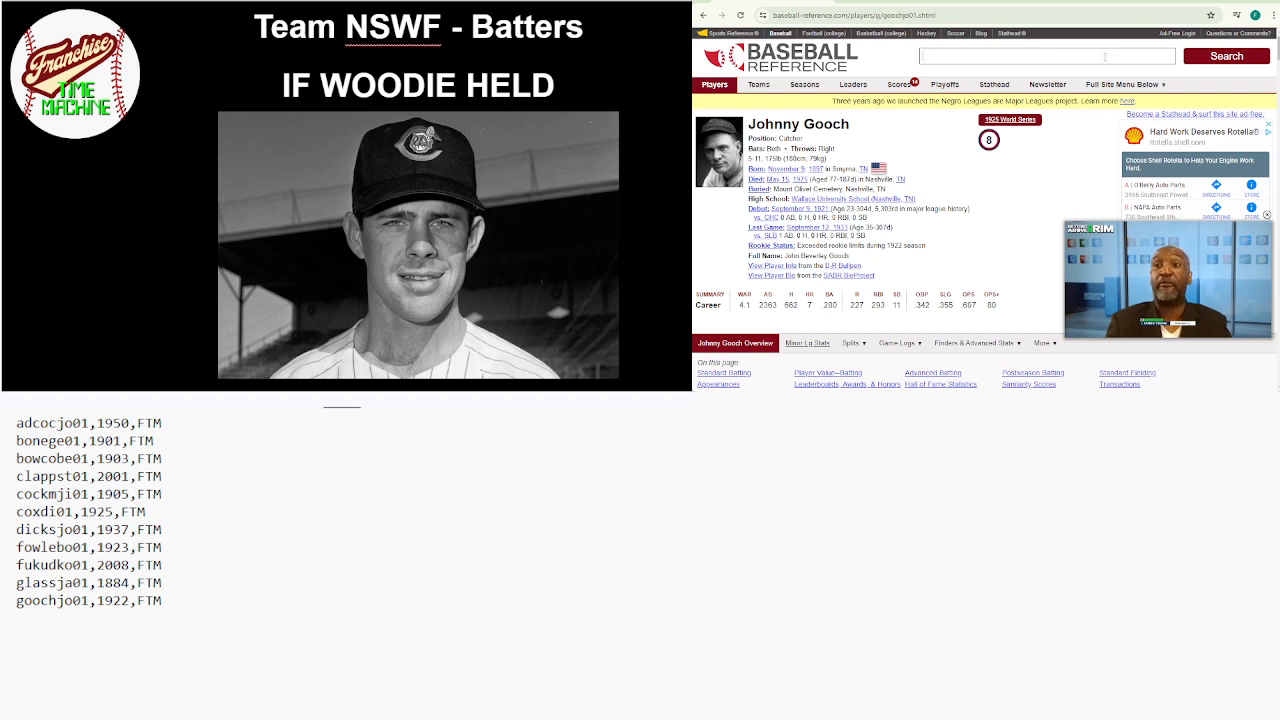
left_click(1105, 57)
type("WOODIE HELD")
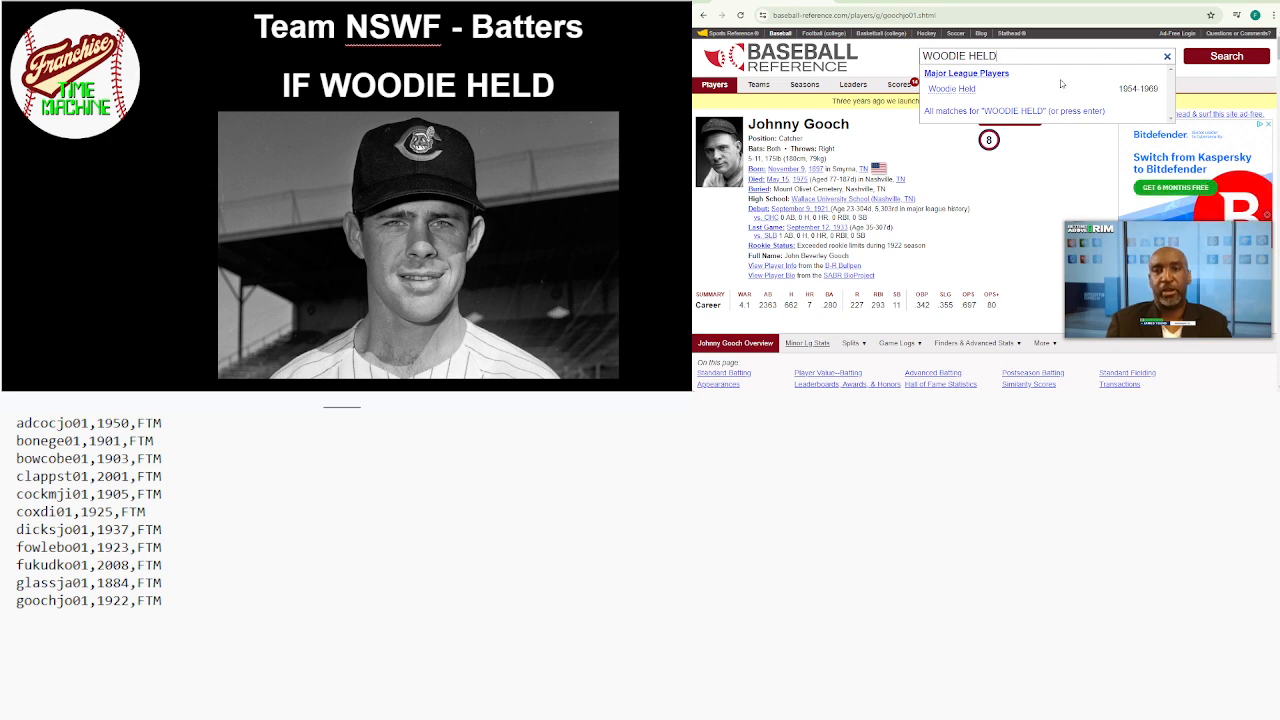
left_click(1023, 93)
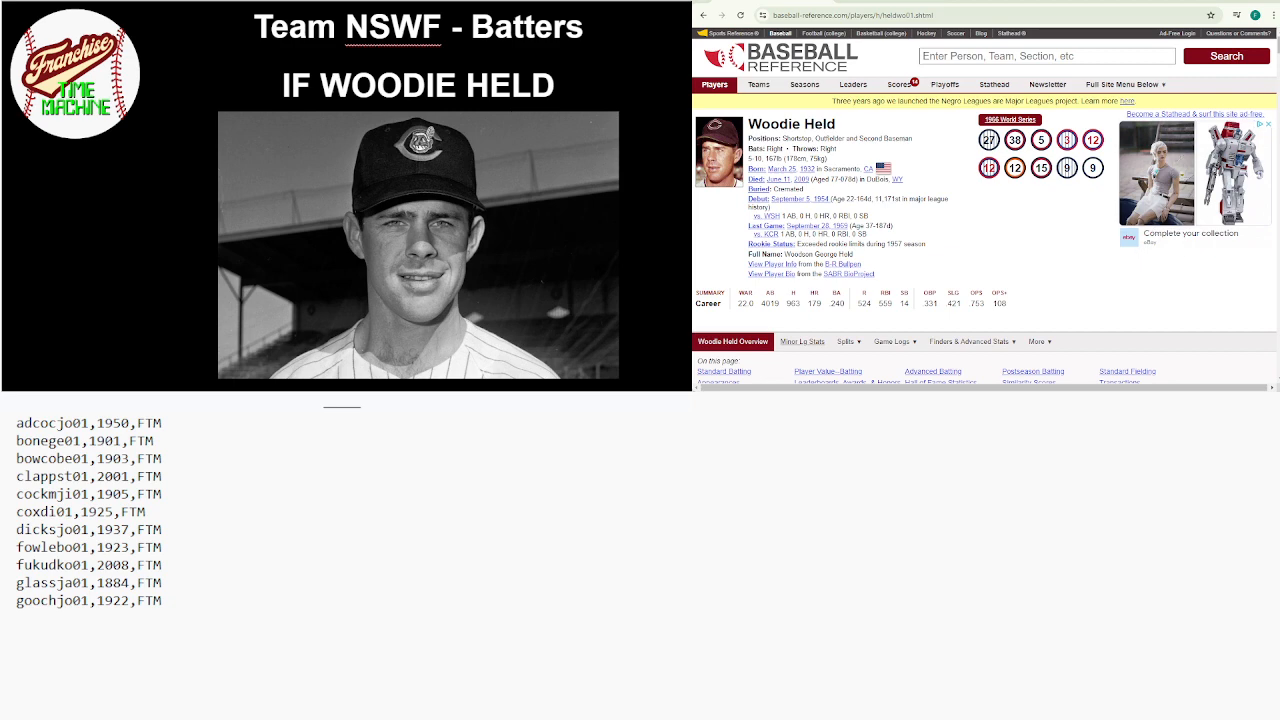
Show Woodie Held's Standard Batting table and close the floating video to examine his full season rows
scroll(985, 205, "down", 5)
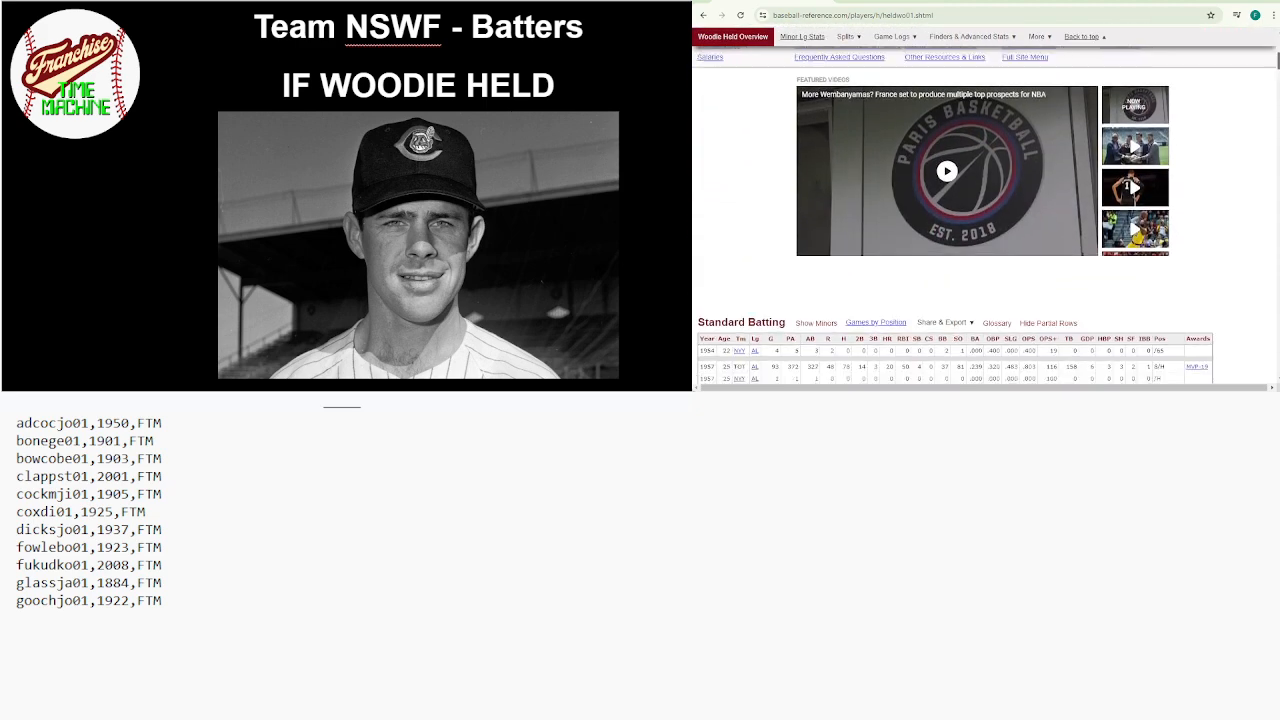
scroll(985, 215, "down", 3)
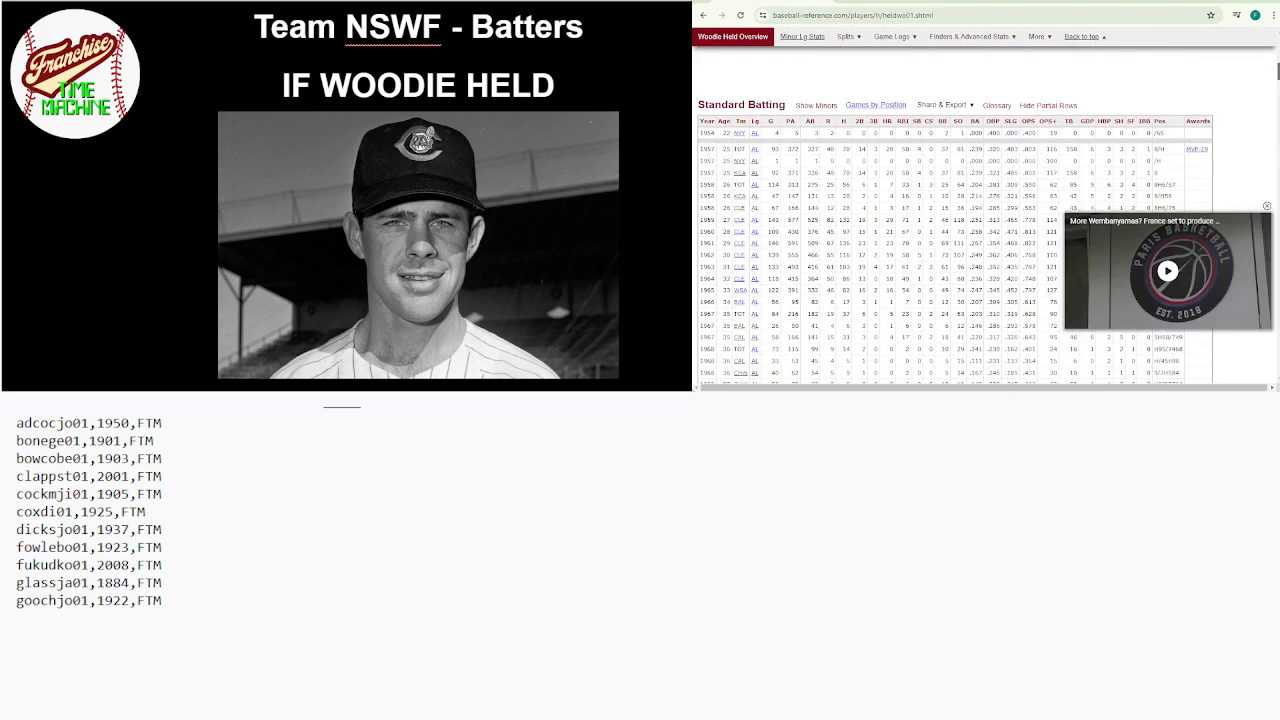
scroll(955, 231, "down", 1)
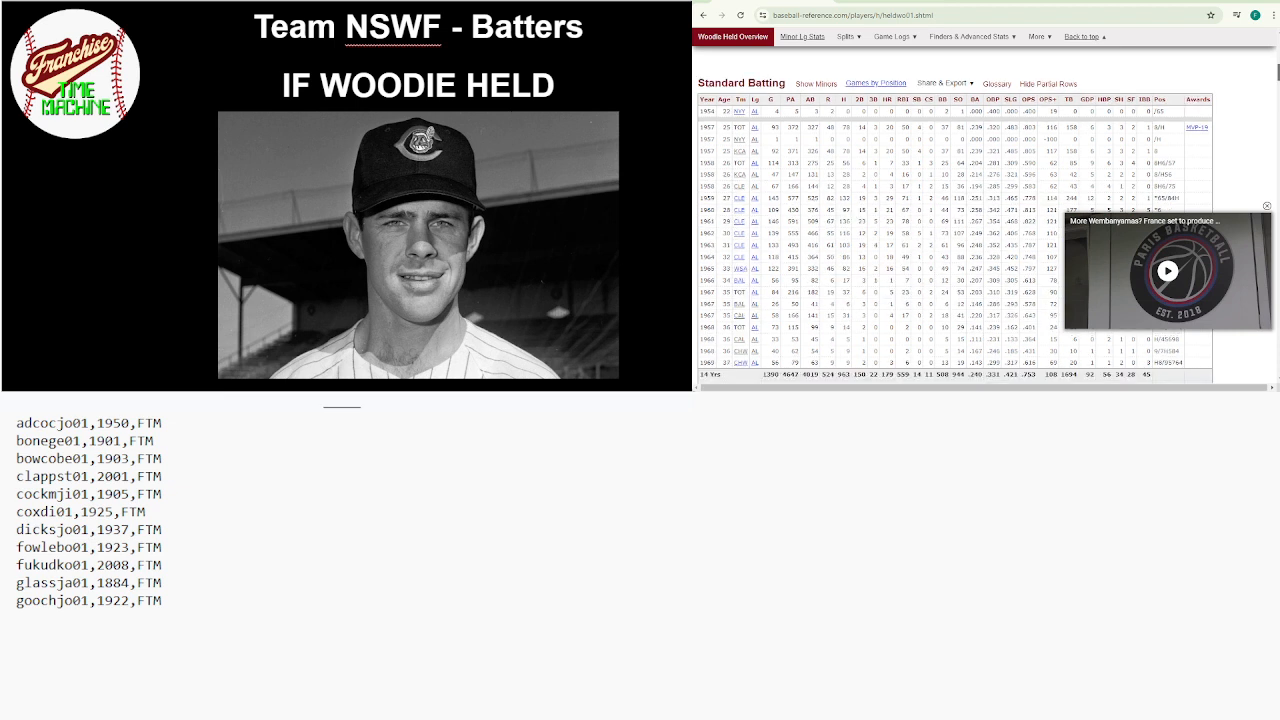
scroll(955, 223, "down", 1)
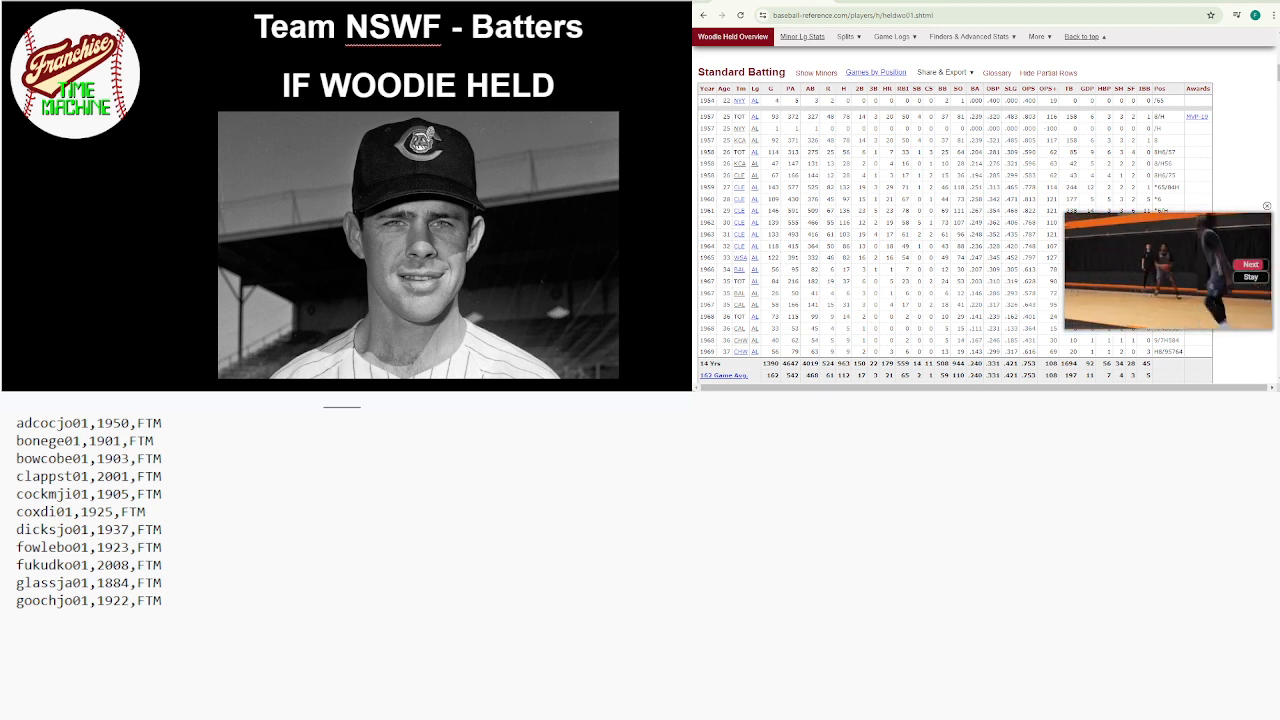
left_click(1267, 206)
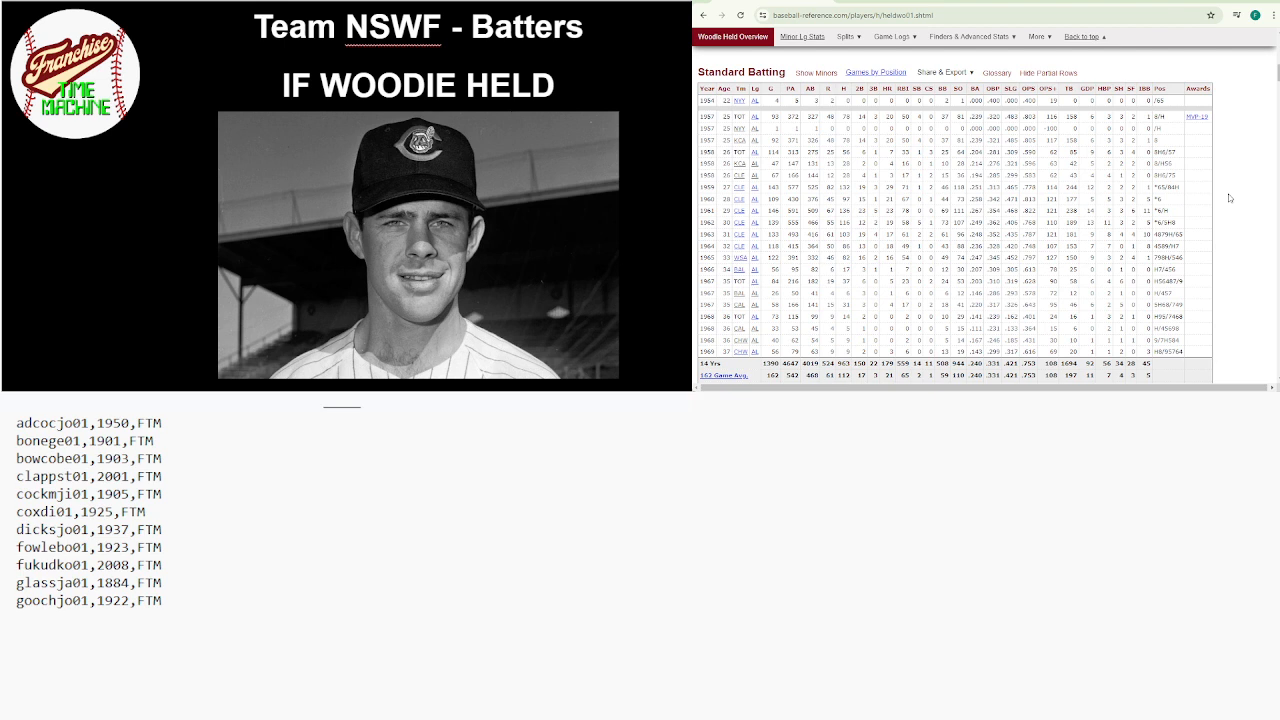
left_click(995, 165)
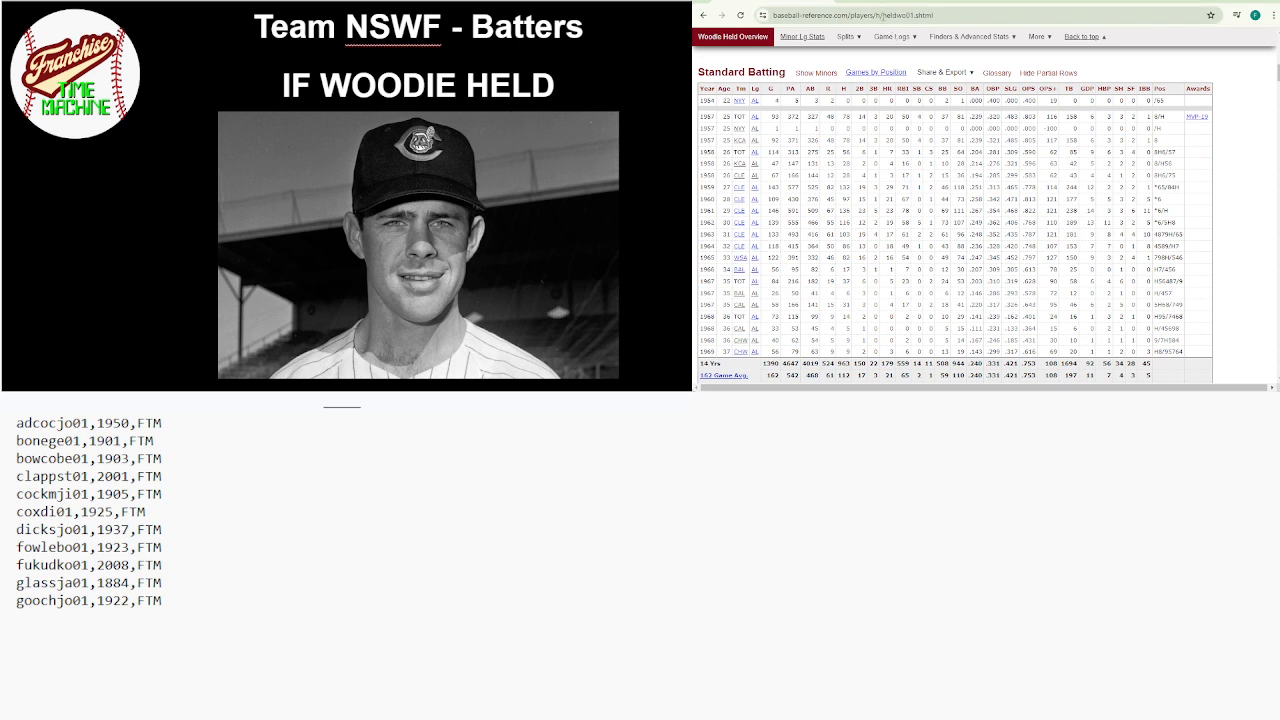
Copy Woodie Held's player ID from the page address and add the line heldwo01,1959,FTM below the Gooch entry
left_click_drag(882, 15, 917, 16)
key("ctrl+c")
mouse_move(913, 42)
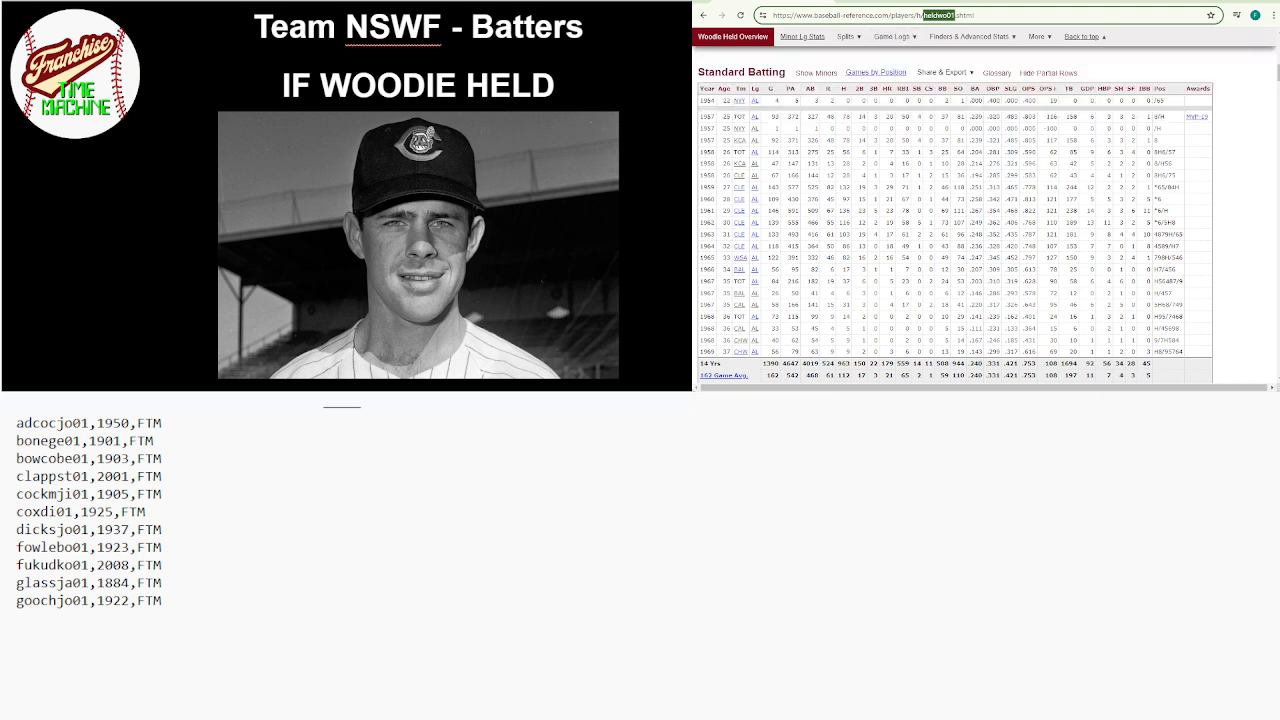
key("alt+Tab")
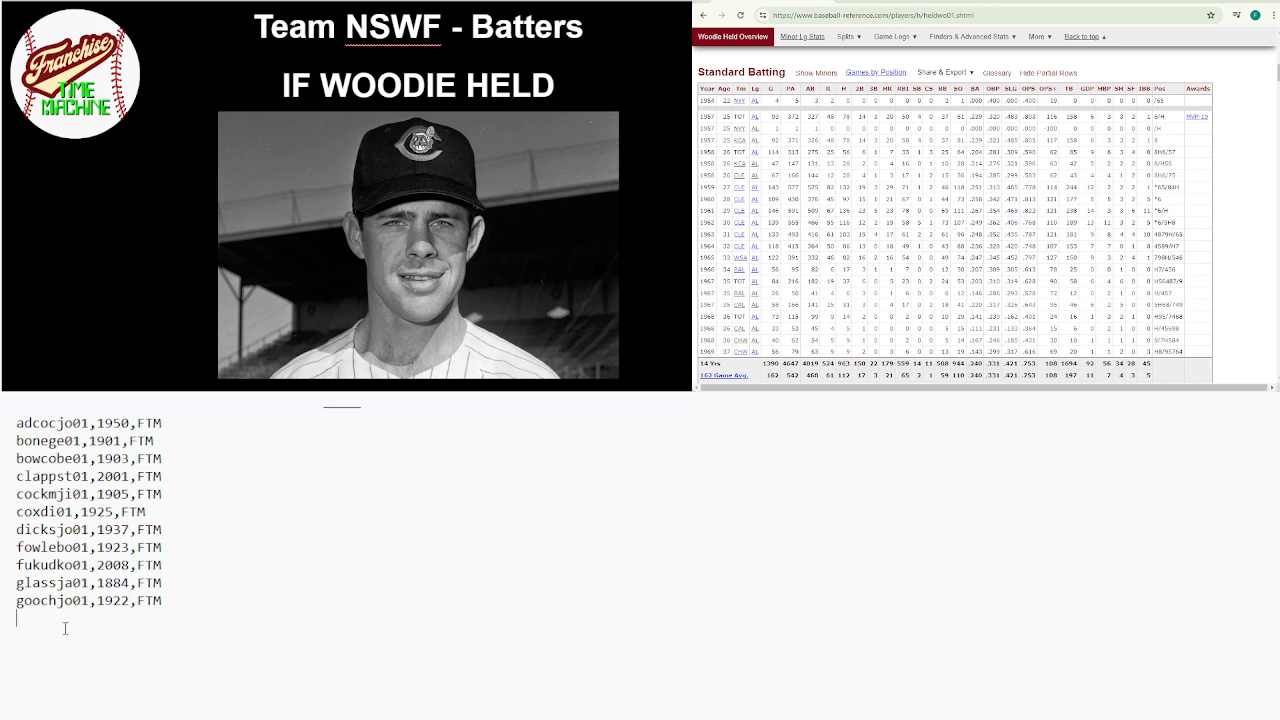
key("ctrl+v")
type("959")
type(",FTM")
key("Right")
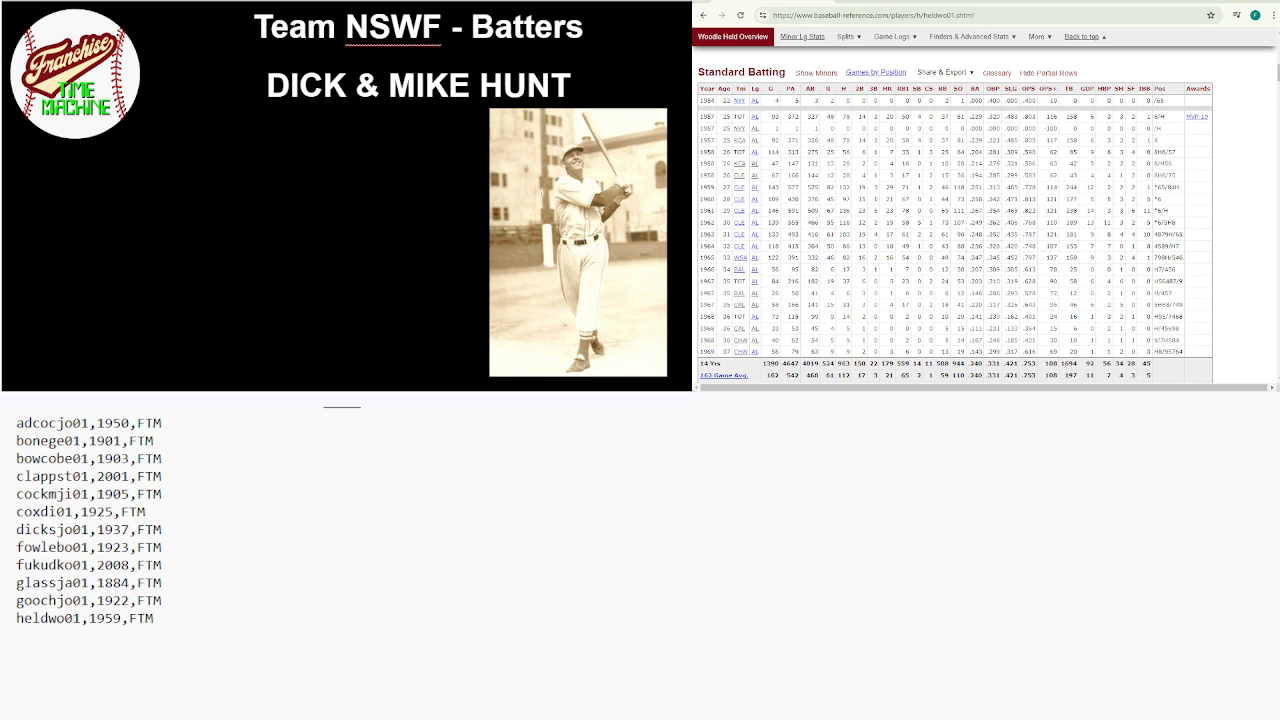
Search Baseball Reference for Dick Hunt and open his player page at the Standard Batting table
left_click(1081, 37)
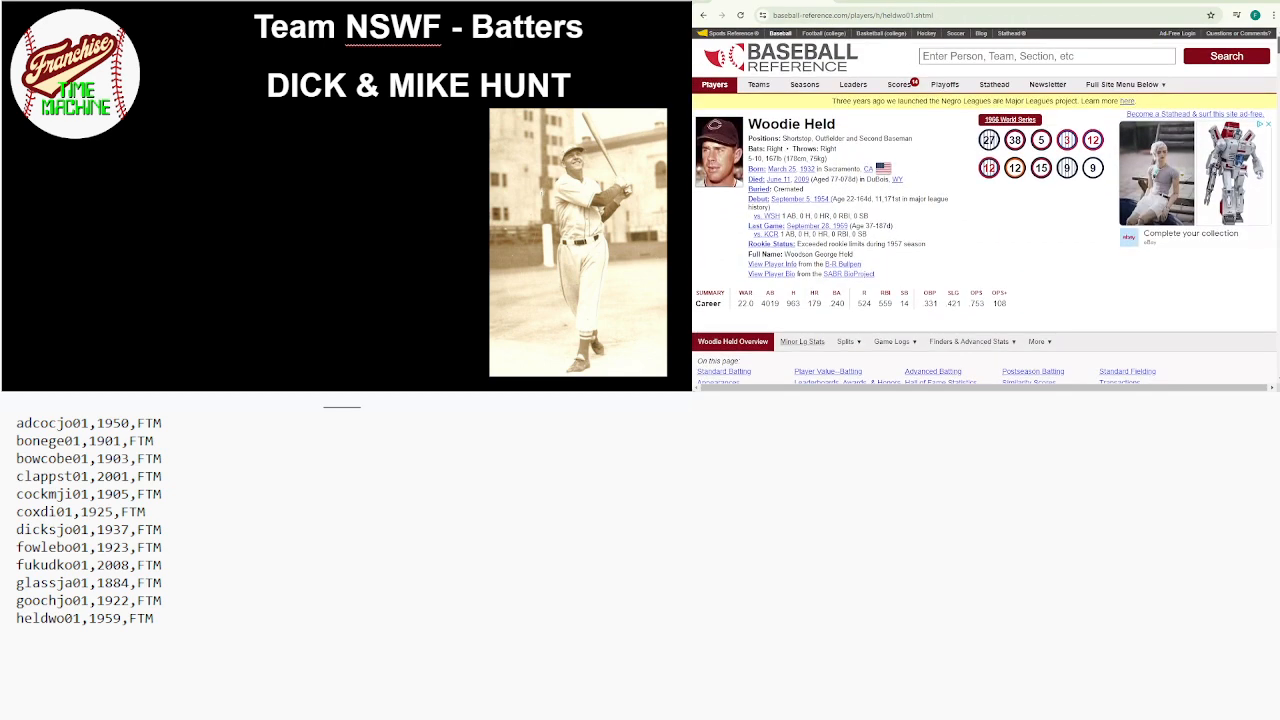
left_click(1132, 56)
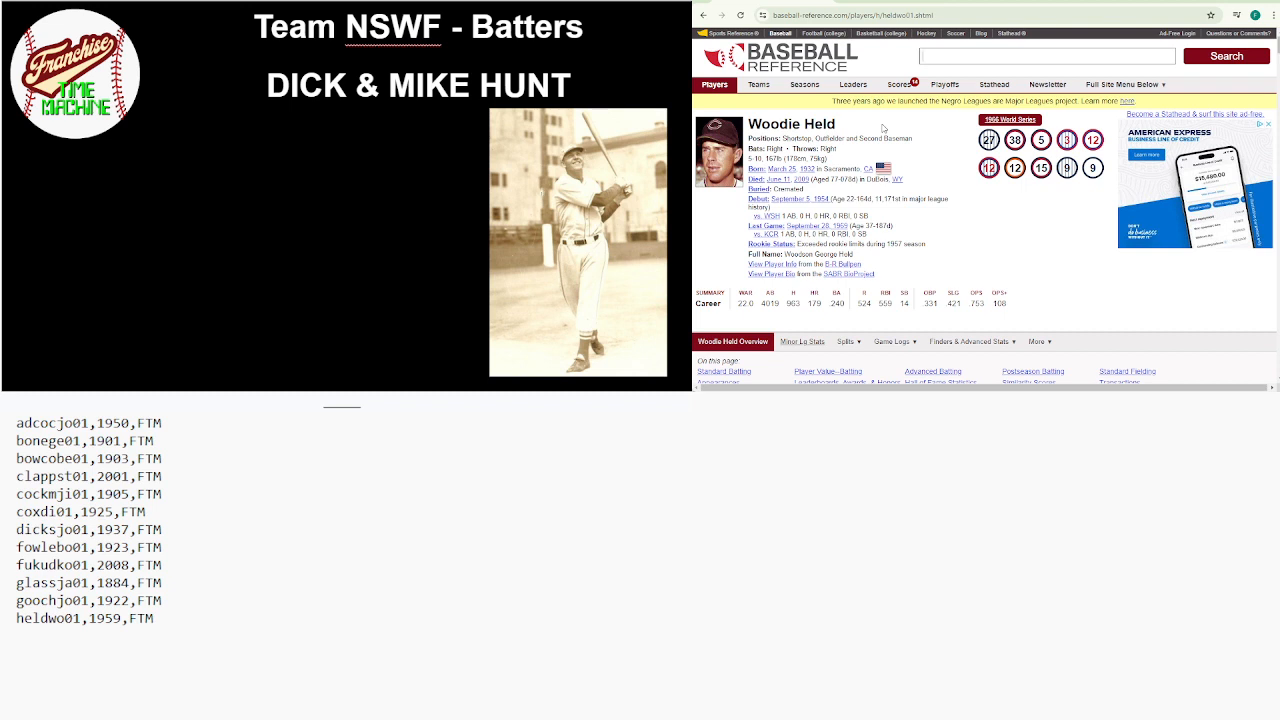
type("DICK")
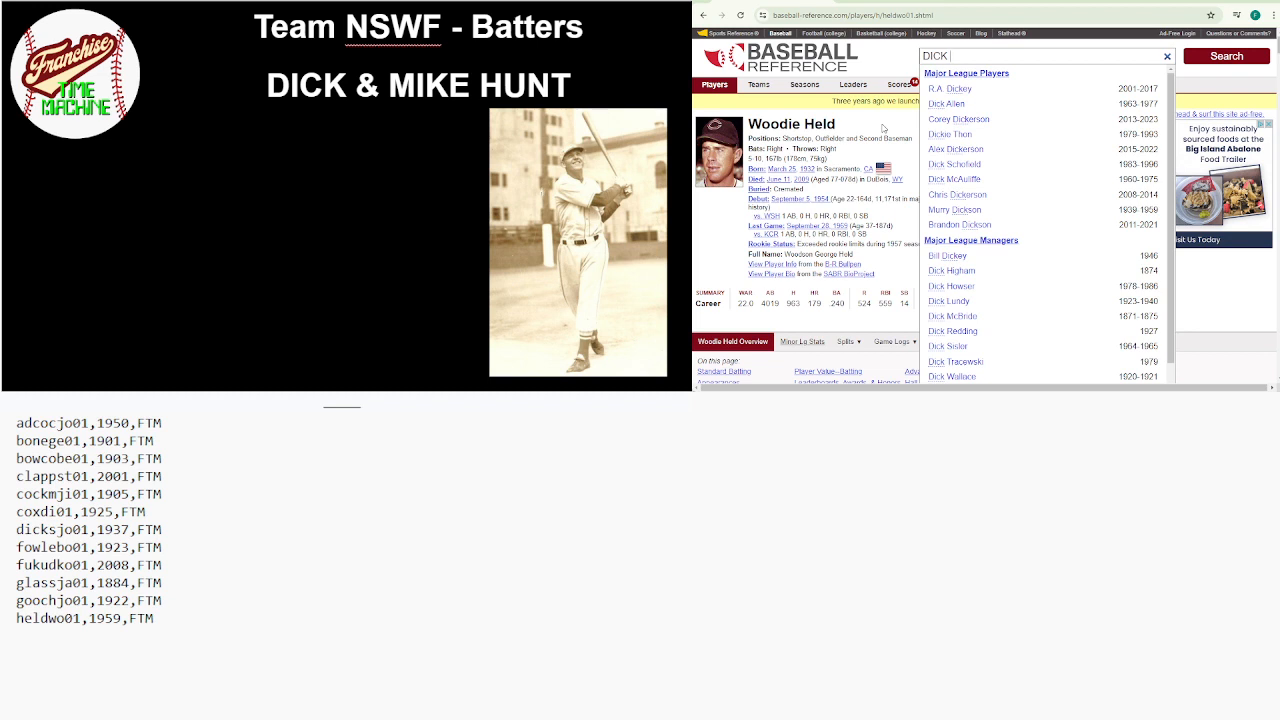
type("HUNT")
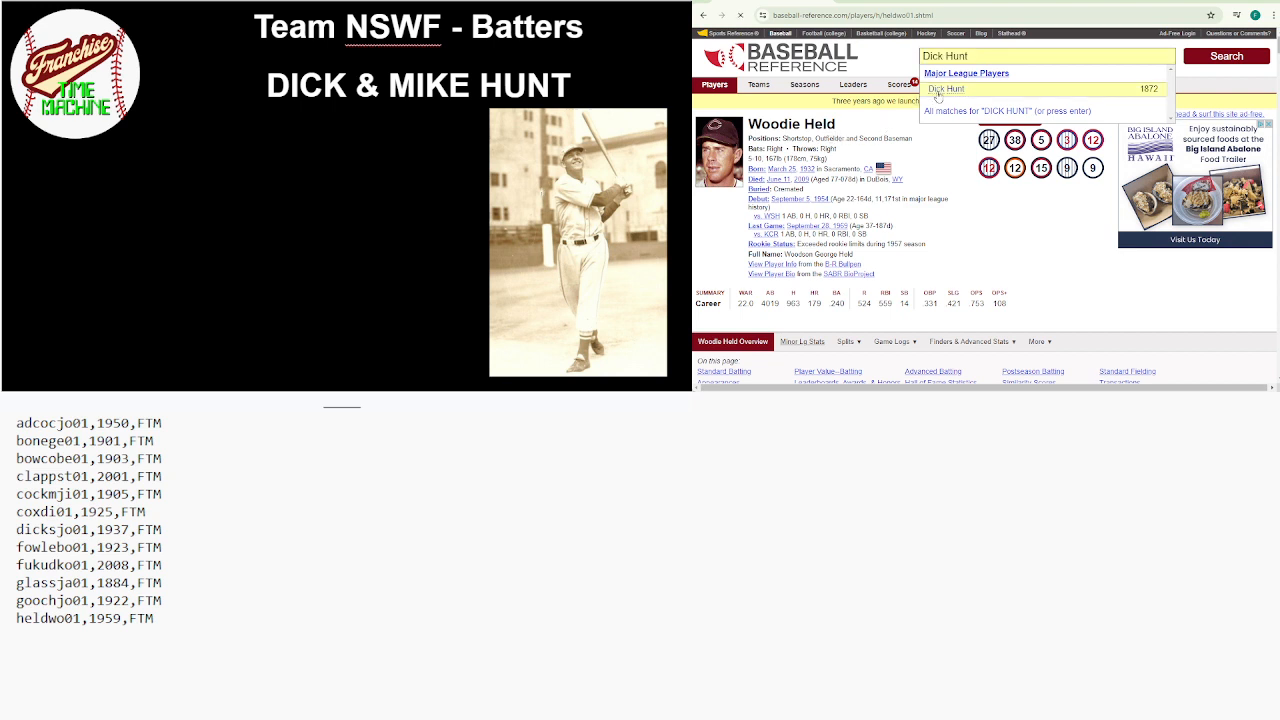
left_click(940, 90)
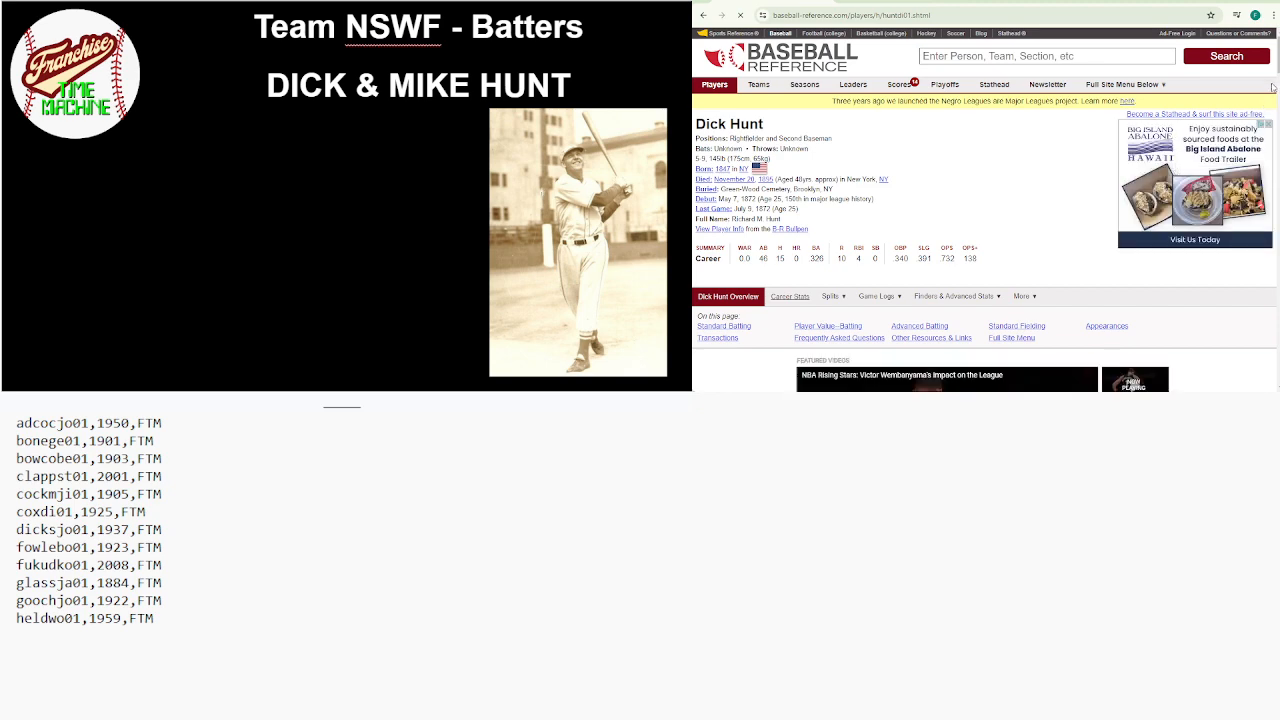
scroll(986, 209, "down", 3)
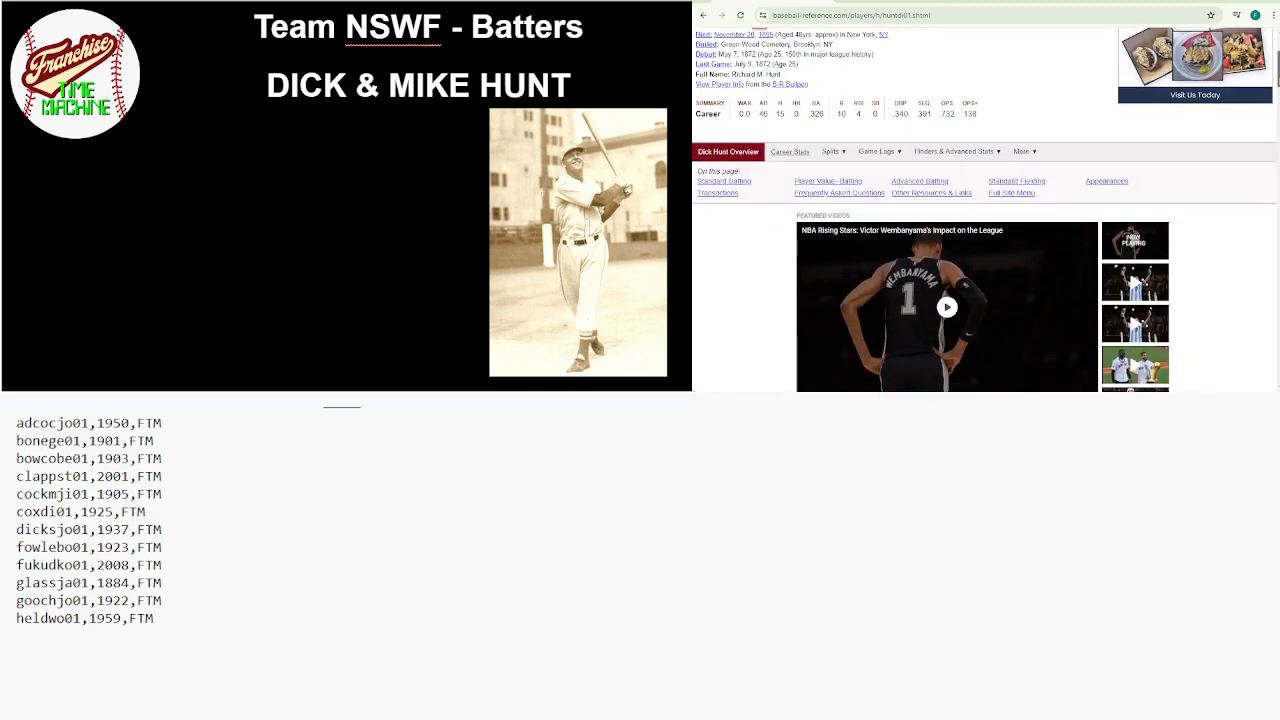
scroll(986, 209, "down", 1)
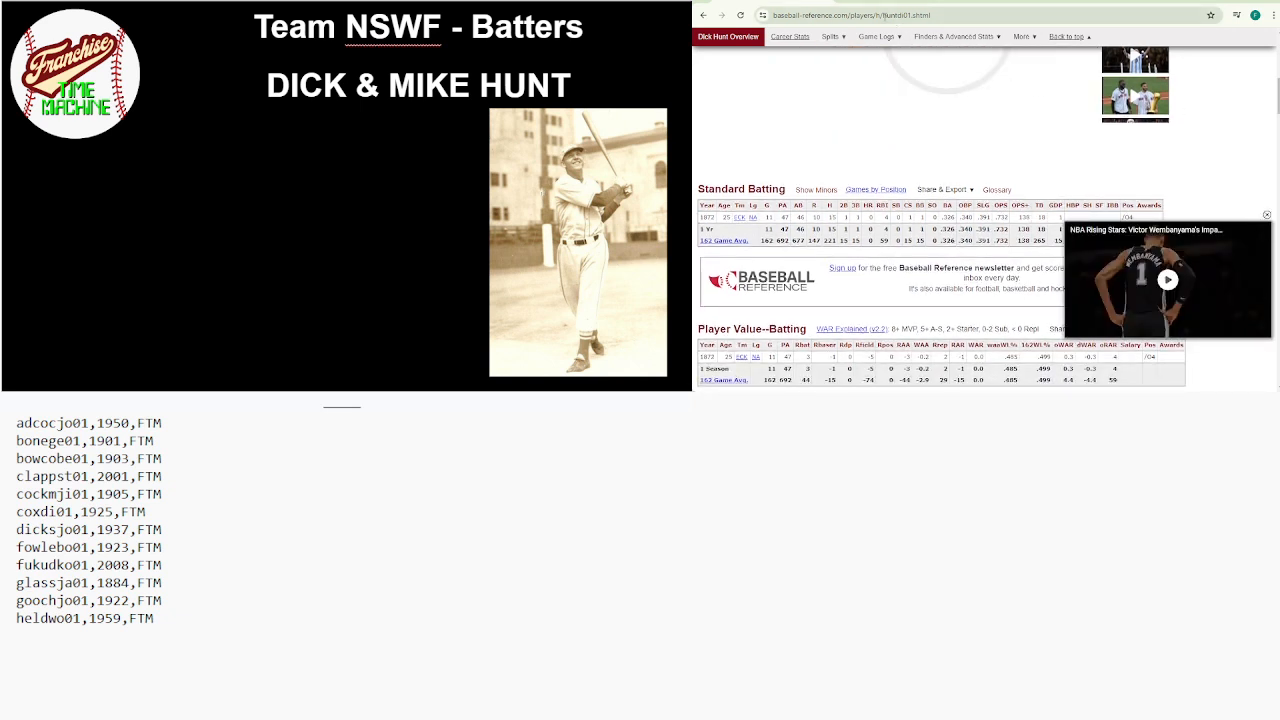
Copy Dick Hunt's player ID from the page address and add the line huntdi01,1872,FTM below the Held entry
left_click_drag(881, 15, 912, 24)
key("ctrl+c")
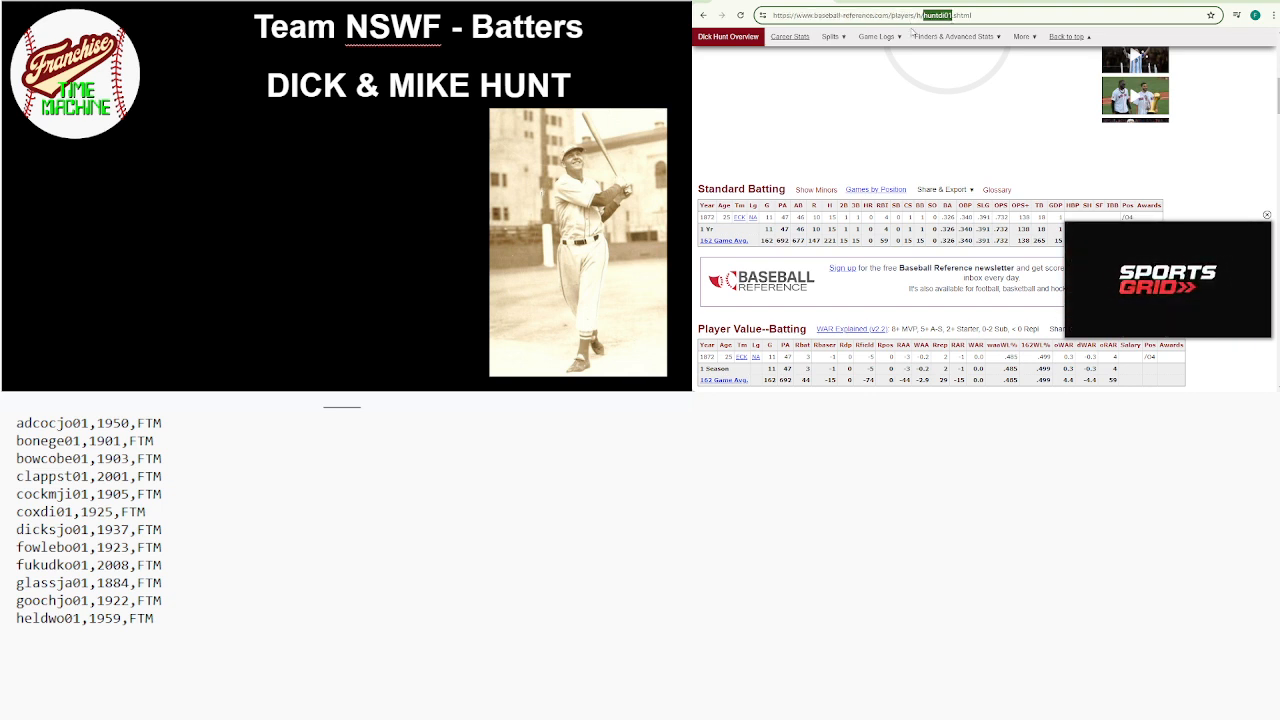
left_click(915, 35)
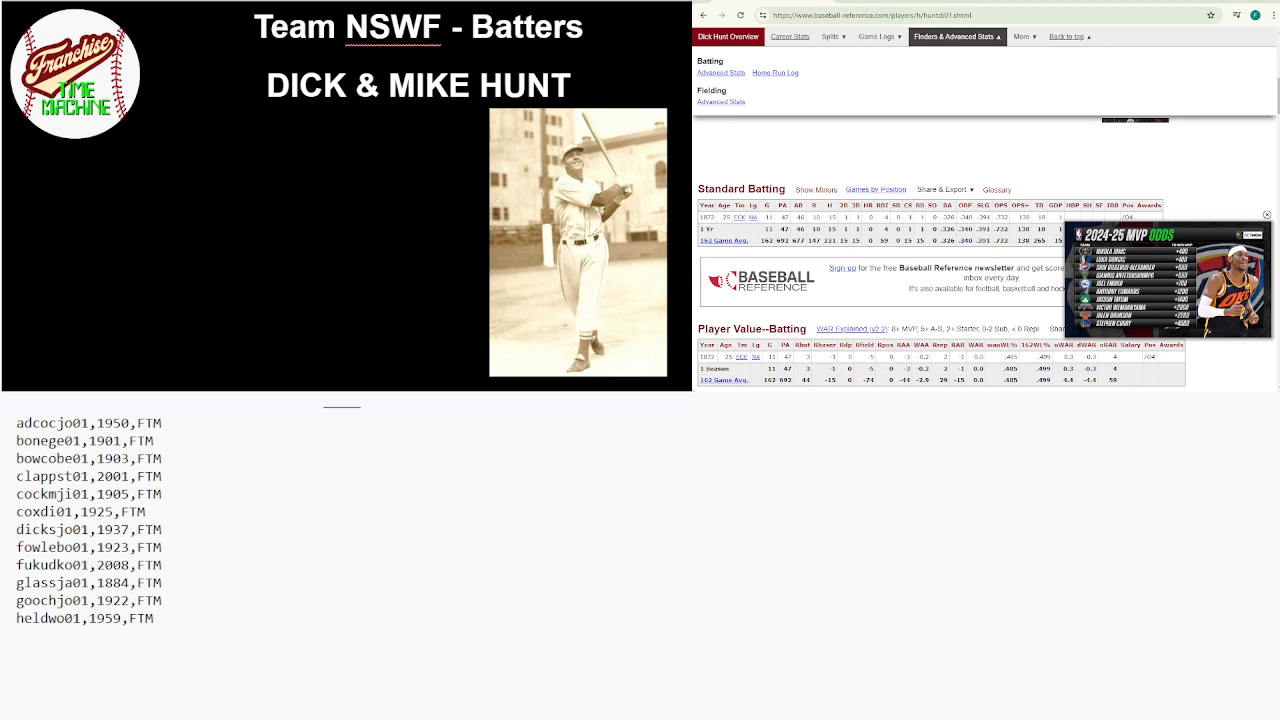
left_click(940, 35)
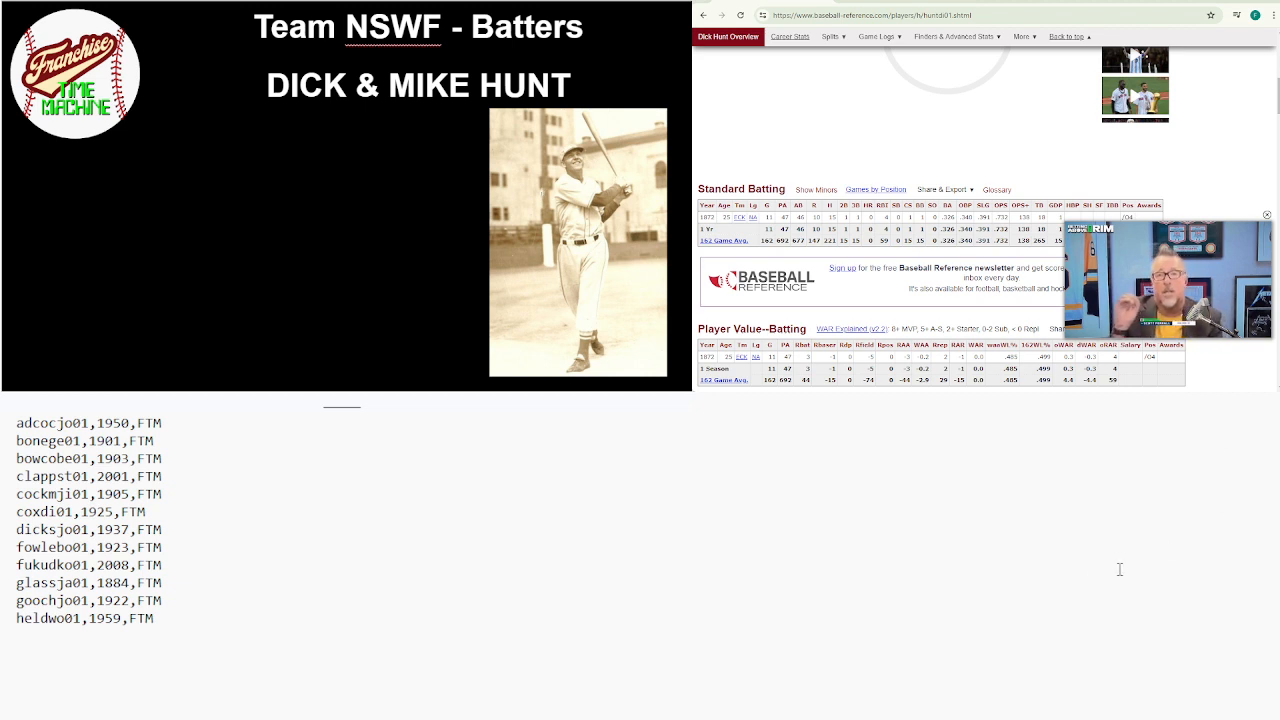
key("ctrl+v")
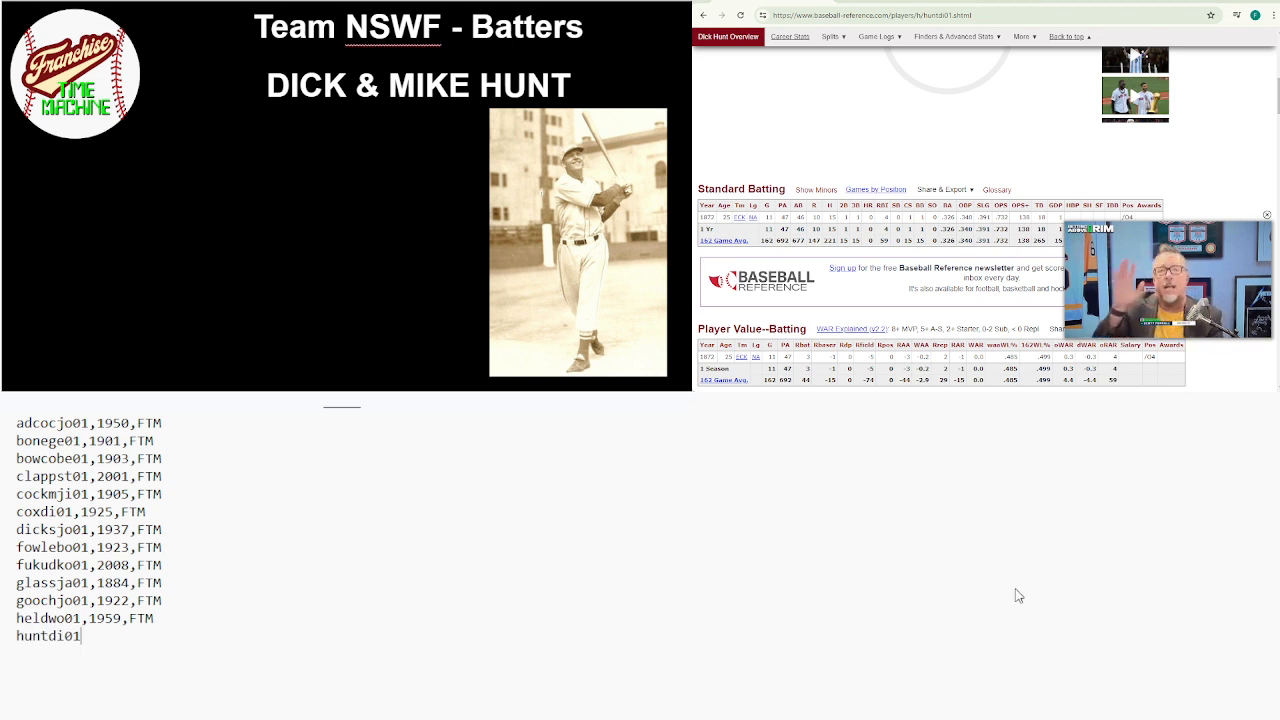
type(",18")
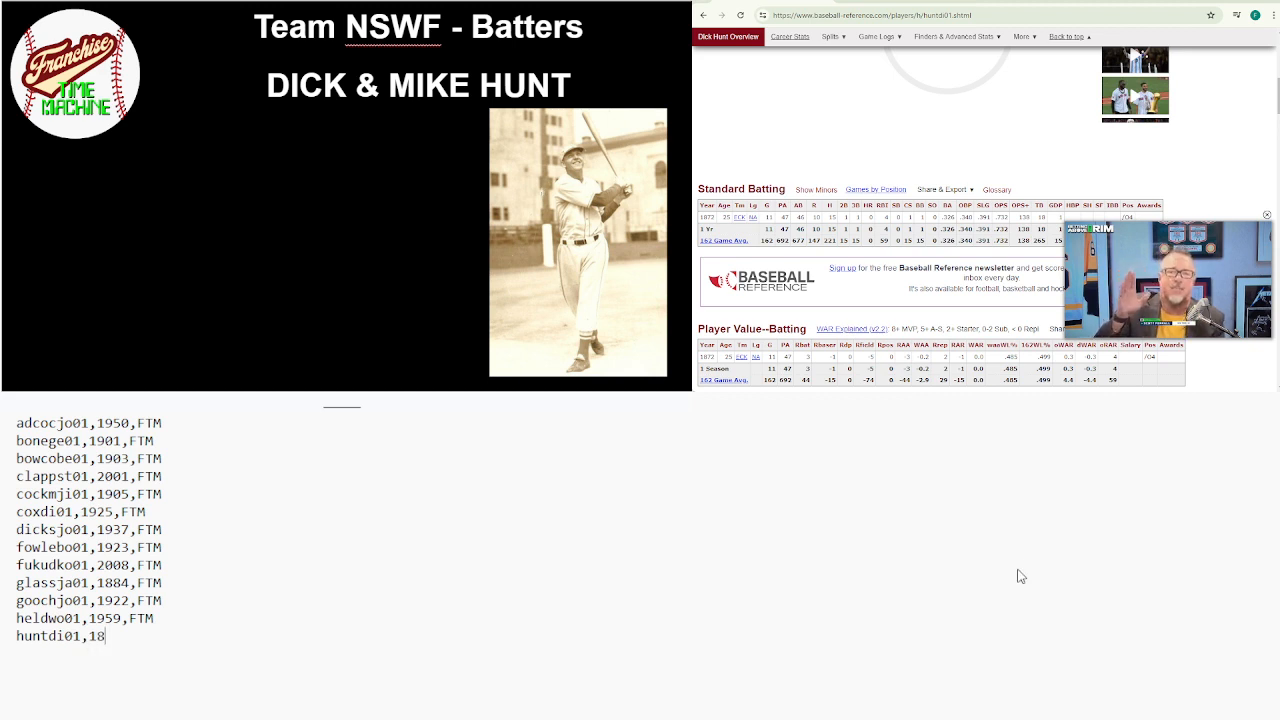
type("72,FTM")
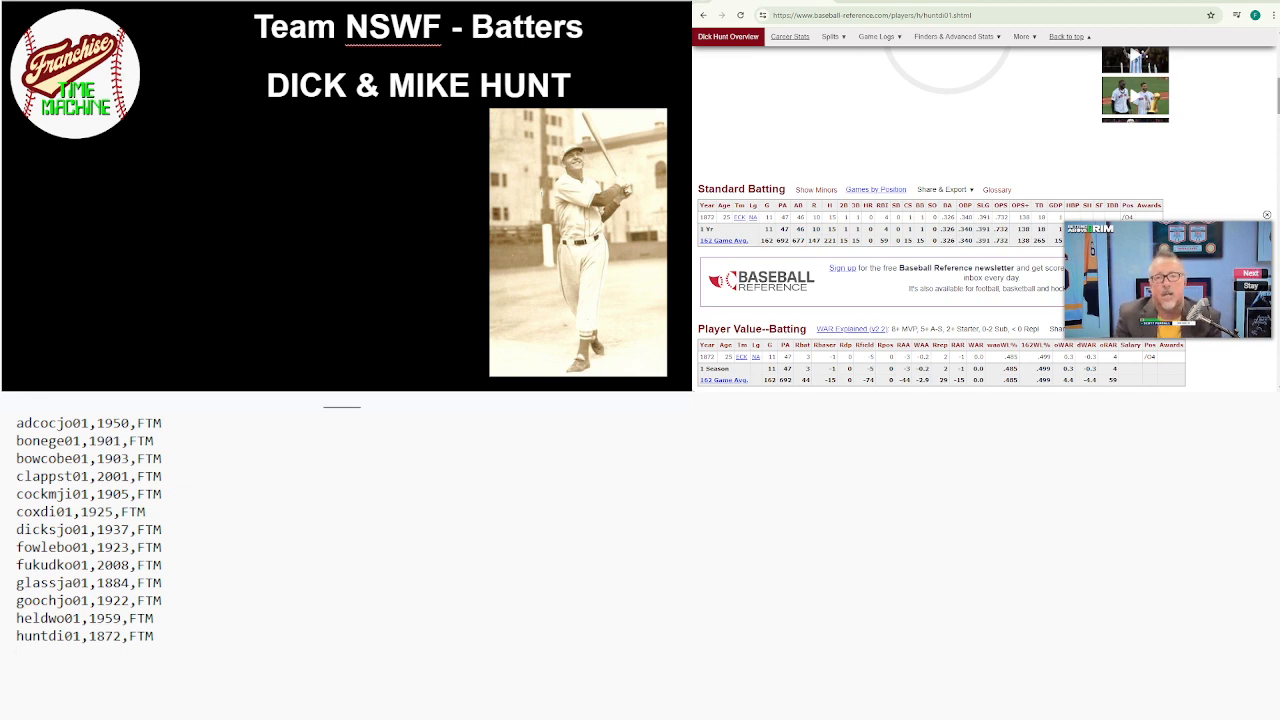
Search Baseball Reference for Mike Hunt and open his minor league register page
scroll(1228, 52, "up", 10)
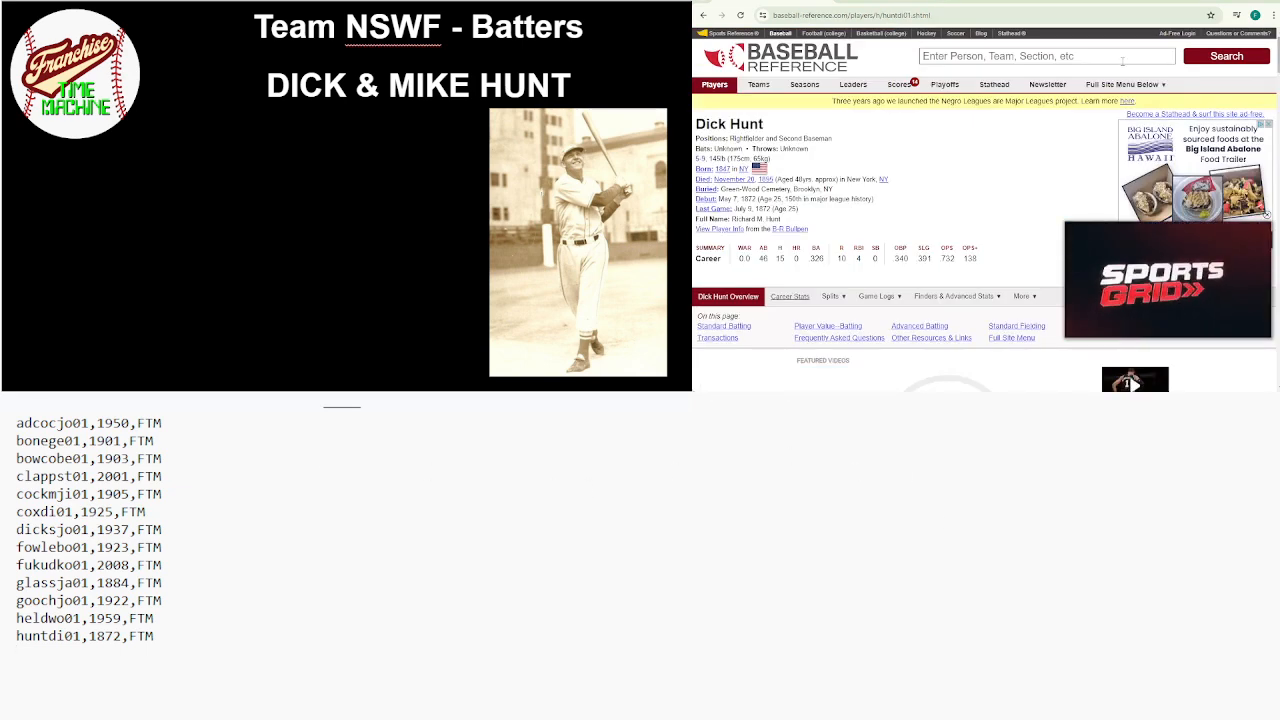
left_click(1122, 62)
type("MIKE HUNT")
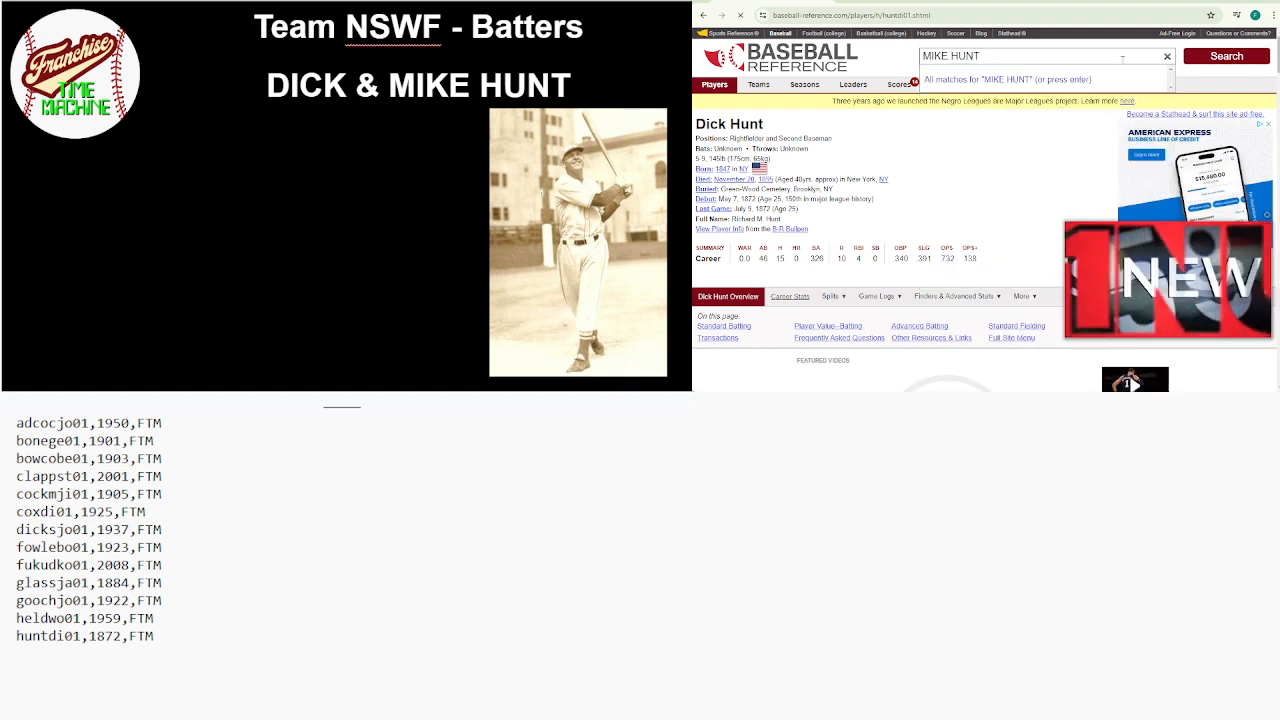
key("Return")
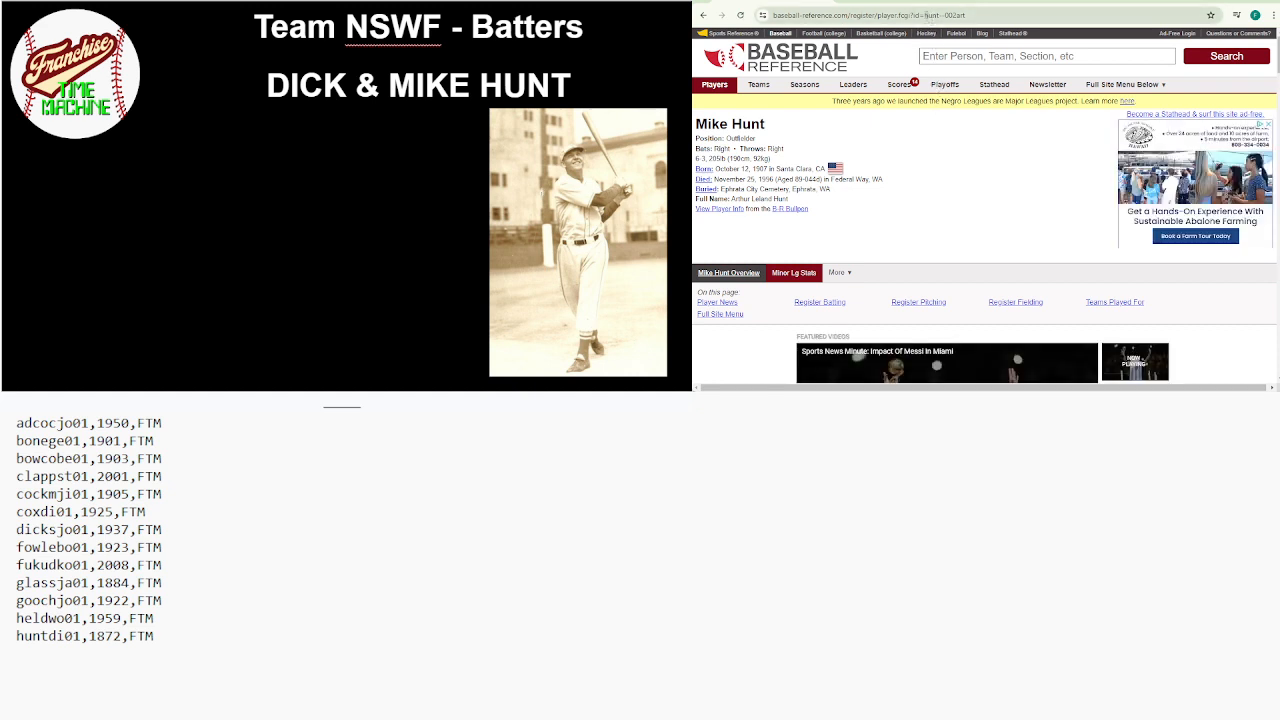
left_click_drag(925, 15, 966, 16)
key("ctrl+c")
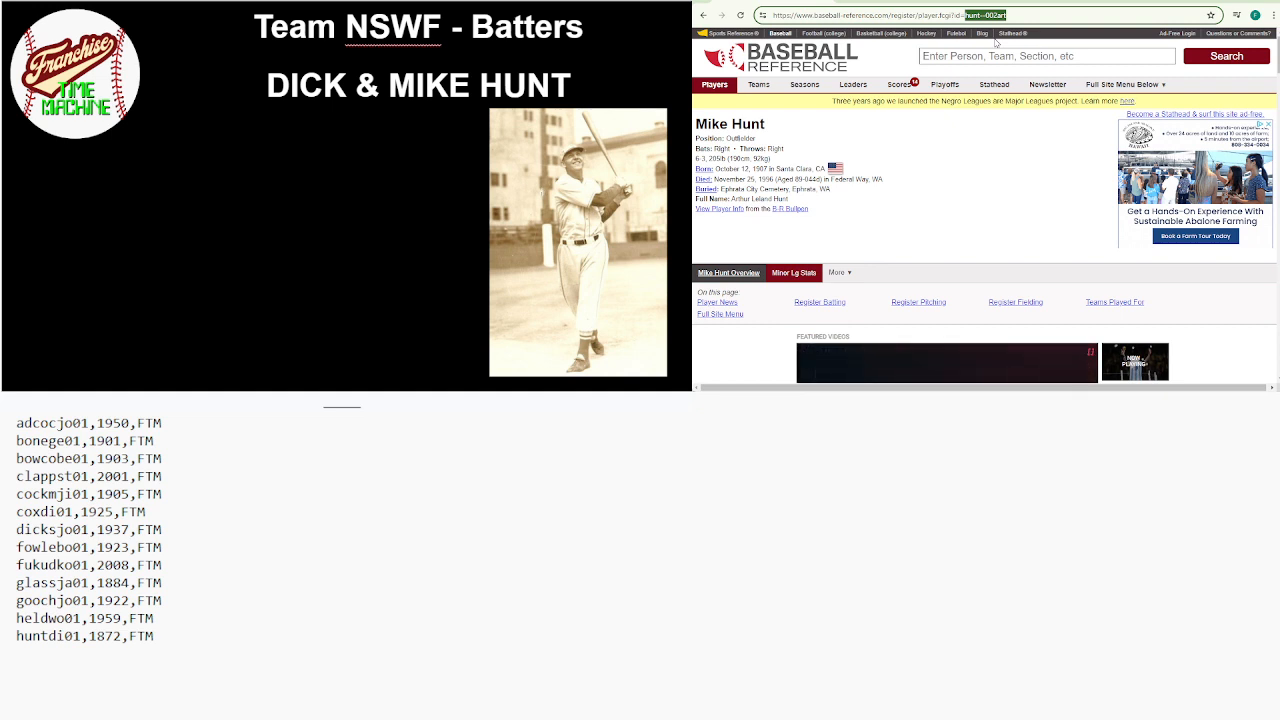
key("alt+Tab")
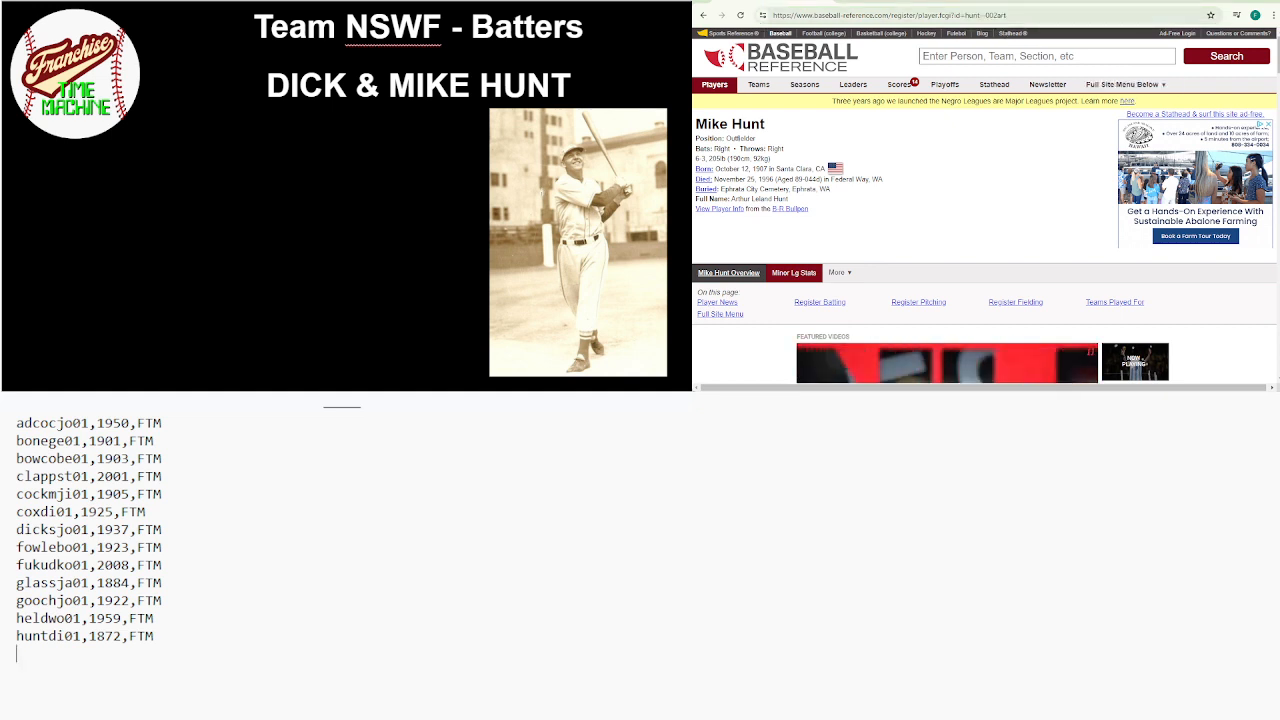
key("ctrl+v")
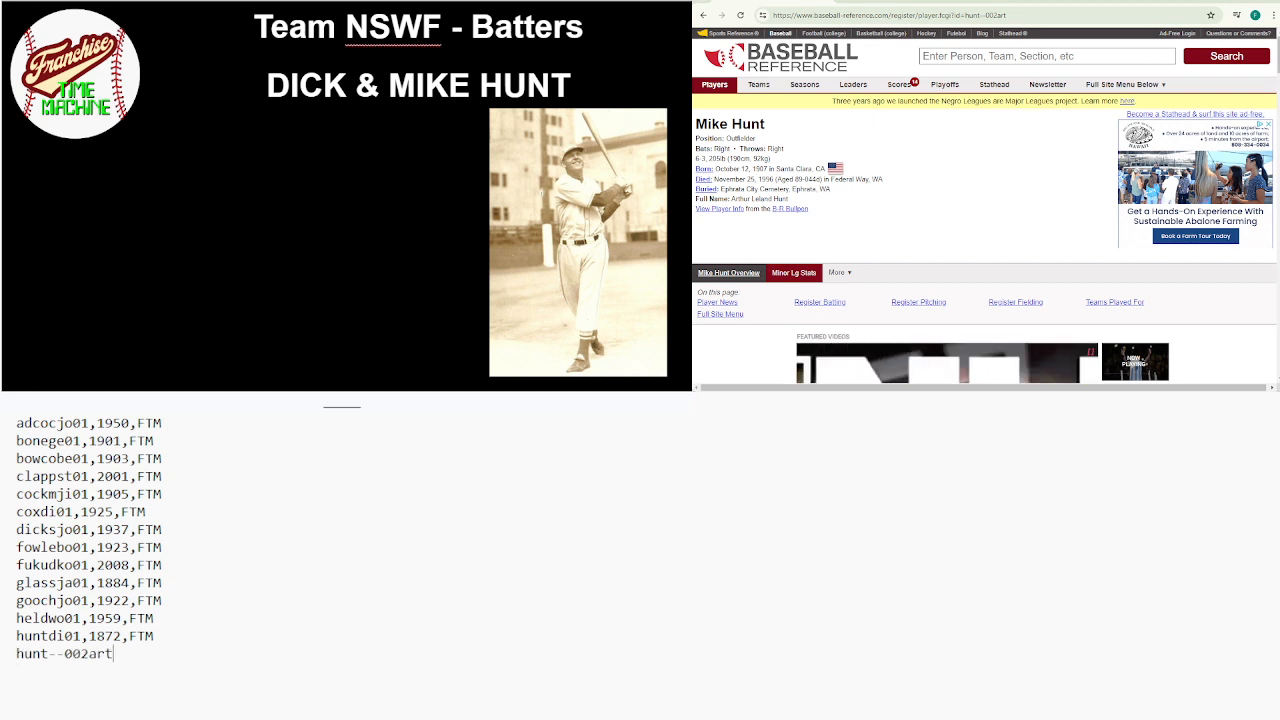
type(",")
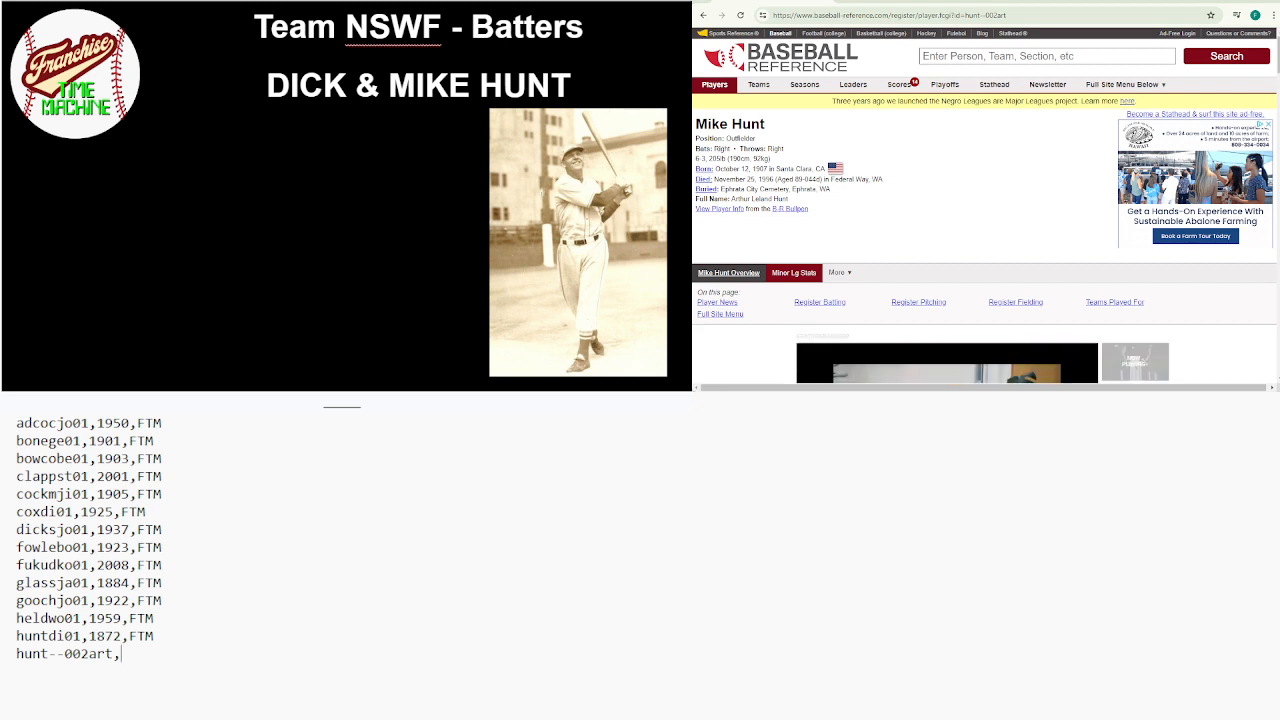
scroll(986, 205, "down", 5)
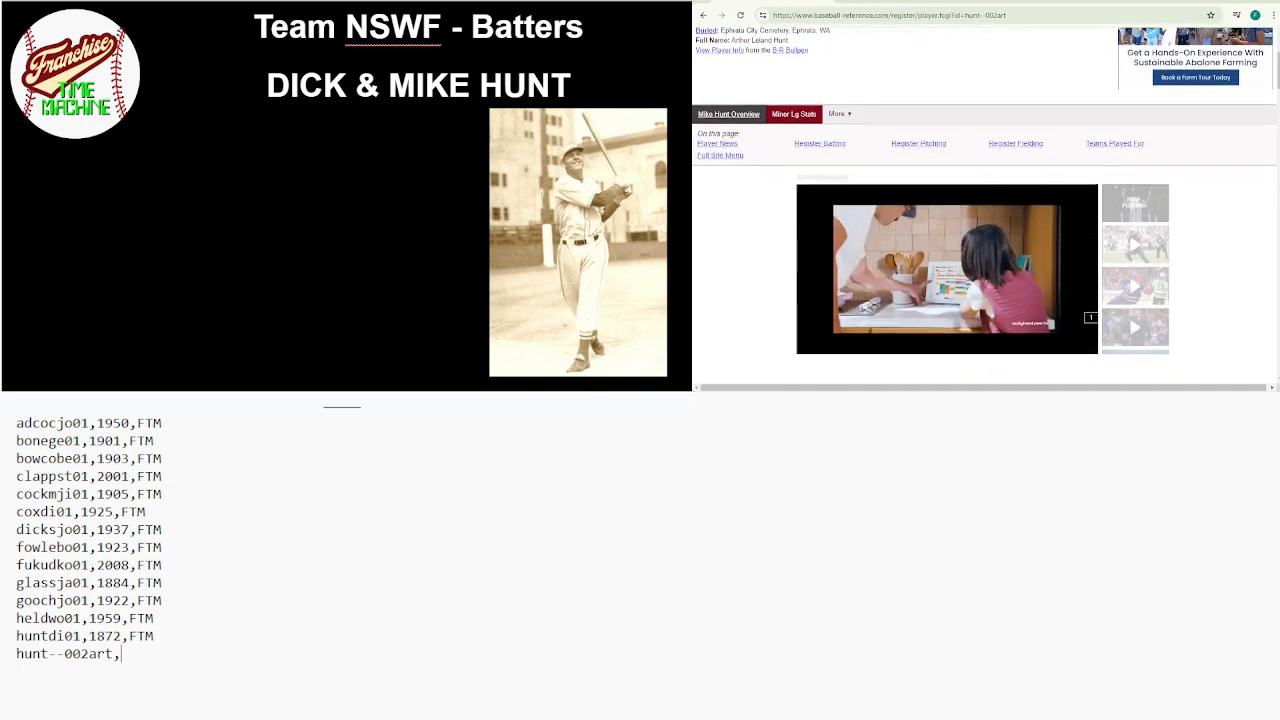
scroll(962, 240, "down", 2)
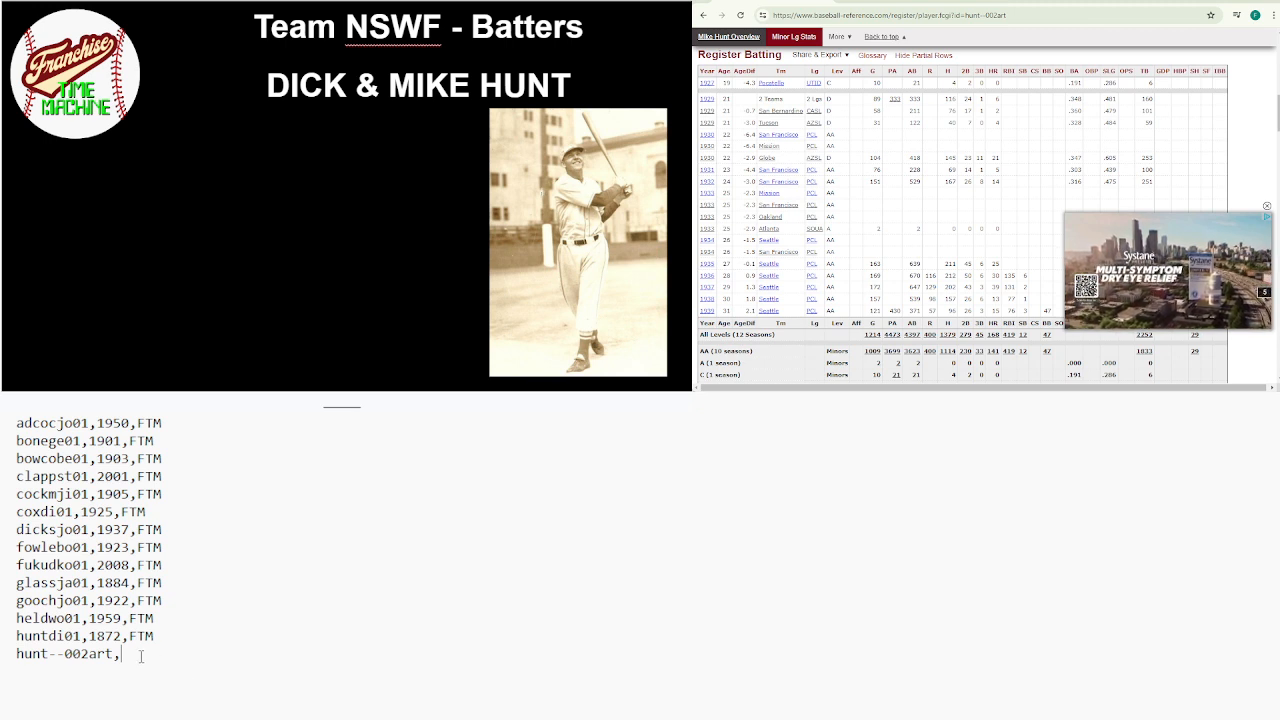
type("1927")
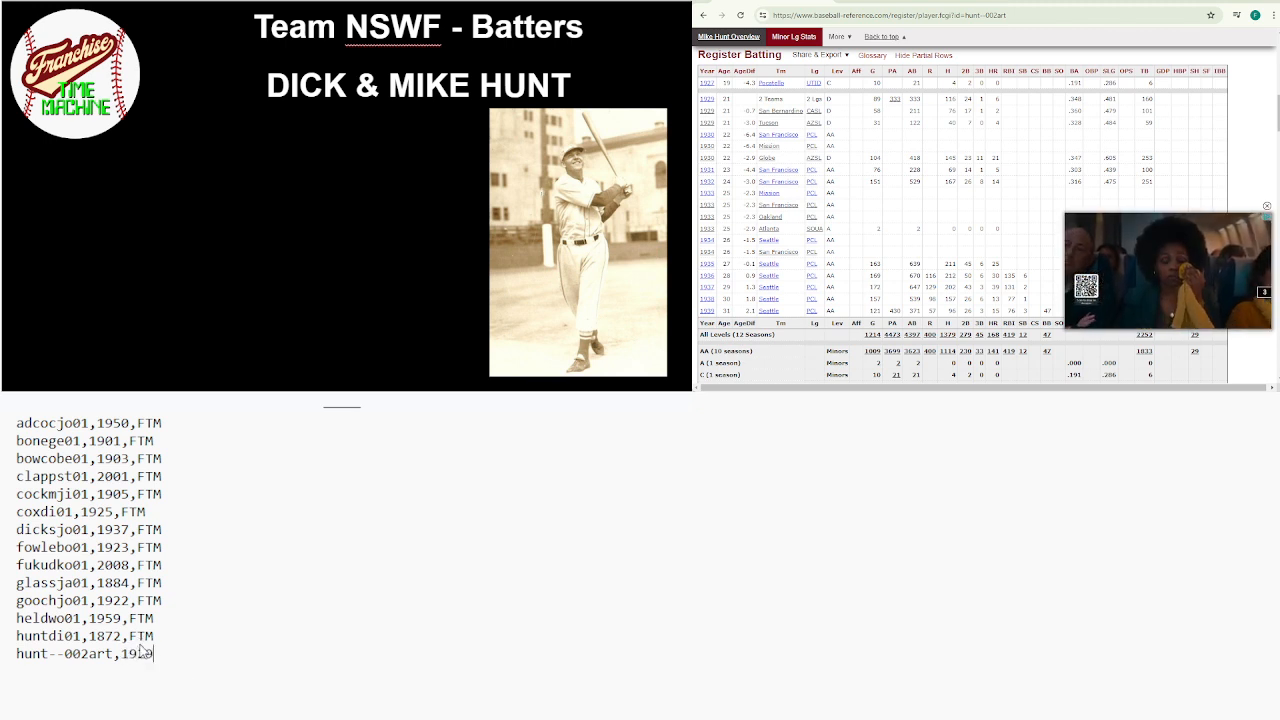
type(",FT")
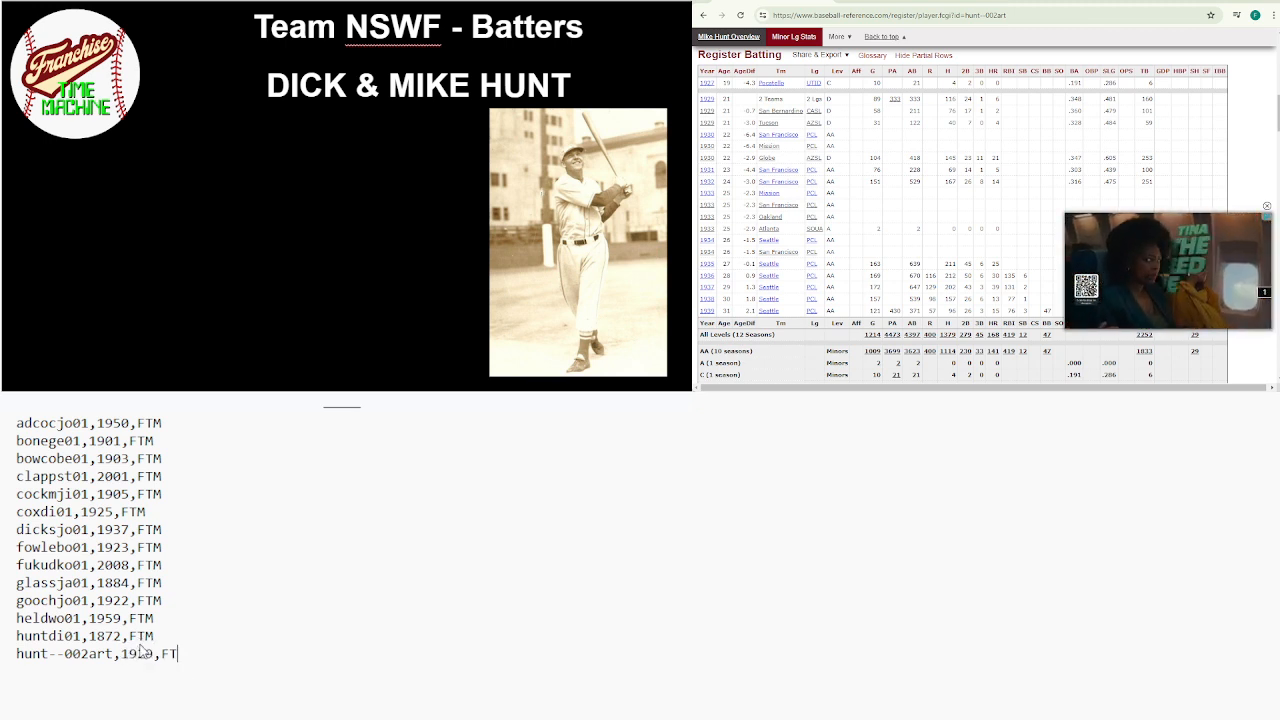
type("M")
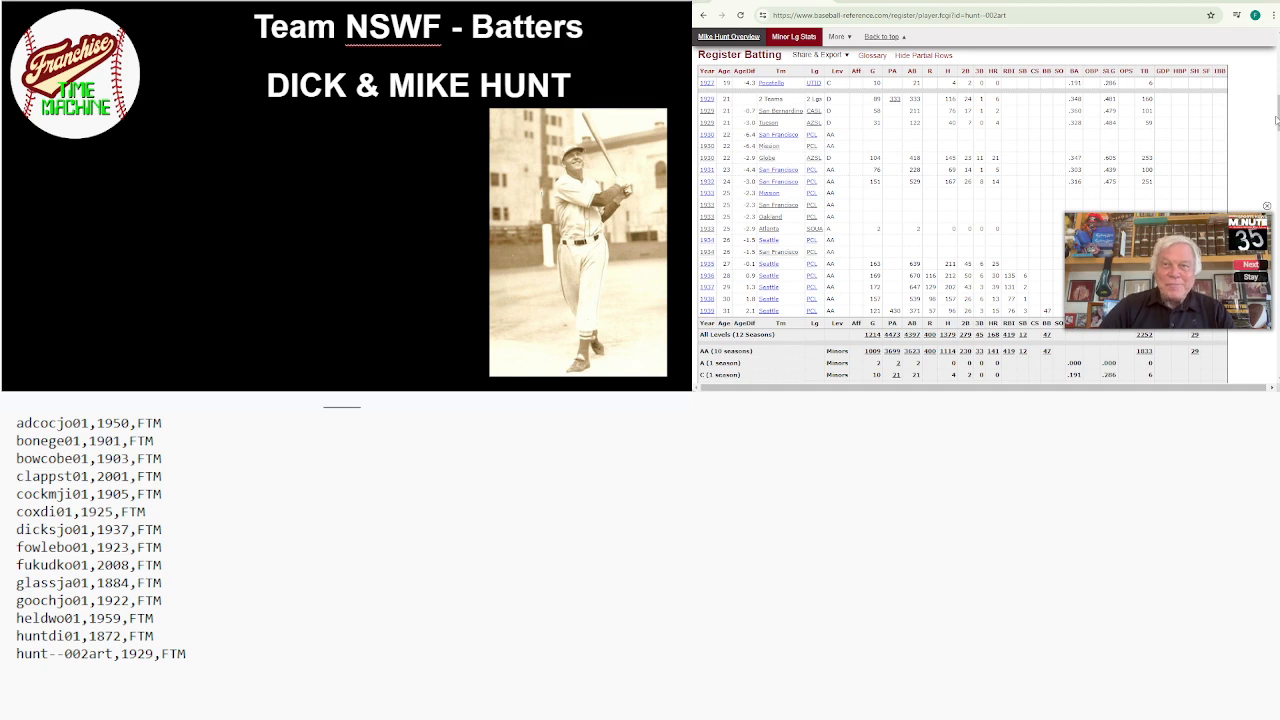
Search Baseball Reference for Heavy Johnson and open his player page at the Standard Batting table
scroll(1276, 120, "up", 1)
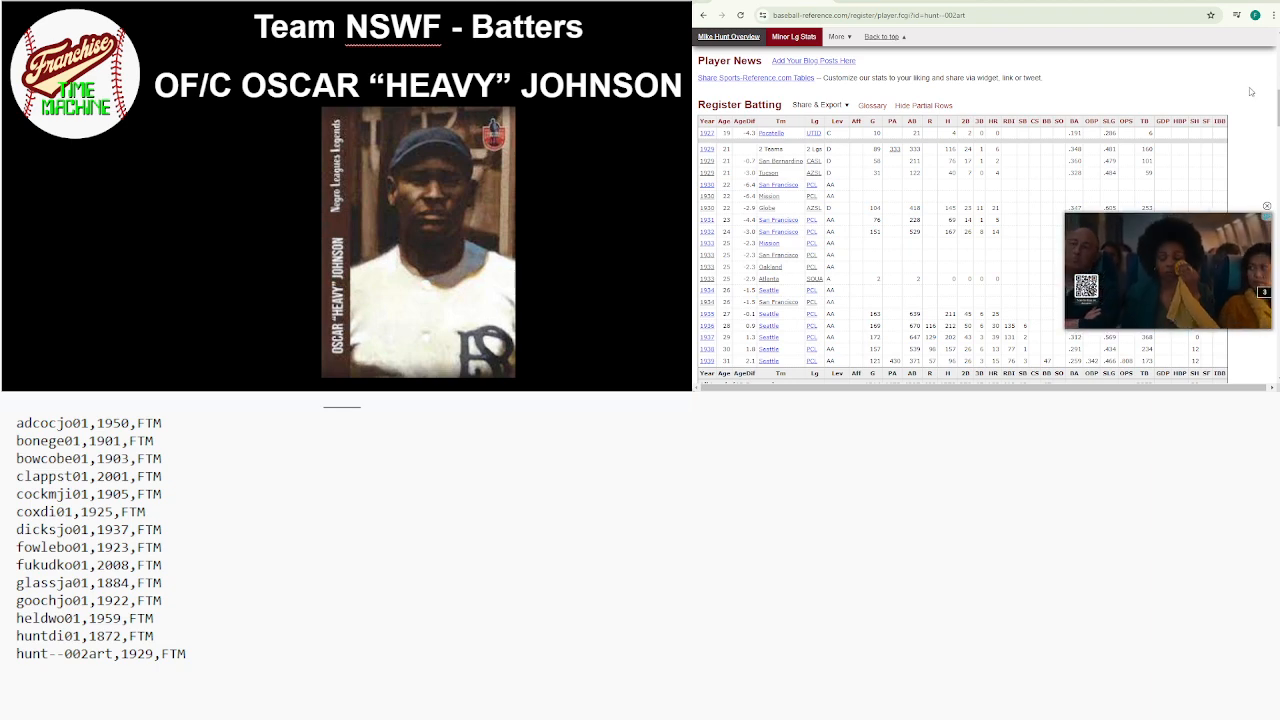
left_click_drag(1277, 108, 1277, 54)
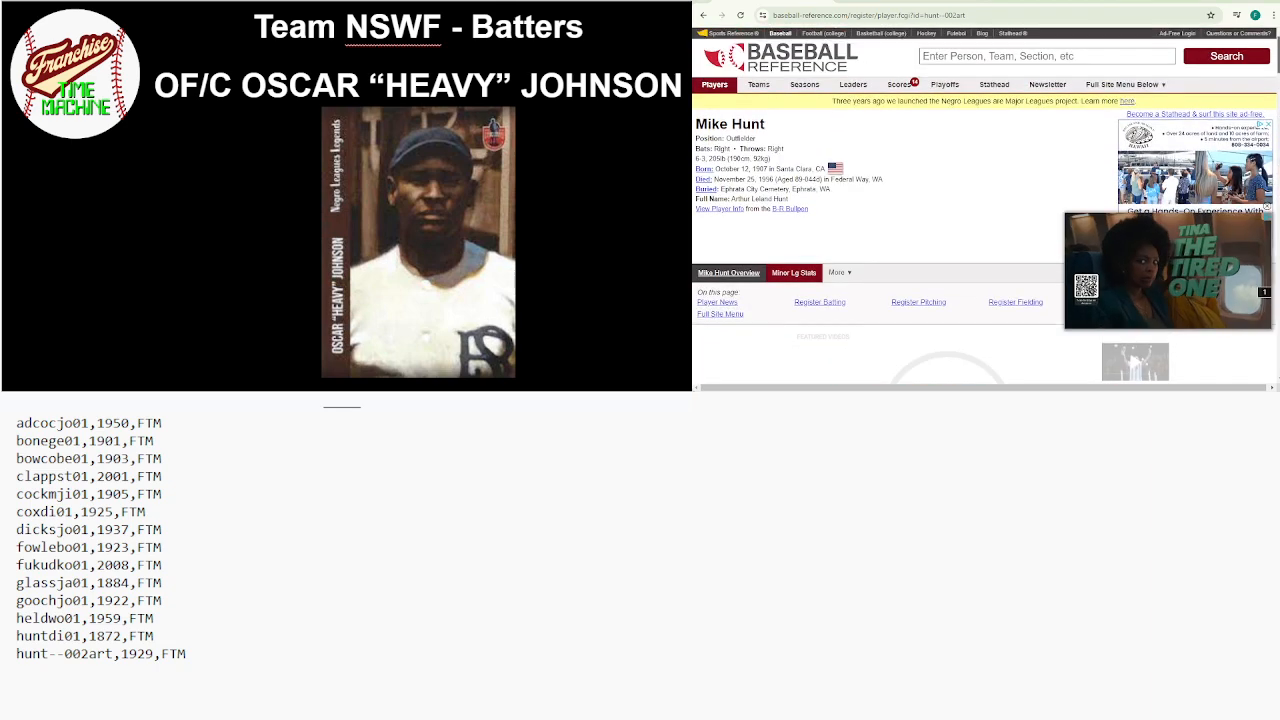
left_click(1121, 56)
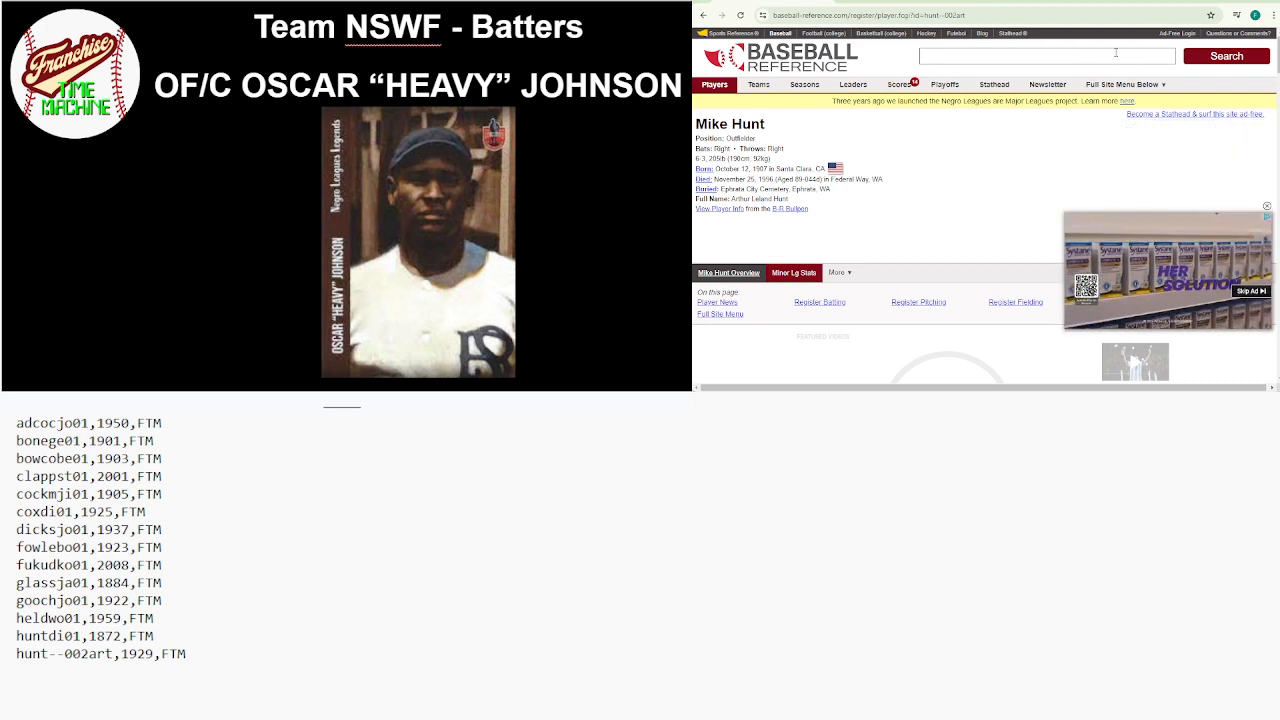
type("HEAVY Johnson")
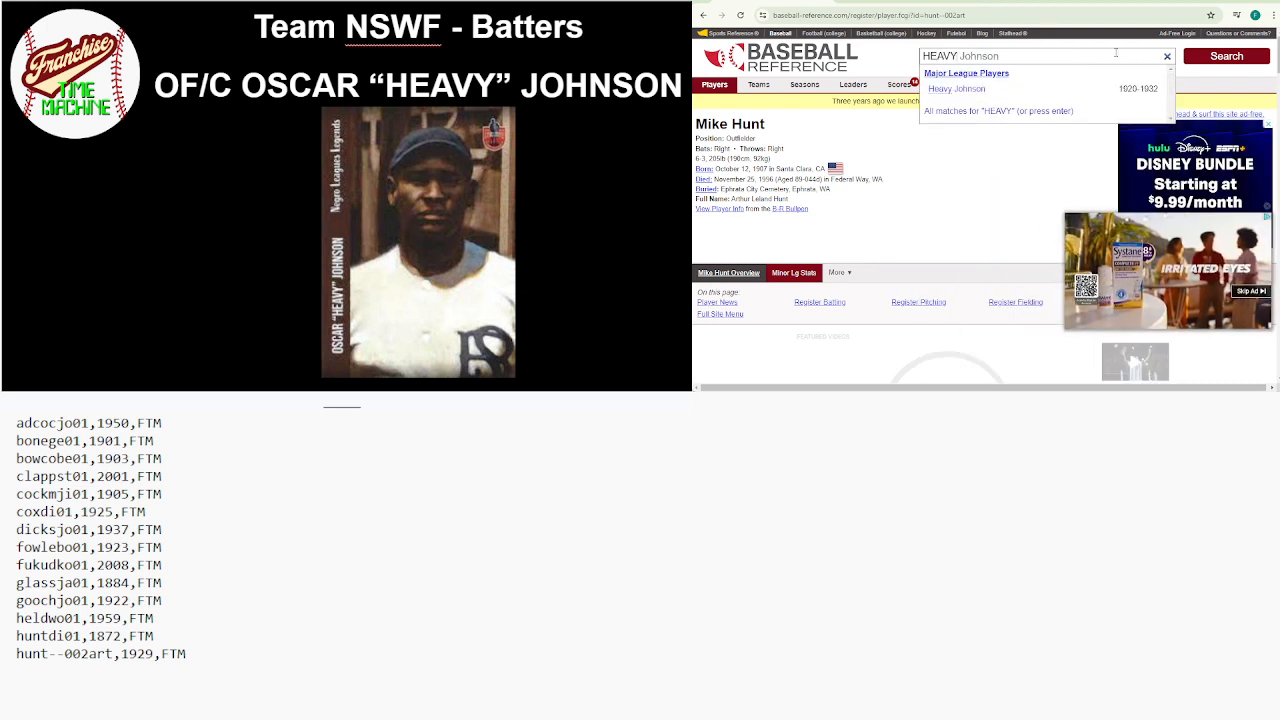
left_click(1018, 90)
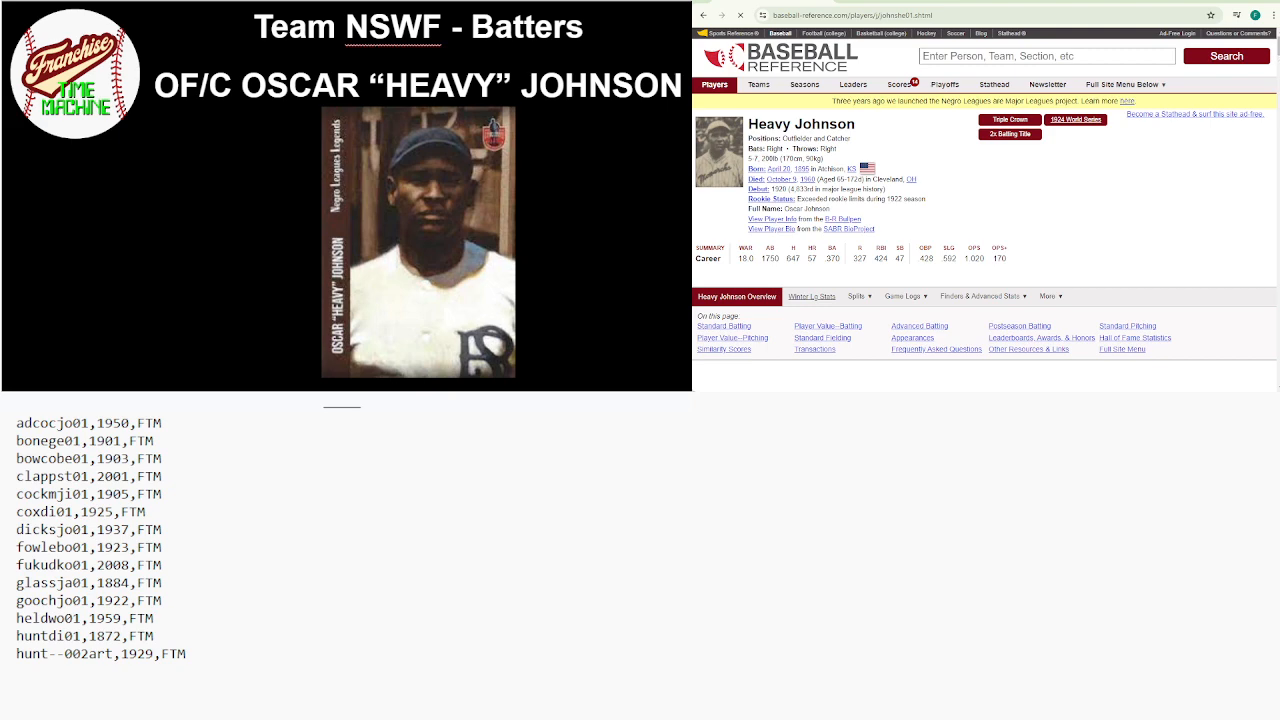
left_click_drag(1277, 45, 1272, 87)
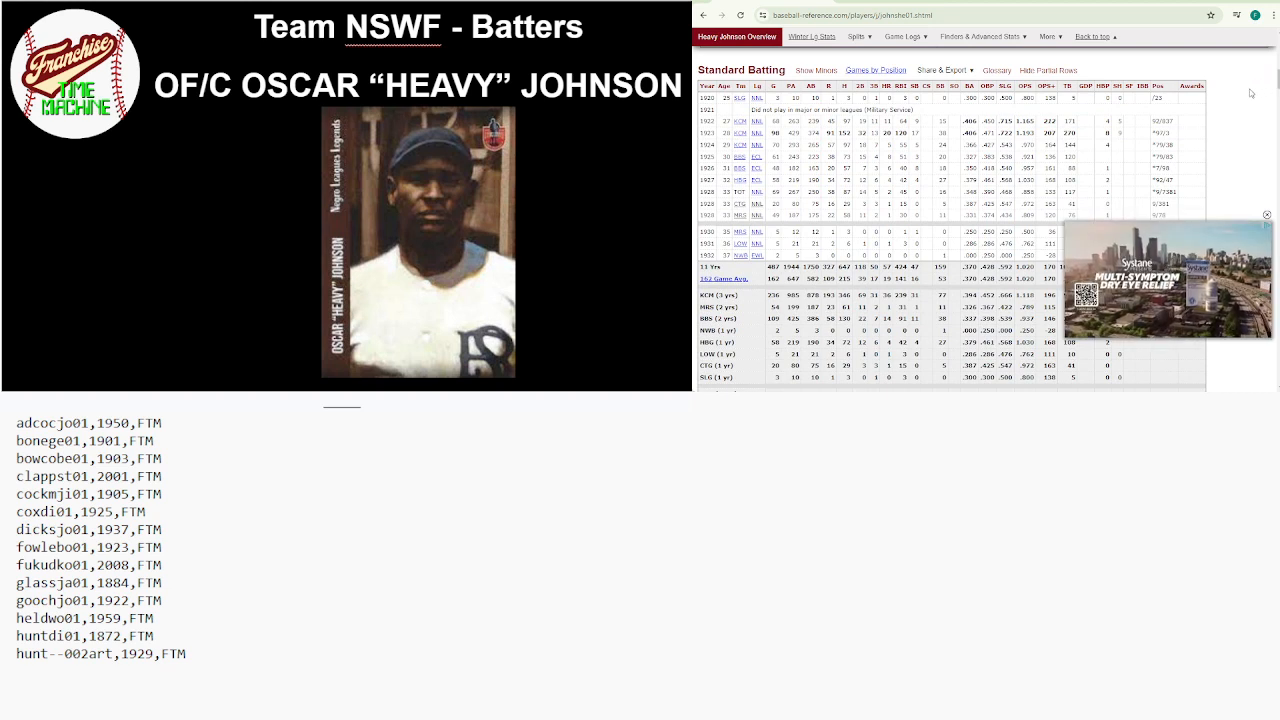
left_click(1165, 118)
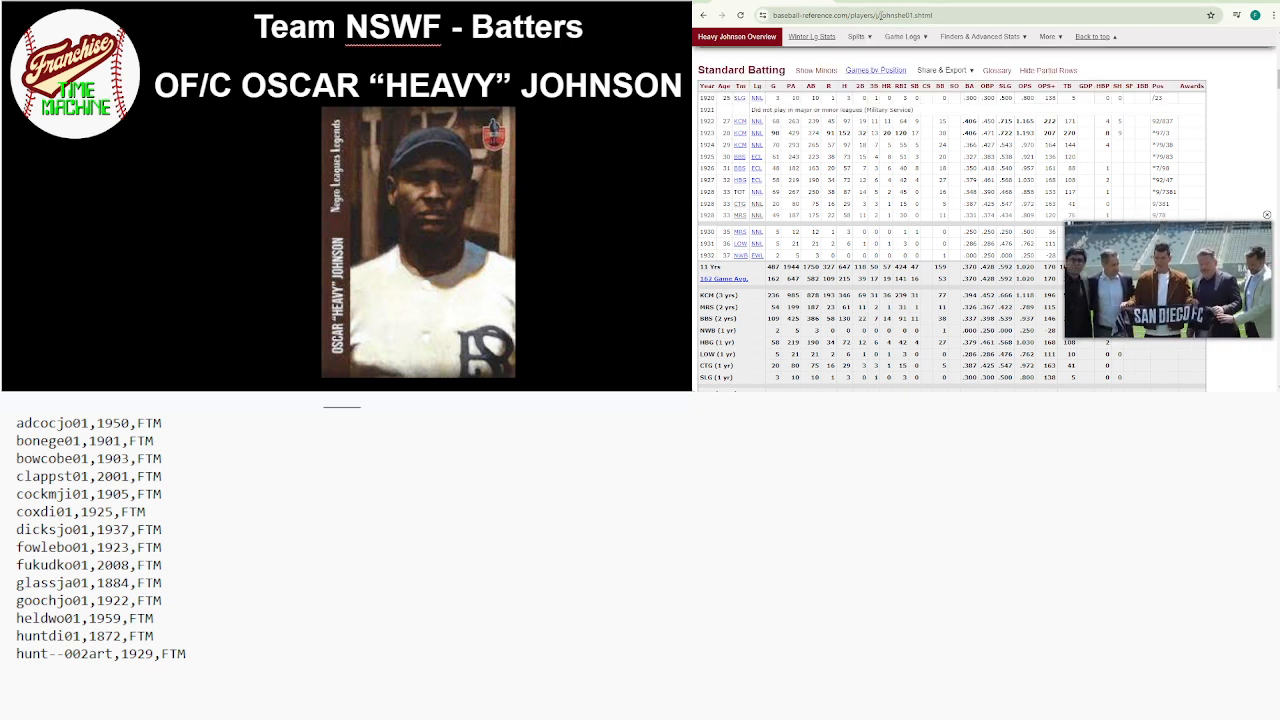
Copy Heavy Johnson's player ID from the page address and add the line johnshe01,1922,FTM below the Mike Hunt entry
left_click_drag(879, 15, 913, 18)
key("ctrl+c")
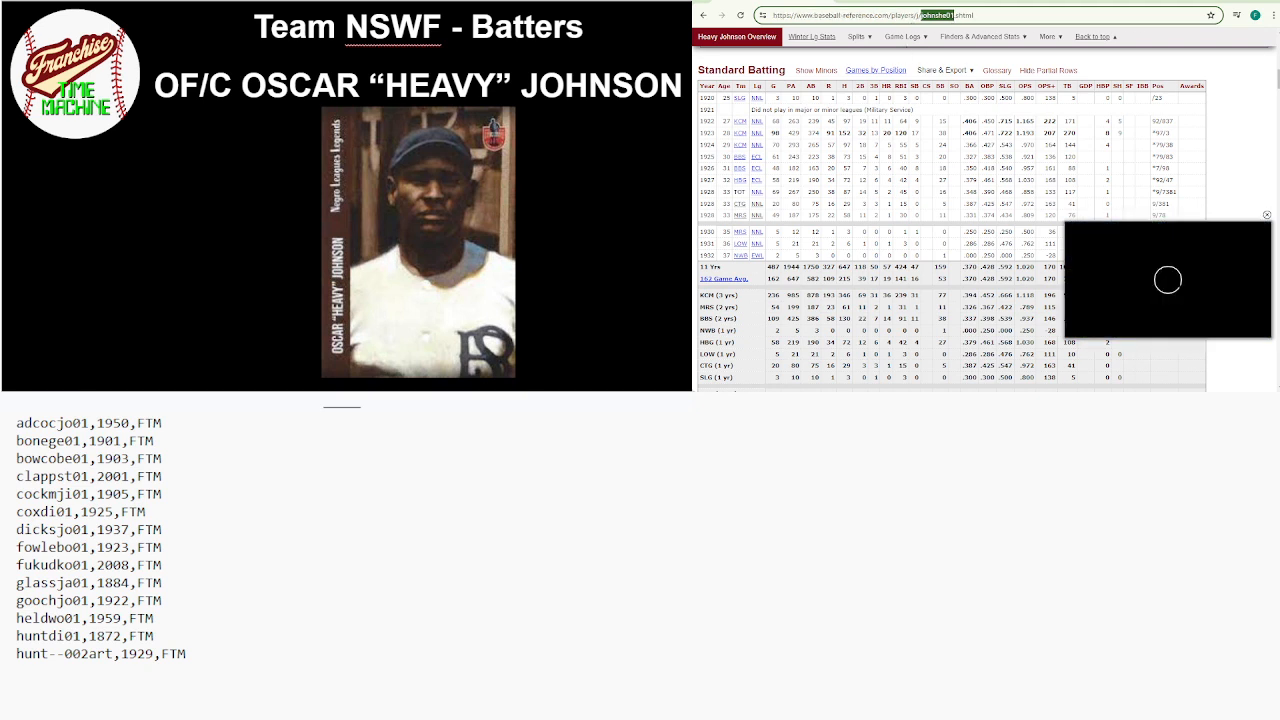
left_click(123, 369)
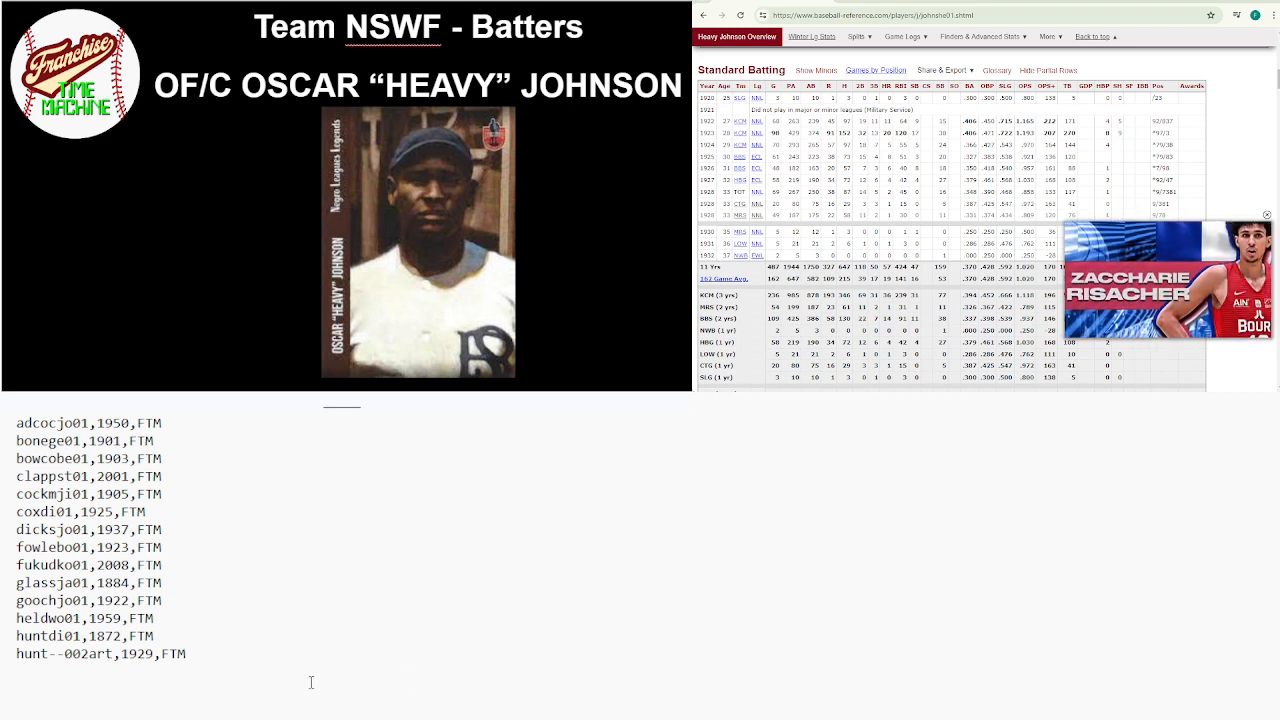
key("Return")
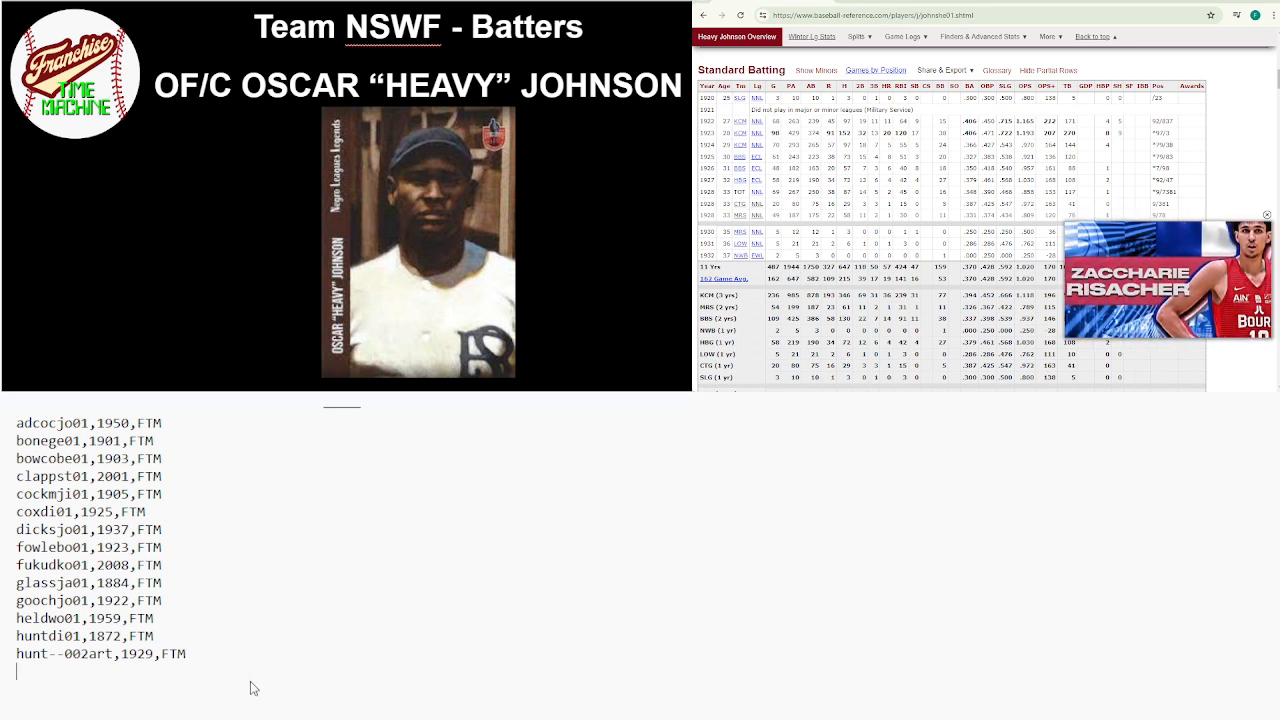
key("ctrl+v")
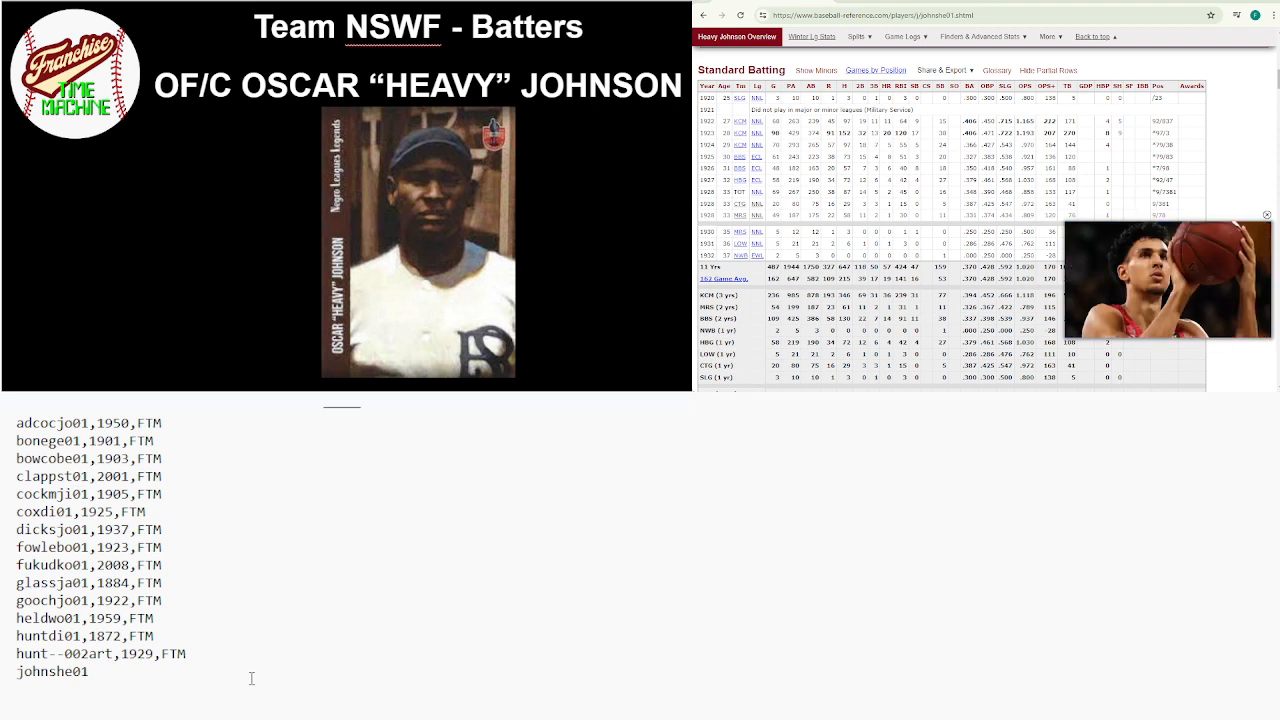
type(",1922")
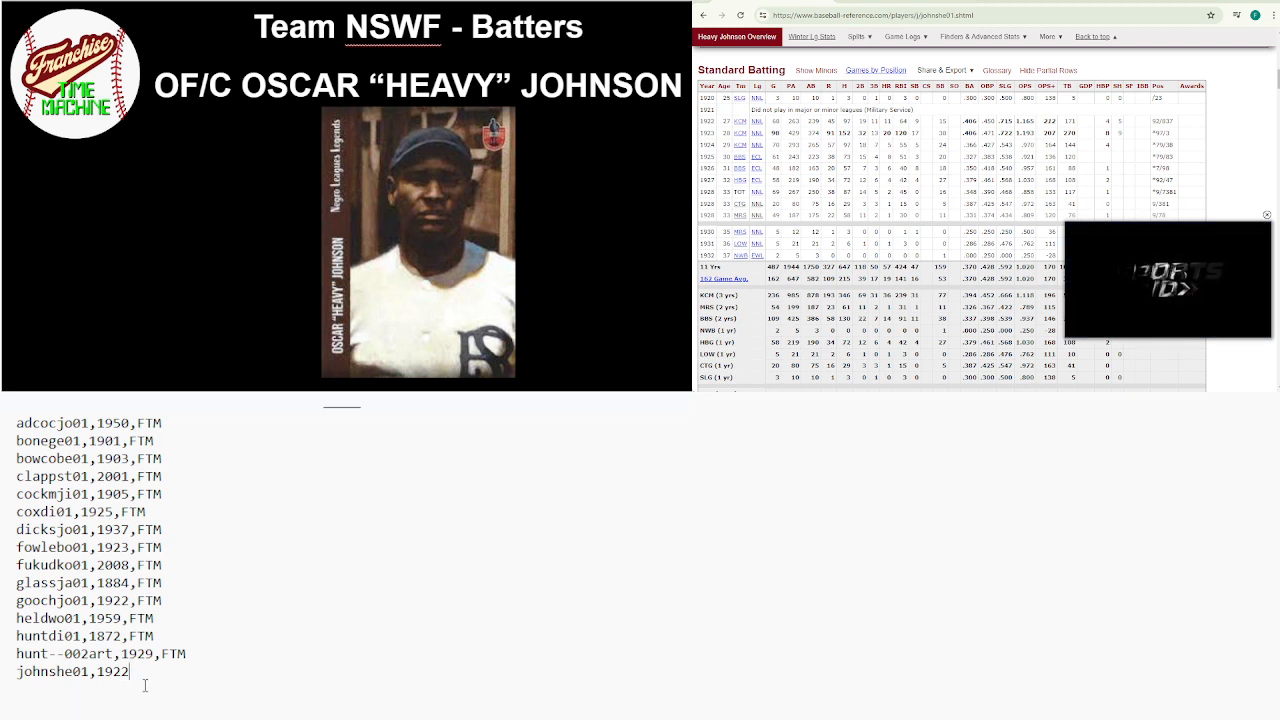
type(",FTM")
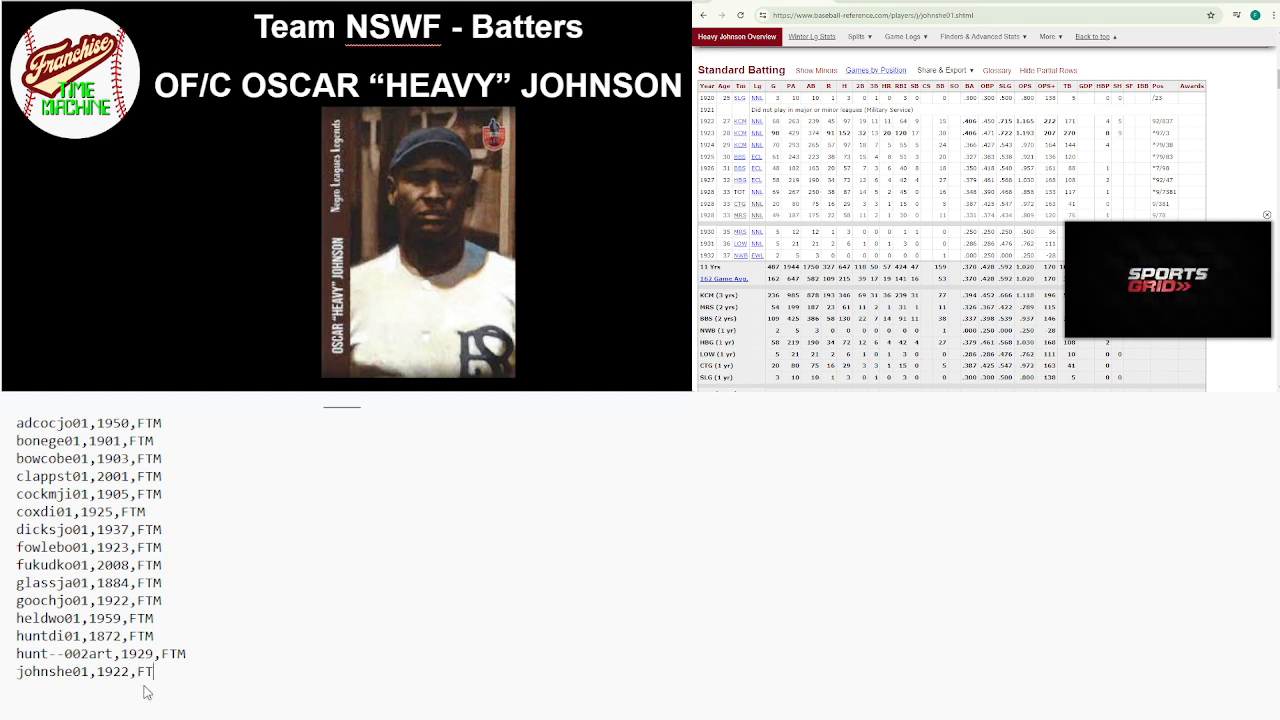
key("Return")
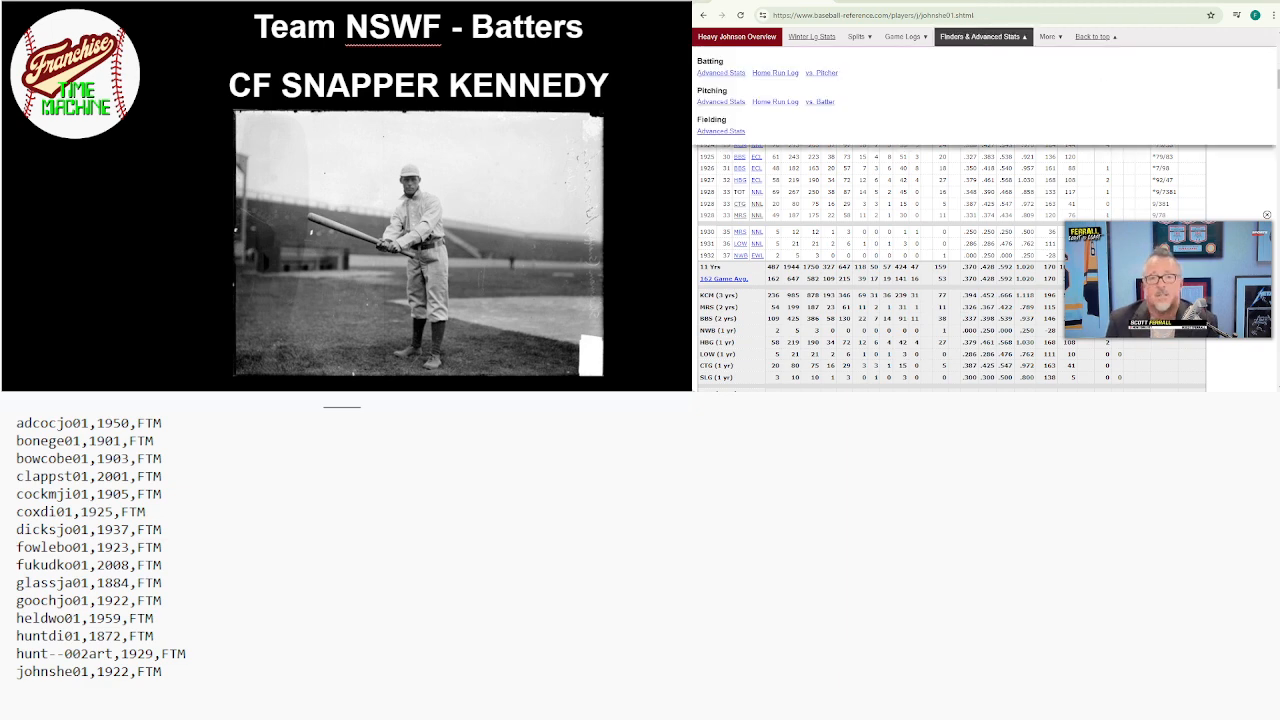
Search Baseball Reference for Snapper Kennedy and open his player page at the Standard Batting table
scroll(1136, 60, "up", 10)
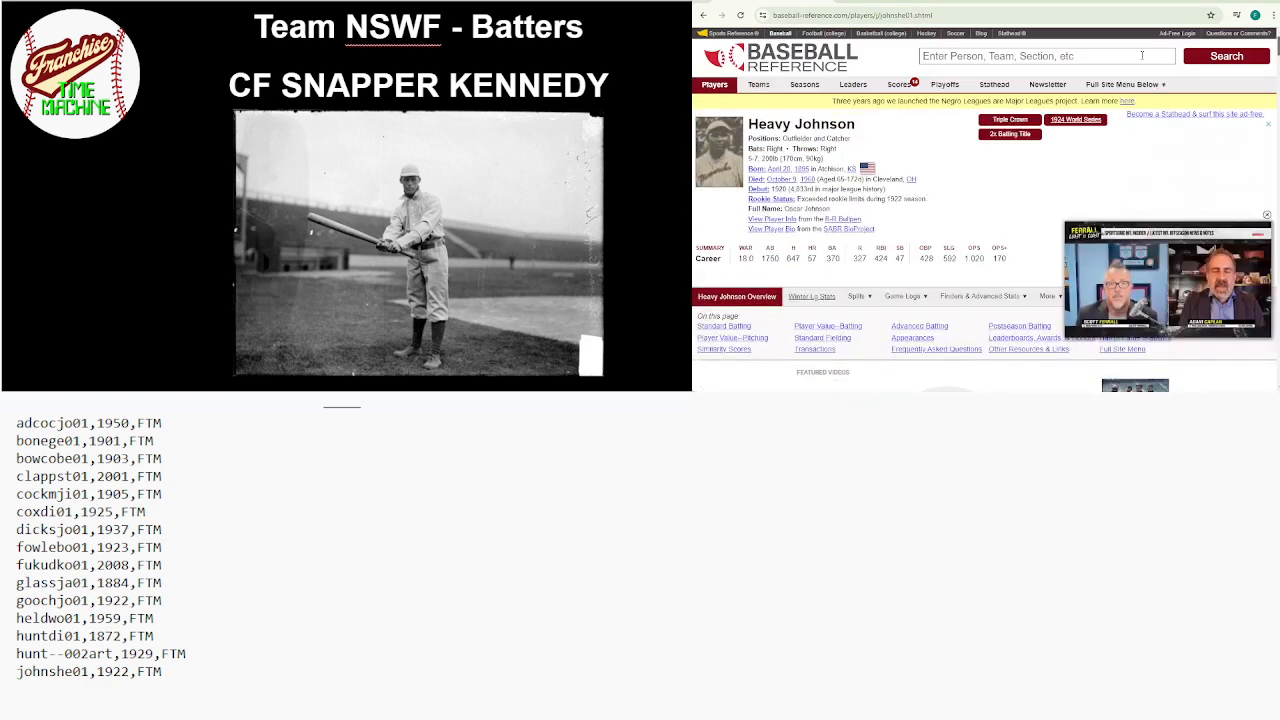
left_click(1136, 55)
type("SNA")
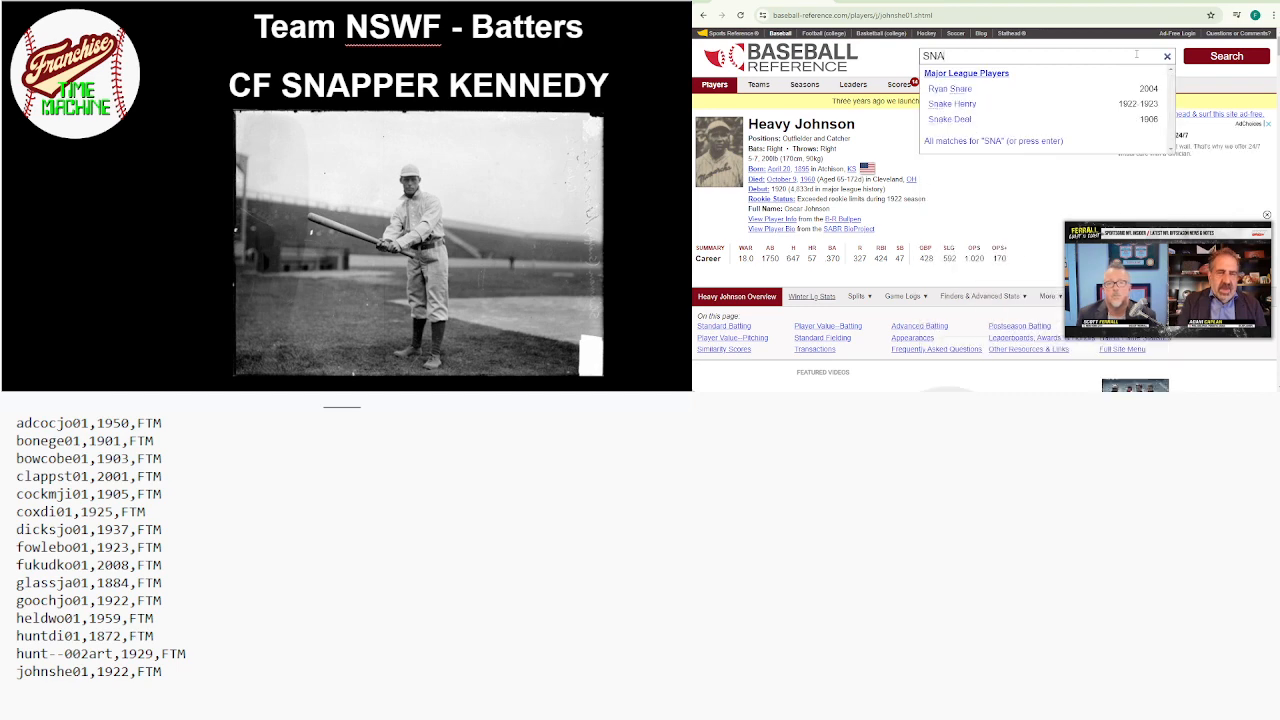
type("PPER KENNEDY")
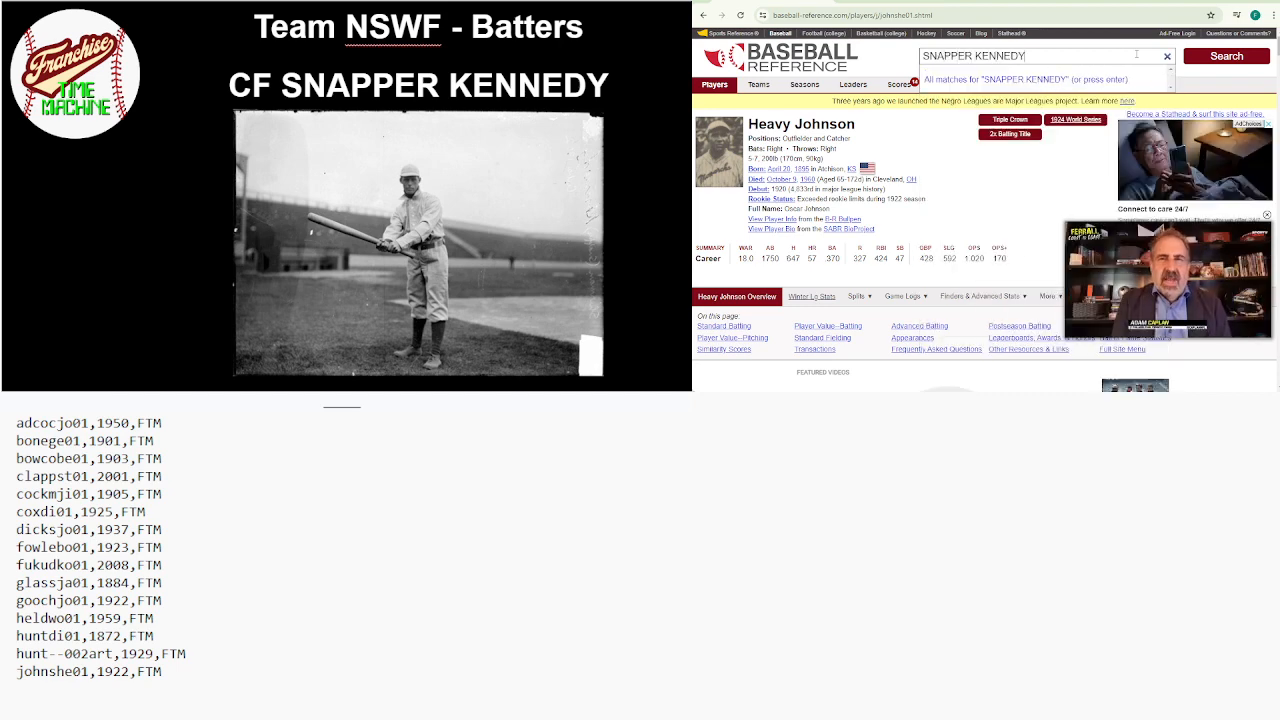
key("Return")
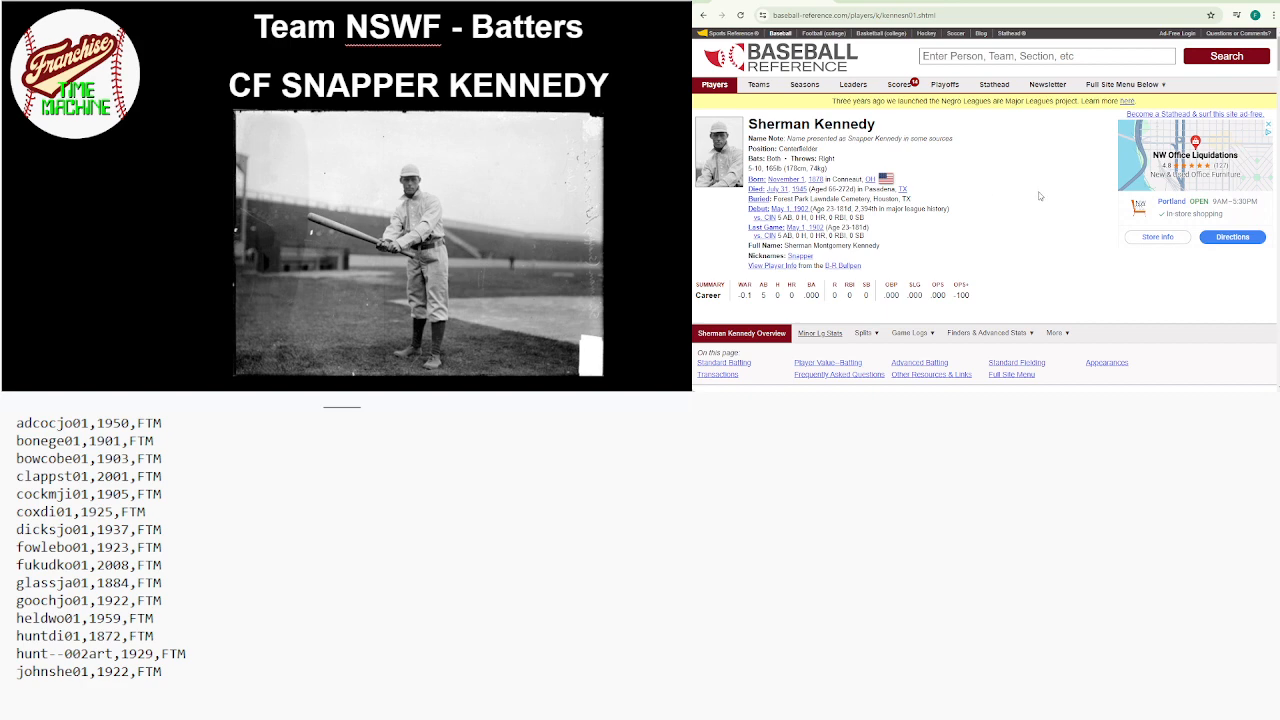
scroll(1040, 196, "down", 5)
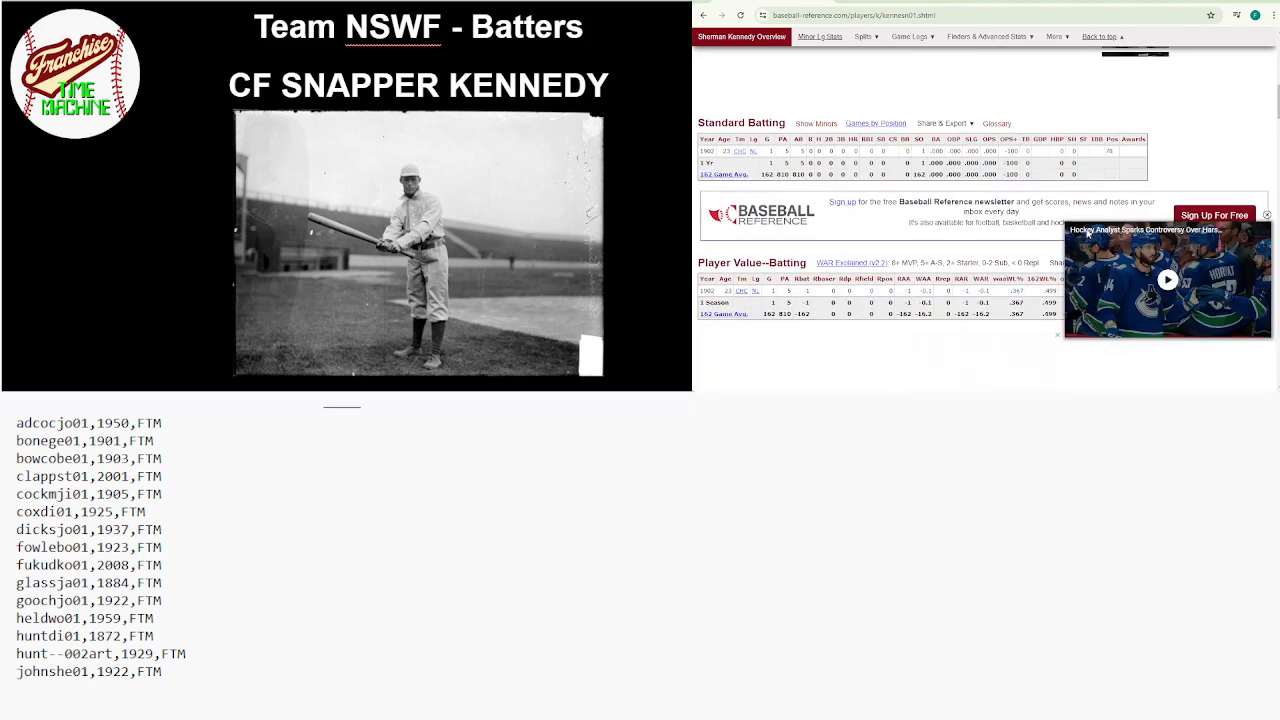
Copy Snapper Kennedy's player ID from the page address and add the line kennesn01,1902,FTM below the Johnson entry
mouse_move(891, 40)
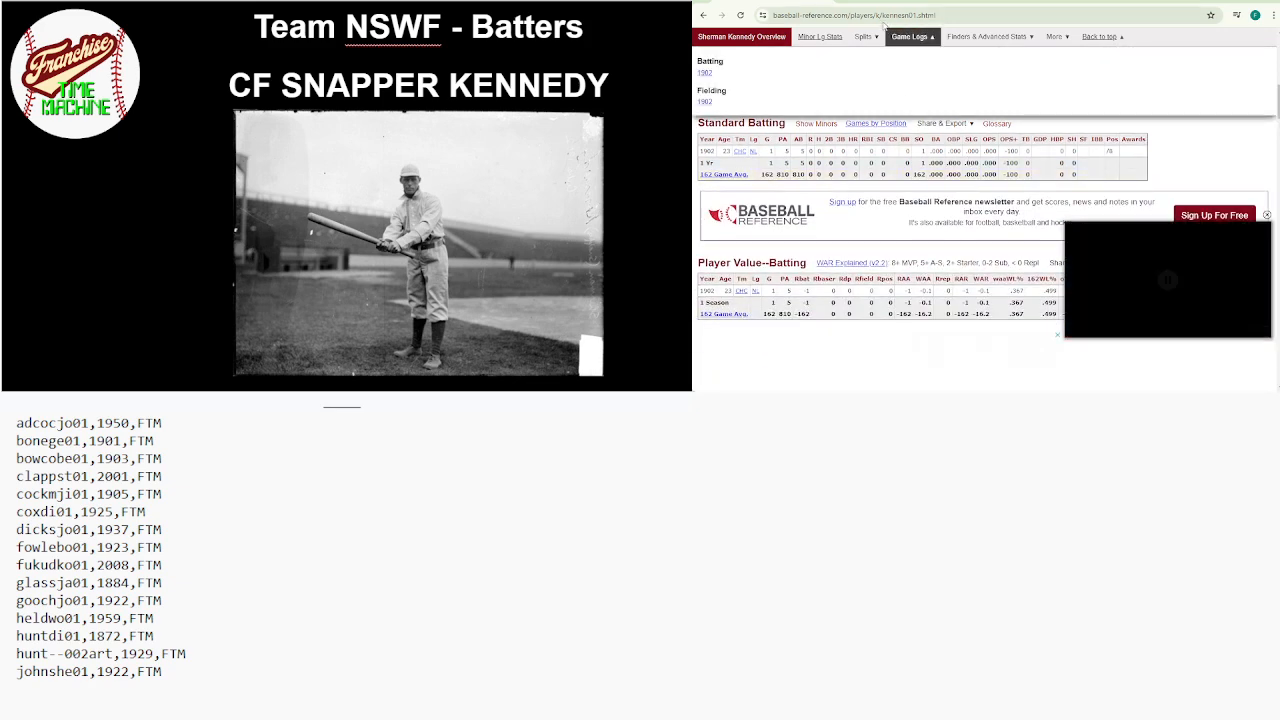
left_click_drag(882, 15, 916, 24)
key("ctrl+c")
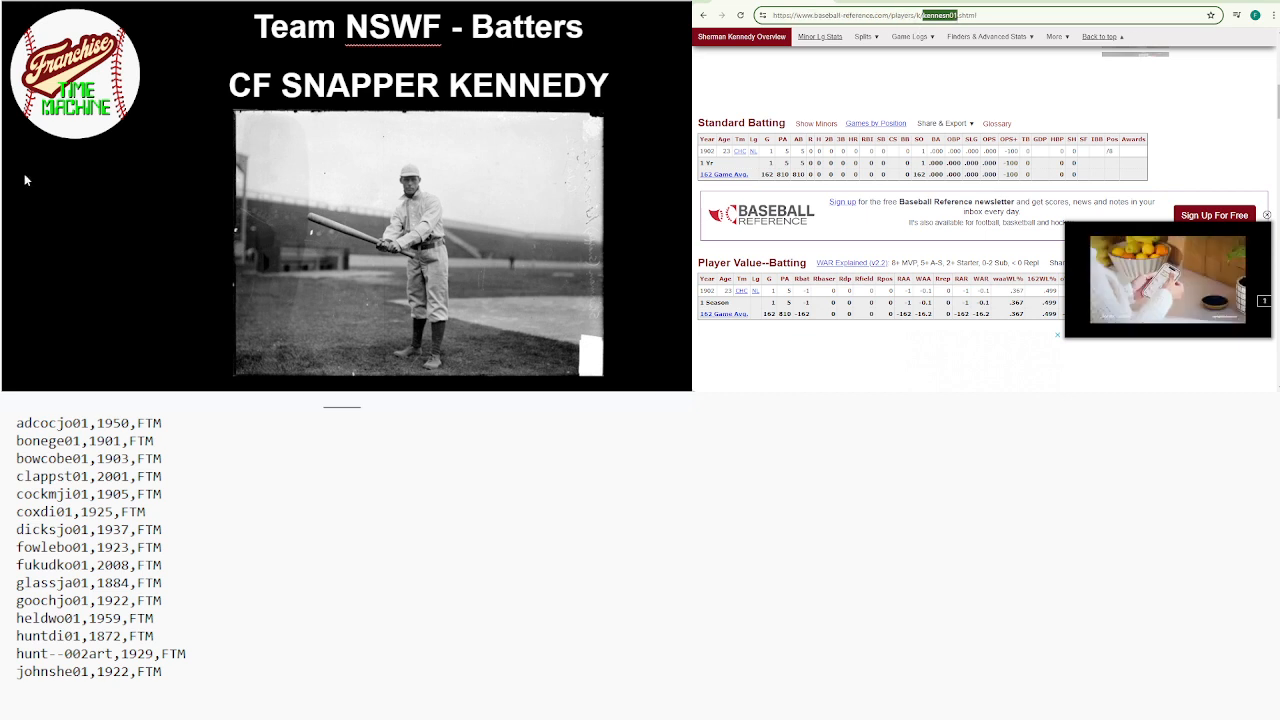
left_click(840, 608)
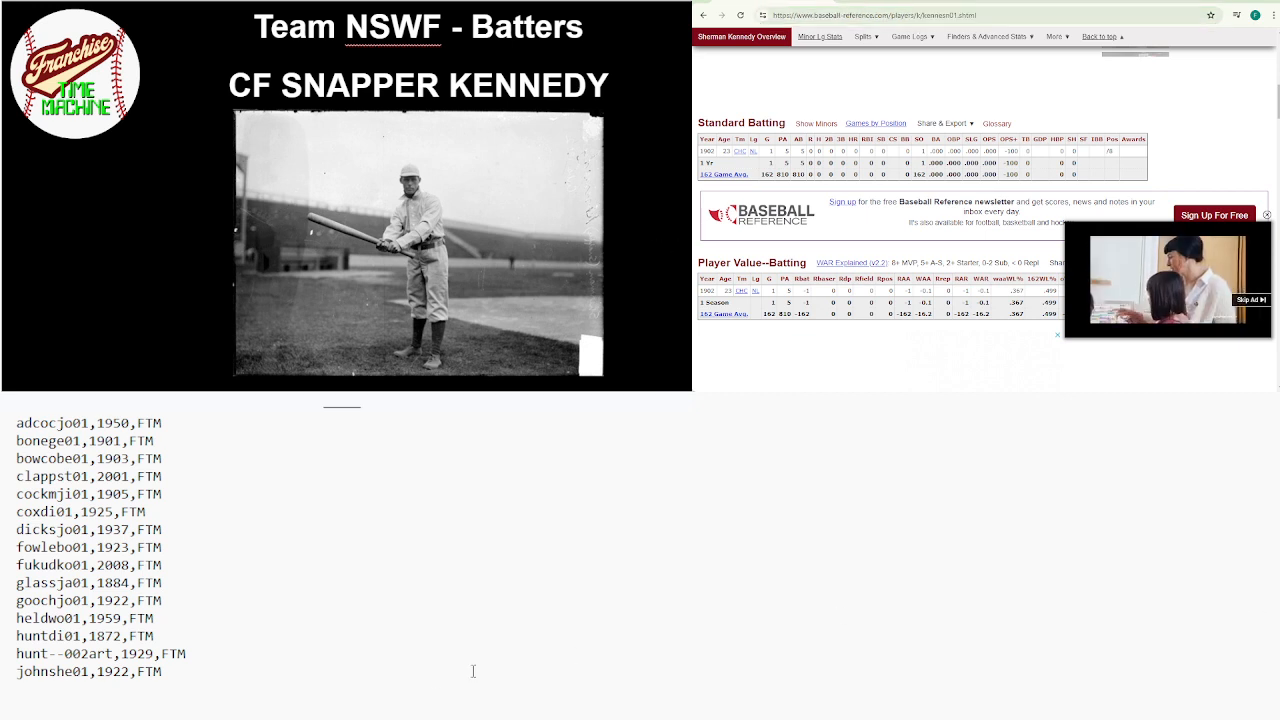
left_click(320, 677)
key("Return")
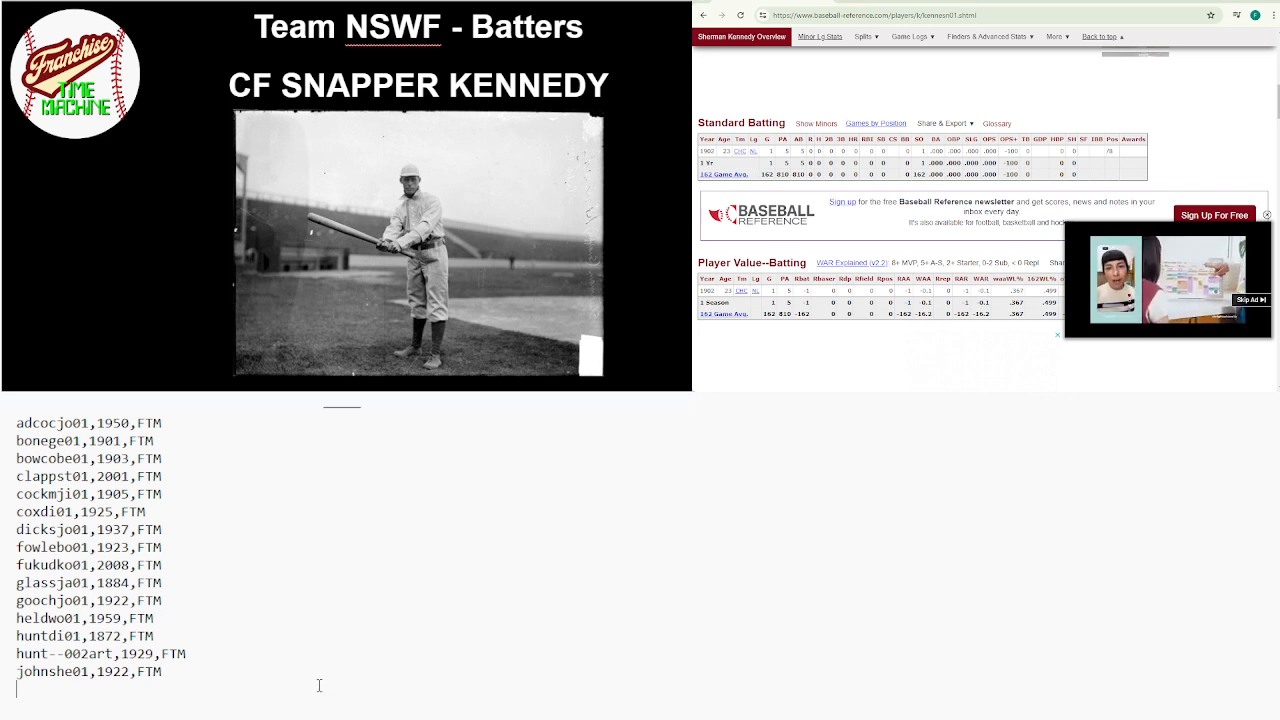
key("ctrl+v")
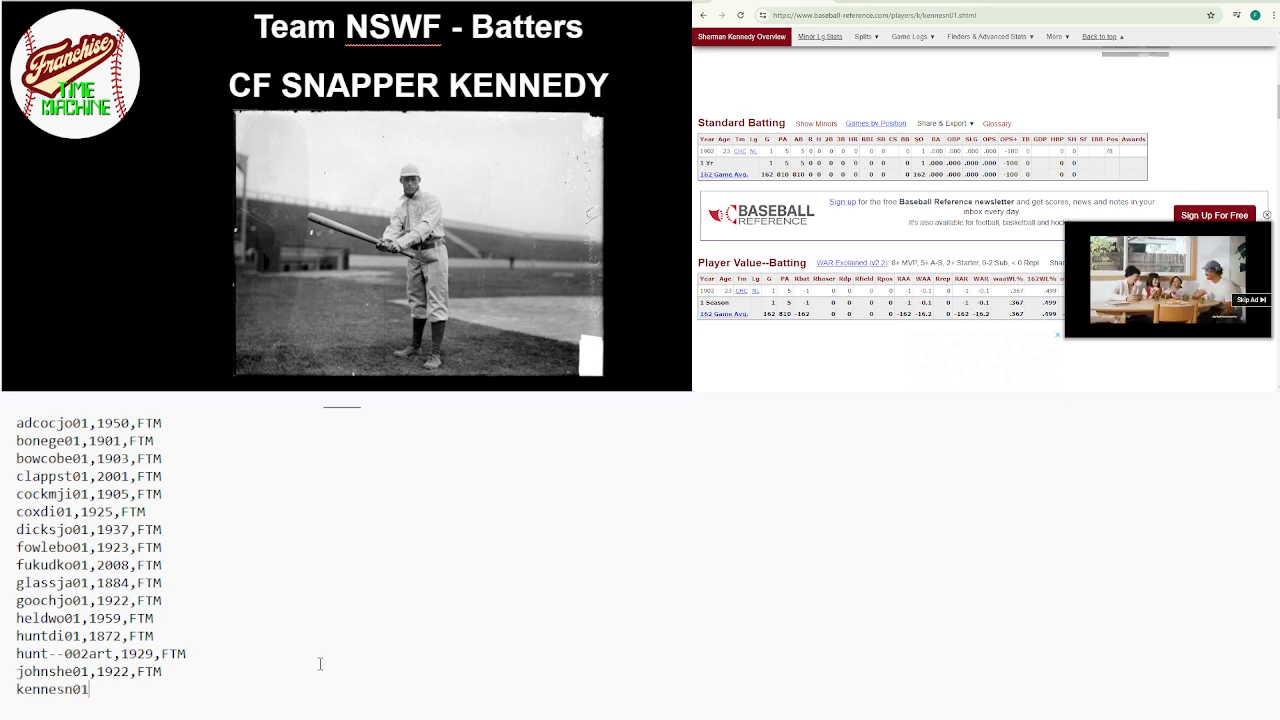
type(",1902,FTM")
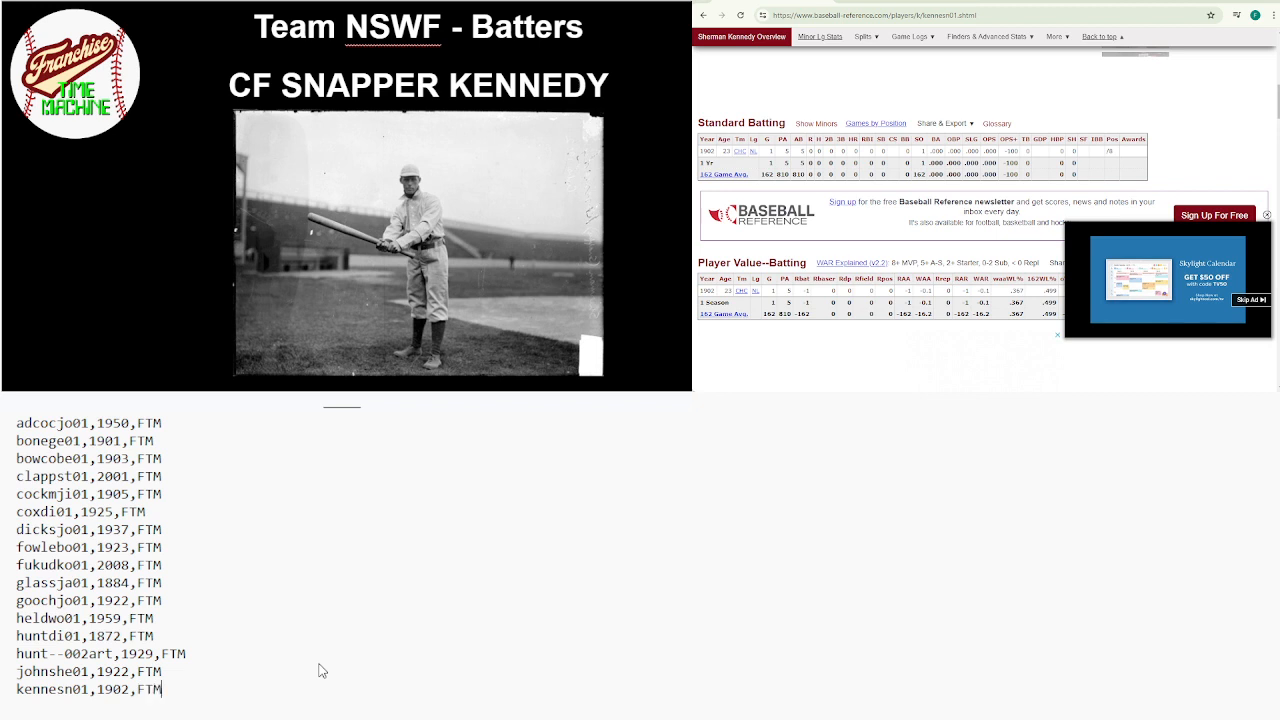
key("Return")
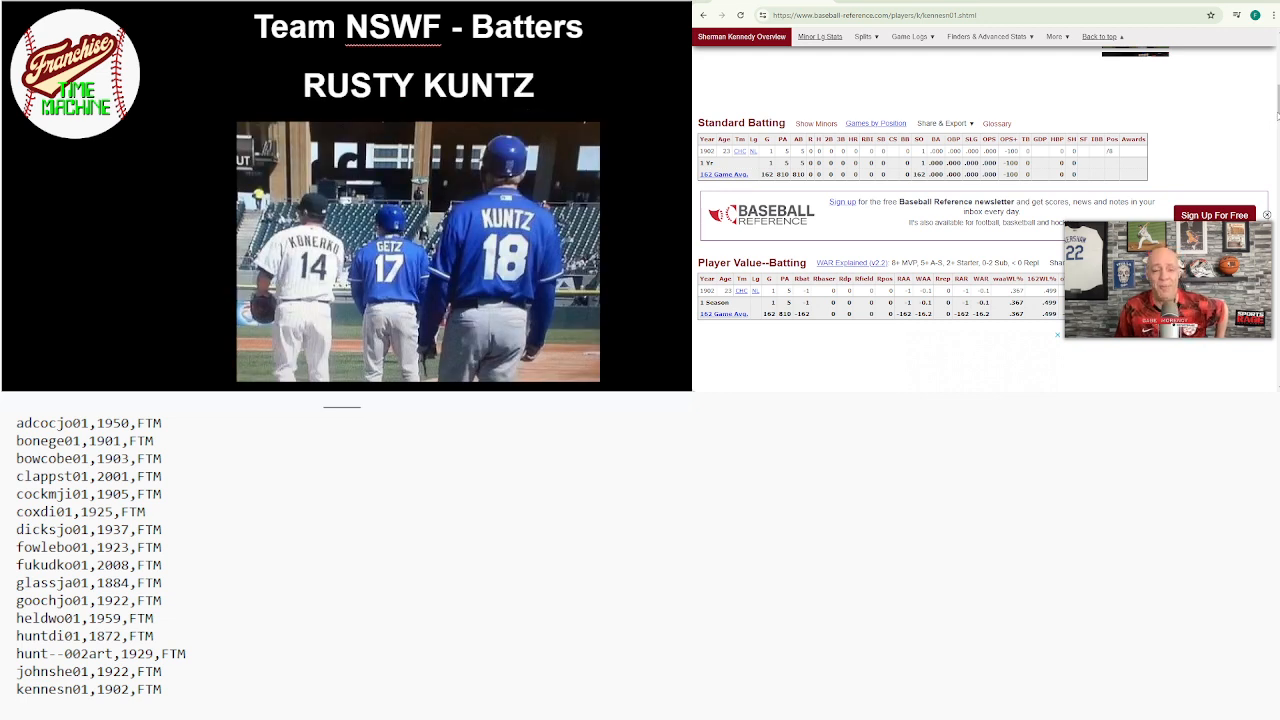
Search Baseball Reference for Rusty Kuntz and open his player page at the Standard Batting table
left_click_drag(1278, 117, 1278, 62)
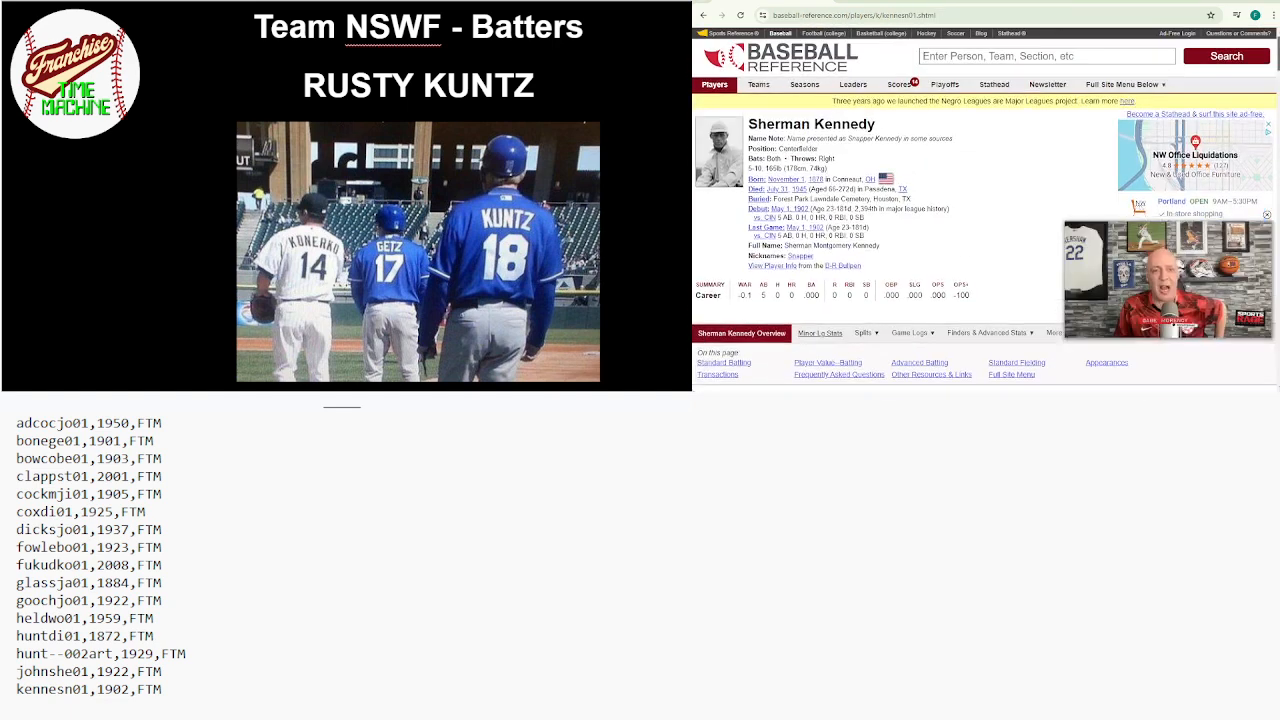
left_click(1134, 56)
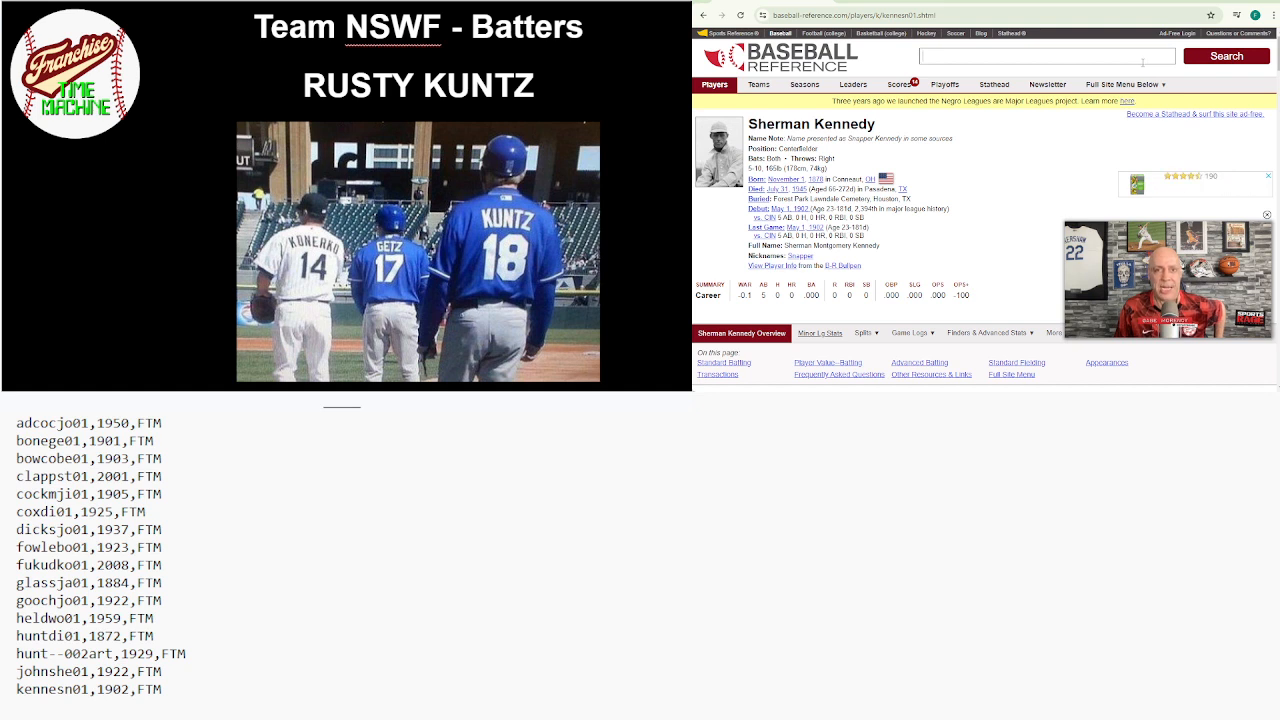
type("KUNT")
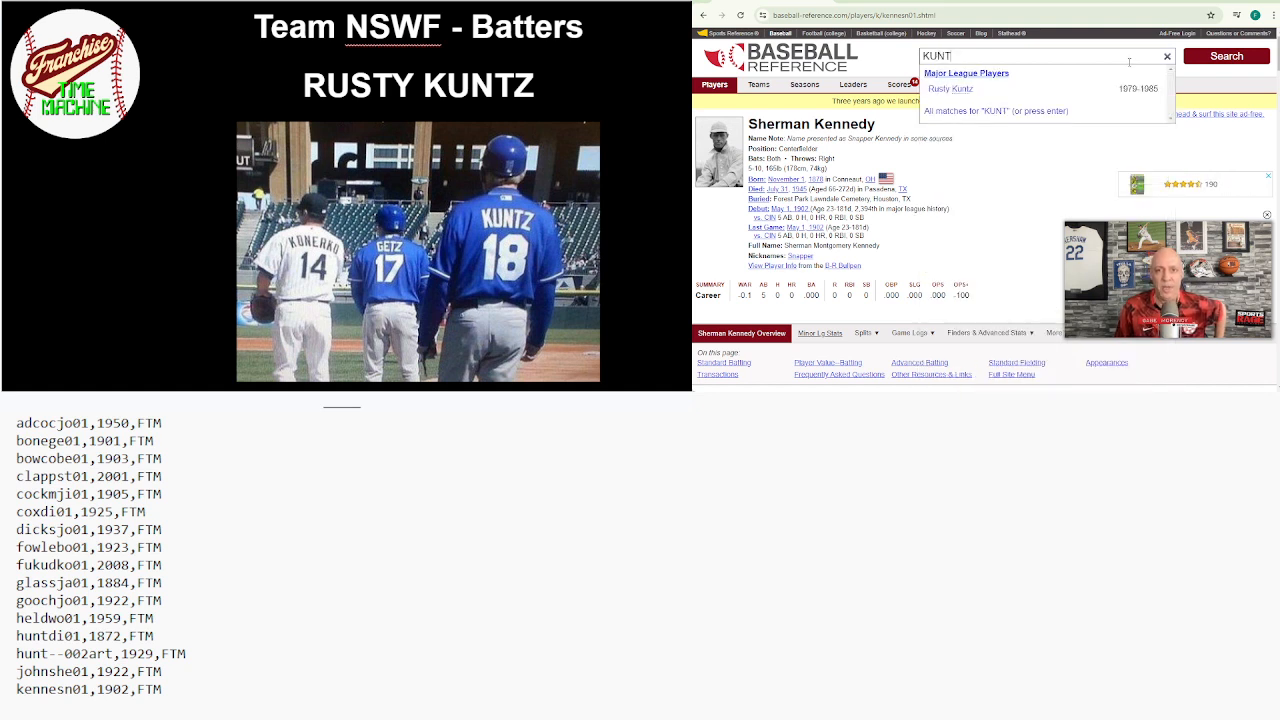
type("Z")
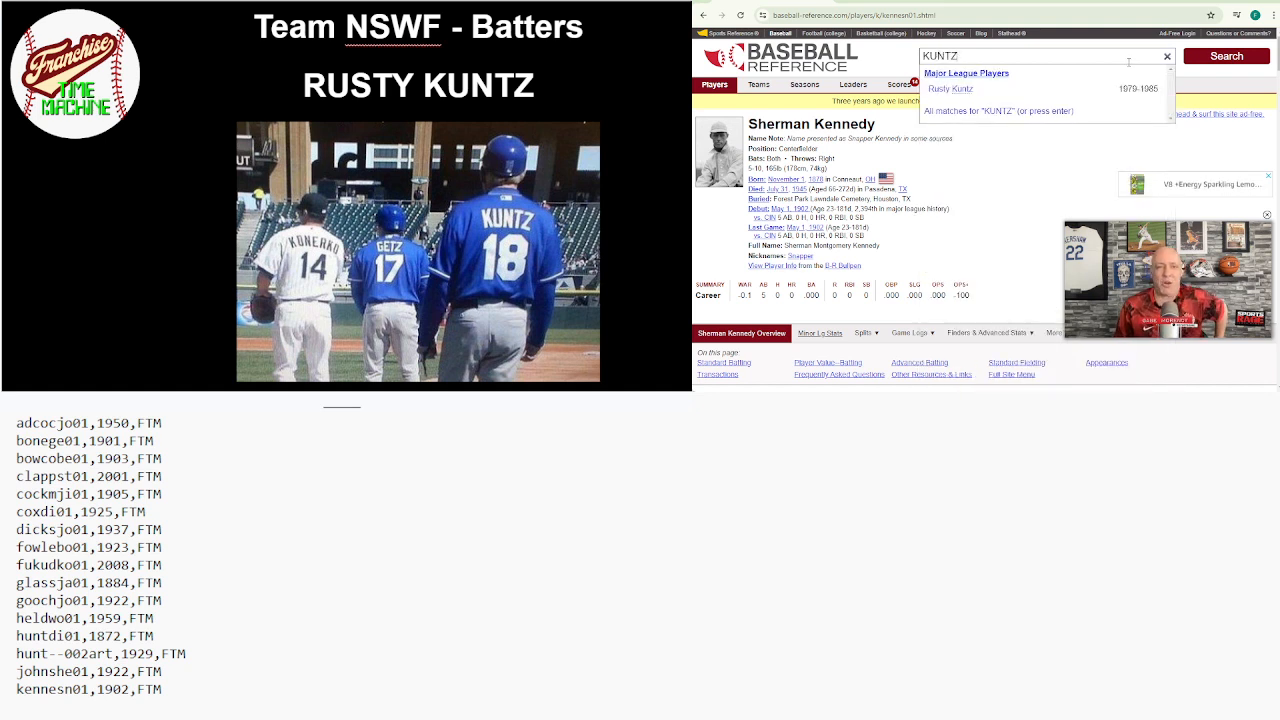
left_click(1052, 89)
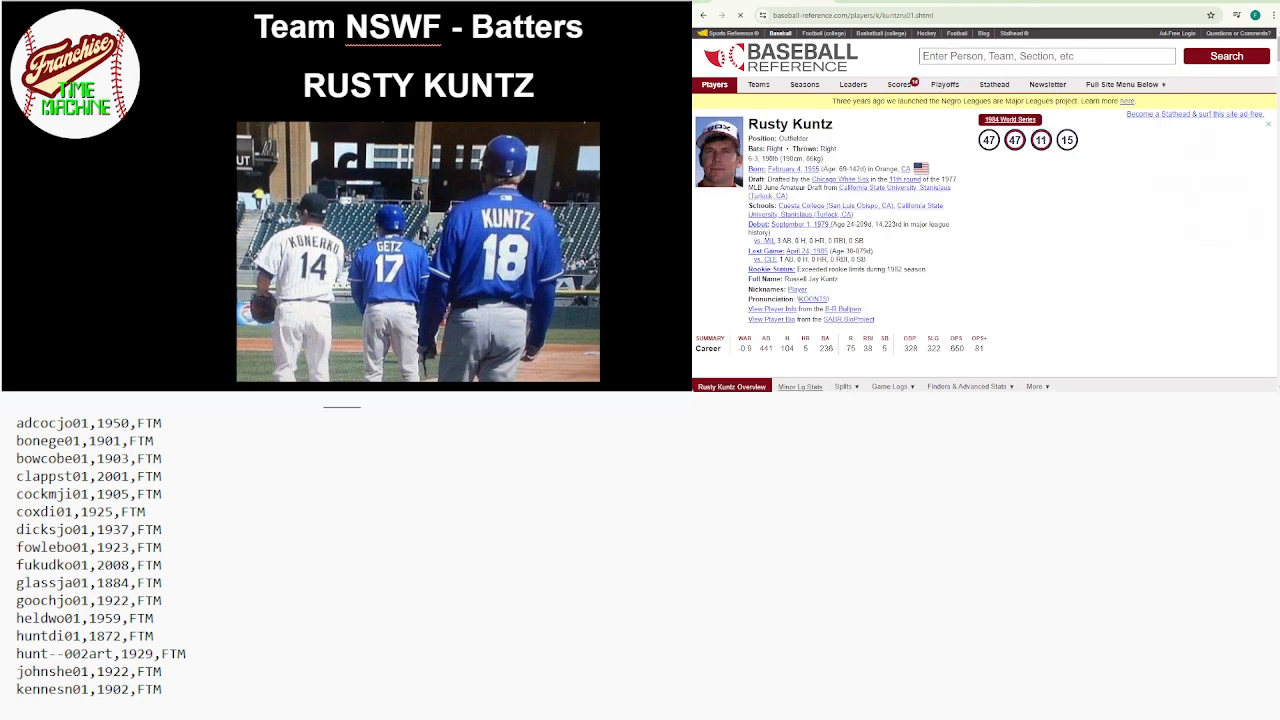
scroll(986, 209, "down", 2)
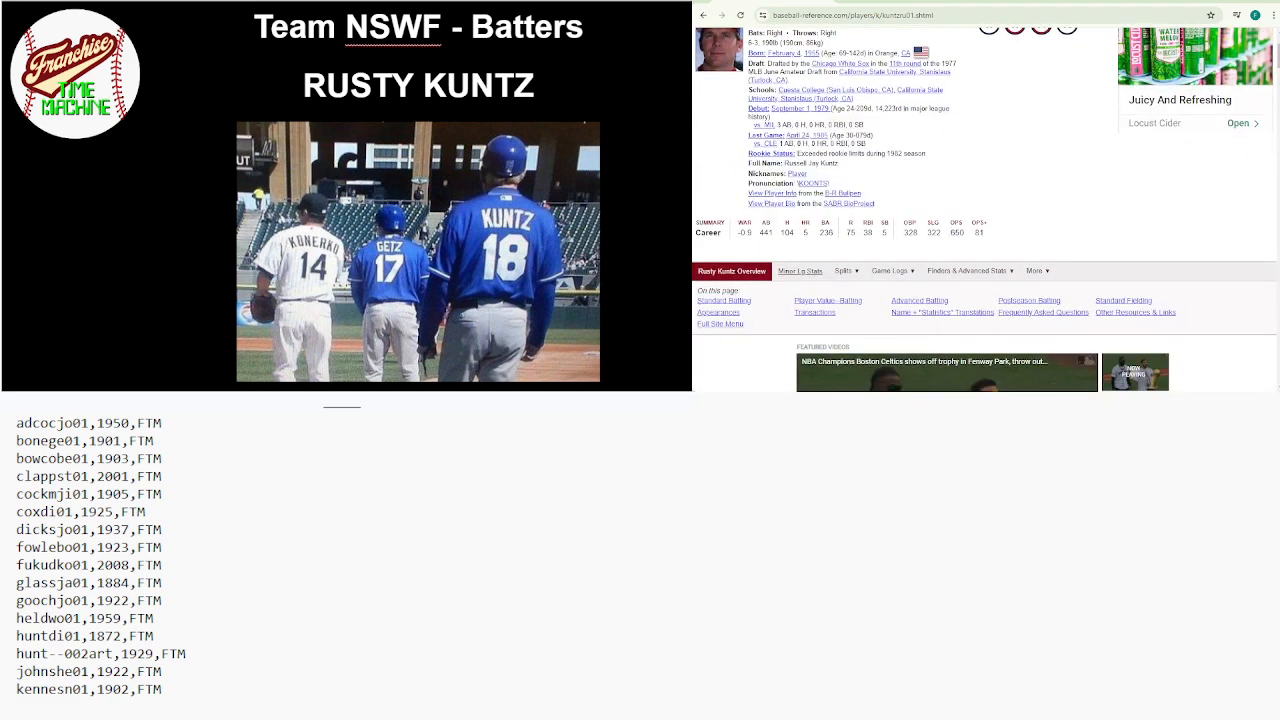
scroll(985, 209, "down", 4)
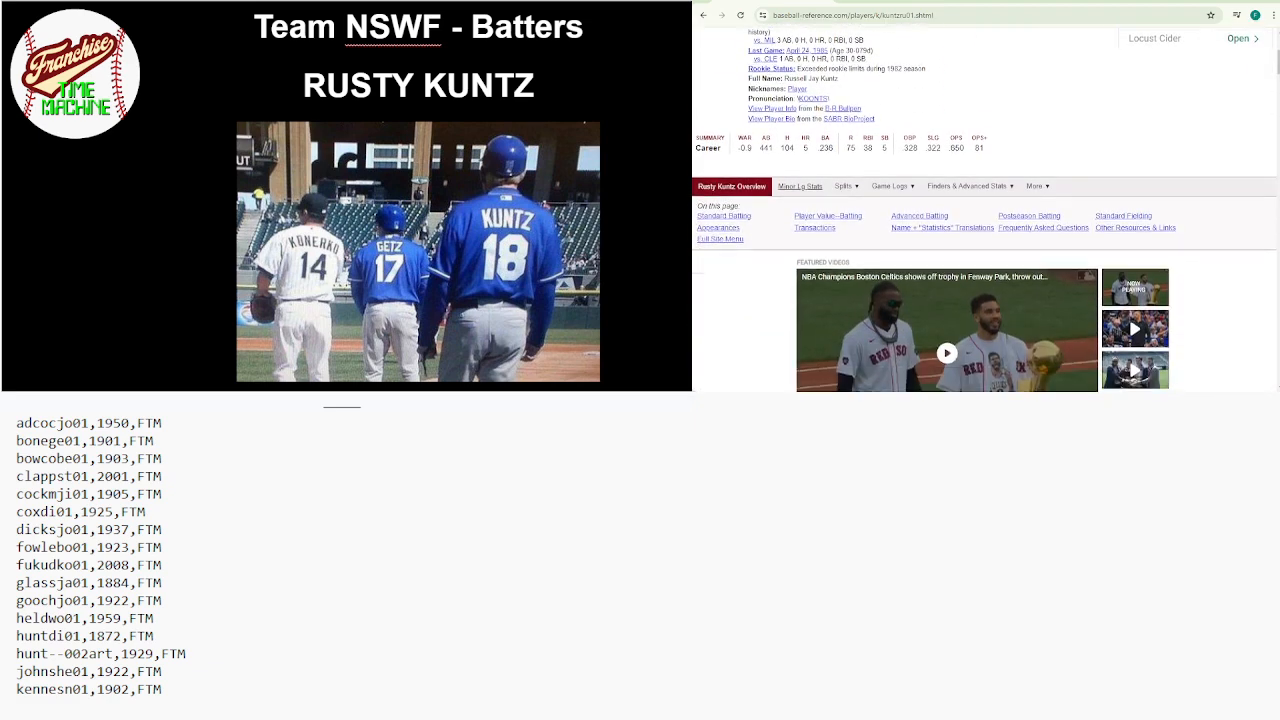
scroll(985, 209, "down", 6)
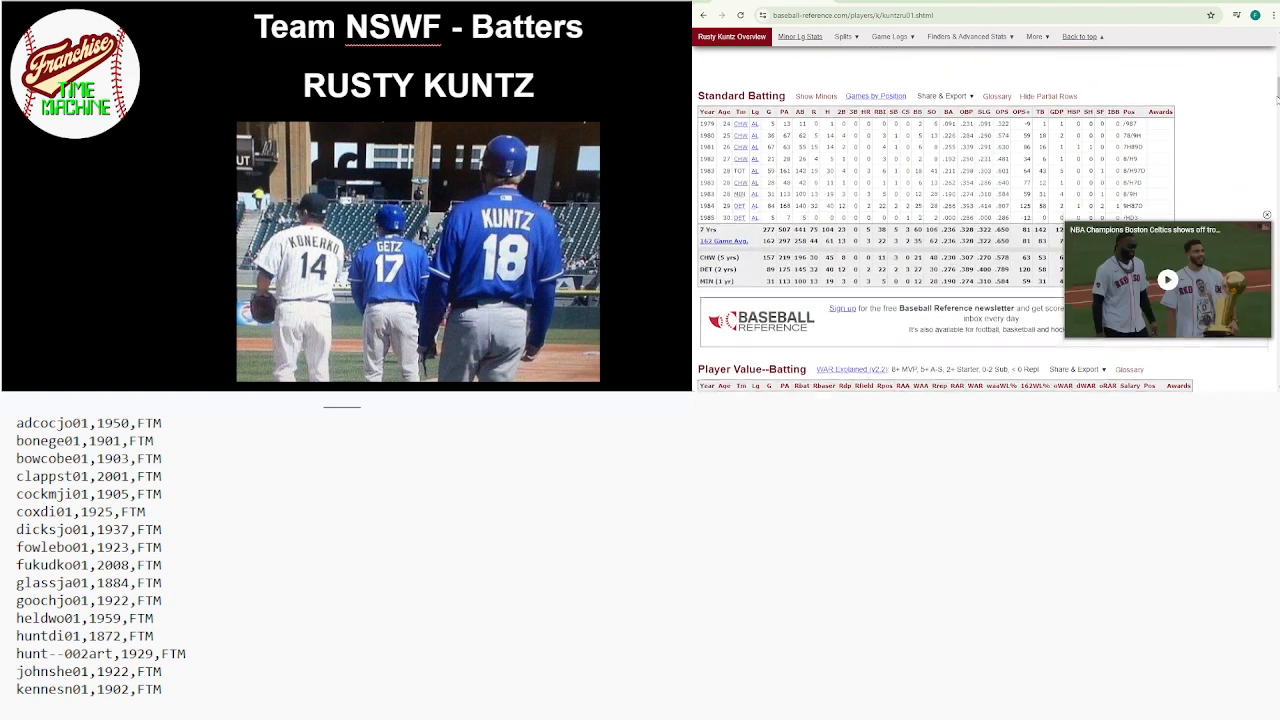